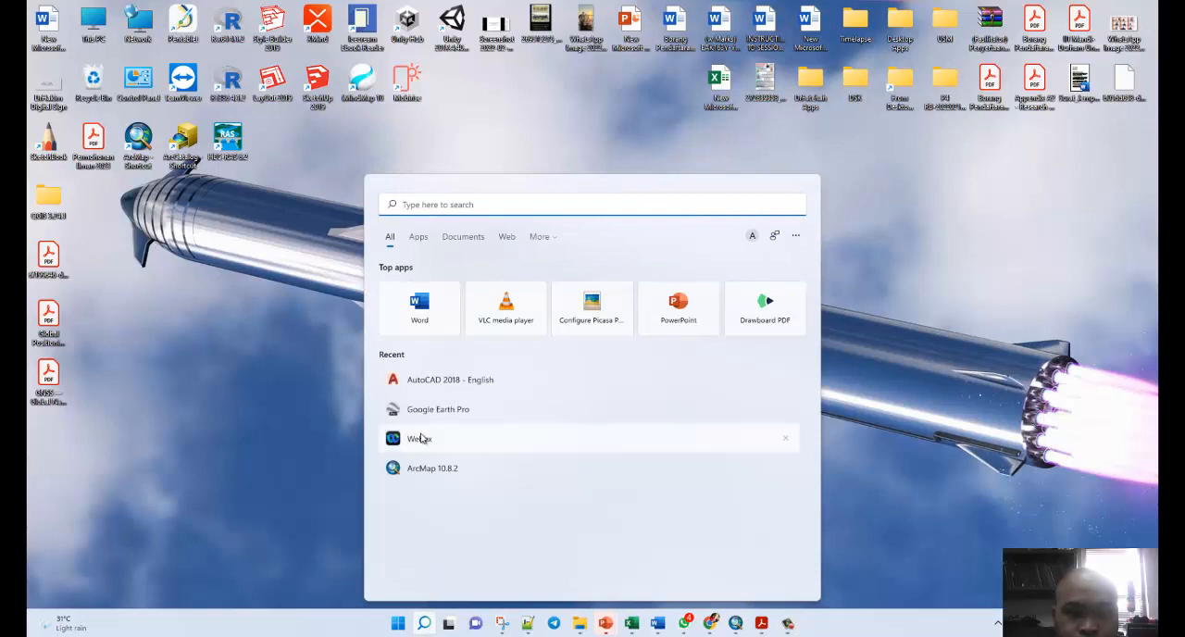
Launch Google Earth Pro and dismiss the start-up tips.
click(435, 410)
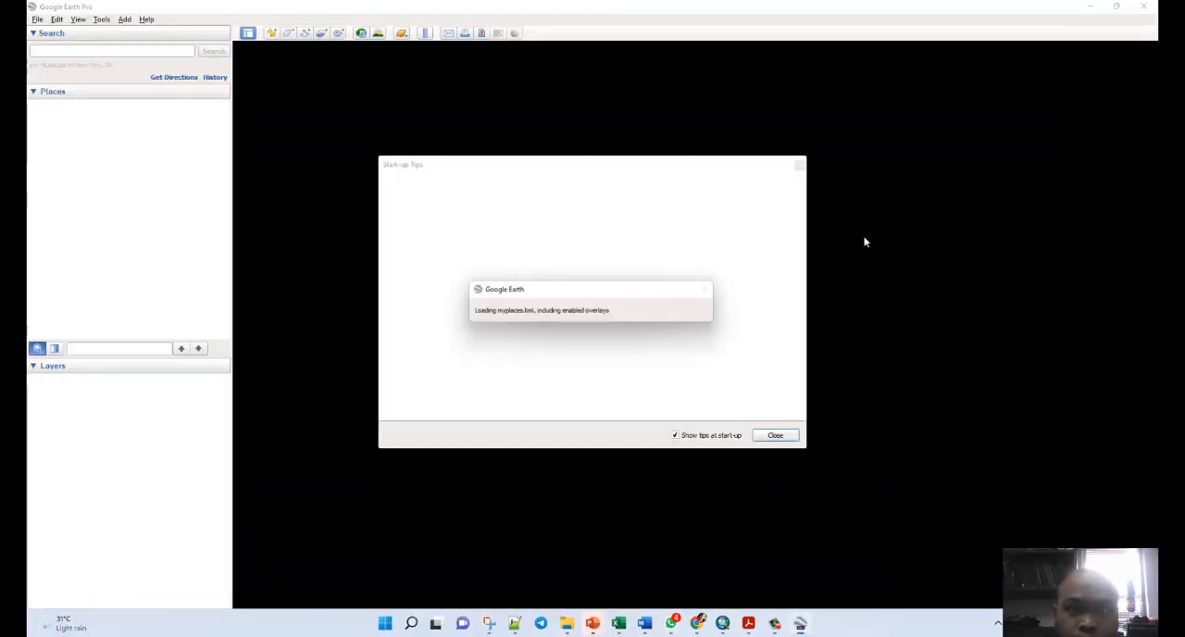
click(798, 164)
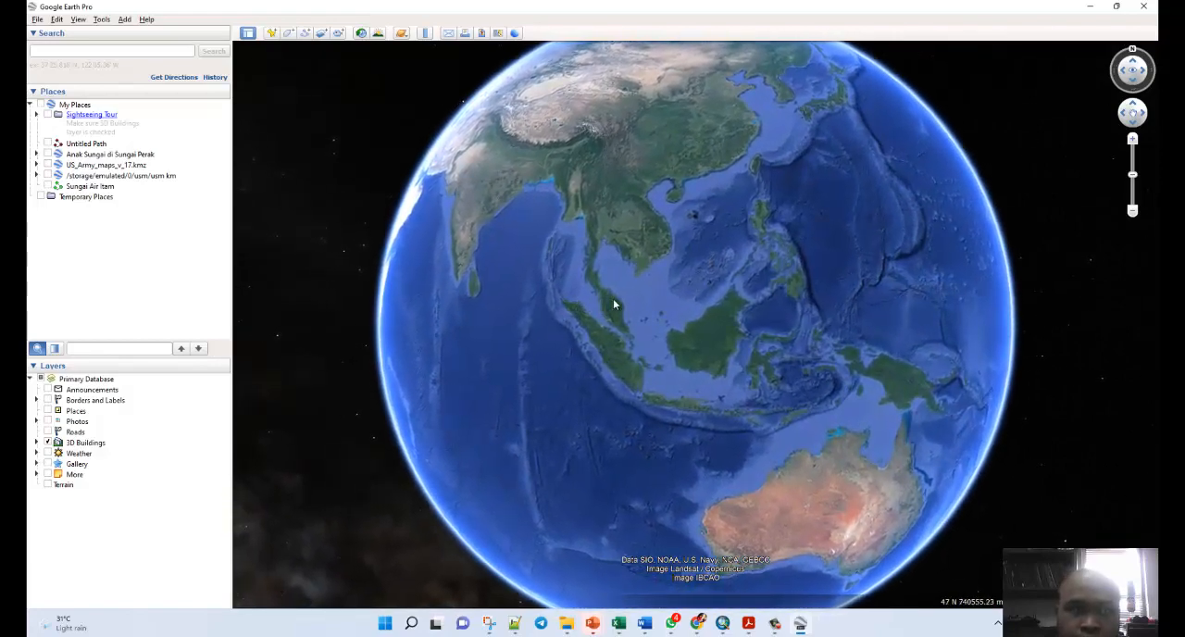
Locate the highway interchange with the loop ramp, north of the winding river on Peninsular Malaysia's northwest coast.
scroll(613, 304, up, 5)
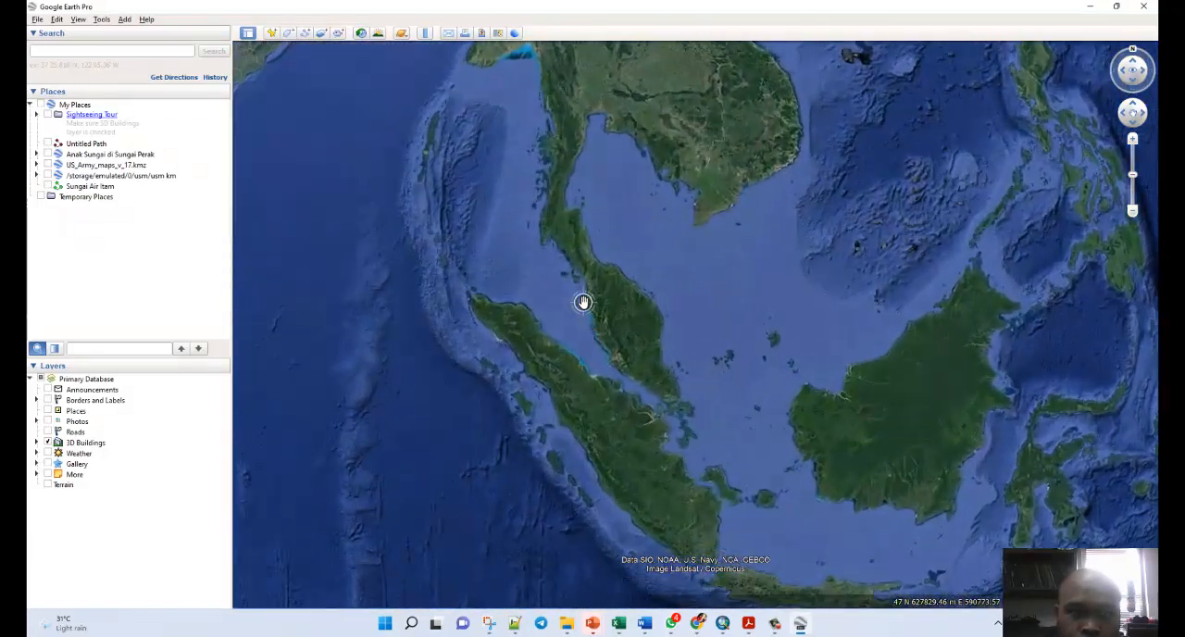
scroll(582, 301, up, 5)
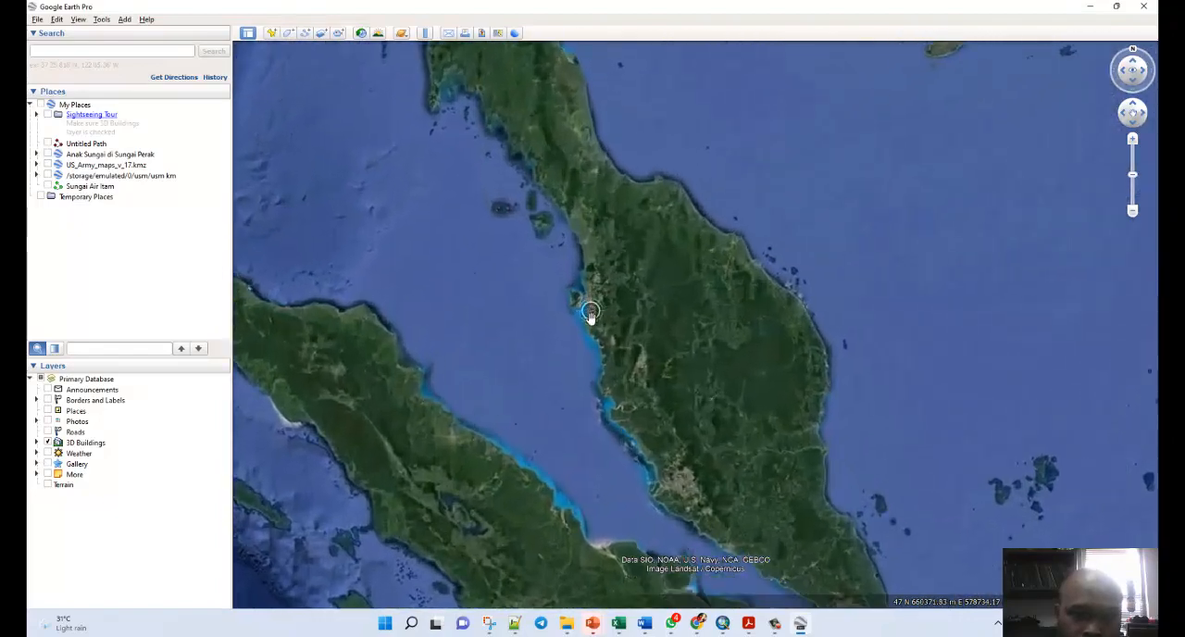
scroll(590, 314, up, 5)
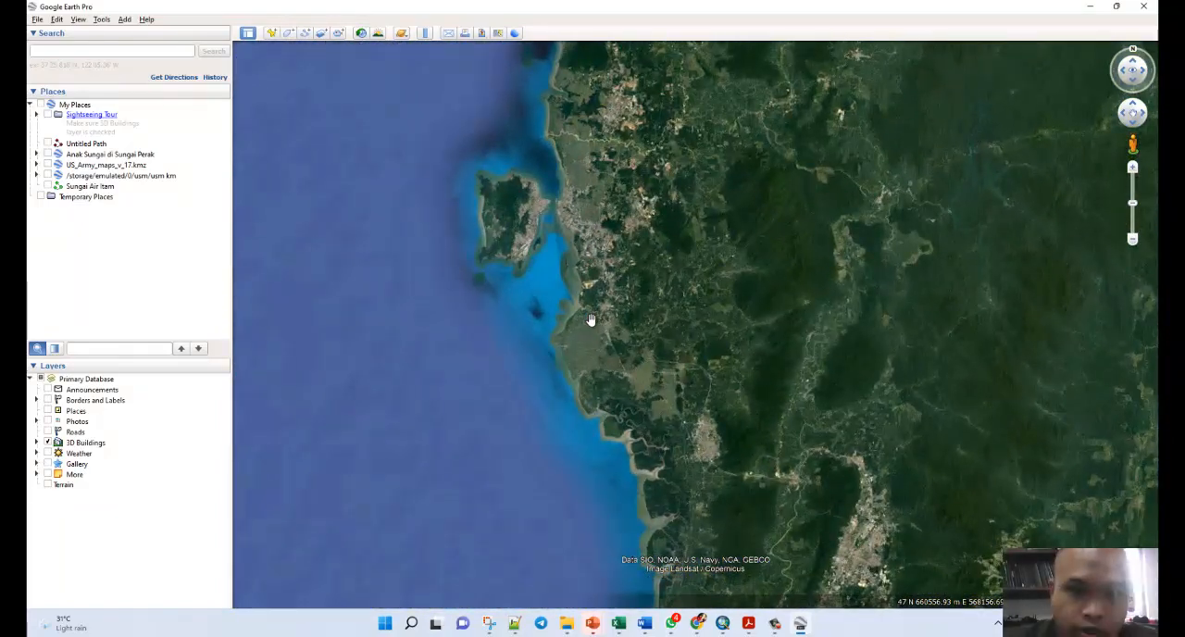
scroll(589, 318, up, 5)
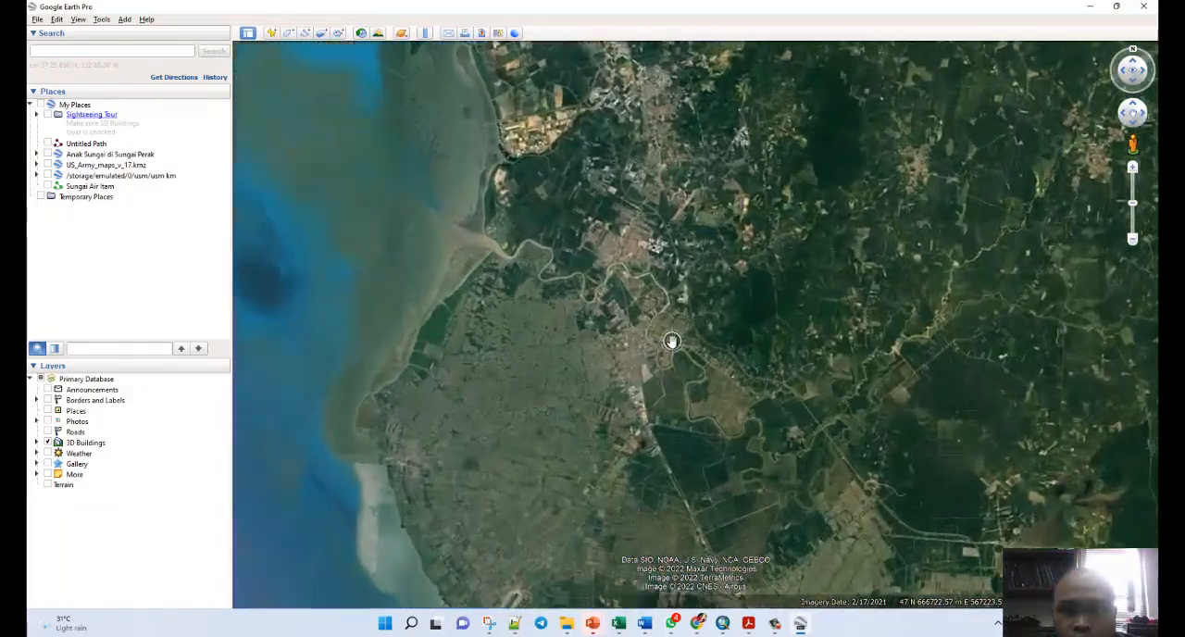
scroll(672, 341, up, 5)
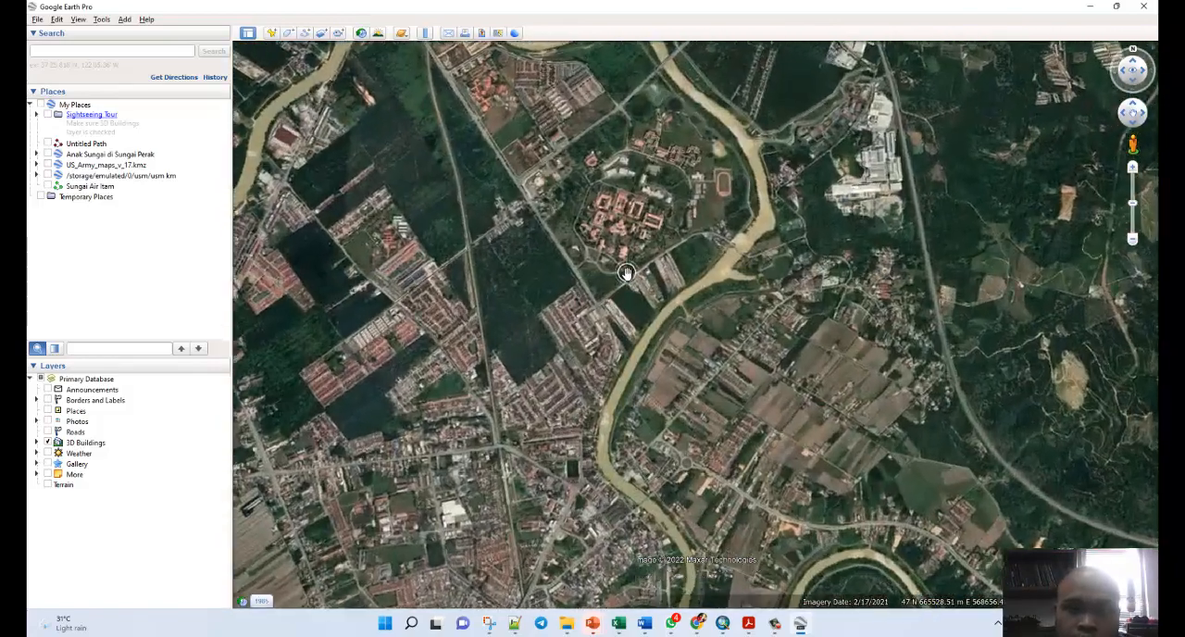
scroll(626, 273, up, 2)
drag(628, 176, 634, 260)
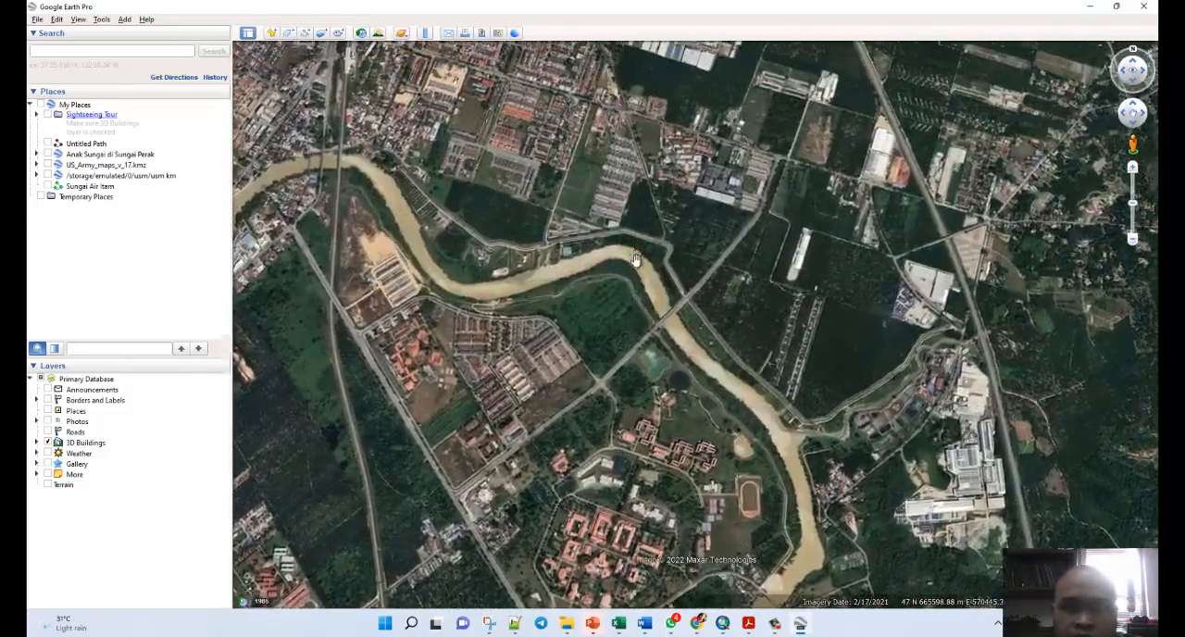
scroll(635, 259, down, 2)
drag(635, 185, 626, 338)
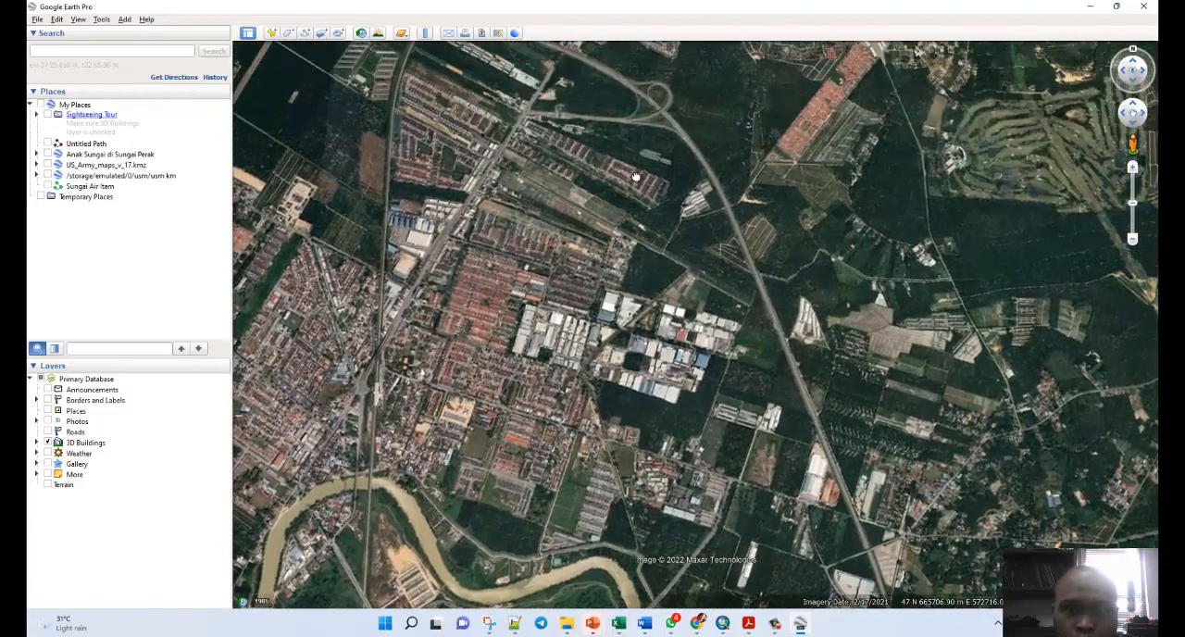
drag(635, 176, 630, 320)
scroll(647, 242, up, 3)
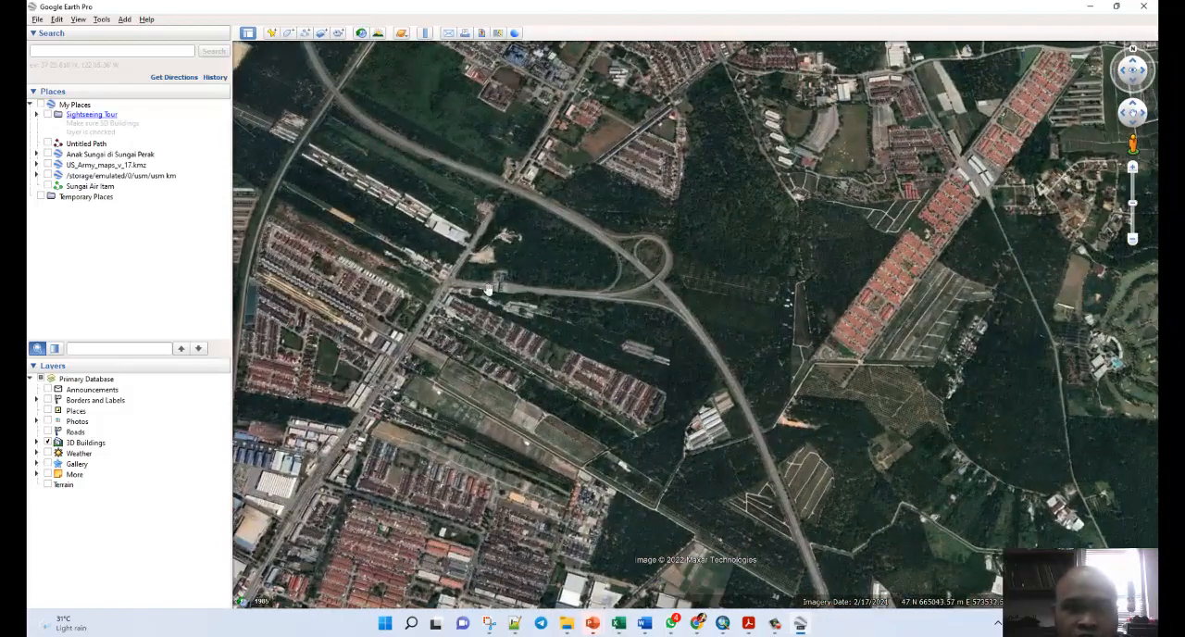
scroll(632, 248, up, 3)
right_drag(627, 259, 629, 178)
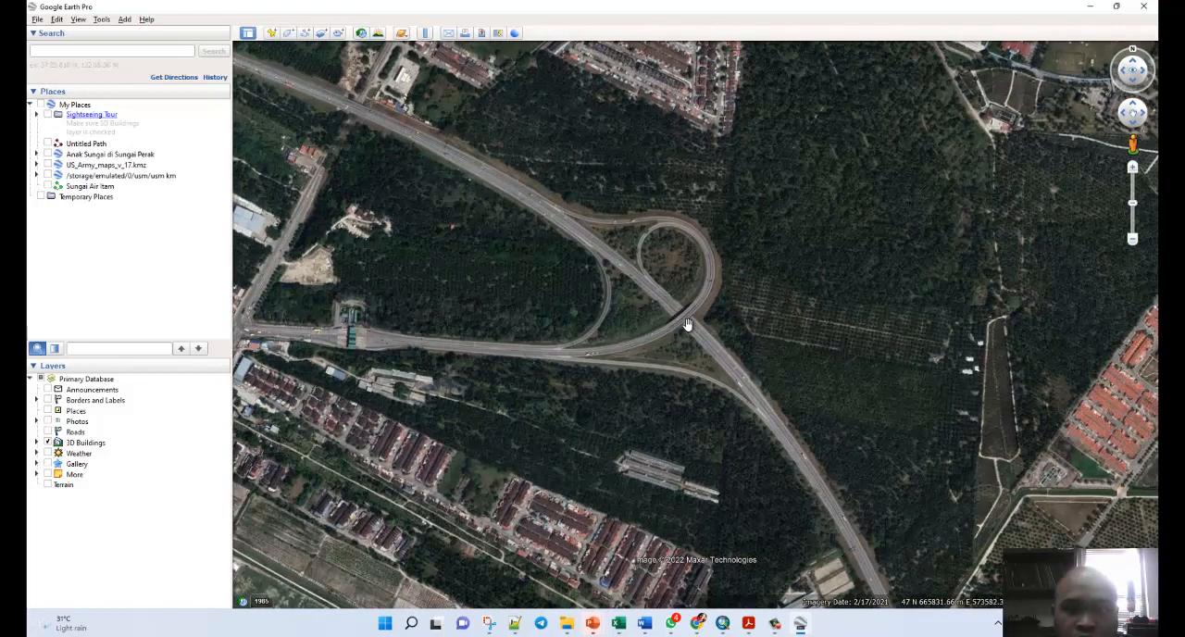
scroll(687, 324, up, 3)
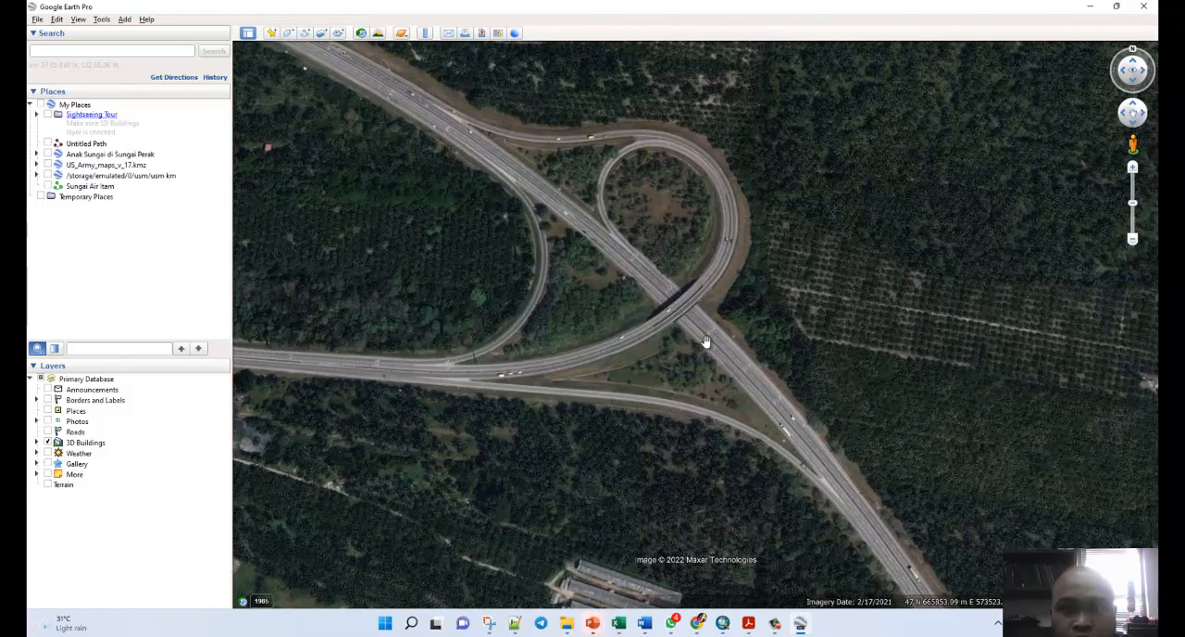
drag(666, 239, 667, 267)
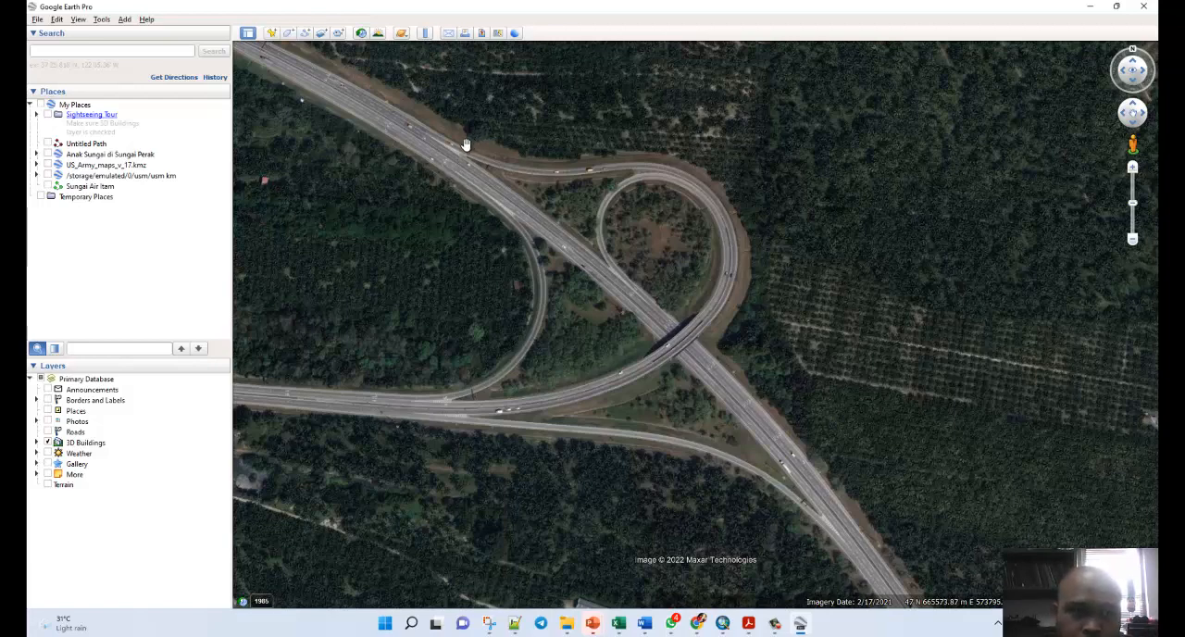
Add a placemark named P1 at the chevron tip of the interchange's northwestern ramp split, at about 665561 m E, 573785 m N.
scroll(460, 148, up, 5)
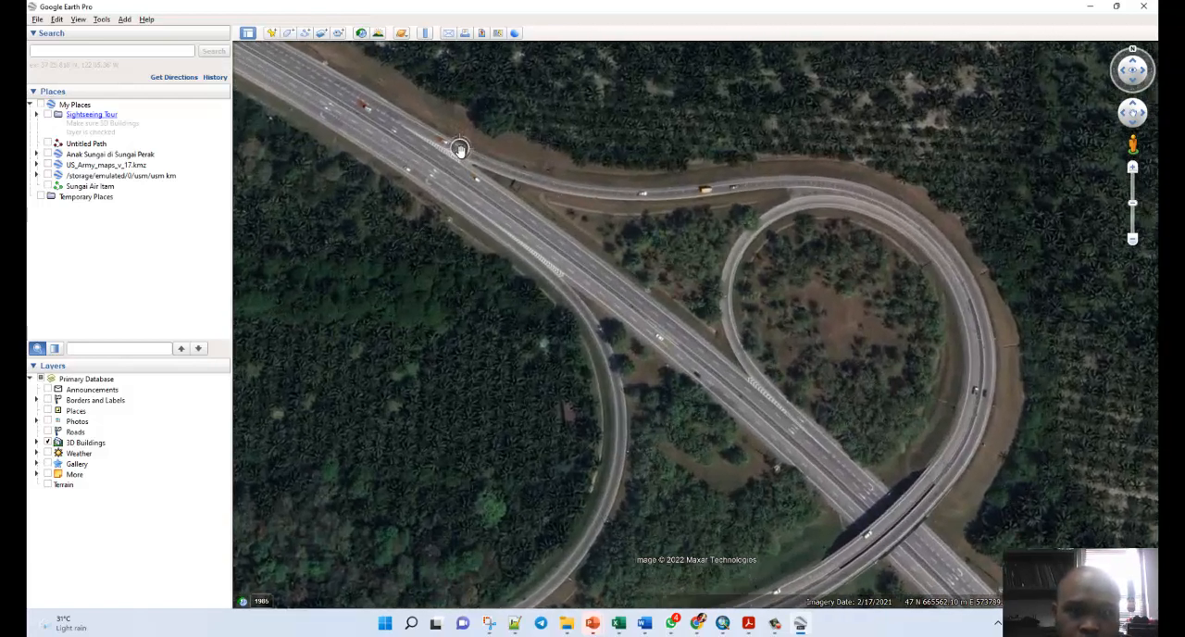
scroll(460, 148, up, 4)
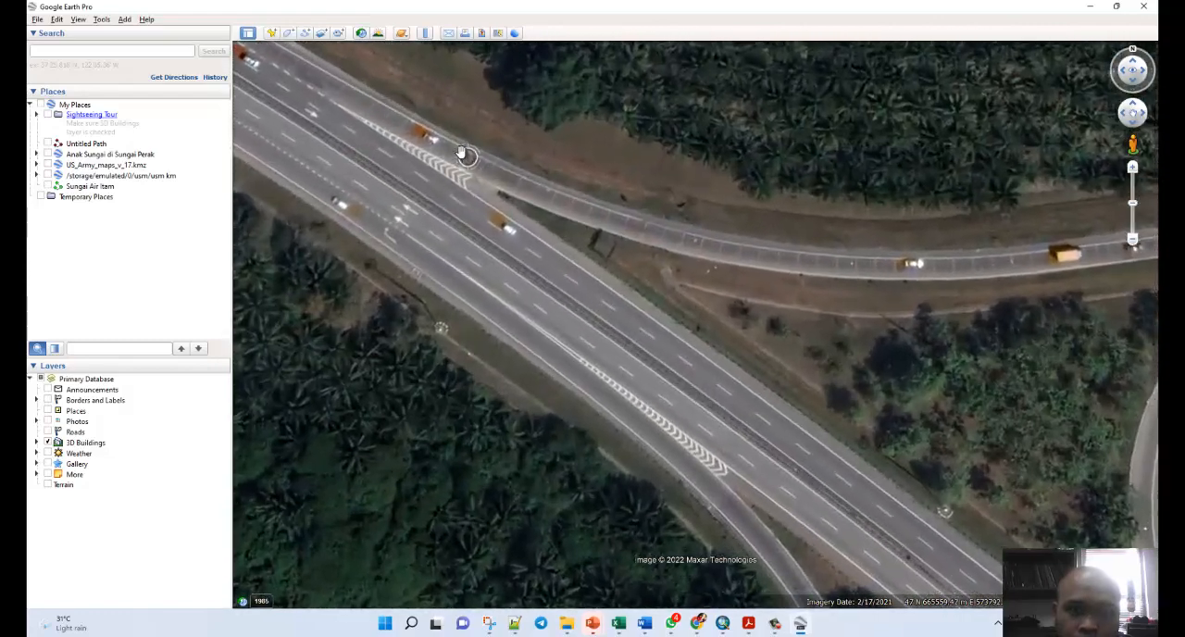
scroll(460, 162, up, 2)
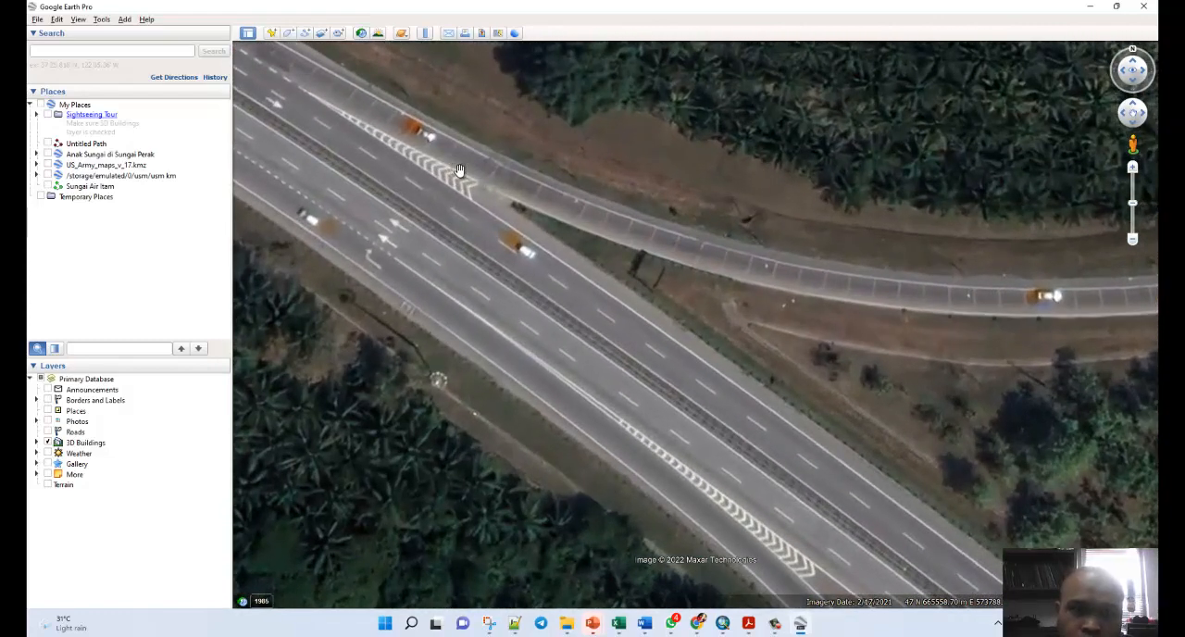
click(271, 32)
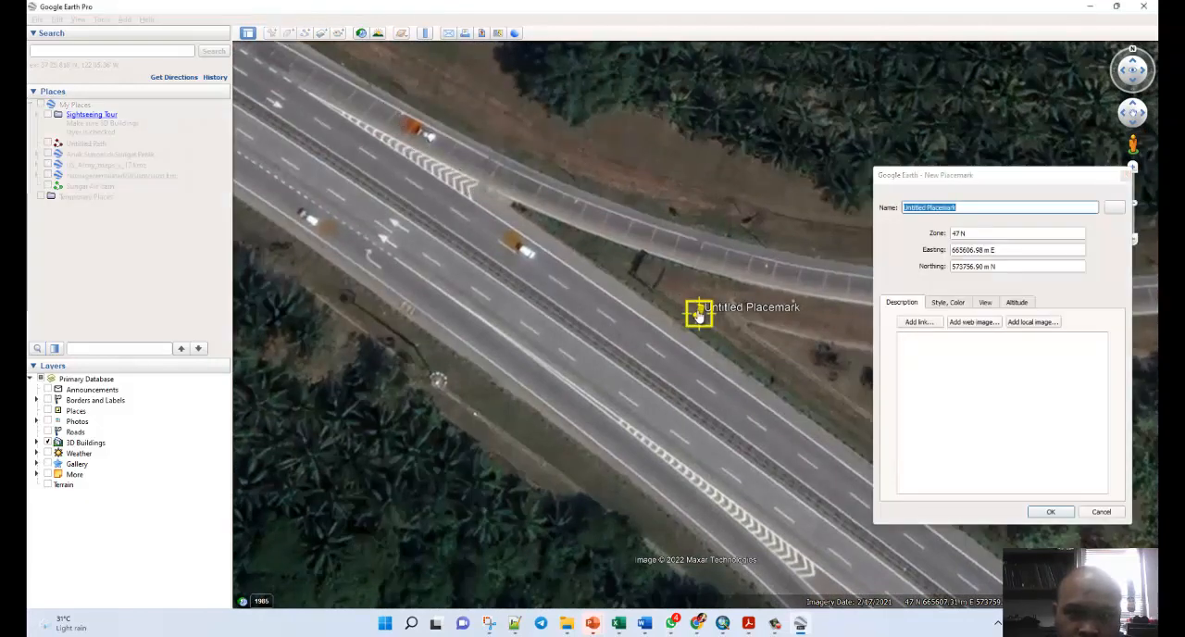
drag(699, 319, 468, 183)
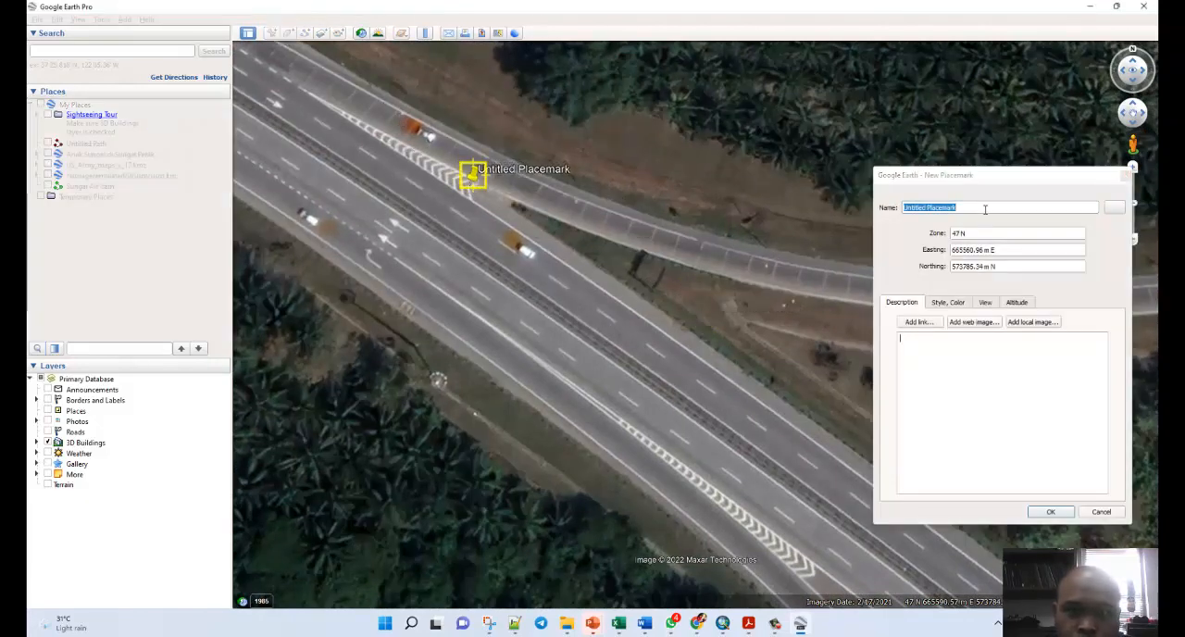
drag(977, 209, 883, 206)
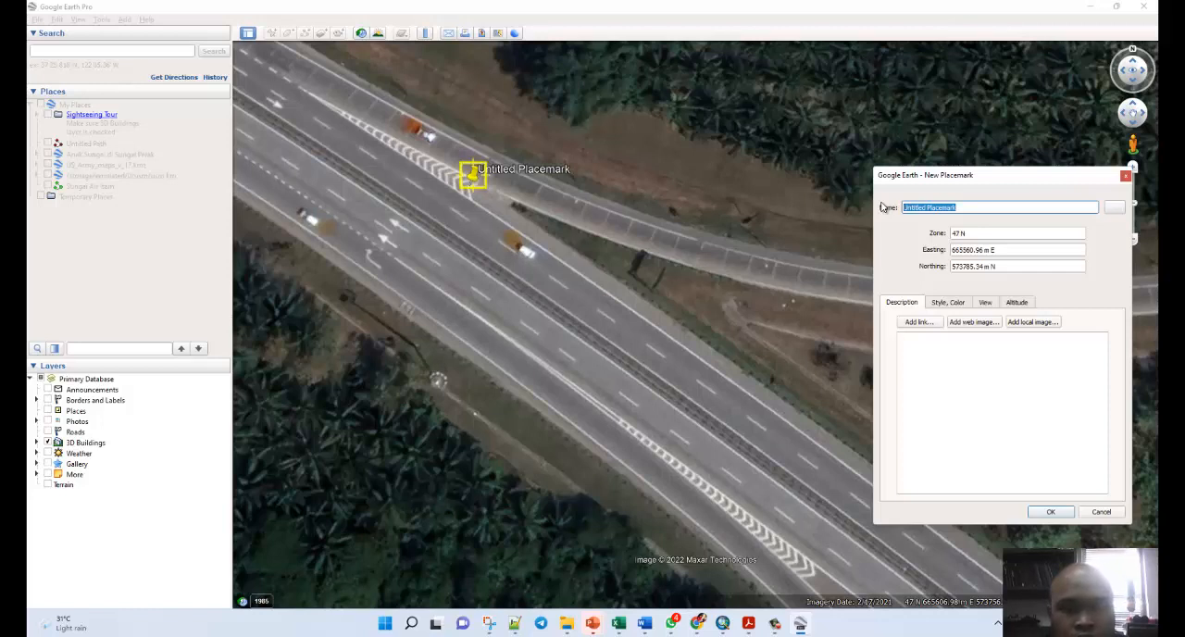
text(P1)
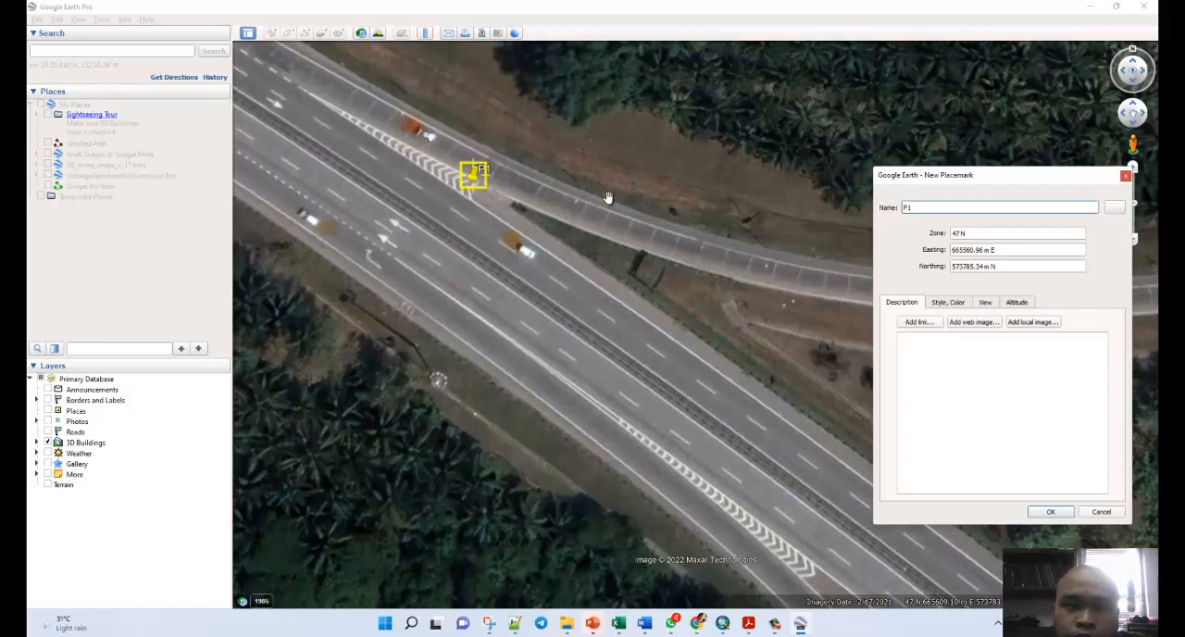
click(1051, 511)
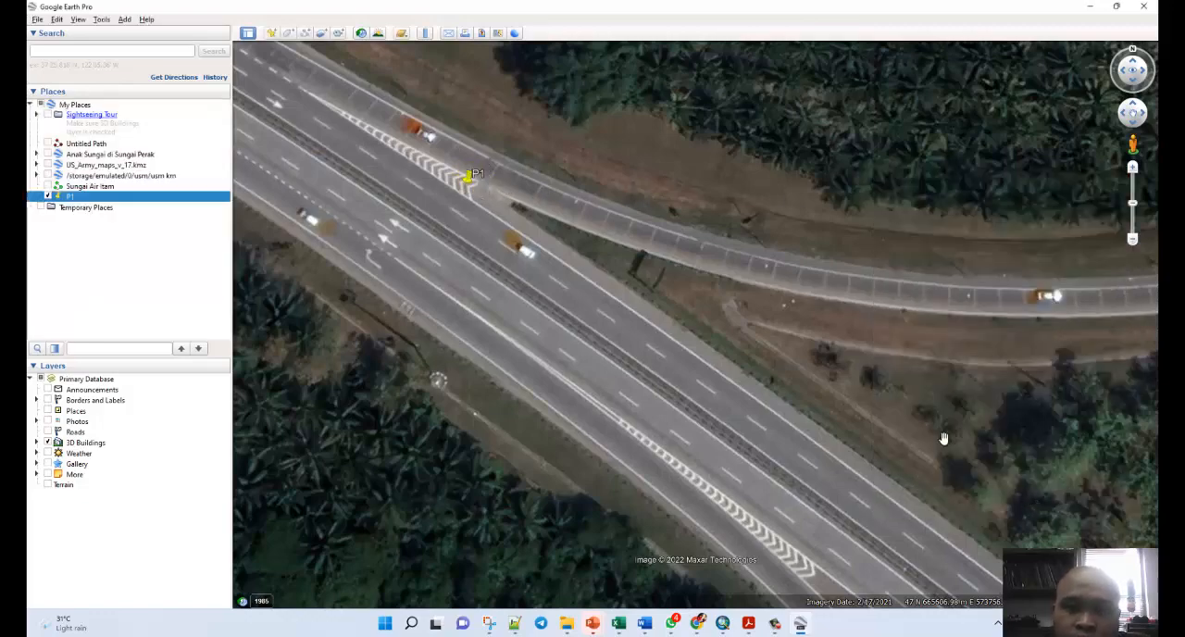
Add a placemark named P2 at the upper chevron tip of the interchange's western ramp split, at about 665567 m E, 573496 m N.
scroll(510, 187, down, 5)
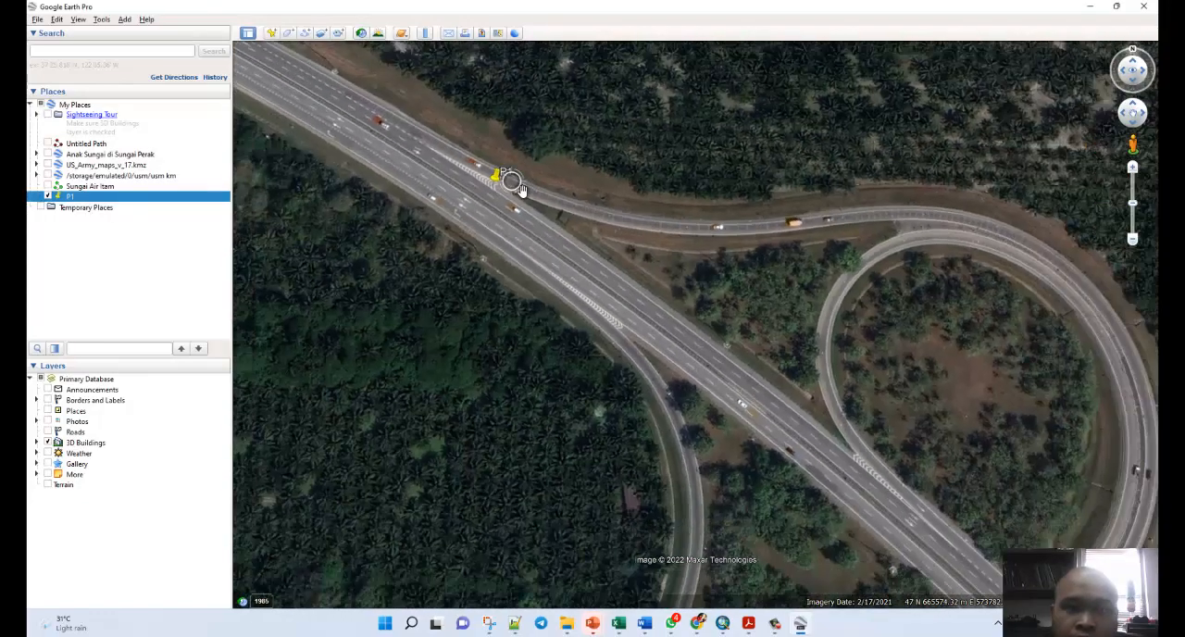
scroll(493, 432, up, 5)
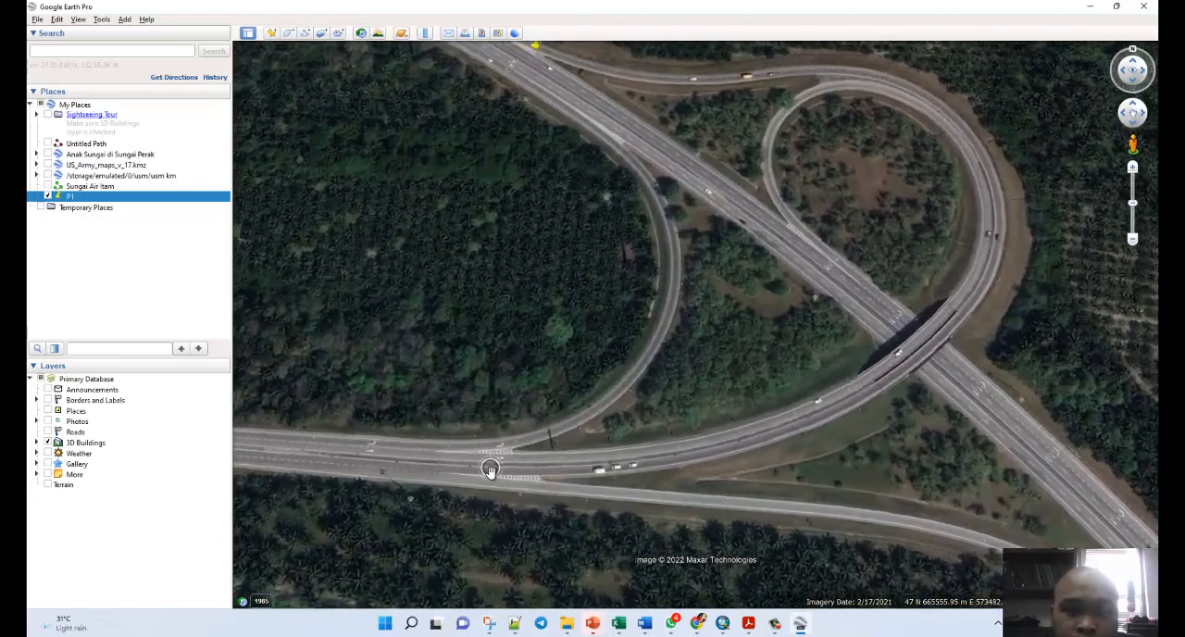
scroll(499, 464, up, 3)
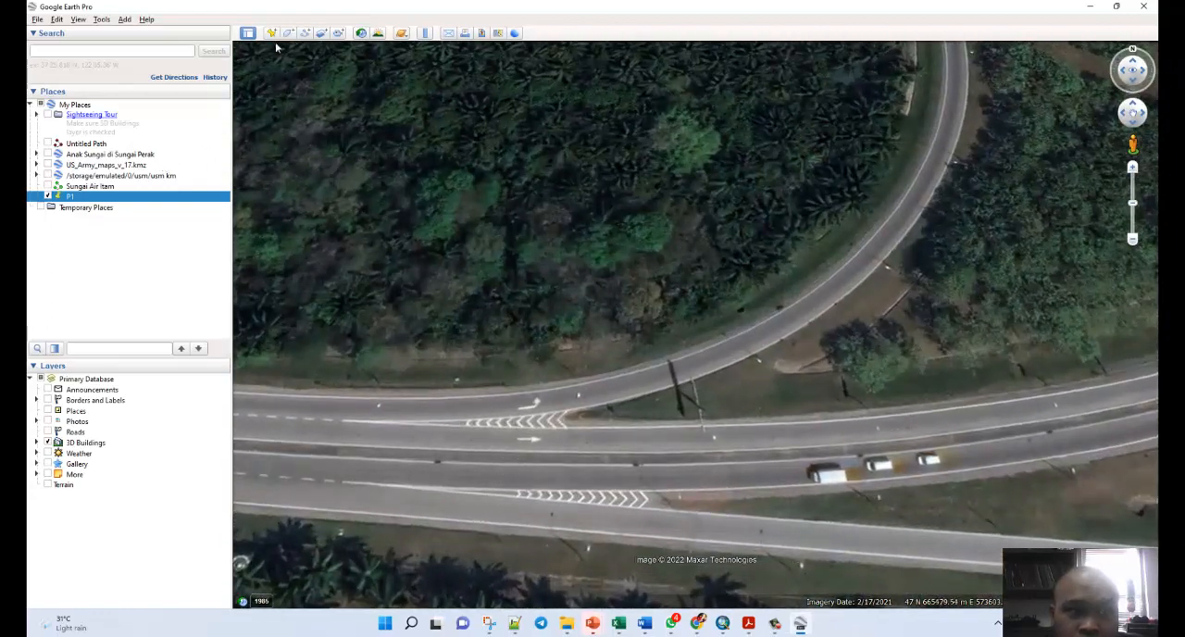
click(272, 33)
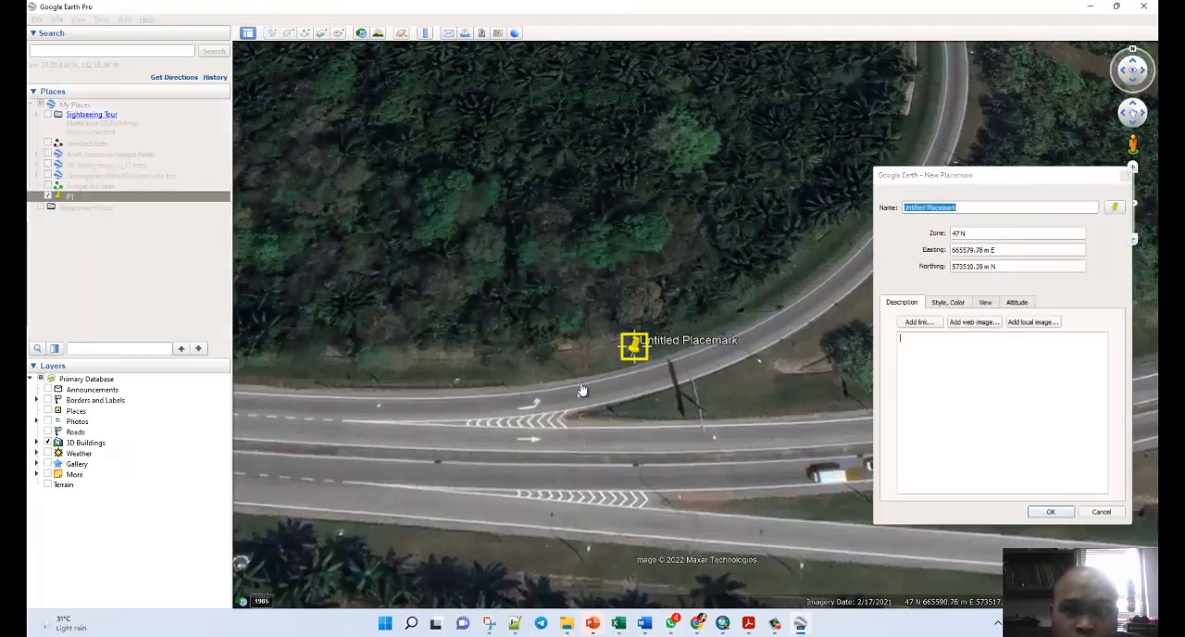
drag(582, 389, 560, 426)
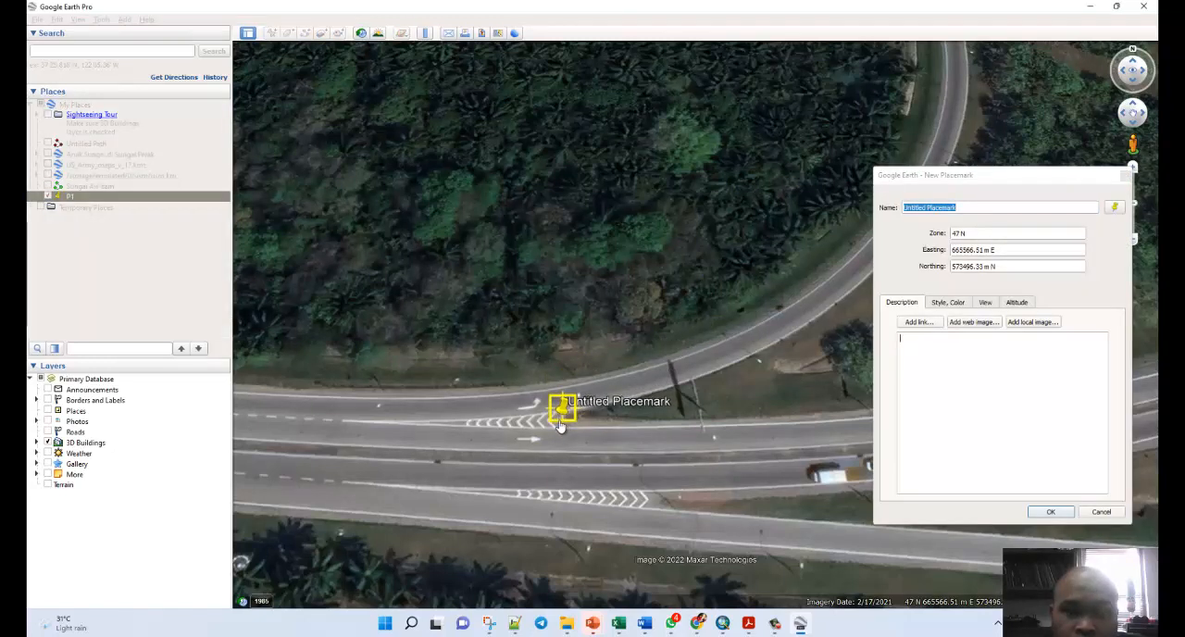
click(928, 208)
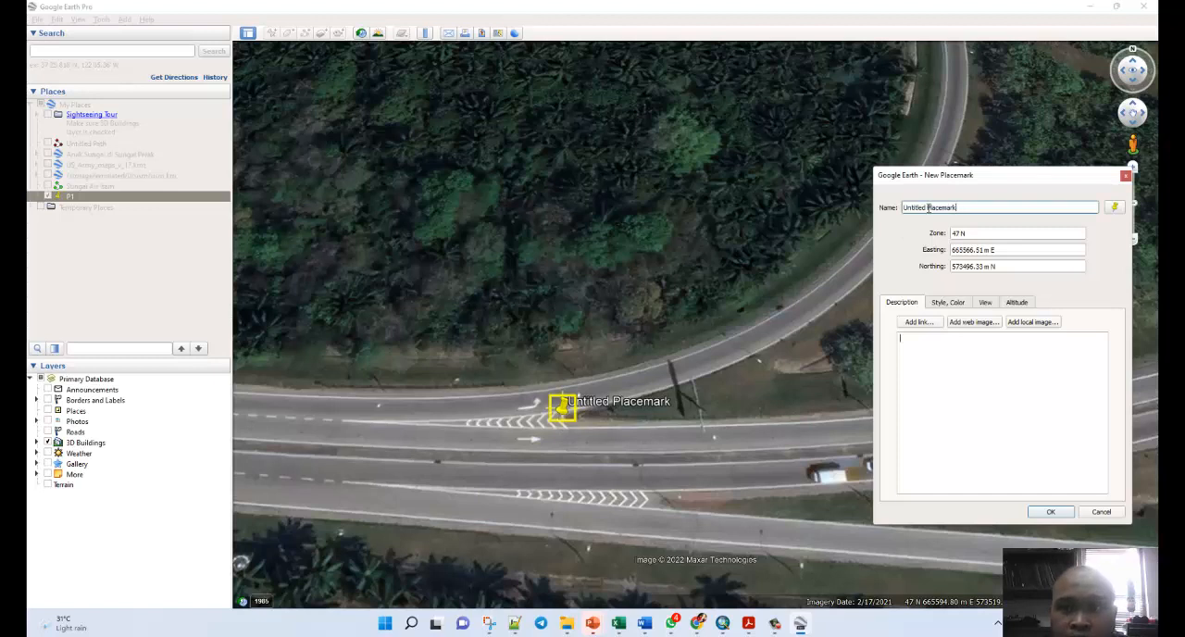
key(ctrl+a)
text(P2)
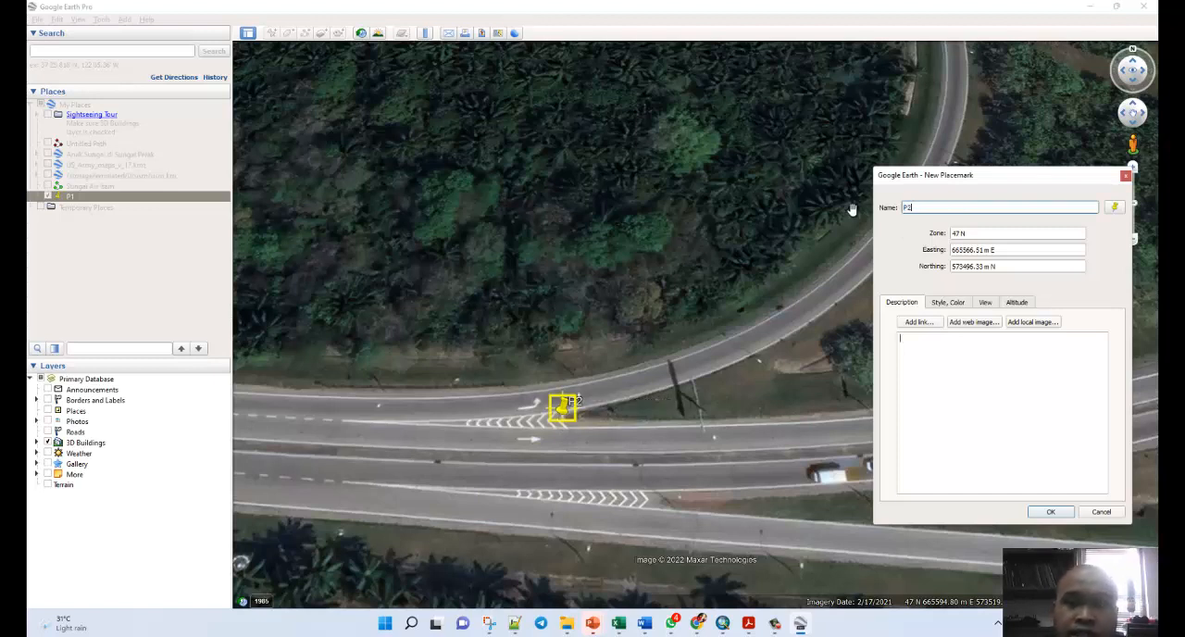
click(1048, 510)
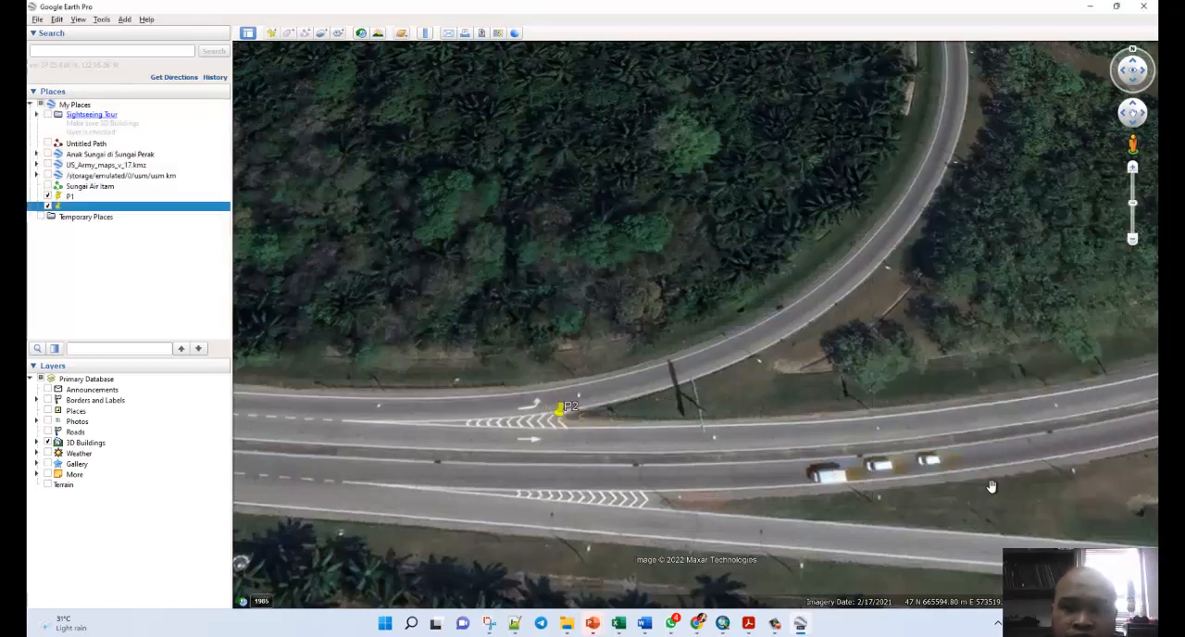
Add a placemark named P3 at the chevron tip of the interchange's southeastern ramp junction, at about 665982 m E, 573373 m N.
scroll(397, 256, down, 5)
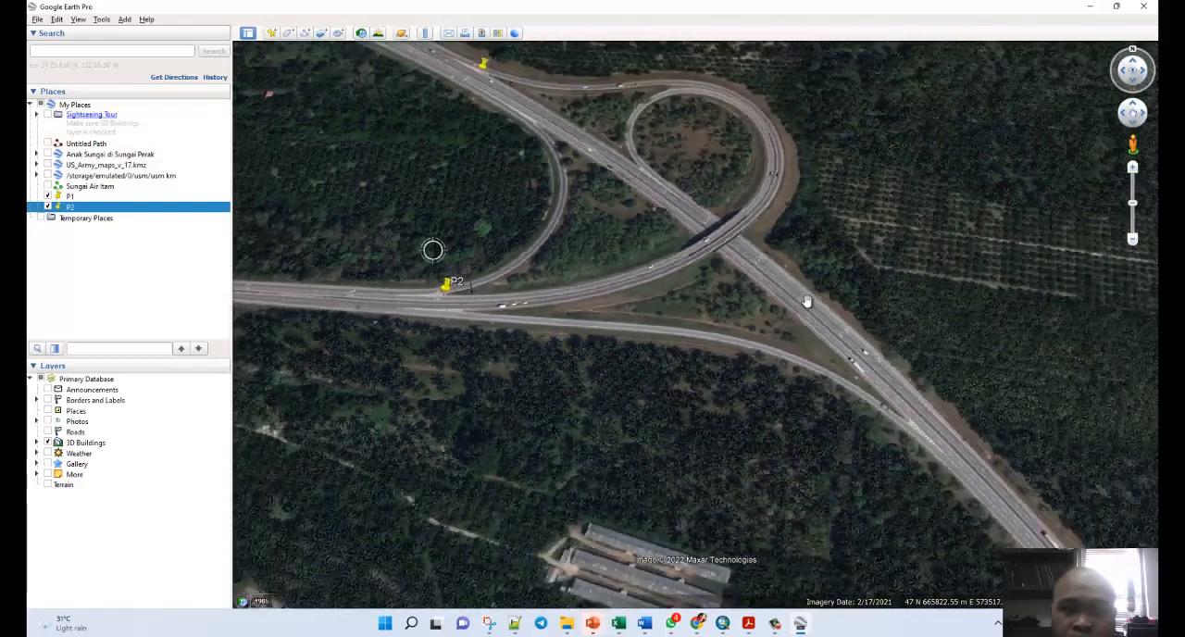
scroll(916, 426, up, 5)
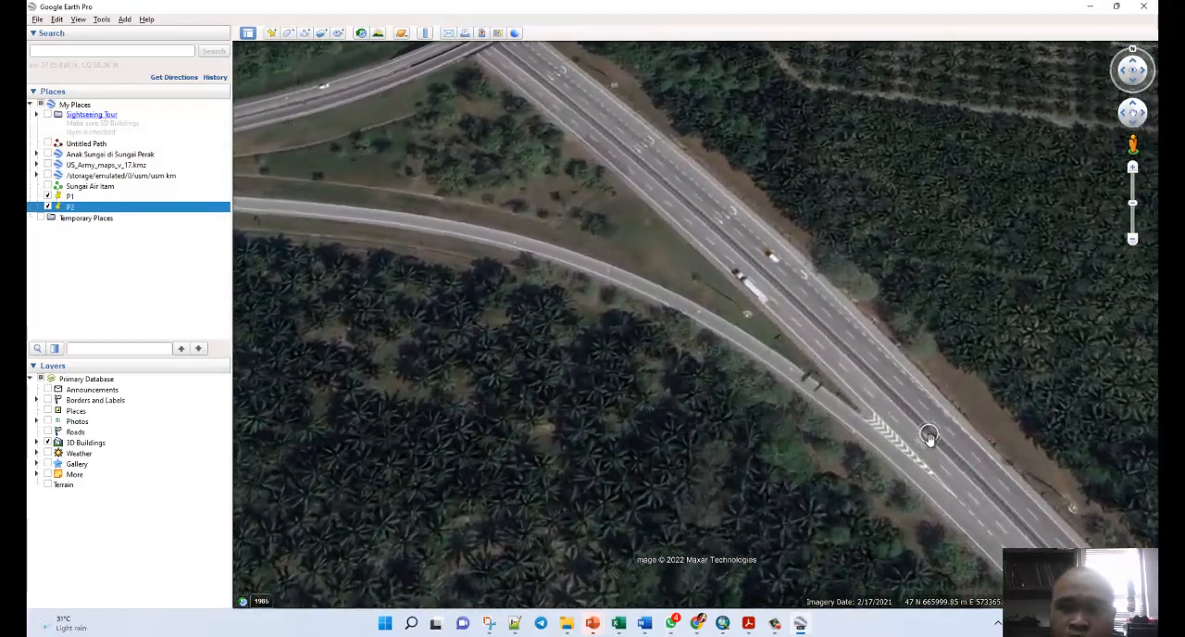
scroll(928, 435, up, 4)
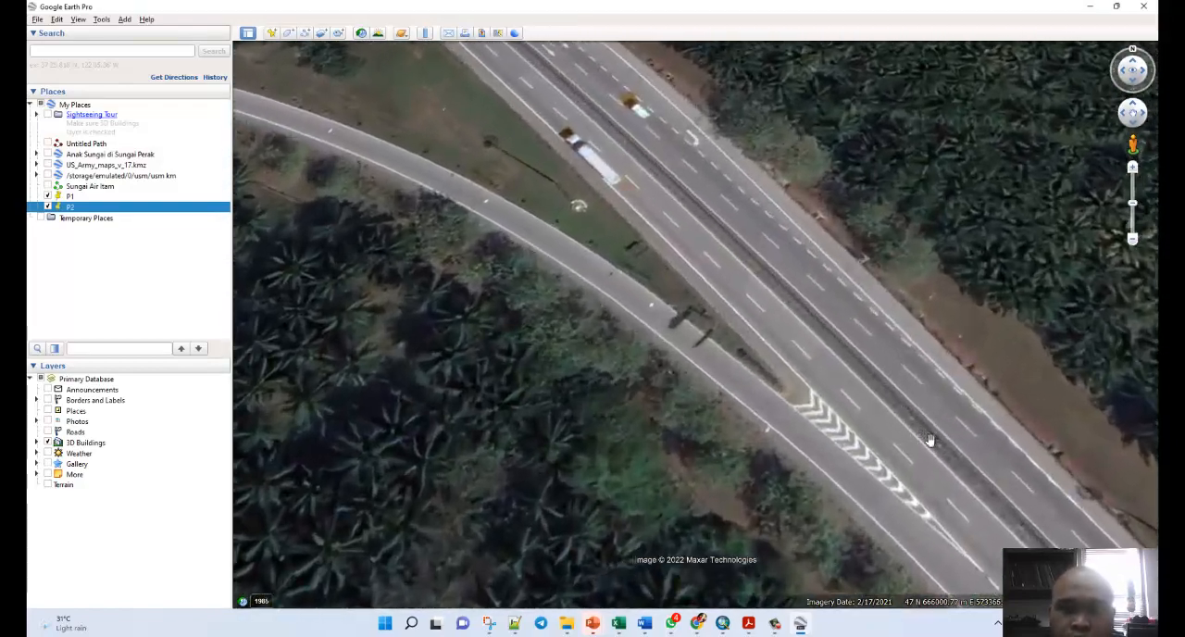
click(272, 34)
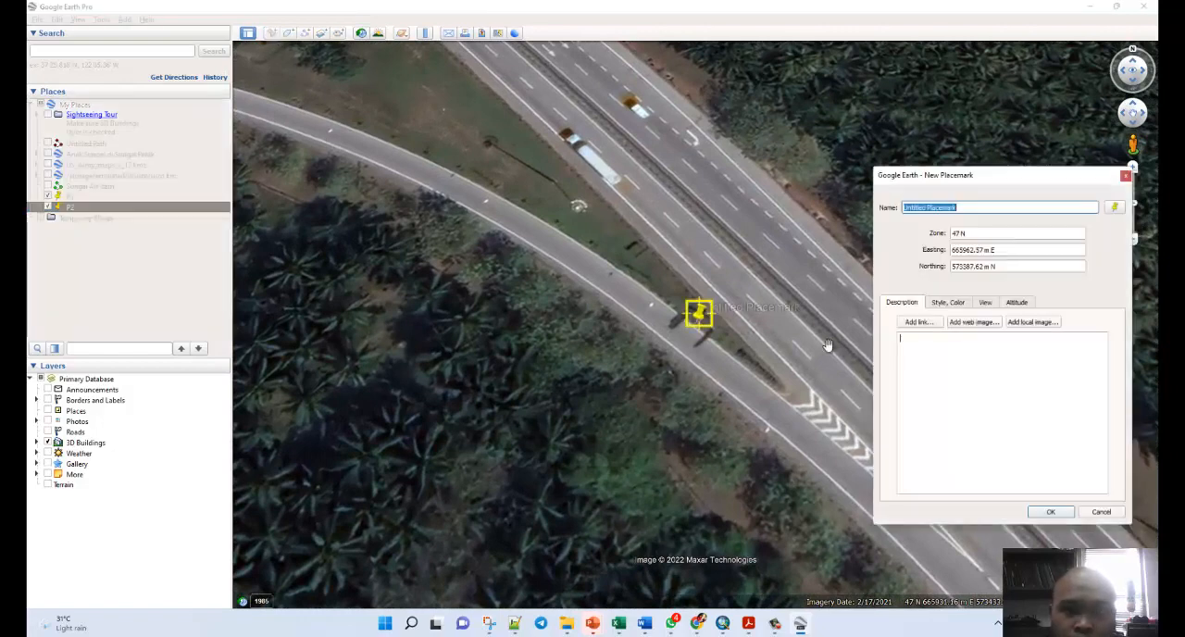
drag(702, 331, 811, 411)
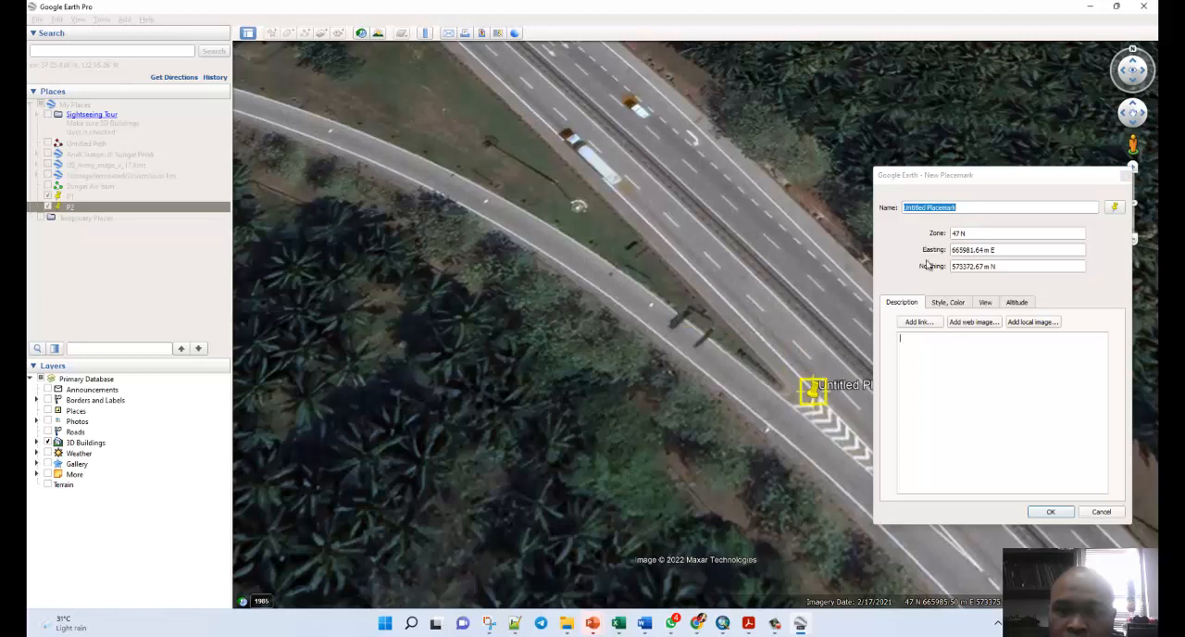
click(964, 208)
drag(963, 208, 891, 212)
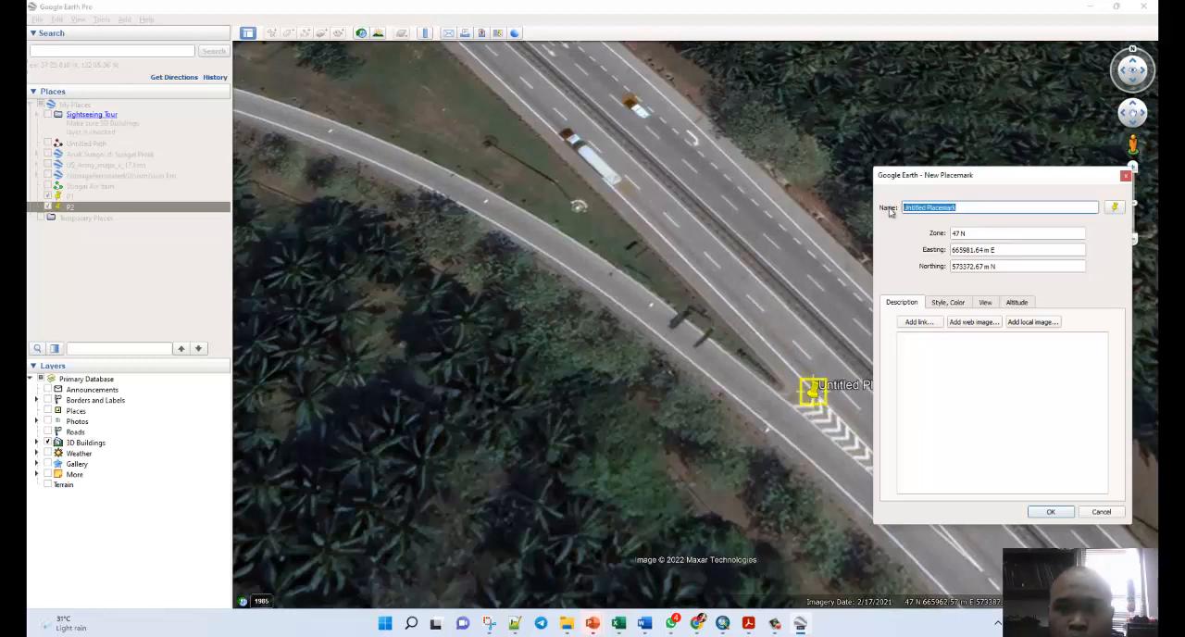
text(P3)
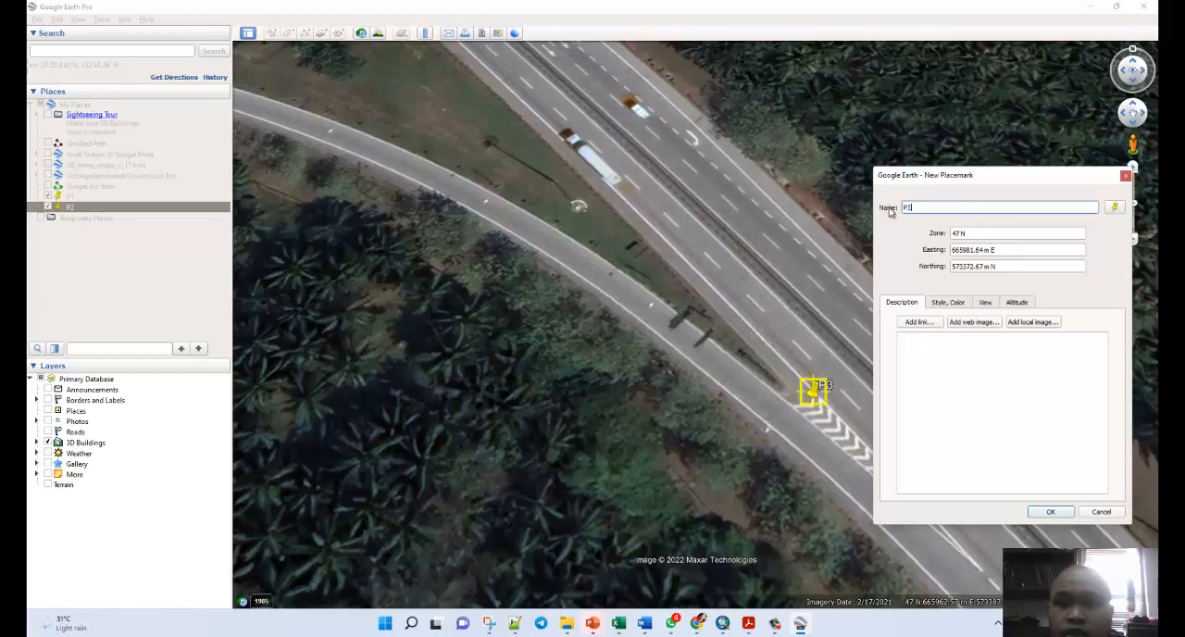
click(1049, 510)
Examine the P3 placemark against the chevron markings and review all three placemarks across the whole interchange.
scroll(842, 416, up, 3)
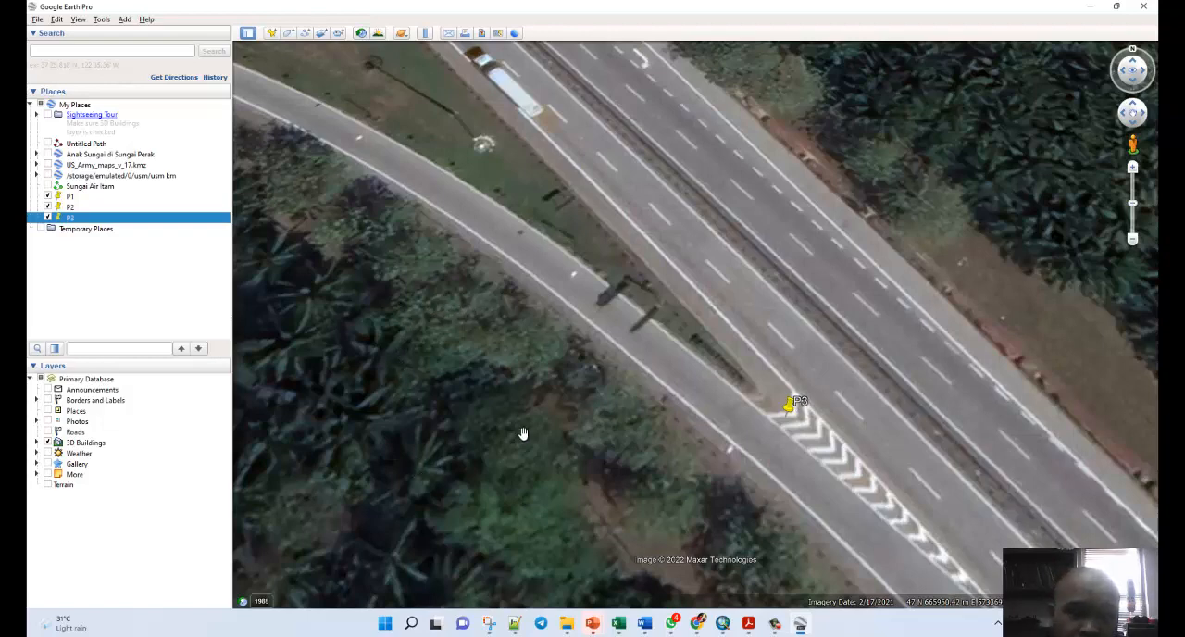
scroll(507, 439, down, 1)
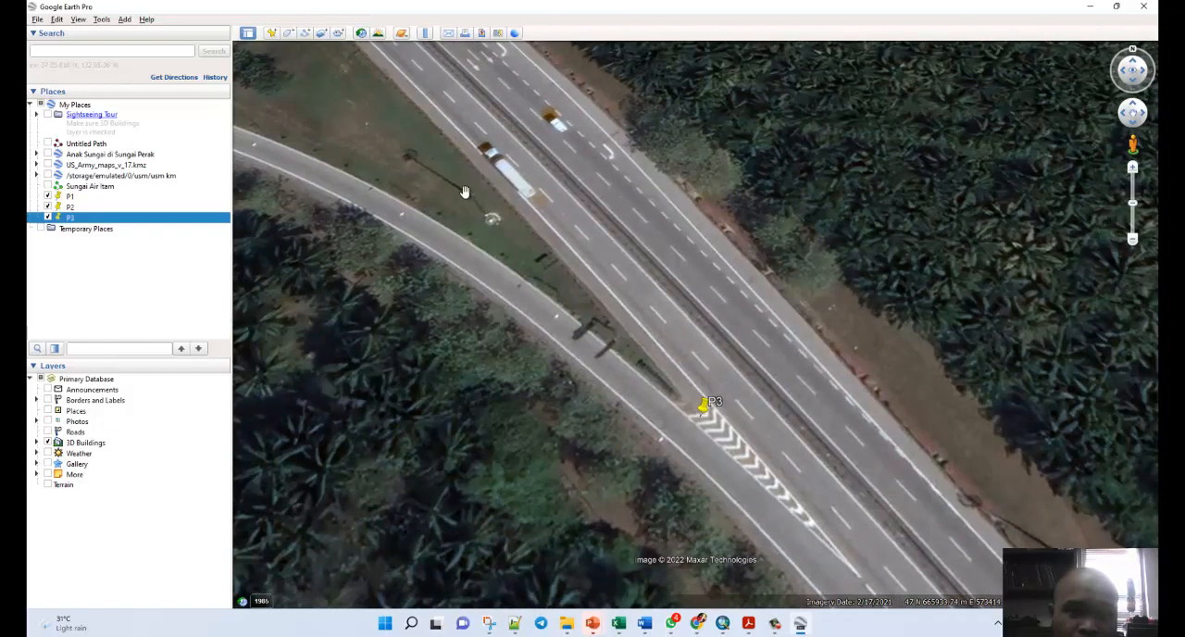
scroll(464, 192, up, 1)
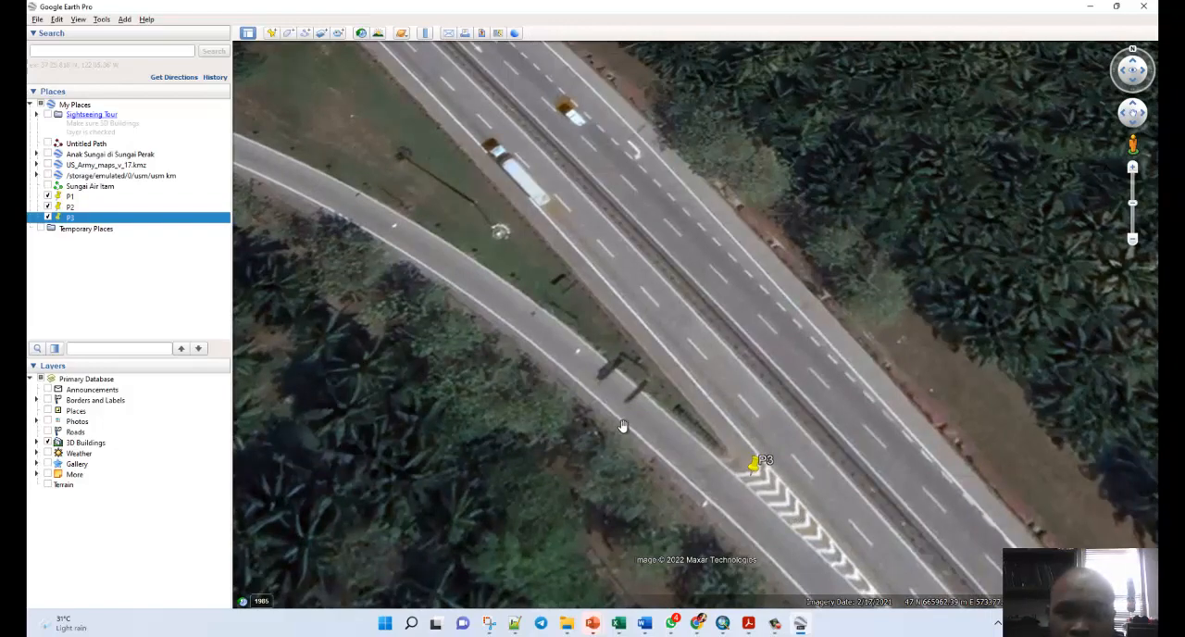
scroll(618, 416, down, 1)
scroll(739, 481, up, 1)
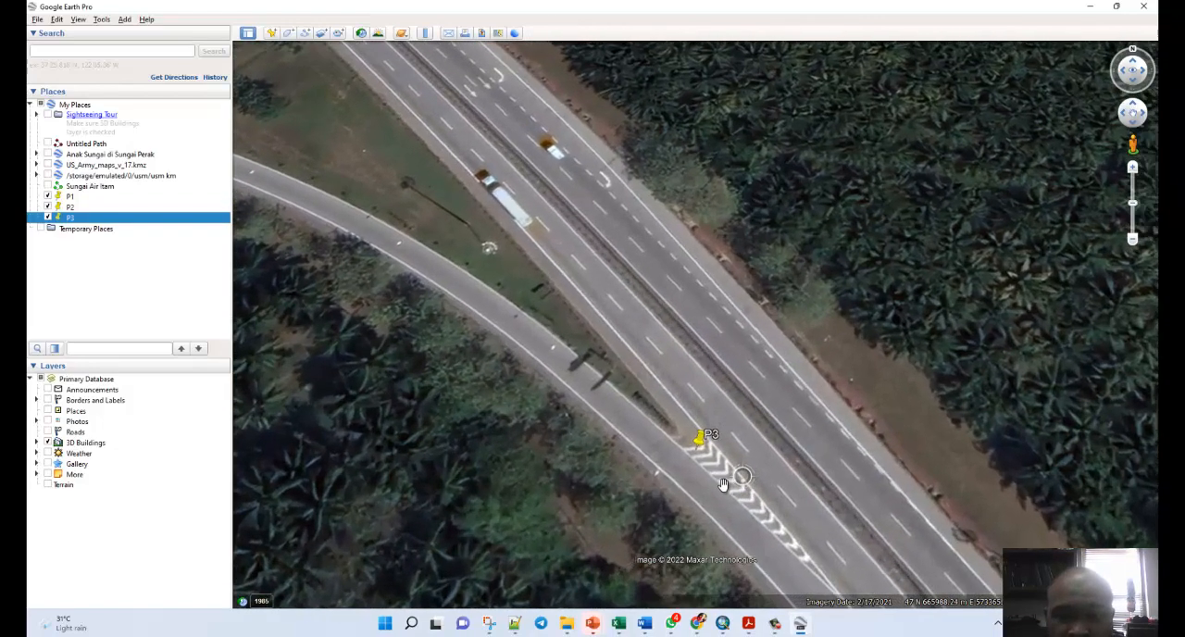
scroll(721, 478, down, 1)
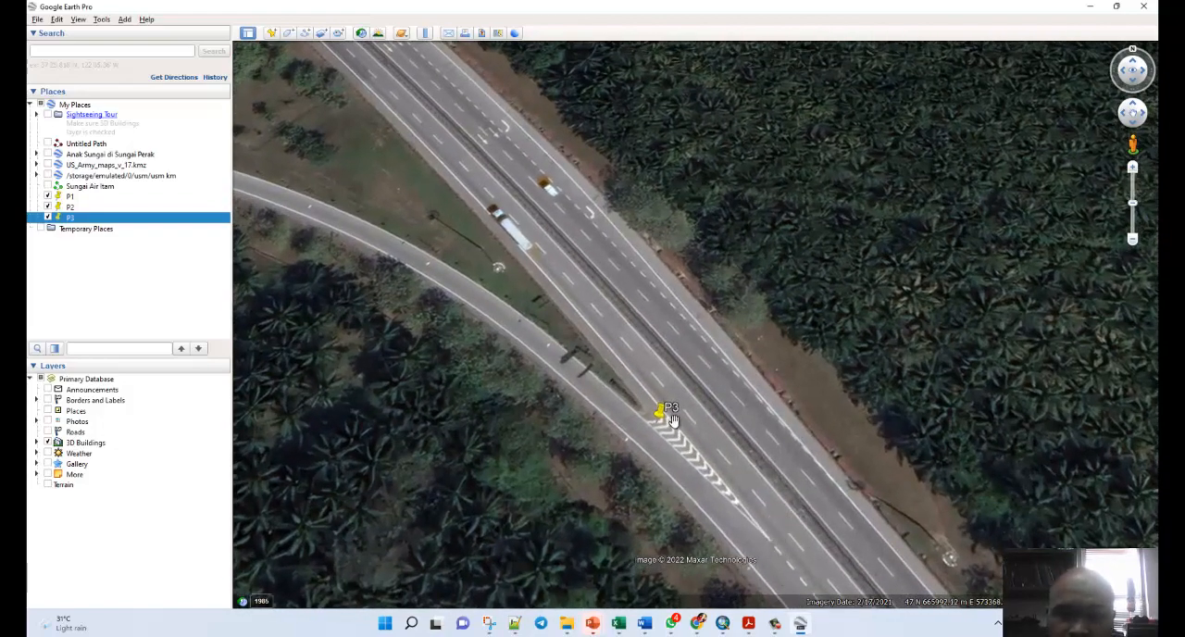
scroll(672, 419, up, 1)
scroll(731, 426, down, 2)
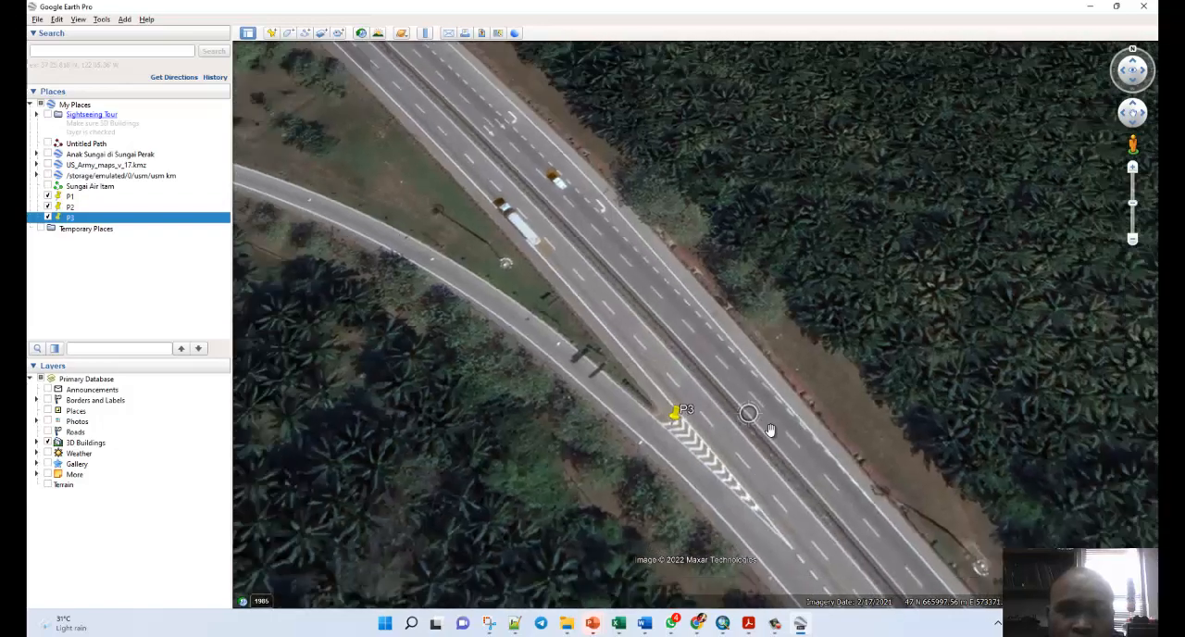
scroll(783, 428, up, 1)
scroll(609, 341, down, 3)
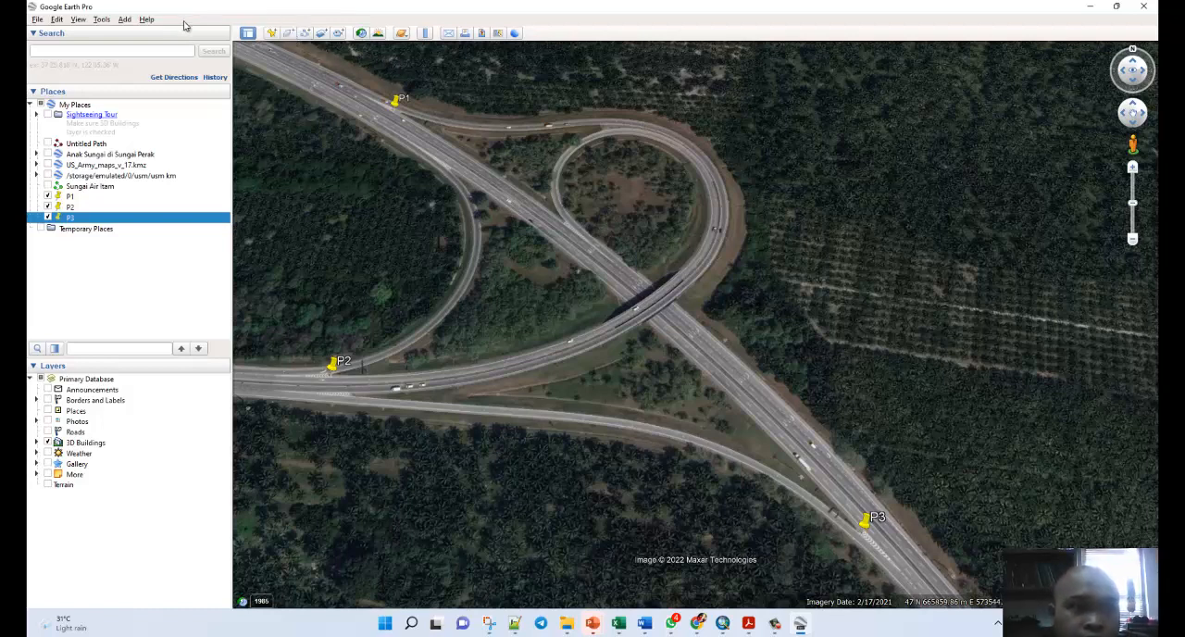
drag(317, 145, 336, 148)
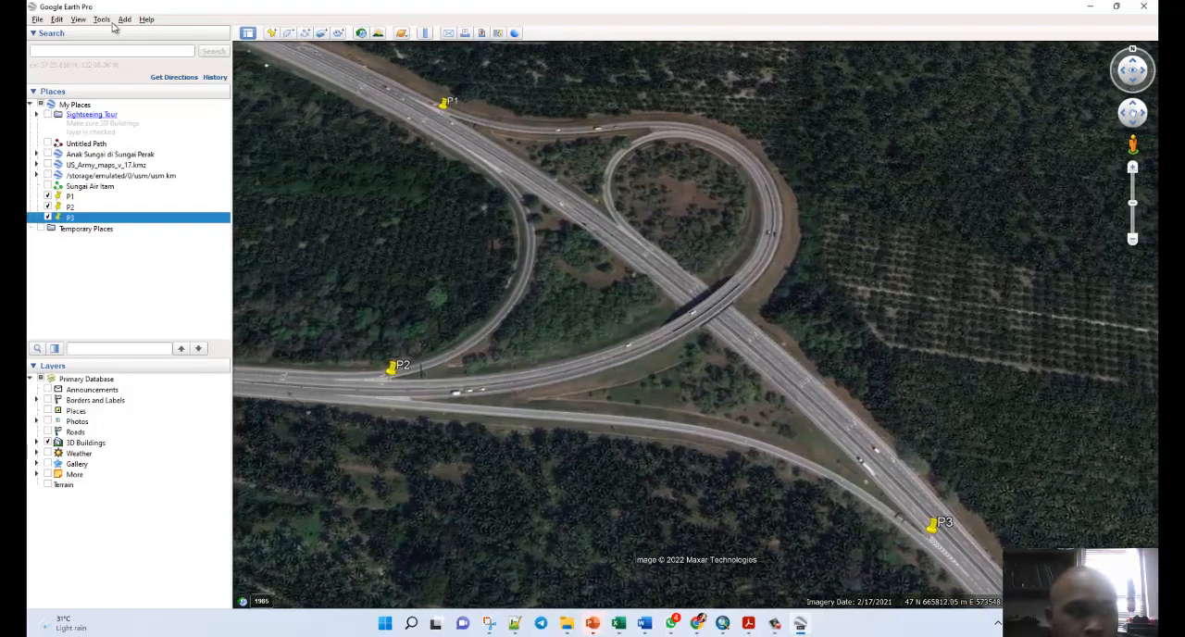
Review the coordinate format and measurement unit settings in the 3D view options.
click(124, 19)
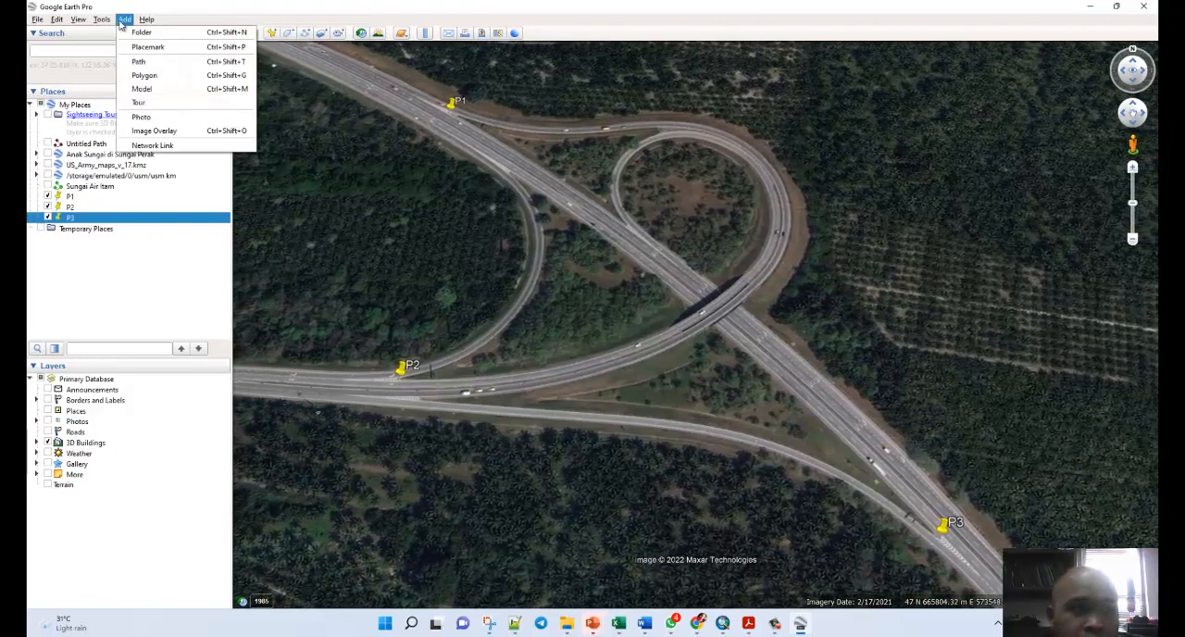
key(Escape)
click(102, 19)
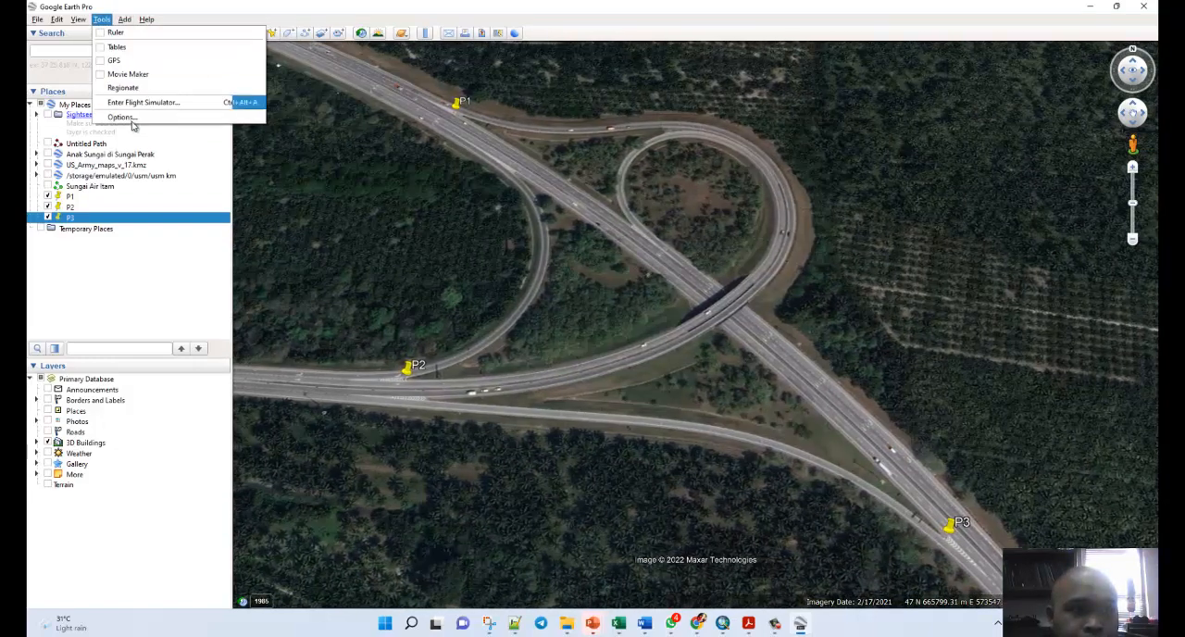
click(172, 116)
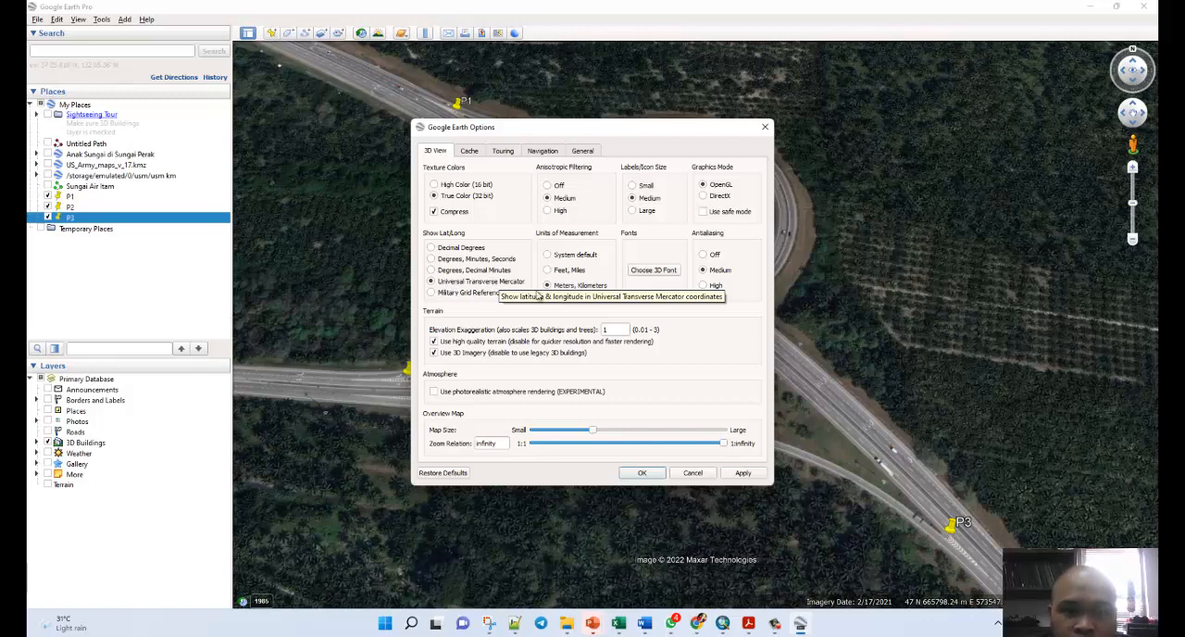
click(640, 473)
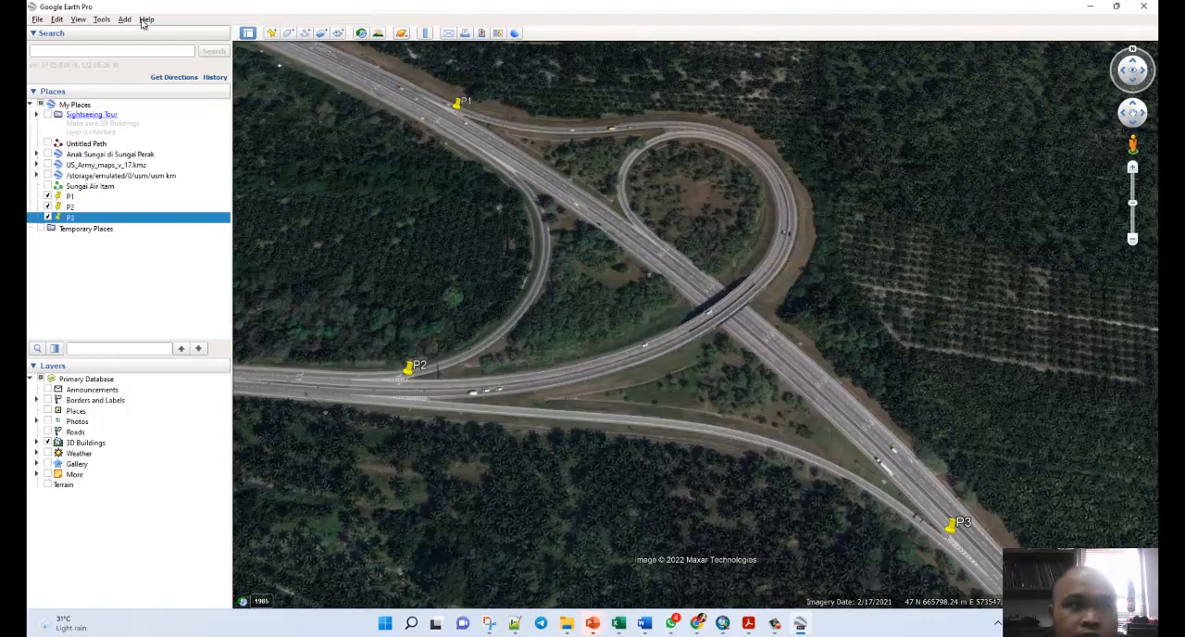
Reset the view's tilt and compass, and frame the whole interchange with placemarks P1, P2 and P3.
click(101, 20)
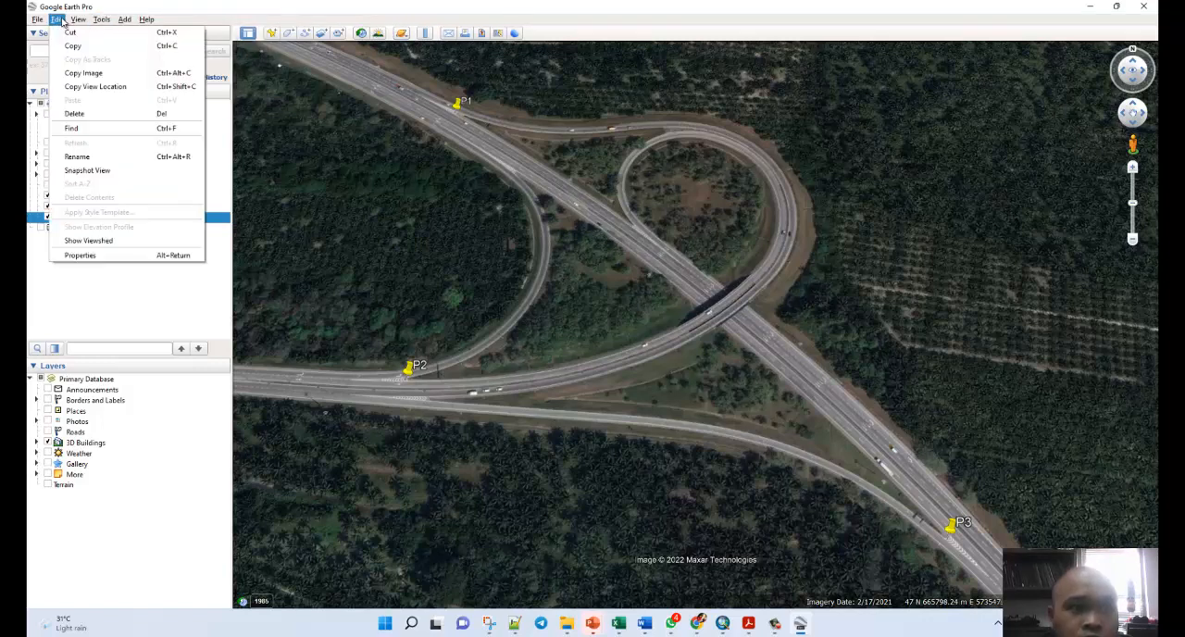
mouse_move(130, 235)
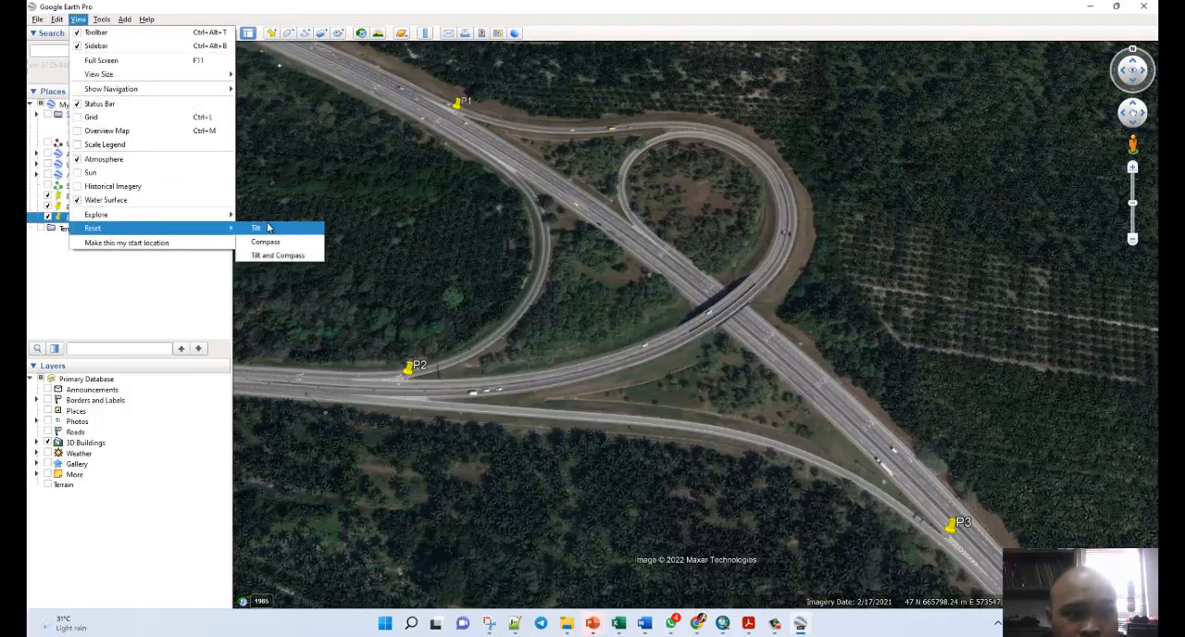
click(274, 254)
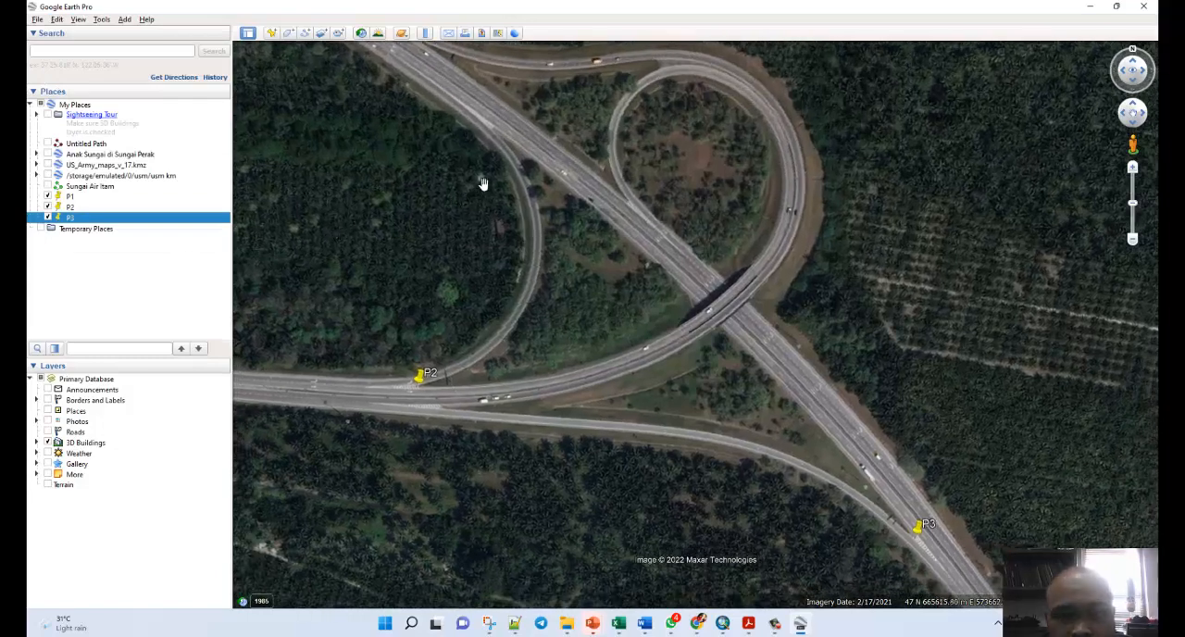
scroll(560, 223, down, 2)
drag(528, 164, 561, 214)
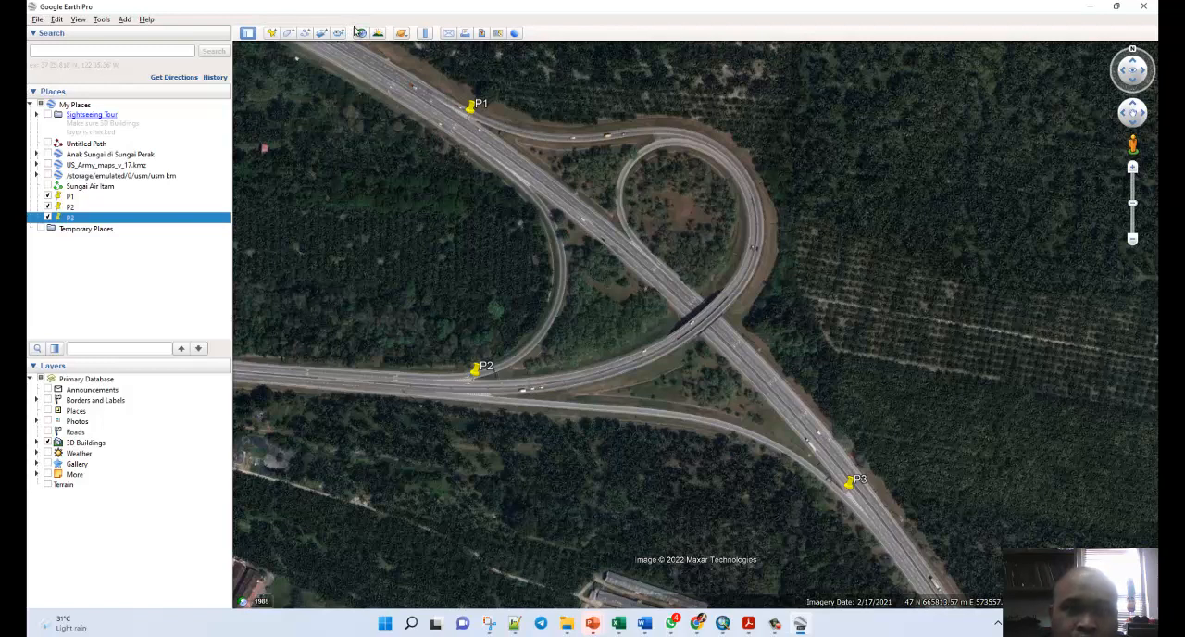
Start a map image export and hide the title and description, legend, scale and compass elements.
click(481, 35)
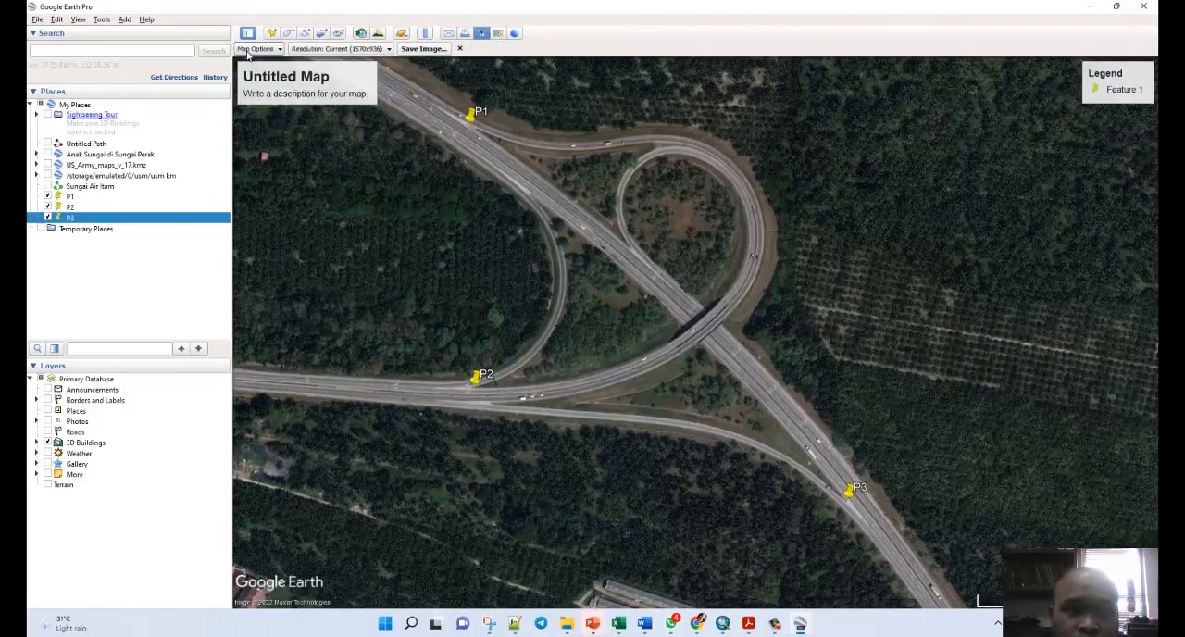
click(256, 48)
click(250, 79)
click(251, 95)
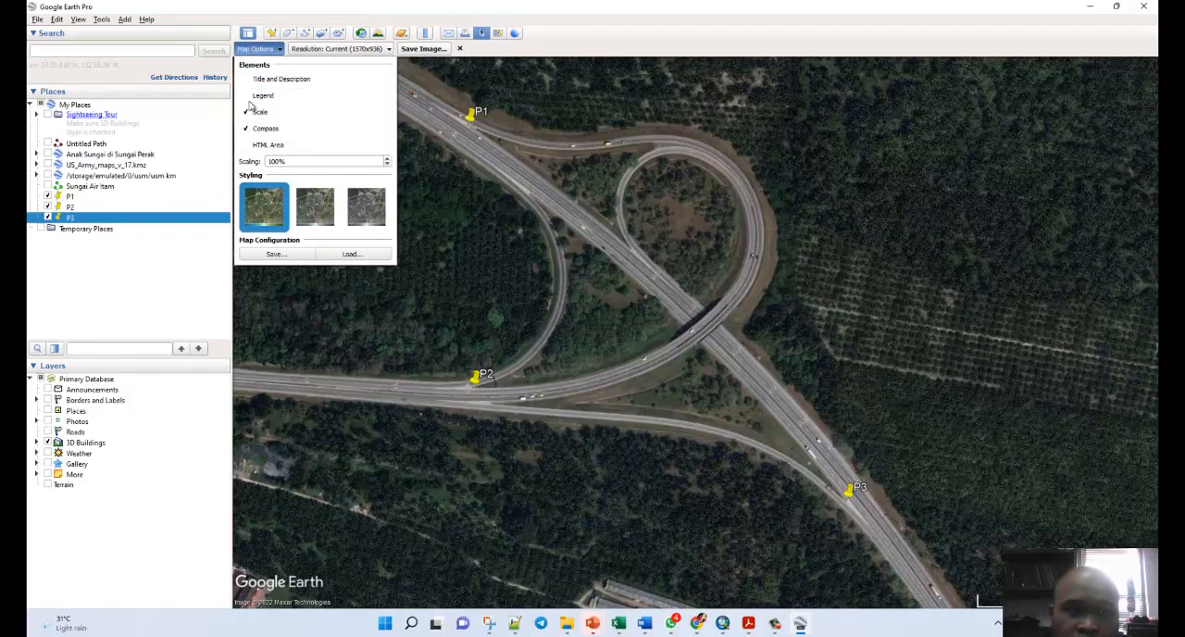
click(251, 112)
click(253, 130)
Set the image resolution to Maximum (4800x2861) and save it on the Desktop as a JPEG named "Study Area" followed by the person's first name.
click(346, 50)
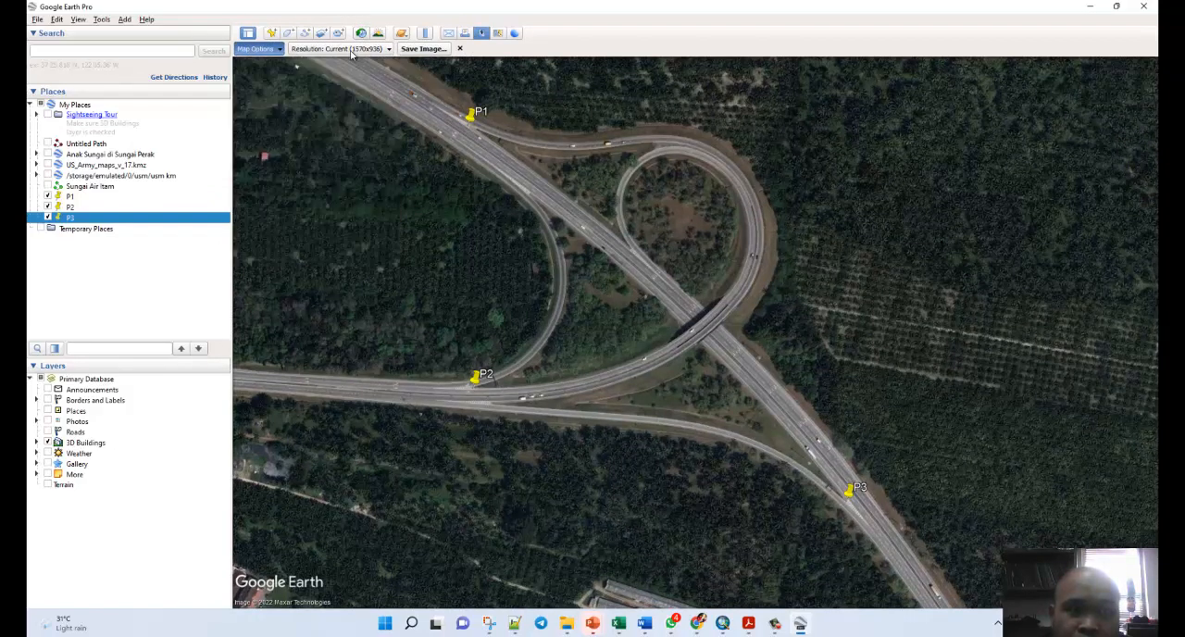
click(352, 50)
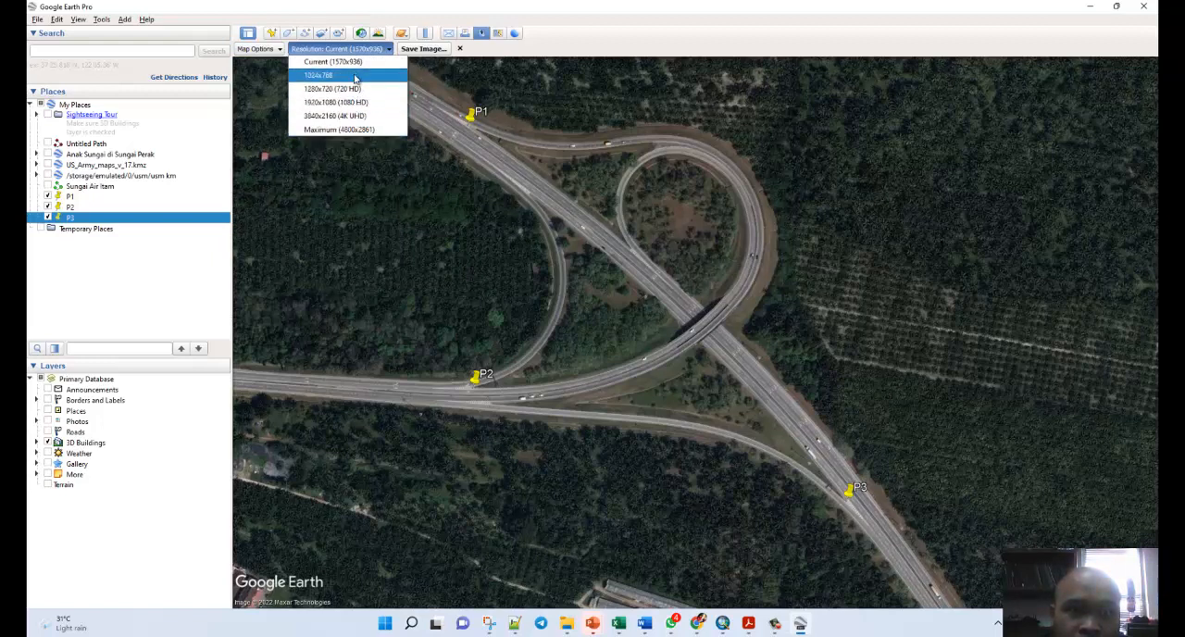
click(329, 130)
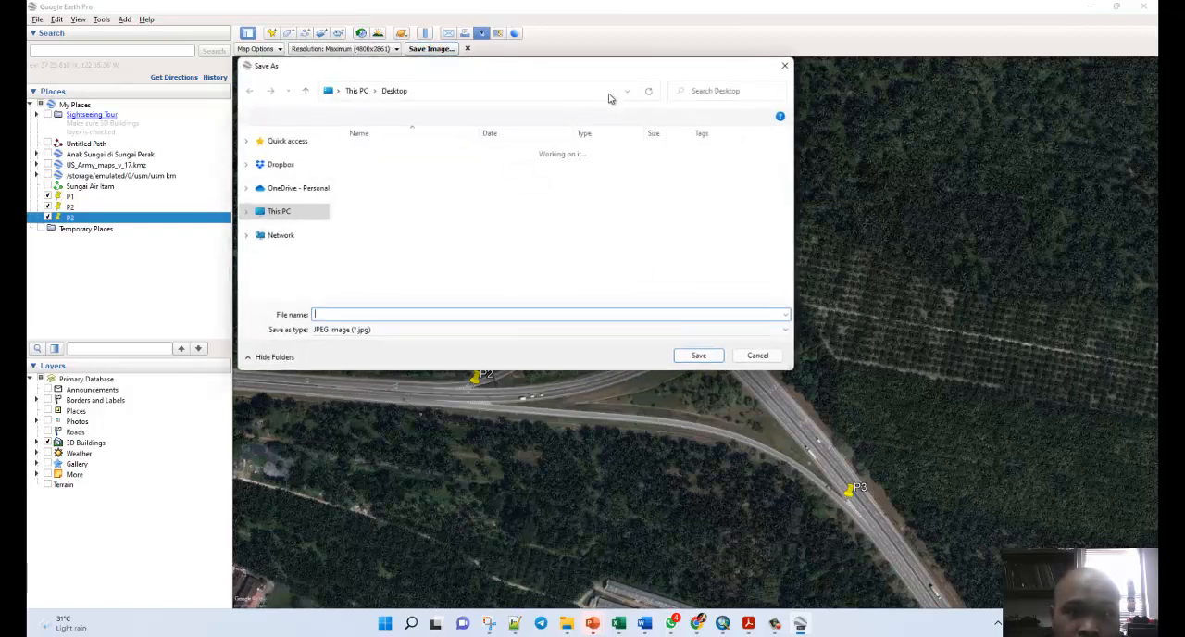
text(Study Area)
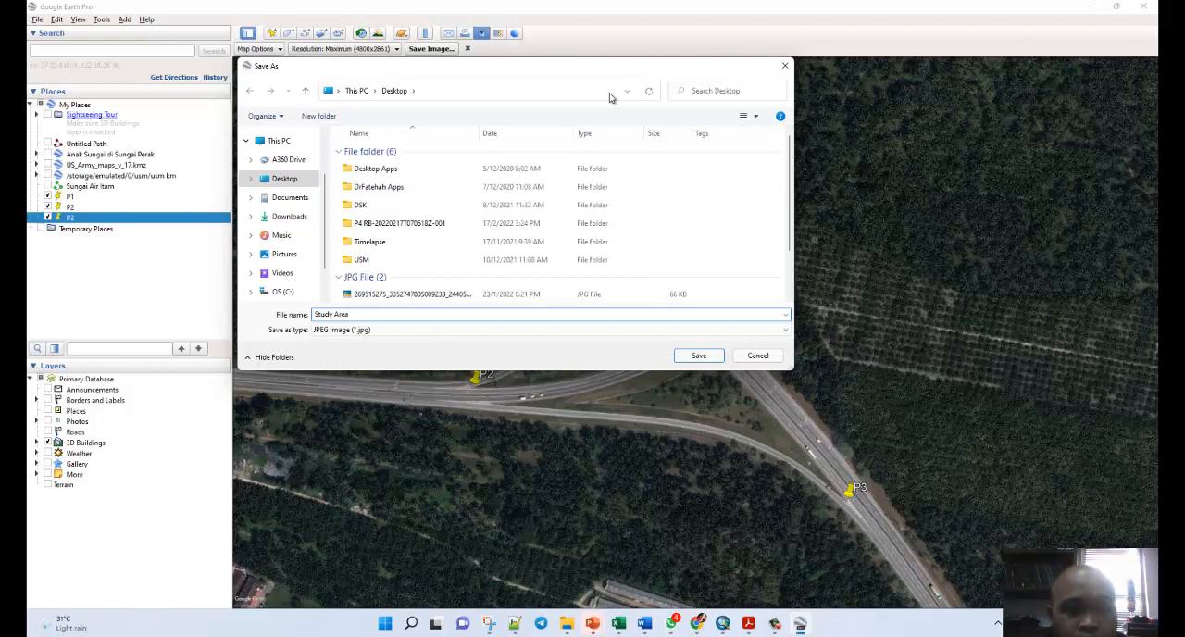
text( Azme)
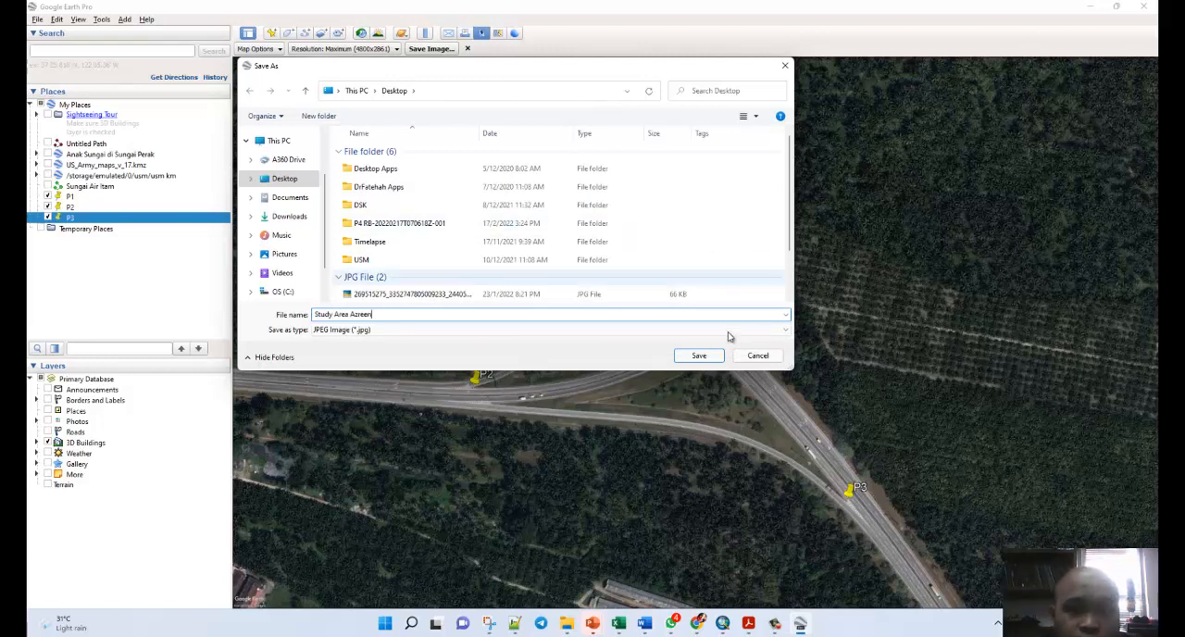
click(709, 356)
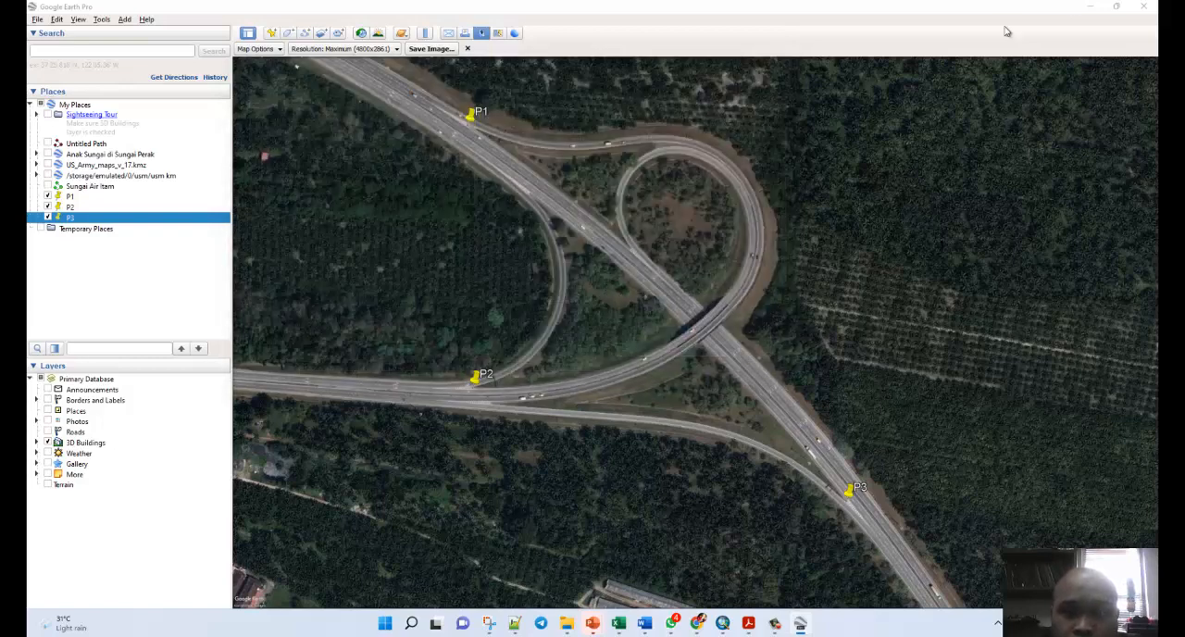
Launch AutoCAD 2018 and return to Google Earth Pro while it loads.
click(1090, 8)
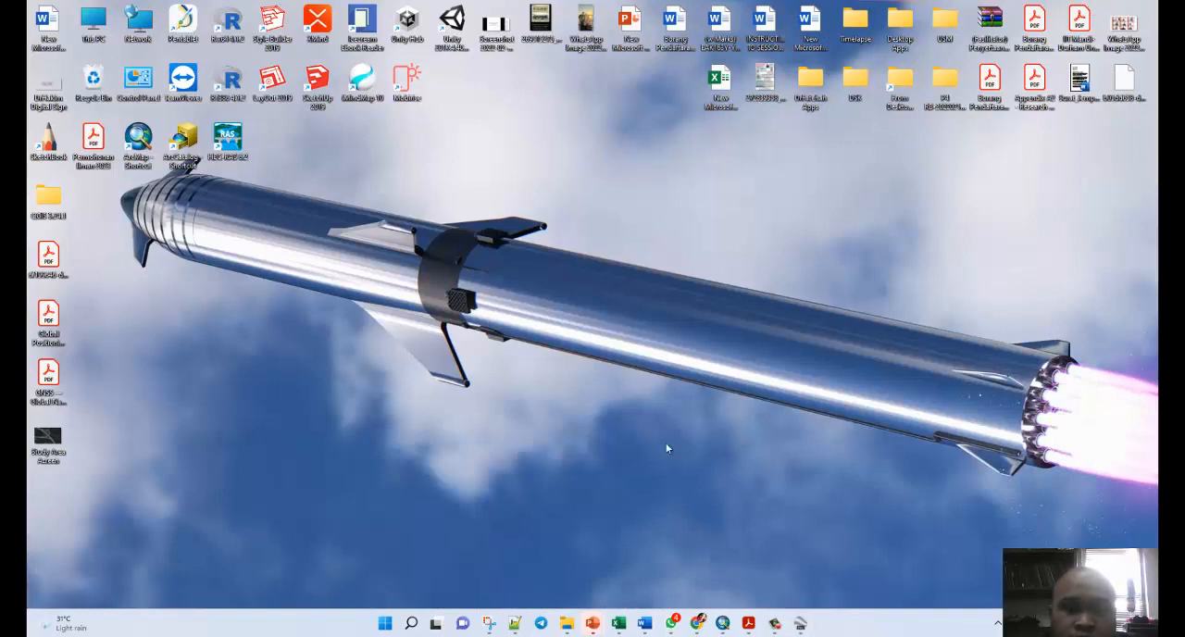
click(414, 624)
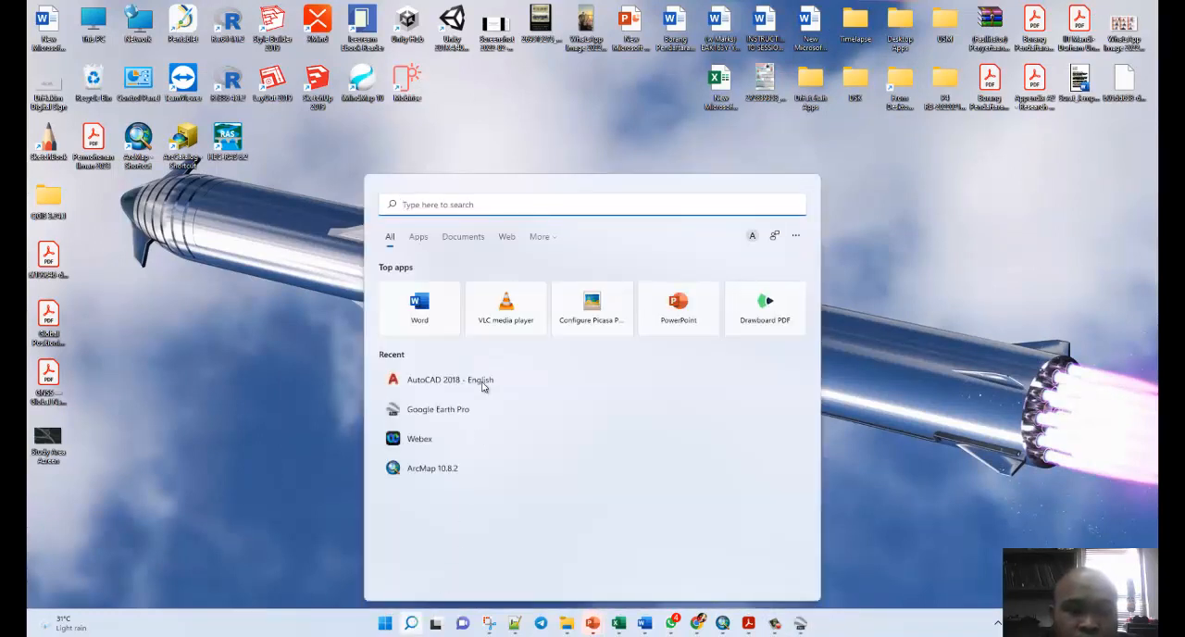
click(427, 383)
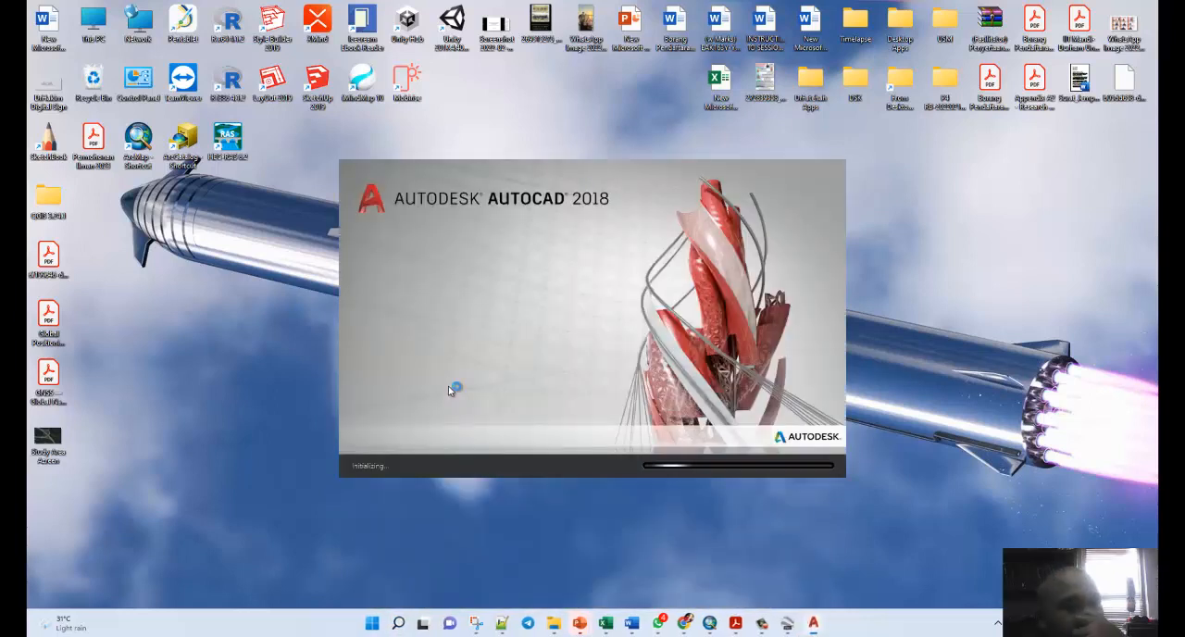
click(787, 624)
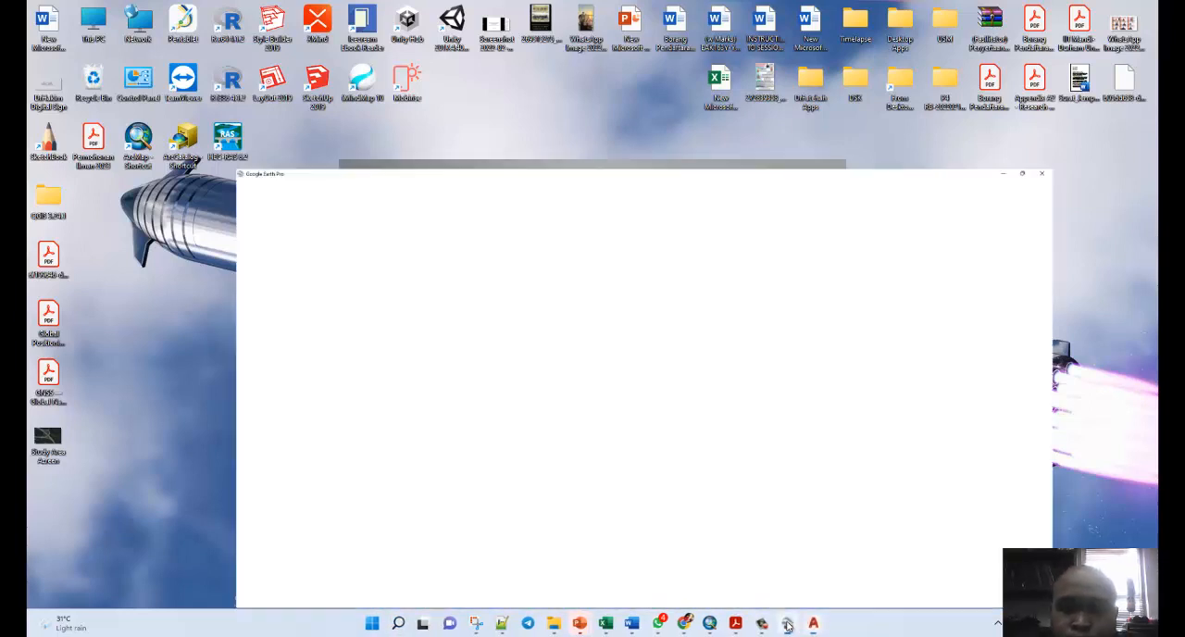
Arrange the Google Earth Pro window to fill the right half of the screen and dismiss the window suggestions.
mouse_move(1116, 7)
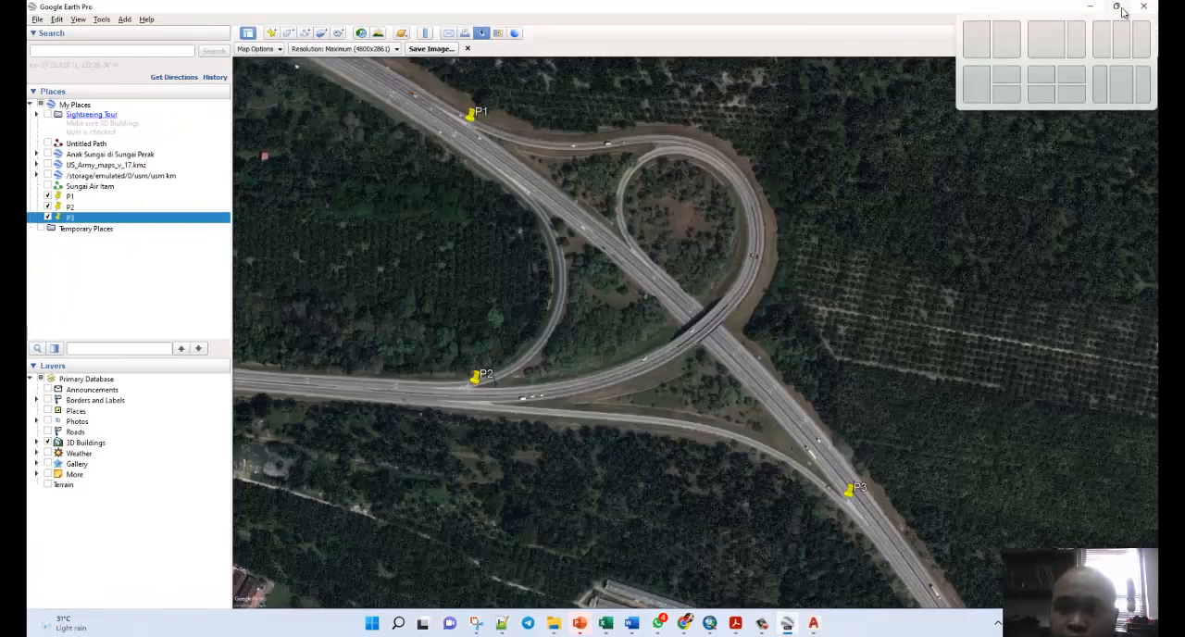
click(1011, 52)
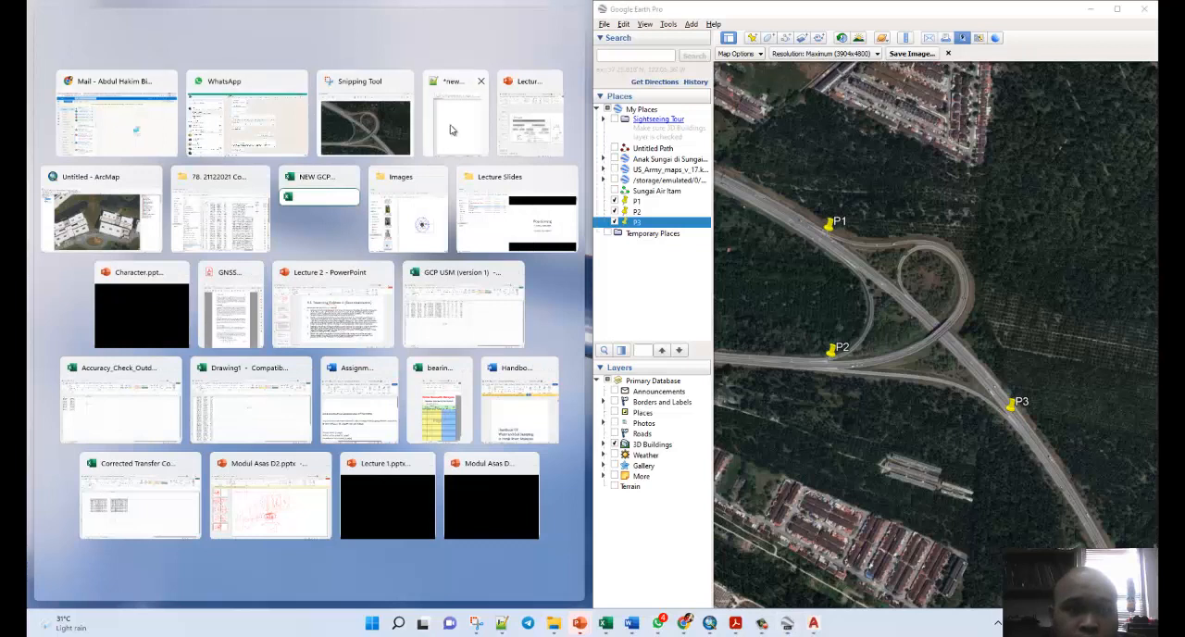
click(284, 581)
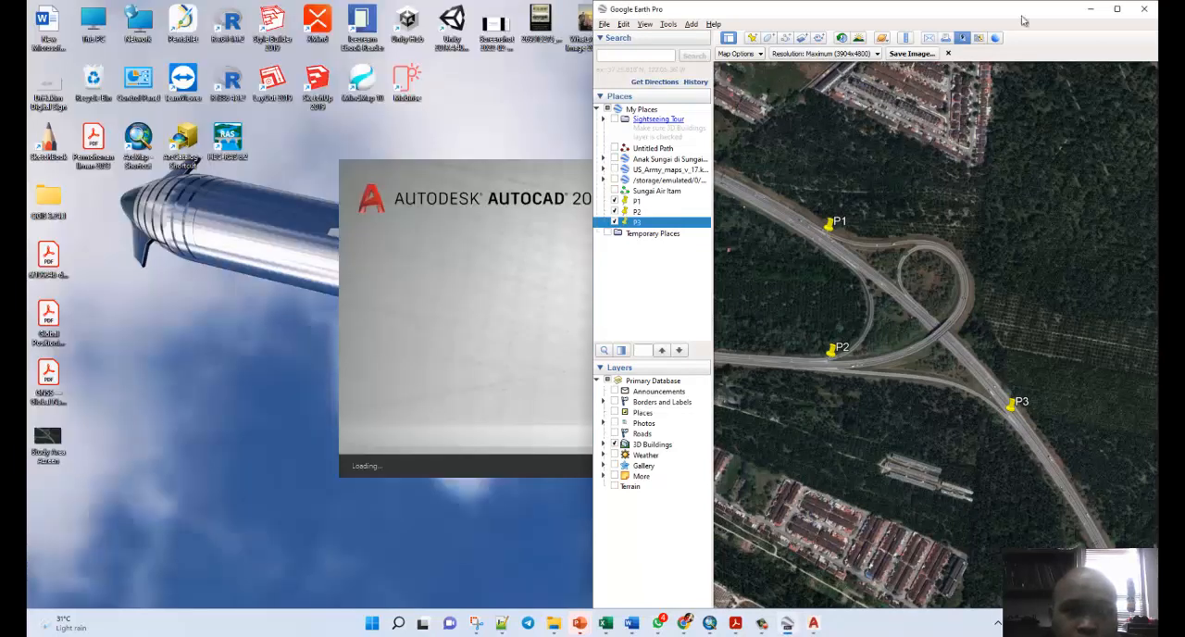
Start a new drawing in AutoCAD 2018 and arrange its window to fill the left half of the screen beside Google Earth Pro.
mouse_move(1122, 10)
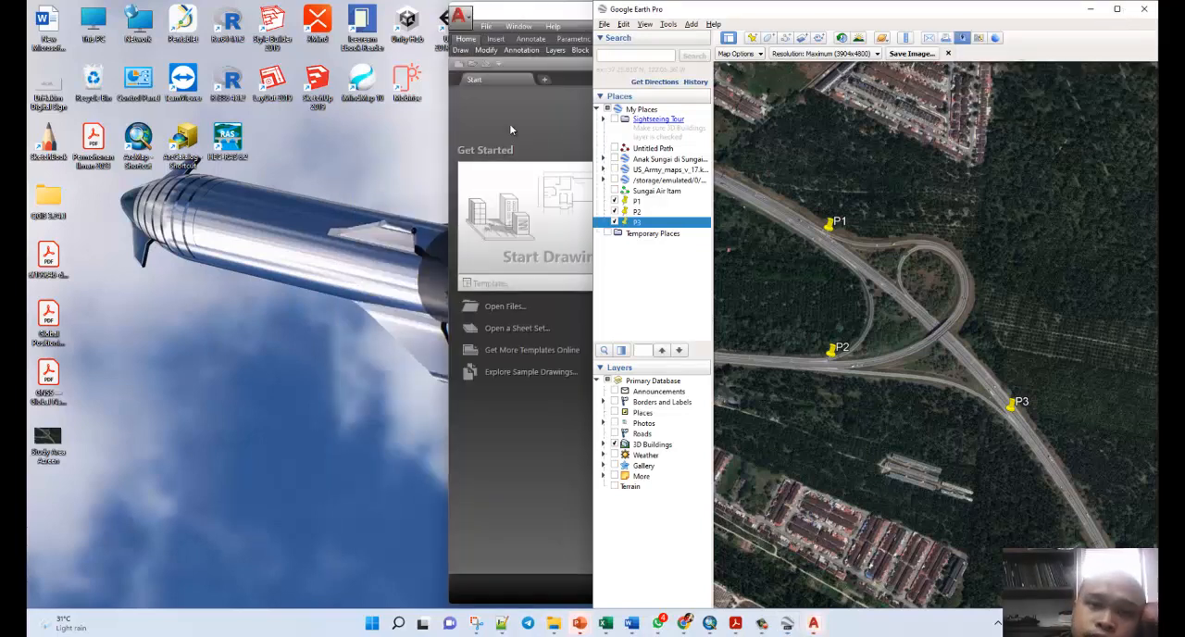
click(509, 123)
click(513, 196)
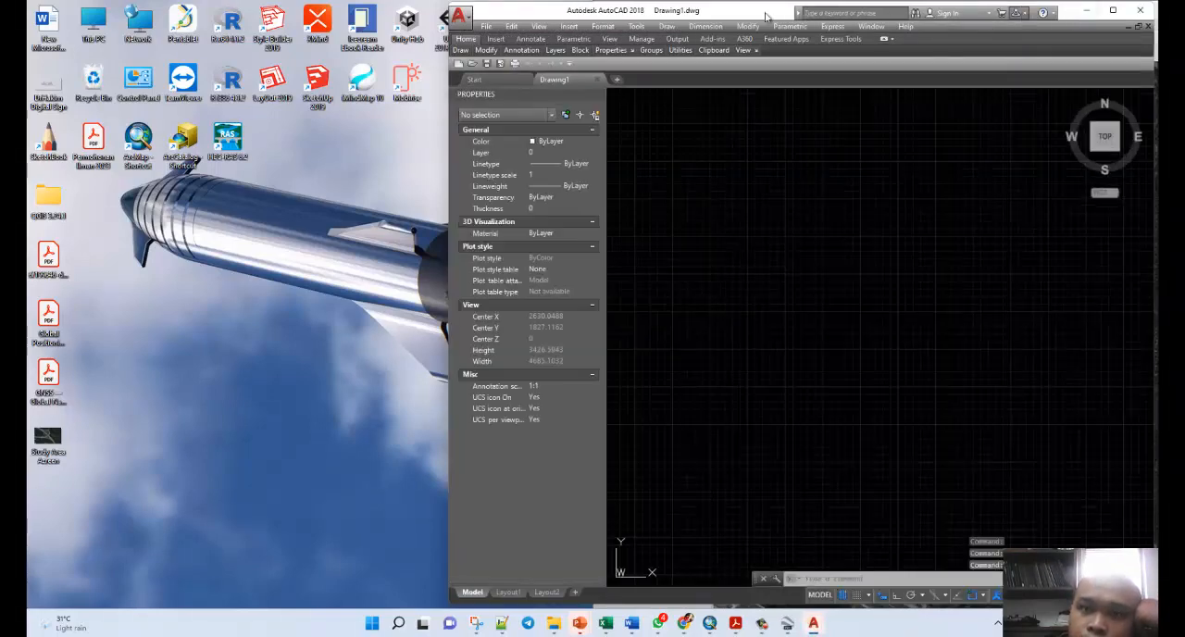
drag(1072, 13, 705, 22)
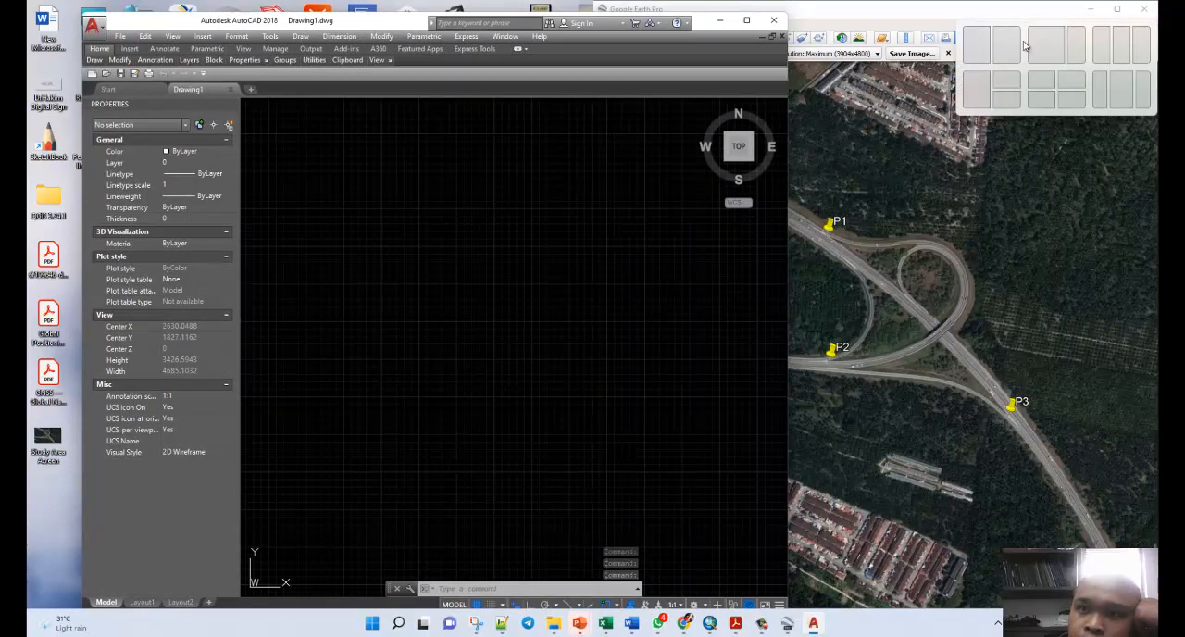
click(1009, 46)
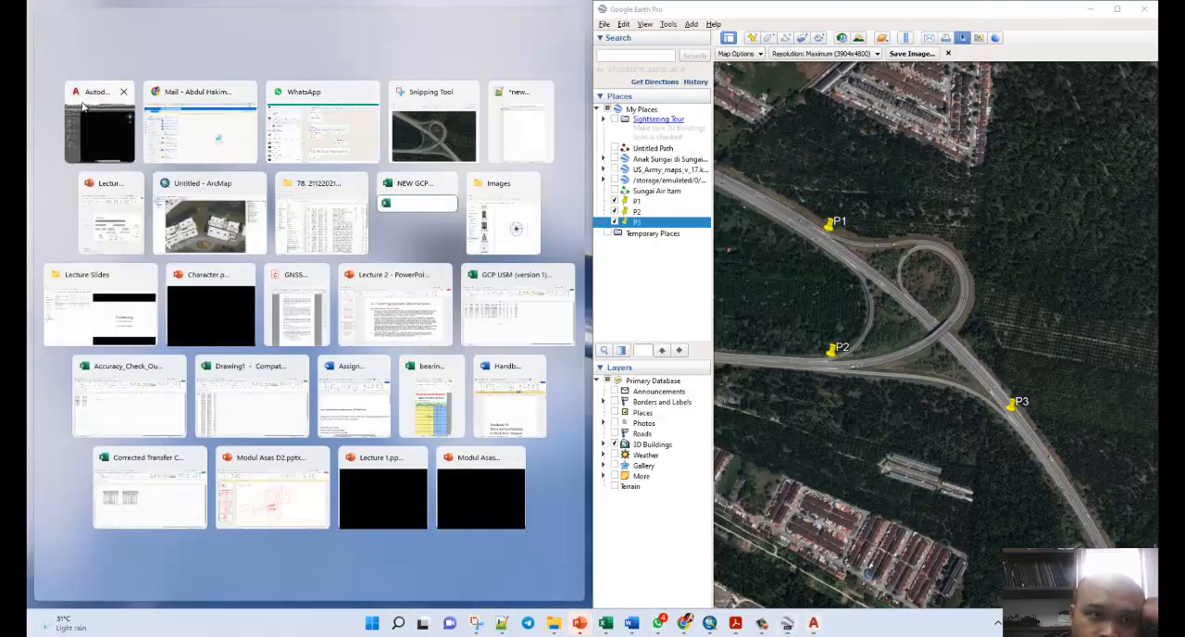
click(90, 129)
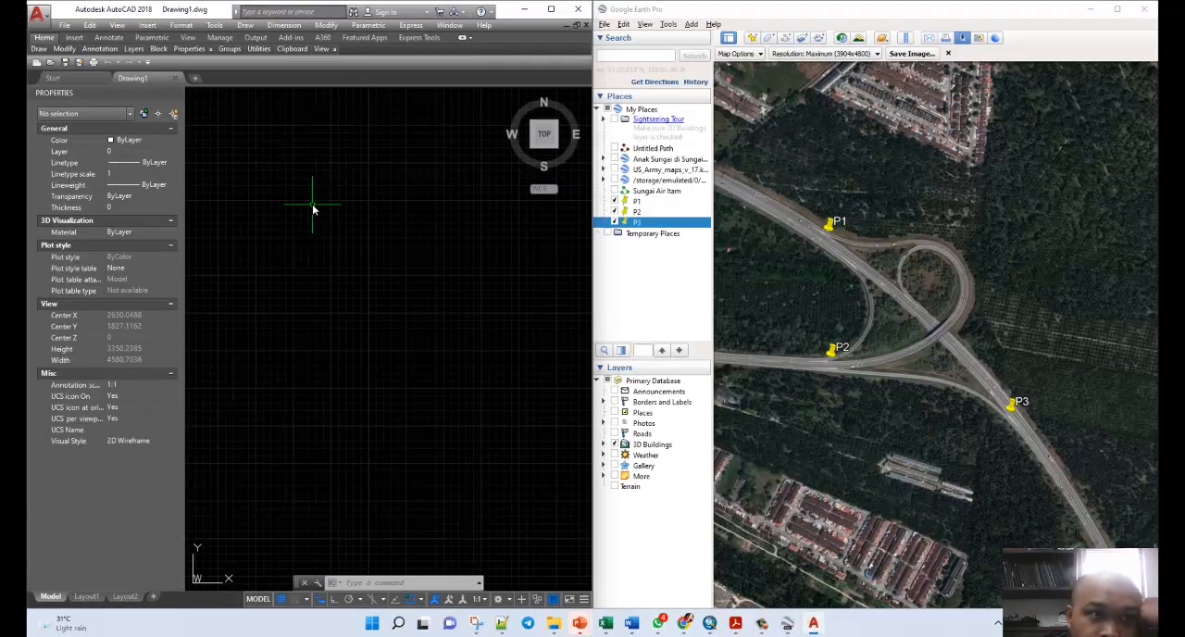
Open the drawing units settings and set the length type to Decimal with a precision of 0.000.
text(un)
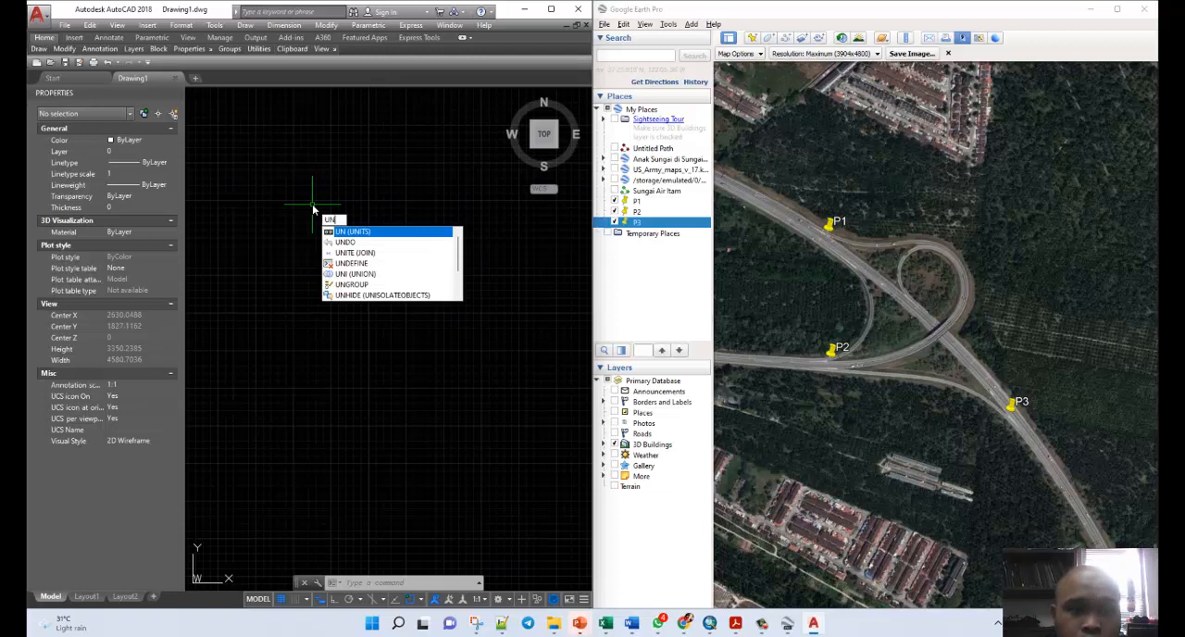
key(Return)
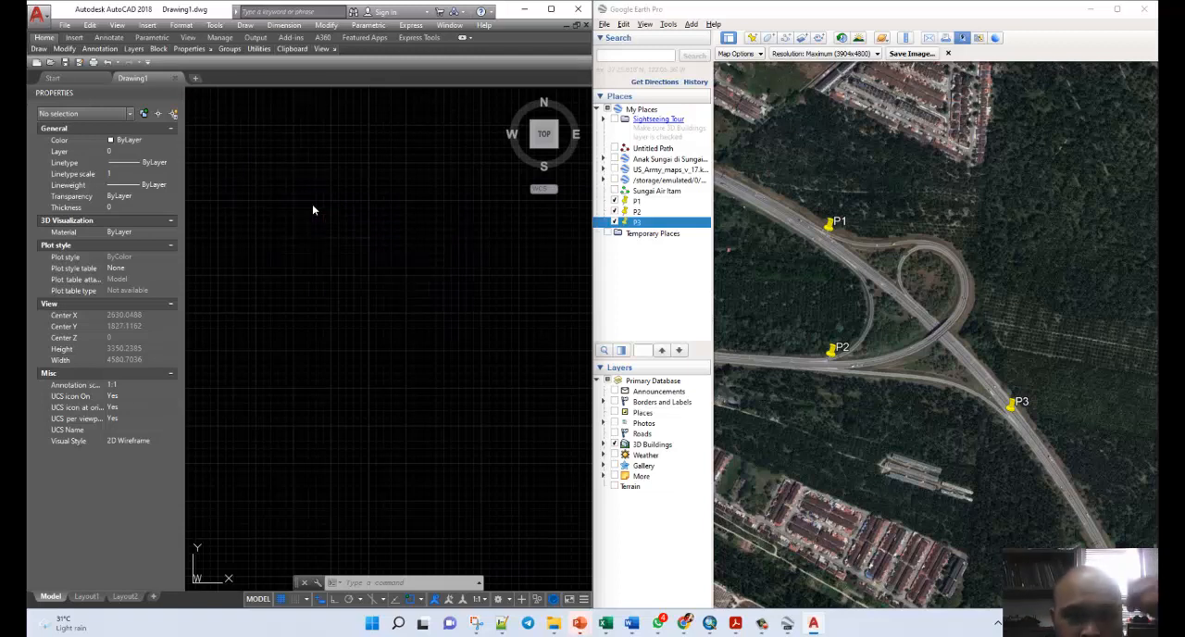
click(504, 219)
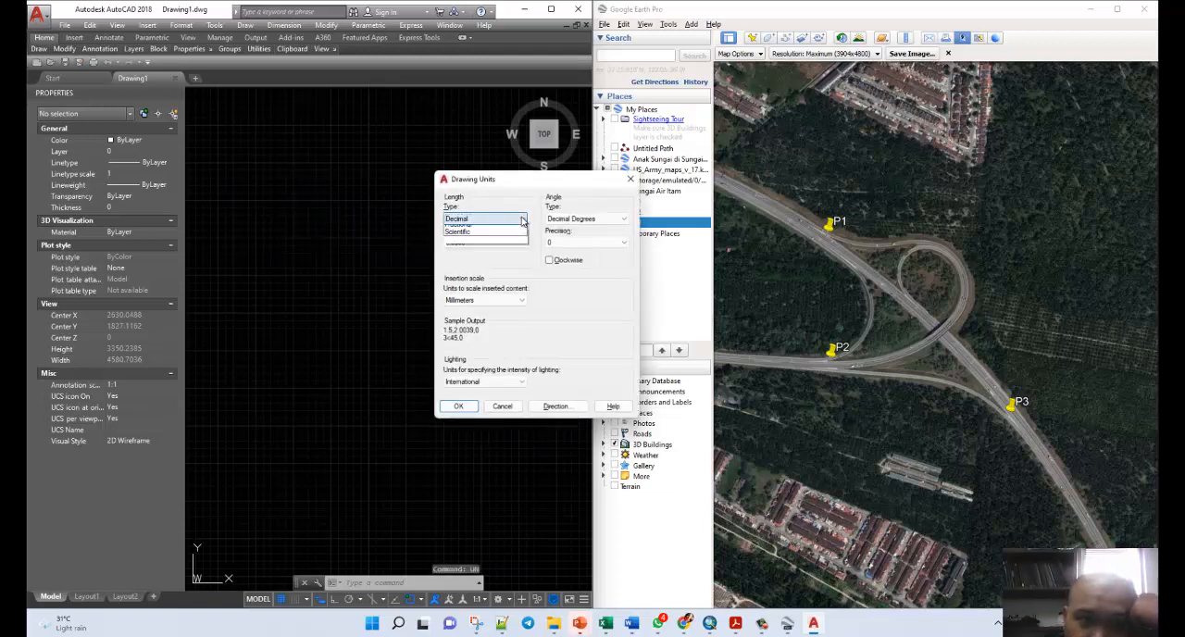
click(495, 239)
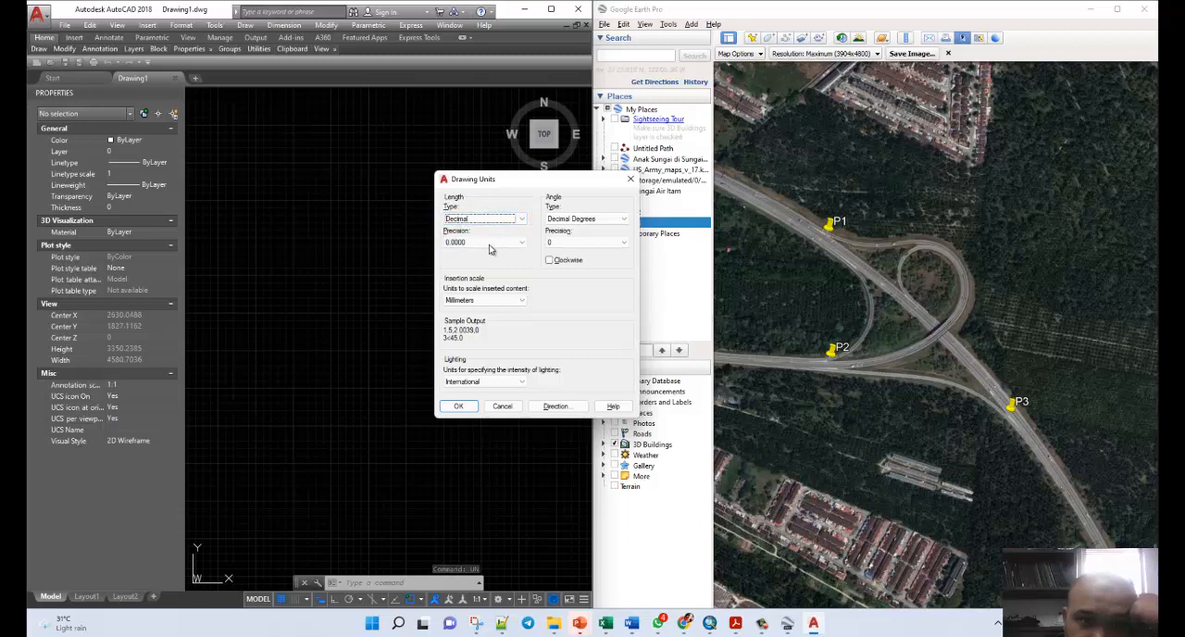
click(520, 243)
click(478, 275)
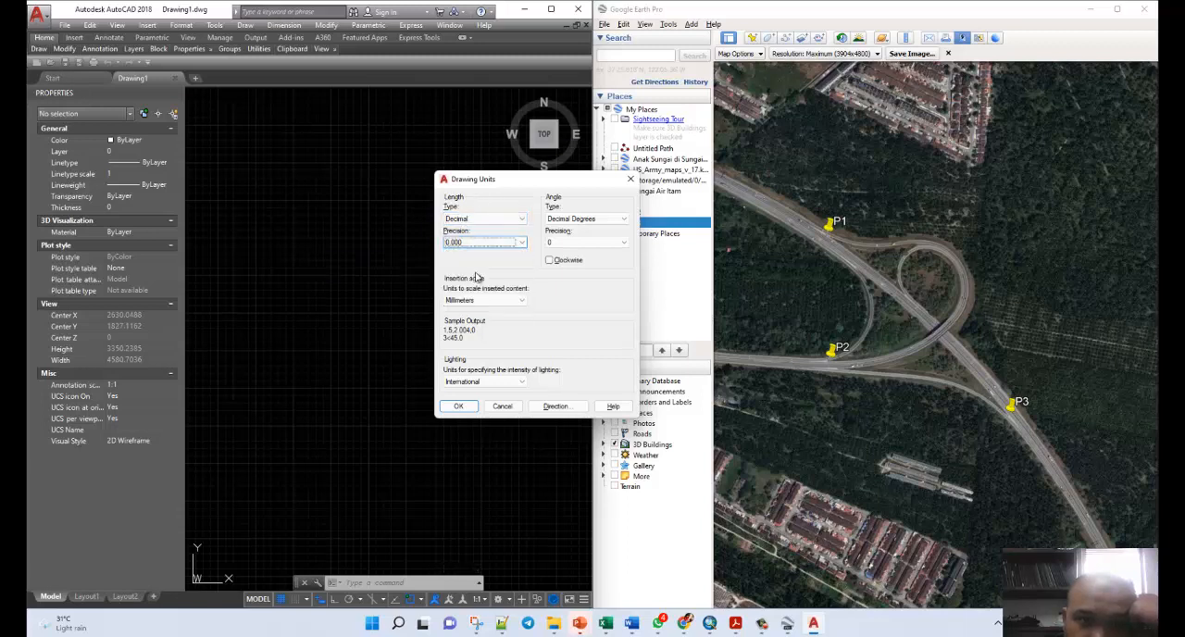
Set the angle type to Deg/Min/Sec with precision 0d00'00" and the insertion scale to Meters.
click(611, 220)
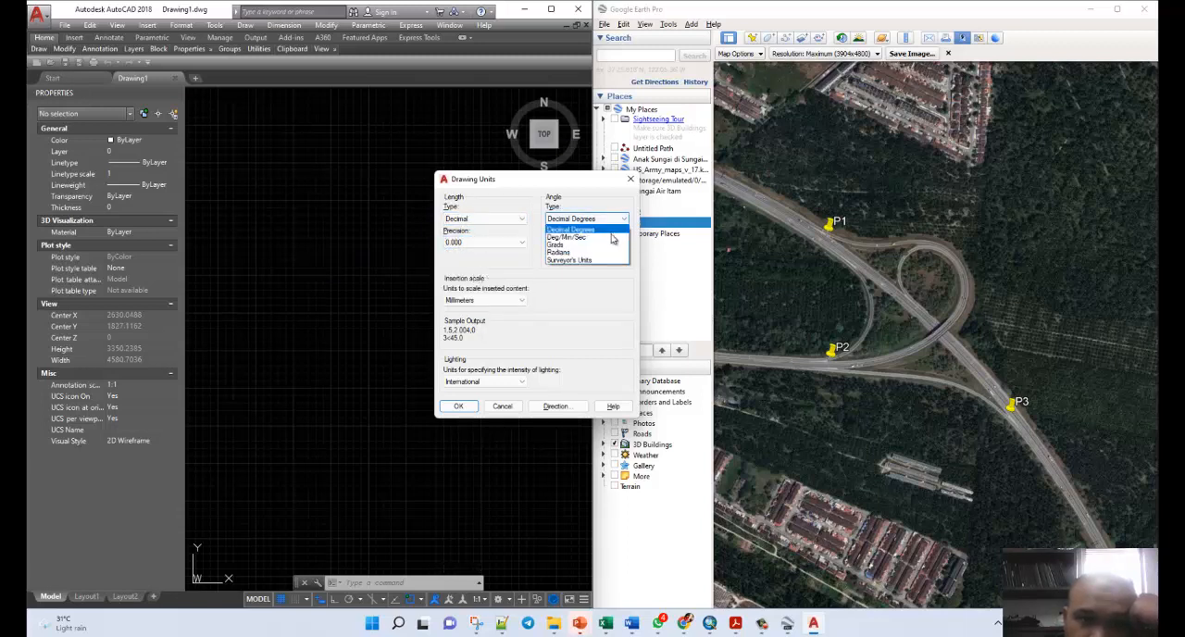
click(611, 237)
click(610, 242)
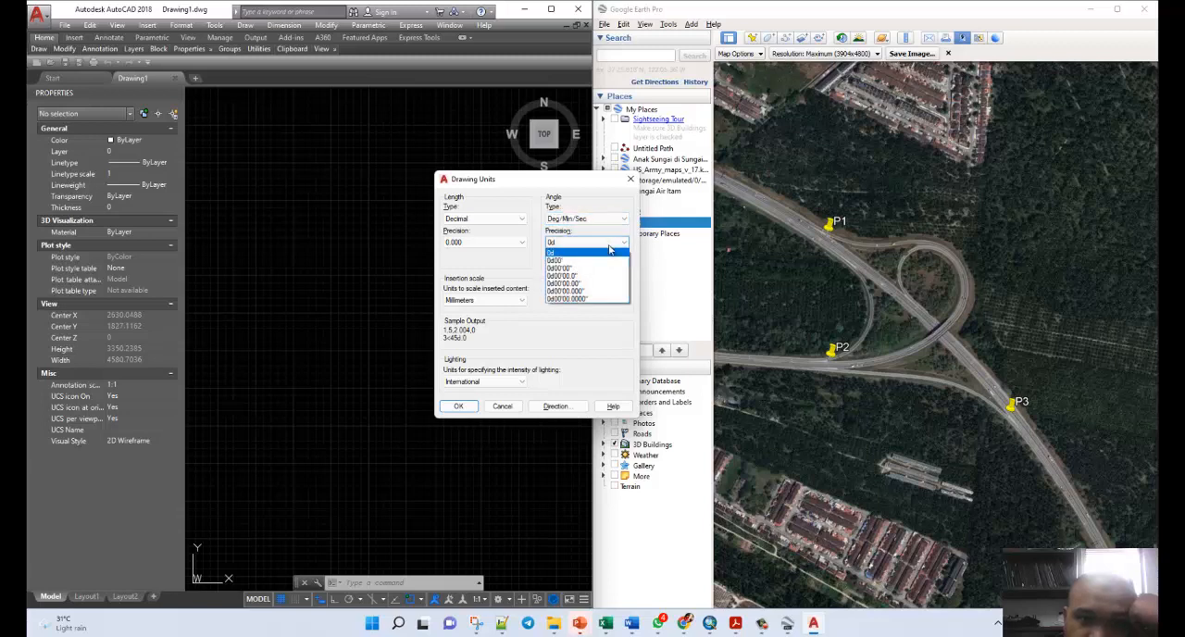
click(585, 268)
click(514, 302)
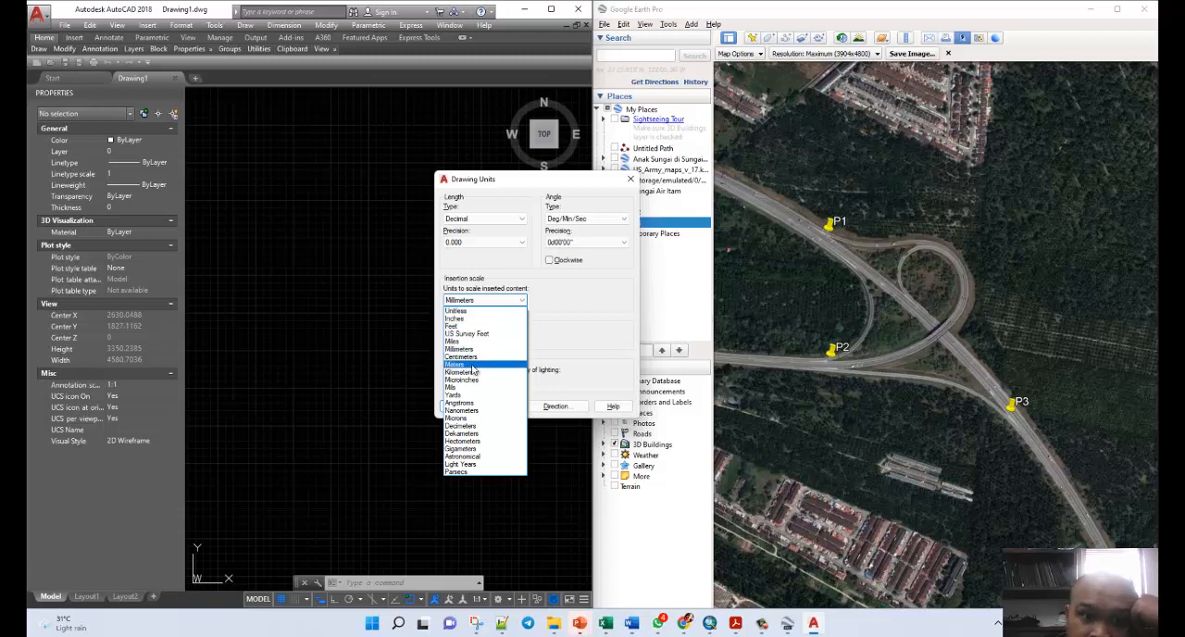
click(472, 366)
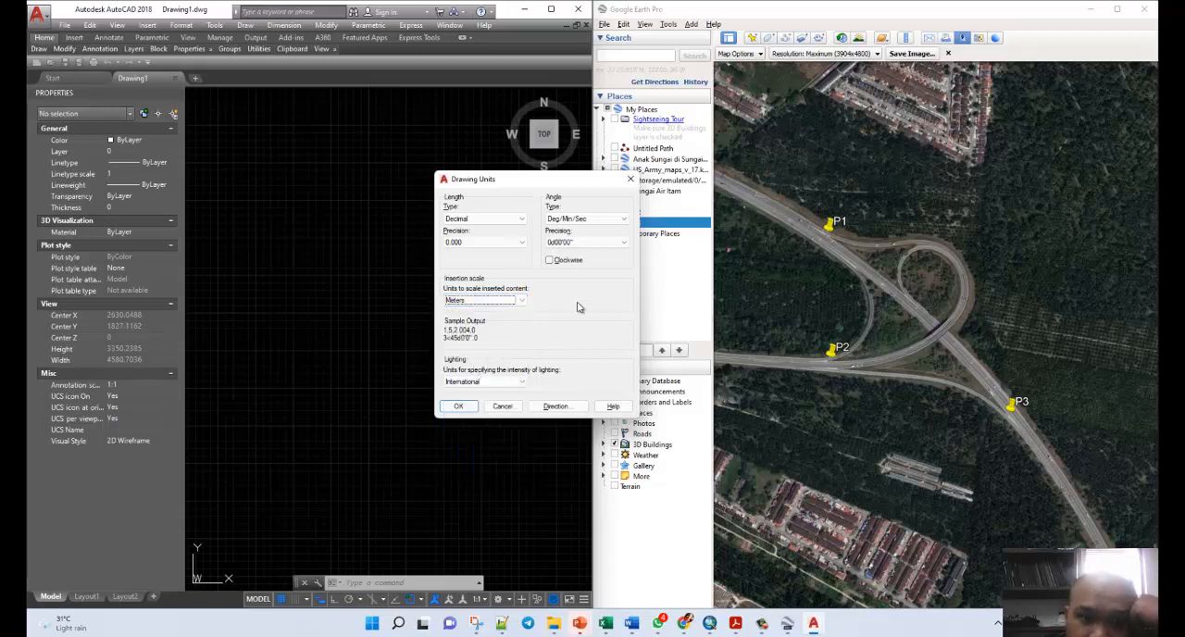
Measure angles clockwise with North as the base angle, and apply the drawing units.
click(550, 260)
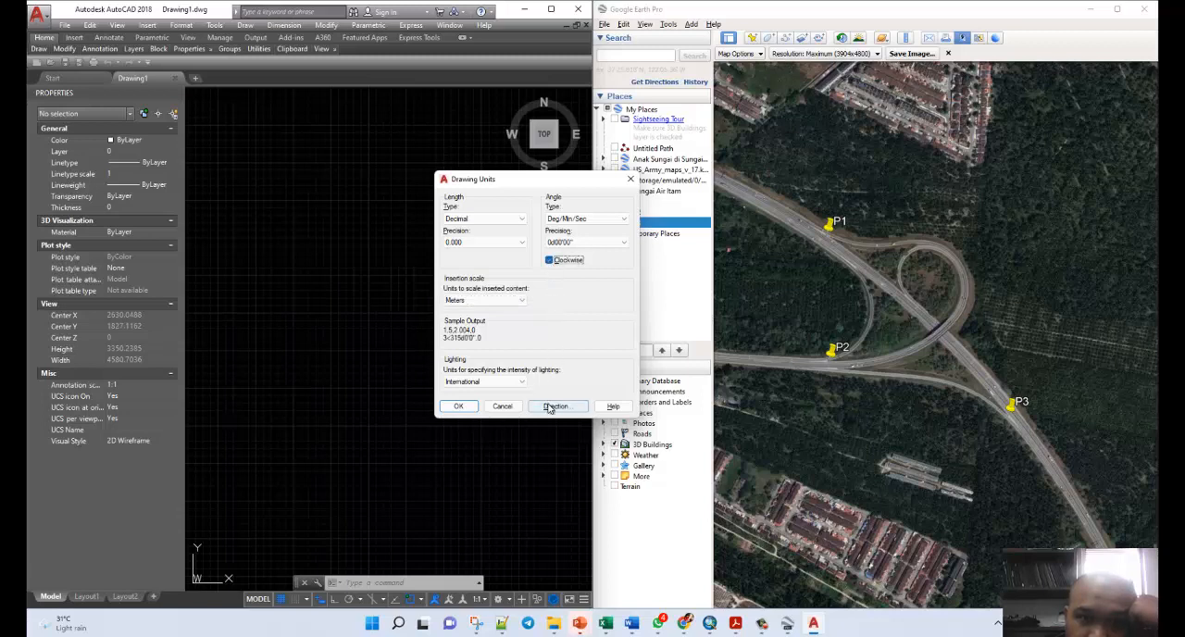
click(552, 407)
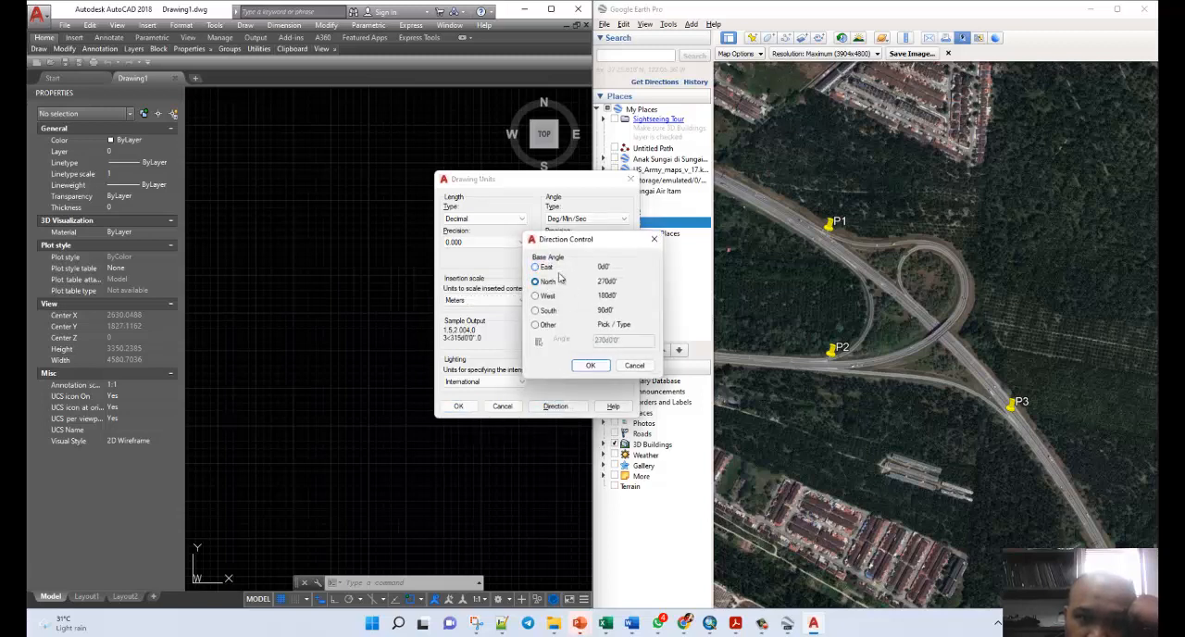
click(589, 366)
click(459, 406)
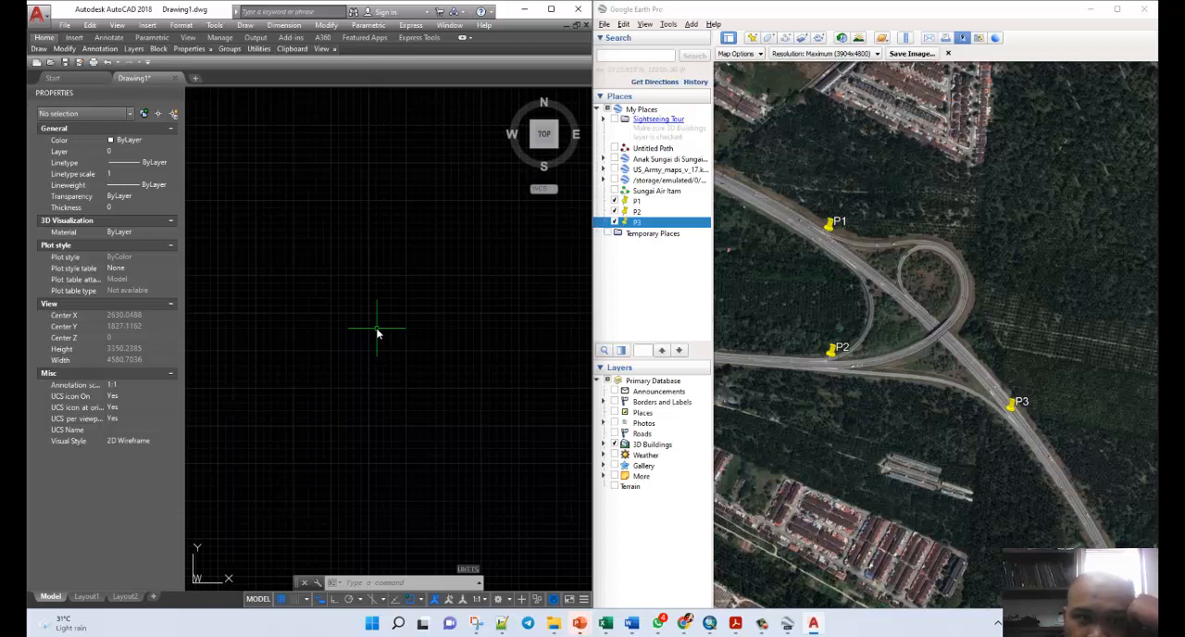
Start a circle in the drawing and open placemark P1's properties in Google Earth Pro to read its easting and northing.
click(43, 48)
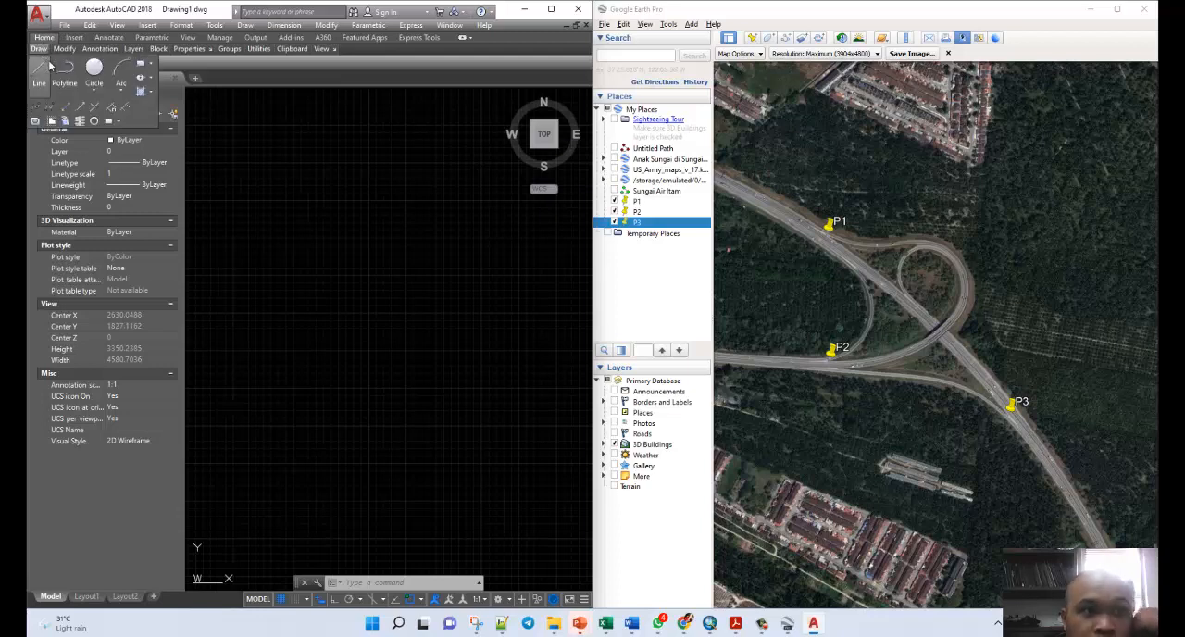
click(94, 70)
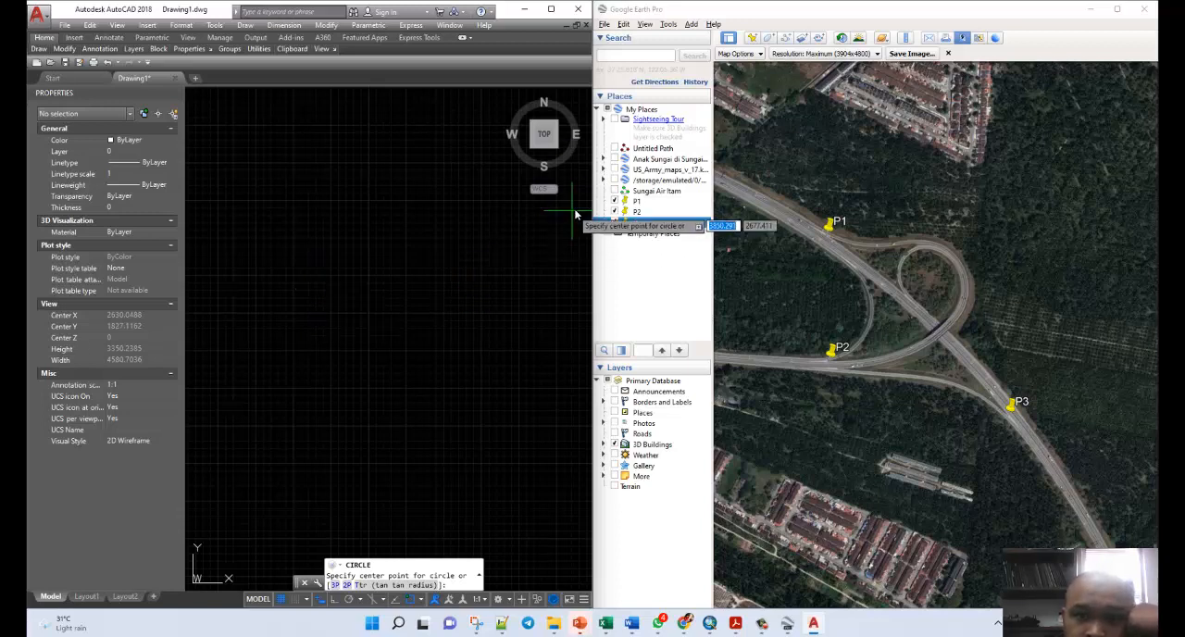
right_click(634, 203)
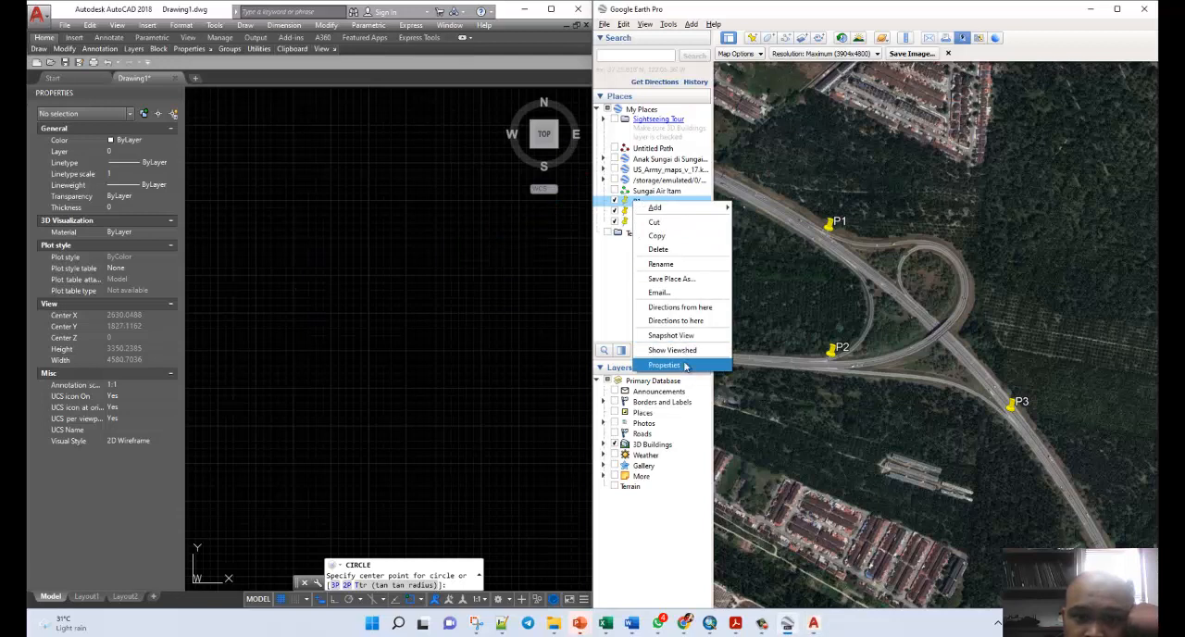
click(687, 366)
drag(954, 182, 787, 199)
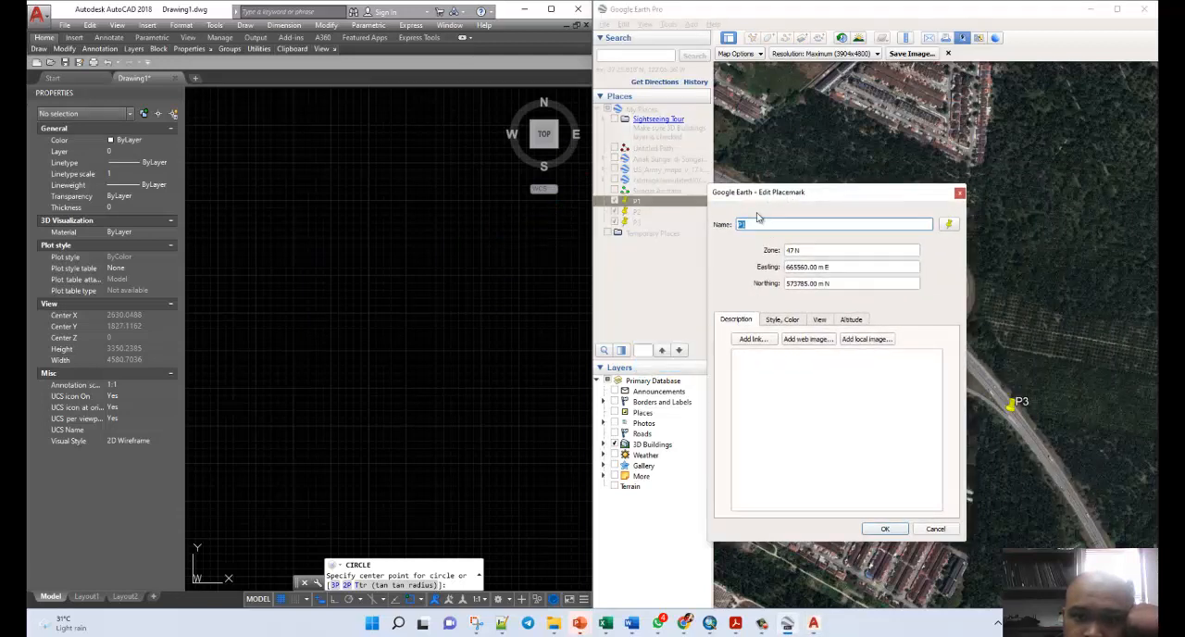
Draw P1's reference circle in AutoCAD, centred at 665560,573785 with a radius of 5.
click(468, 94)
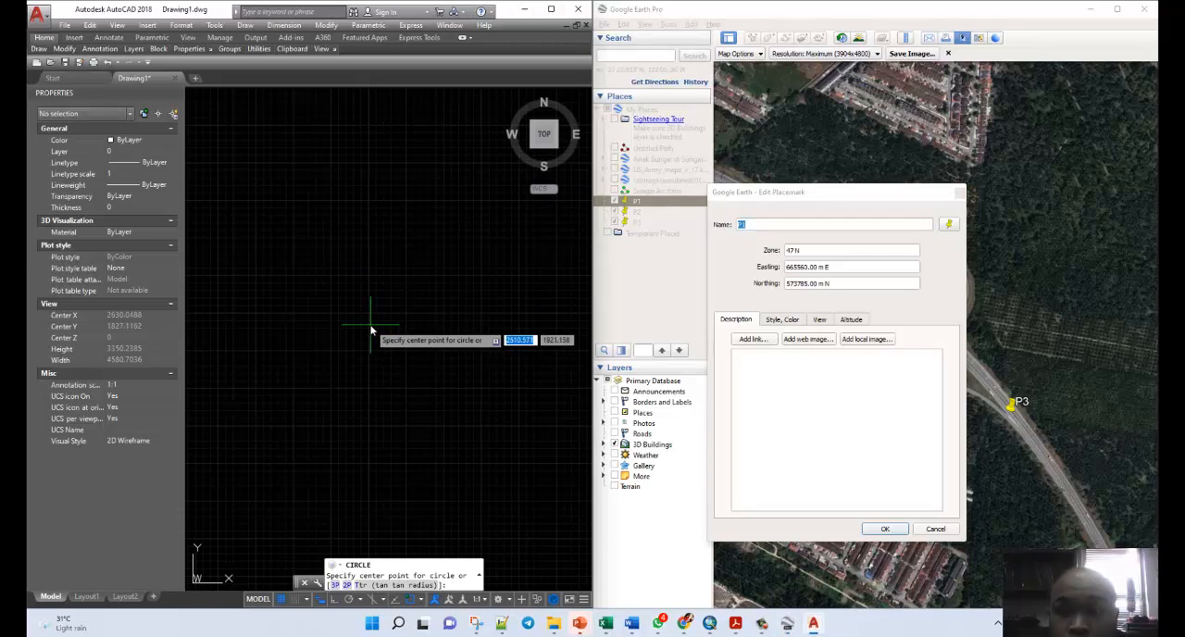
text(66)
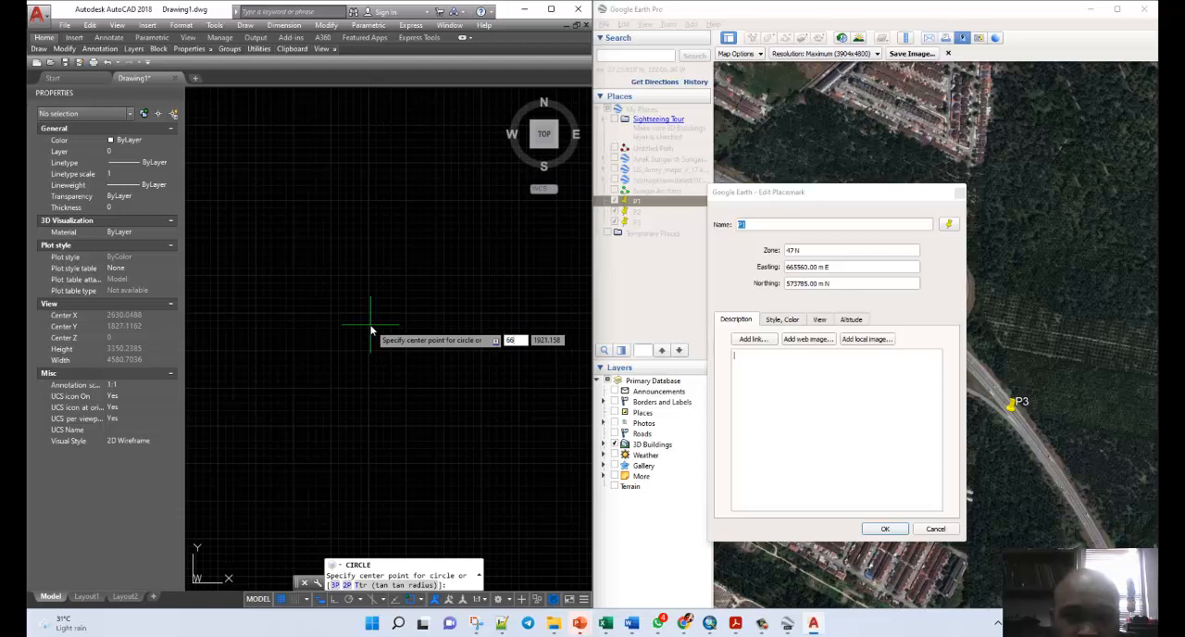
text(5560)
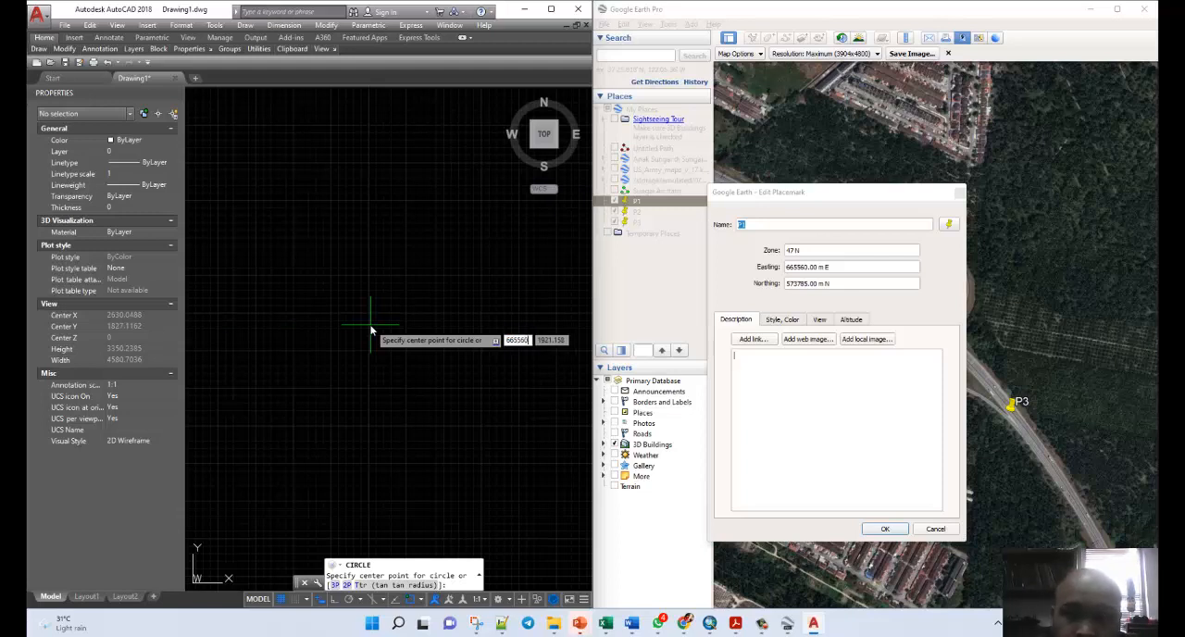
key(Tab)
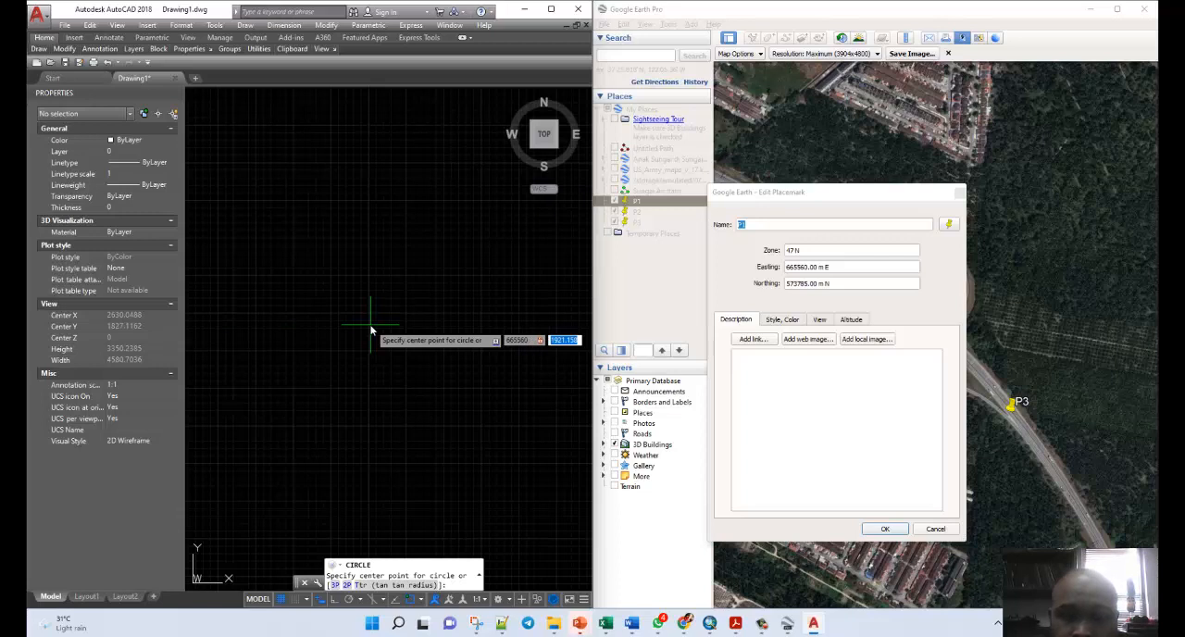
text(573785)
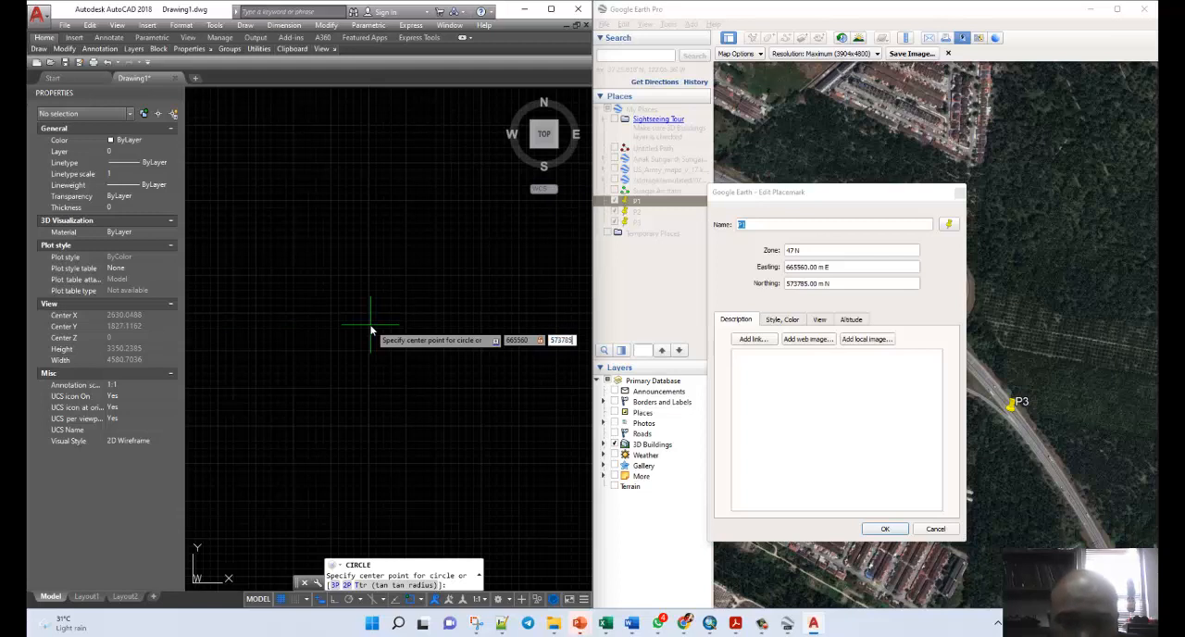
key(Return)
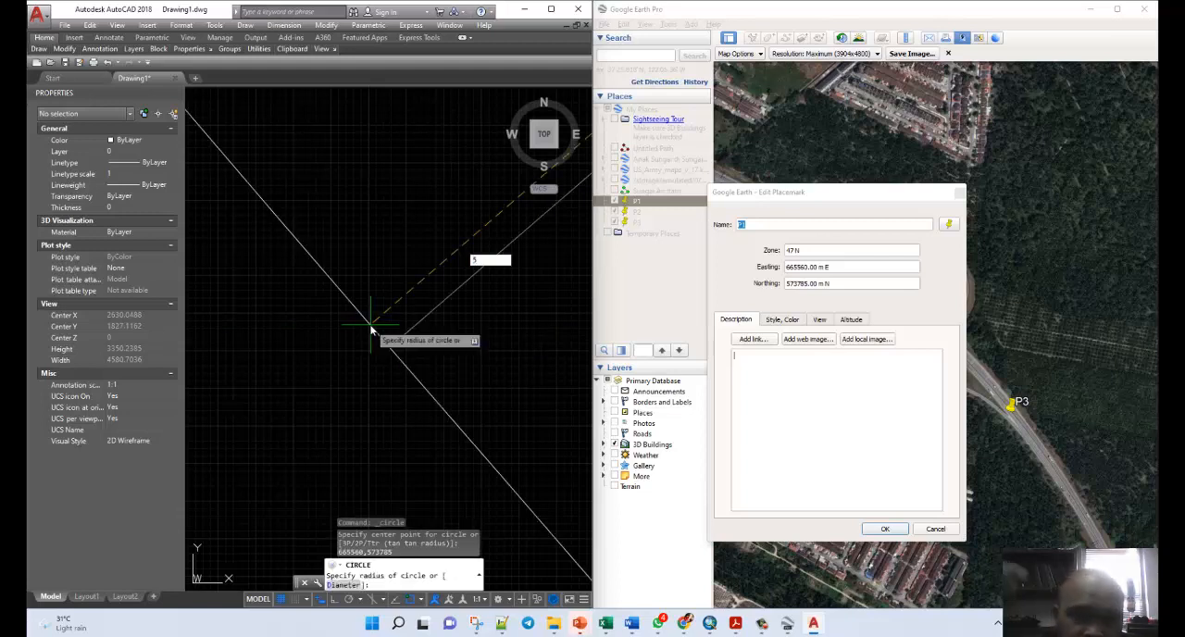
key(Escape)
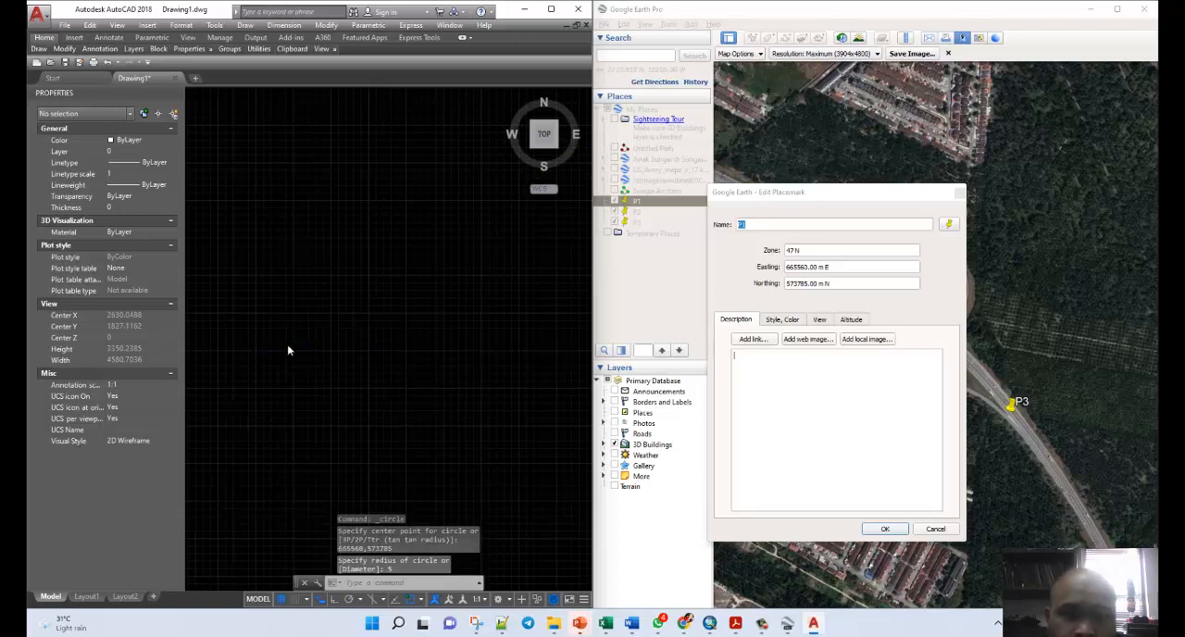
scroll(290, 347, down, 5)
scroll(296, 344, down, 15)
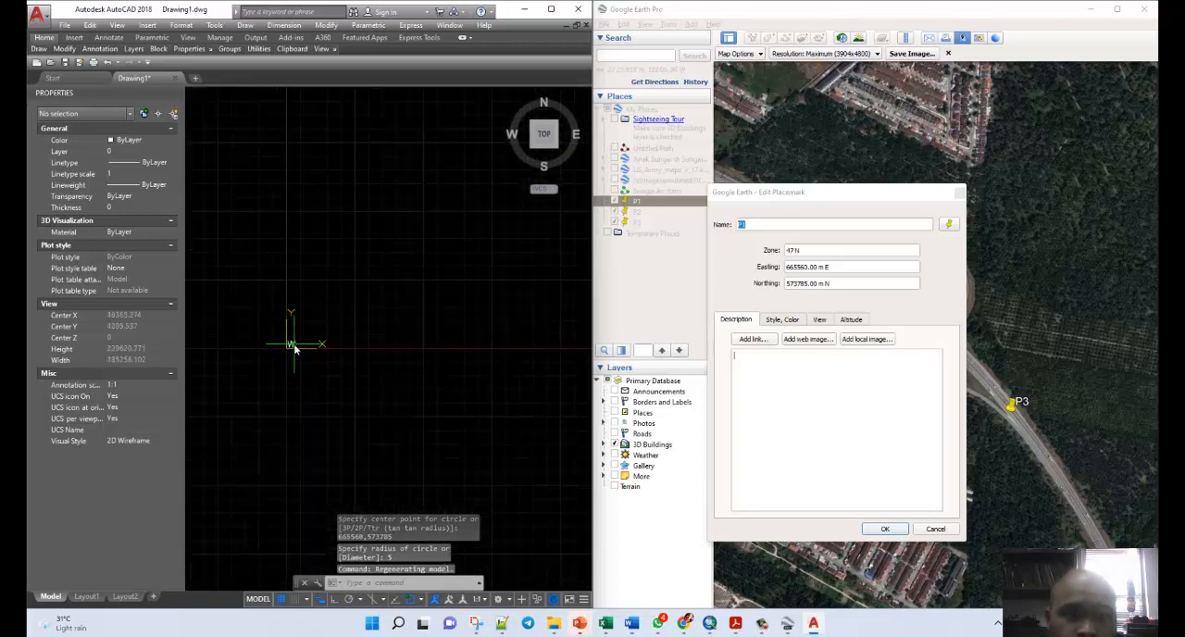
scroll(306, 339, down, 2)
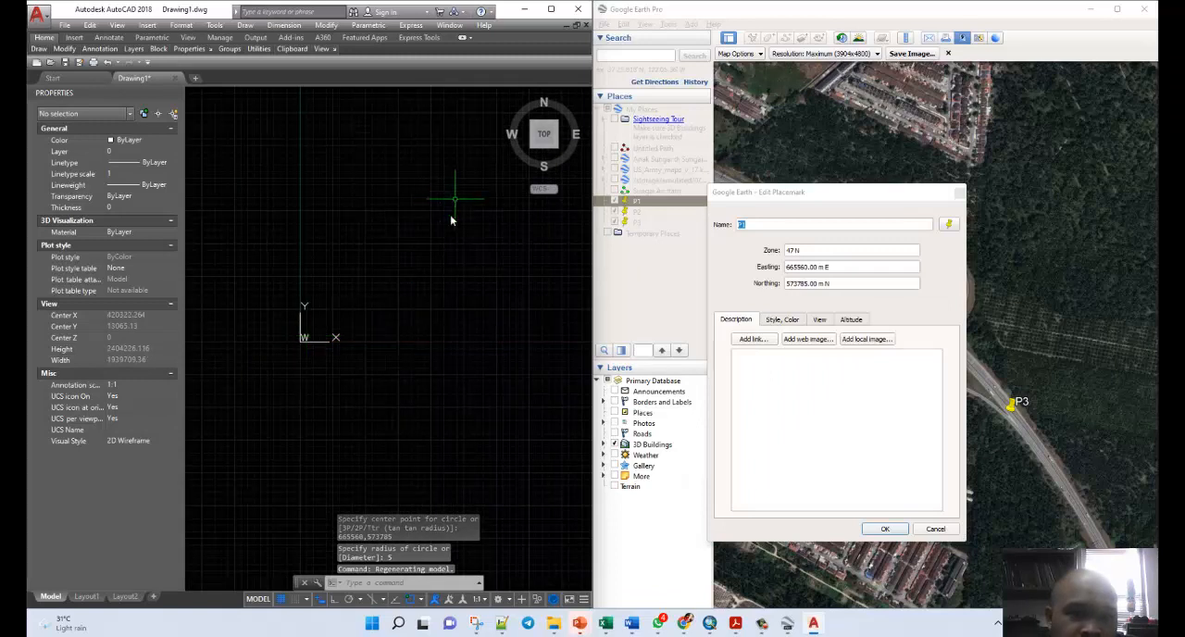
scroll(445, 222, up, 3)
scroll(431, 231, up, 15)
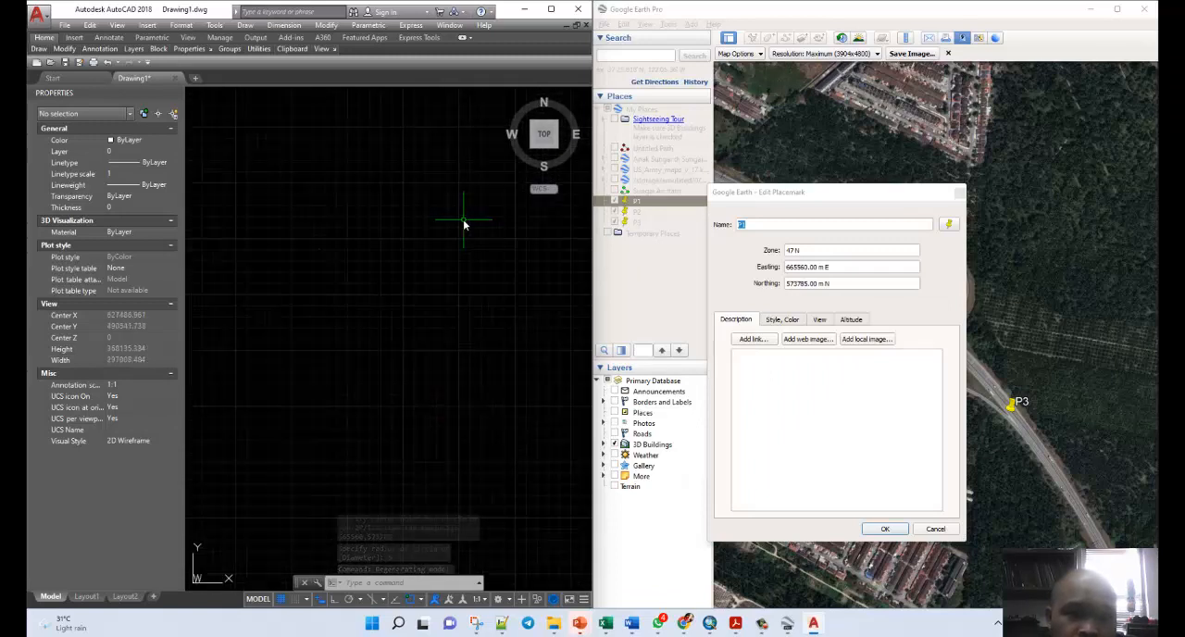
scroll(305, 268, up, 10)
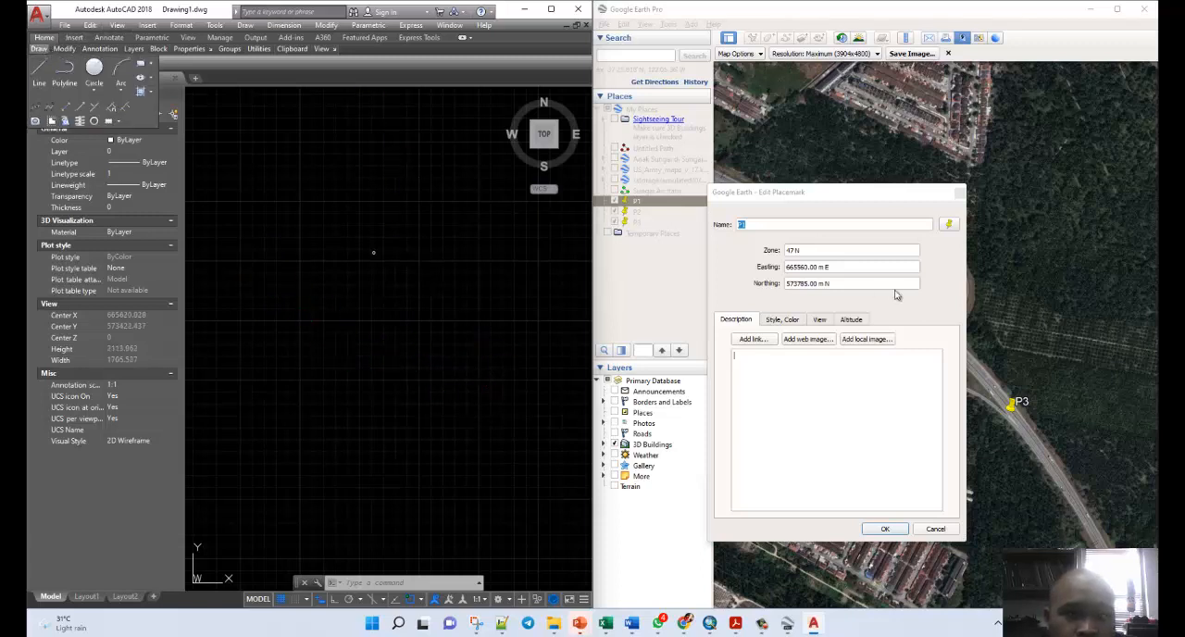
Close placemark P1's properties and open placemark P2's properties in Google Earth Pro to read its easting and northing.
click(958, 192)
click(958, 192)
right_click(639, 211)
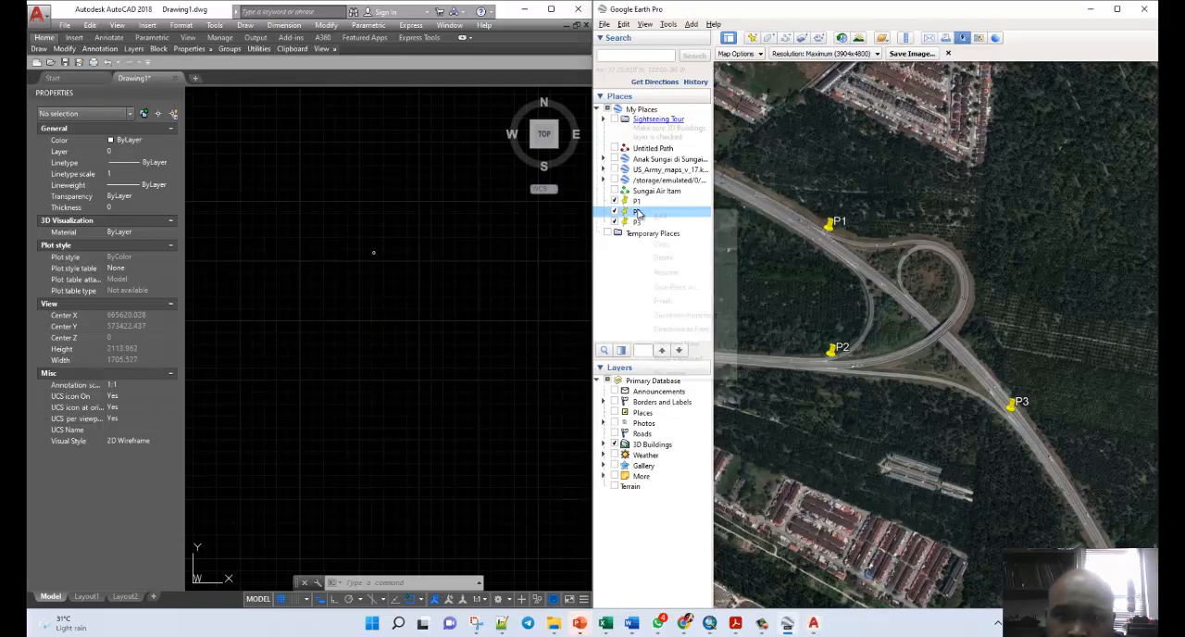
click(683, 373)
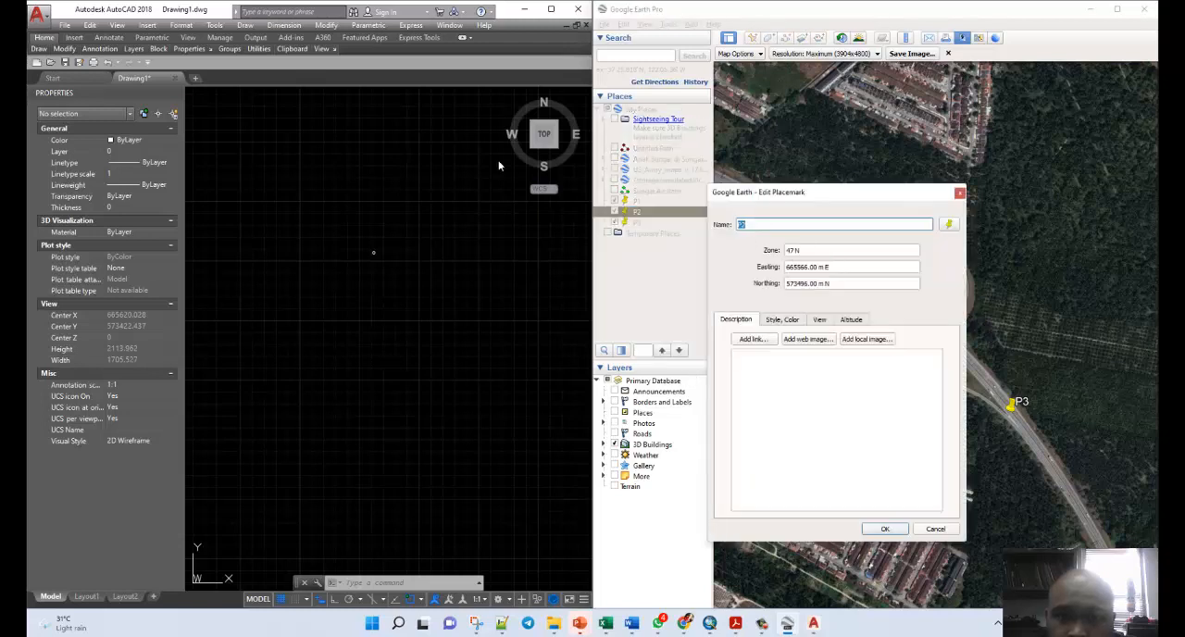
Draw P2's reference circle in AutoCAD, centred at 665566.0,573496.0 with a radius of 5.
click(37, 49)
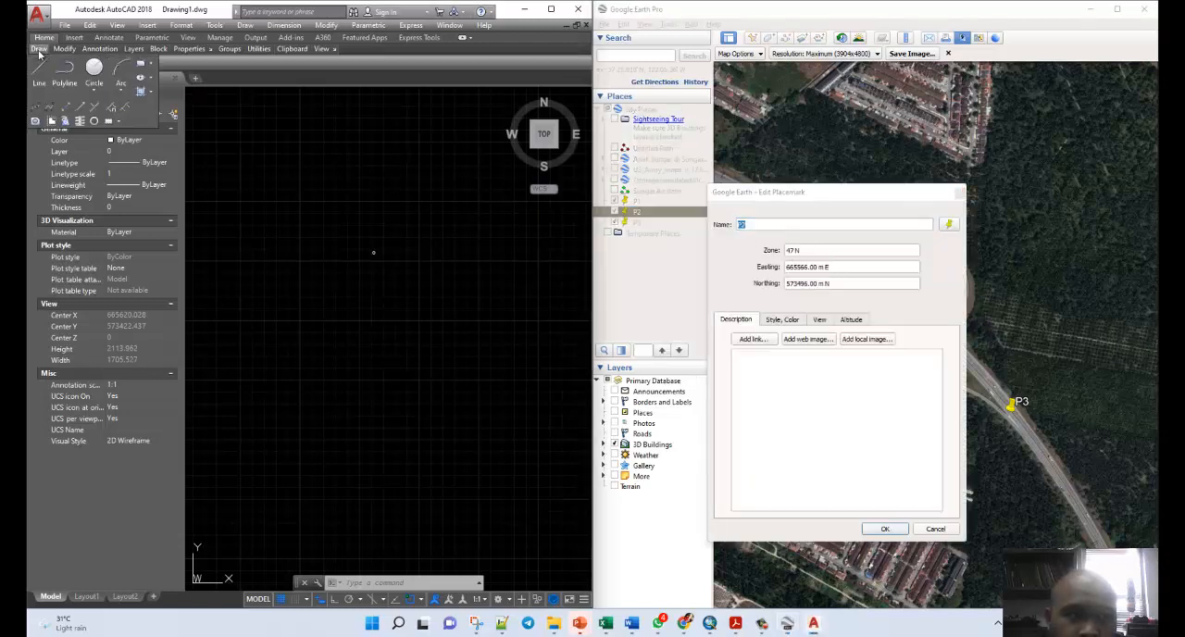
mouse_move(58, 53)
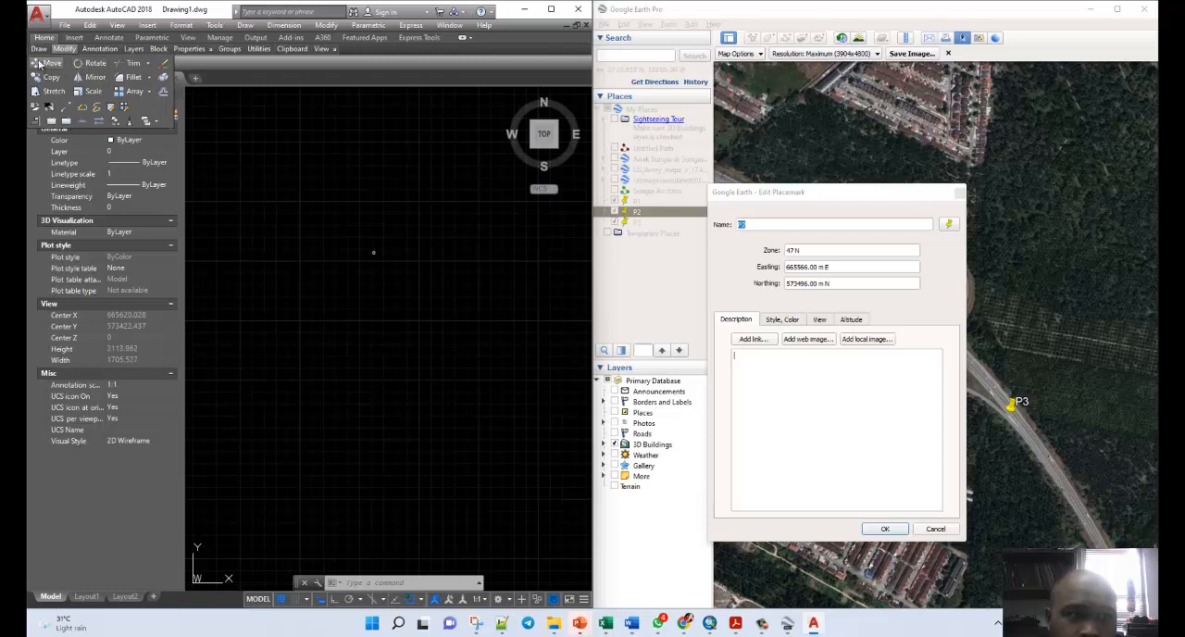
mouse_move(40, 50)
click(96, 70)
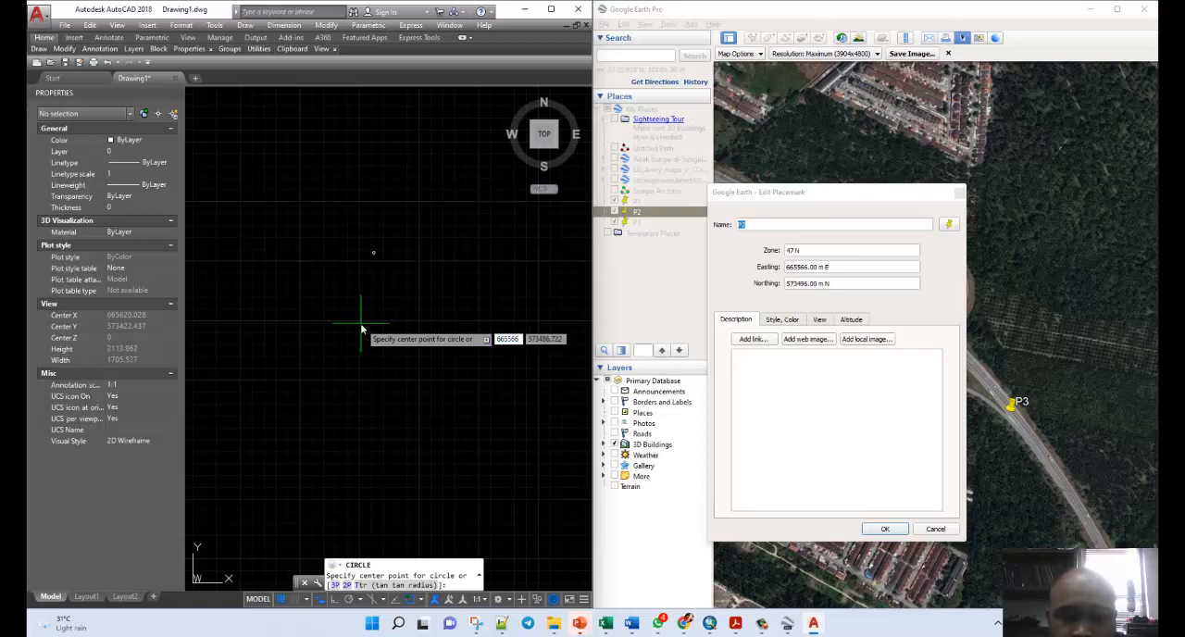
text(665566.0)
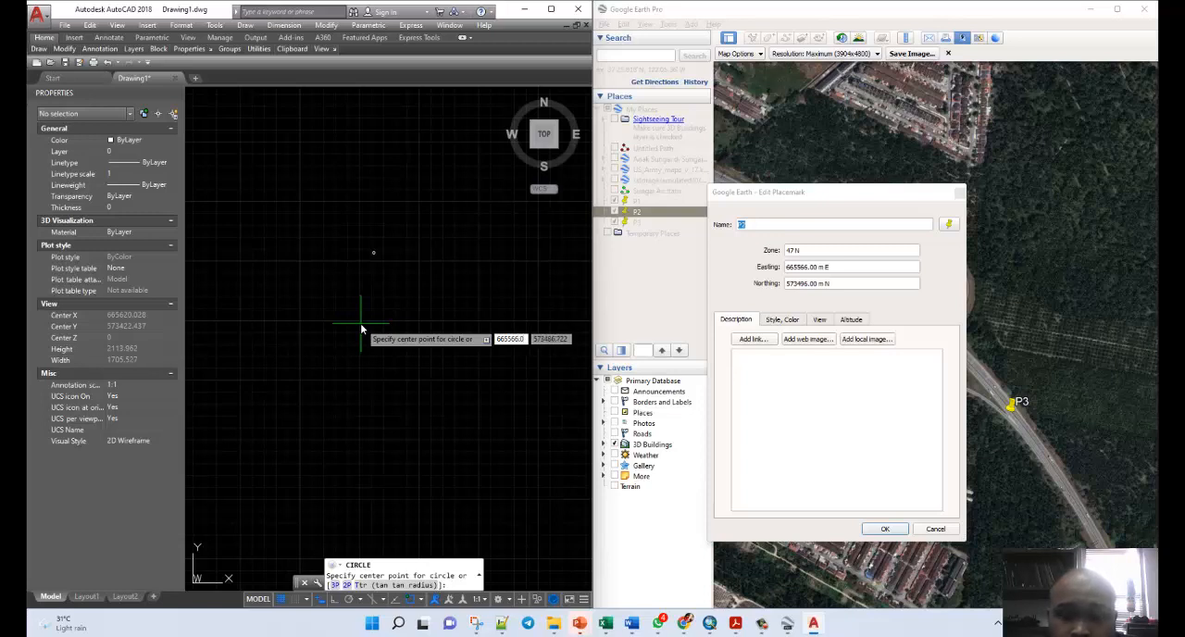
key(Tab)
text(5)
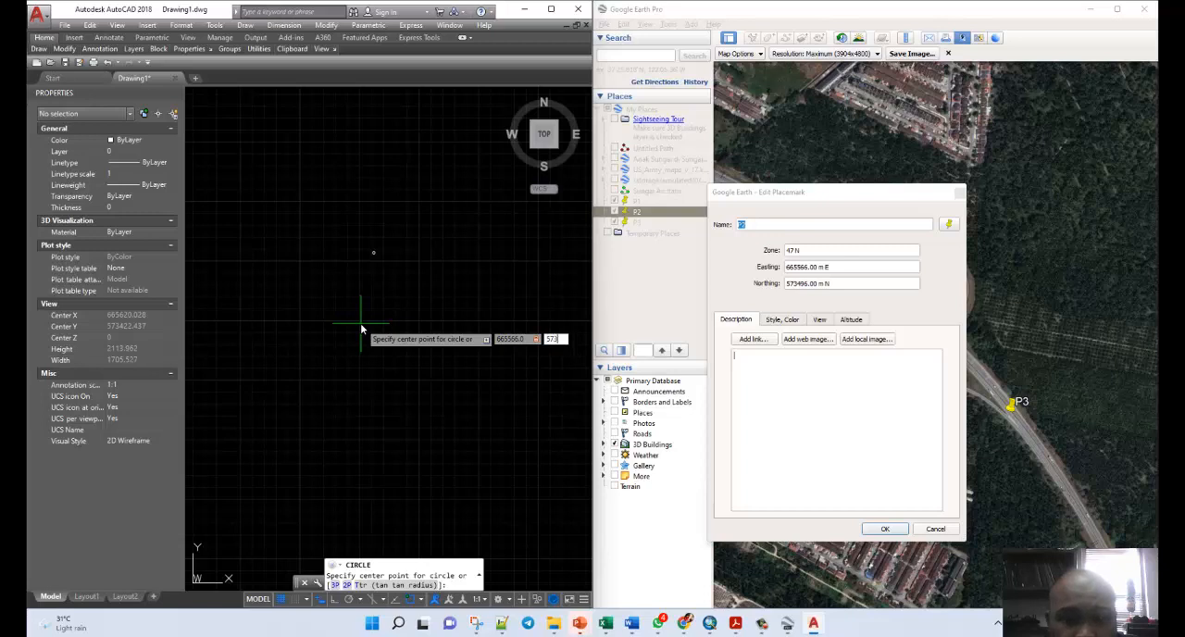
text(73496.0)
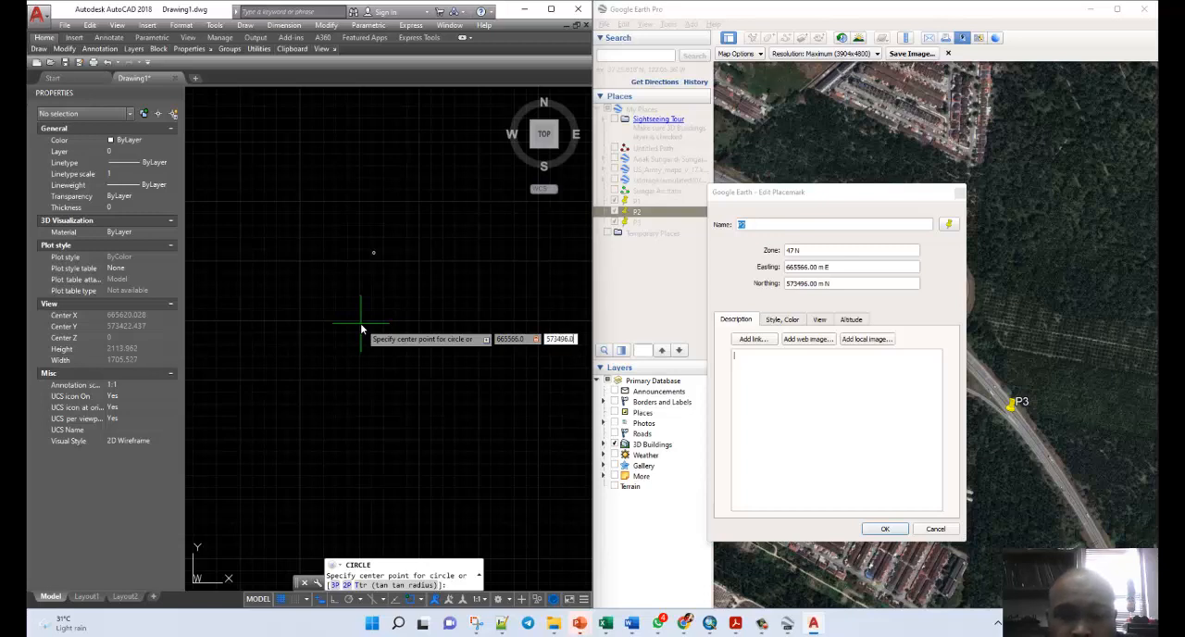
key(Return)
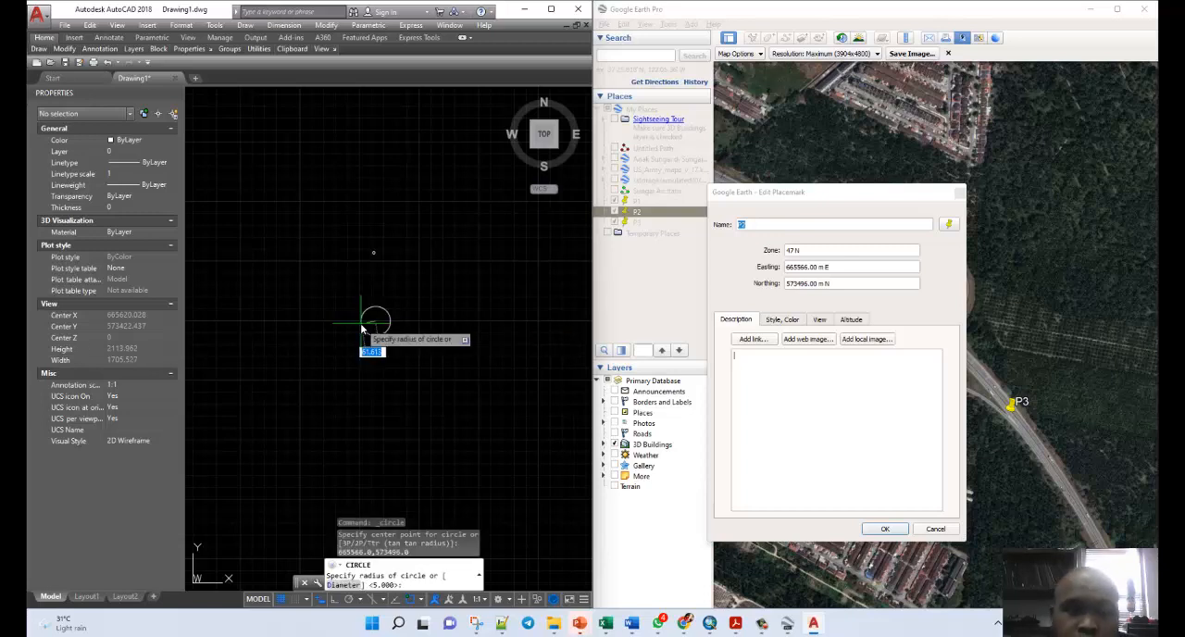
text(5)
key(Return)
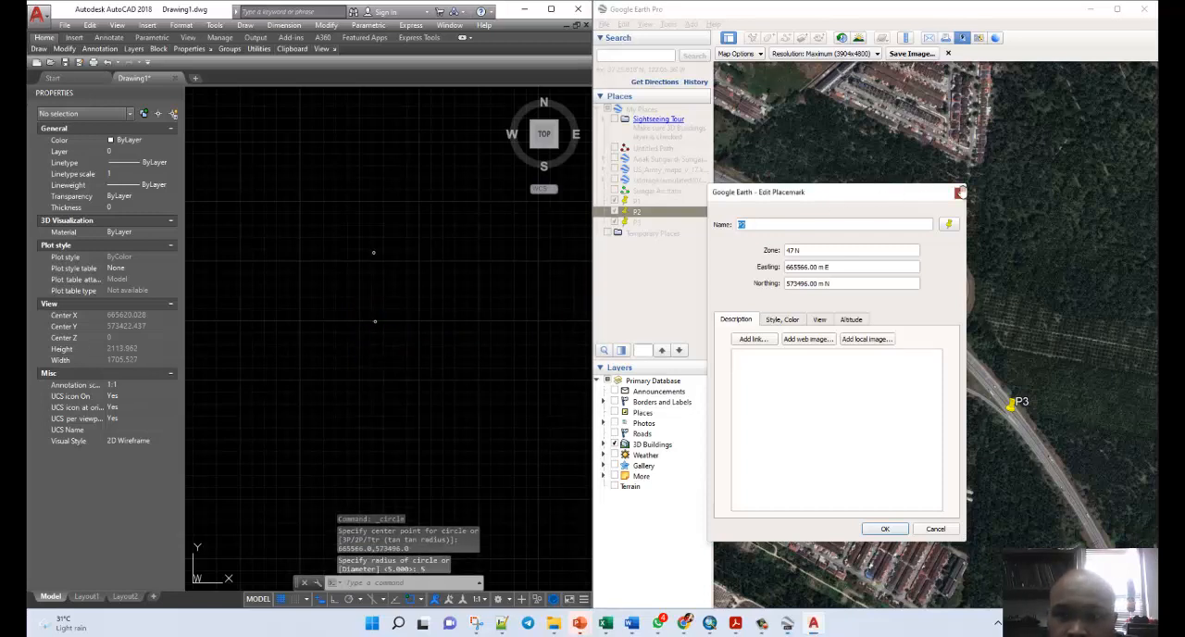
Close placemark P2's properties and open placemark P3's properties in Google Earth Pro to read its easting and northing.
click(958, 192)
right_click(637, 223)
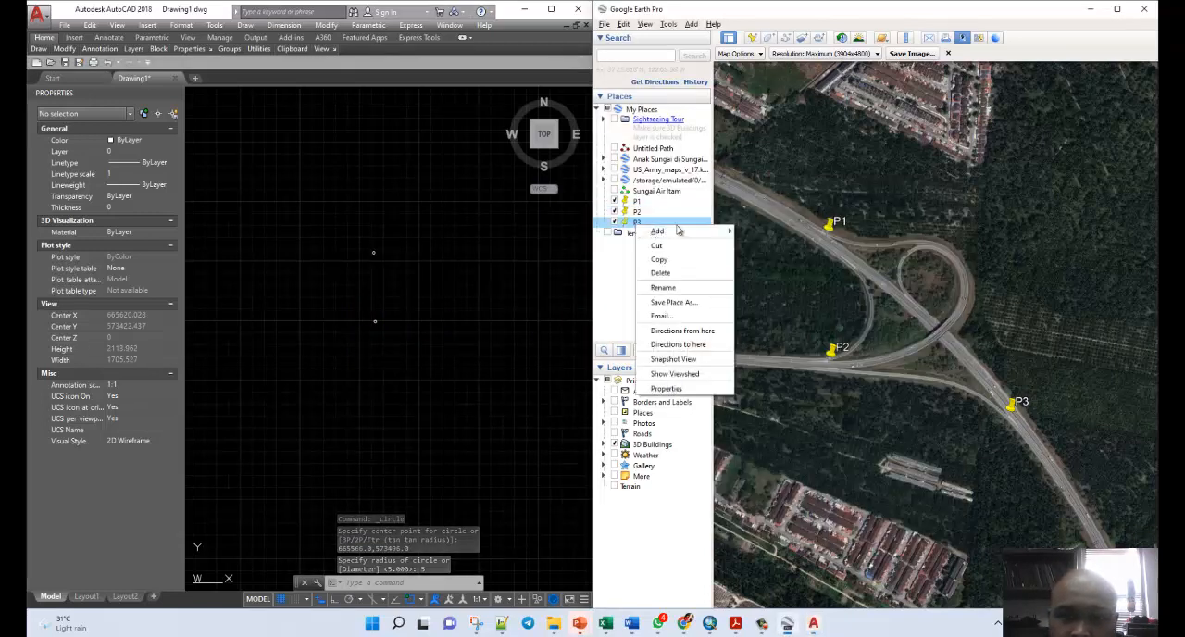
click(694, 398)
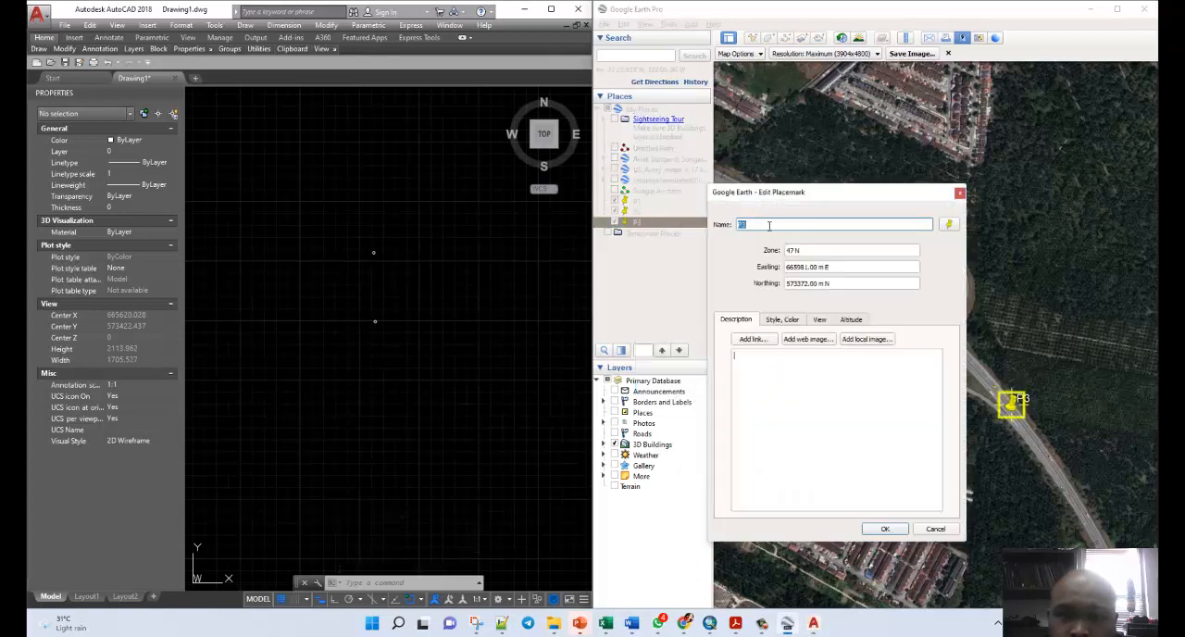
Draw P3's reference circle in AutoCAD, centred at 665981,573372 with a radius of 5.
click(44, 53)
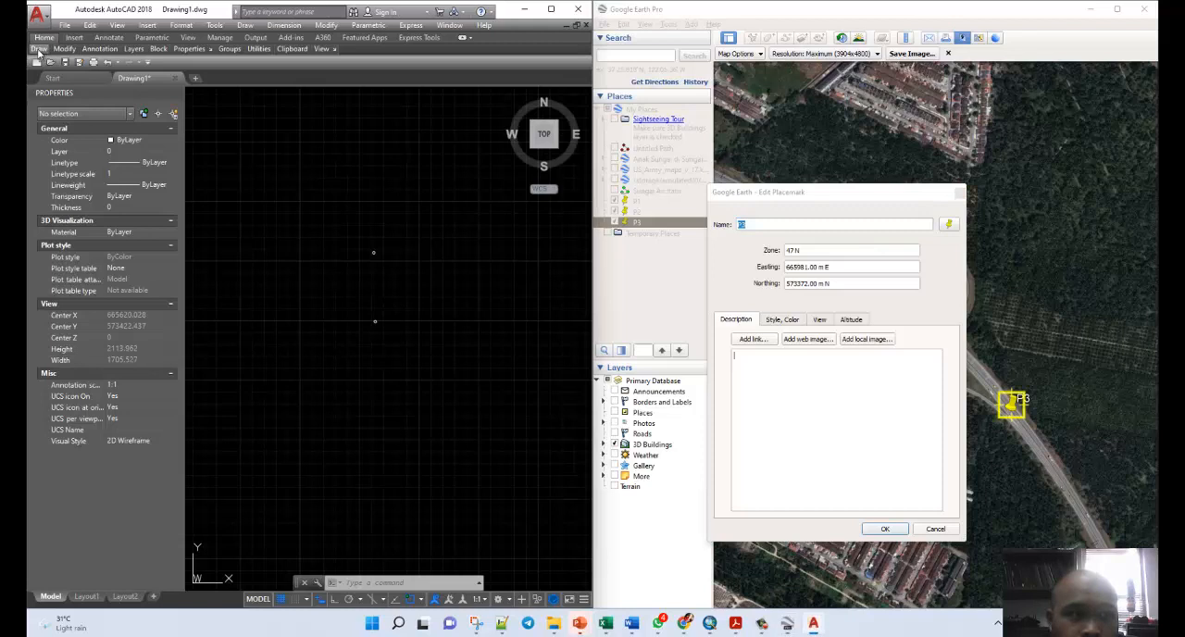
mouse_move(39, 53)
click(93, 68)
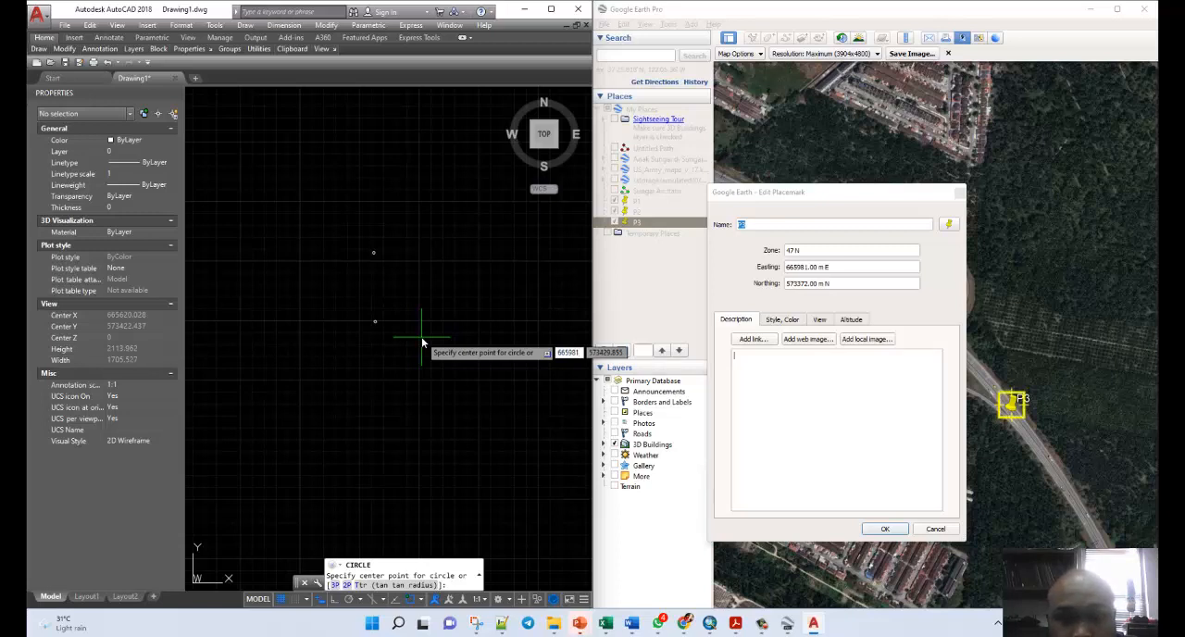
key(Tab)
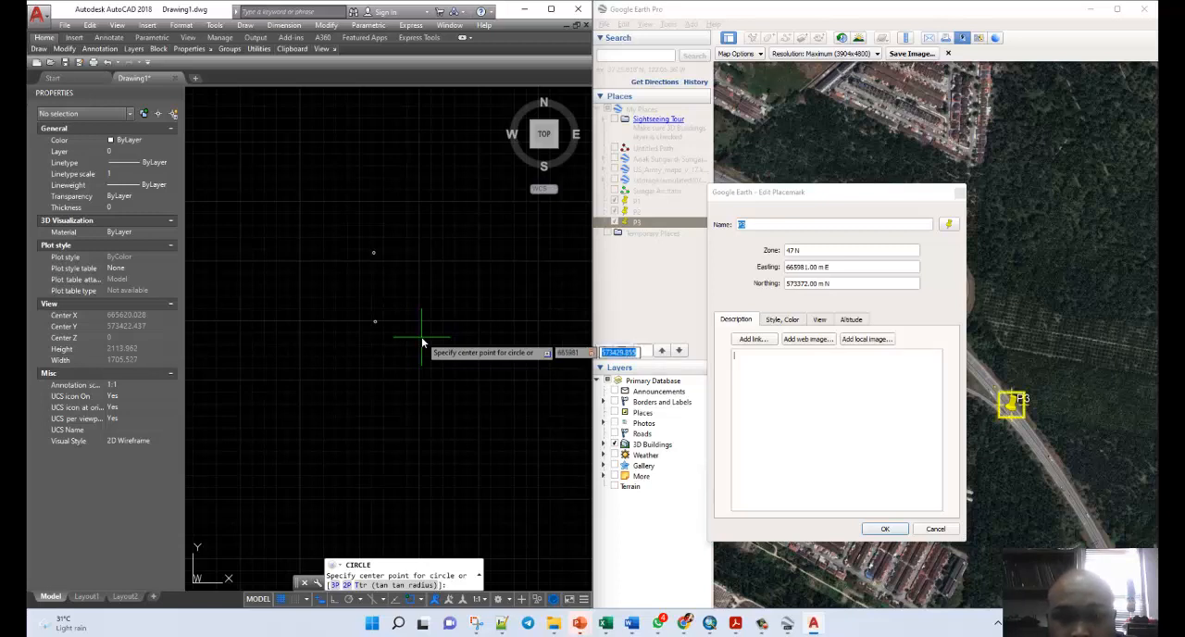
text(57)
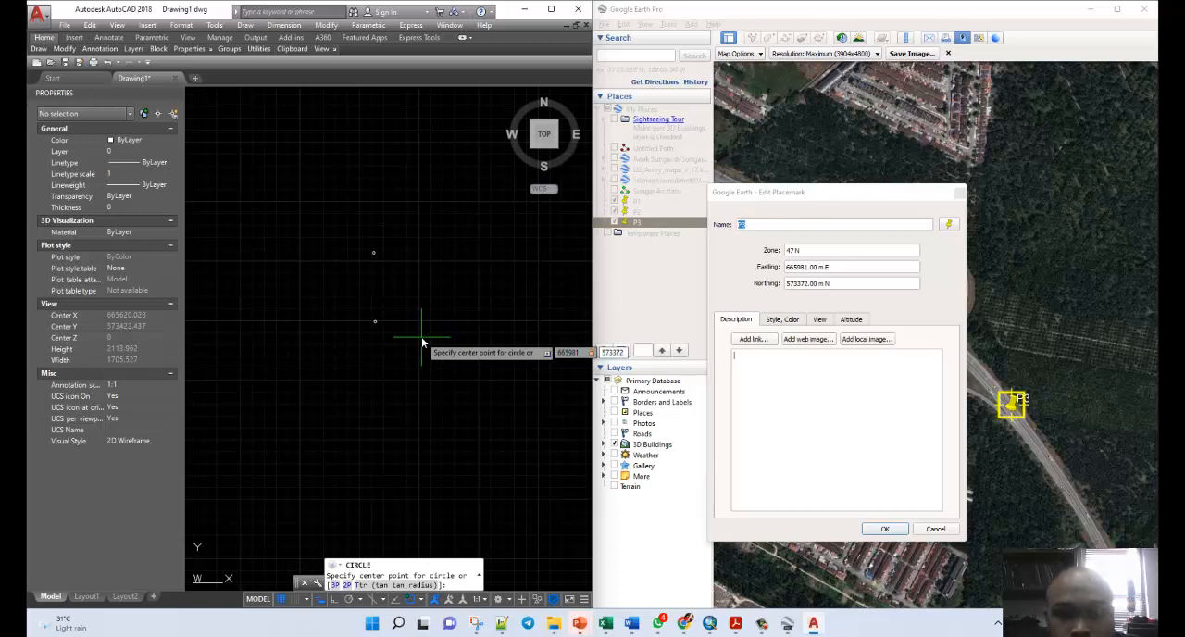
text(3372)
key(Return)
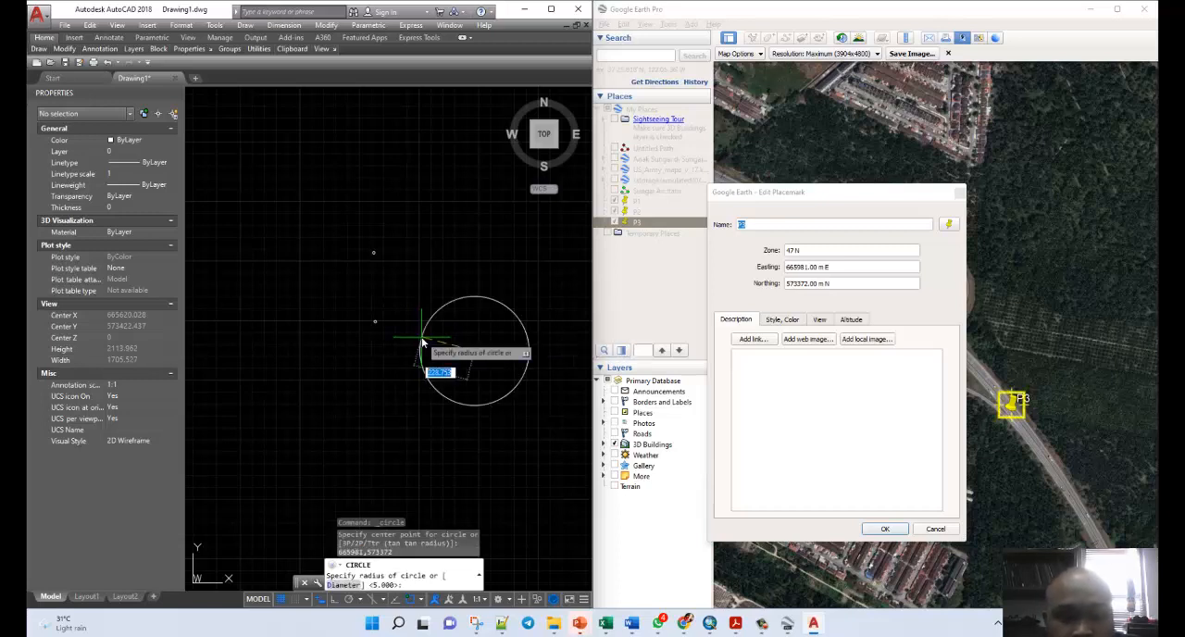
text(5)
key(Return)
key(Escape)
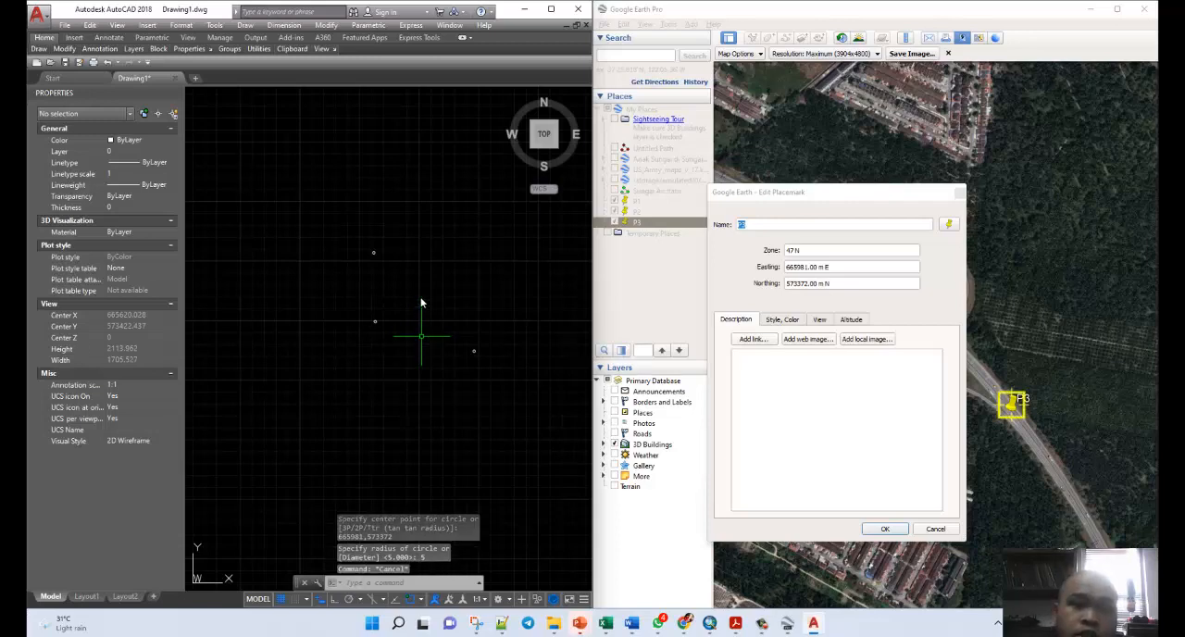
Minimize Google Earth Pro and move the AutoCAD window to the middle of the desktop.
click(957, 193)
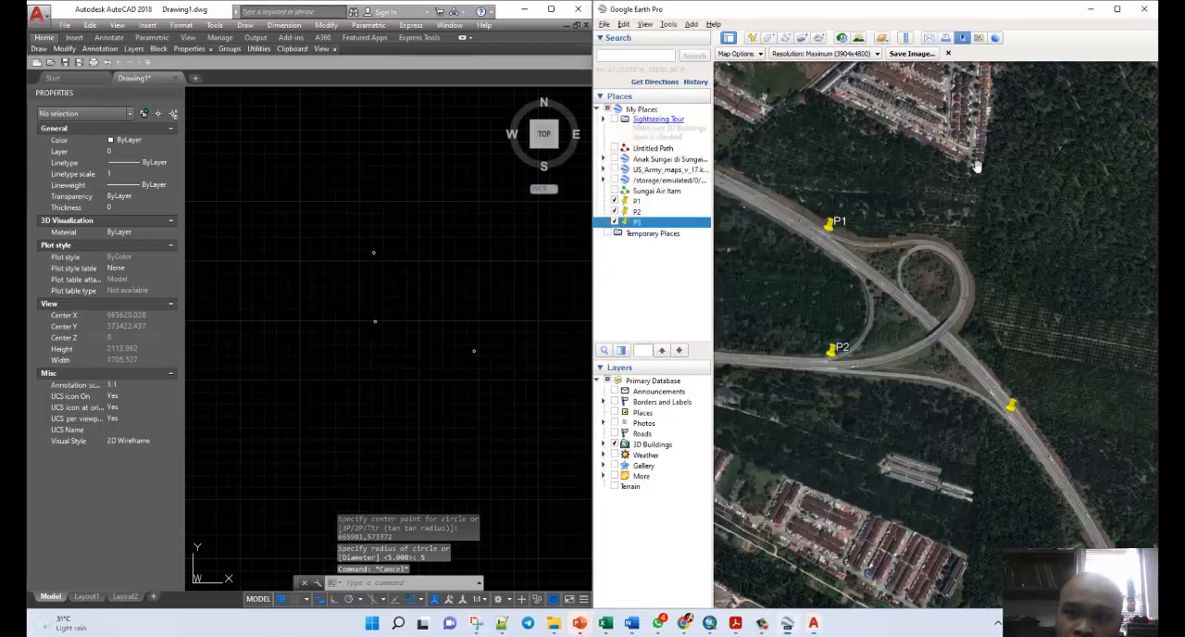
click(1090, 8)
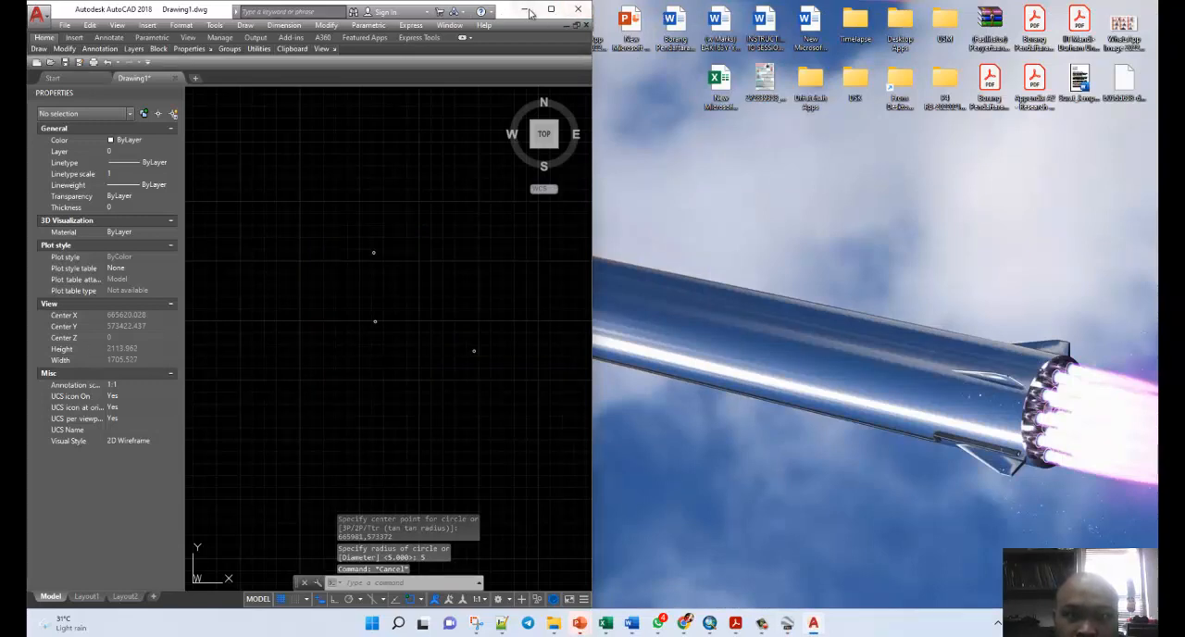
drag(507, 16, 831, 16)
key(Escape)
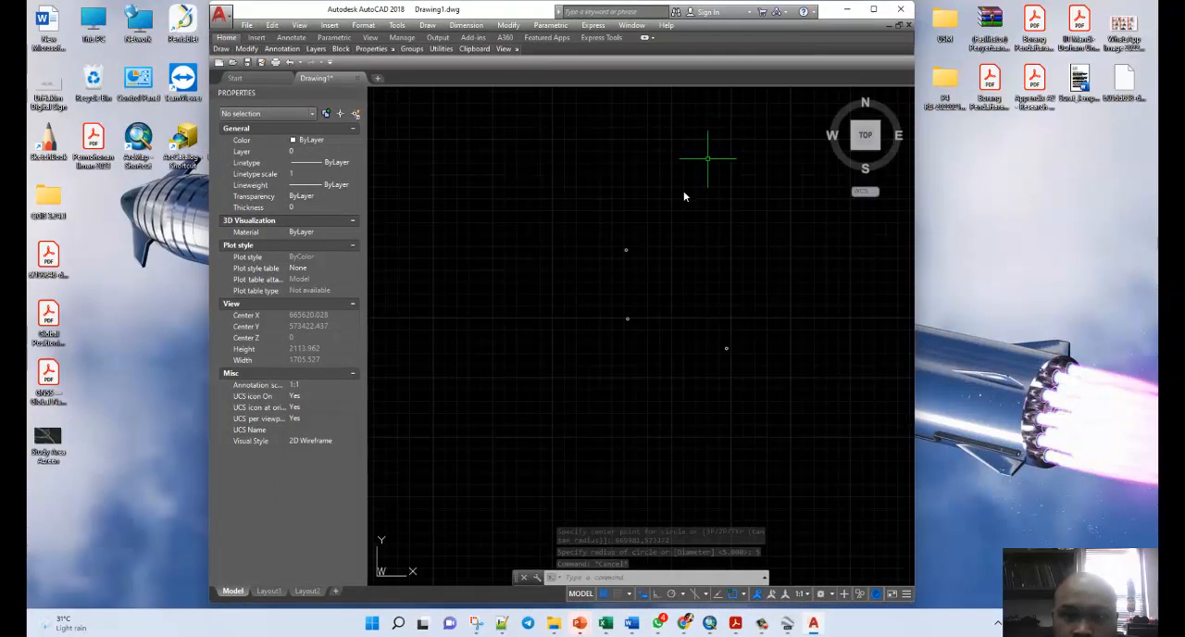
Insert the exported interchange image with its lower-left corner northwest of P1's circle, scaled freehand to extend past all three circles' width, with rotation 0.
middle_drag(691, 281, 639, 302)
scroll(640, 302, up, 2)
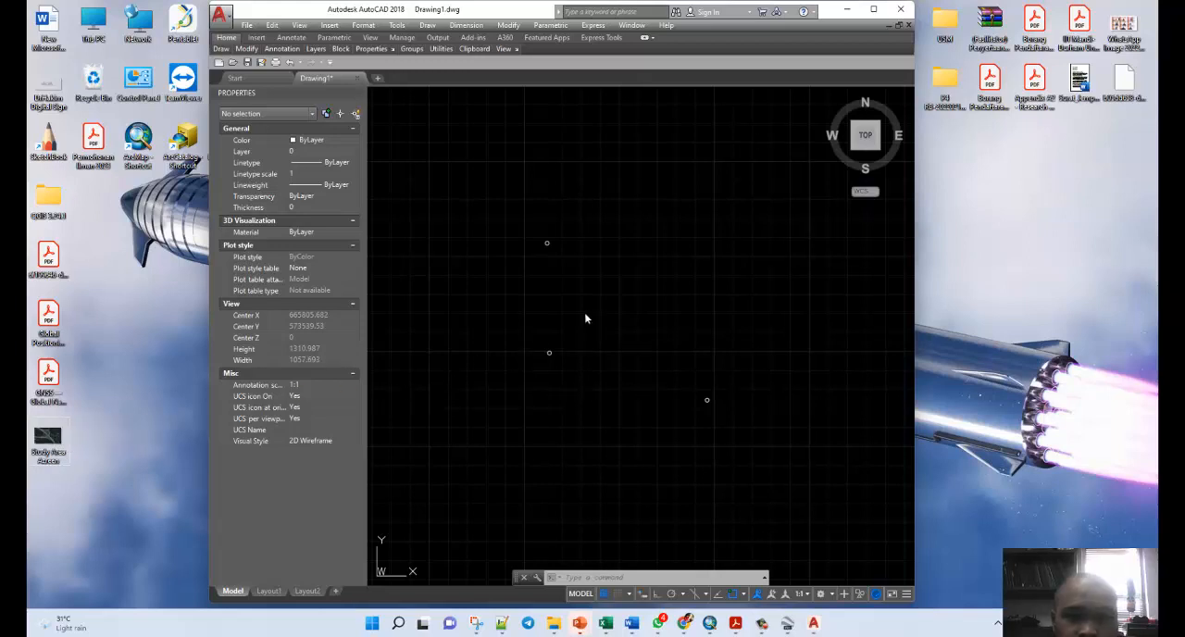
drag(585, 318, 585, 315)
scroll(535, 319, down, 2)
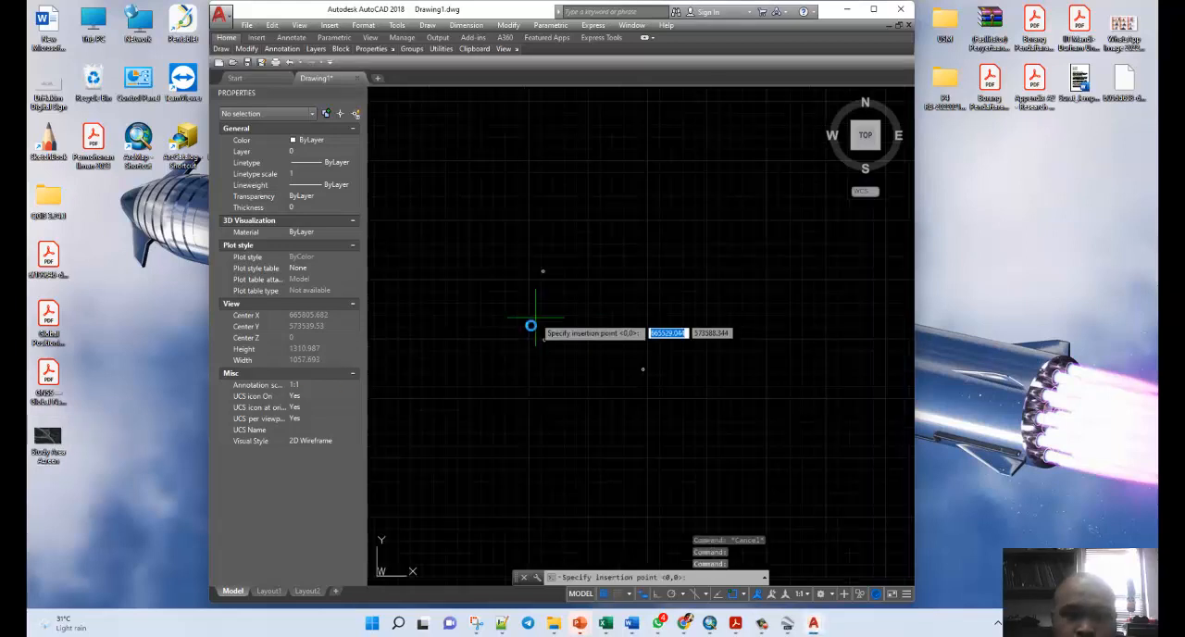
click(496, 261)
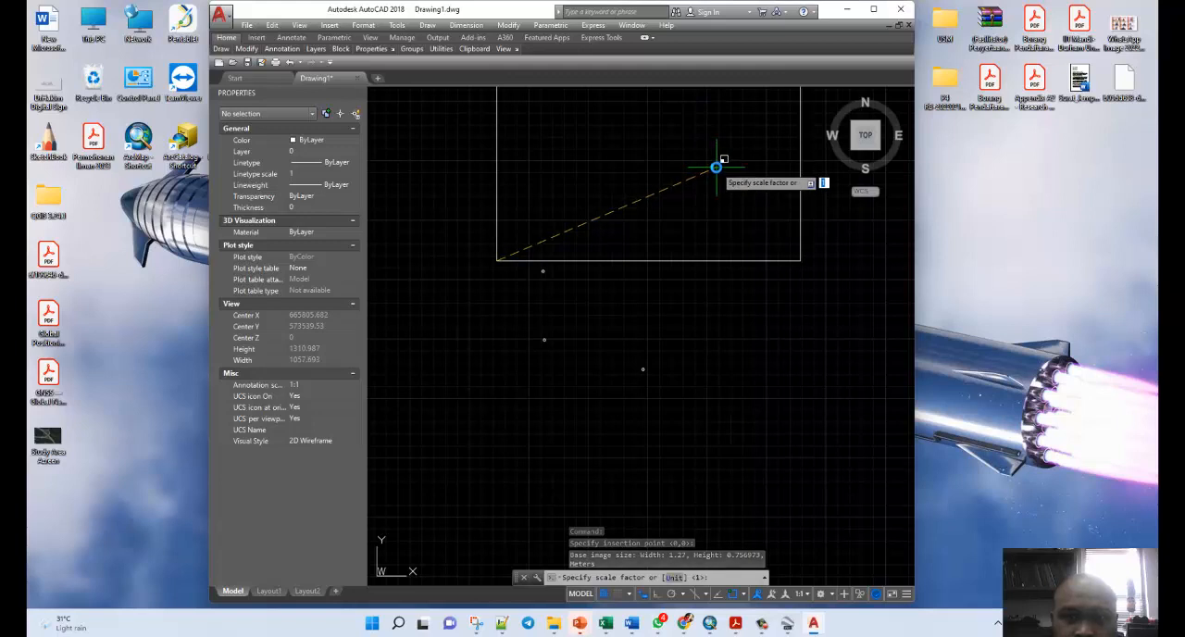
click(715, 167)
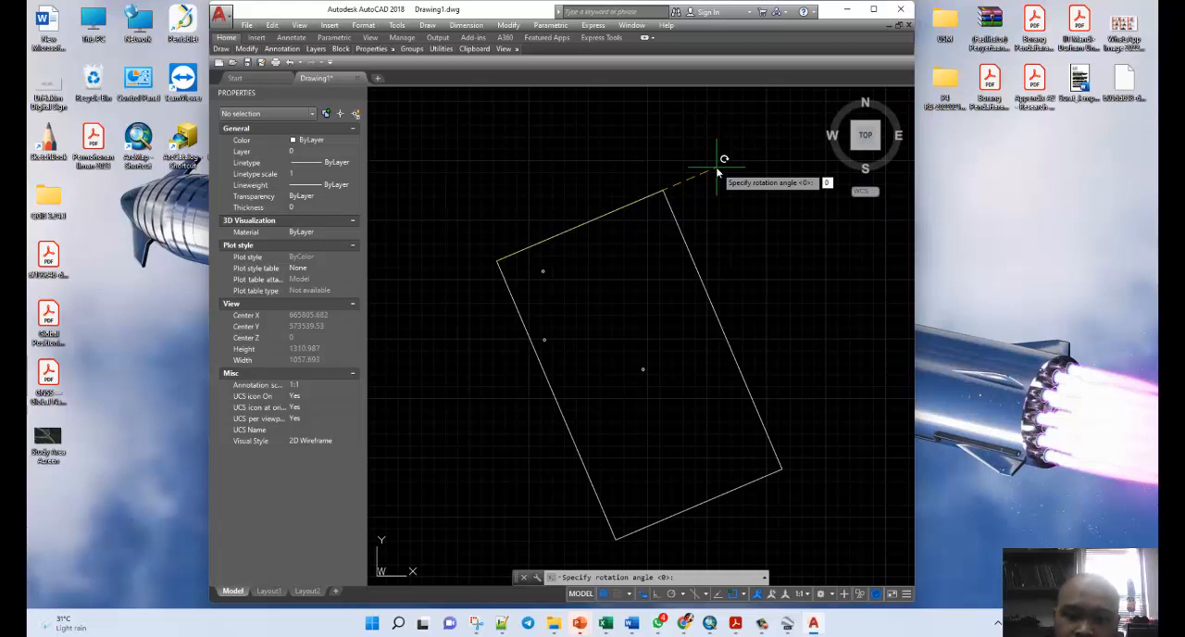
key(Return)
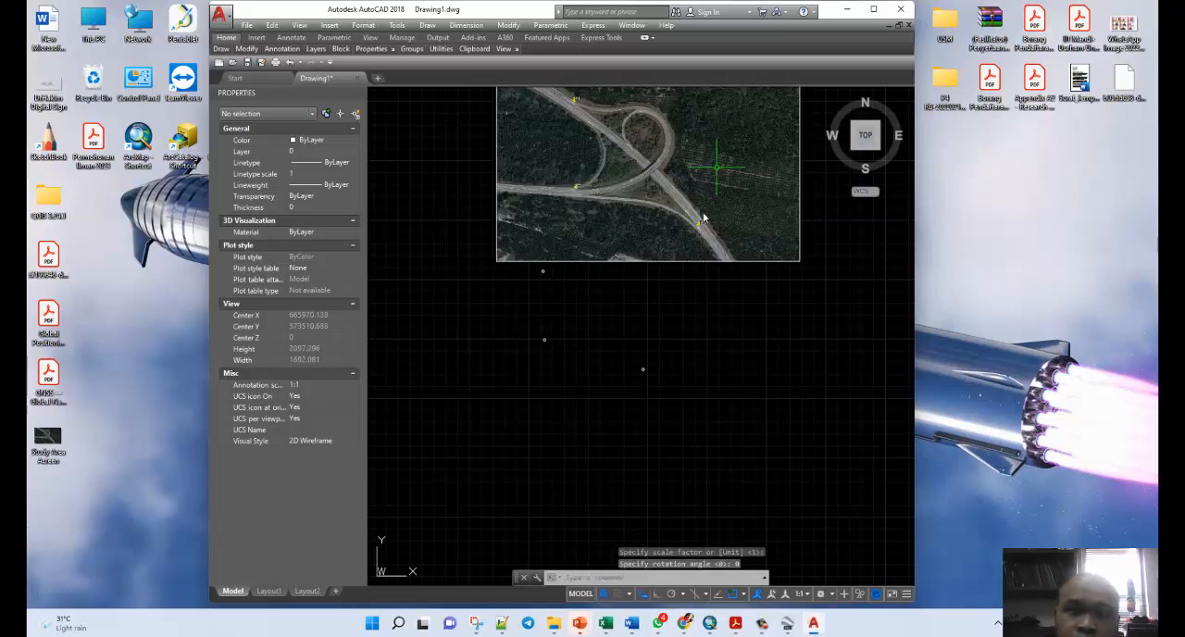
Maximize the AutoCAD window with the inserted image and the three reference circles in view.
scroll(617, 368, down, 2)
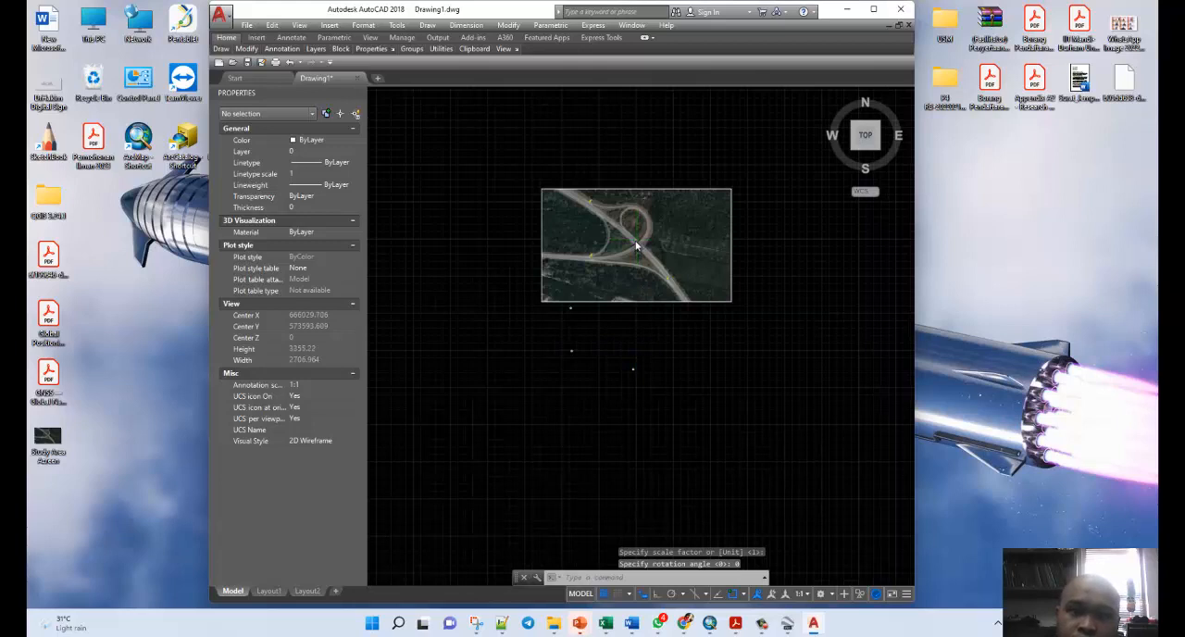
scroll(636, 245, up, 2)
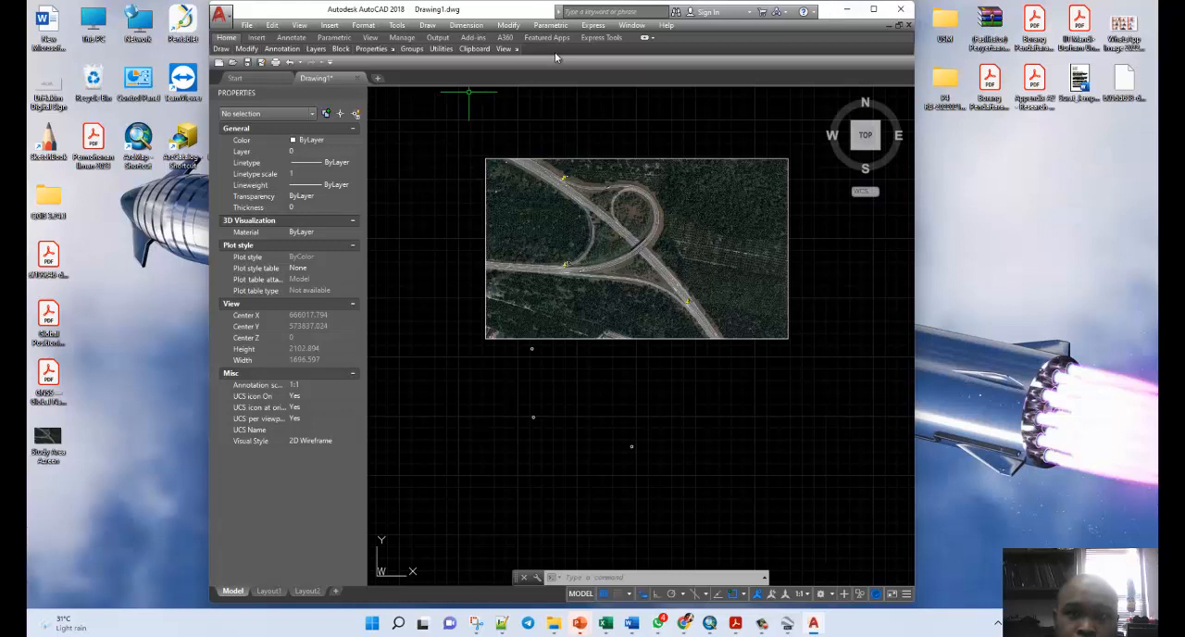
mouse_move(240, 52)
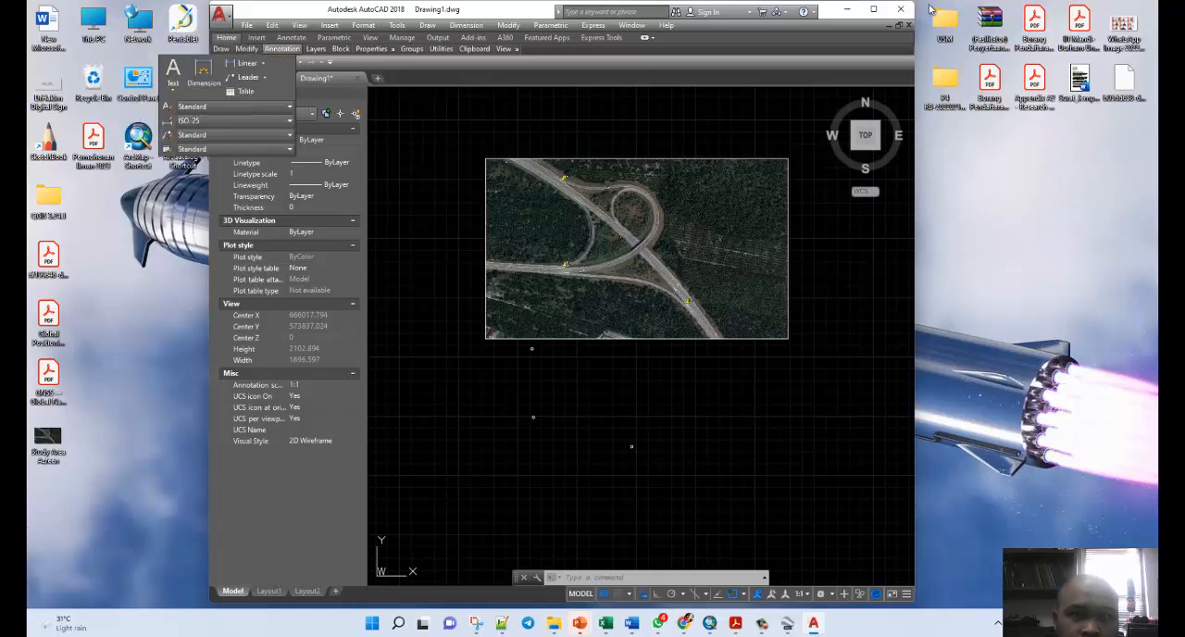
click(873, 9)
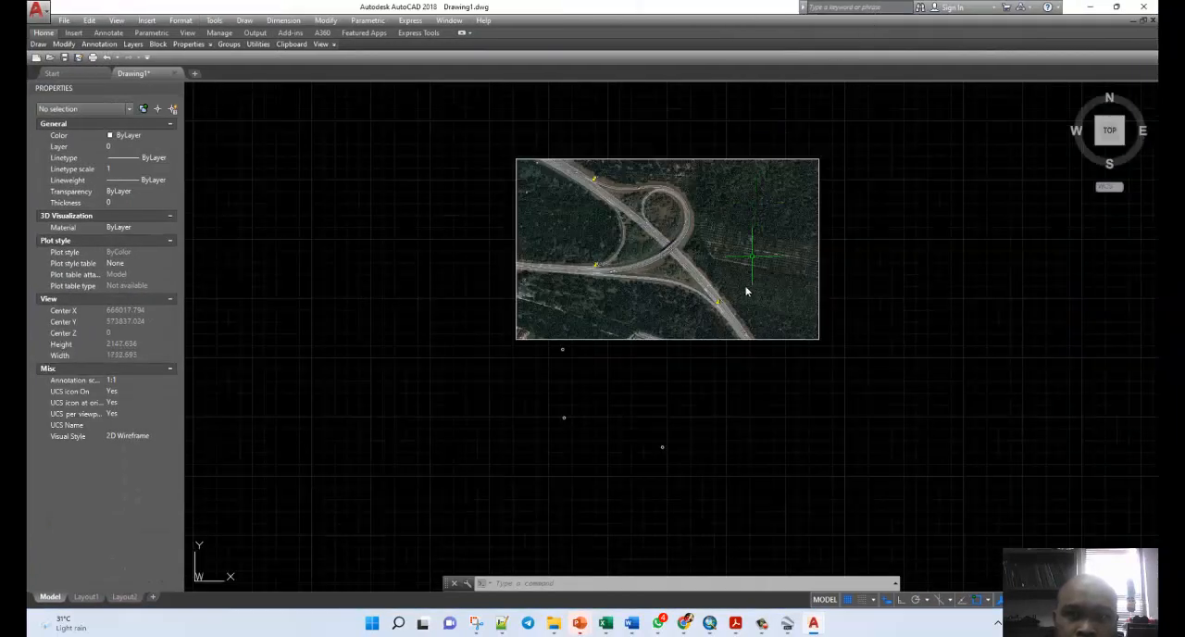
scroll(746, 291, up, 2)
scroll(734, 309, down, 2)
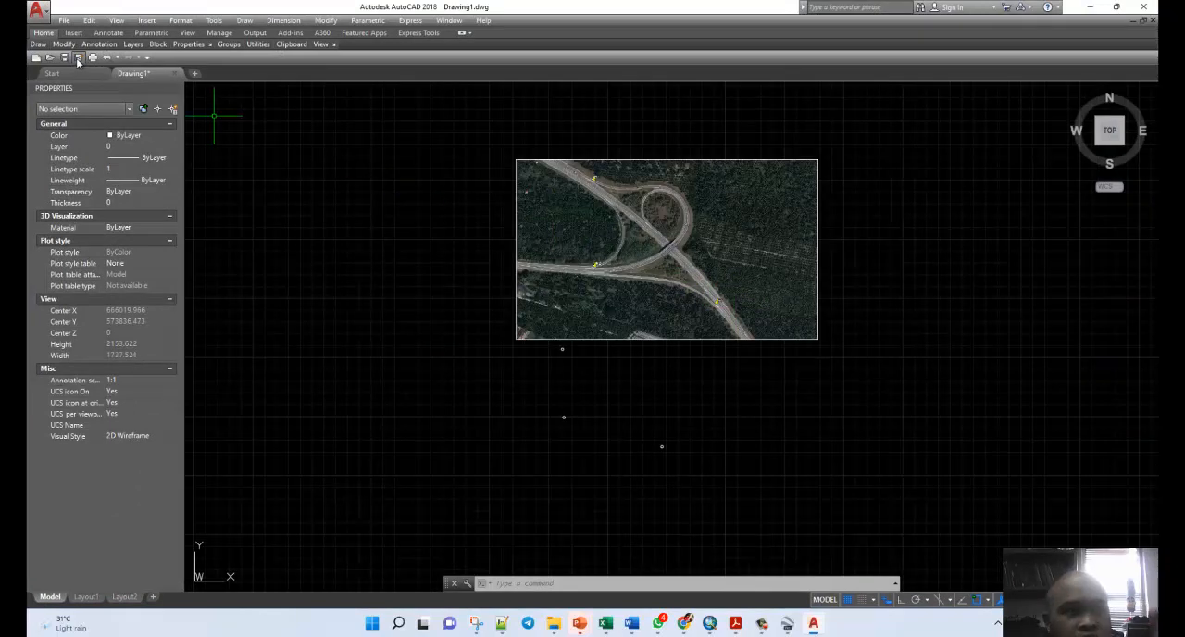
Align the inserted interchange image, picking the tip of the P1 placemark pin as the first source point.
mouse_move(63, 44)
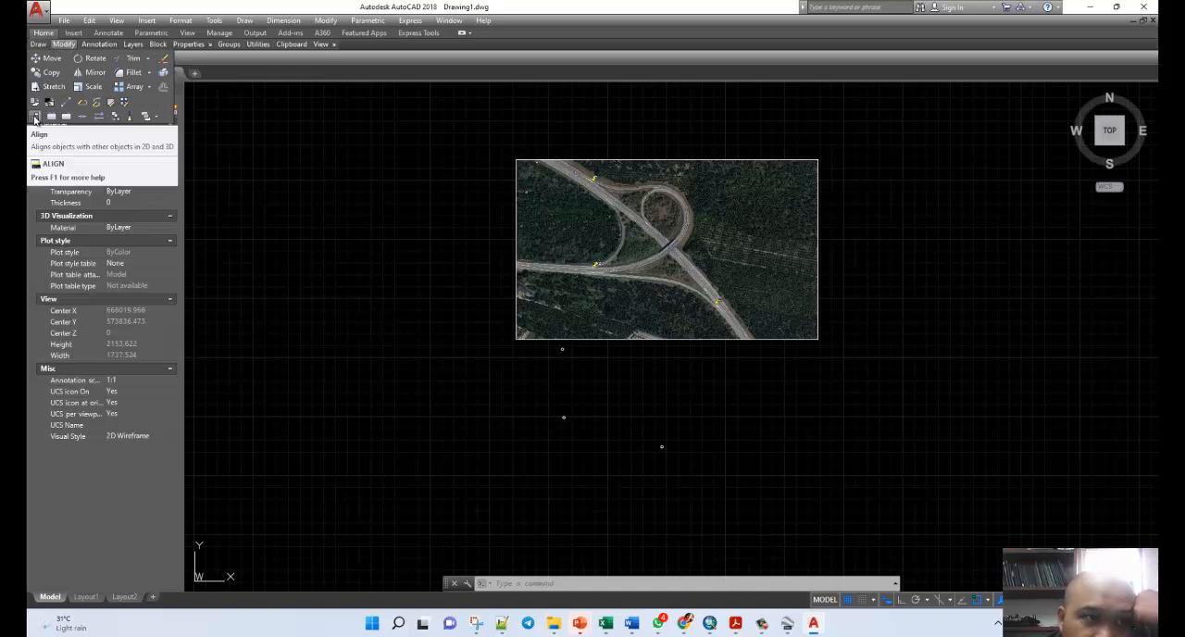
click(36, 117)
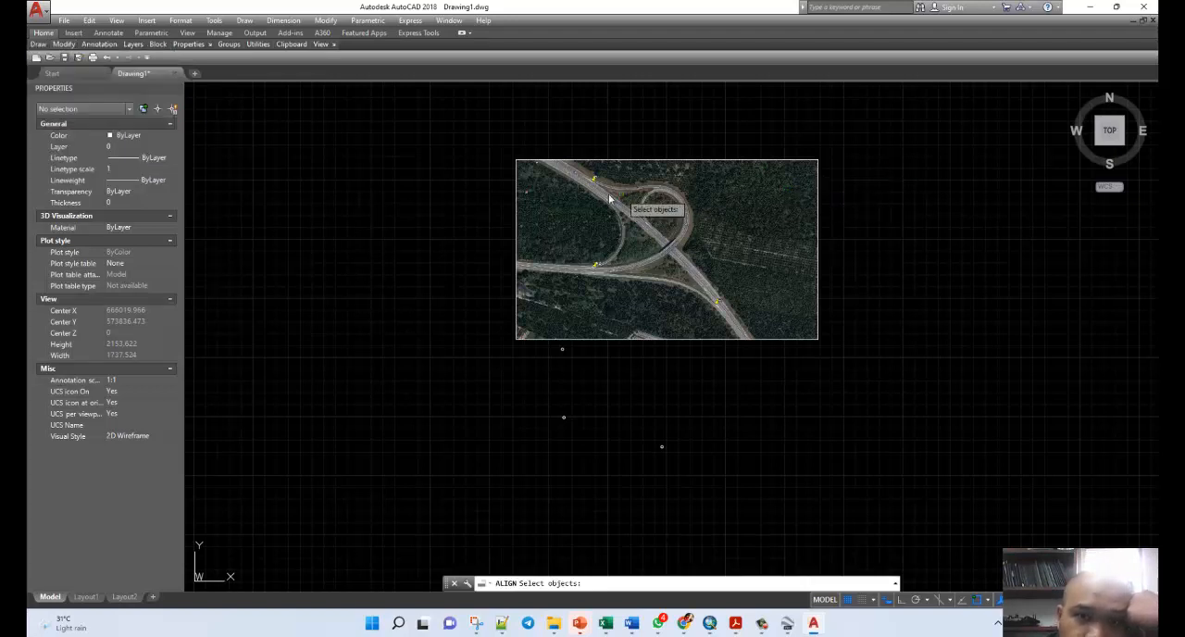
click(573, 163)
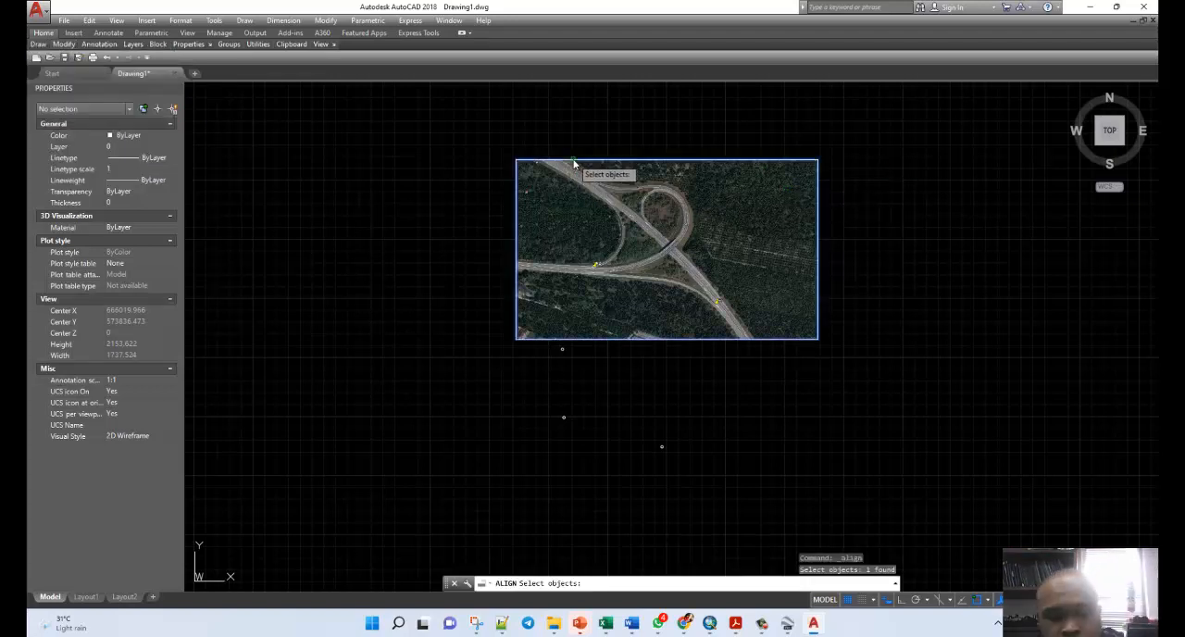
key(Return)
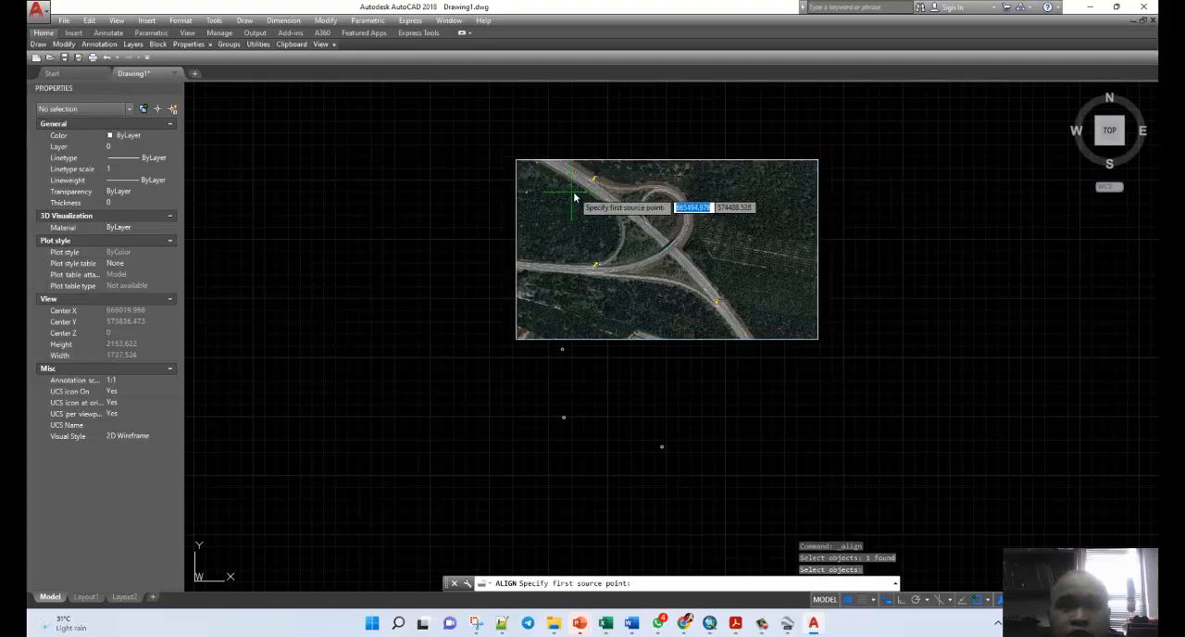
scroll(584, 188, up, 15)
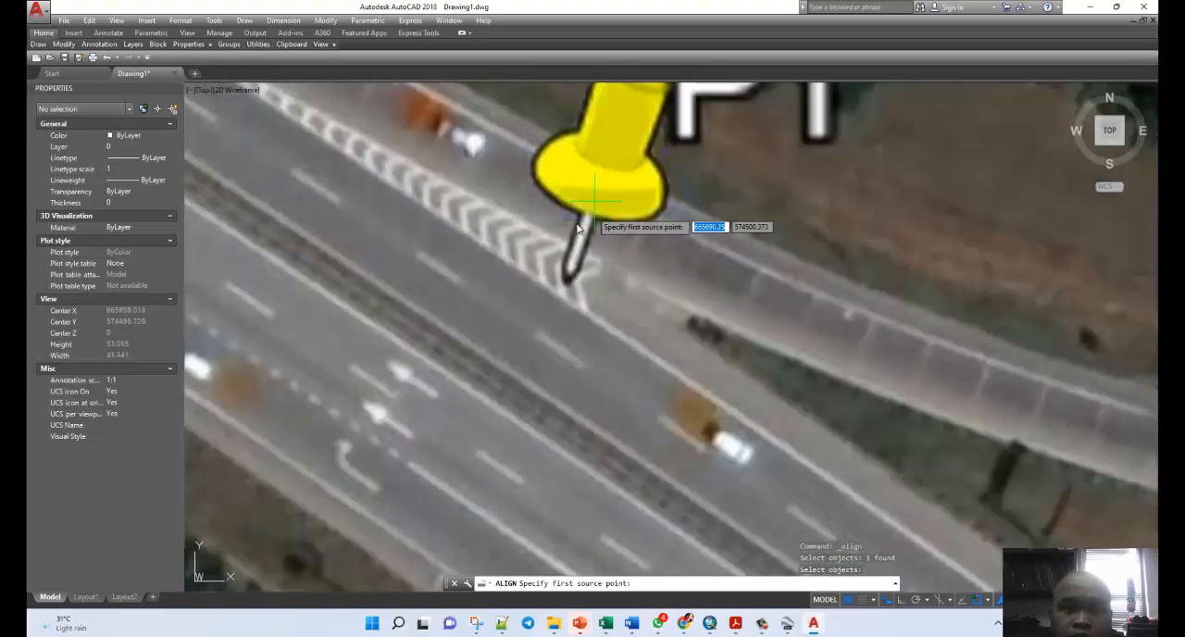
click(566, 281)
Set the centre of P1's reference circle as the first destination point of the alignment.
scroll(667, 245, down, 3)
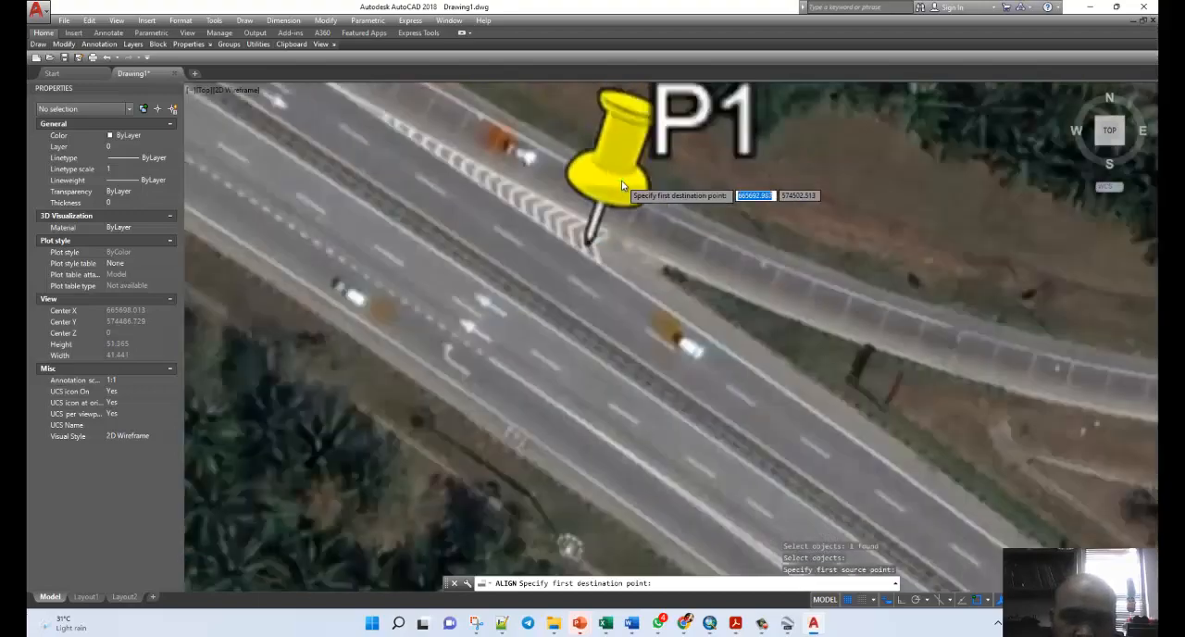
scroll(622, 185, down, 5)
scroll(622, 219, down, 2)
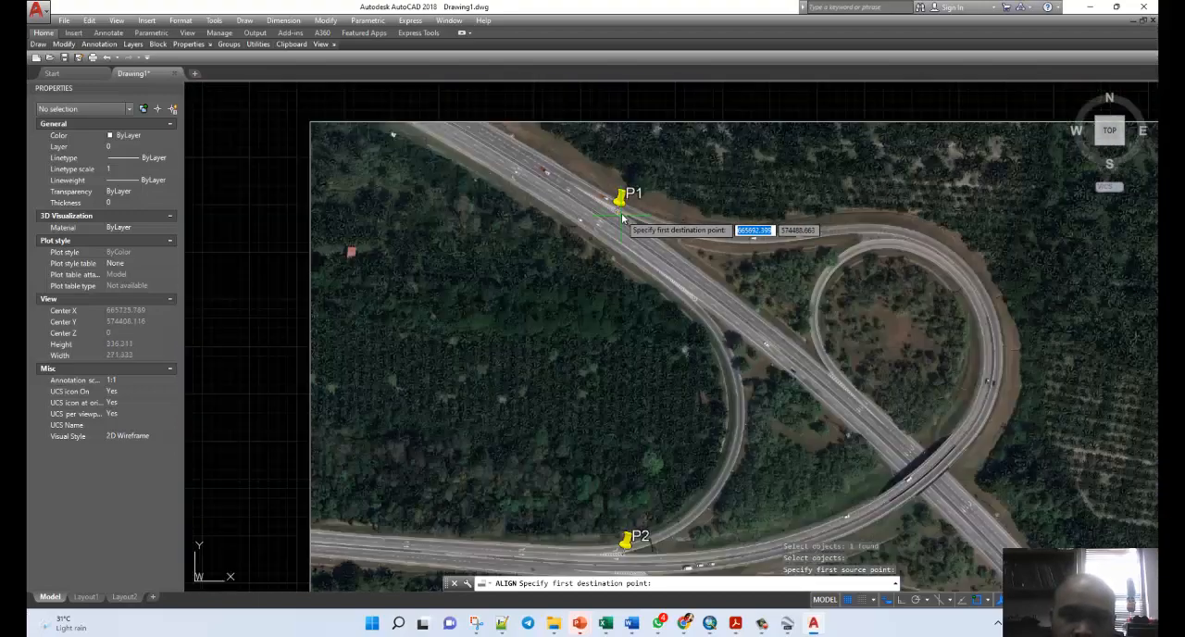
scroll(622, 219, down, 3)
scroll(622, 227, down, 3)
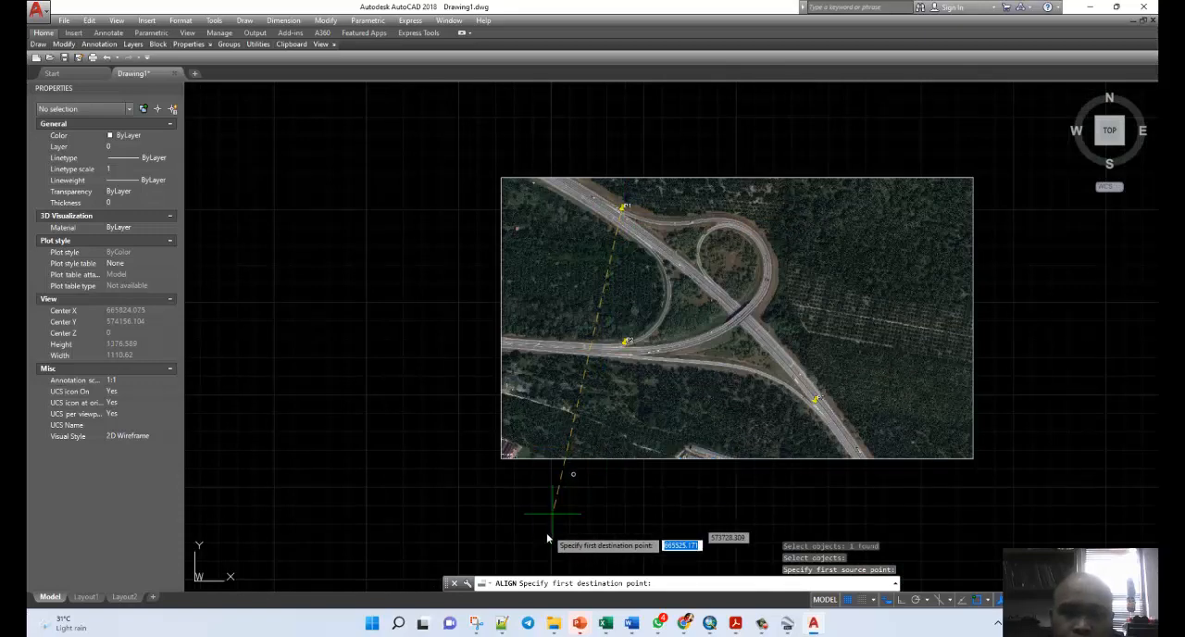
scroll(556, 537, up, 1)
scroll(566, 513, up, 2)
scroll(581, 435, up, 5)
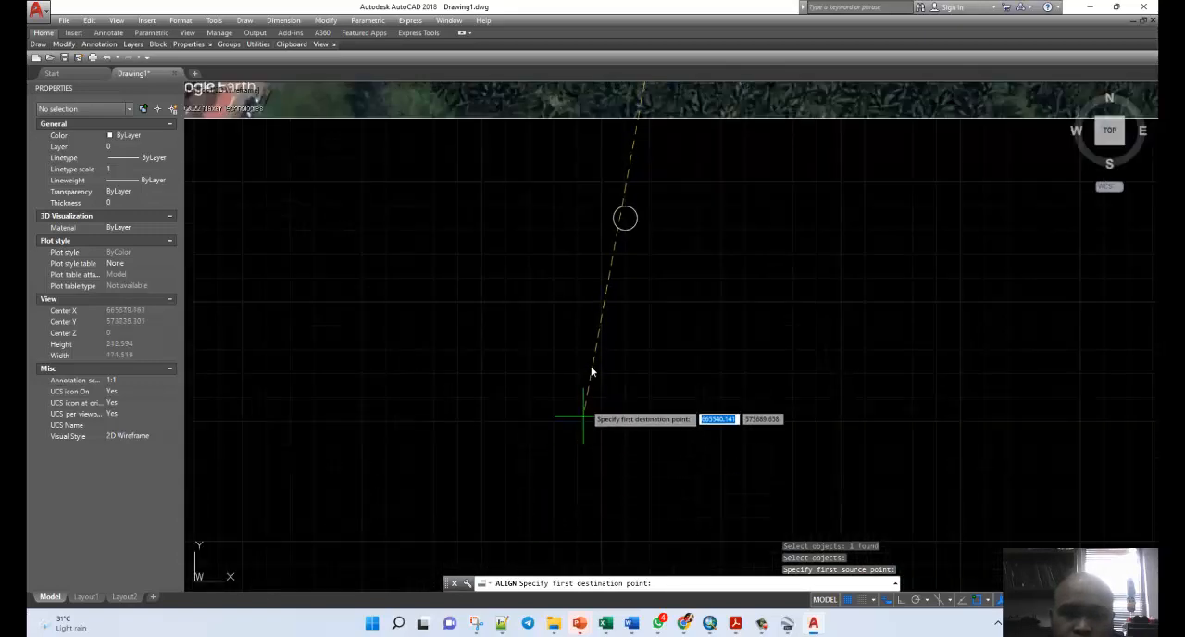
click(625, 219)
Pair the tip of the P2 placemark pin with the centre of P2's reference circle as the second alignment points.
scroll(470, 373, down, 5)
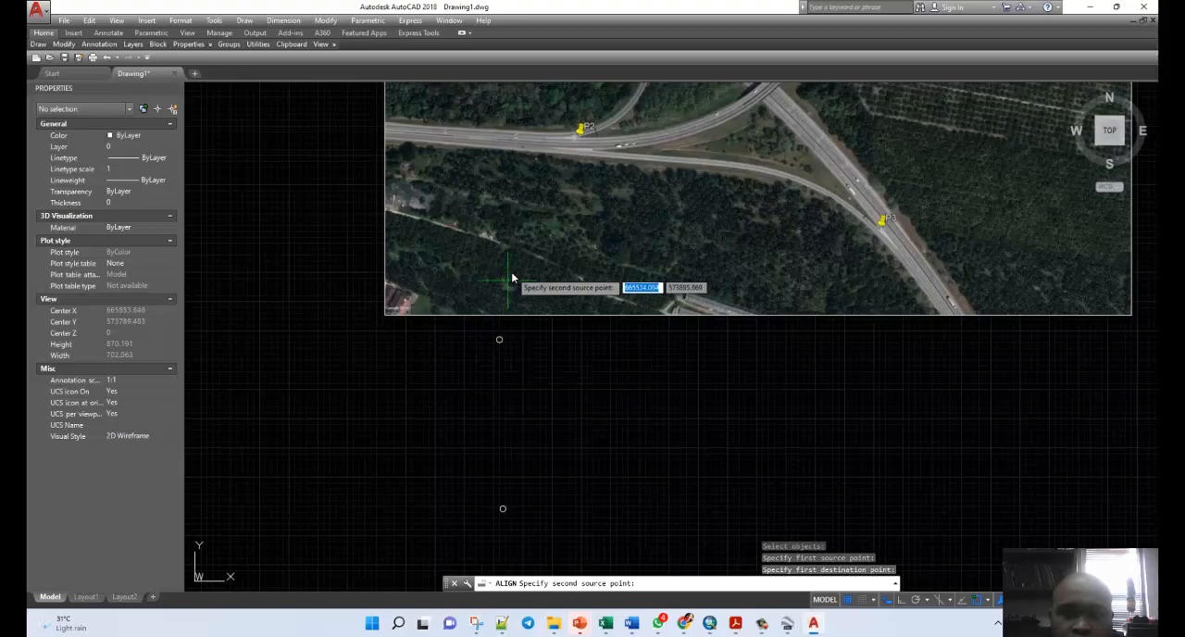
scroll(576, 135, up, 6)
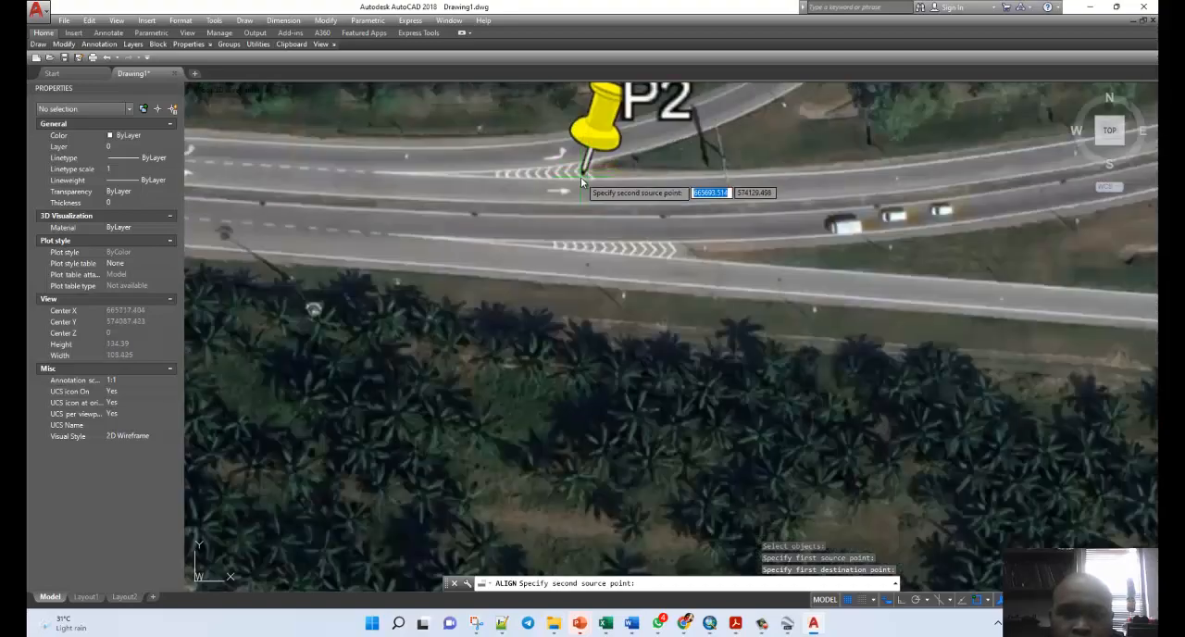
scroll(580, 177, up, 3)
click(581, 174)
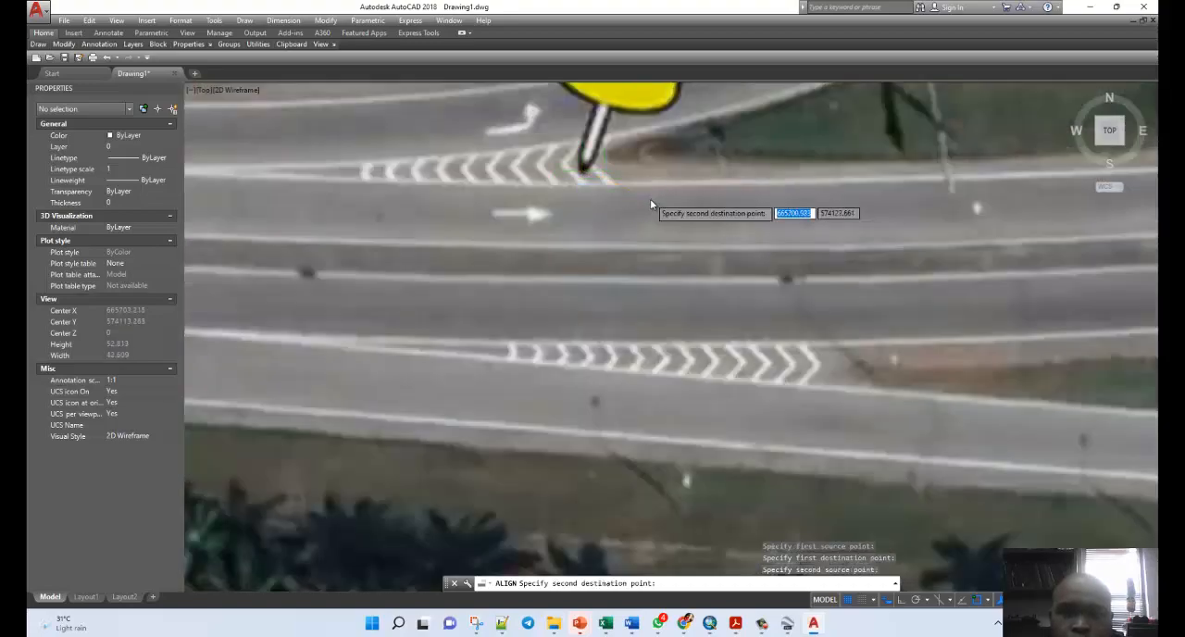
scroll(649, 206, down, 8)
scroll(556, 308, down, 1)
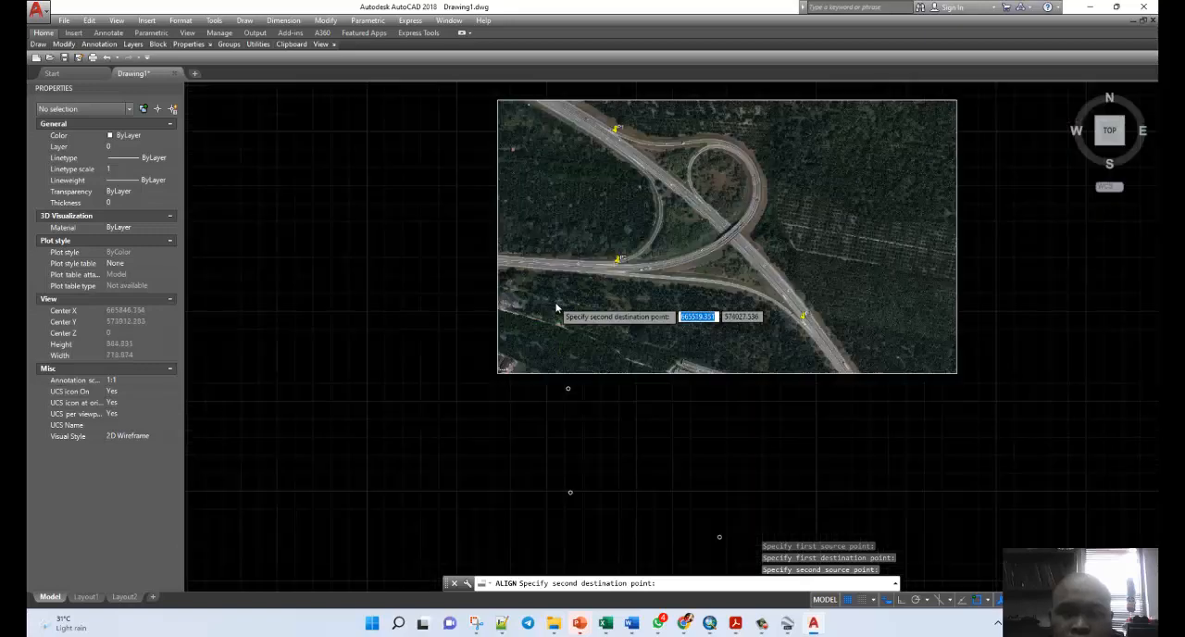
scroll(556, 308, down, 5)
scroll(558, 370, up, 6)
scroll(578, 368, up, 3)
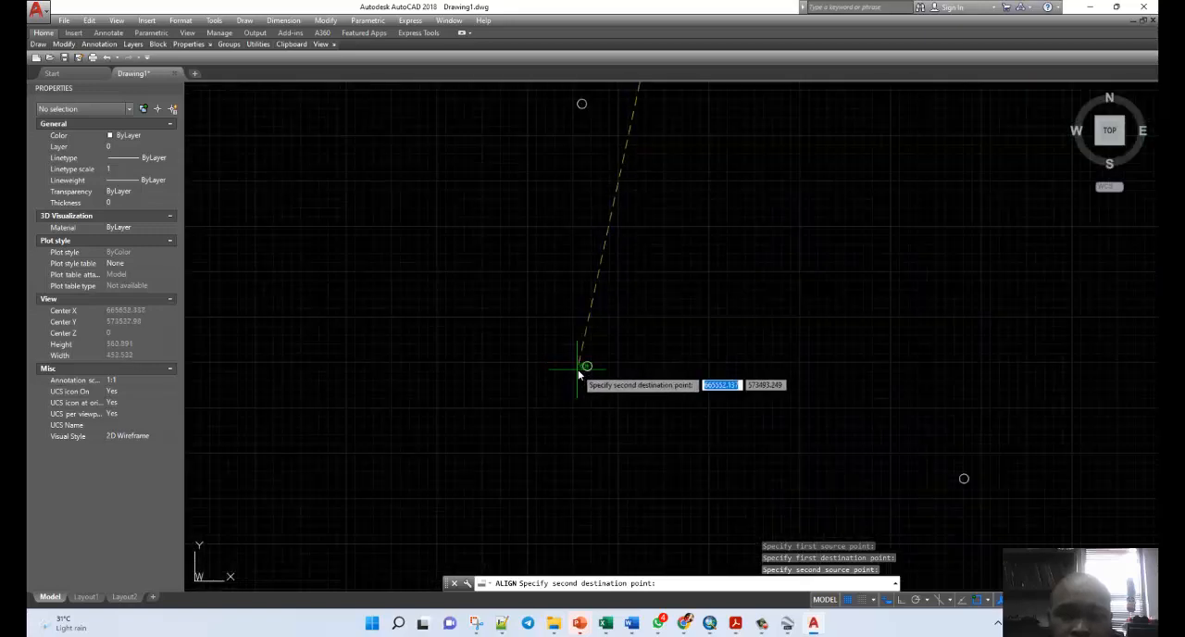
click(600, 362)
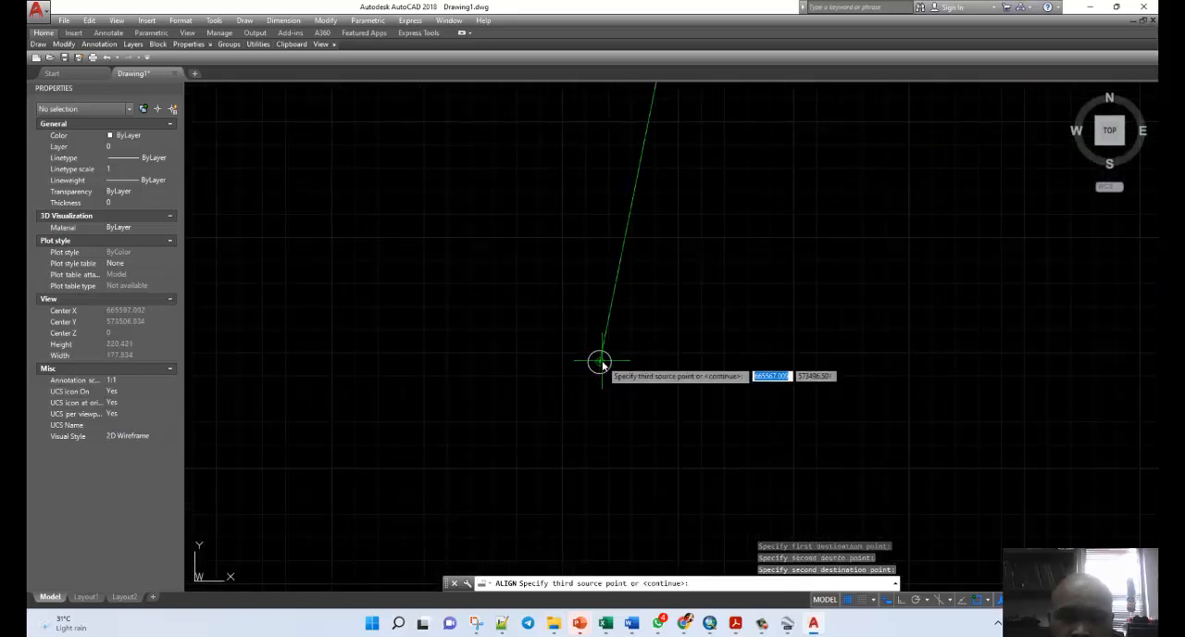
Complete the alignment by pairing the tip of the P3 placemark pin with the centre of P3's reference circle.
scroll(417, 284, down, 5)
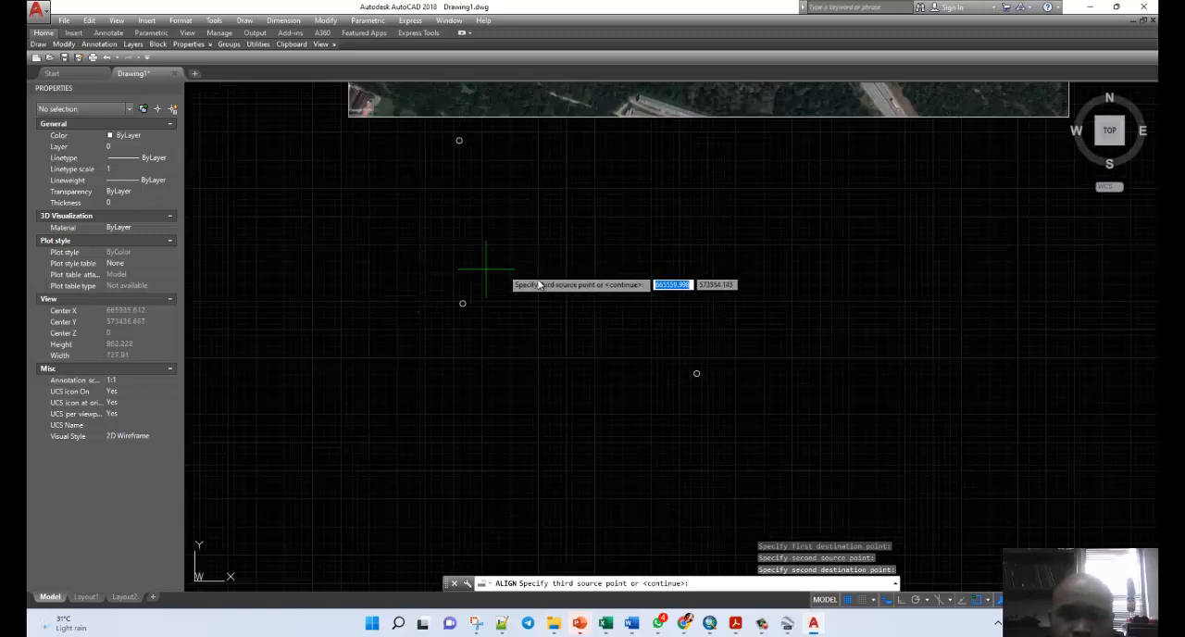
scroll(546, 296, down, 3)
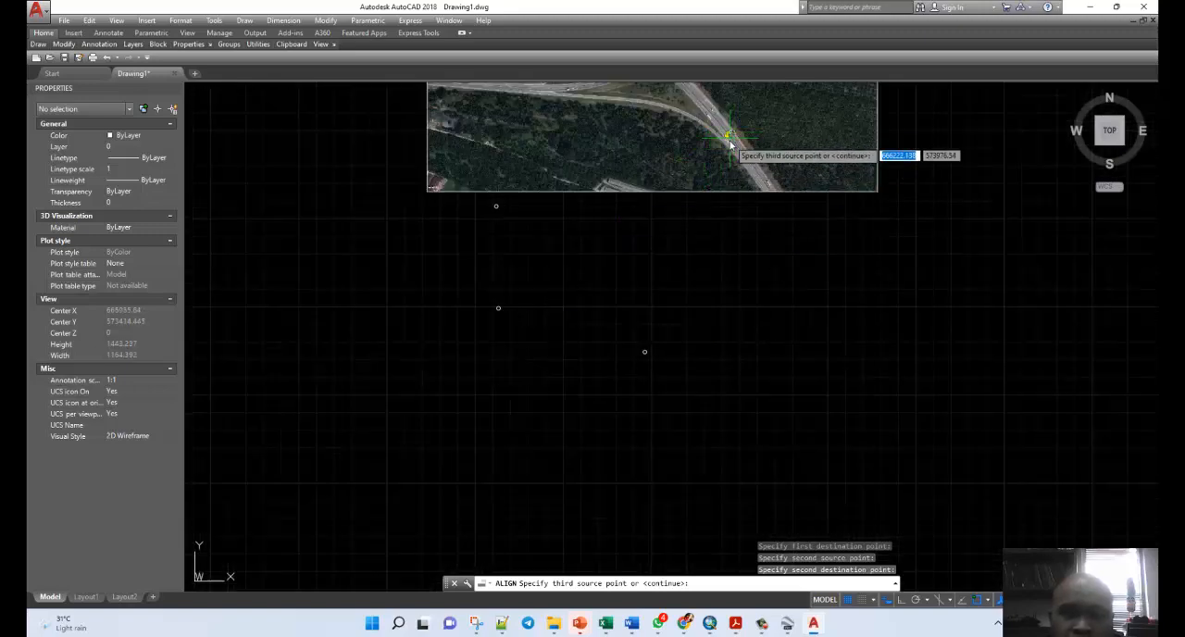
scroll(730, 141, up, 3)
scroll(720, 148, up, 4)
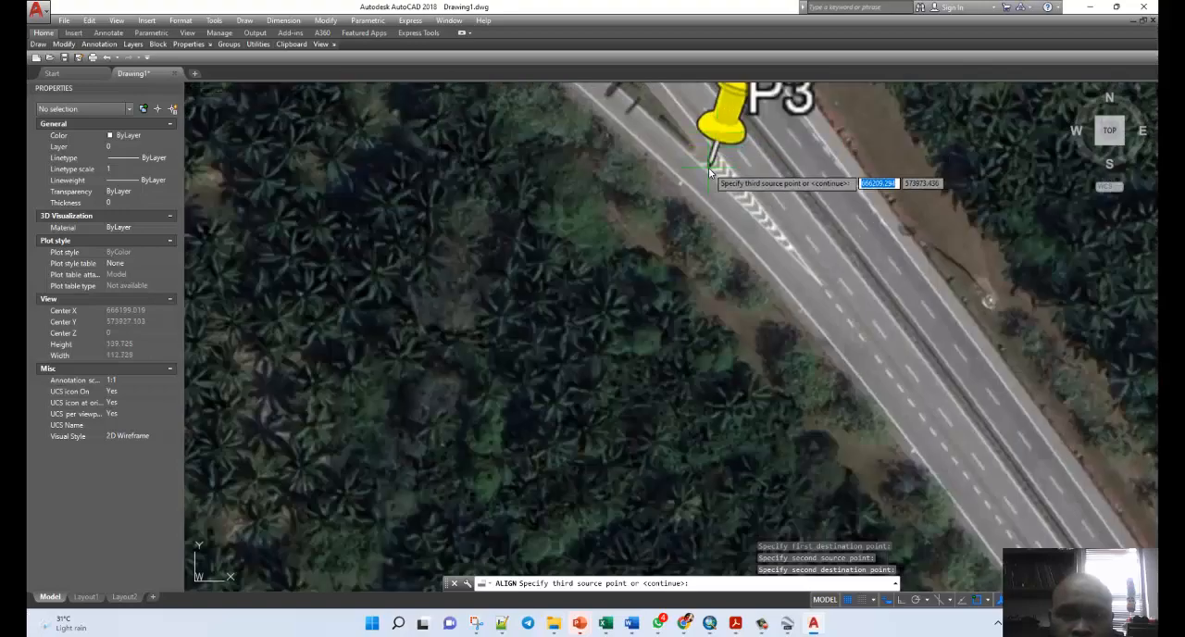
click(714, 168)
scroll(764, 194, down, 3)
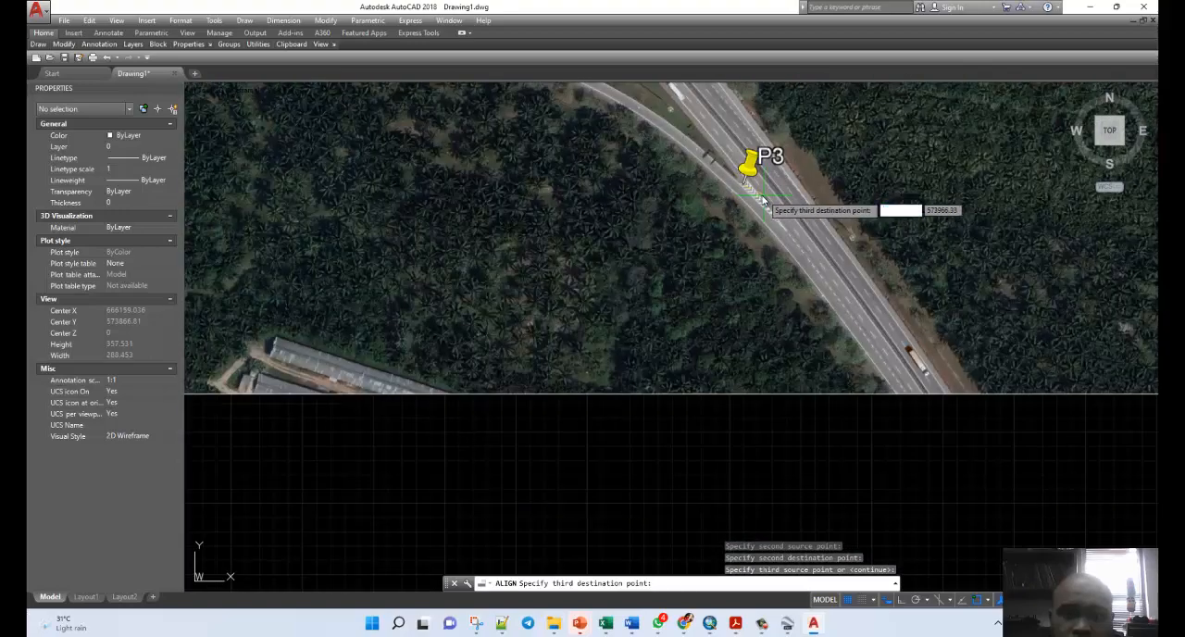
scroll(760, 199, down, 4)
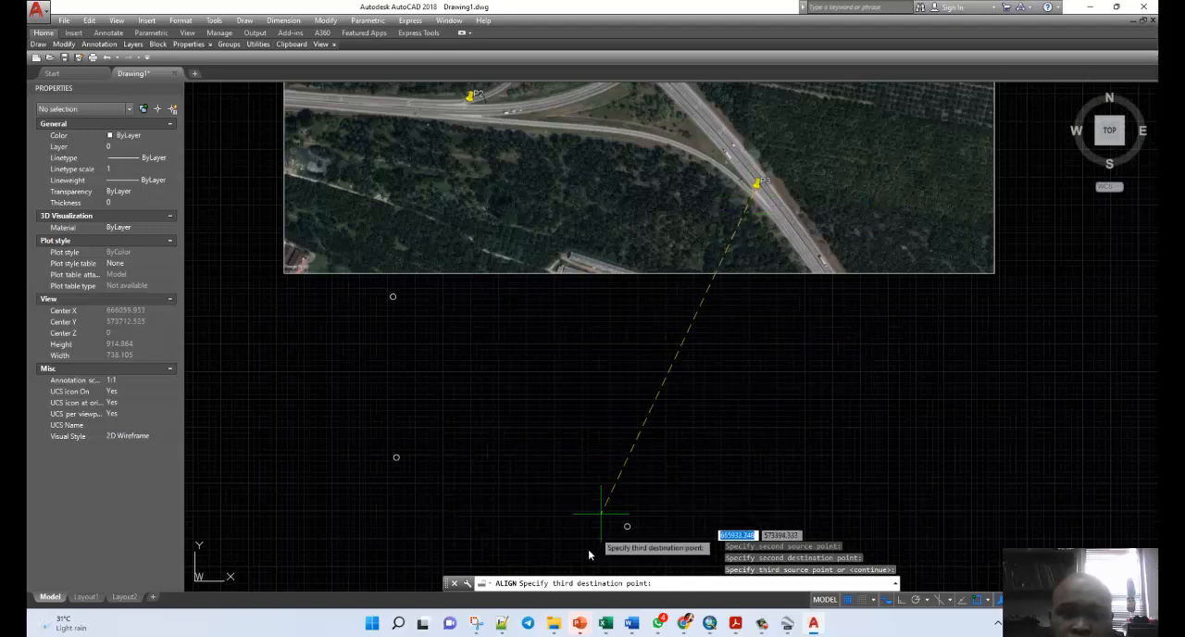
scroll(597, 551, up, 3)
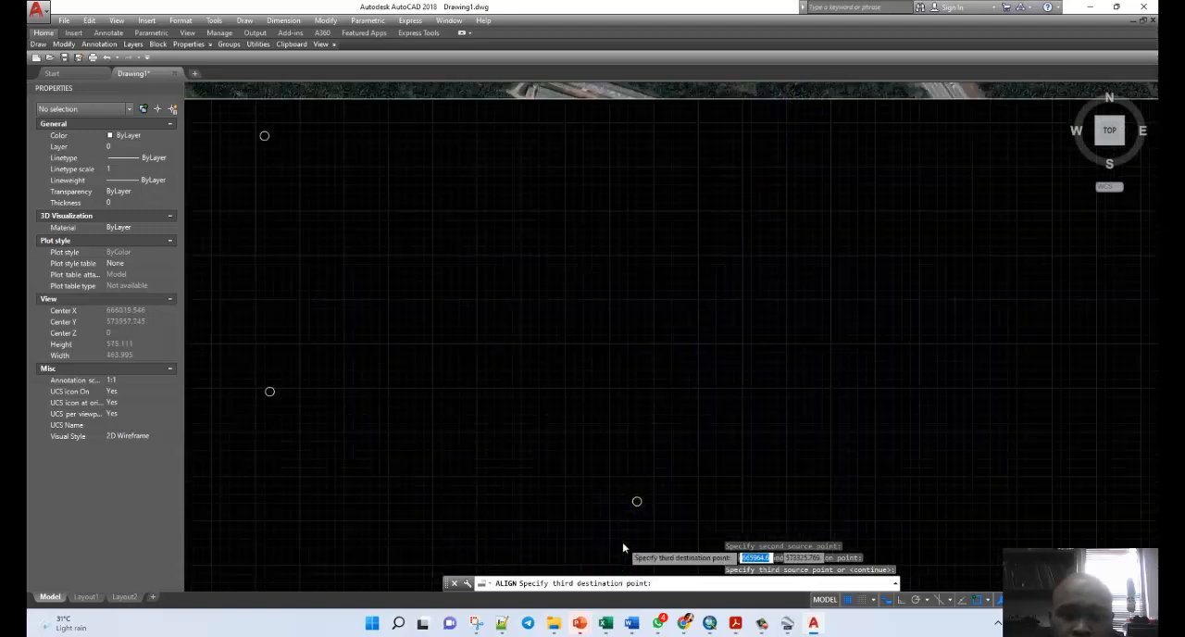
scroll(622, 548, up, 3)
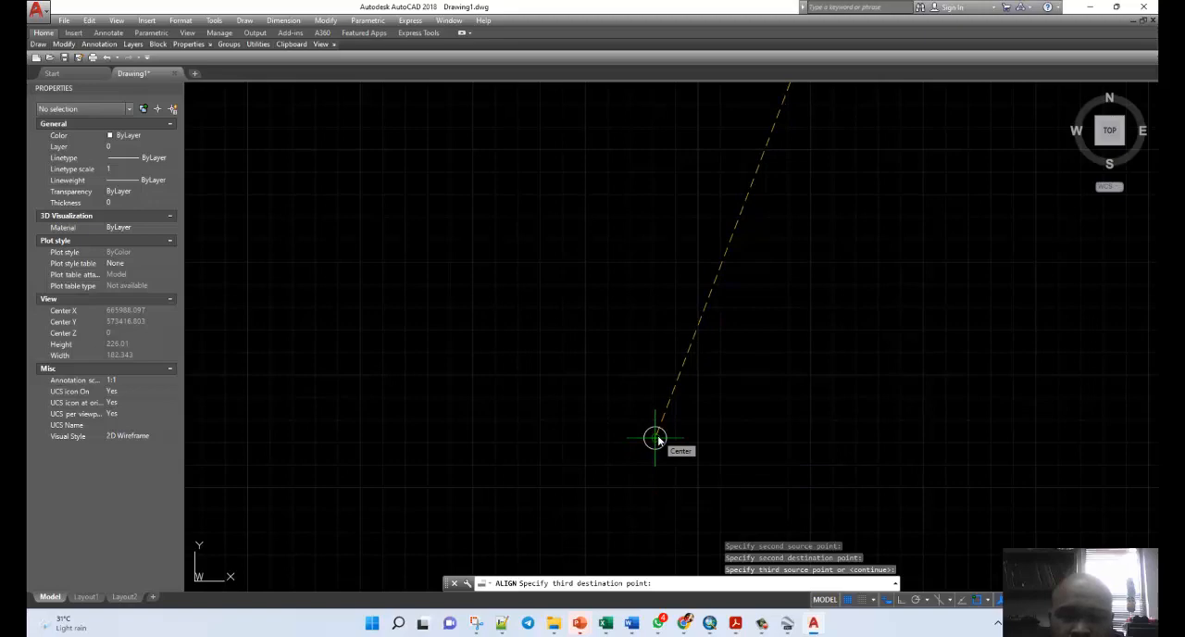
click(655, 439)
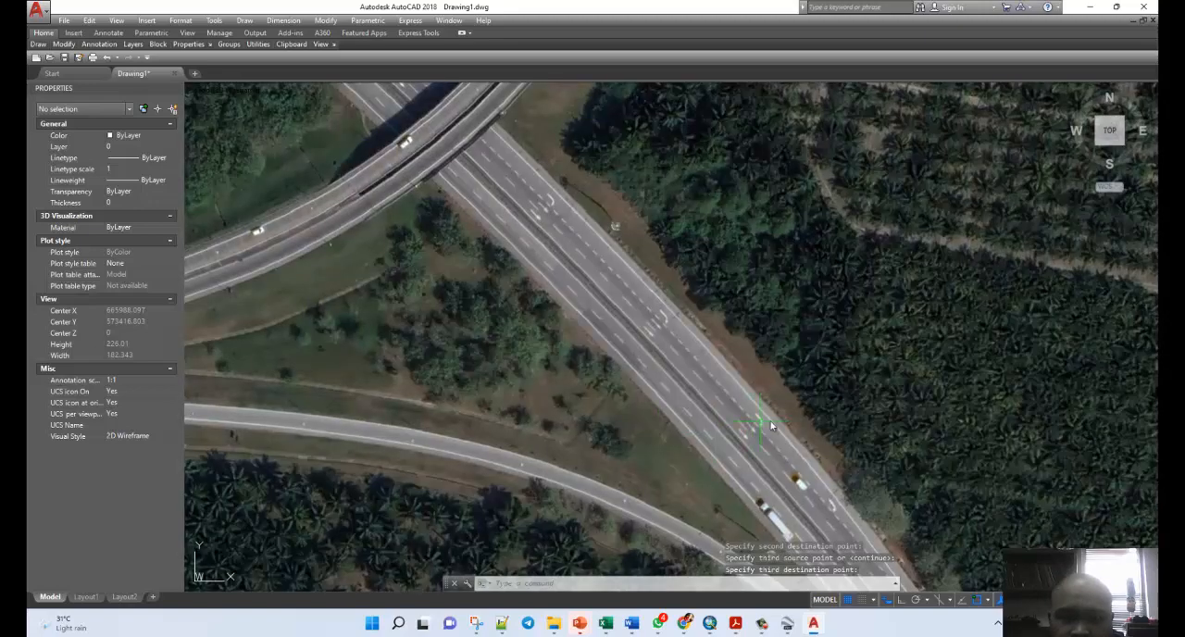
Send the aligned image to the back of the draw order, behind the three reference circles.
scroll(816, 417, down, 3)
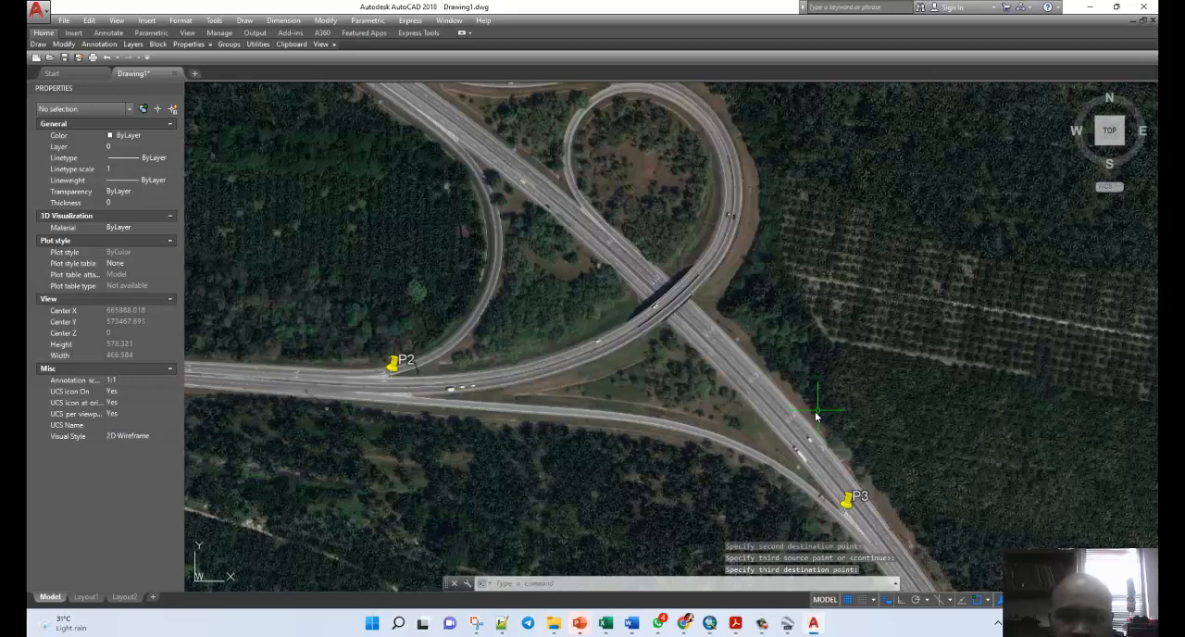
scroll(413, 393, down, 4)
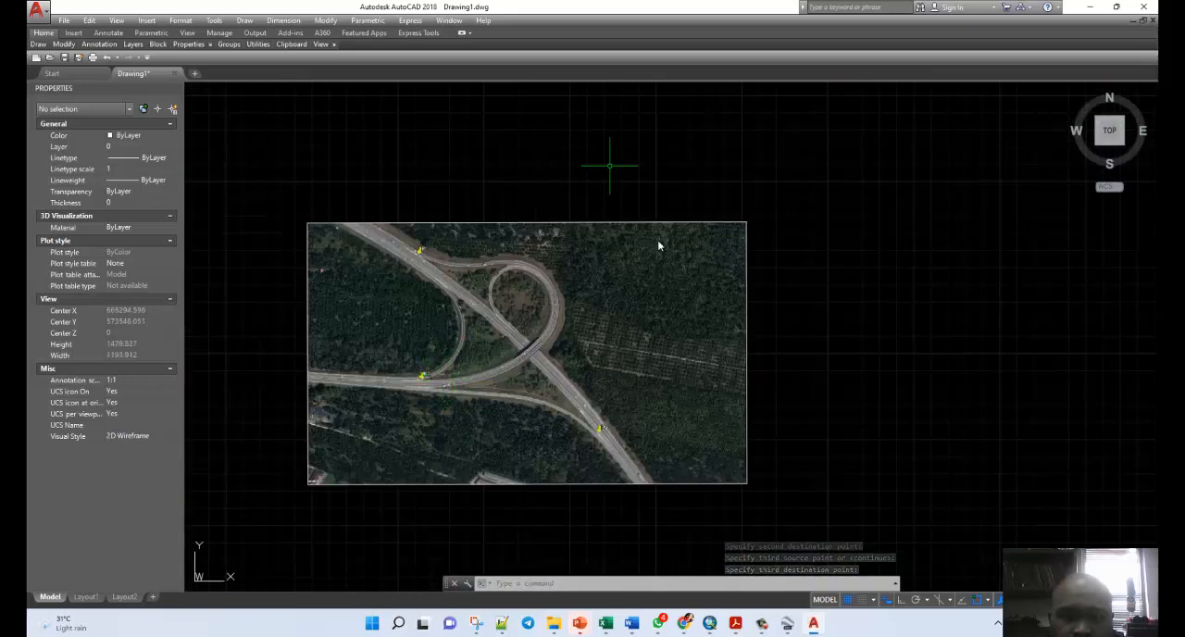
scroll(746, 301, down, 2)
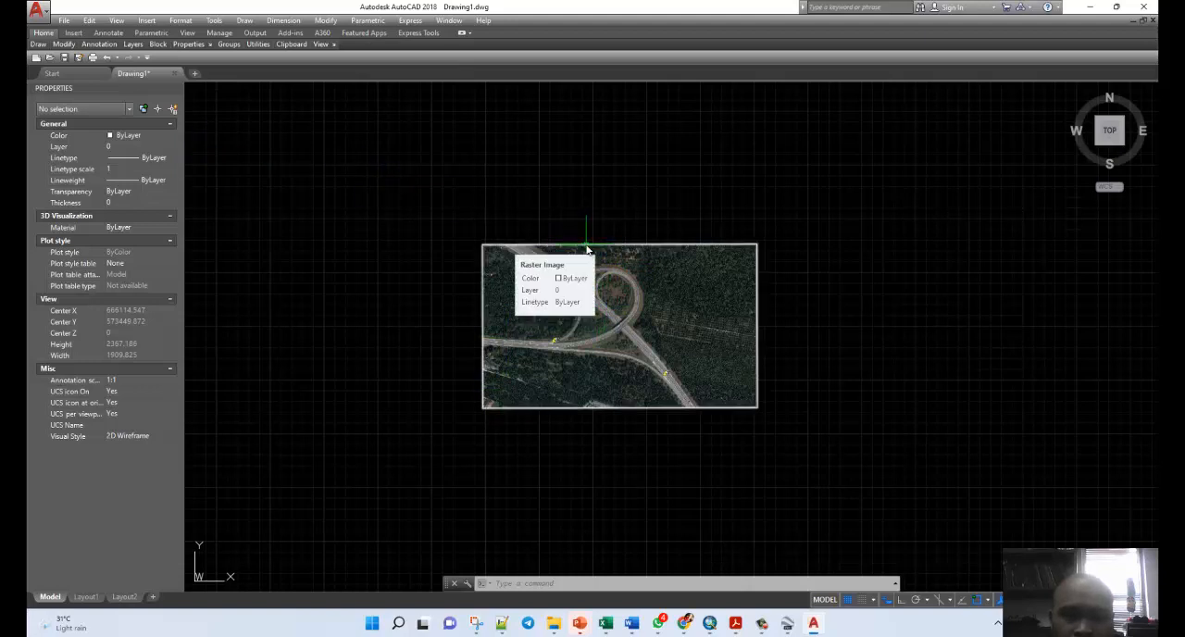
key(Escape)
key(Escape)
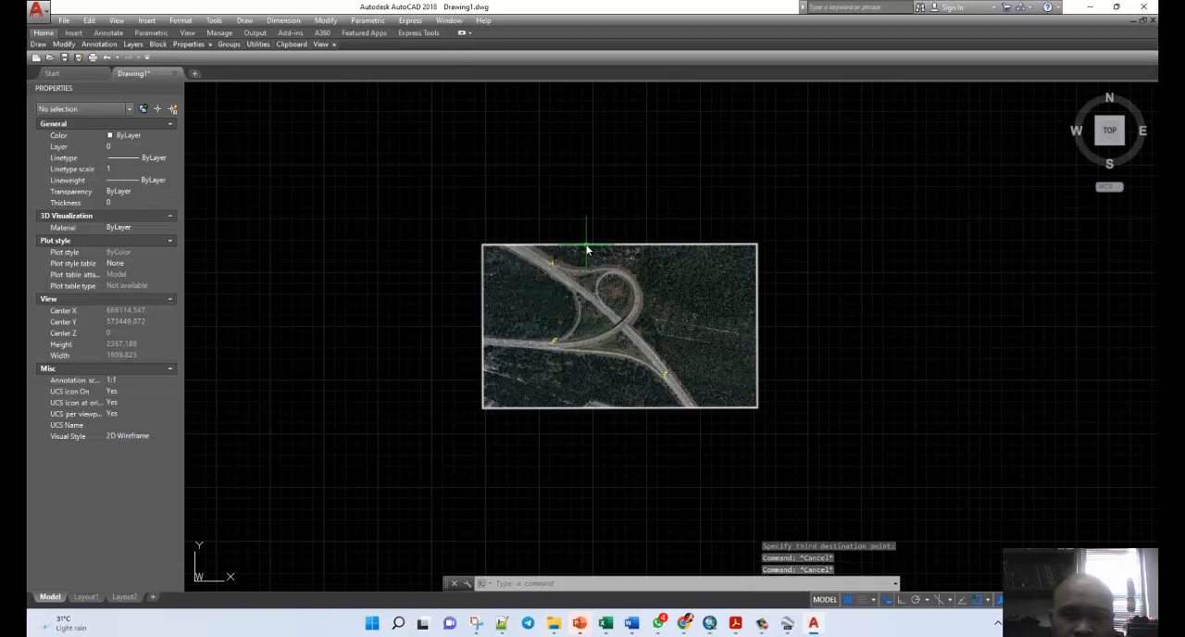
click(586, 246)
right_click(586, 248)
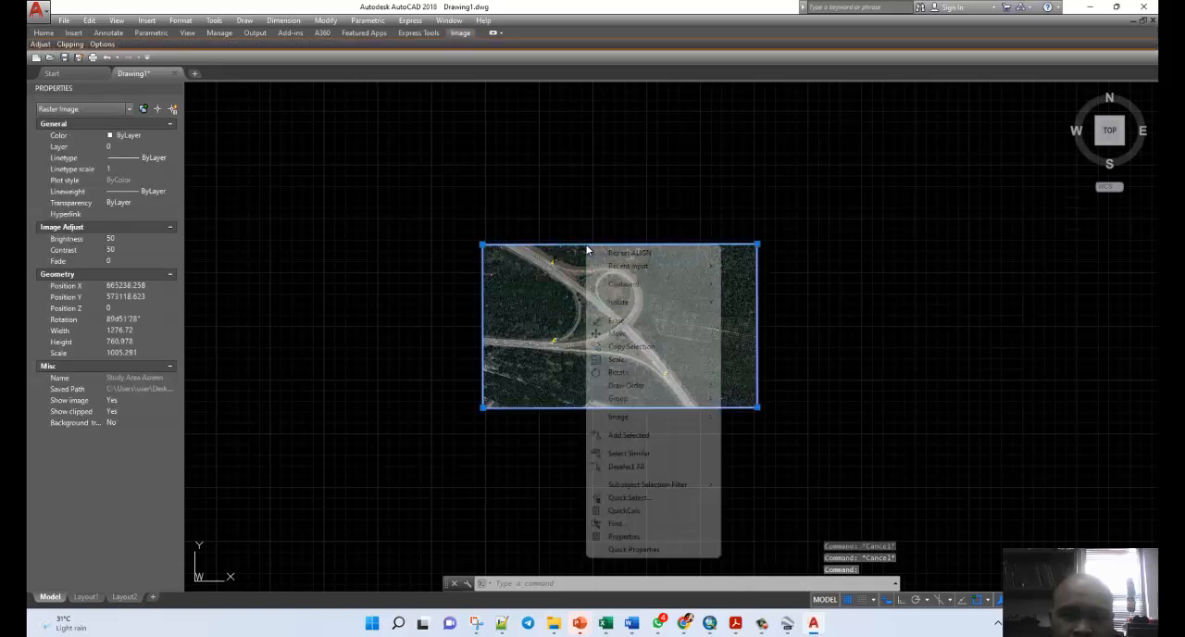
mouse_move(670, 388)
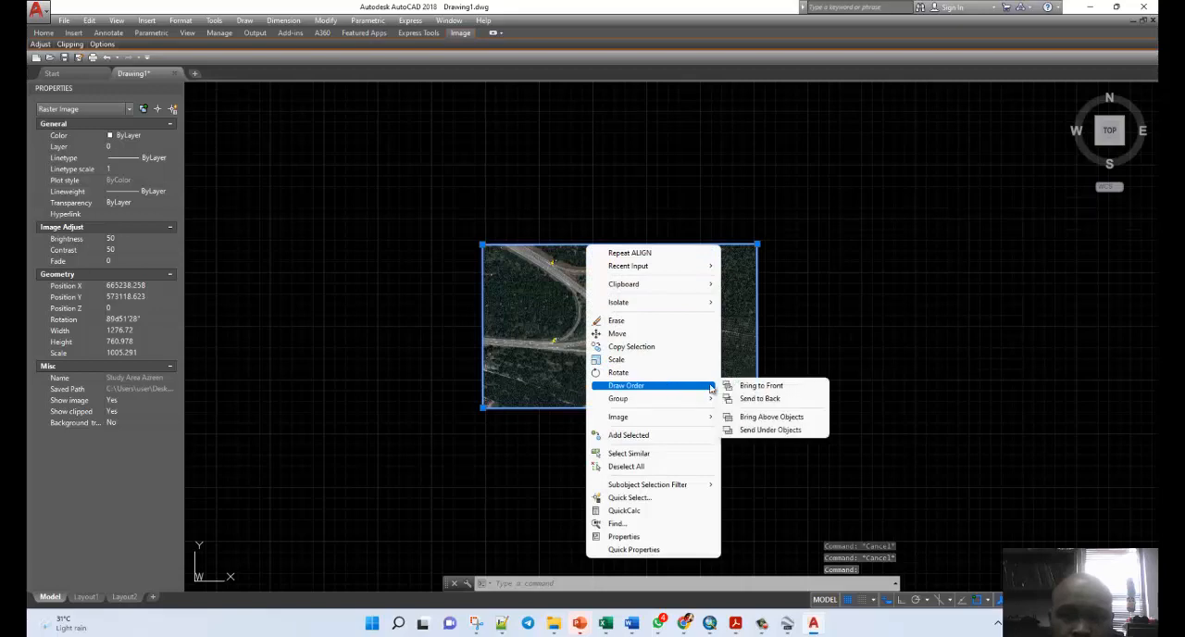
click(752, 399)
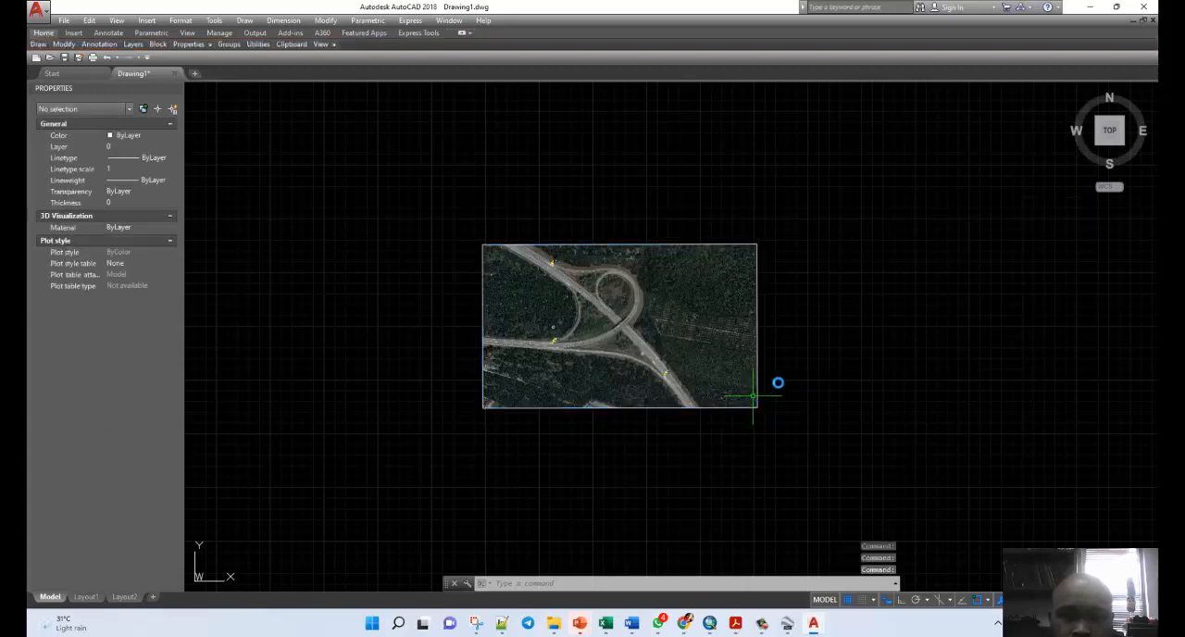
Move the image by its upper-left corner to an empty area up and to the right, clear of the three reference circles.
scroll(536, 297, up, 4)
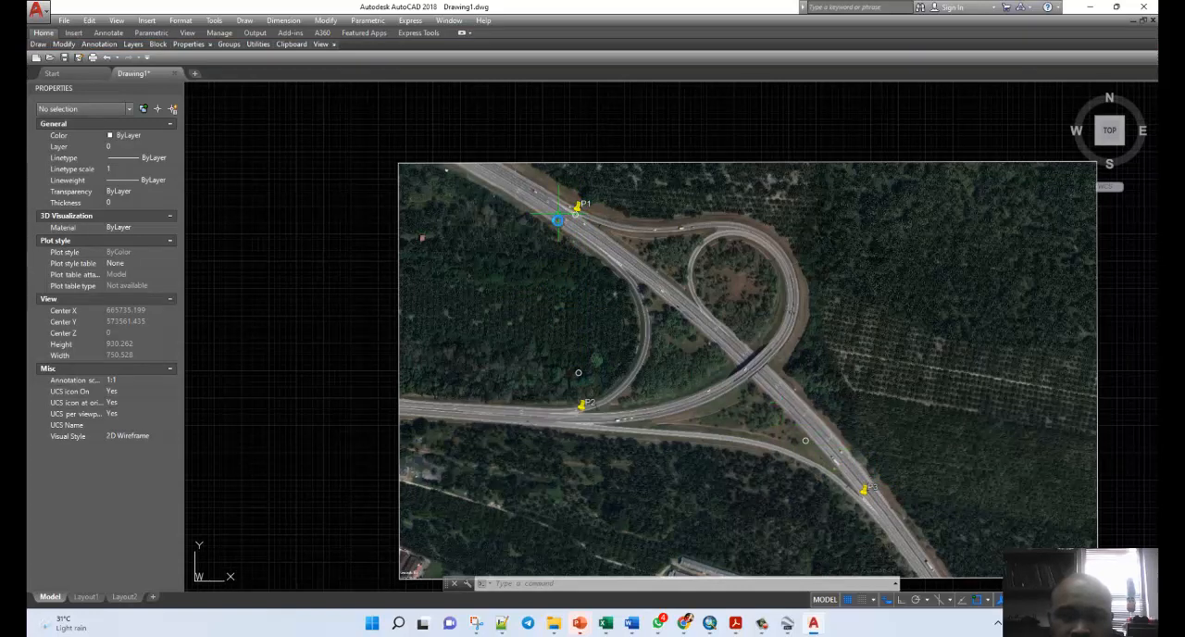
scroll(547, 265, down, 1)
scroll(557, 263, down, 1)
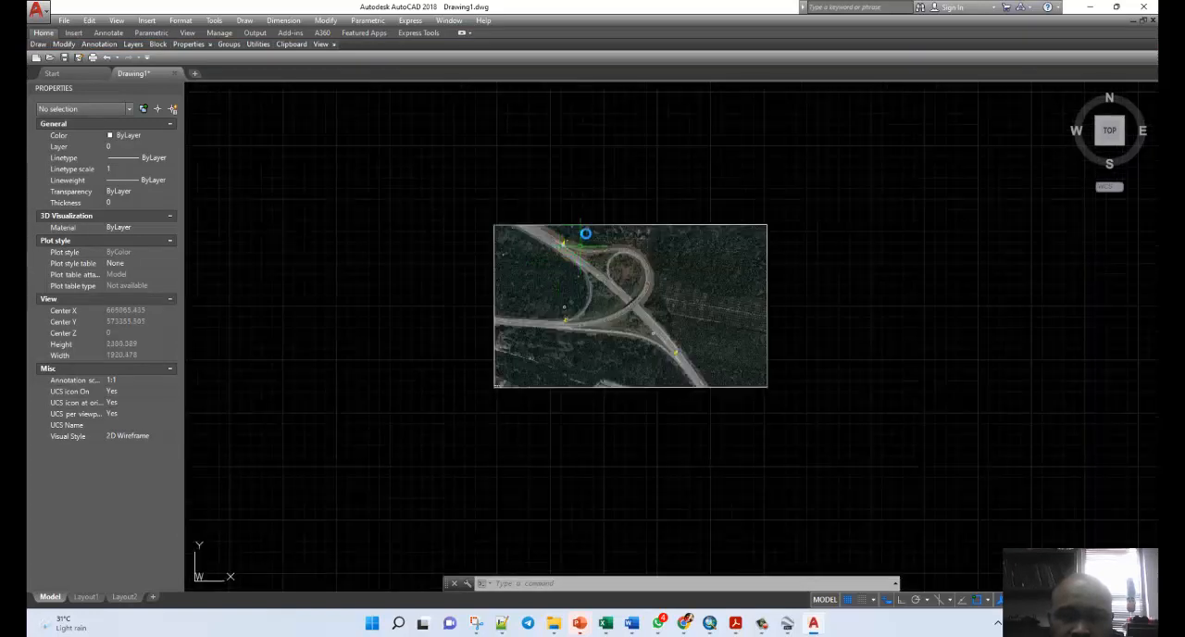
click(589, 224)
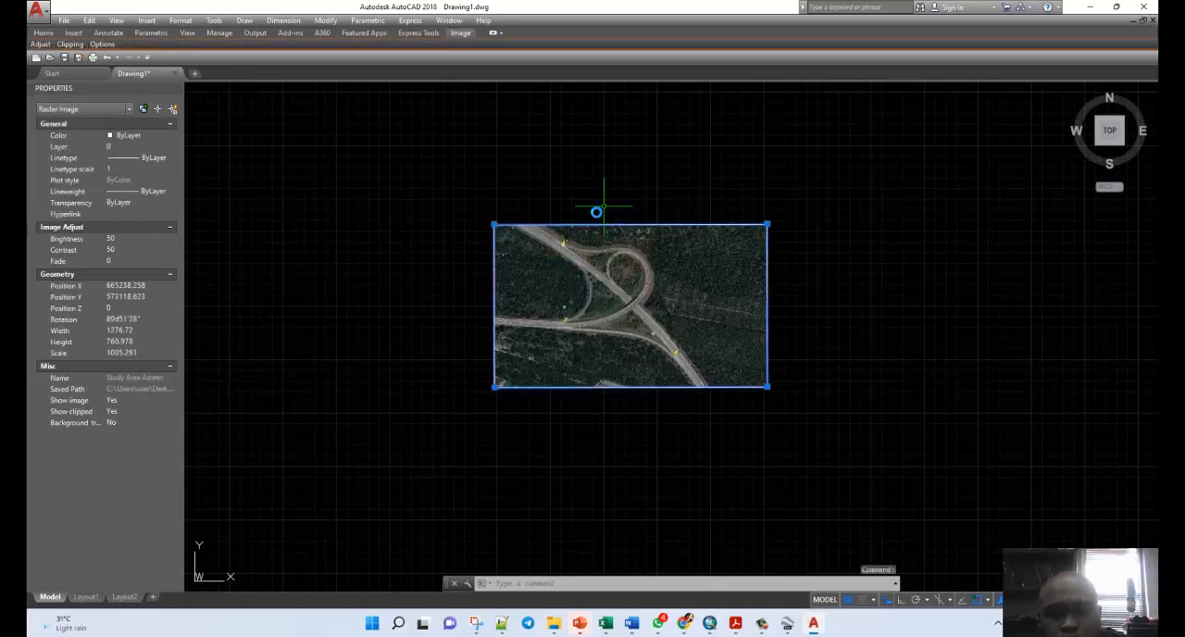
text(m)
key(Return)
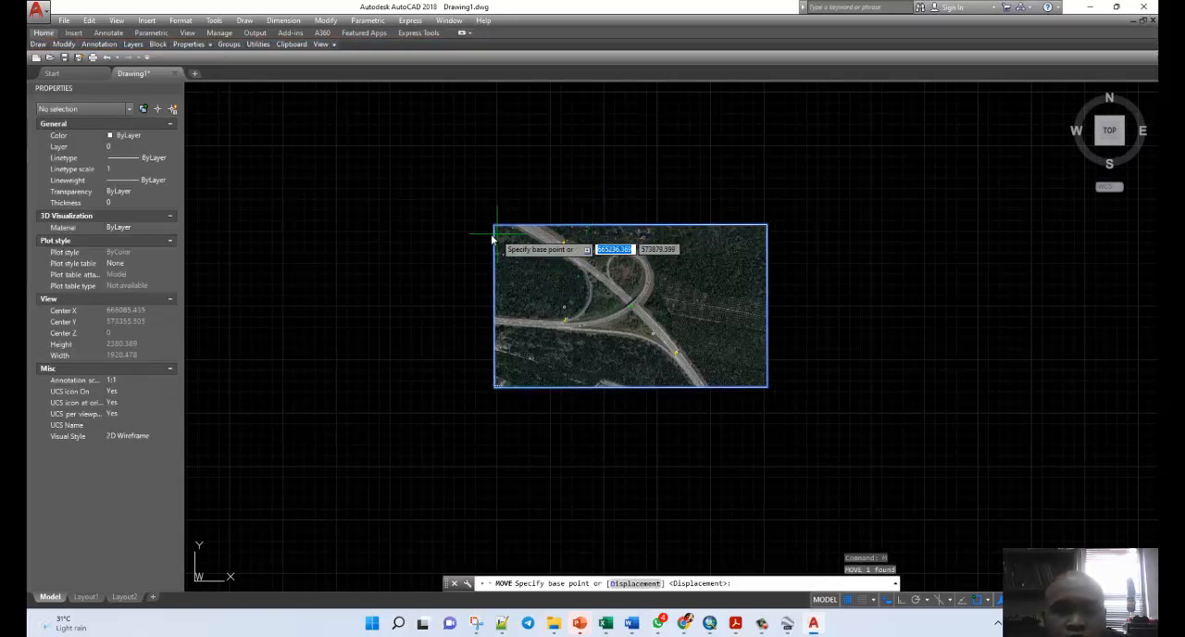
click(495, 225)
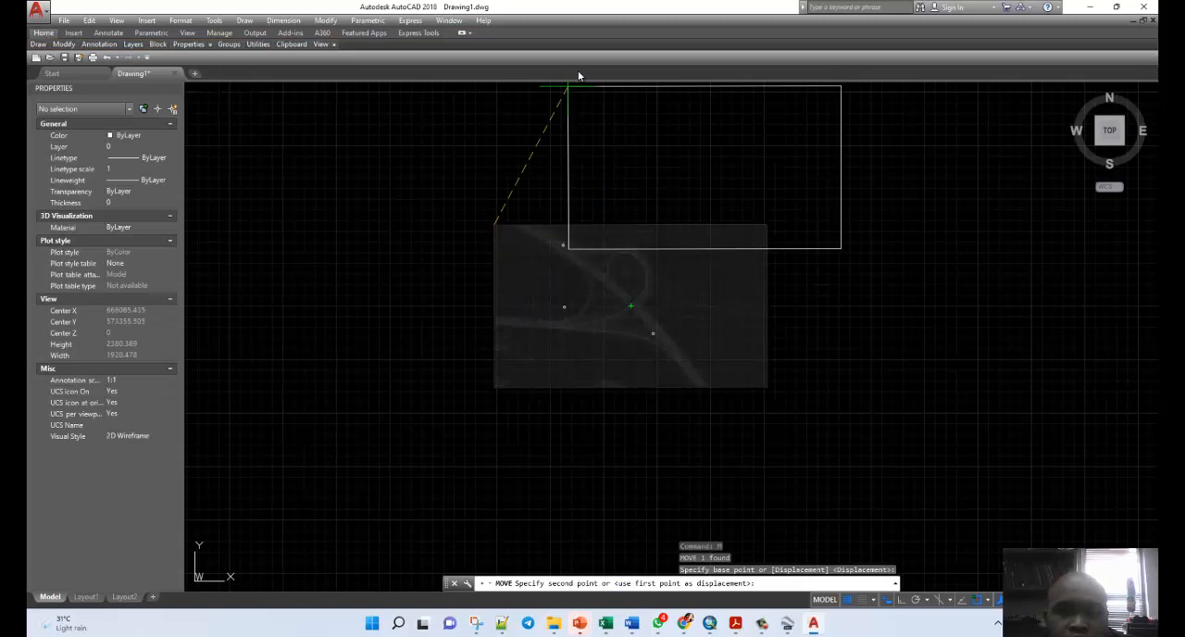
click(630, 123)
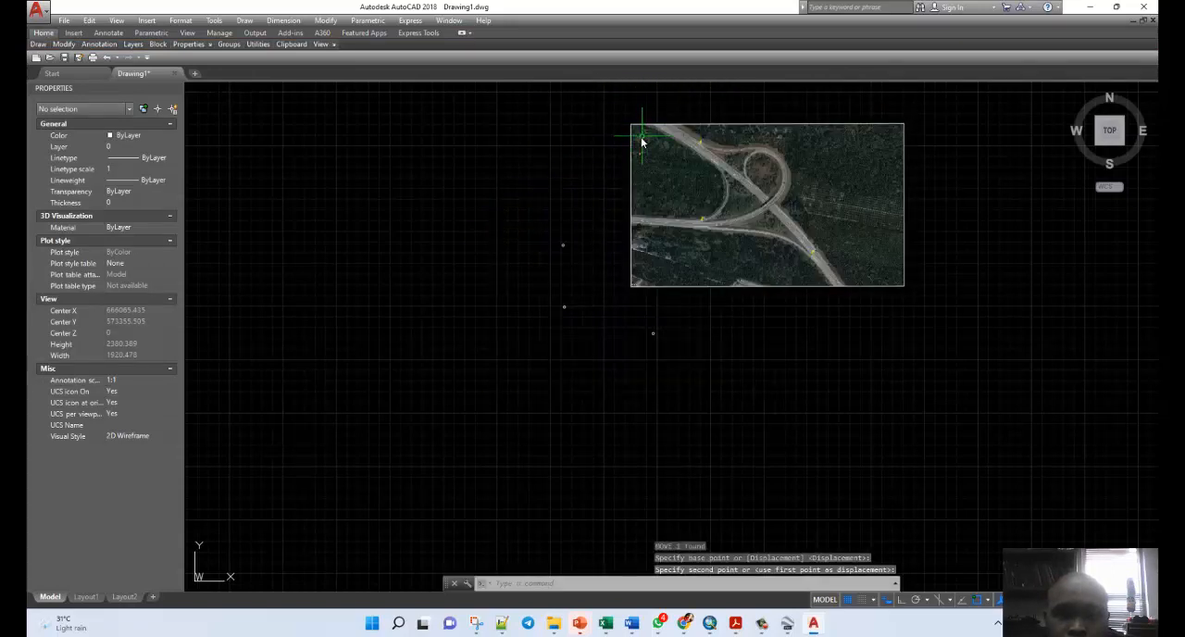
key(Escape)
key(Escape)
key(Escape)
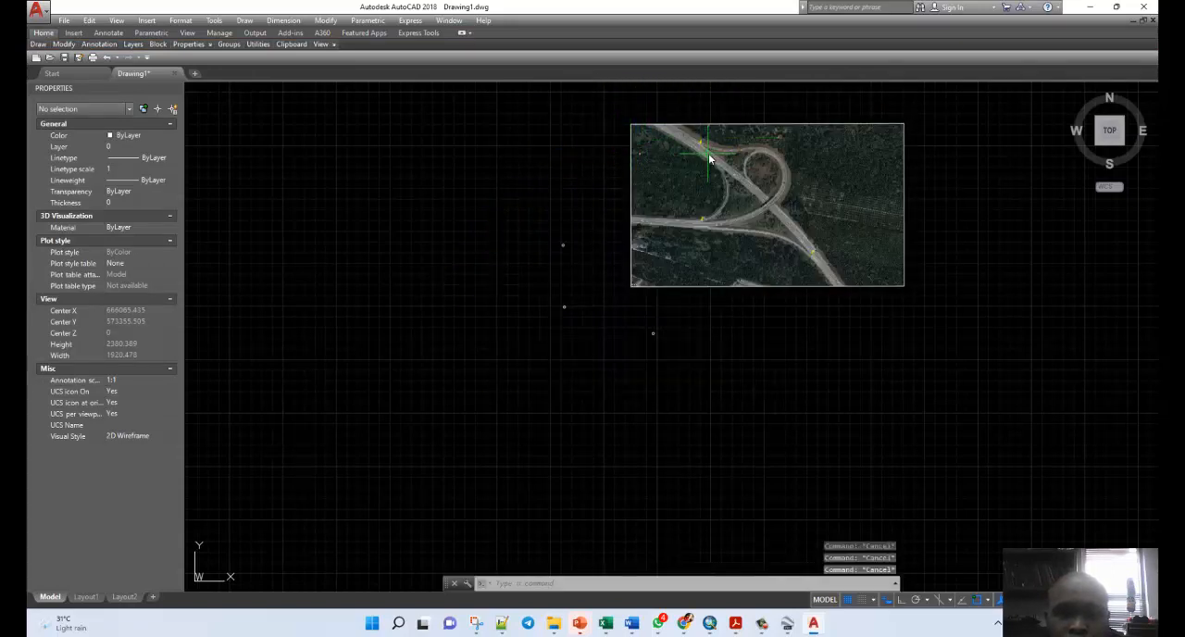
Align the moved image, taking the tip of the P1 placemark pin as the first source point.
scroll(710, 160, up, 2)
scroll(710, 160, up, 2)
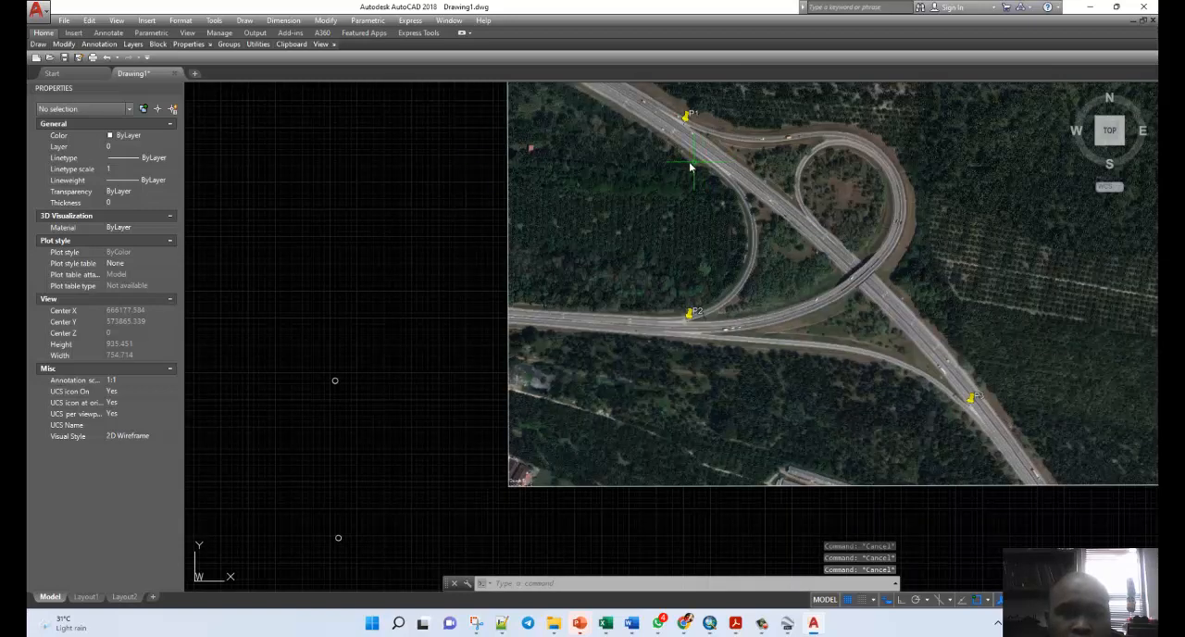
text(ali)
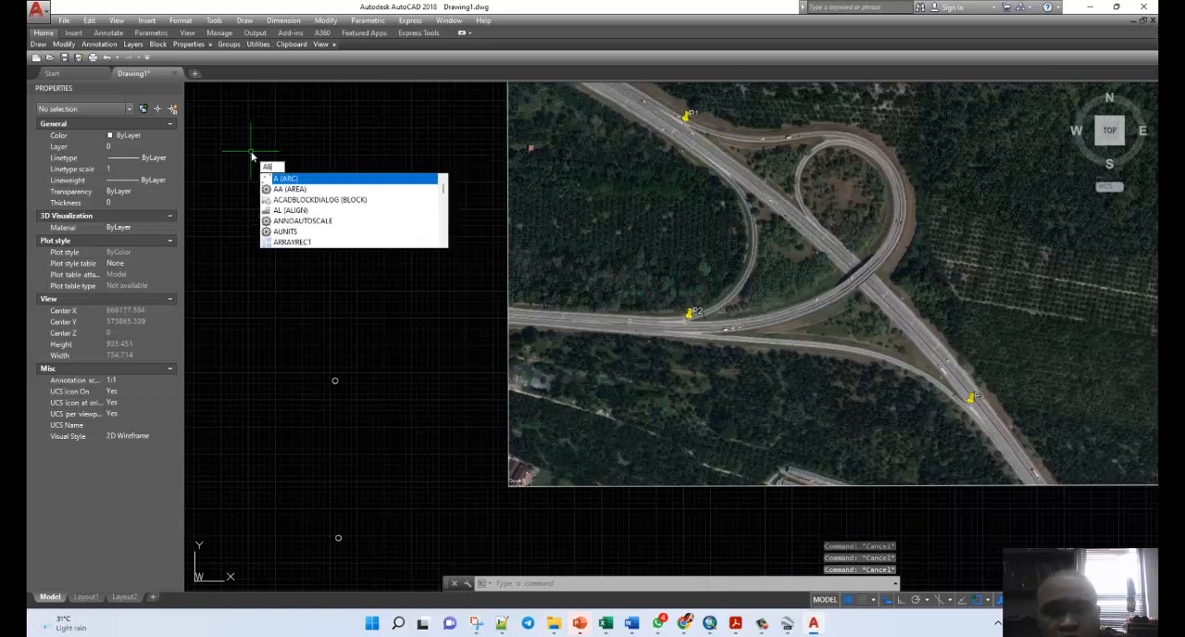
click(287, 189)
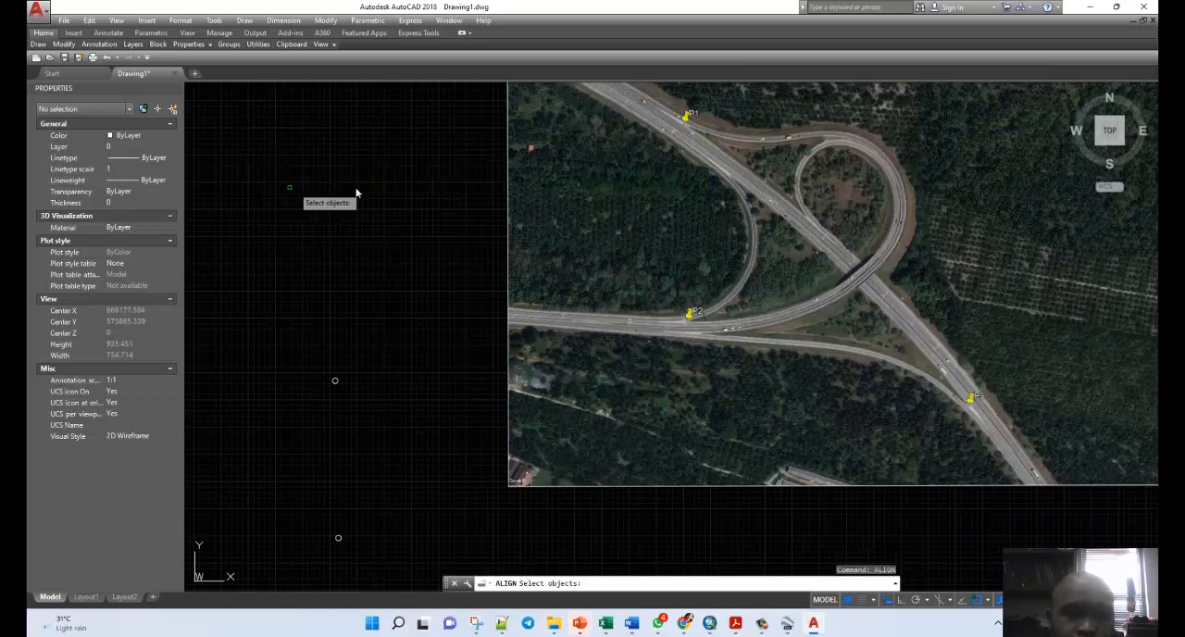
click(507, 201)
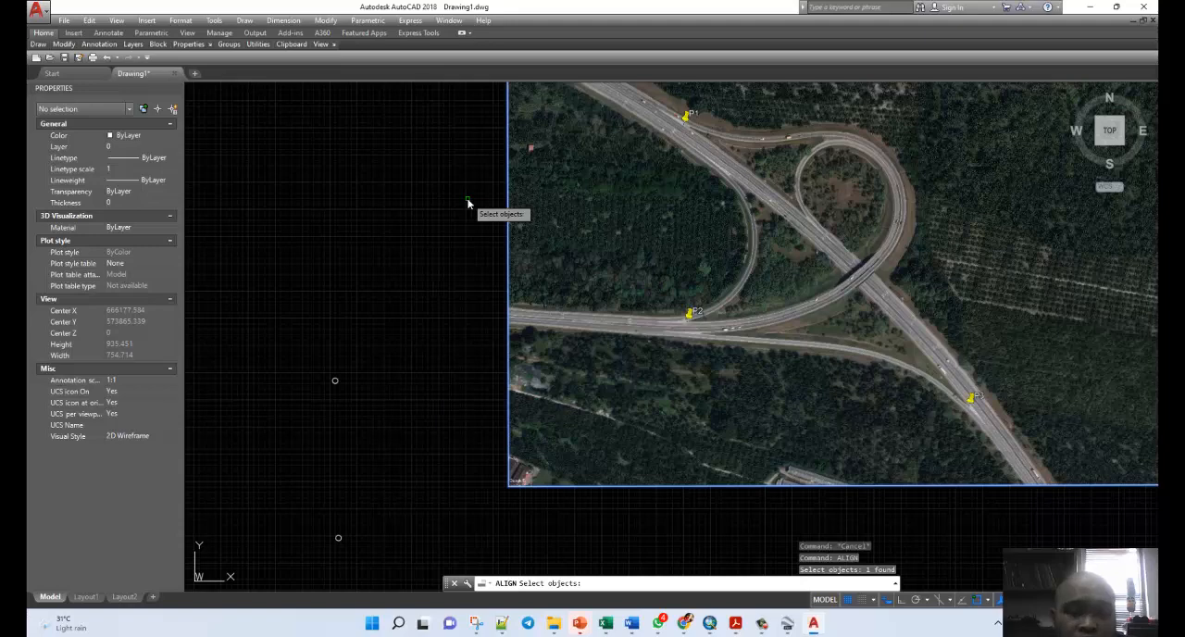
key(Return)
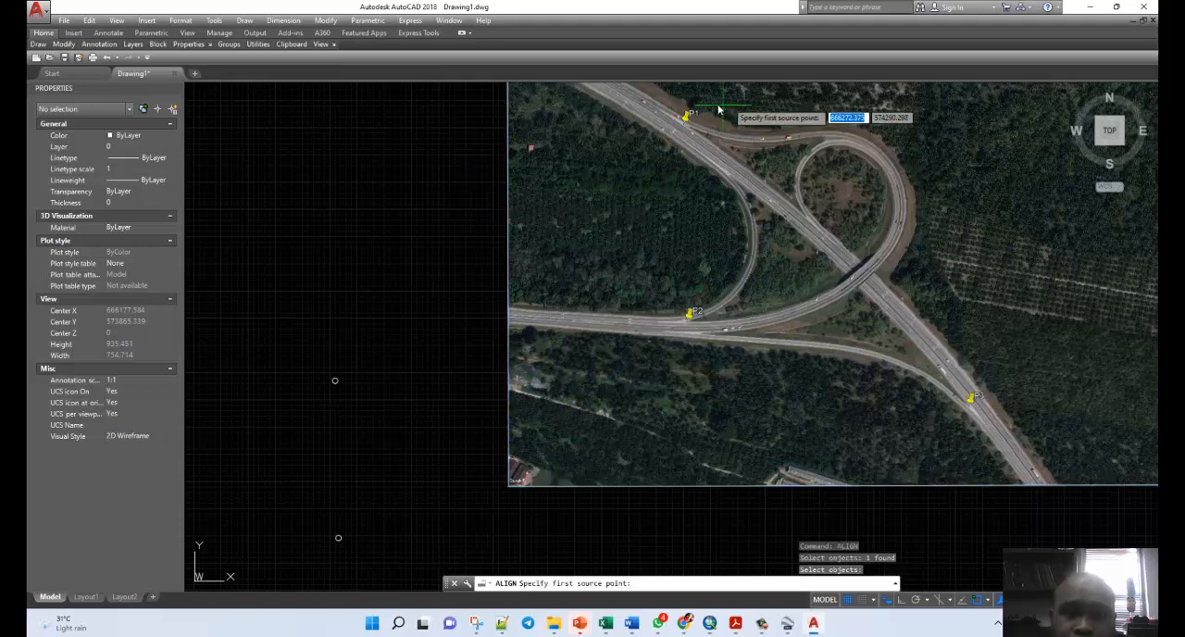
scroll(718, 110, up, 10)
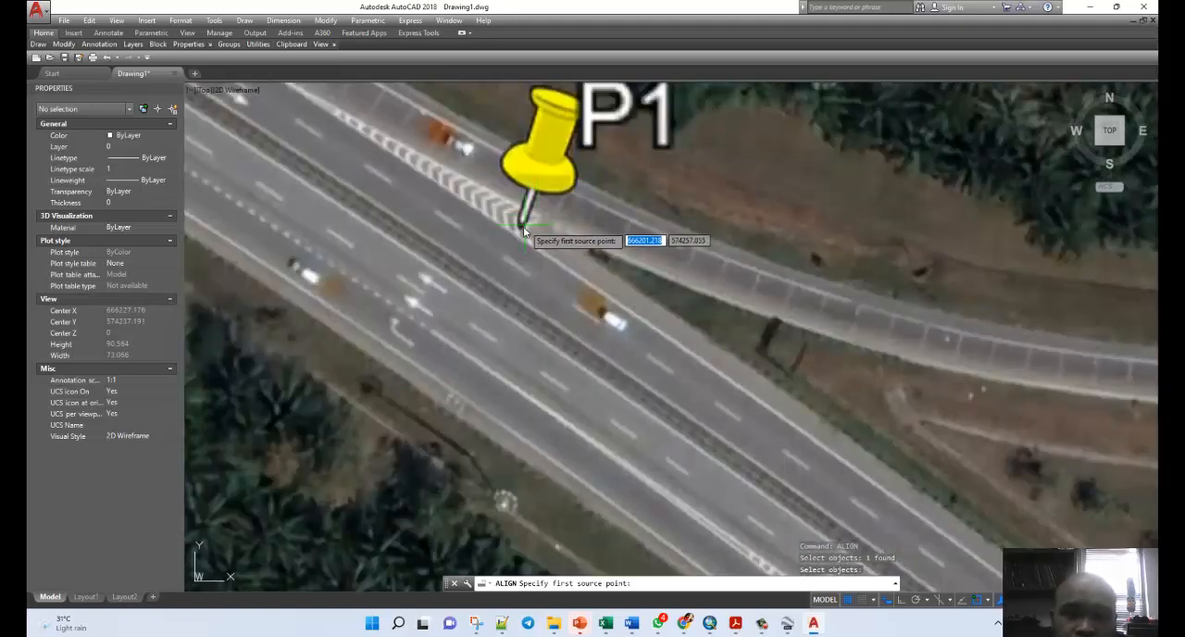
scroll(523, 232, down, 2)
click(523, 231)
Set the centre of P1's reference circle as the destination for the P1 pin tip.
scroll(787, 157, down, 3)
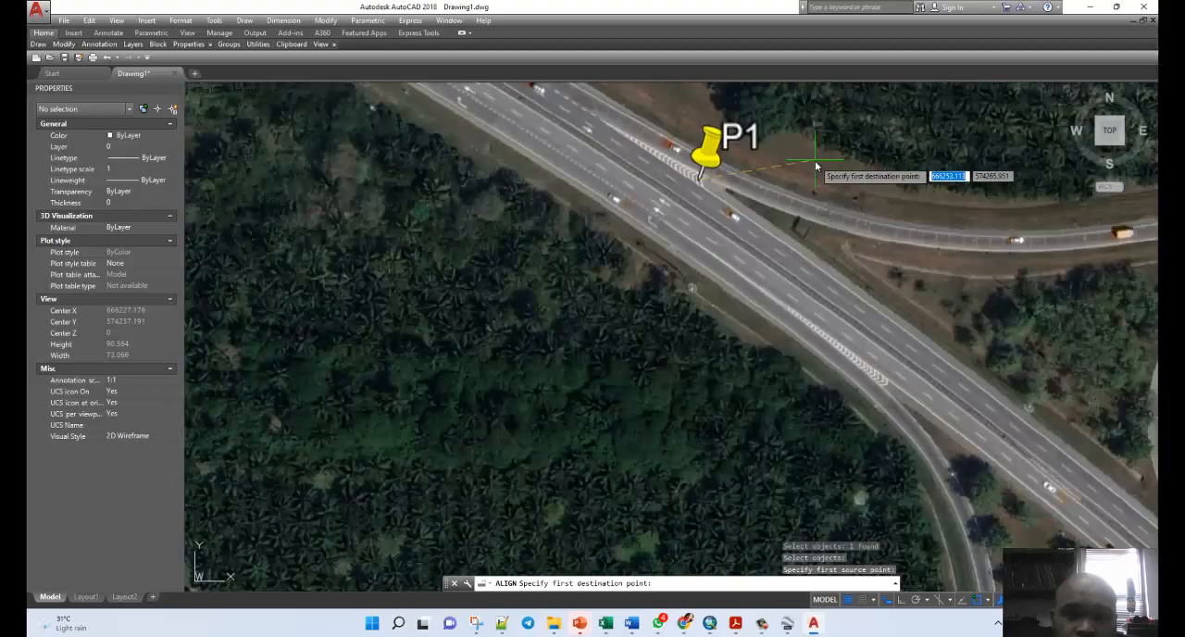
scroll(518, 288, down, 3)
scroll(518, 378, down, 4)
scroll(556, 352, up, 2)
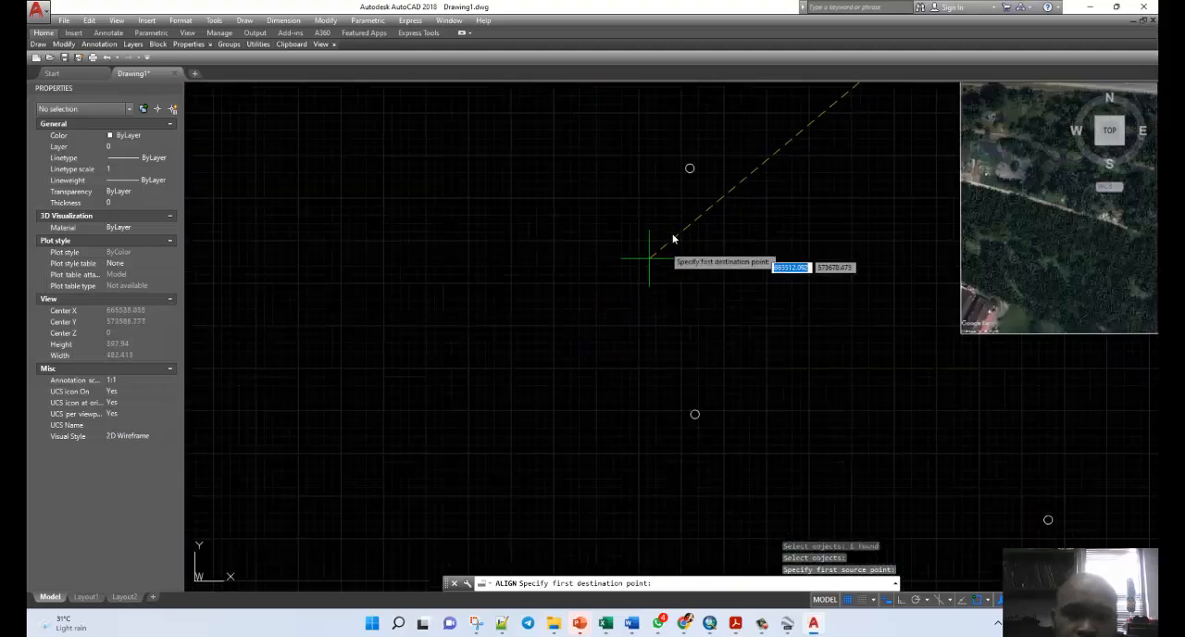
click(689, 169)
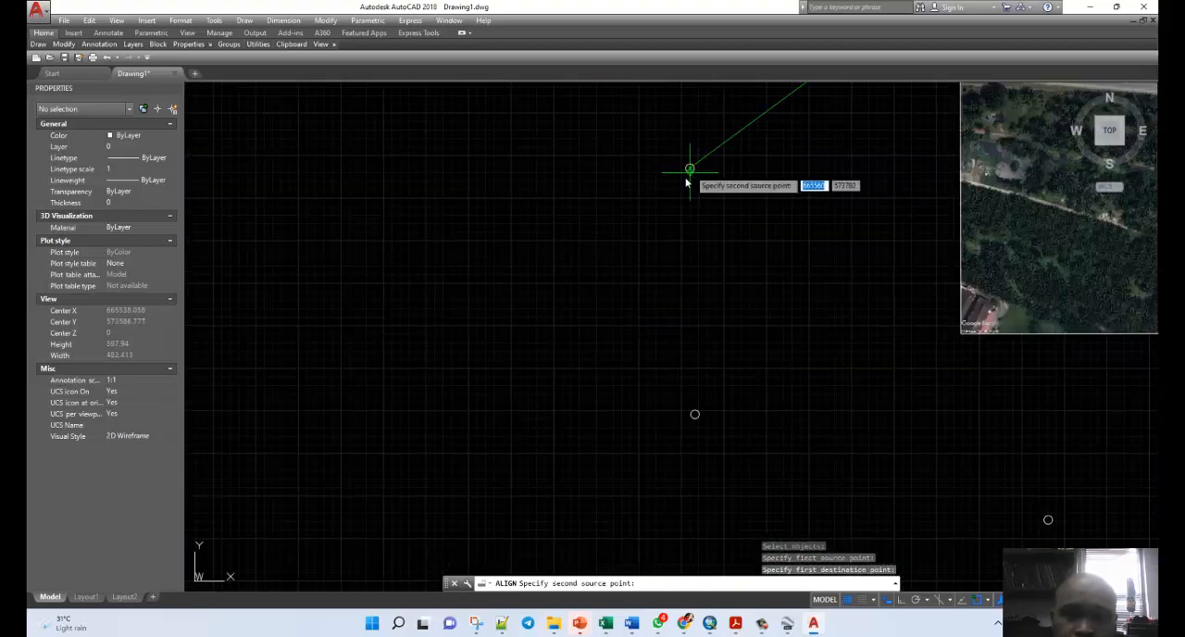
Match the tip of the P2 placemark pin to the centre of P2's reference circle as the second point pair.
scroll(474, 287, down, 5)
scroll(653, 230, up, 5)
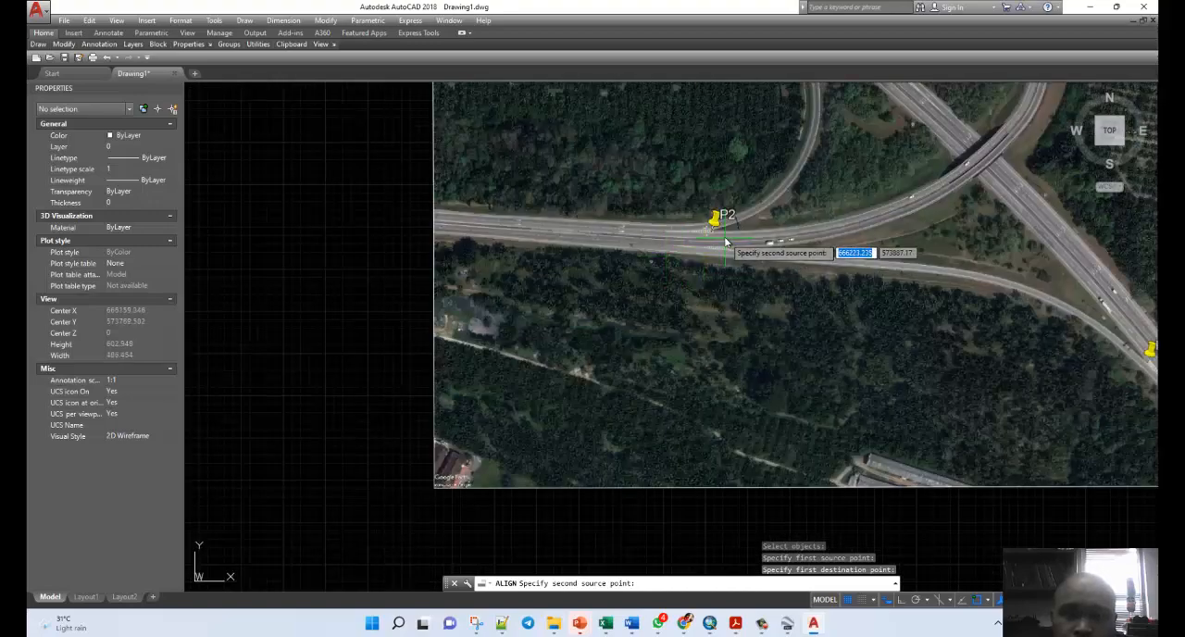
scroll(725, 242, up, 4)
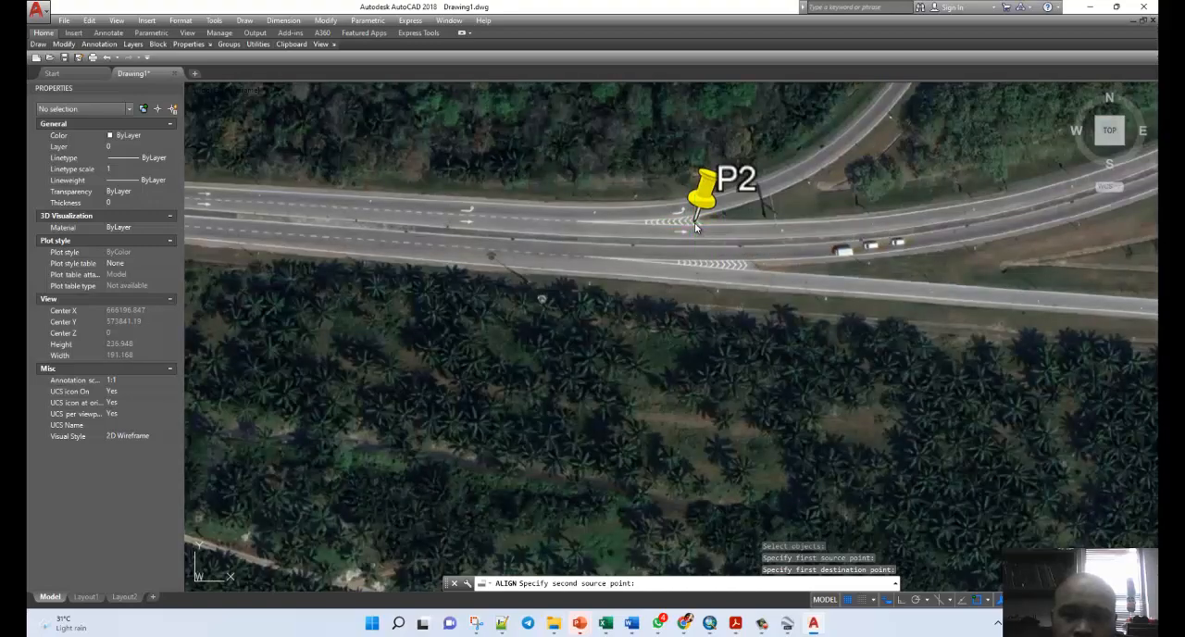
click(696, 228)
scroll(578, 225, down, 6)
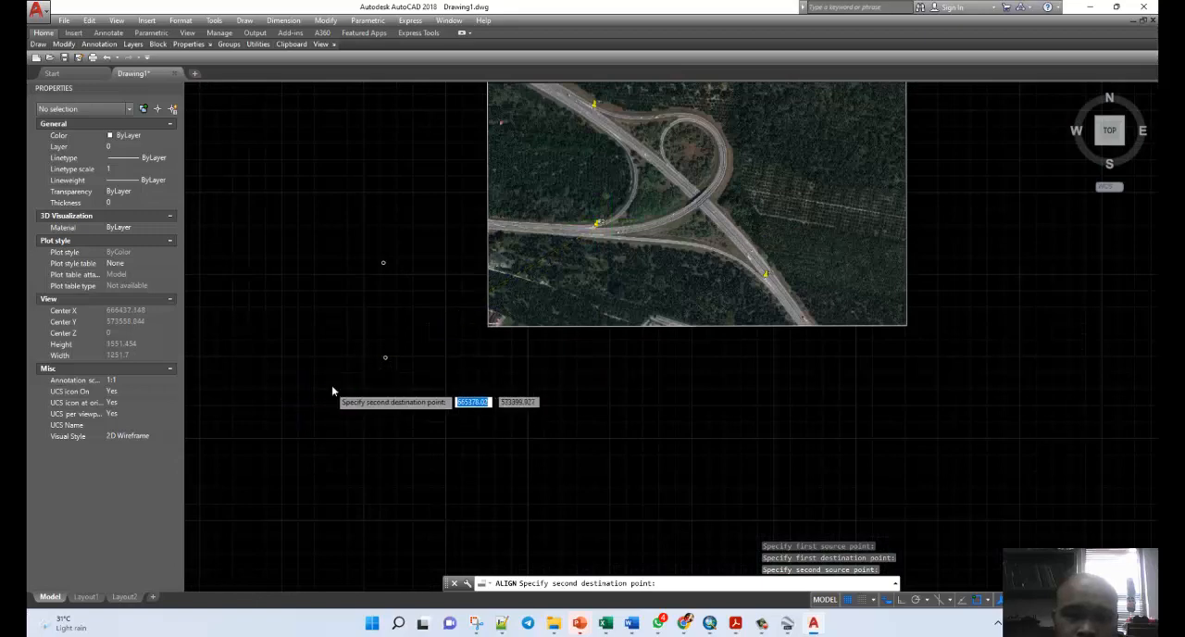
scroll(347, 375, up, 6)
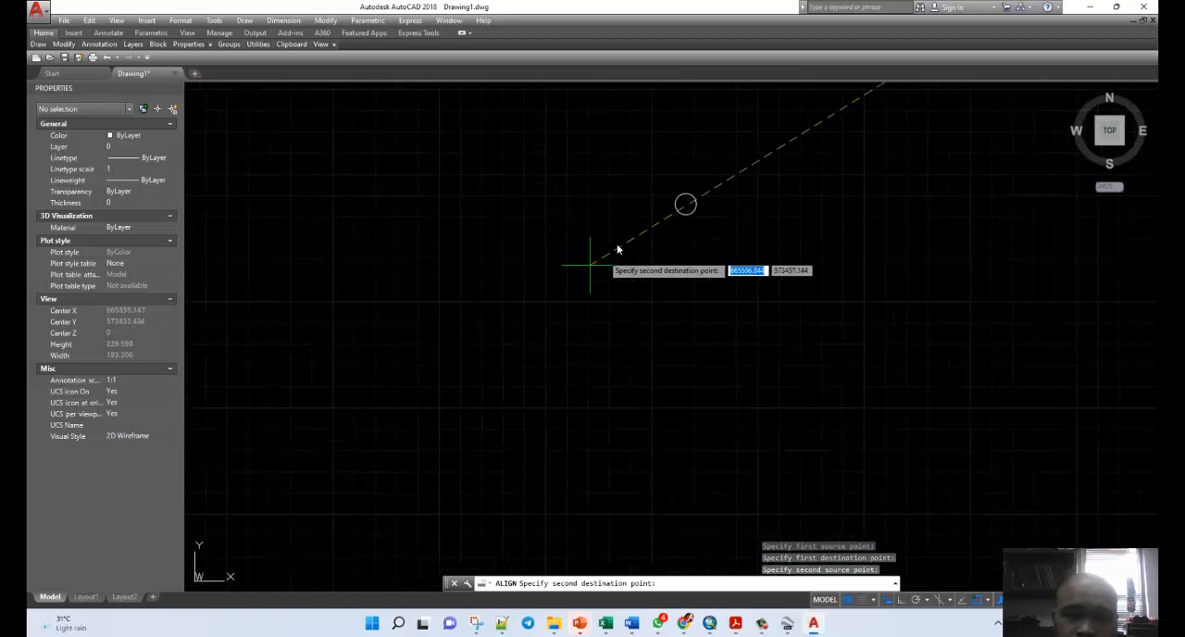
click(685, 204)
Match the tip of the P3 placemark pin to the centre of P3's reference circle as the third point pair, finishing the alignment.
scroll(362, 250, down, 4)
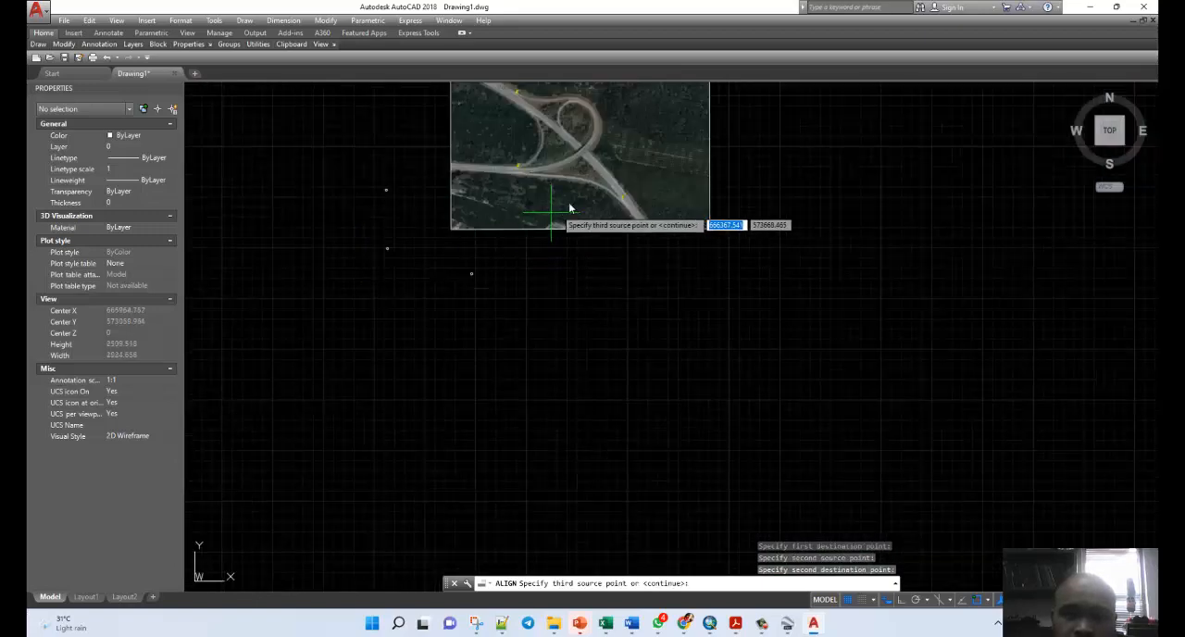
scroll(570, 209, up, 10)
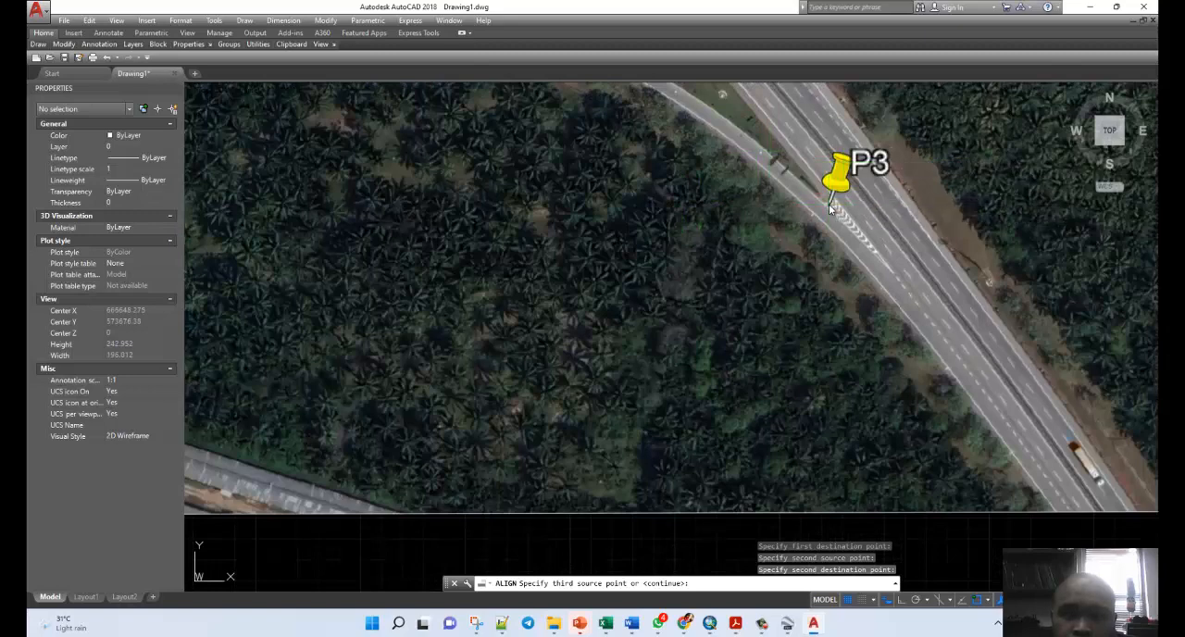
click(829, 205)
scroll(648, 232, down, 8)
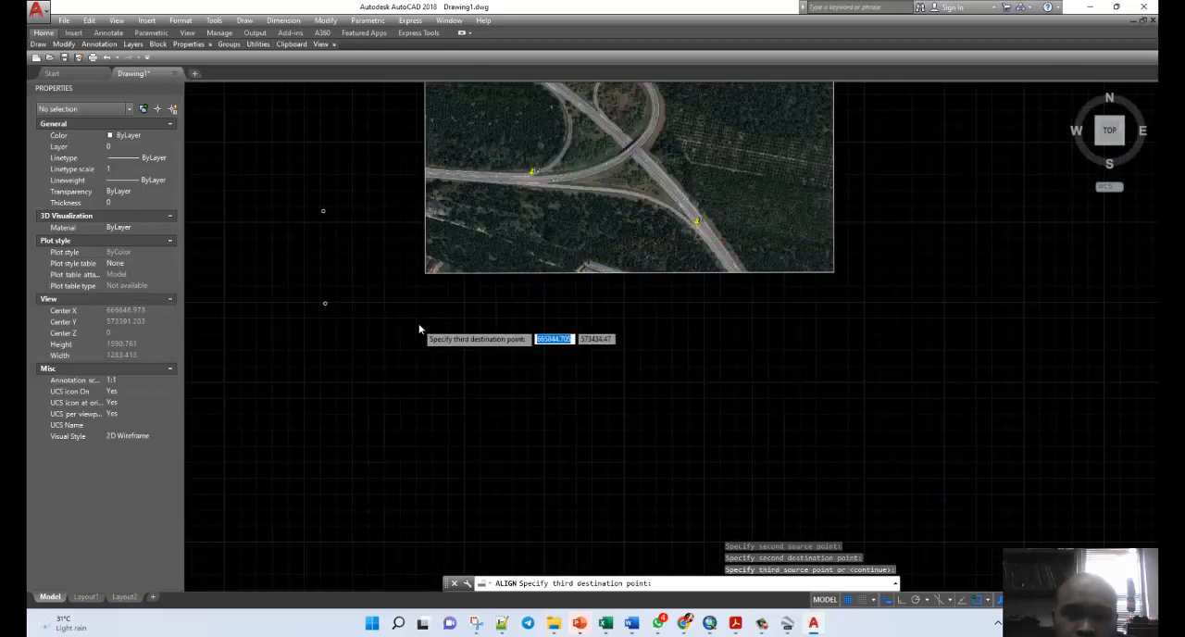
scroll(418, 328, up, 6)
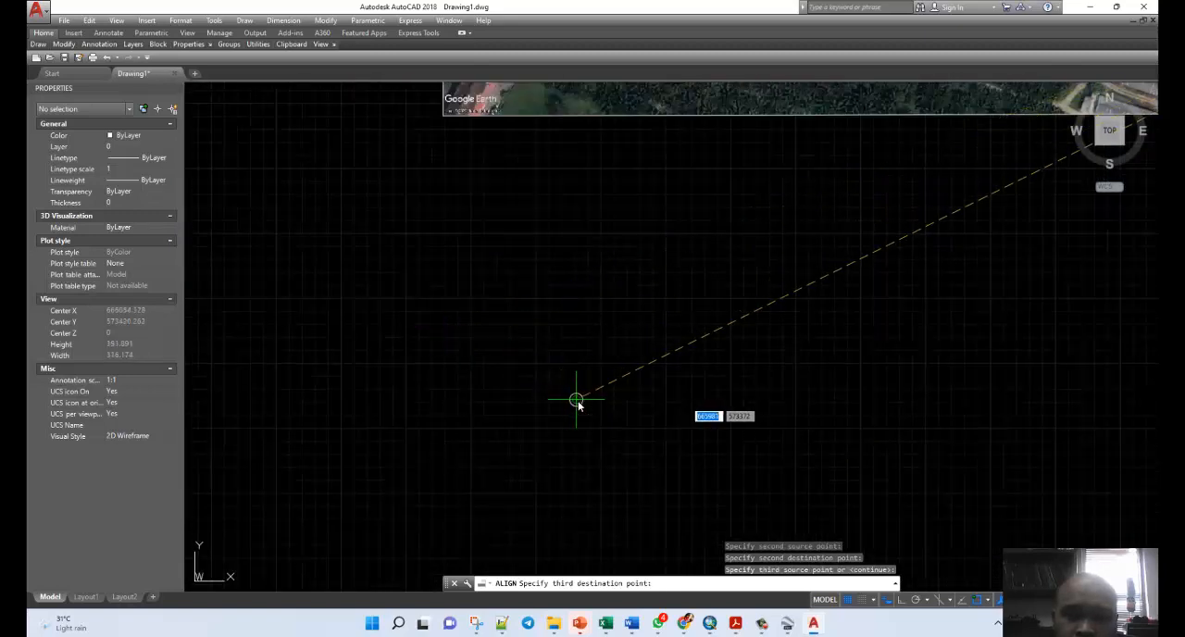
click(576, 400)
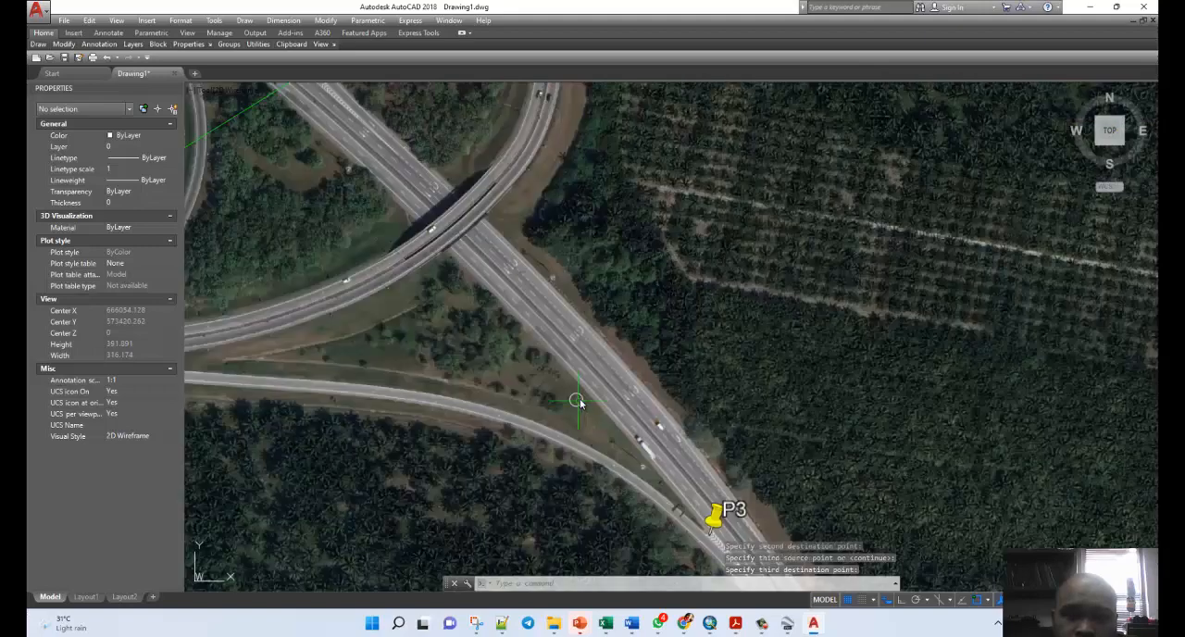
Align the image again, this time taking the tip of the P3 placemark pin as the first source point.
scroll(576, 400, down, 8)
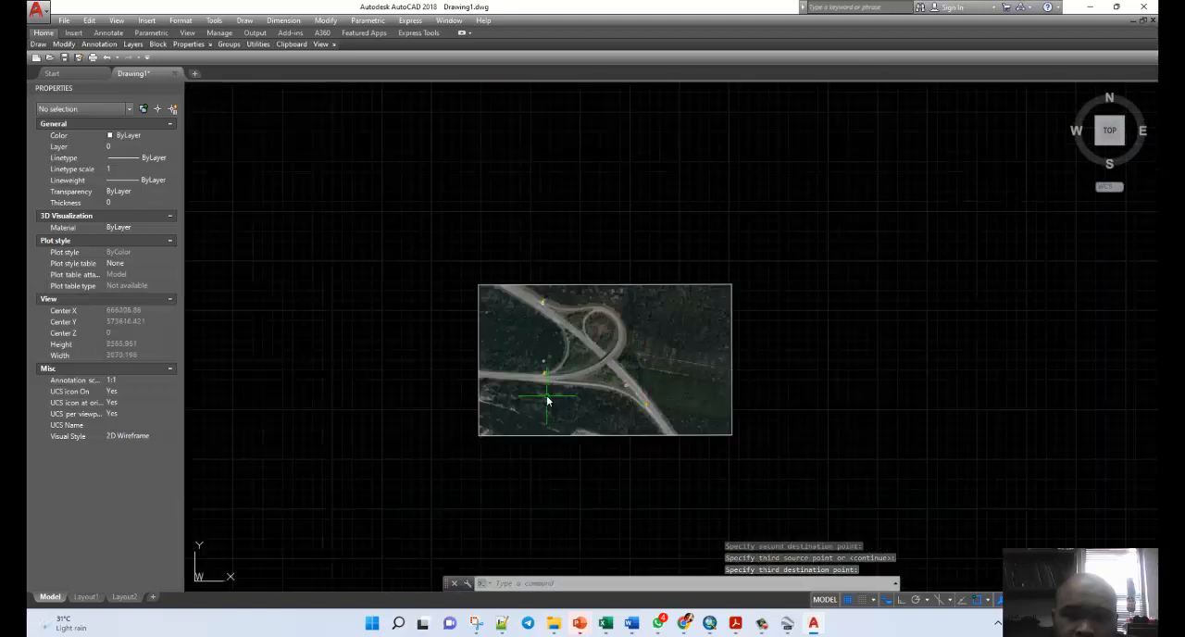
scroll(548, 393, up, 2)
scroll(558, 339, down, 2)
scroll(543, 347, up, 4)
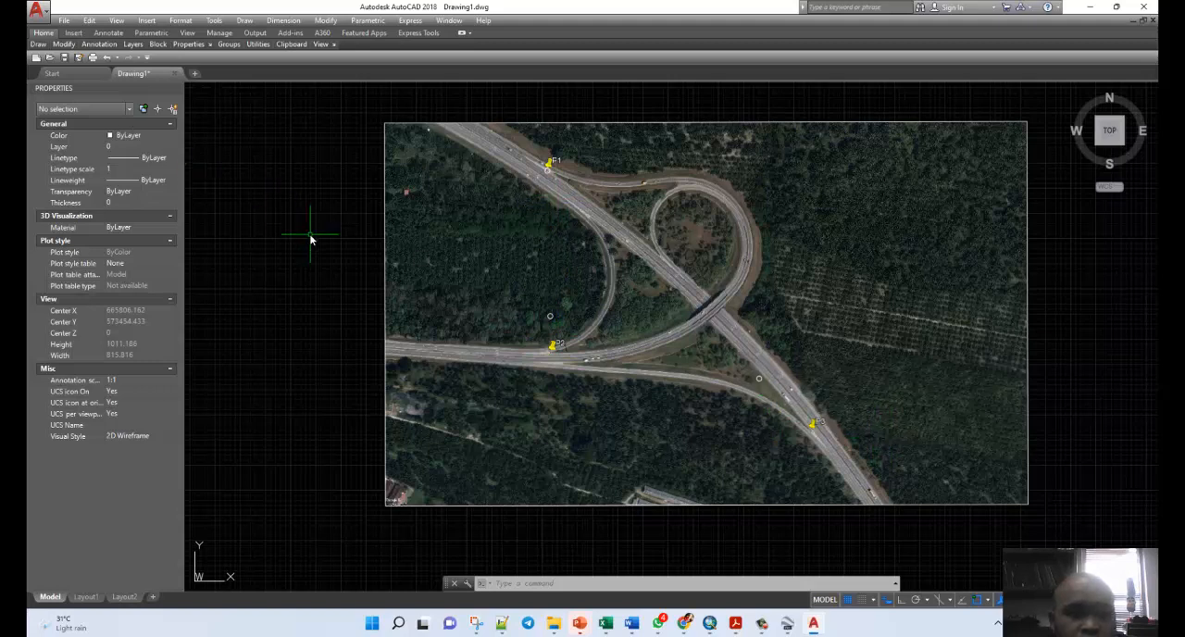
text(A)
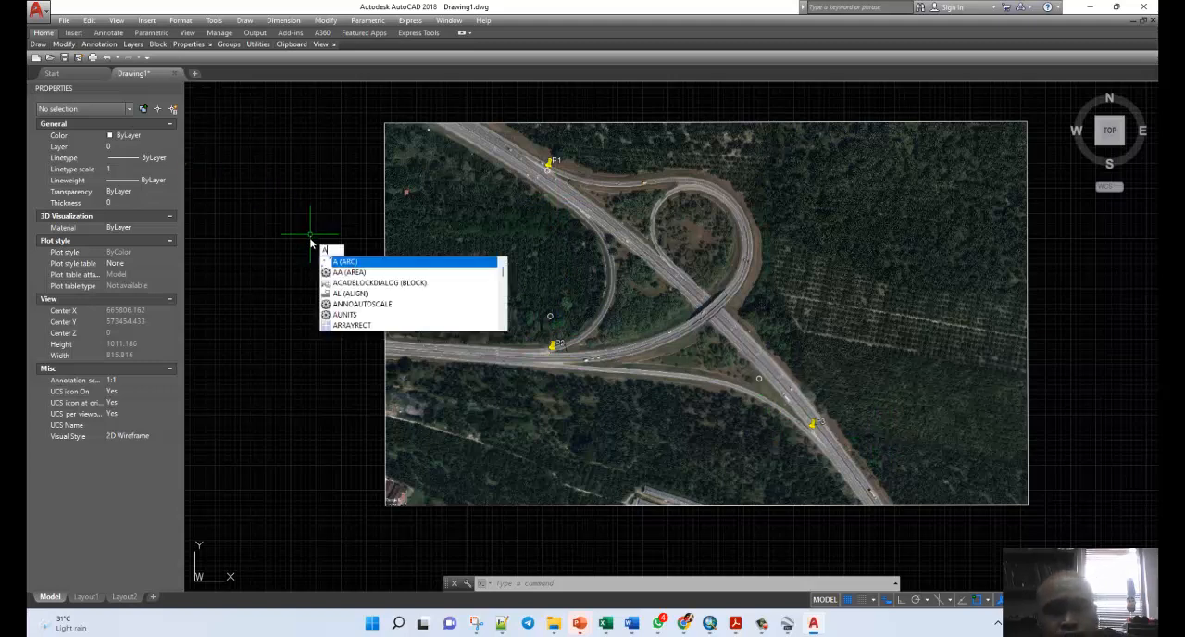
text(lign)
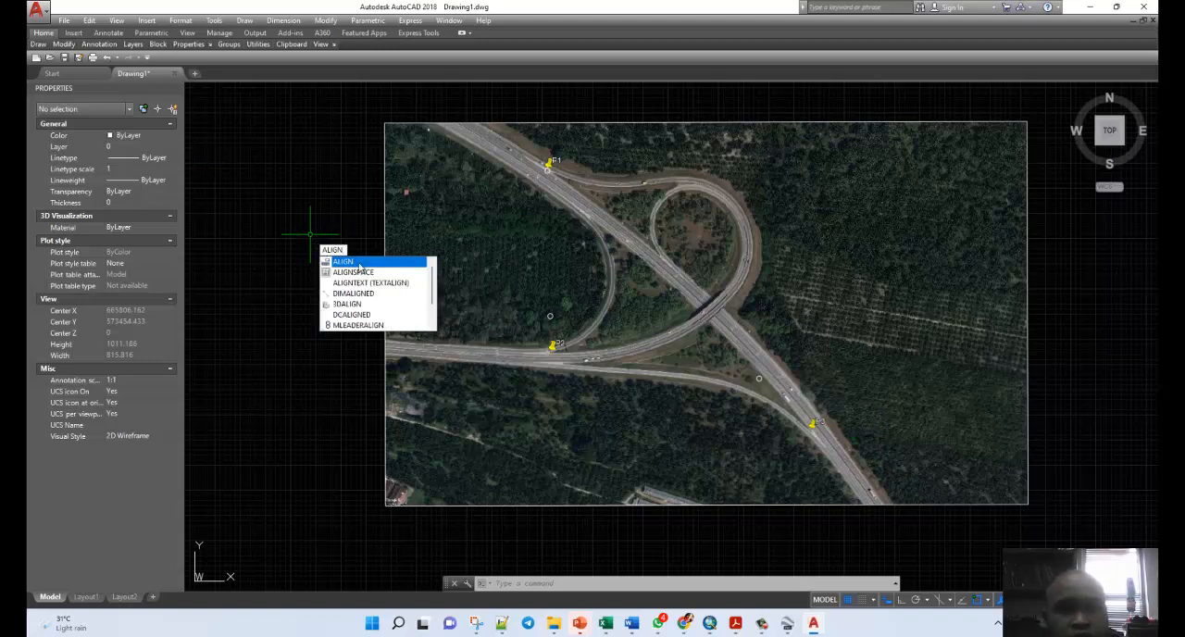
click(337, 264)
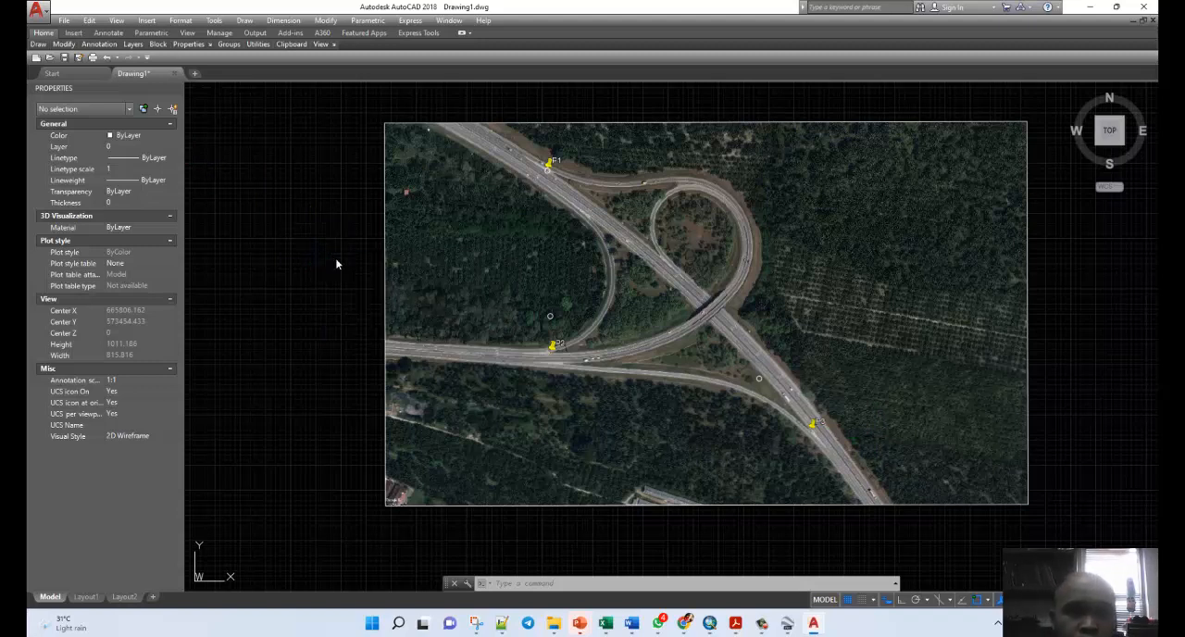
click(931, 505)
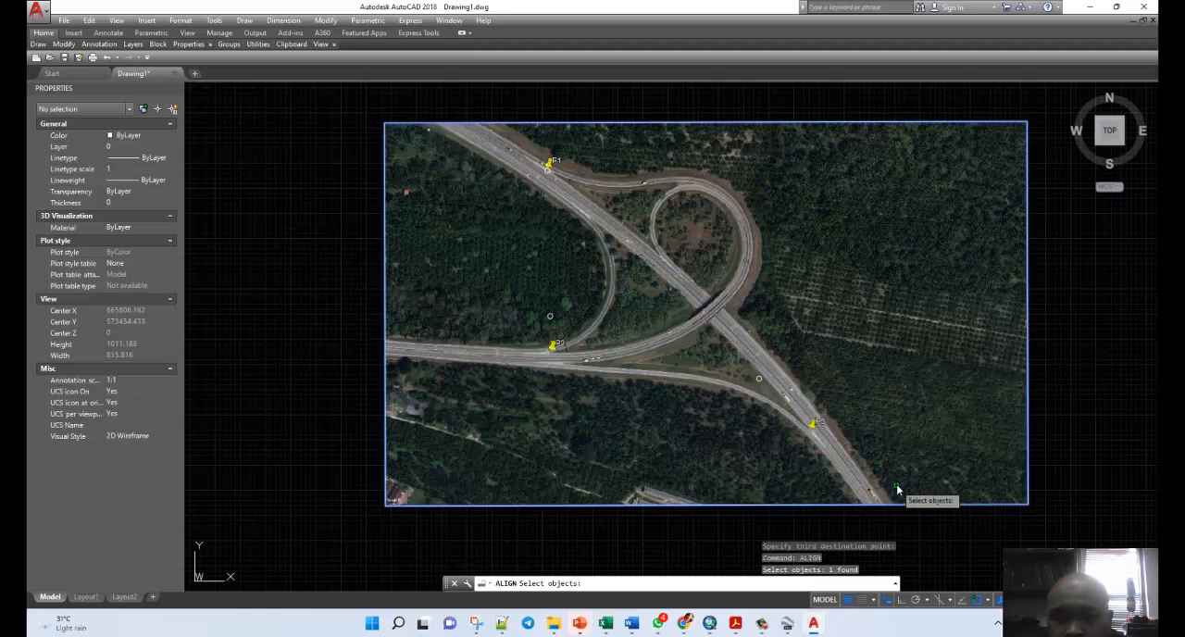
key(Return)
scroll(829, 442, up, 8)
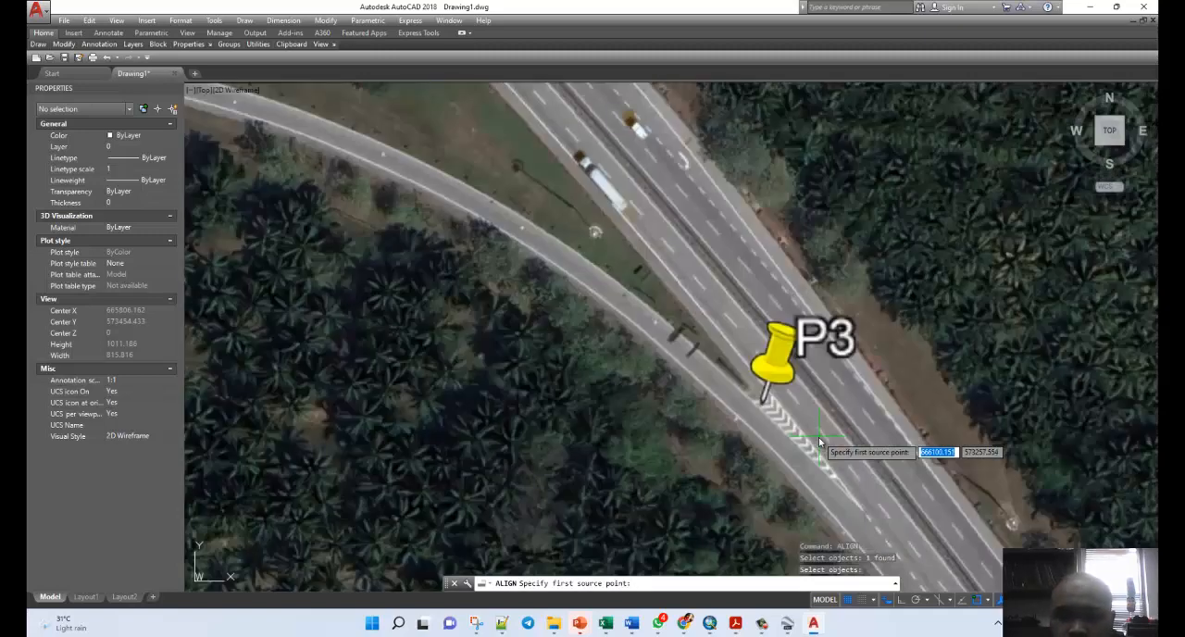
click(763, 405)
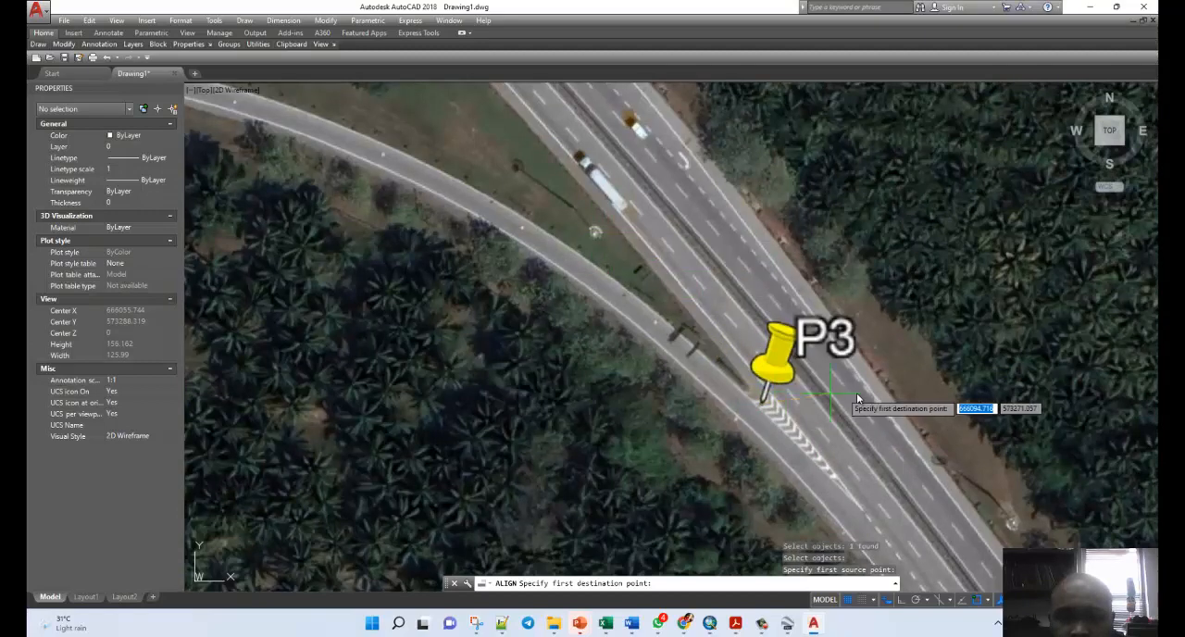
Set the centre of P3's reference circle as the first destination point of the new alignment.
scroll(856, 393, down, 4)
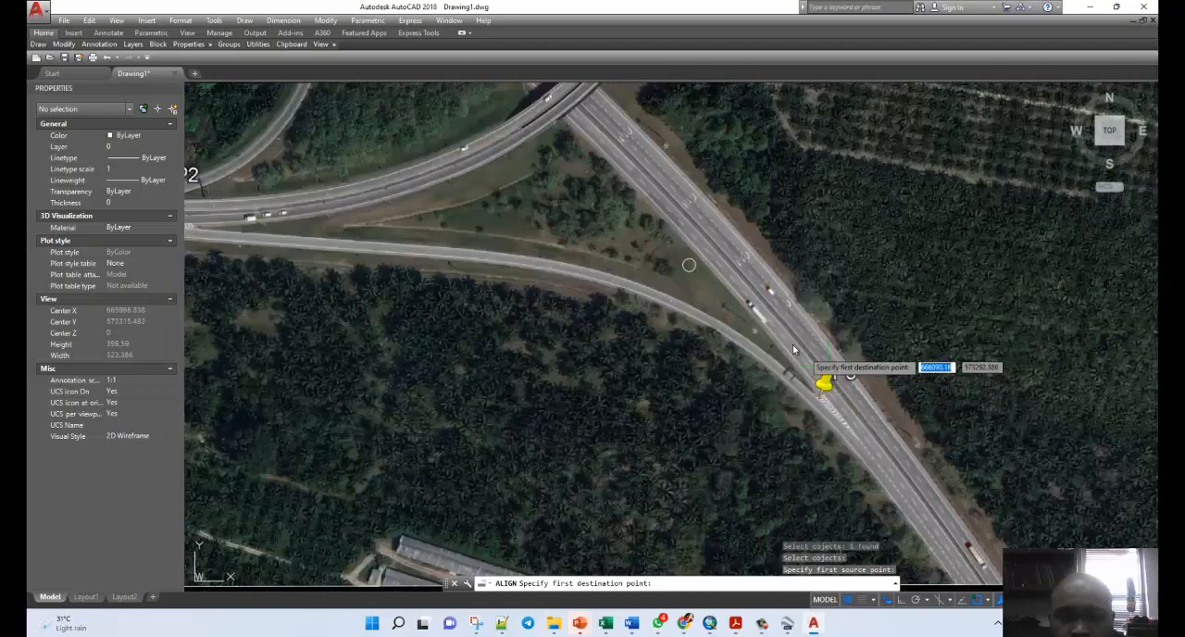
click(690, 264)
scroll(965, 326, down, 9)
scroll(796, 174, down, 2)
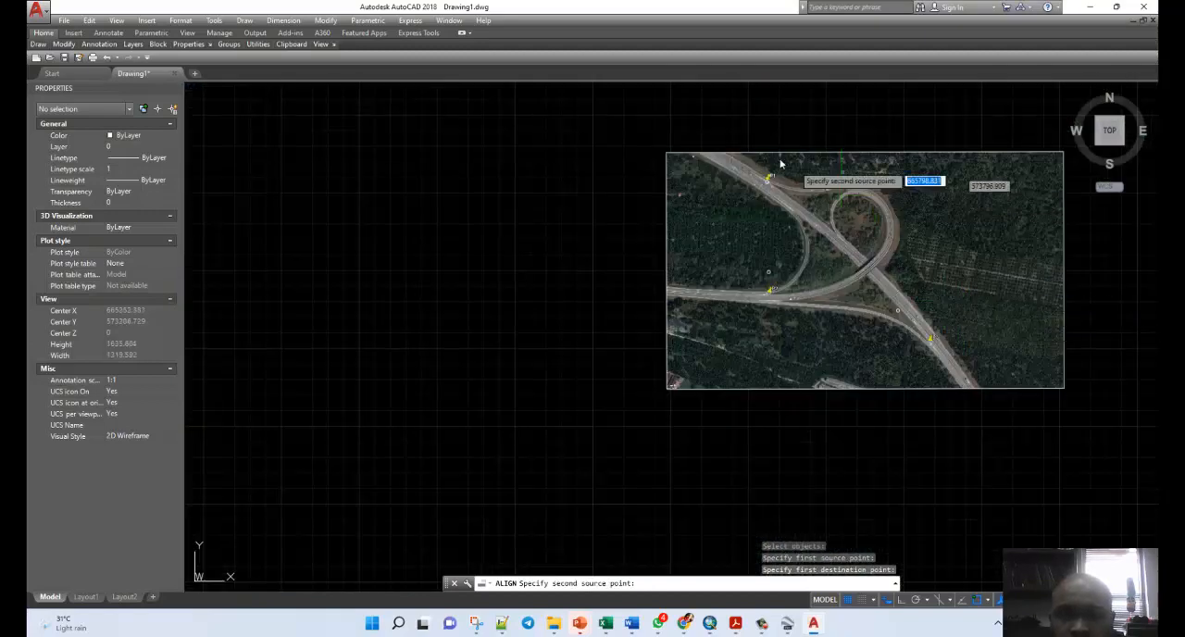
Match the tip of the P1 placemark pin to the centre of P1's reference circle as the second point pair and finish aligning with scaling.
scroll(770, 199, up, 8)
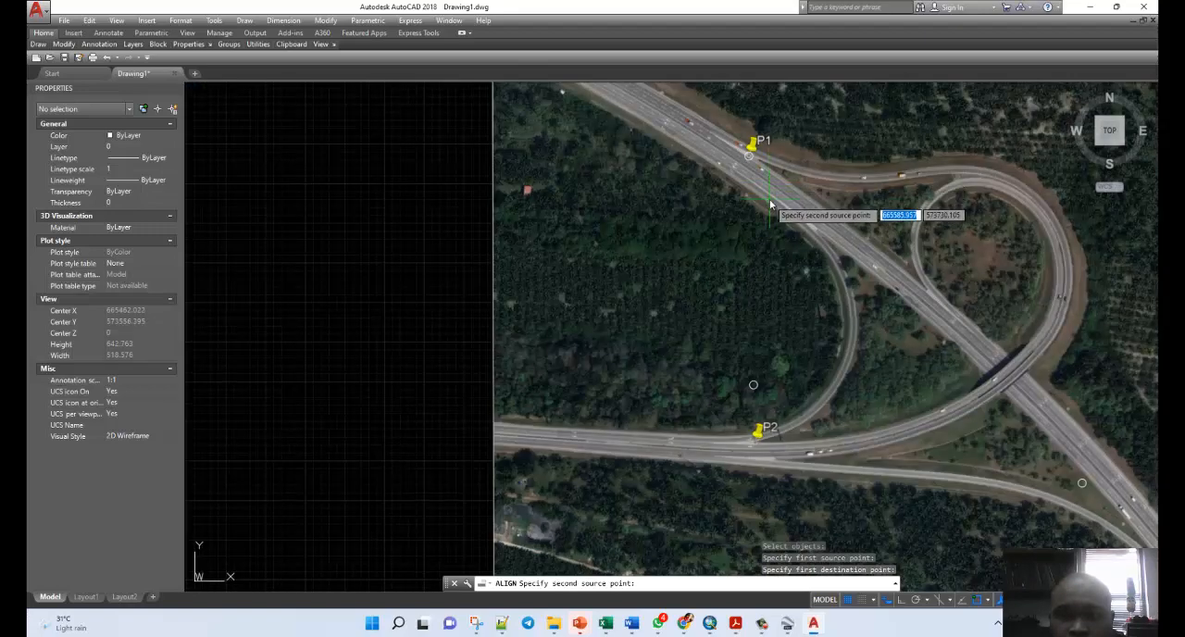
scroll(731, 125, up, 5)
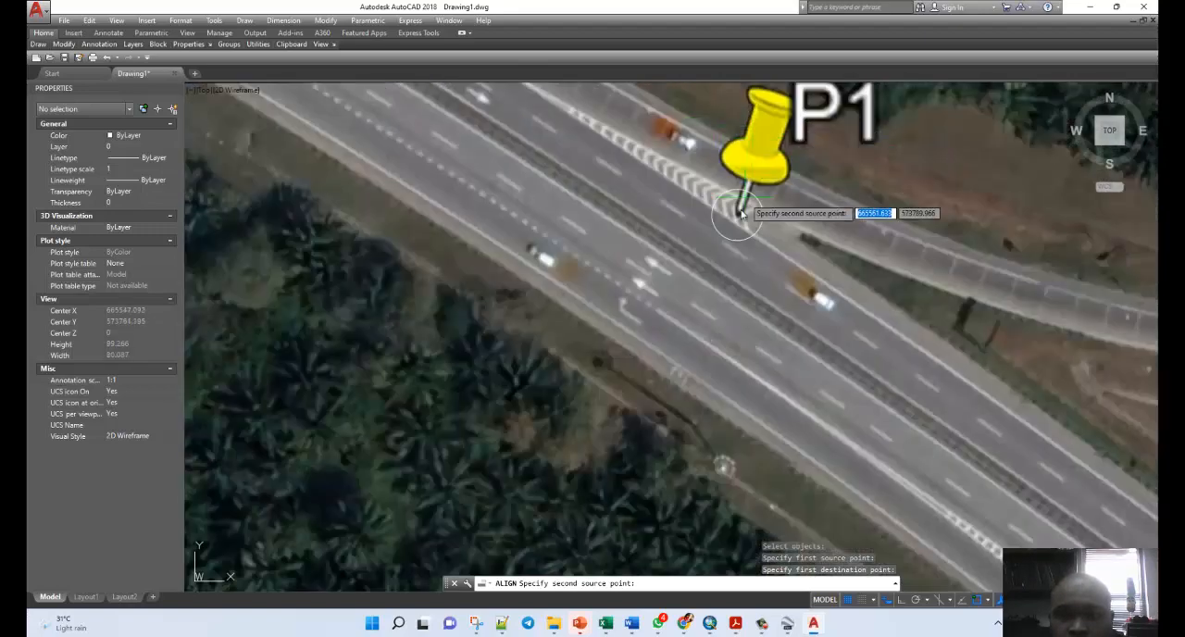
click(736, 222)
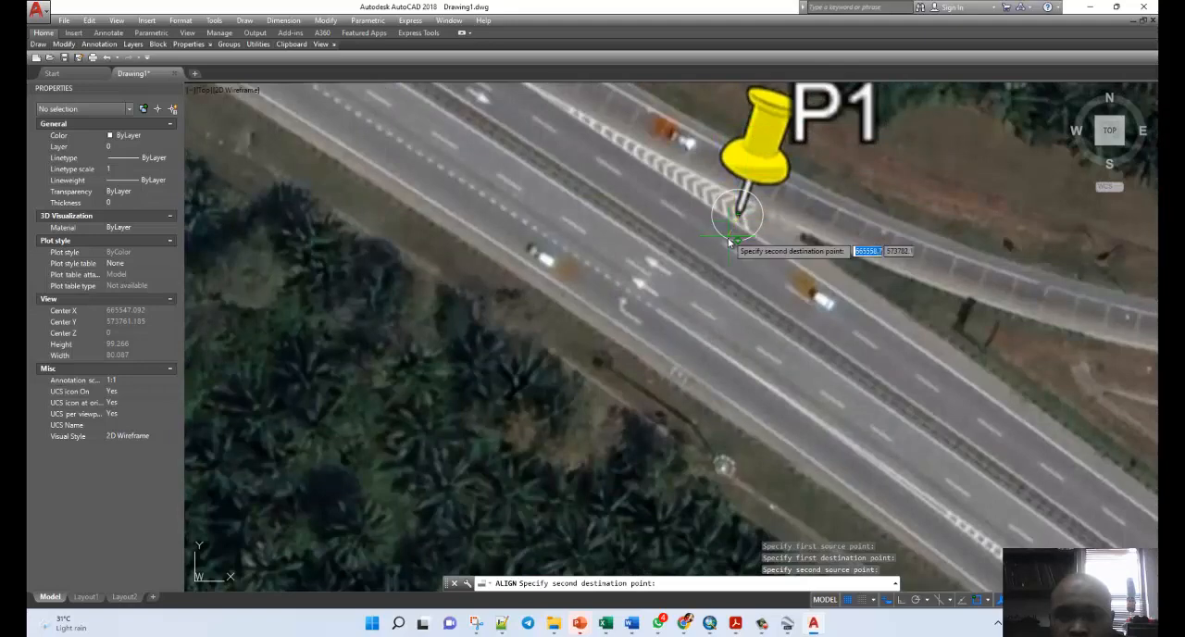
click(728, 220)
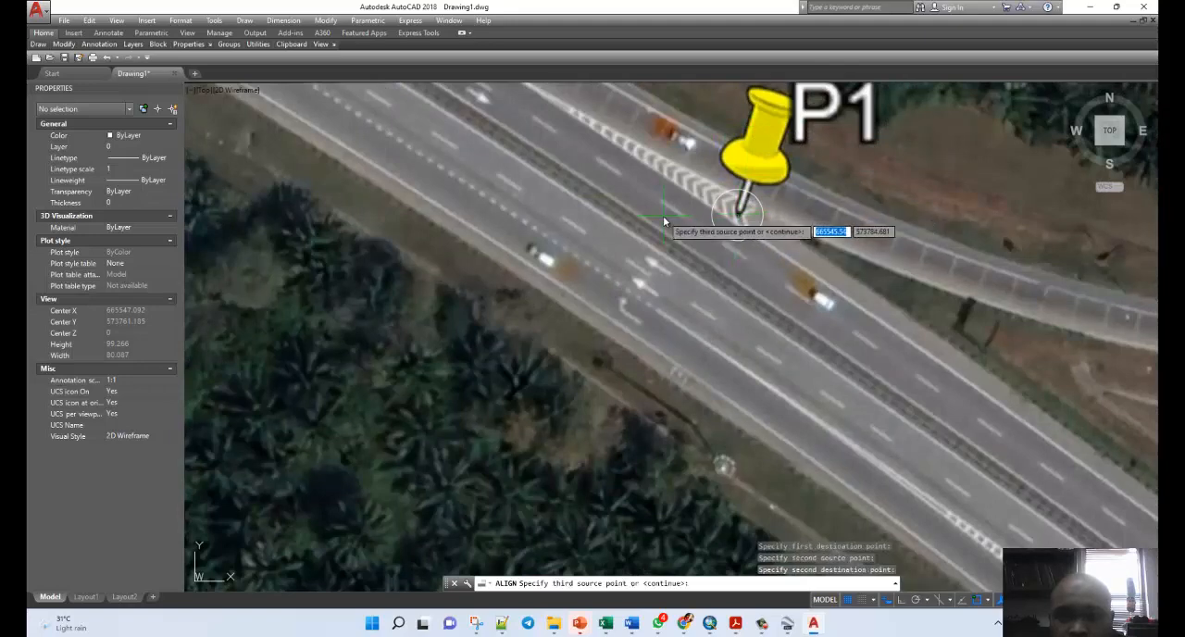
key(Return)
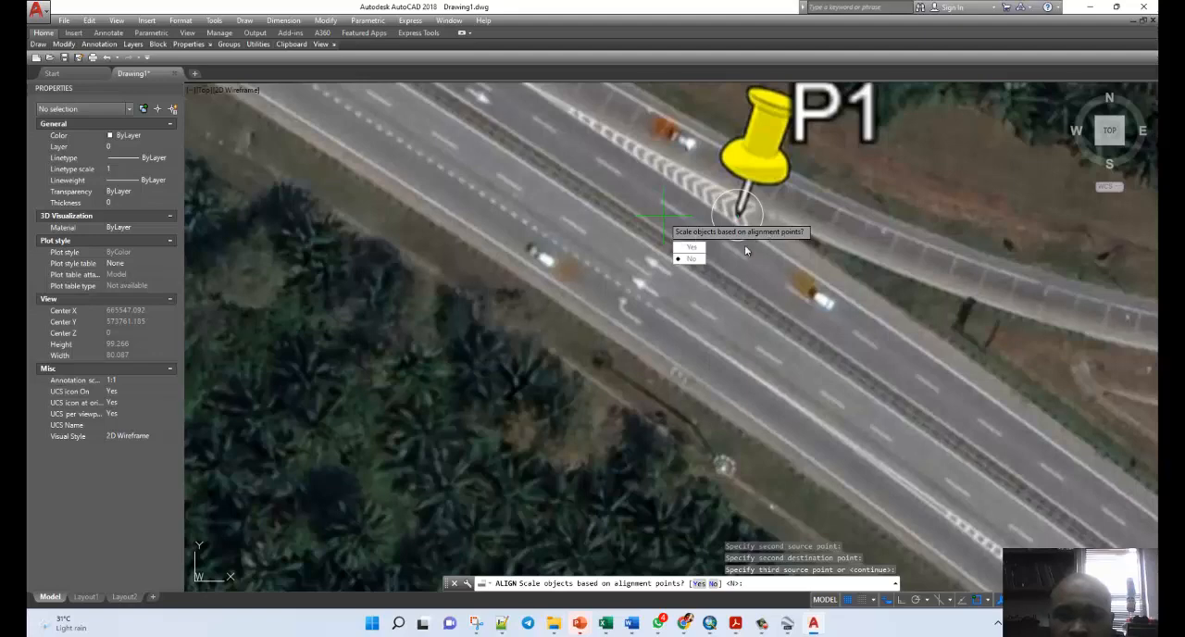
click(690, 246)
Draw a two-point circle about 114 units in diameter along the inner edge of the loop ramp.
scroll(469, 254, down, 6)
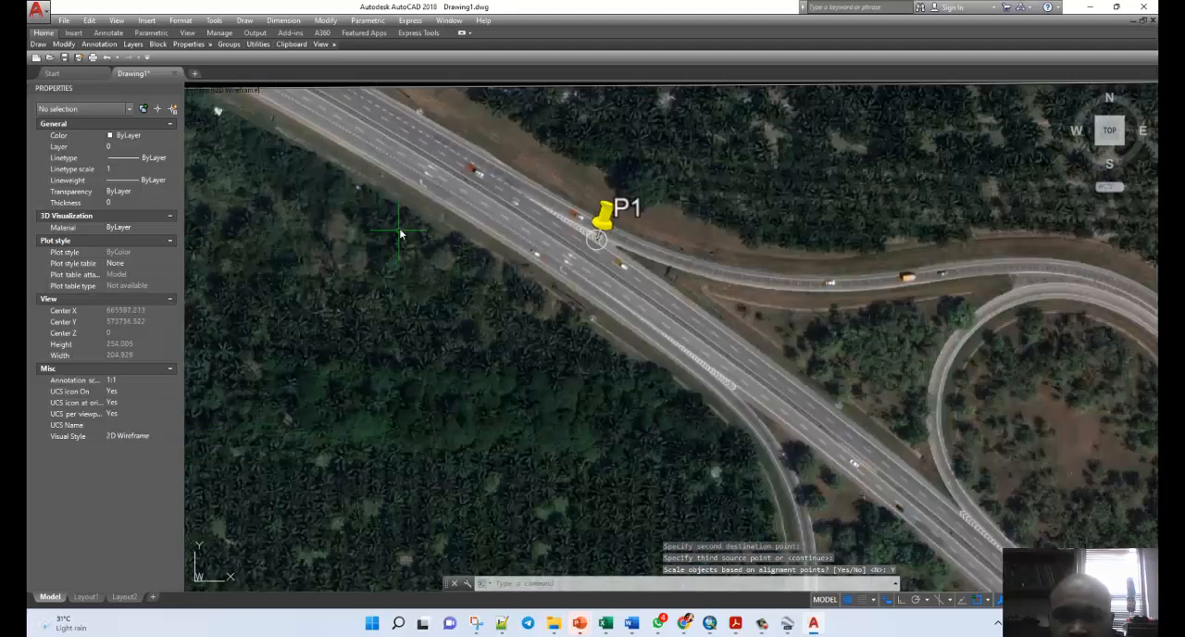
scroll(664, 459, up, 10)
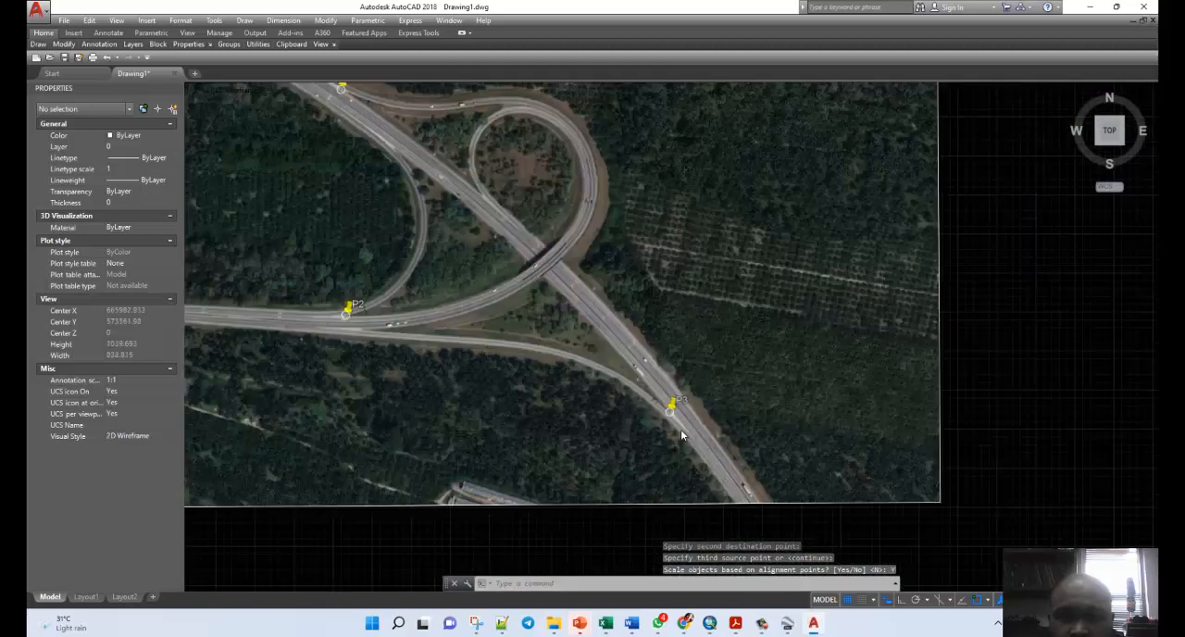
scroll(802, 351, down, 10)
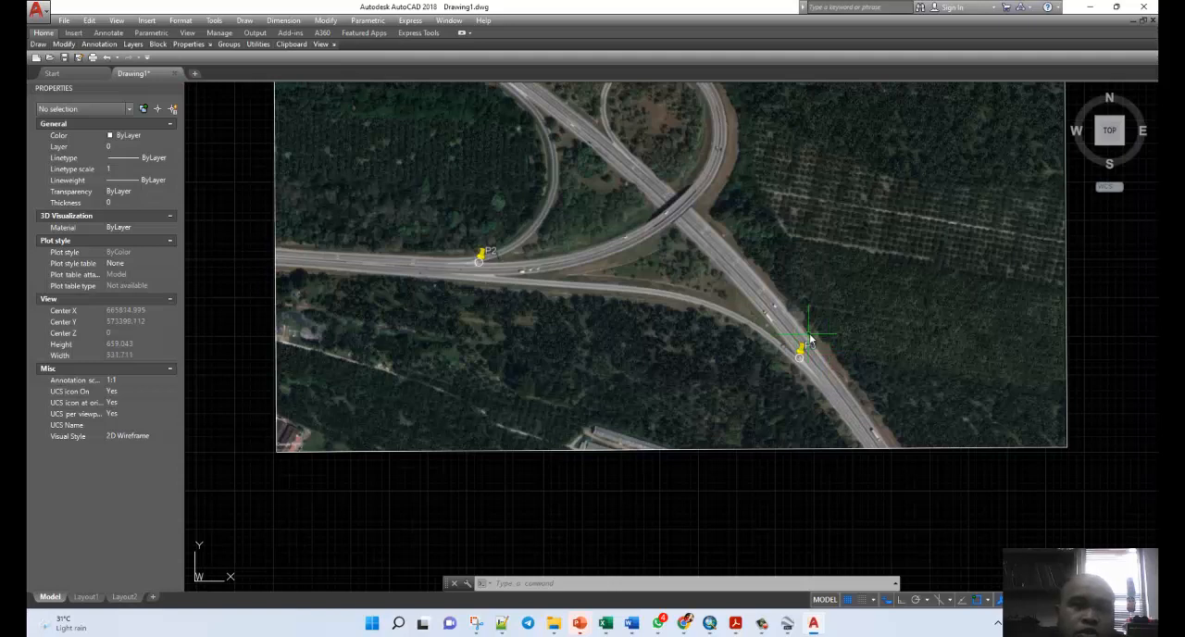
scroll(827, 350, down, 2)
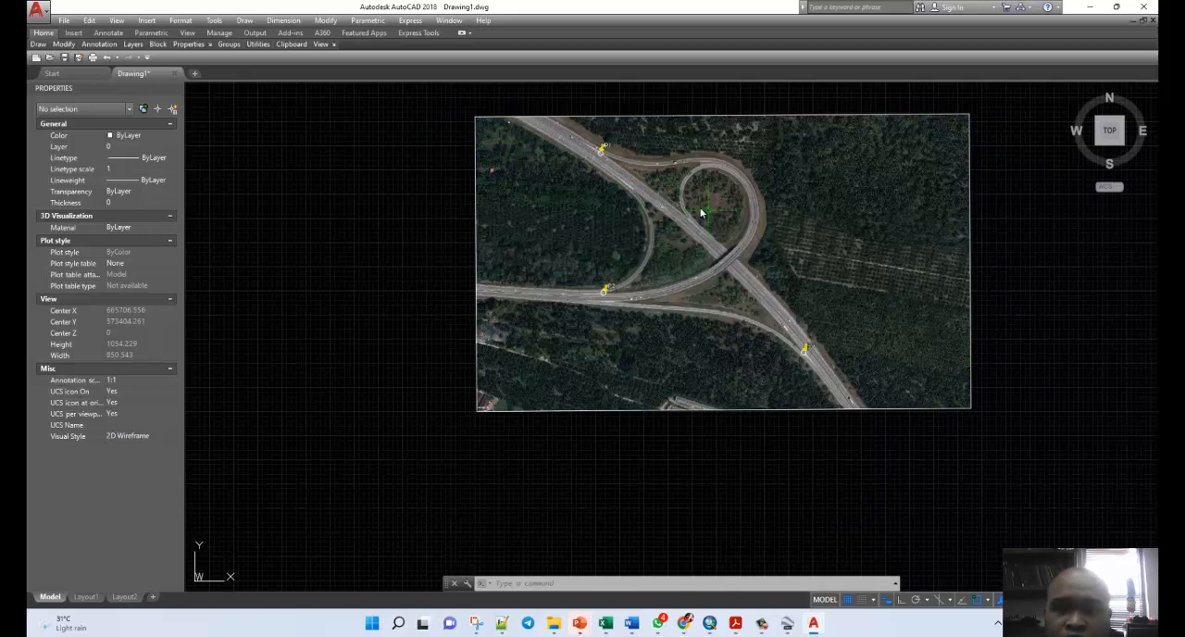
scroll(679, 138, up, 2)
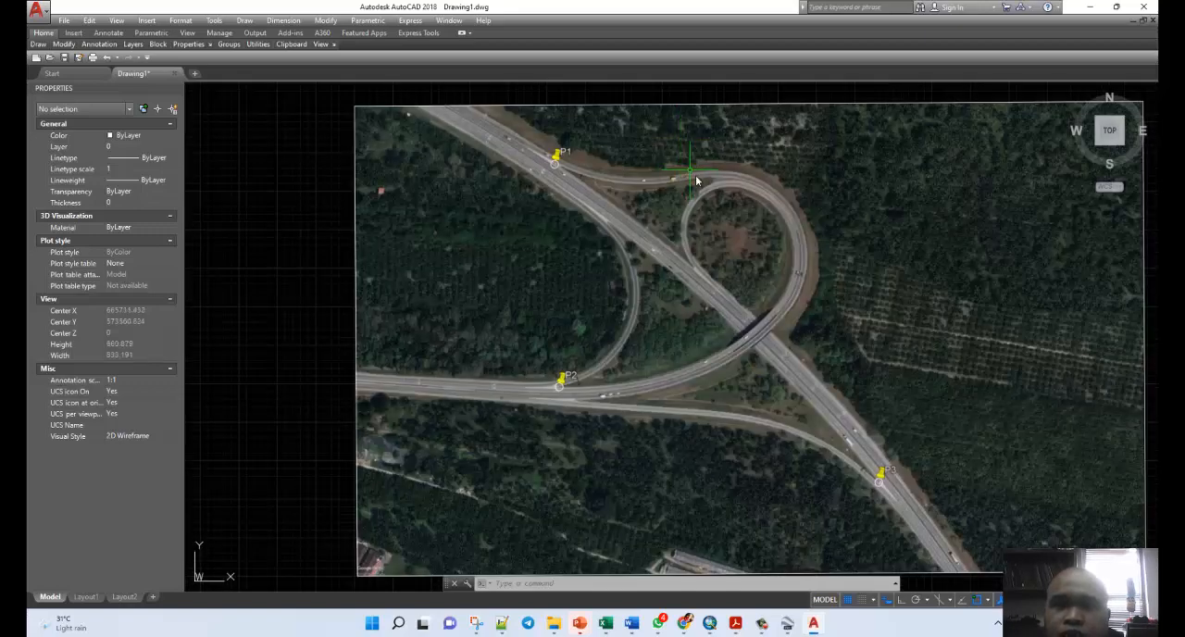
scroll(696, 181, up, 3)
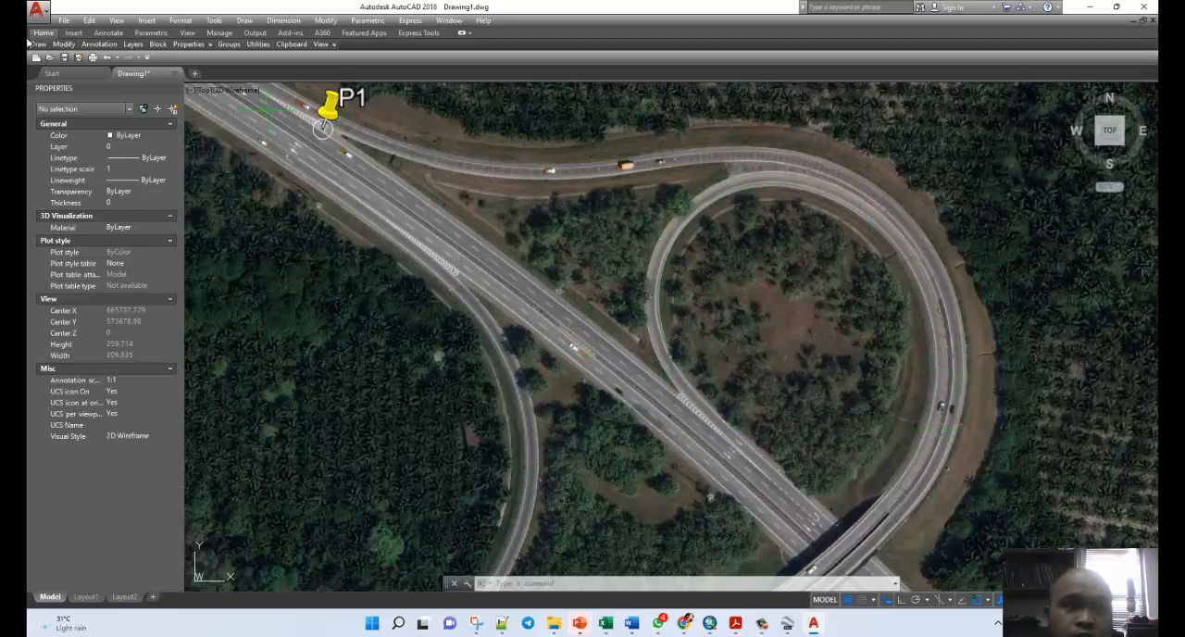
mouse_move(33, 45)
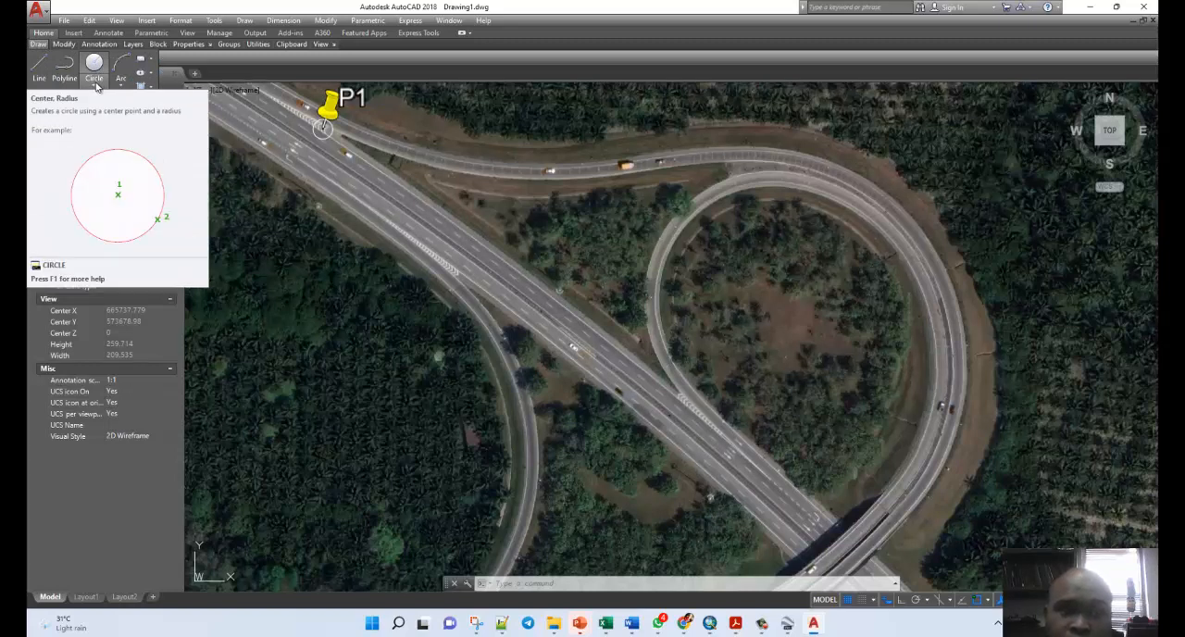
click(96, 85)
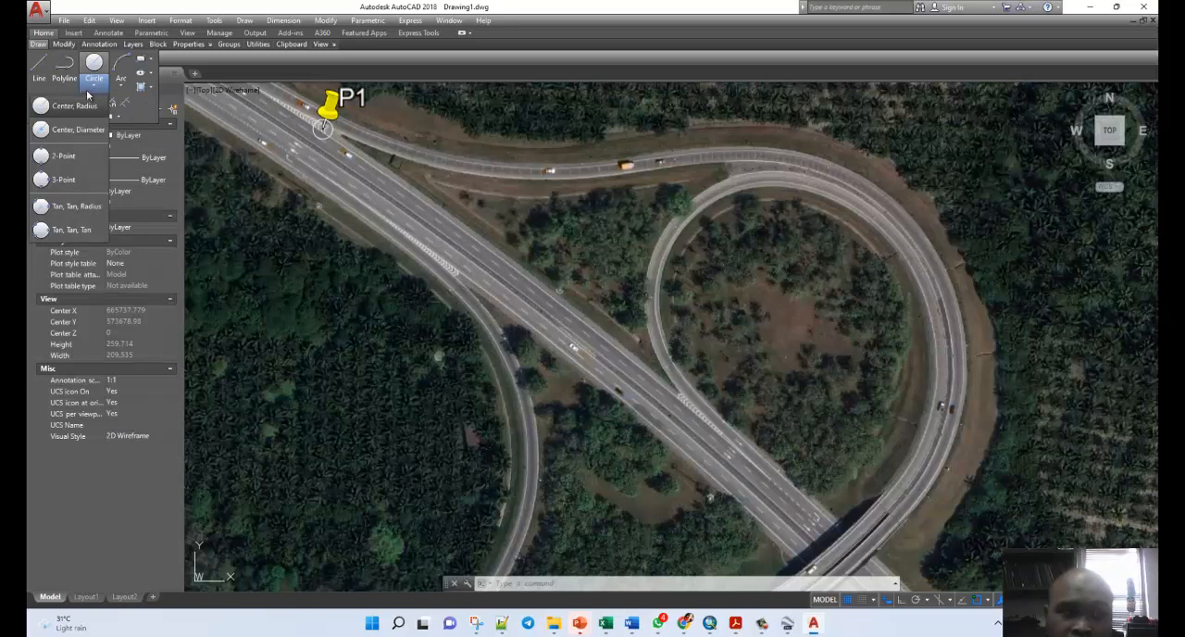
click(52, 157)
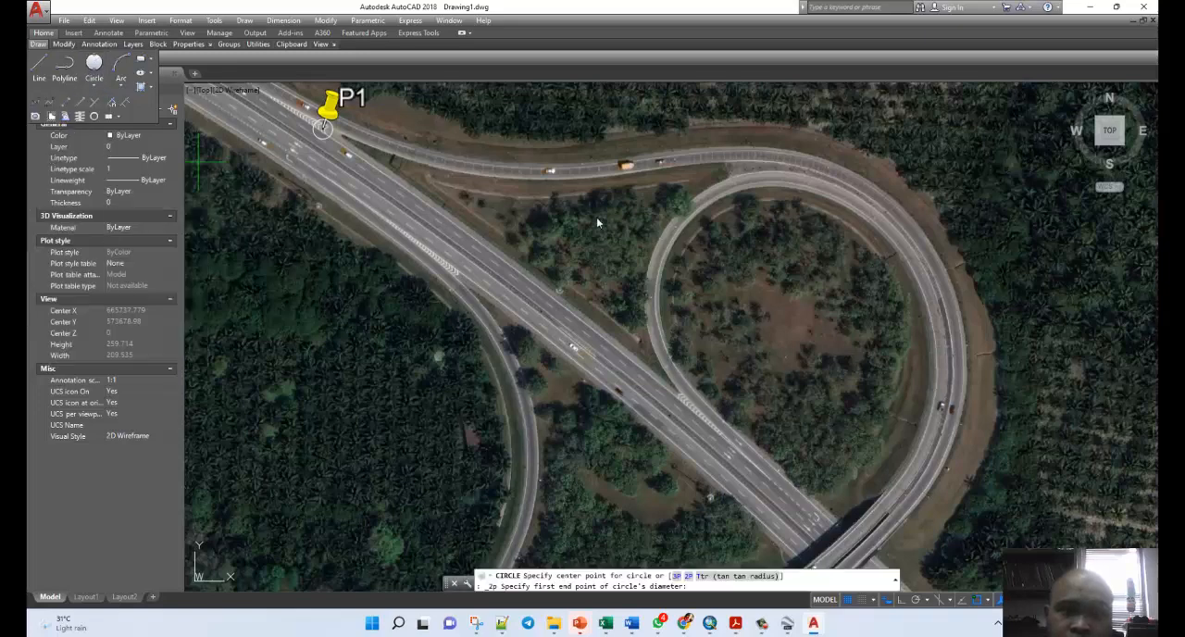
scroll(819, 248, up, 2)
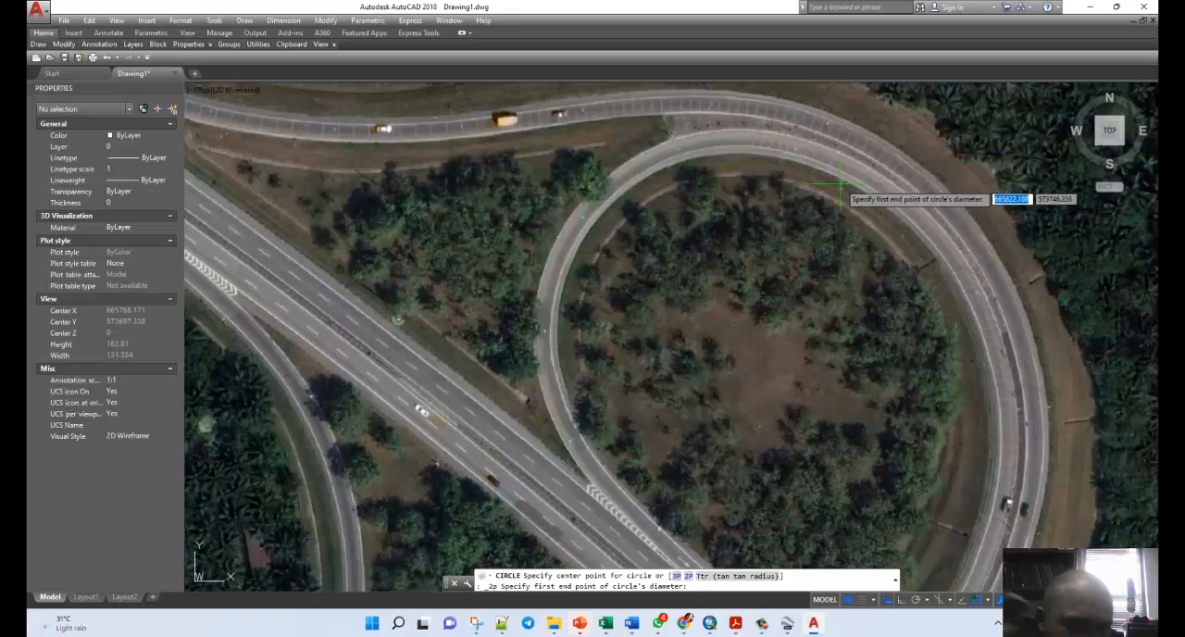
click(594, 225)
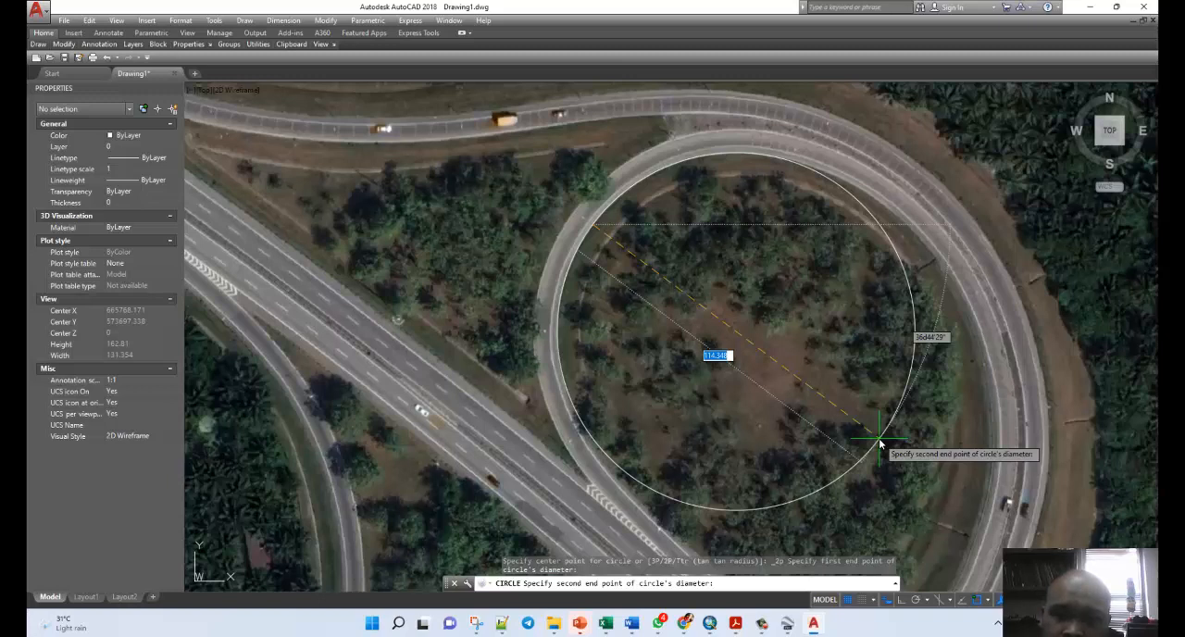
click(879, 444)
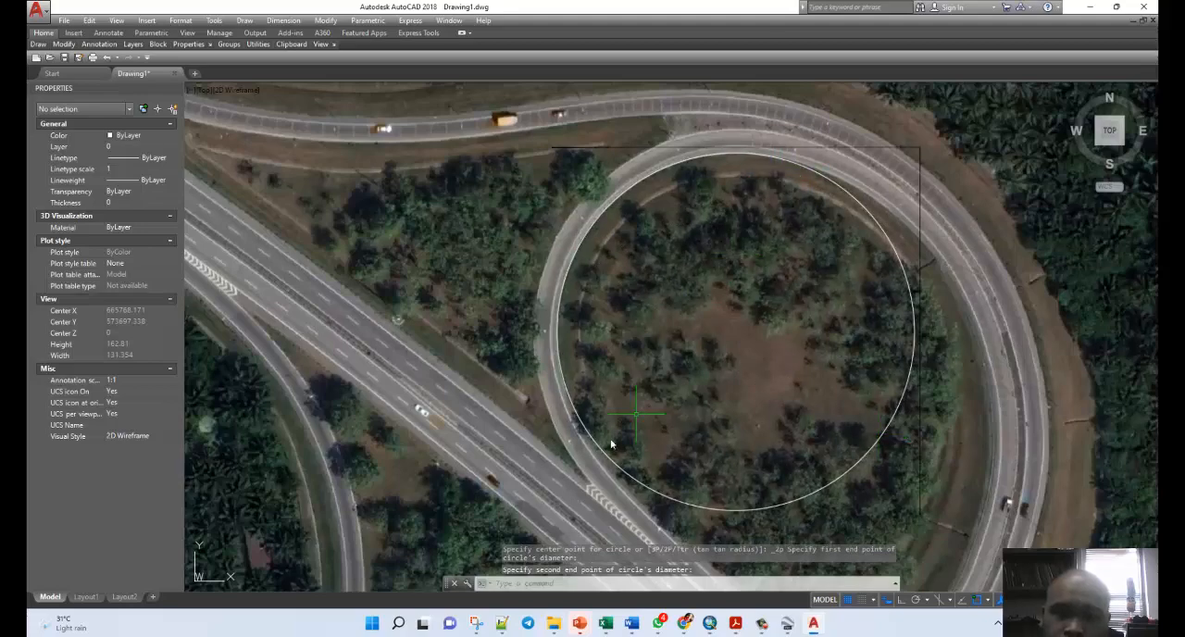
Examine how closely the new circle follows the inner edge of the loop ramp.
scroll(592, 467, up, 8)
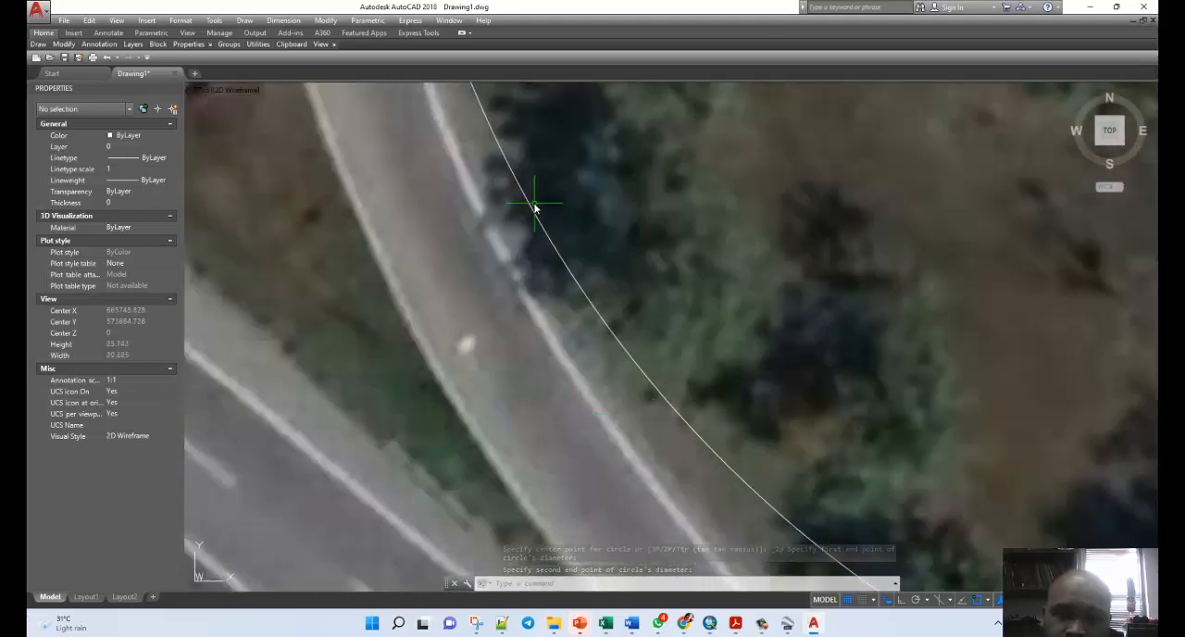
scroll(533, 206, down, 5)
scroll(505, 153, up, 3)
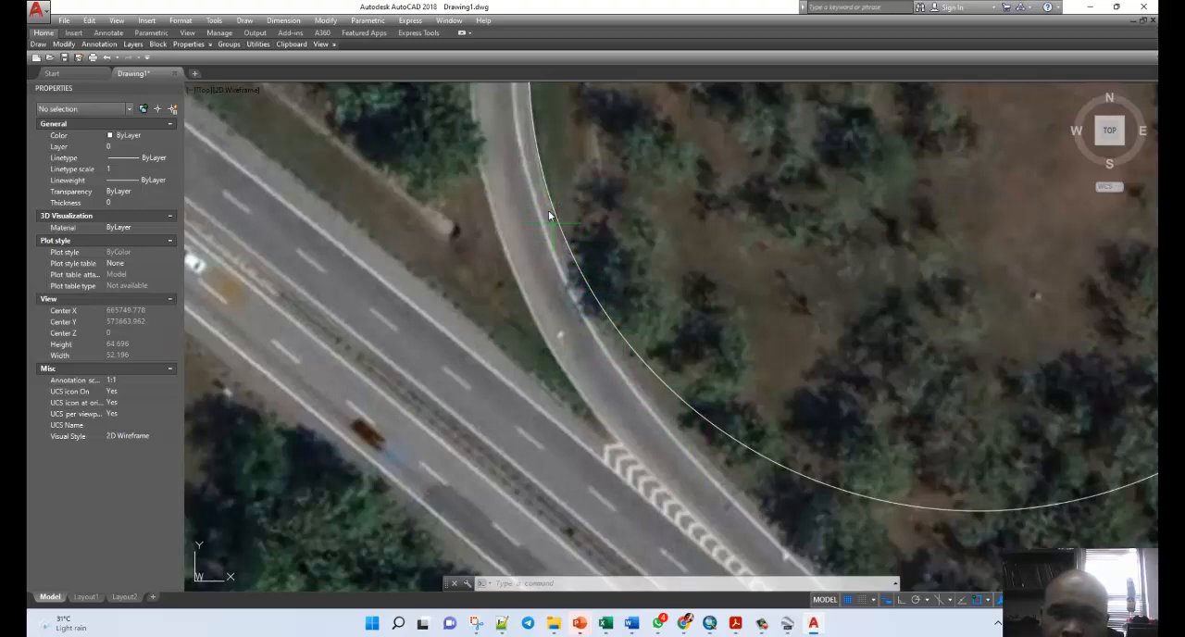
scroll(491, 194, down, 8)
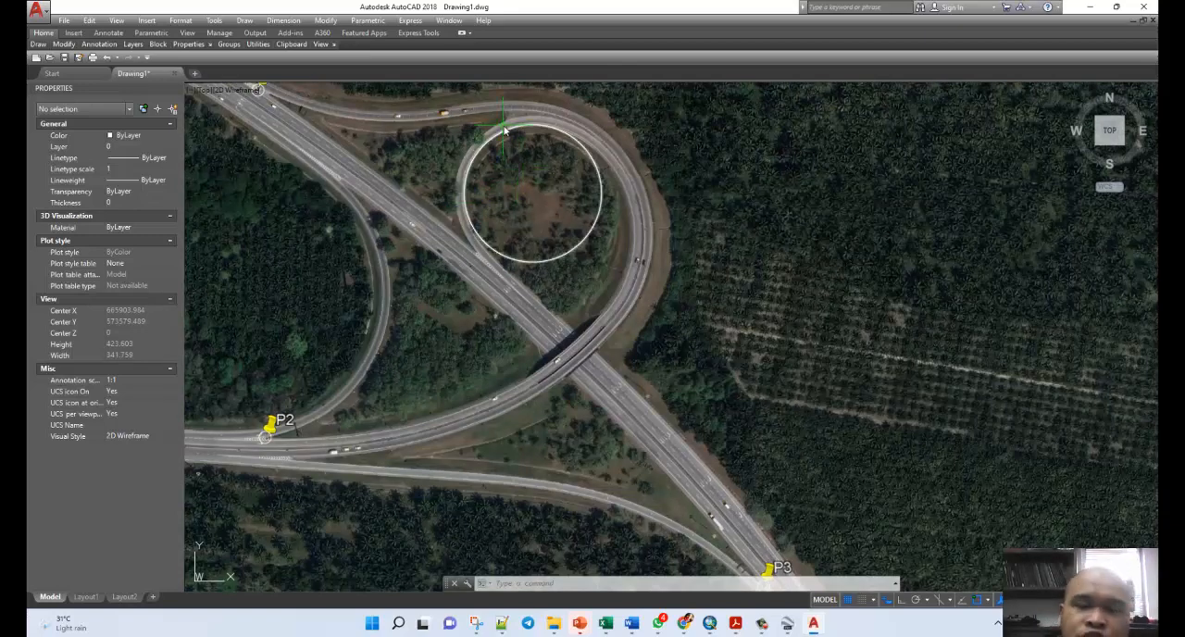
scroll(507, 168, up, 2)
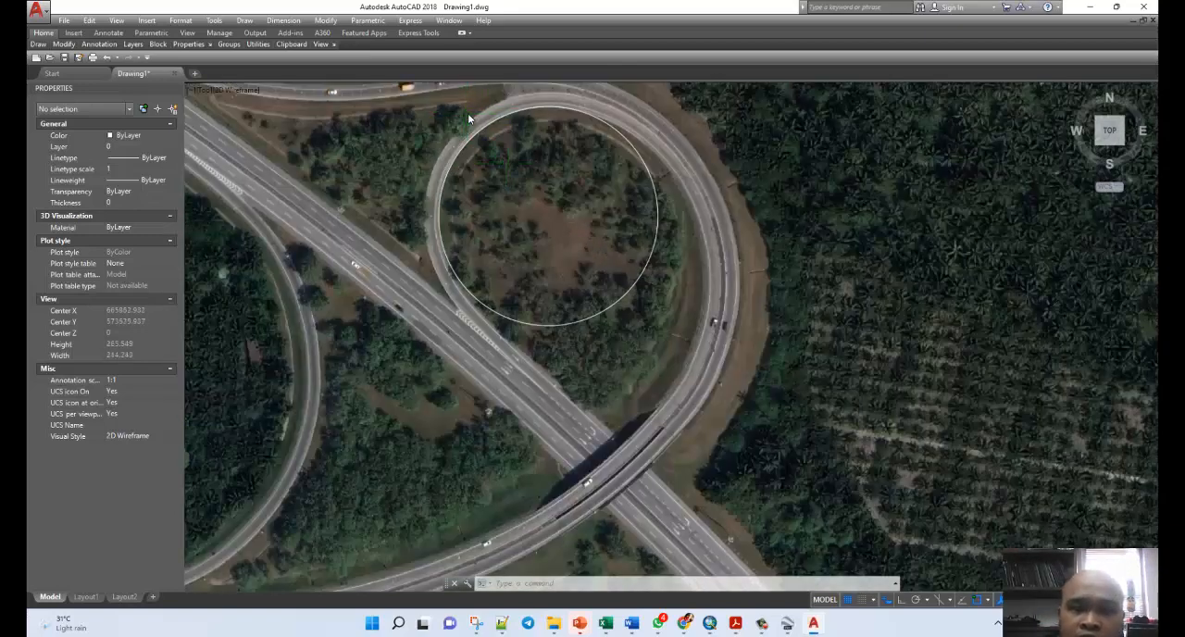
scroll(467, 113, up, 2)
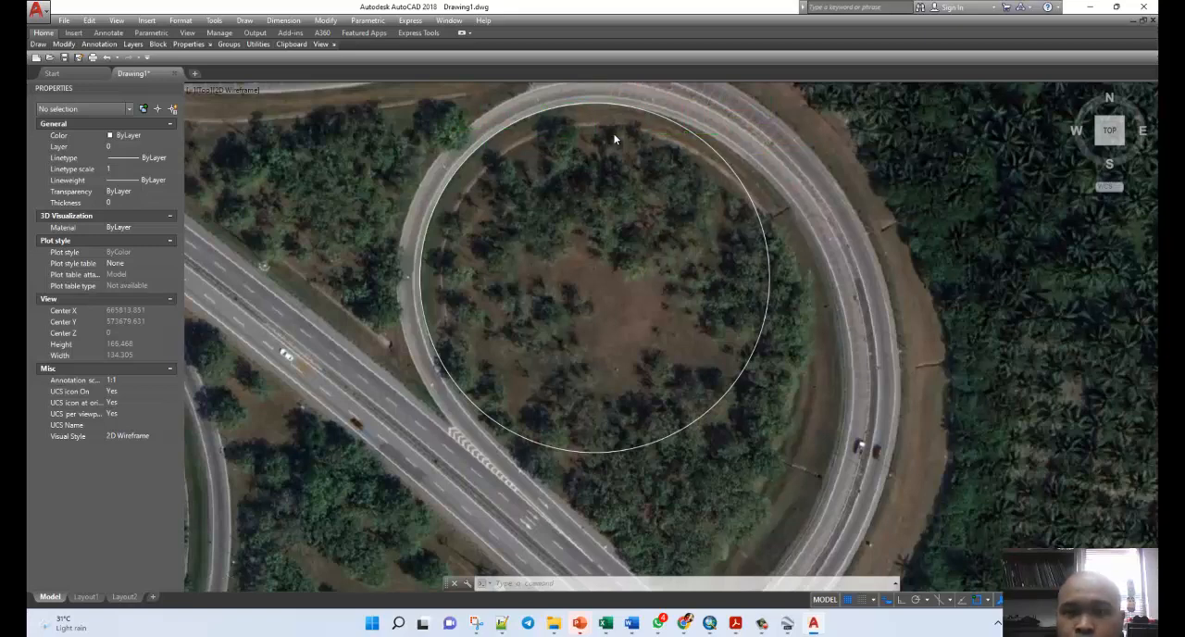
scroll(616, 134, down, 2)
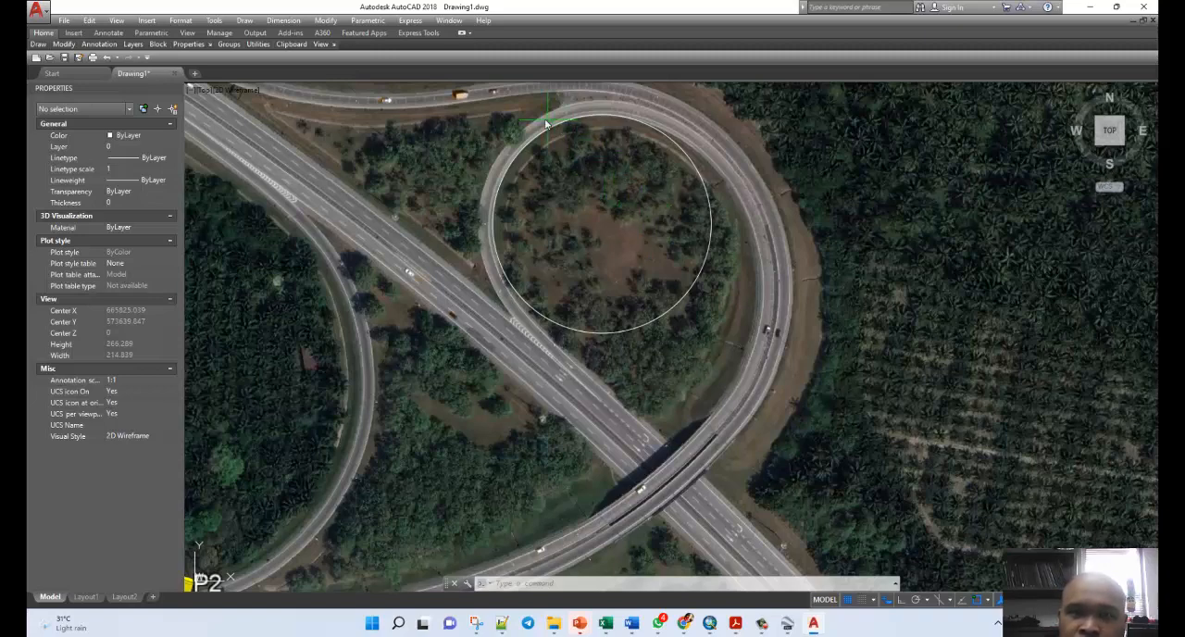
scroll(546, 123, up, 2)
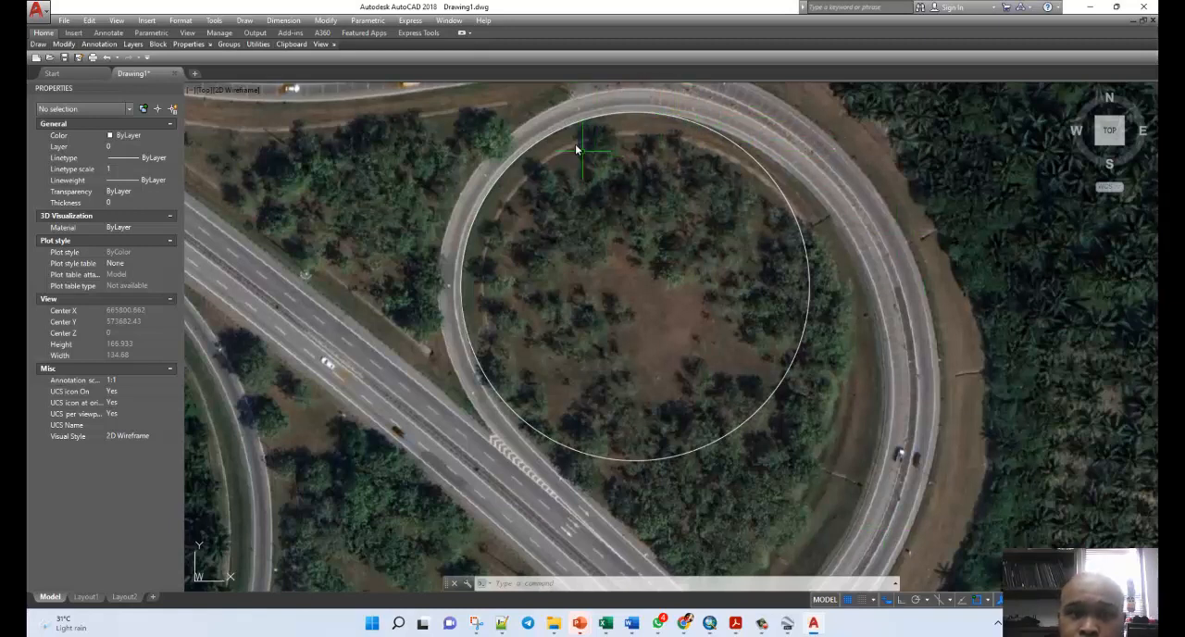
mouse_move(574, 127)
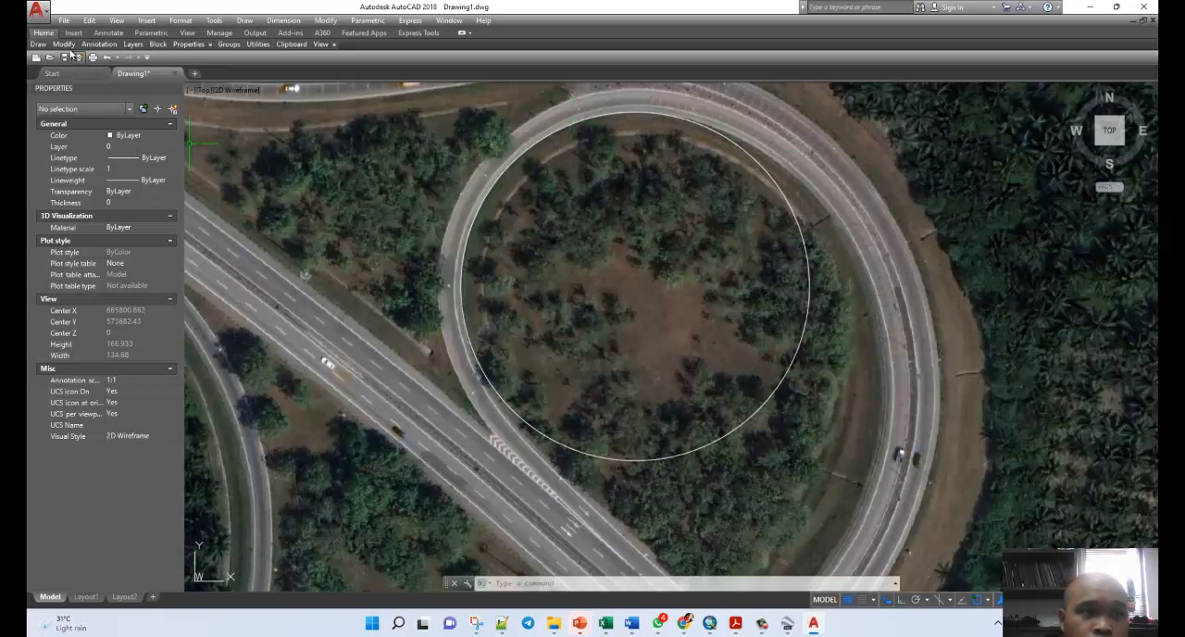
Draw a vertical radius line about 57 units long from the loop circle's centre to its top quadrant and inspect the line's properties.
mouse_move(65, 44)
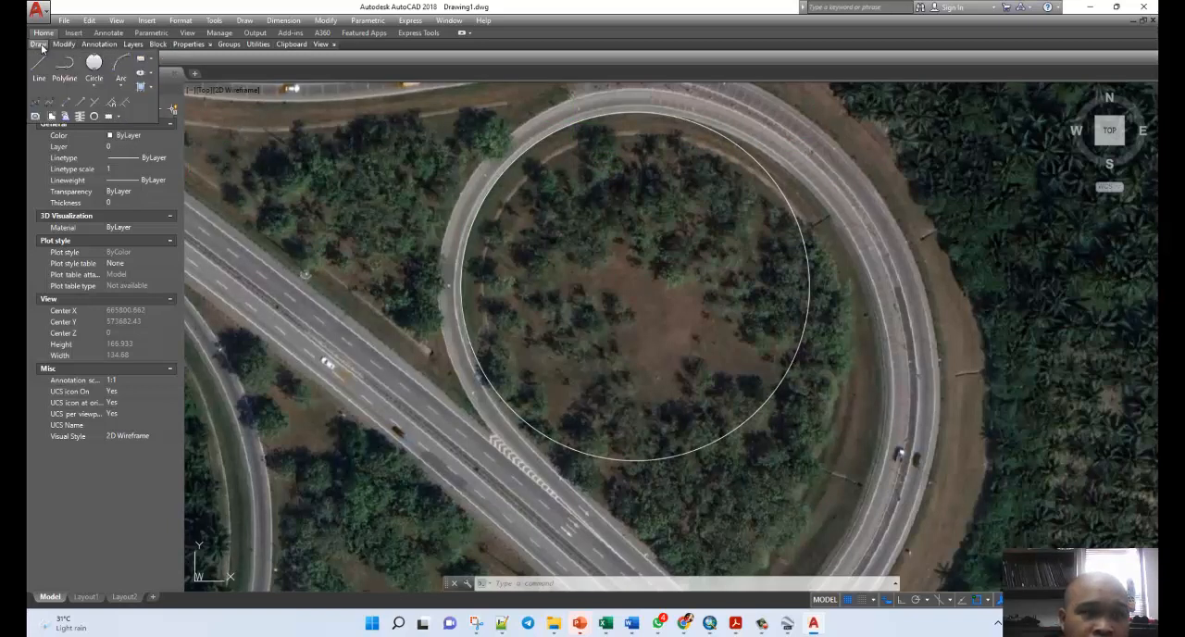
click(660, 113)
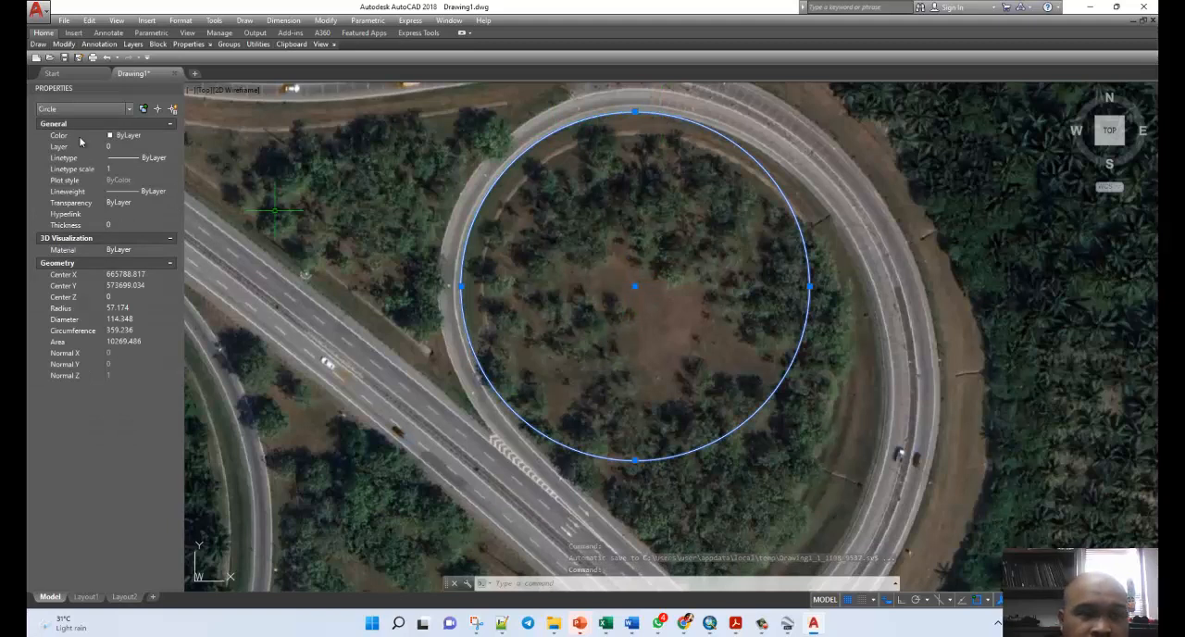
mouse_move(39, 44)
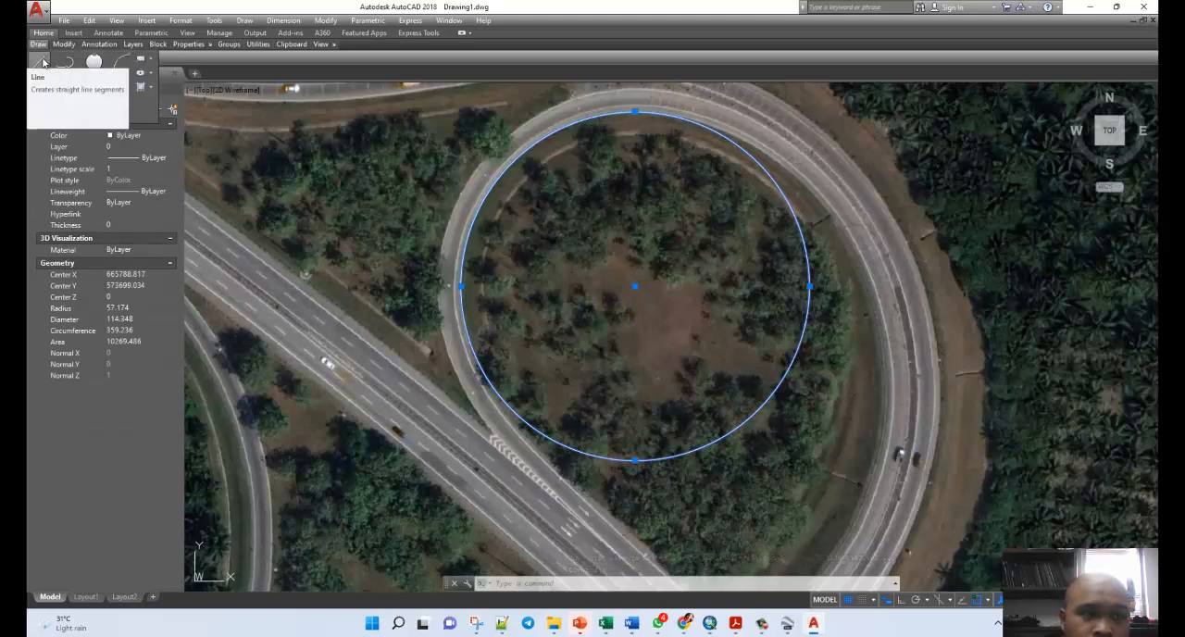
click(44, 62)
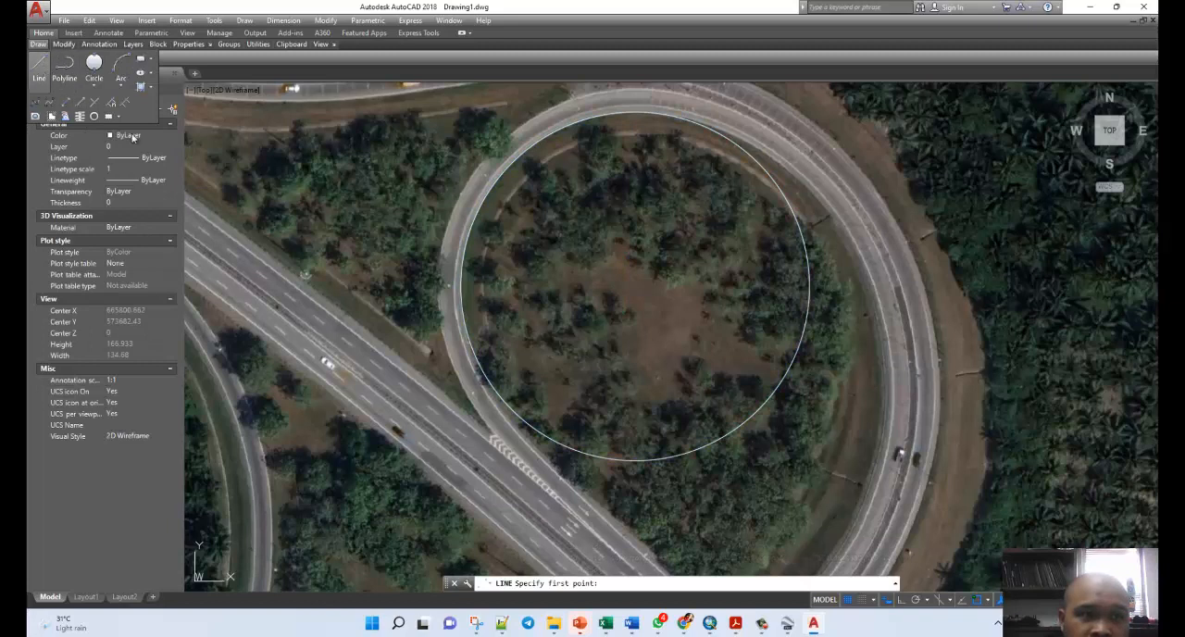
click(634, 286)
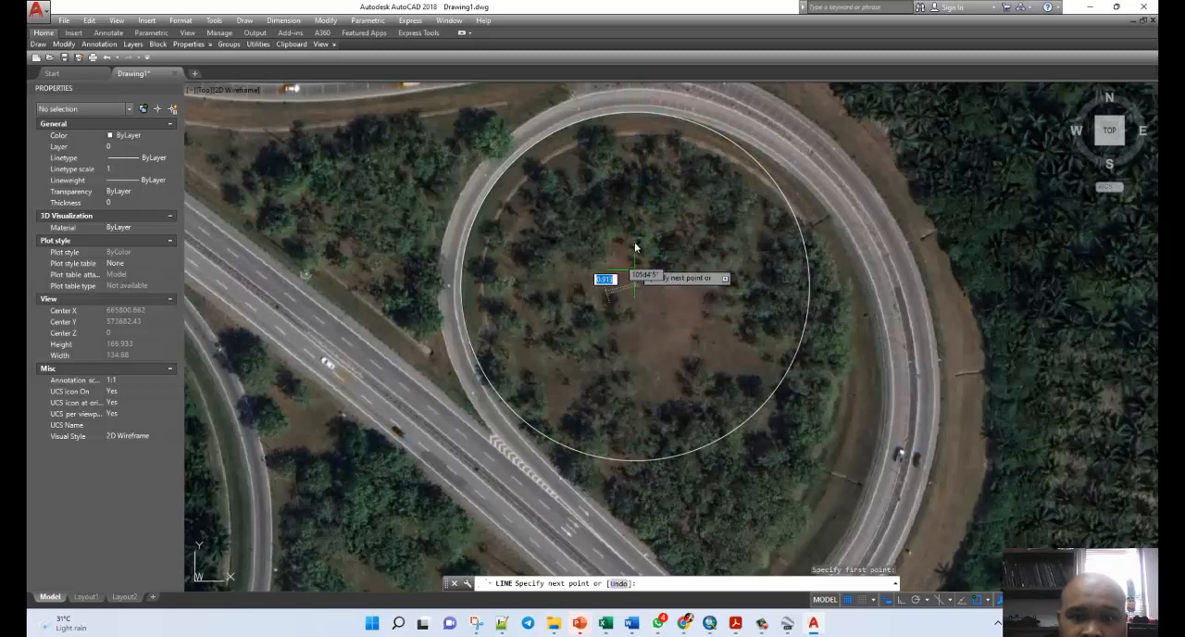
click(635, 116)
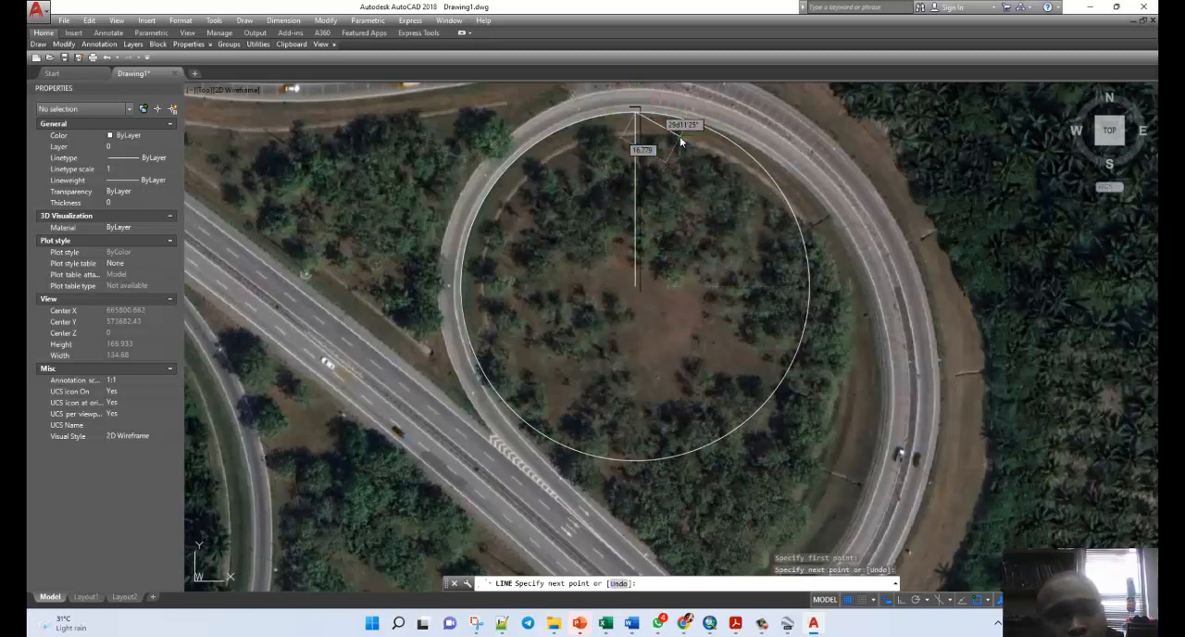
key(Escape)
click(635, 184)
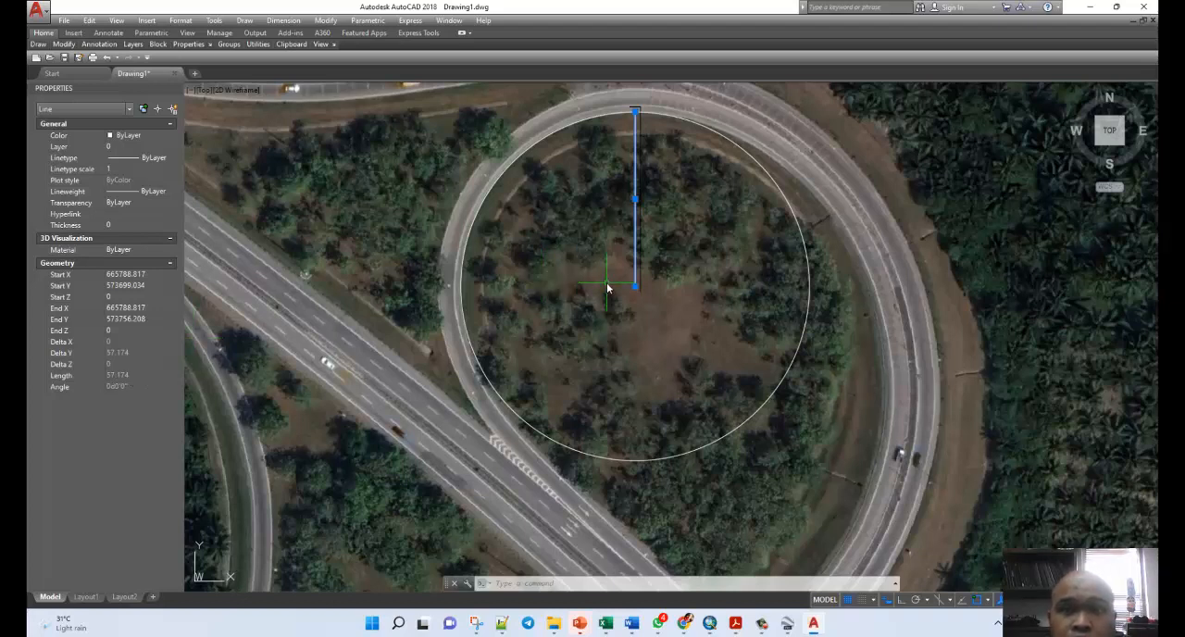
key(Escape)
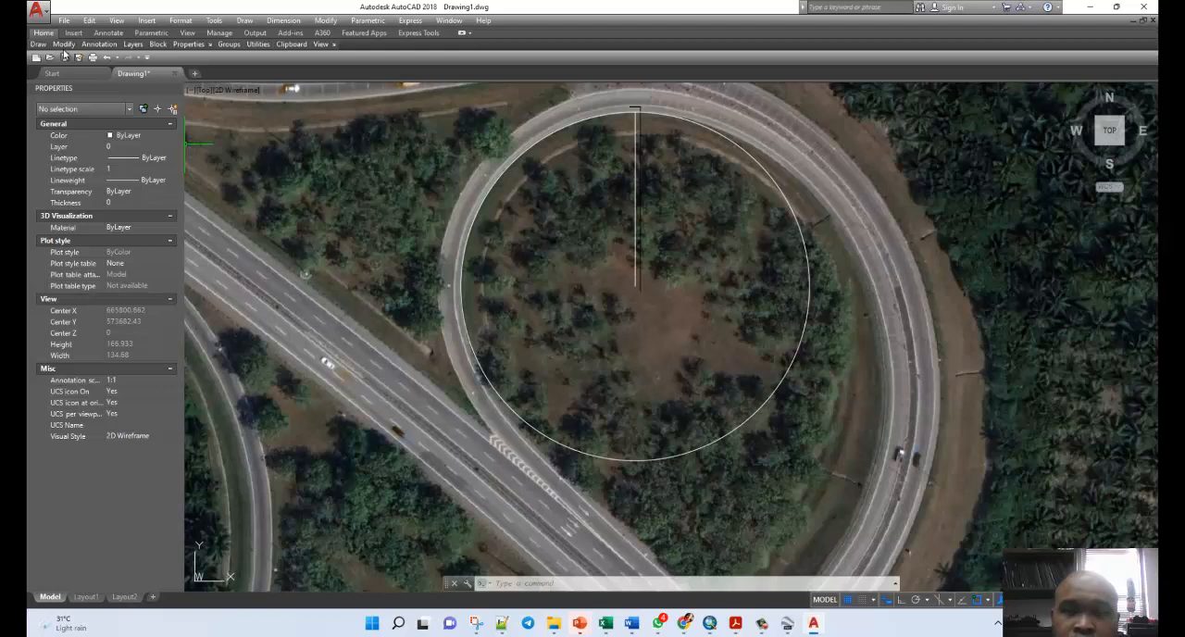
Begin a Start, End, Direction arc at the upper end of the radius line on the loop circle.
mouse_move(62, 48)
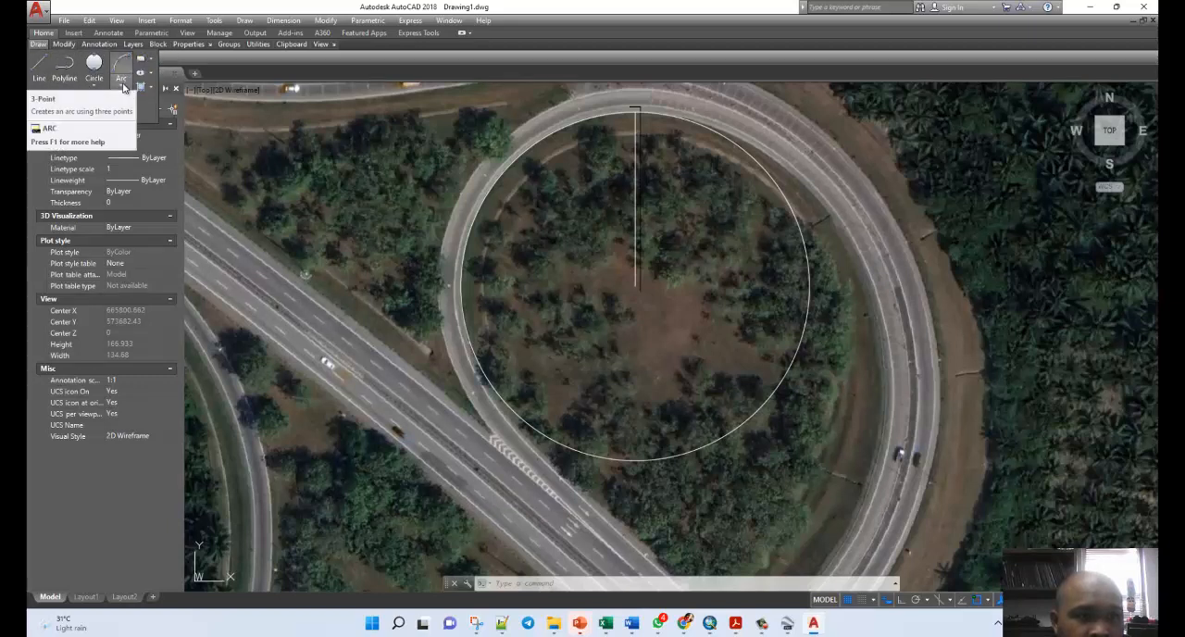
click(124, 84)
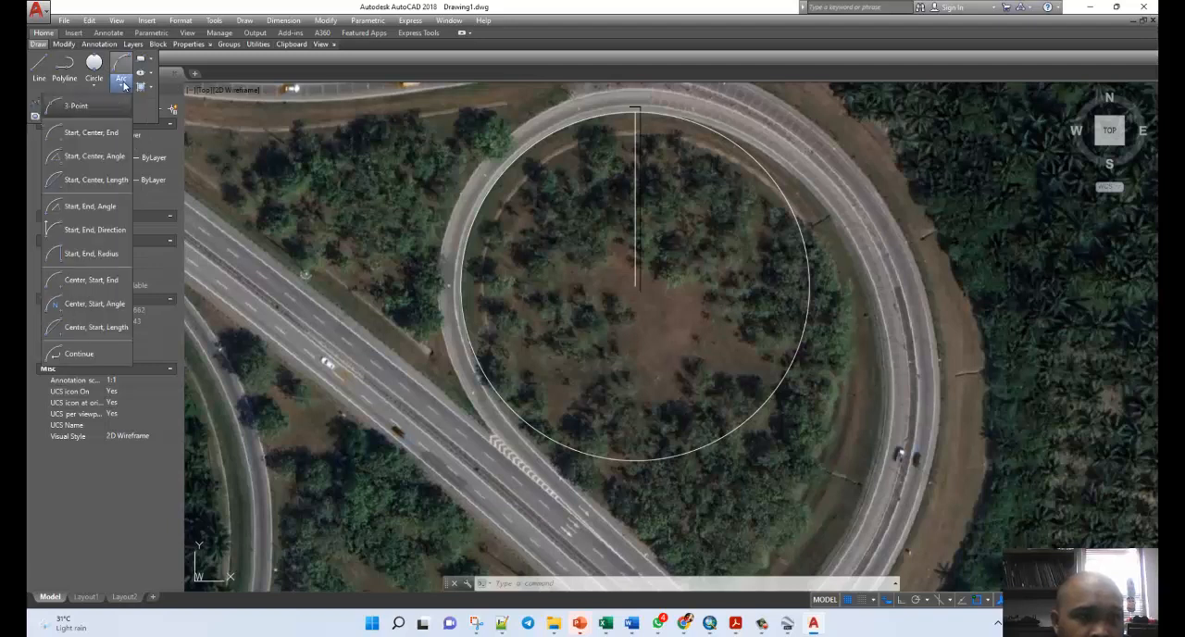
click(108, 230)
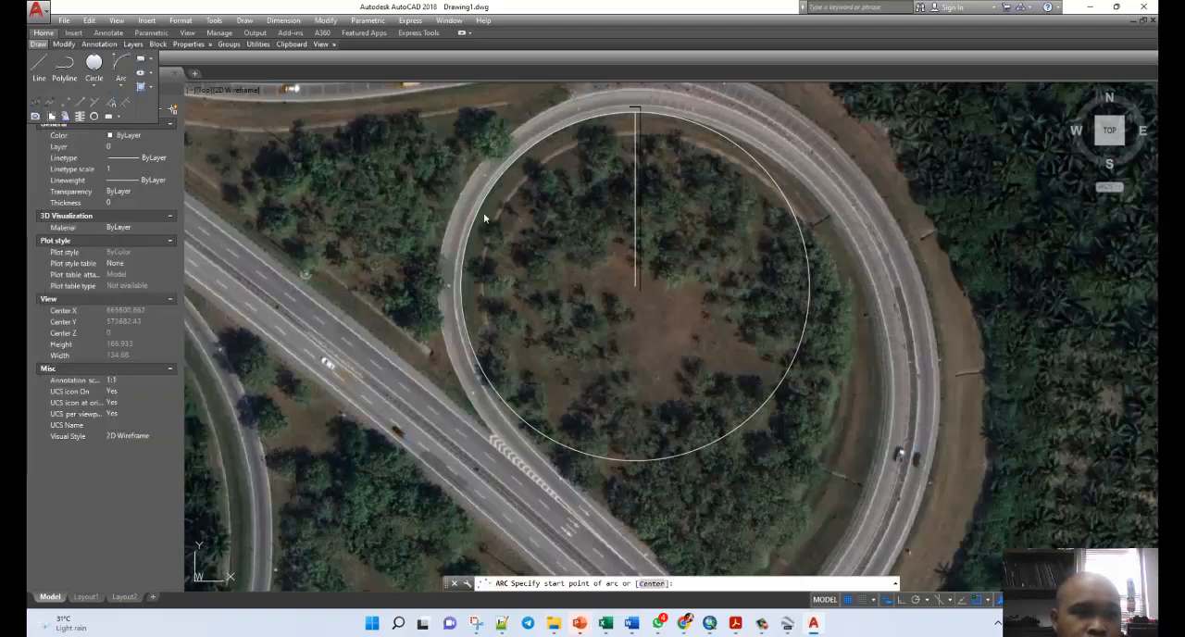
click(636, 115)
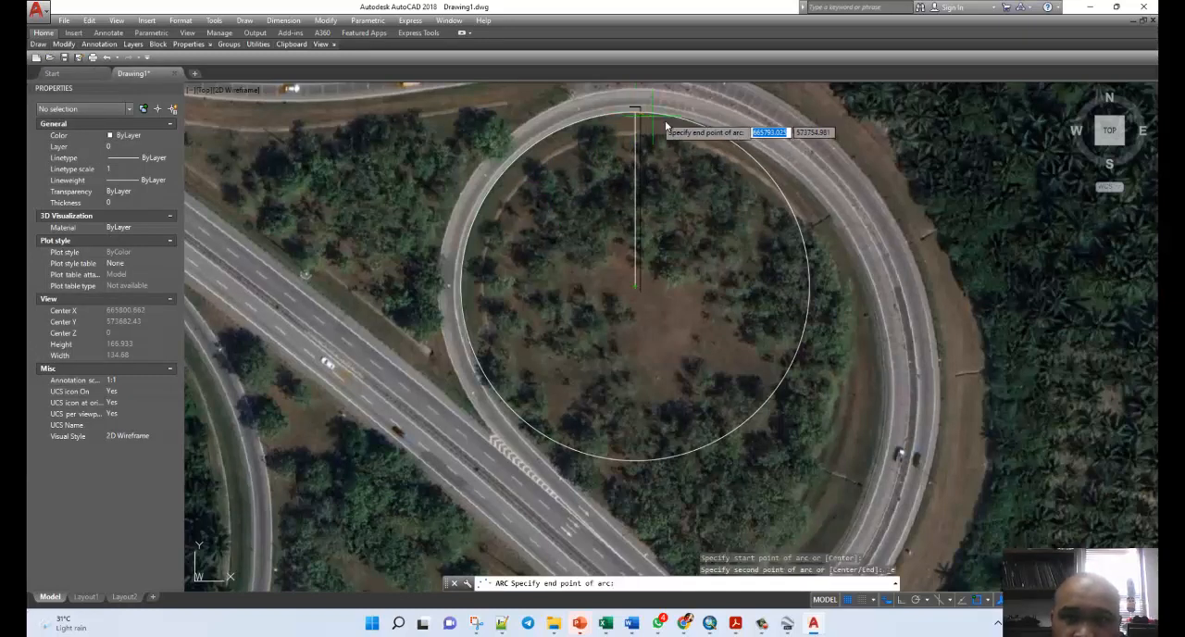
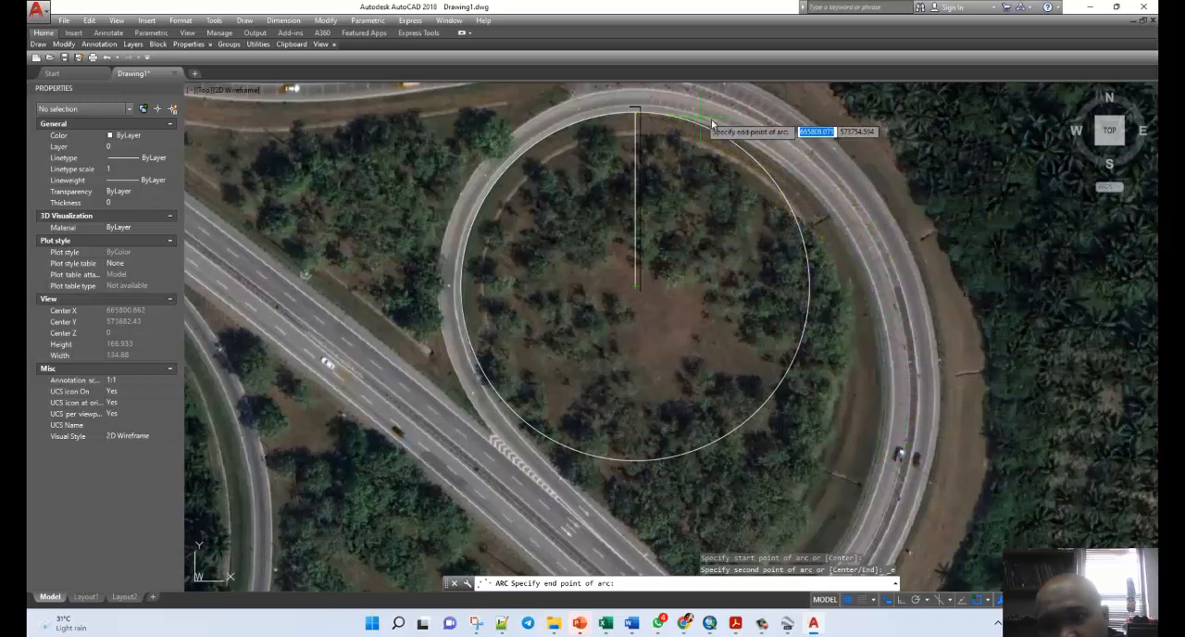
Complete the arc by ending it on the ramp's inner edge northeast of the loop circle and setting its start tangent along the curve.
click(853, 252)
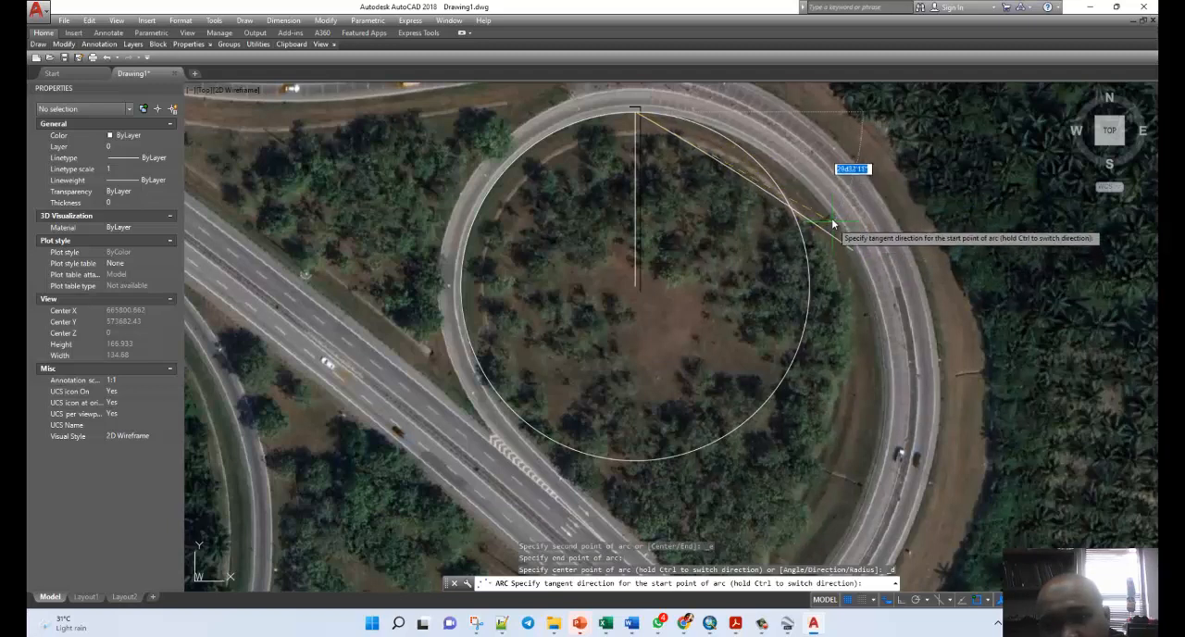
click(827, 123)
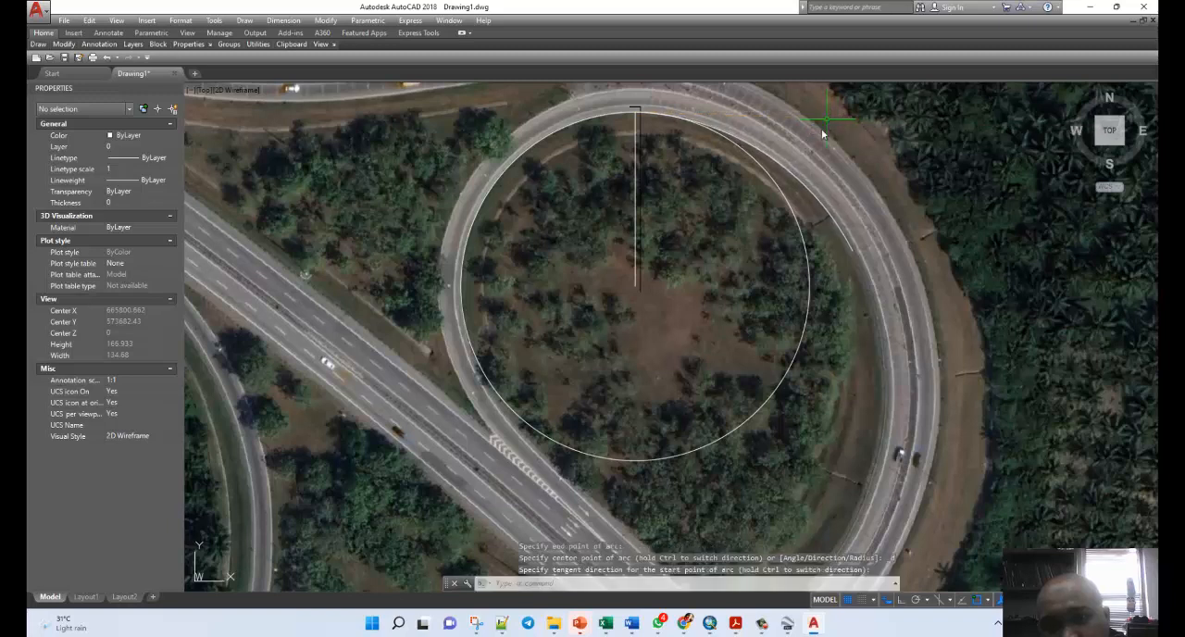
Draw a Start, End, Direction arc about 100 units in radius from the first arc's end down the ramp's inner edge, east of the circle.
mouse_move(40, 48)
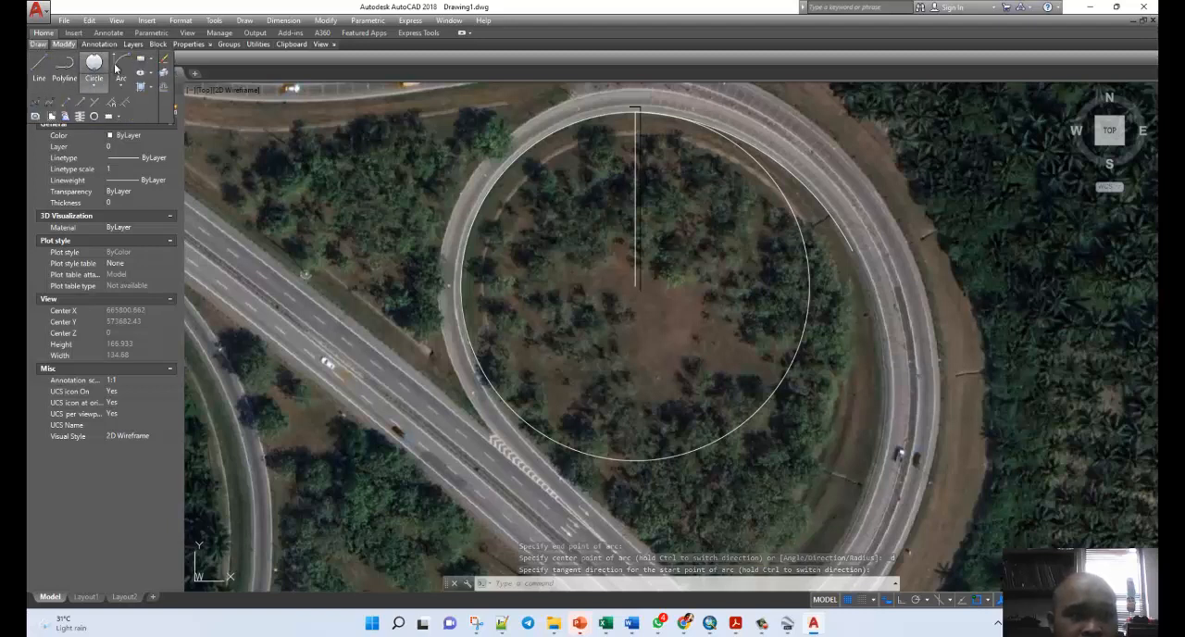
click(118, 66)
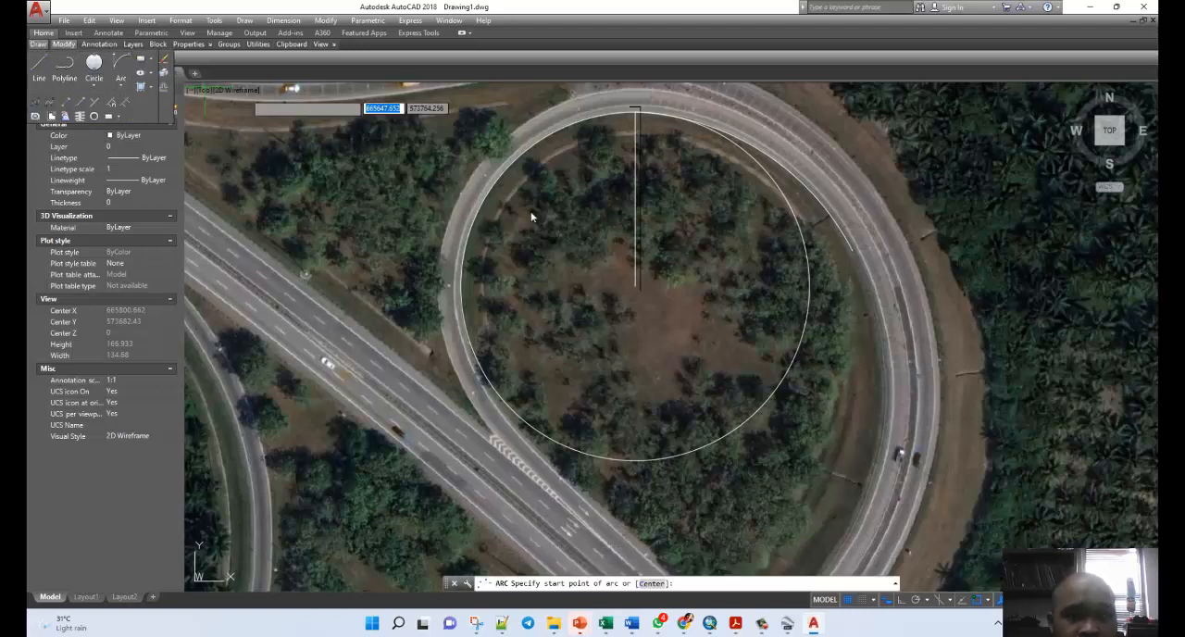
click(853, 253)
scroll(951, 300, down, 1)
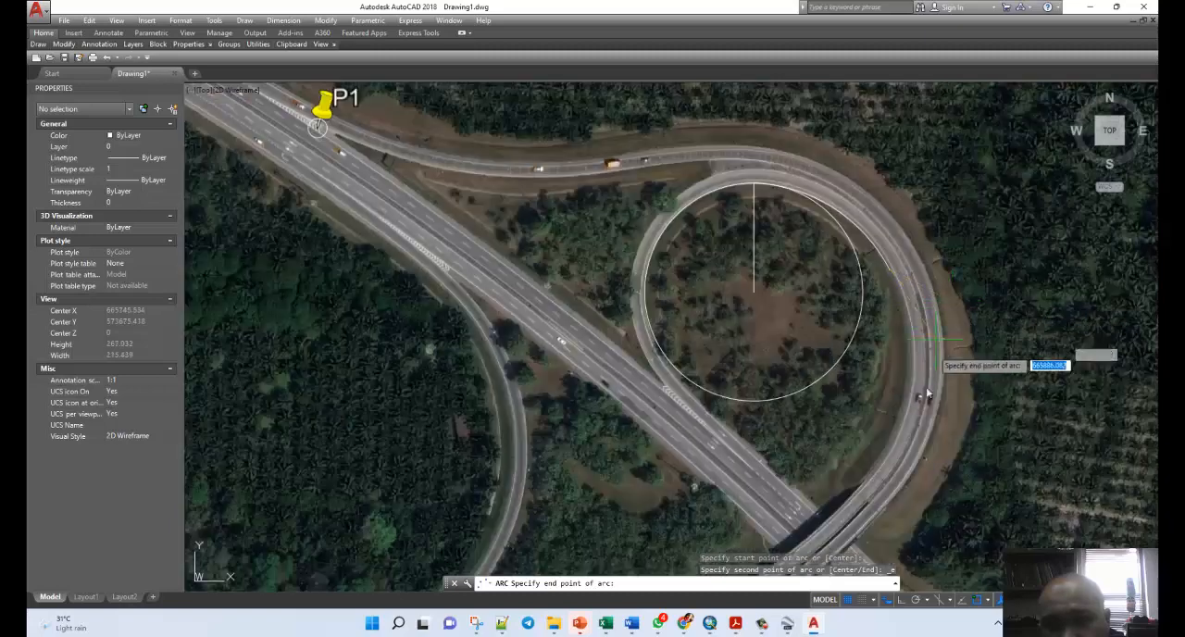
scroll(917, 410, up, 2)
scroll(892, 385, down, 1)
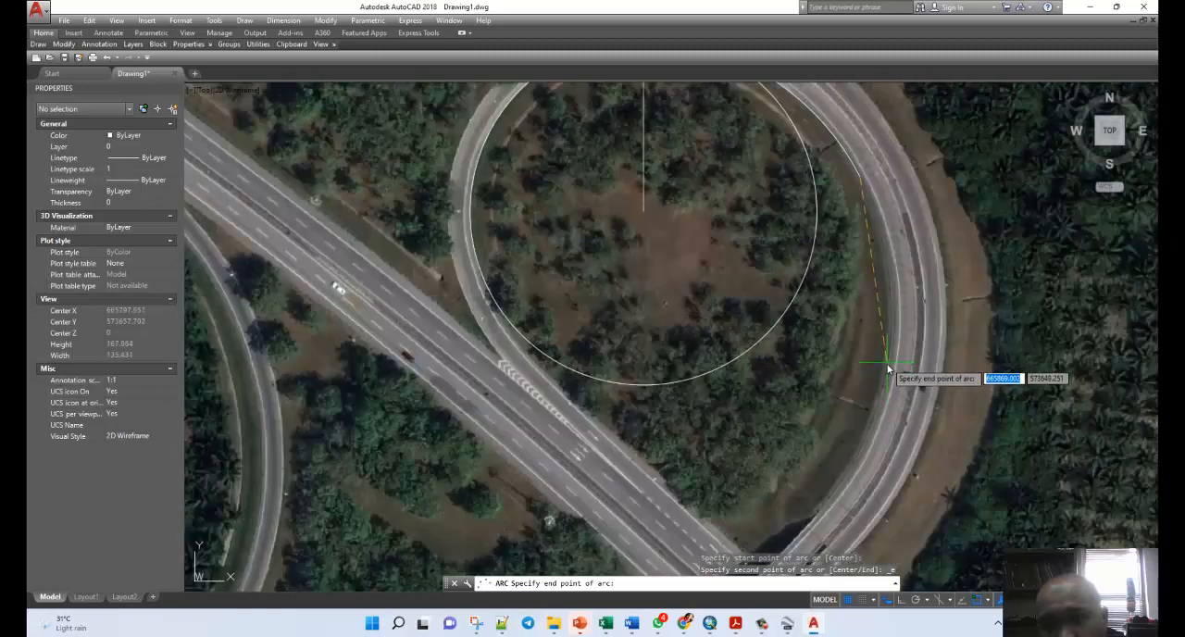
scroll(887, 375, down, 2)
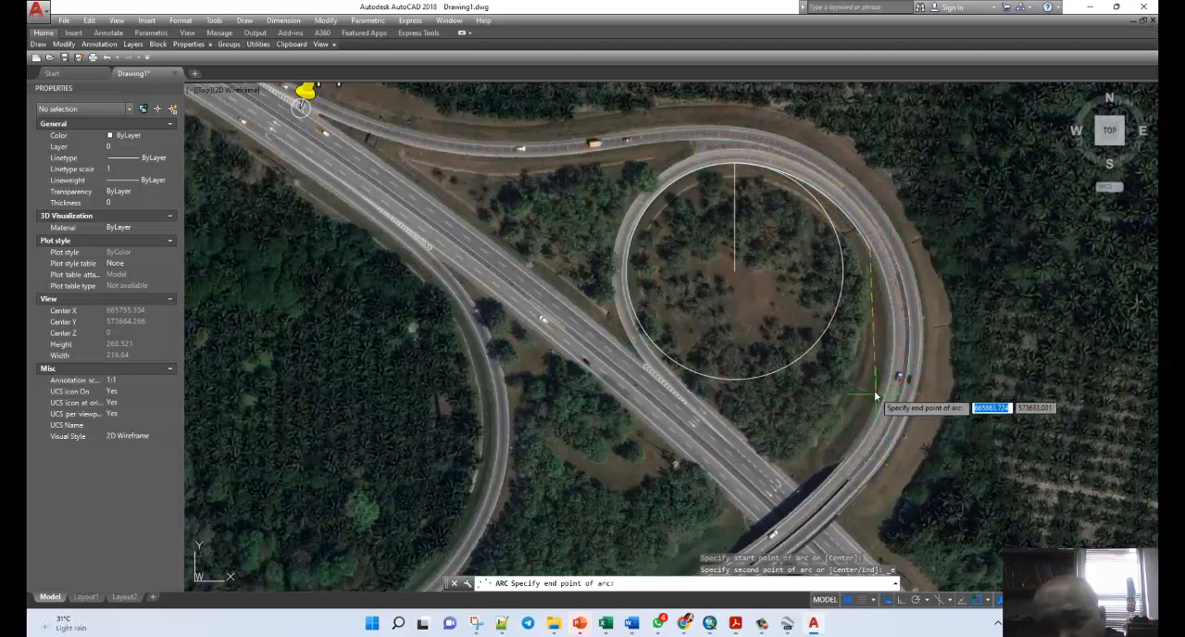
scroll(879, 396, up, 2)
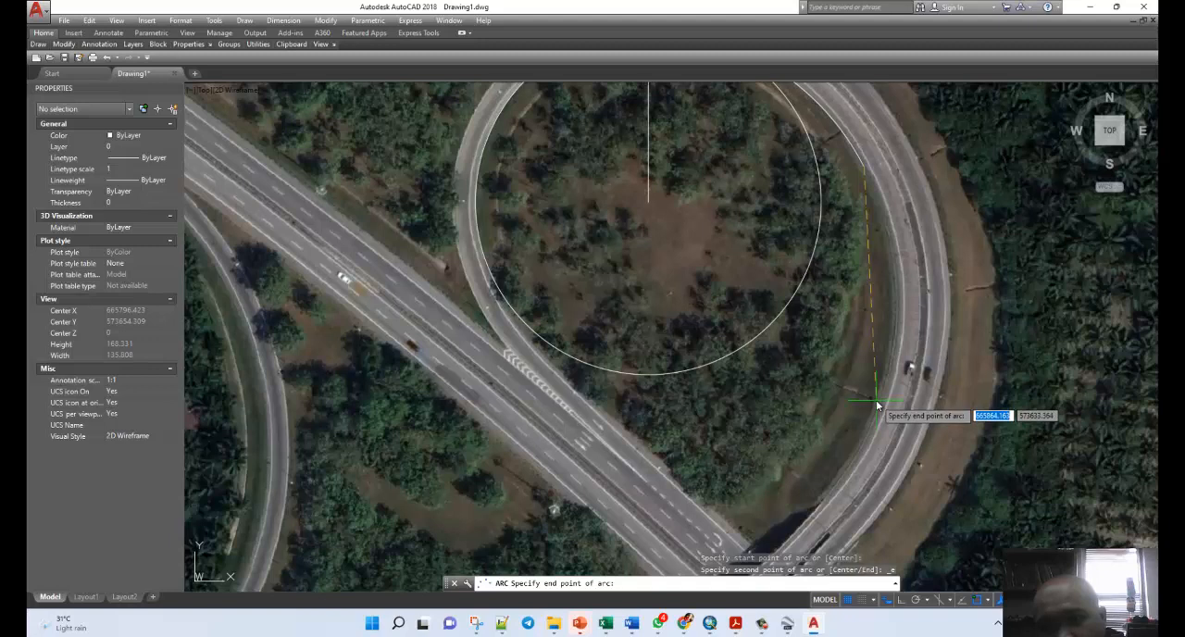
click(876, 405)
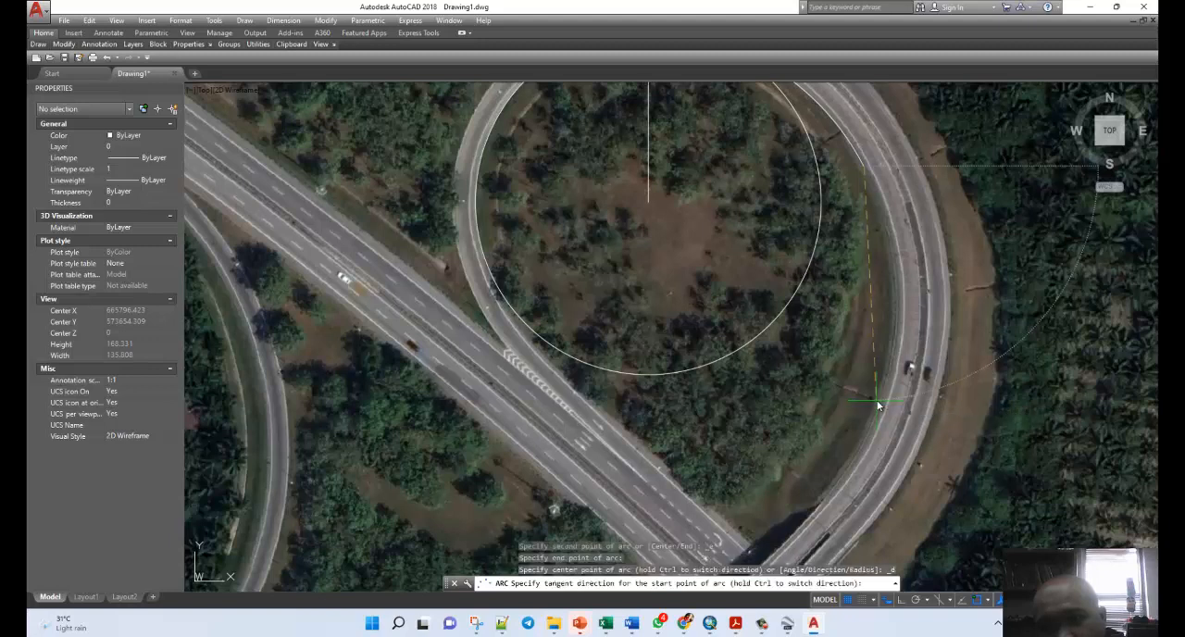
click(910, 266)
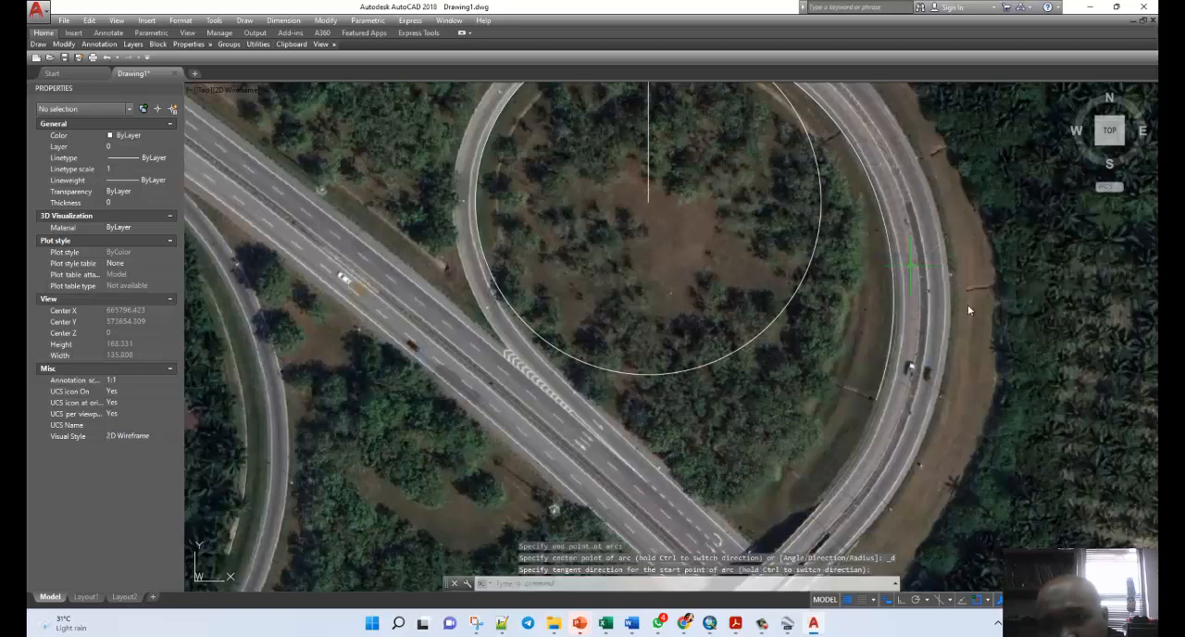
scroll(1027, 261, down, 4)
scroll(978, 367, up, 2)
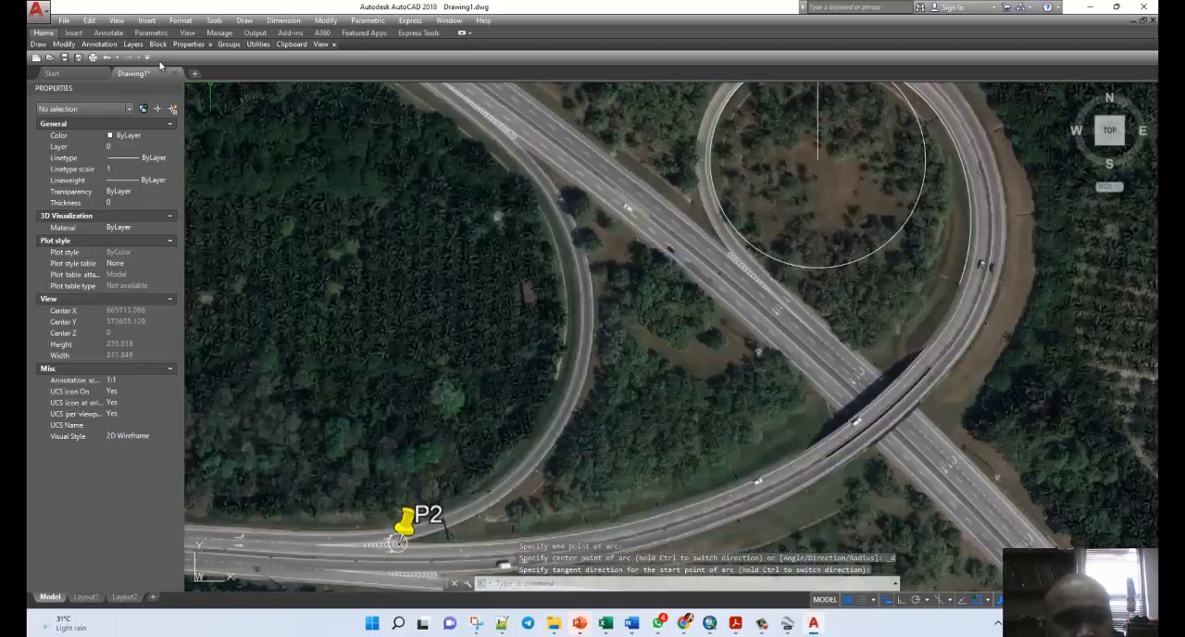
mouse_move(44, 49)
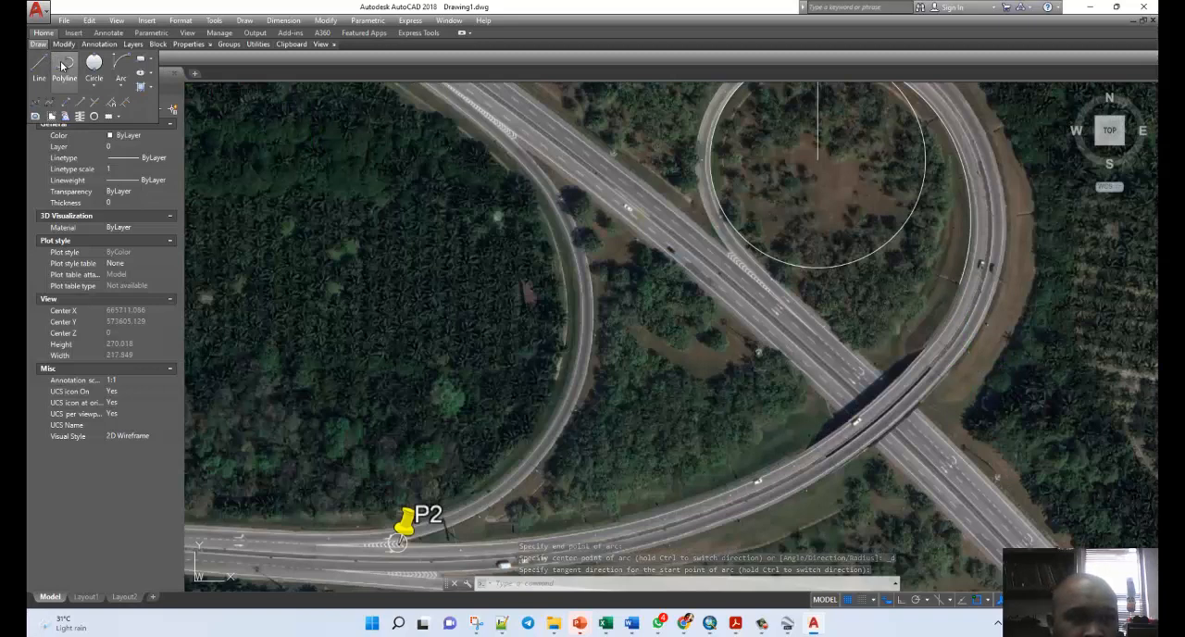
click(120, 63)
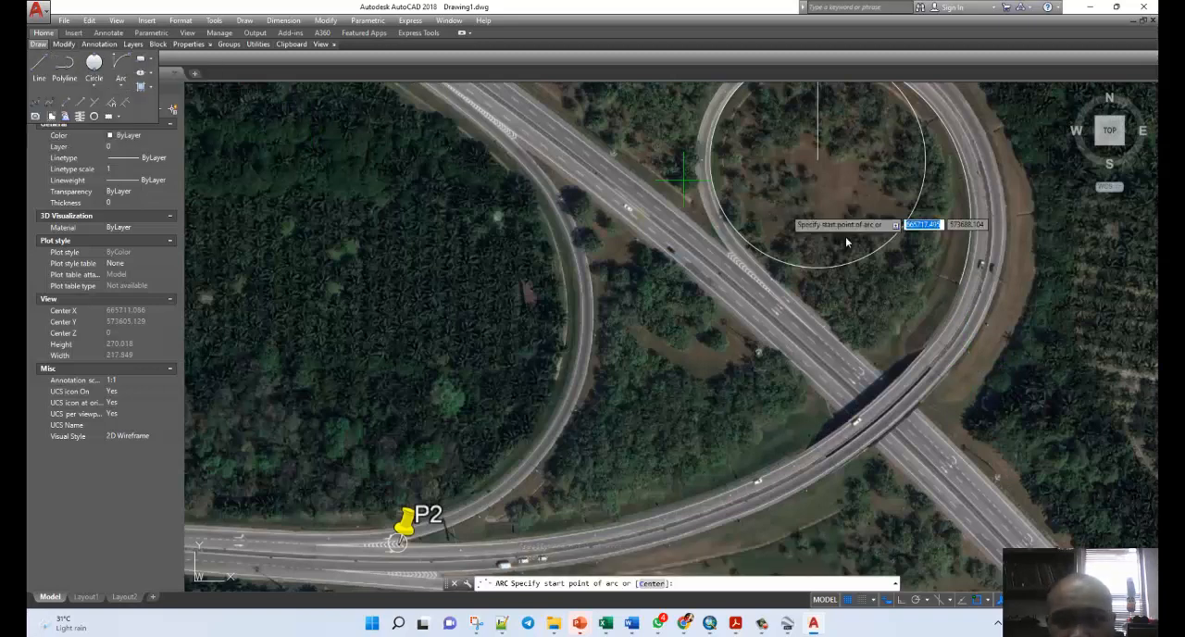
click(959, 286)
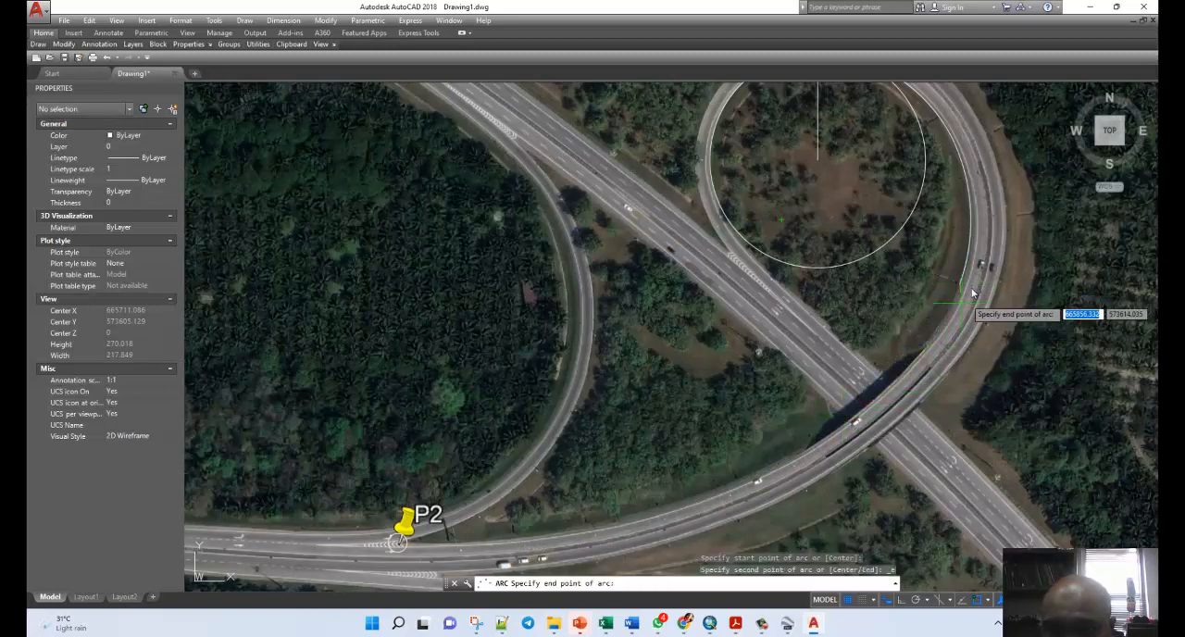
click(881, 389)
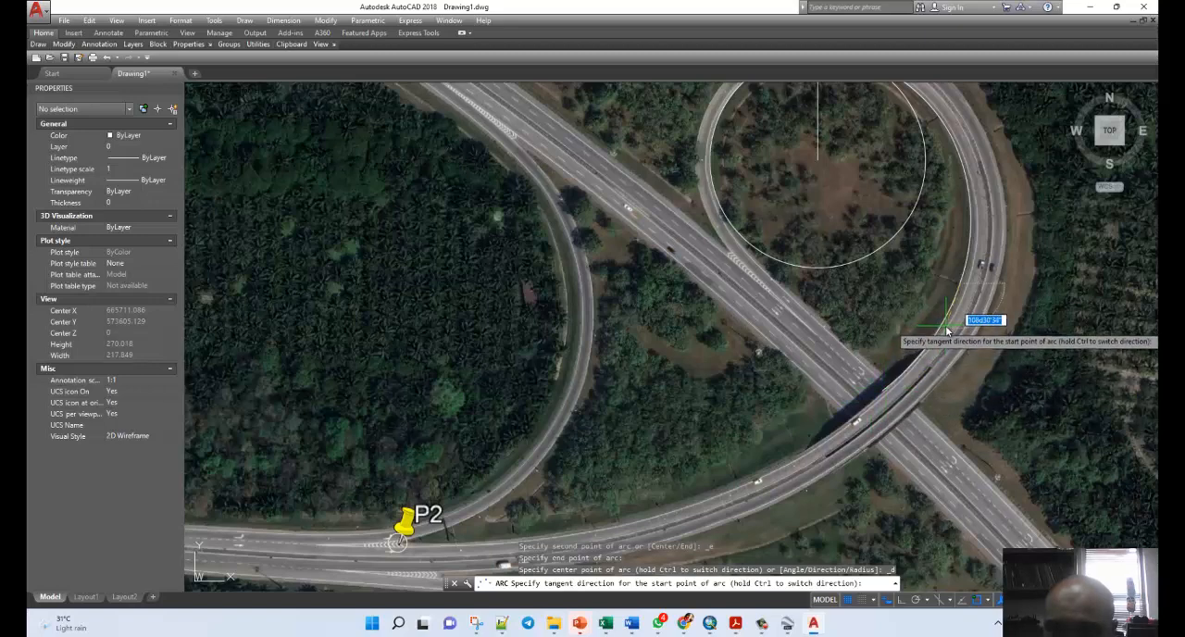
scroll(981, 333, up, 3)
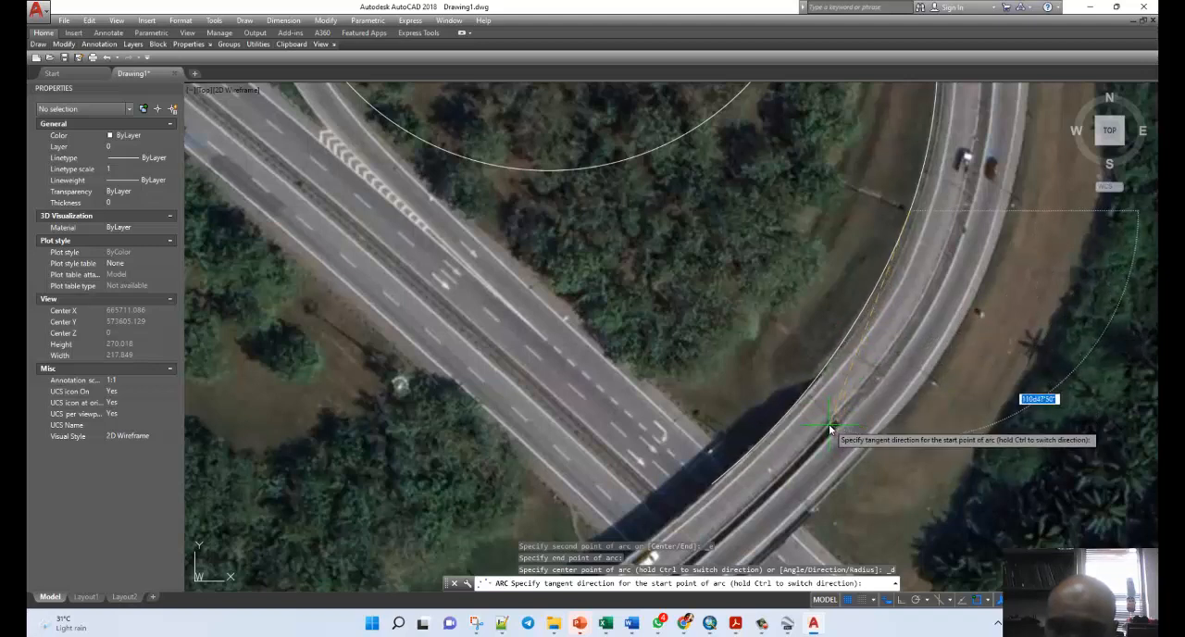
key(Escape)
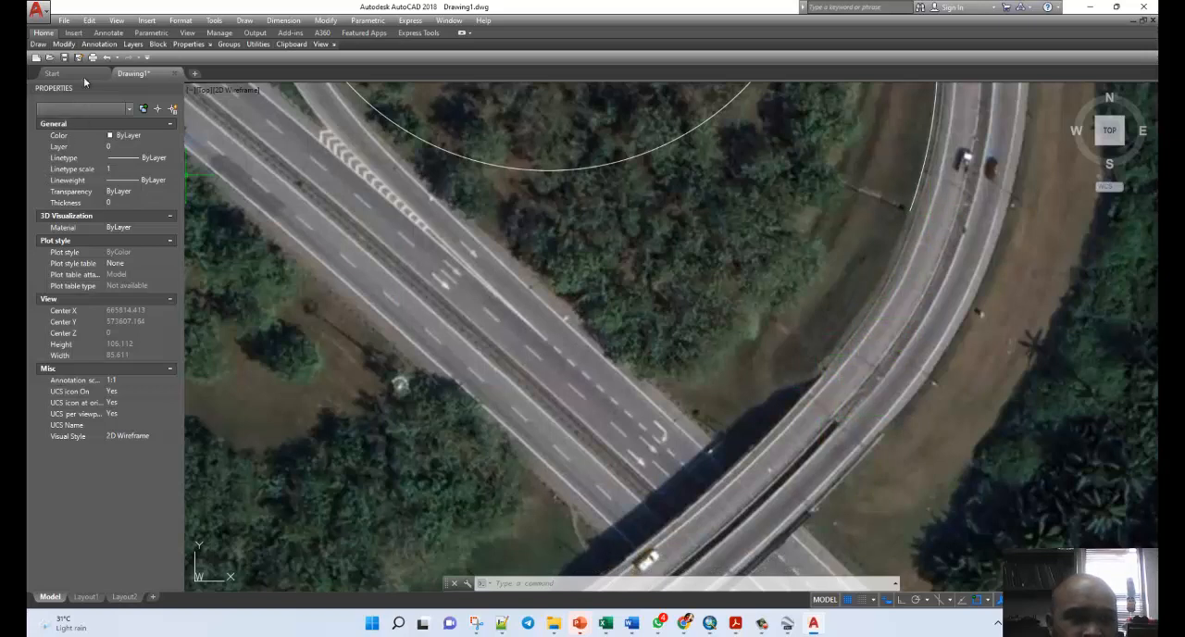
mouse_move(39, 44)
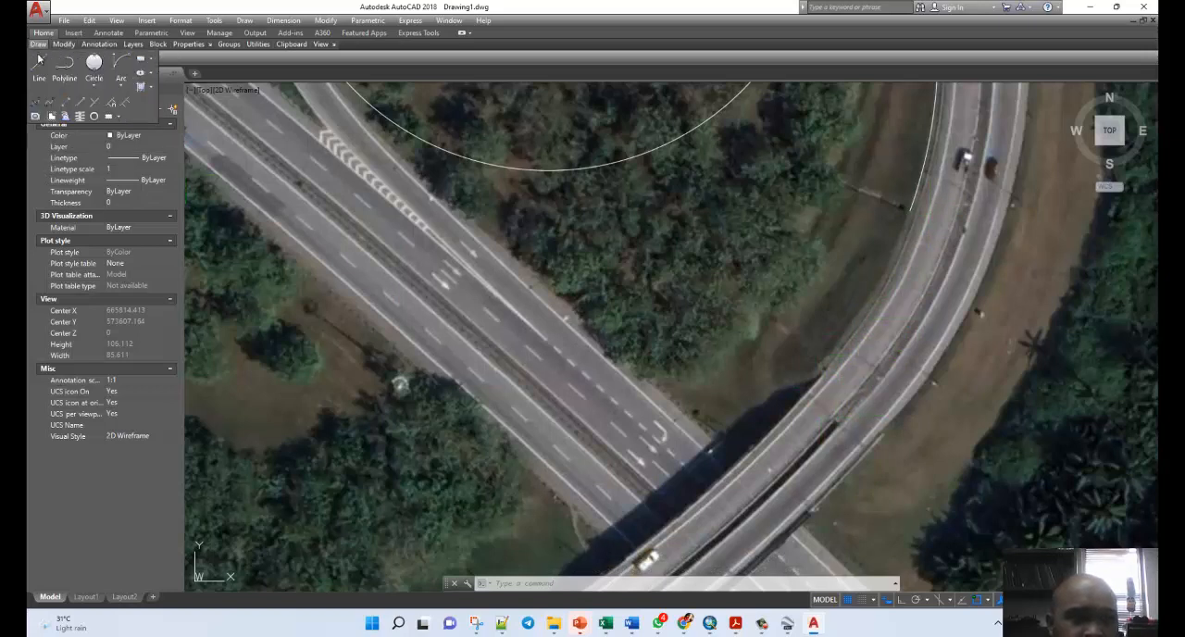
click(120, 64)
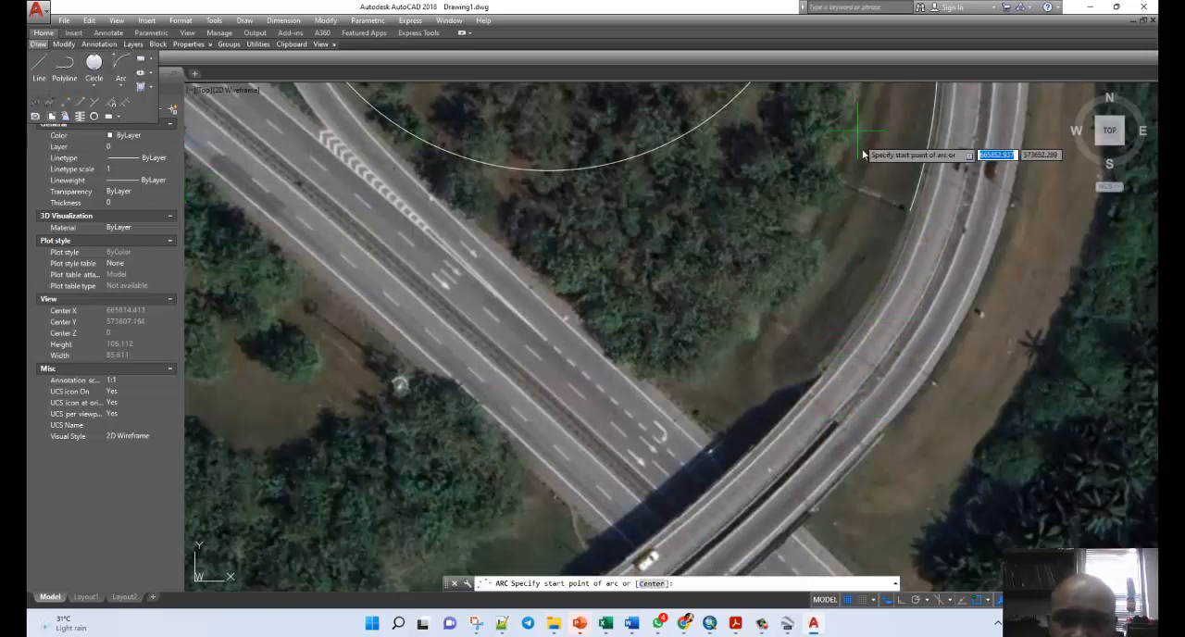
click(909, 214)
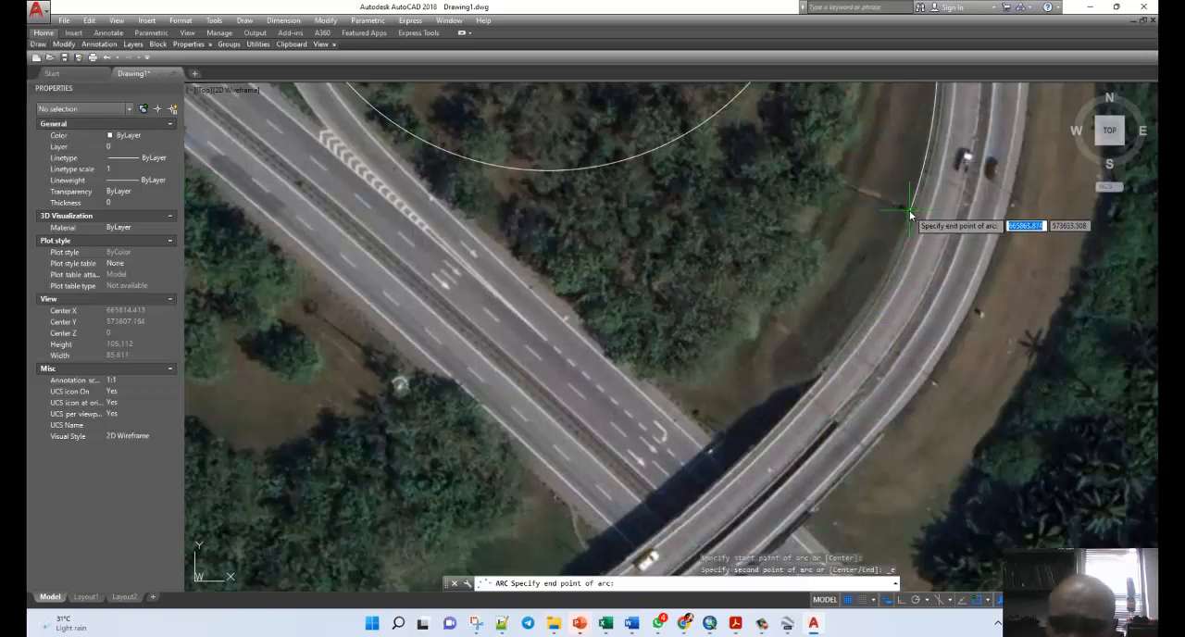
click(835, 364)
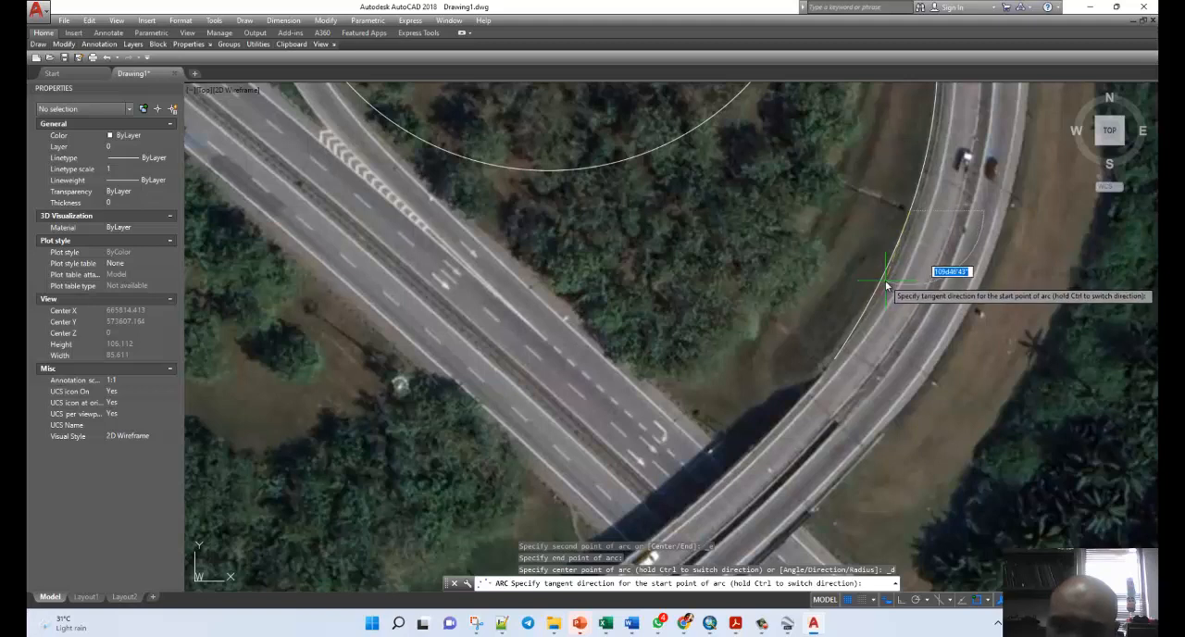
key(Escape)
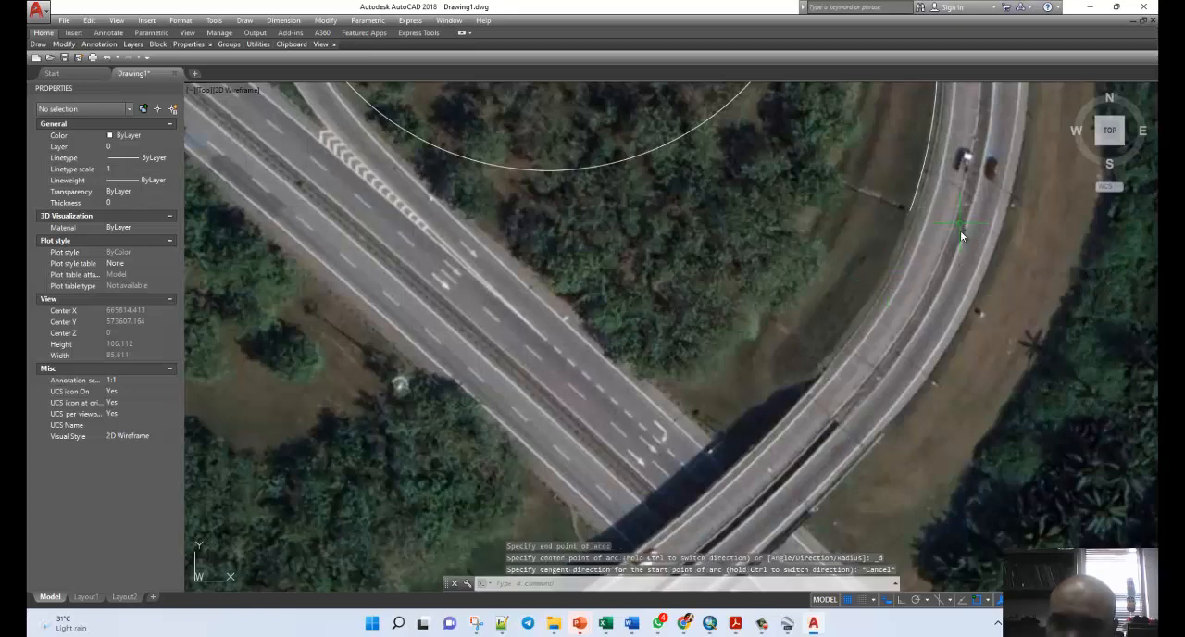
Examine how closely the two arcs follow the ramp's inner edge from the circle's top to the second arc's lower end.
scroll(987, 273, down, 1)
scroll(989, 218, up, 5)
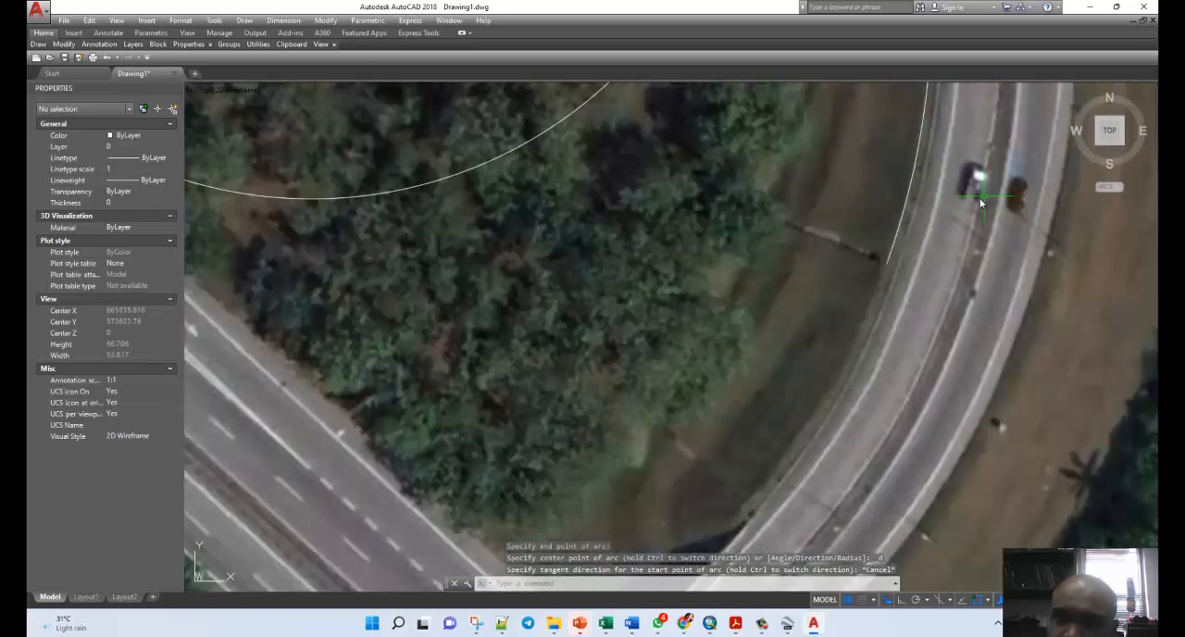
scroll(883, 315, down, 4)
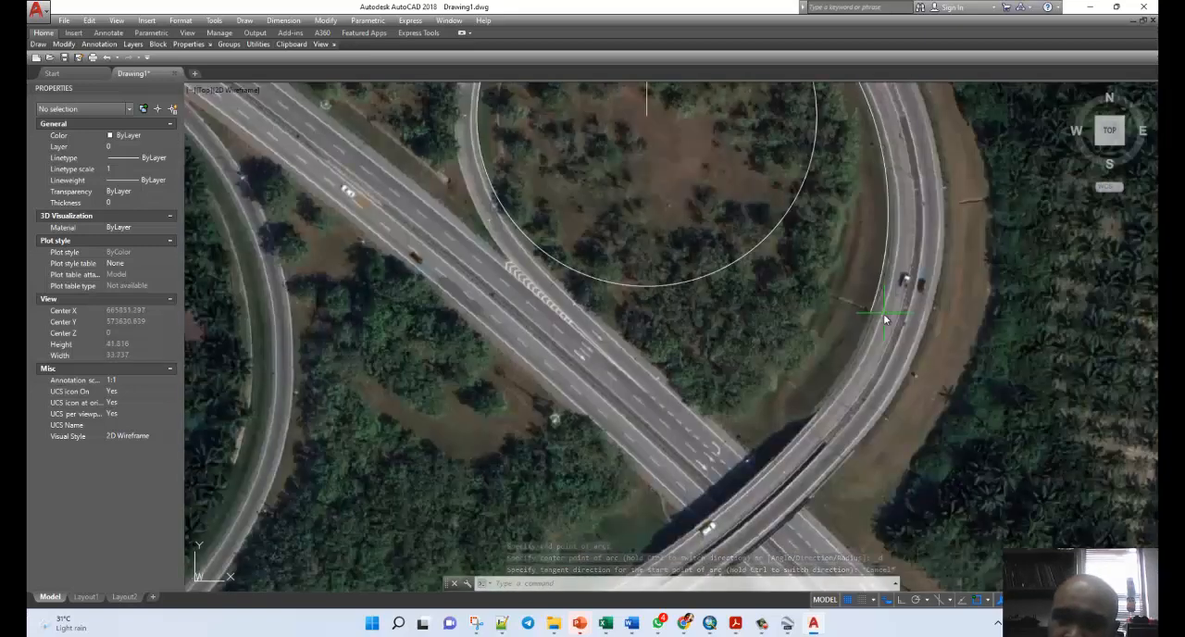
scroll(897, 283, up, 4)
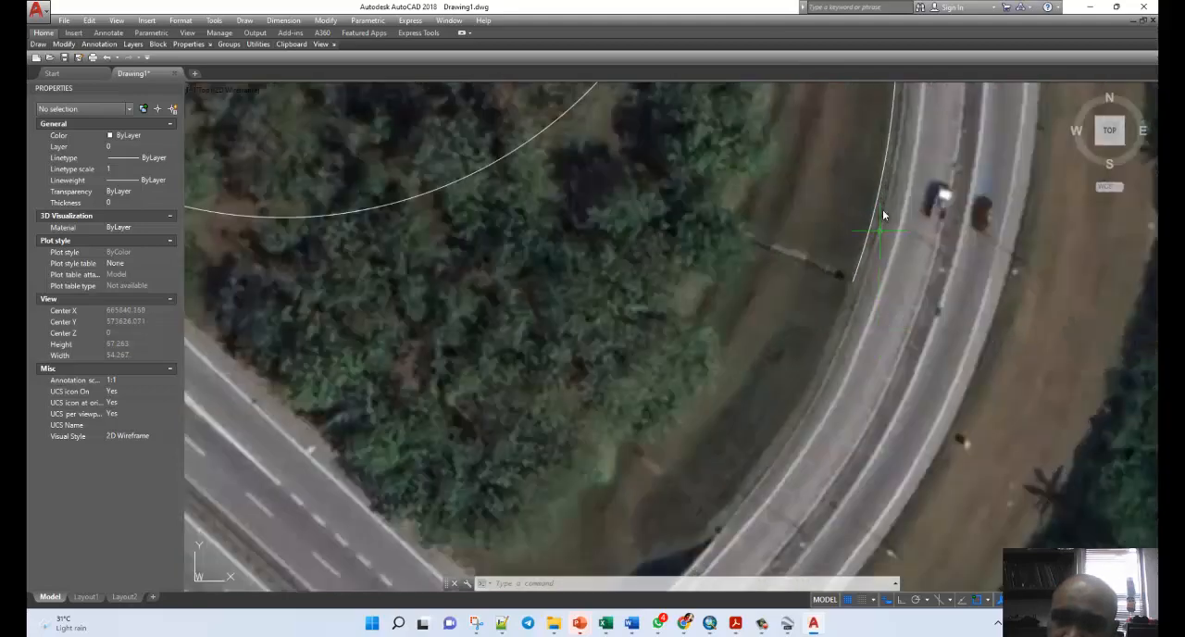
scroll(903, 264, down, 5)
scroll(921, 263, down, 5)
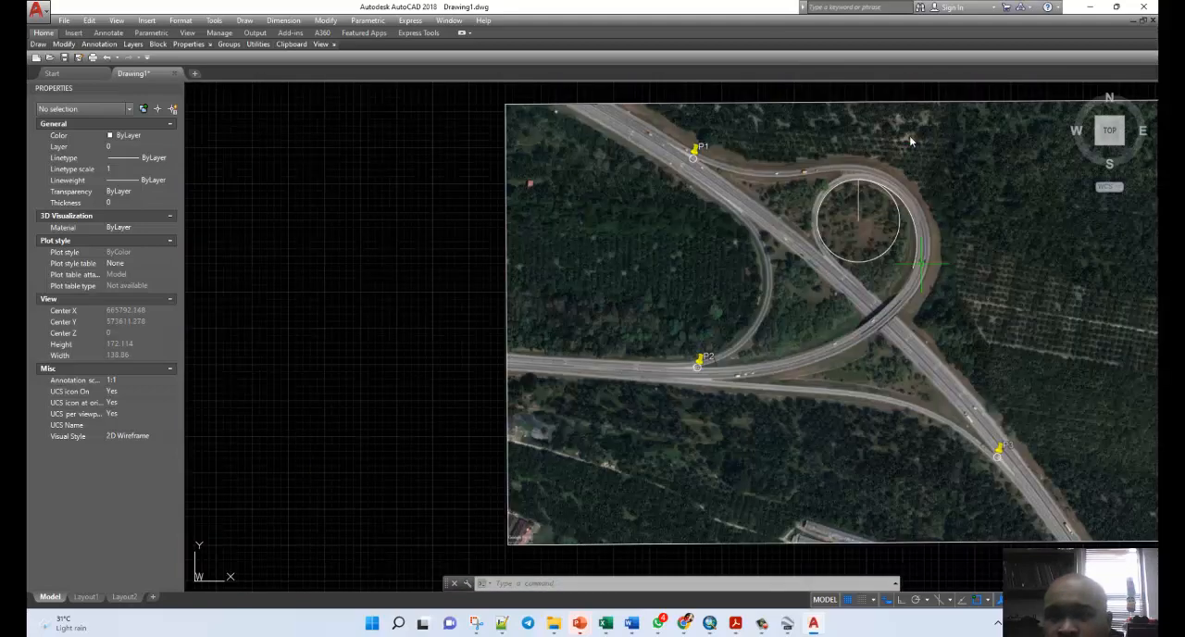
scroll(909, 135, up, 2)
scroll(908, 234, up, 6)
scroll(730, 255, up, 2)
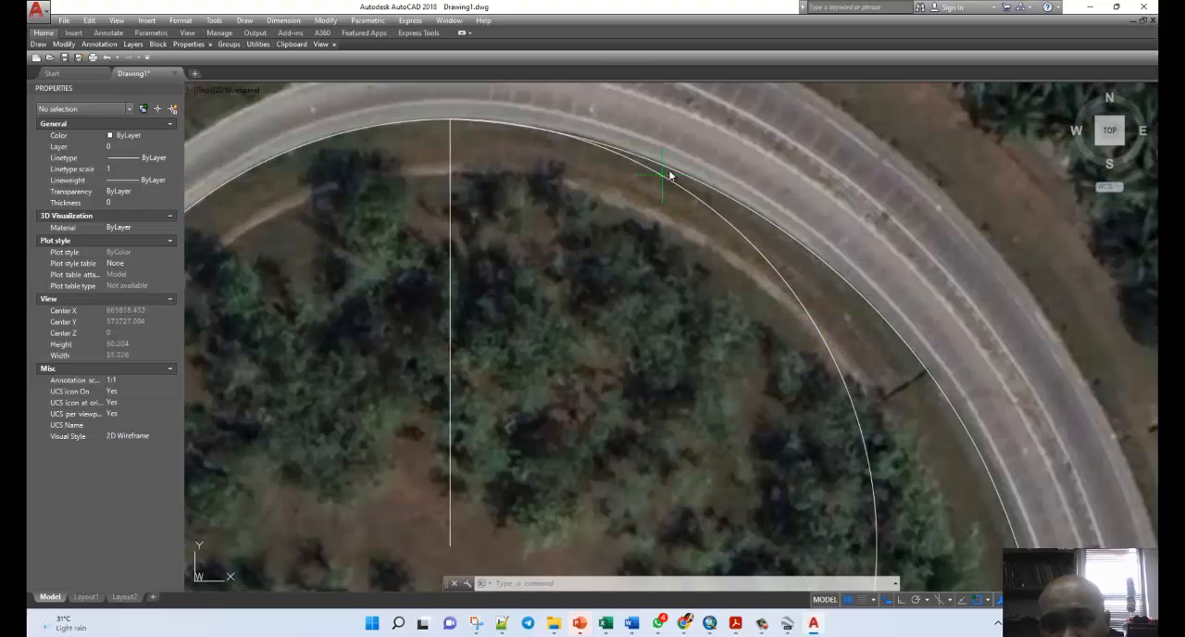
scroll(895, 333, down, 5)
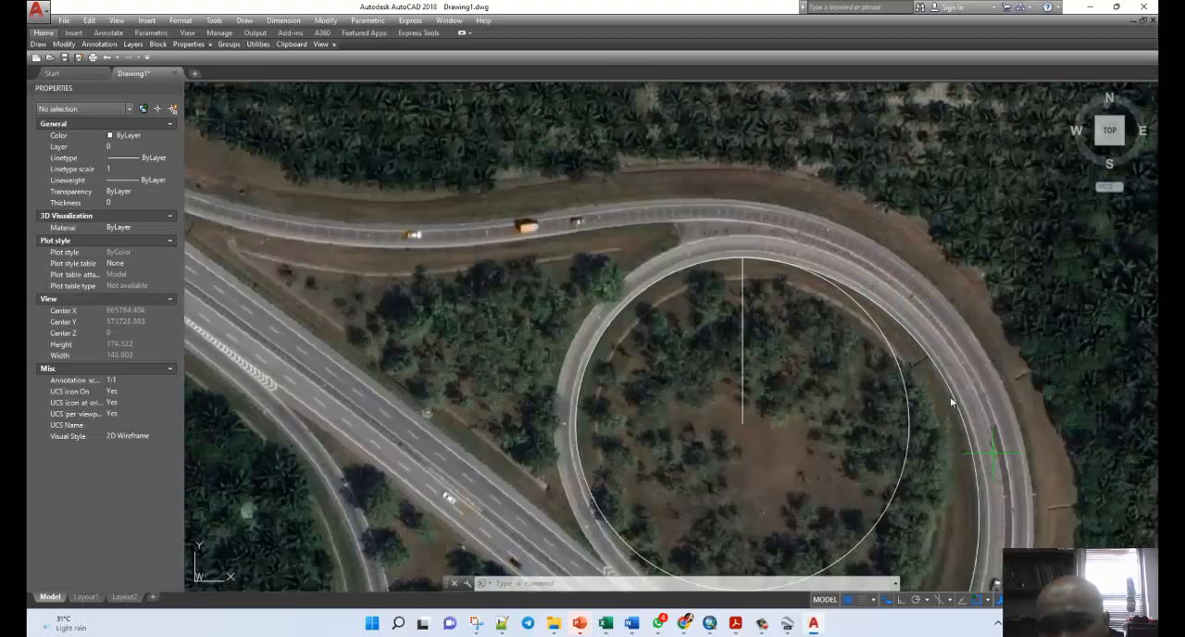
scroll(924, 336, down, 3)
scroll(940, 437, up, 5)
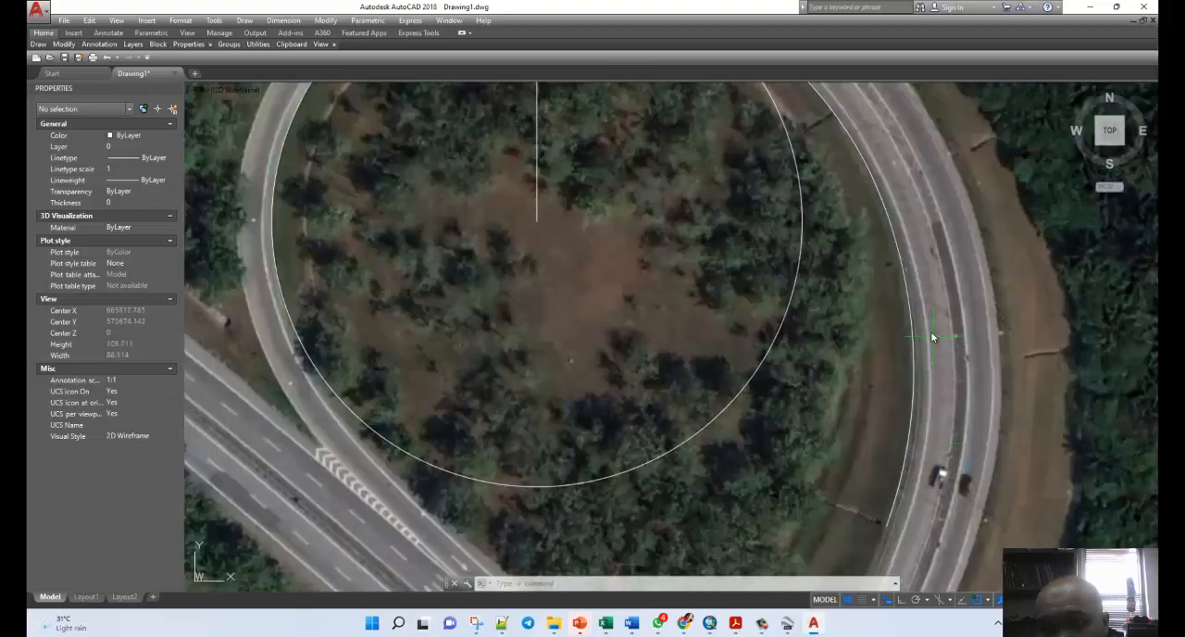
scroll(932, 336, up, 2)
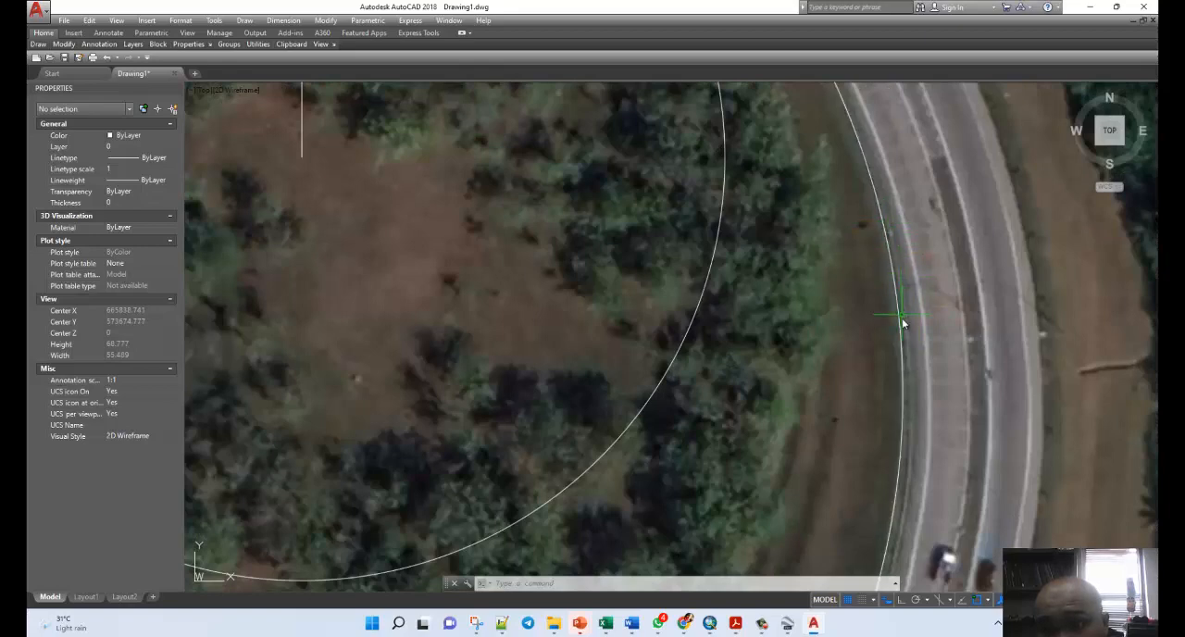
scroll(953, 331, down, 5)
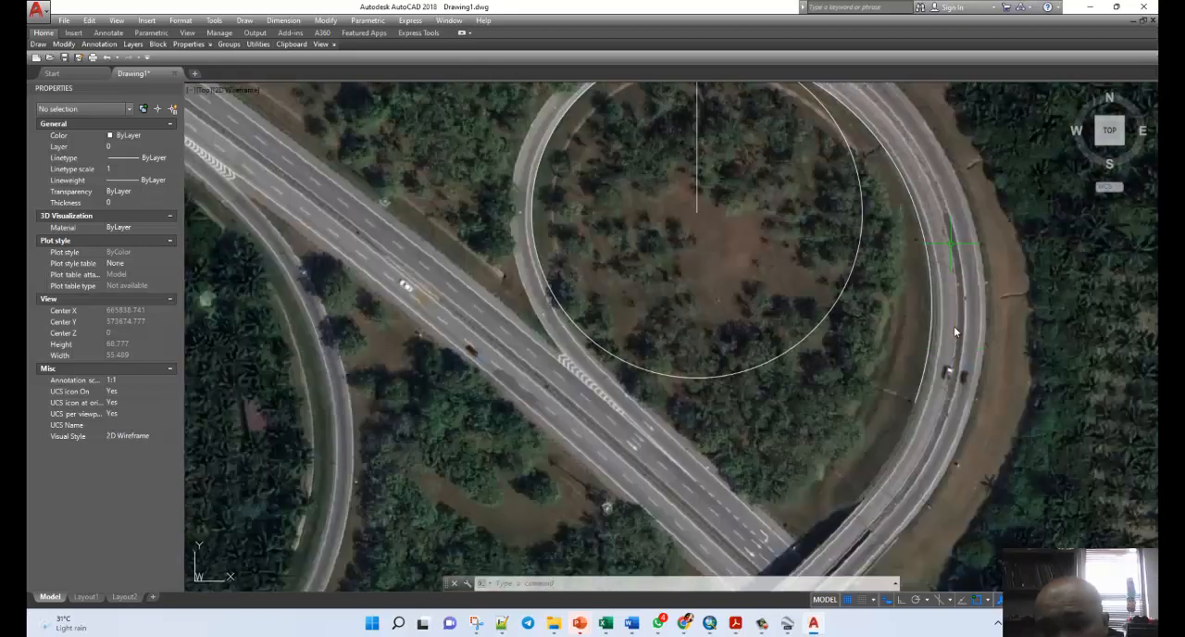
scroll(934, 411, up, 2)
scroll(904, 377, up, 2)
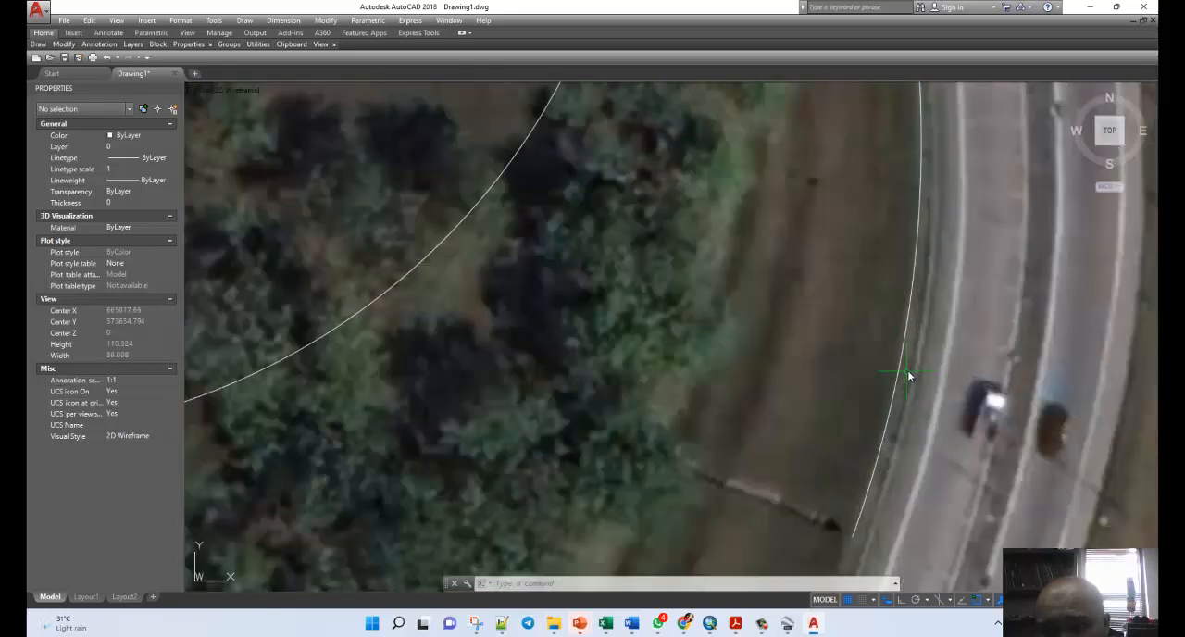
Erase the second arc along the ramp's inner edge east of the loop circle.
scroll(920, 350, down, 1)
click(912, 332)
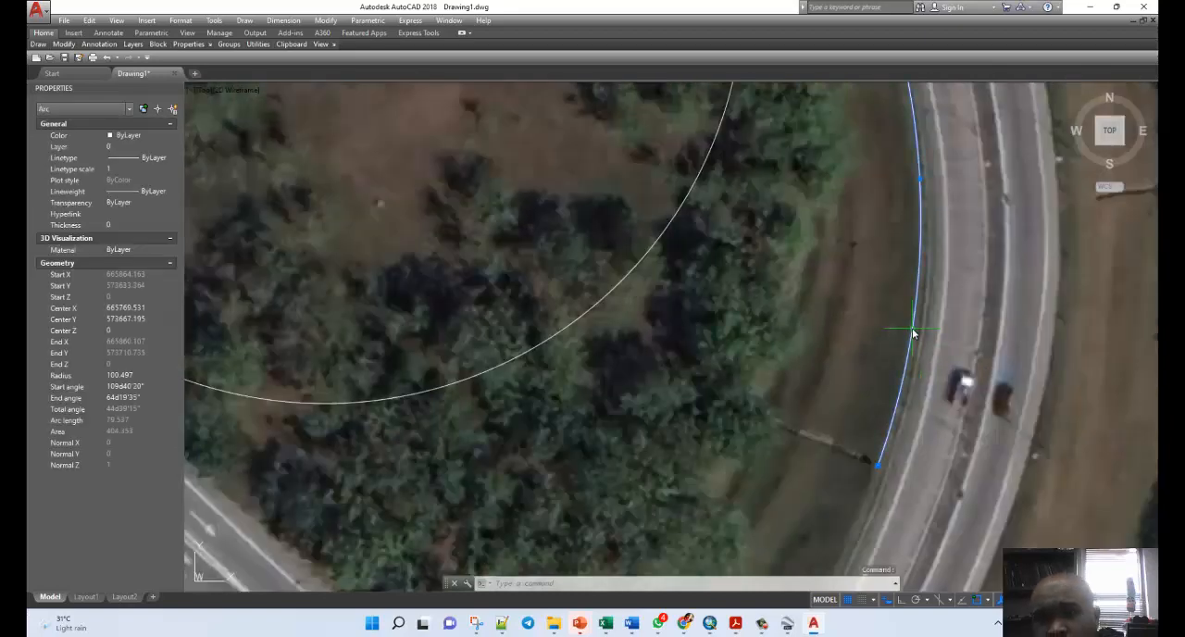
key(Delete)
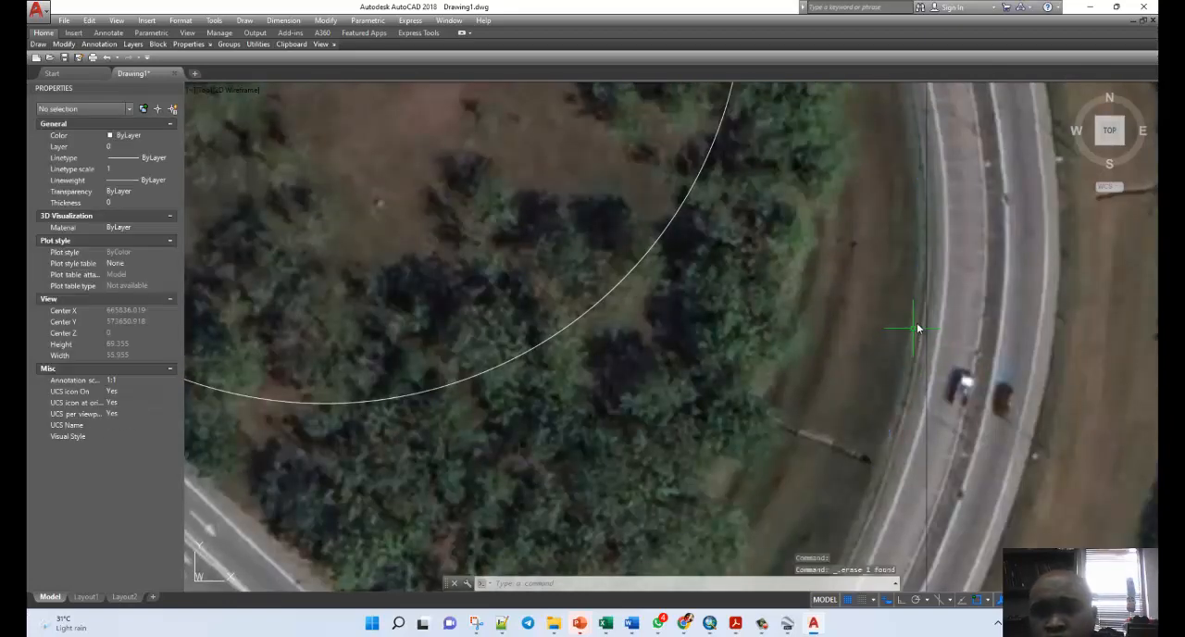
scroll(965, 315, down, 2)
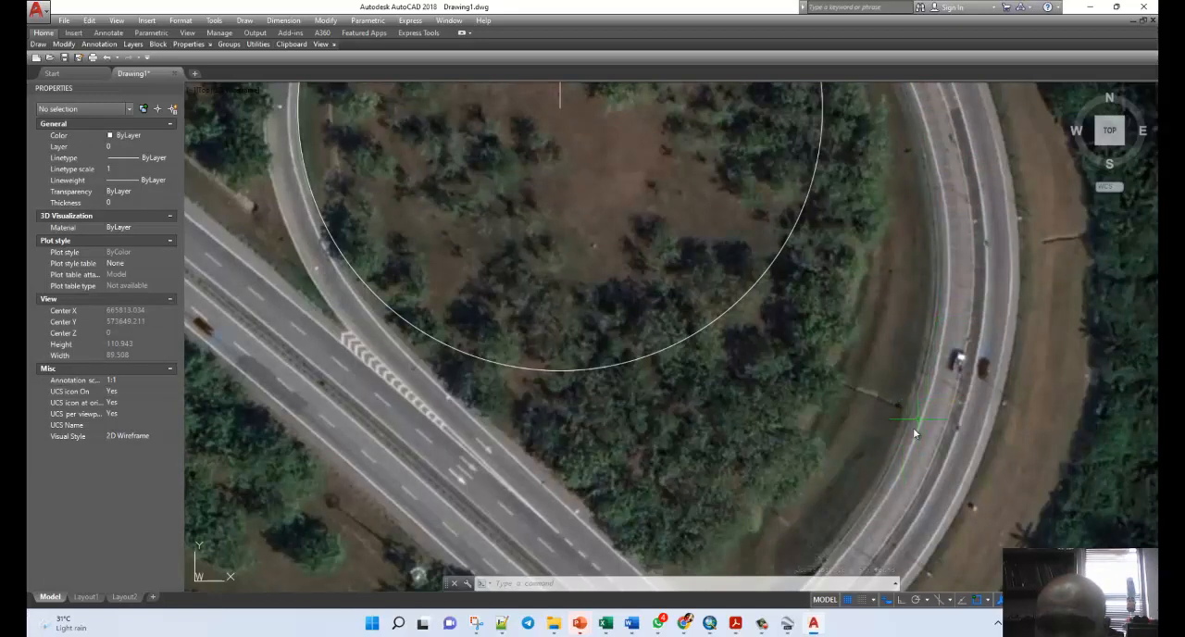
Draw a Start, End, Direction arc from the first arc's end down the ramp's inner edge, ending southeast of the loop circle at about 665860, 573622.
scroll(936, 311, down, 4)
scroll(934, 247, up, 2)
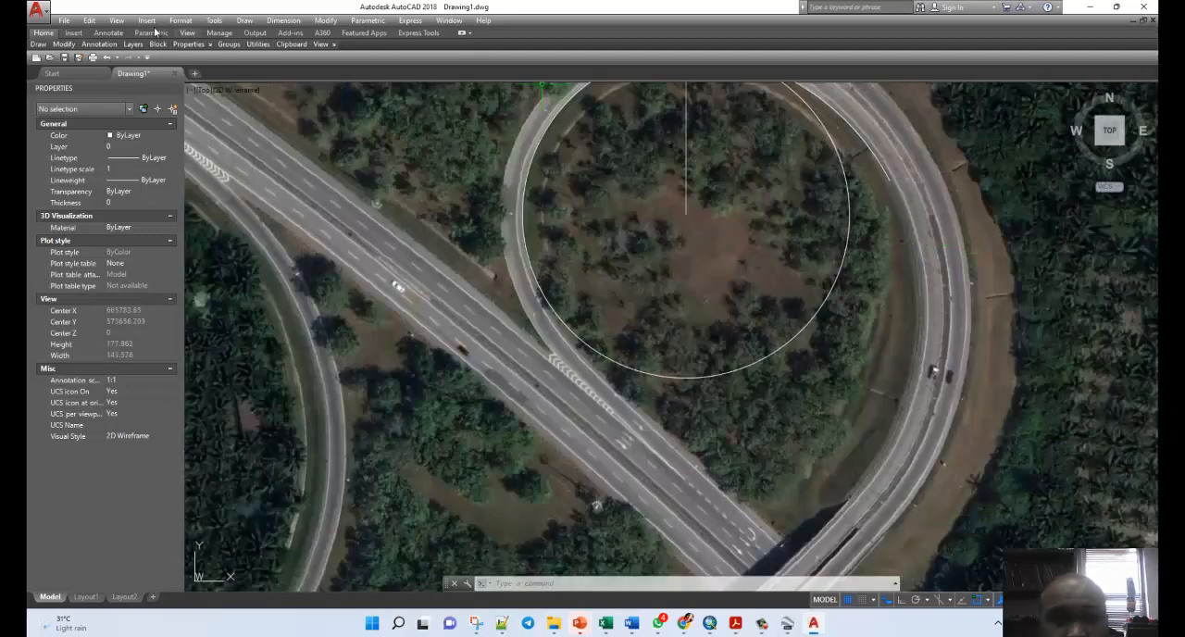
mouse_move(41, 47)
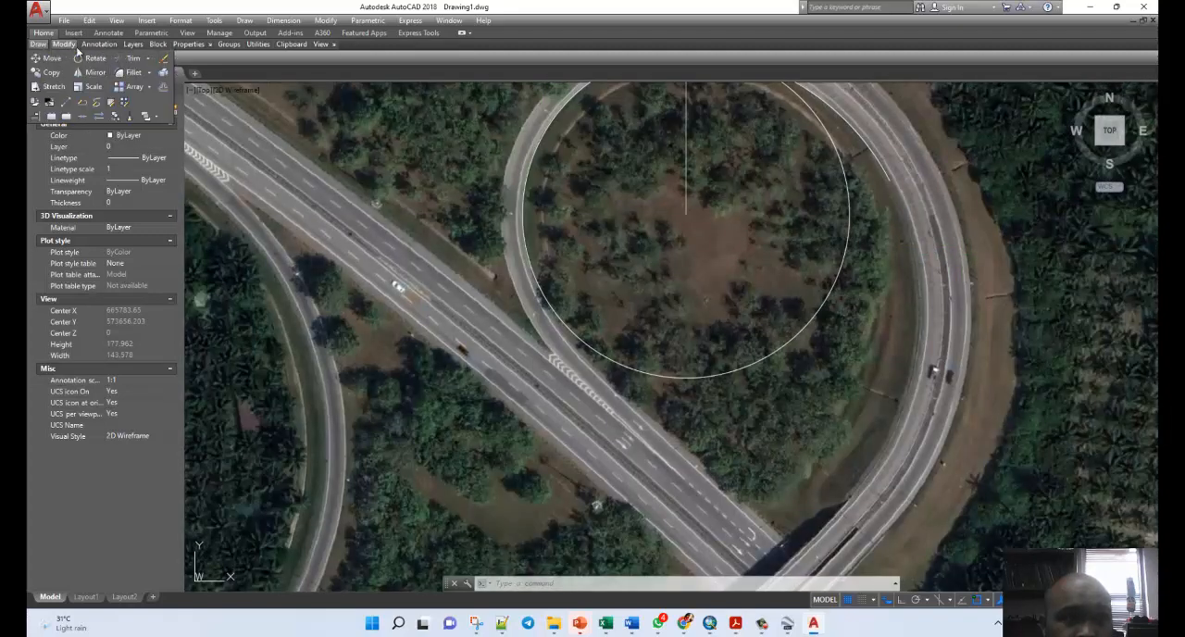
mouse_move(99, 44)
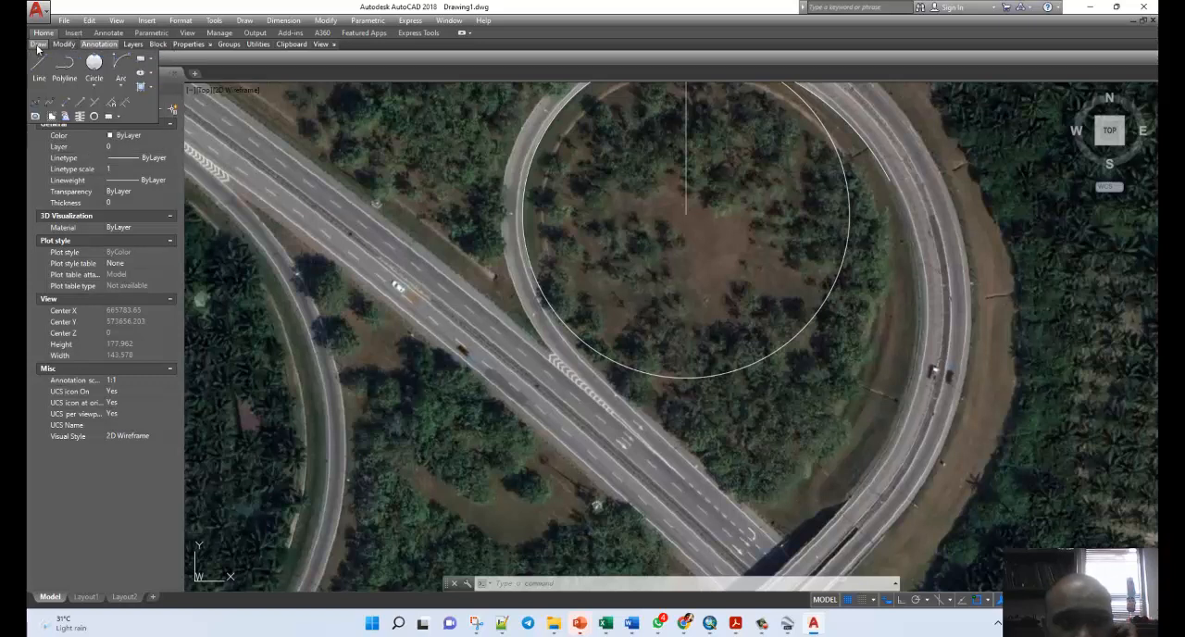
click(120, 61)
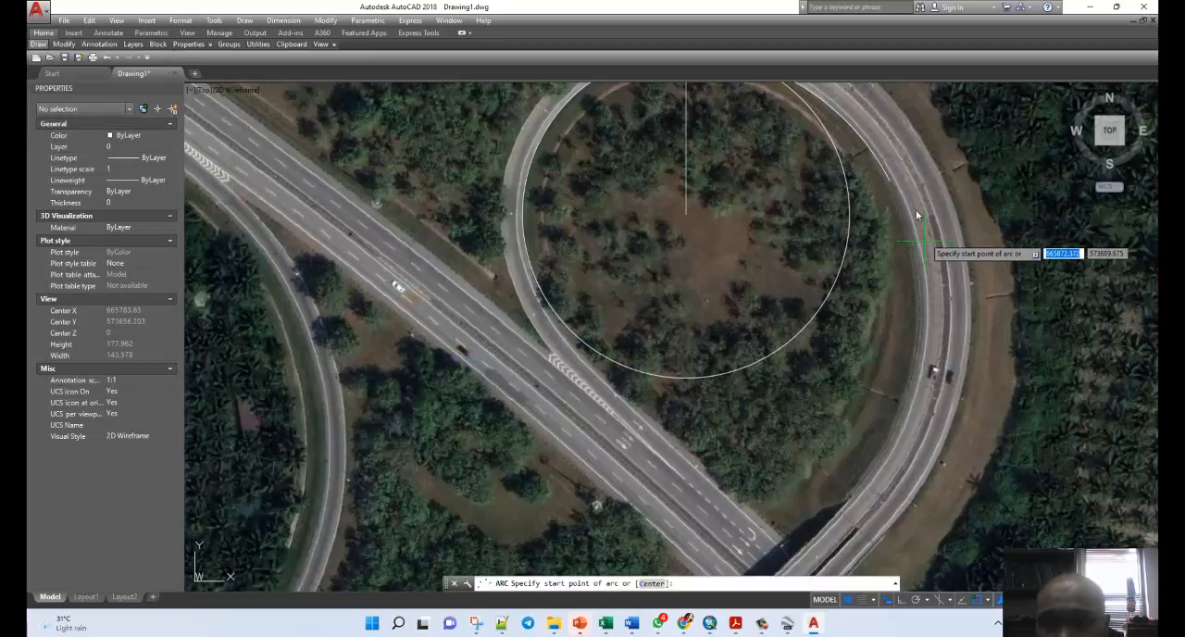
click(888, 183)
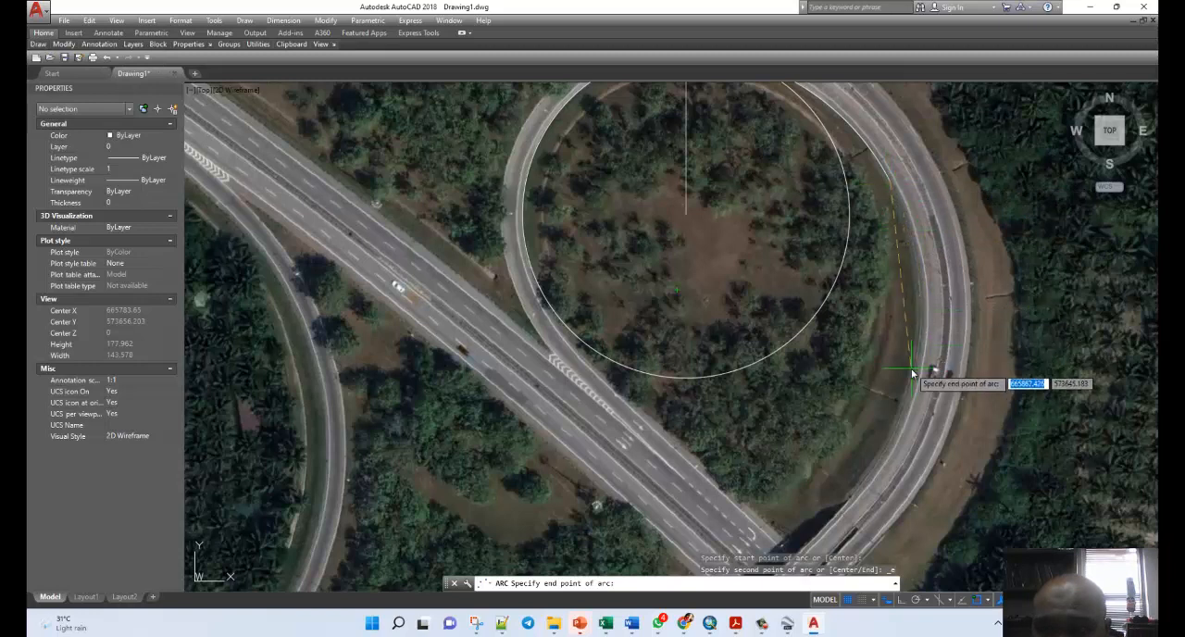
click(892, 433)
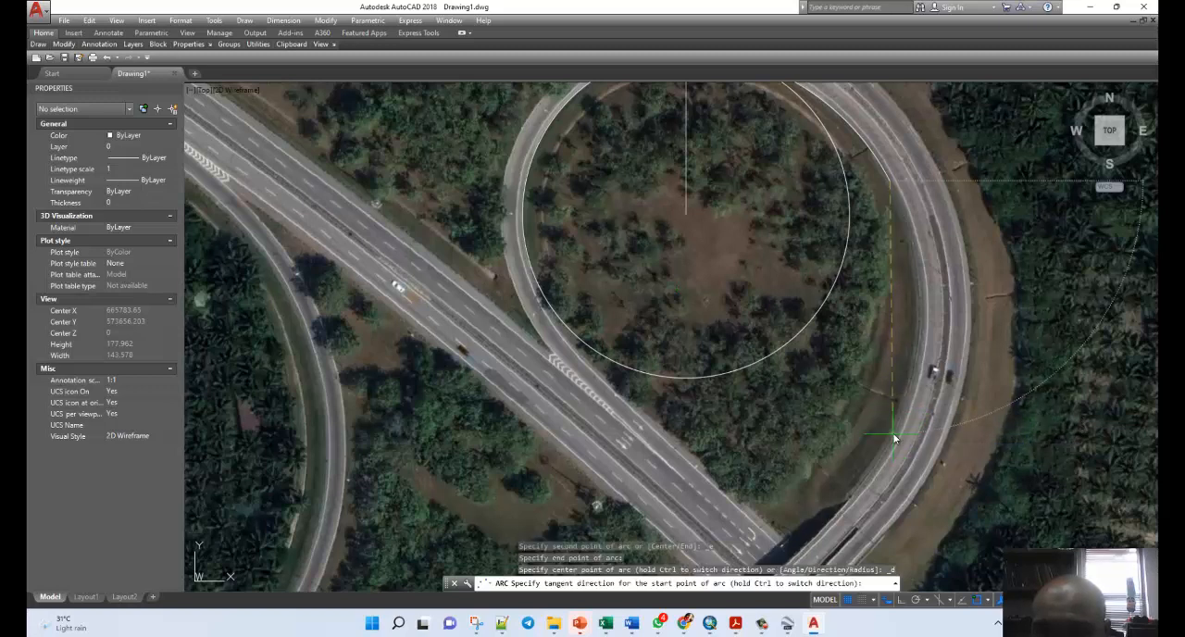
click(947, 300)
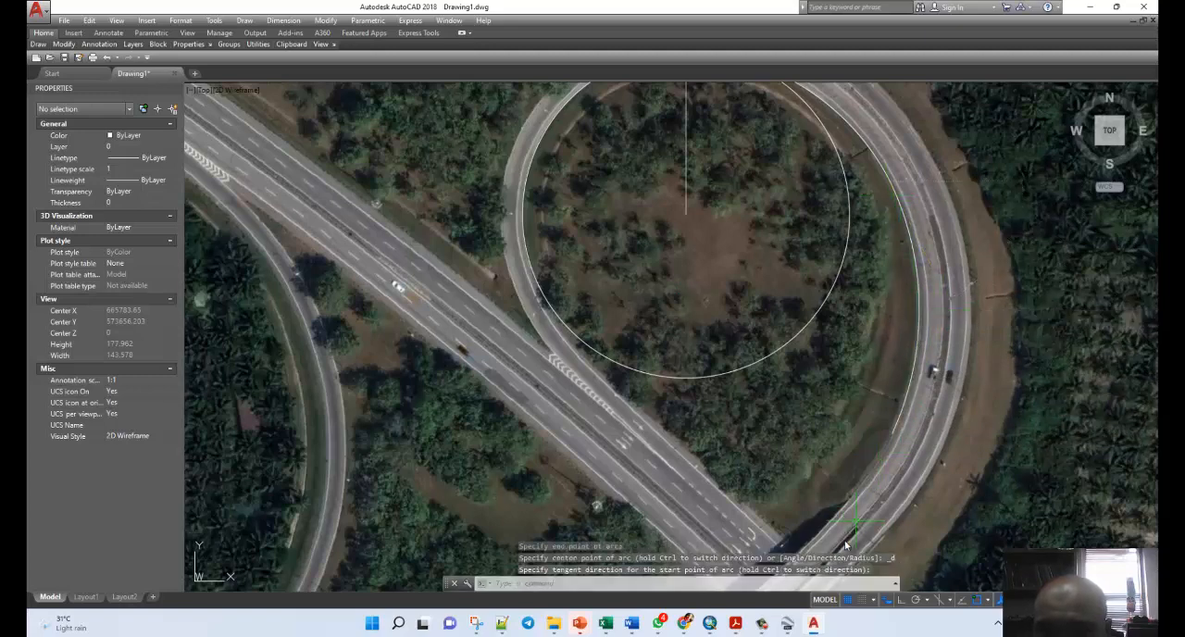
scroll(977, 366, down, 4)
scroll(920, 419, up, 6)
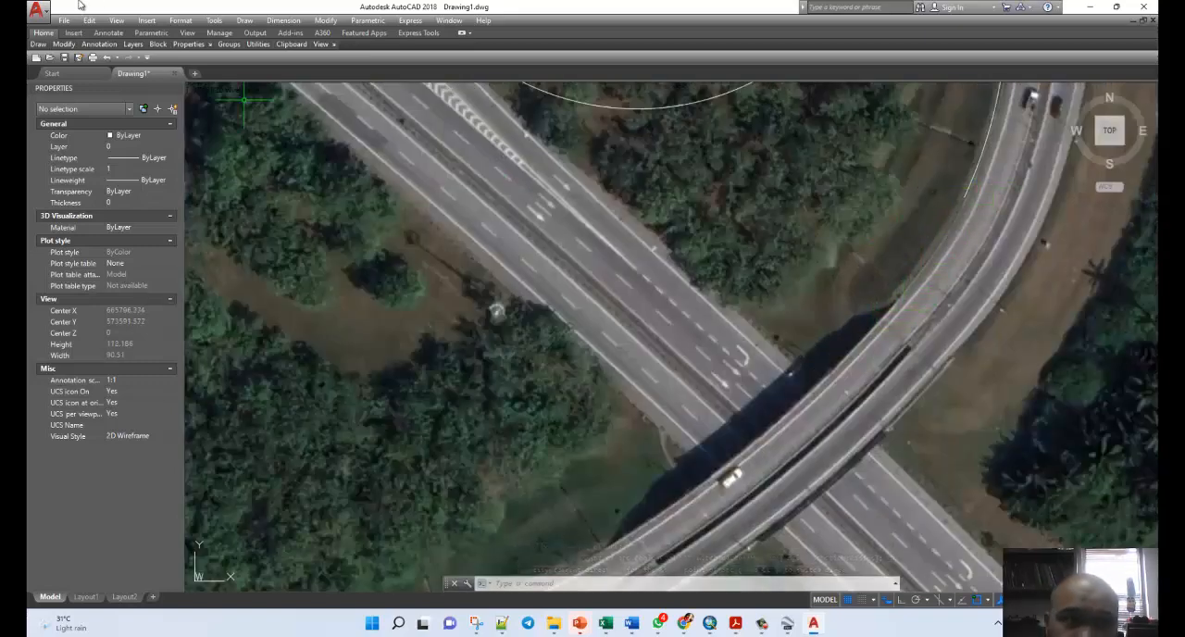
mouse_move(38, 45)
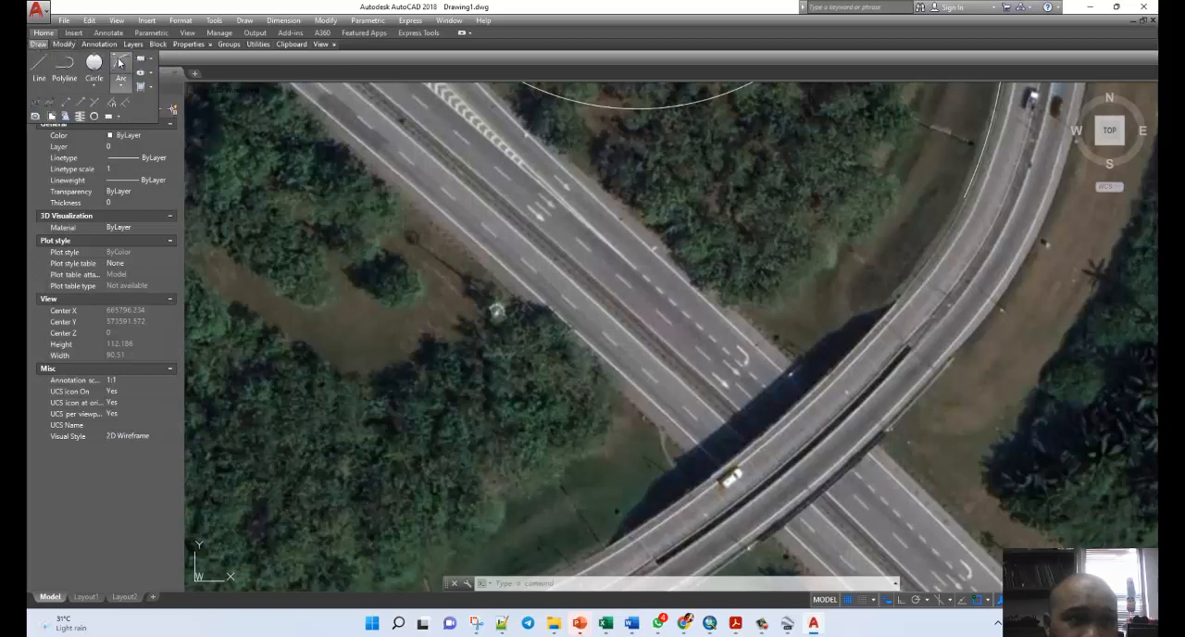
click(120, 65)
click(963, 198)
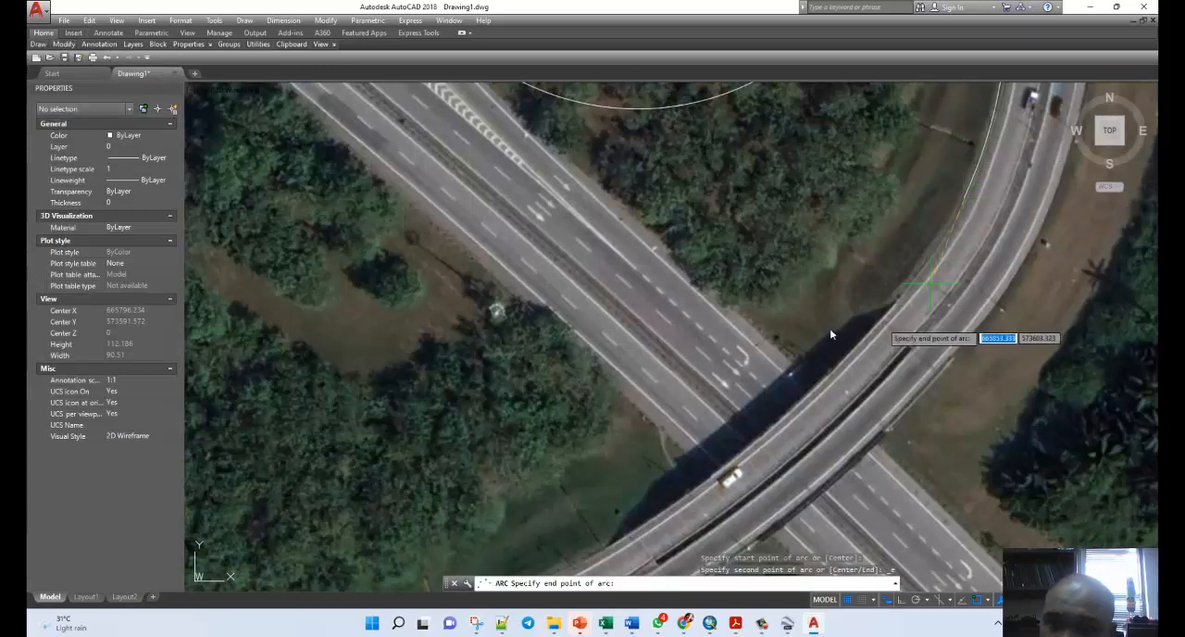
click(817, 392)
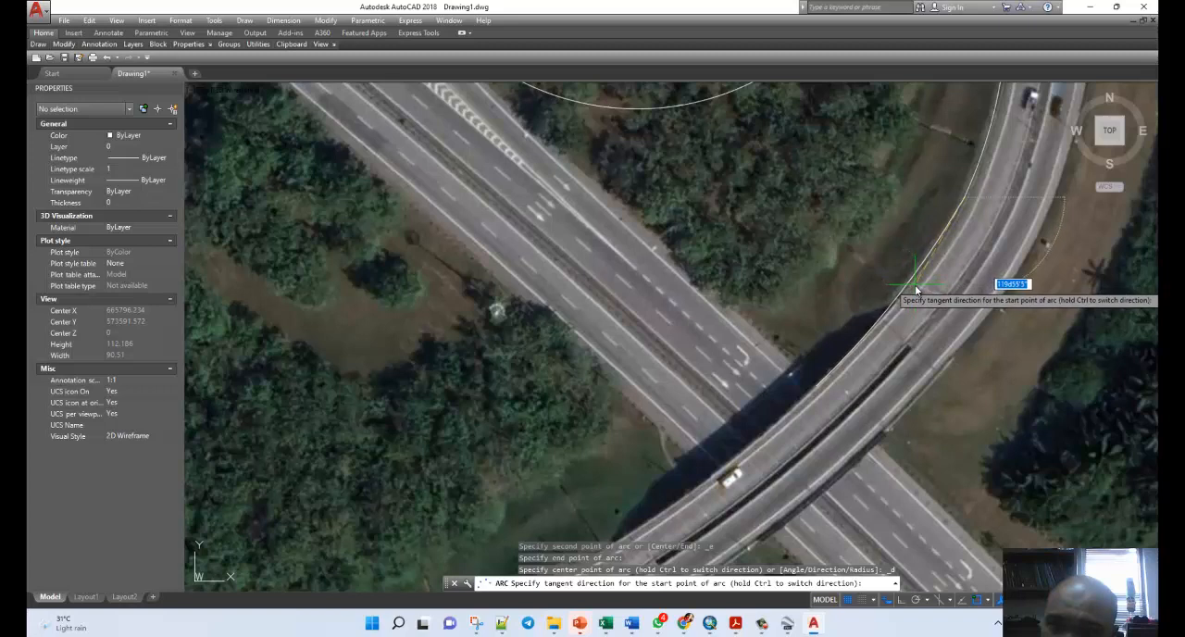
key(Escape)
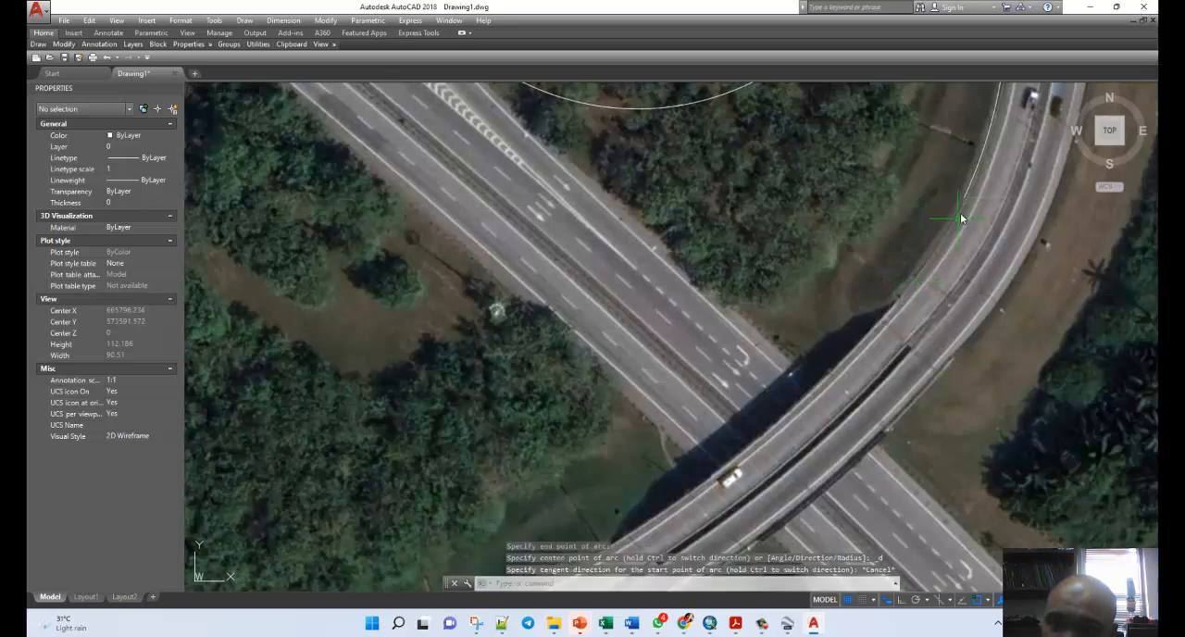
Draw a short Start, End, Direction arc from the last arc's end along the ramp's inner edge to just before the overpass, about 665847, 573601.
mouse_move(38, 46)
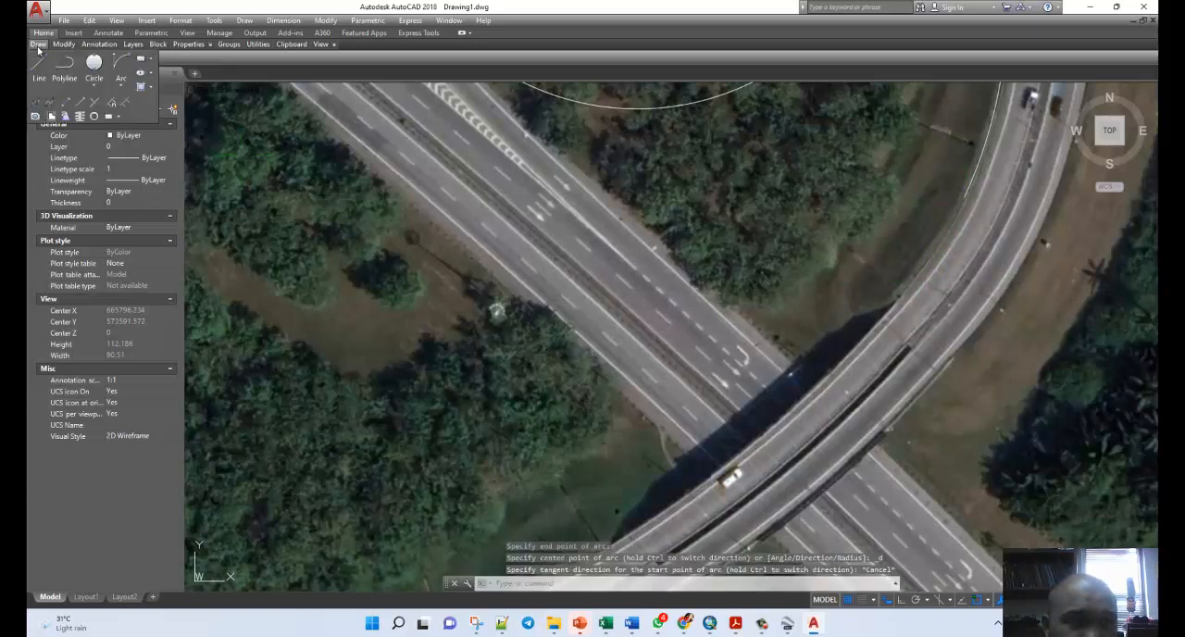
click(120, 65)
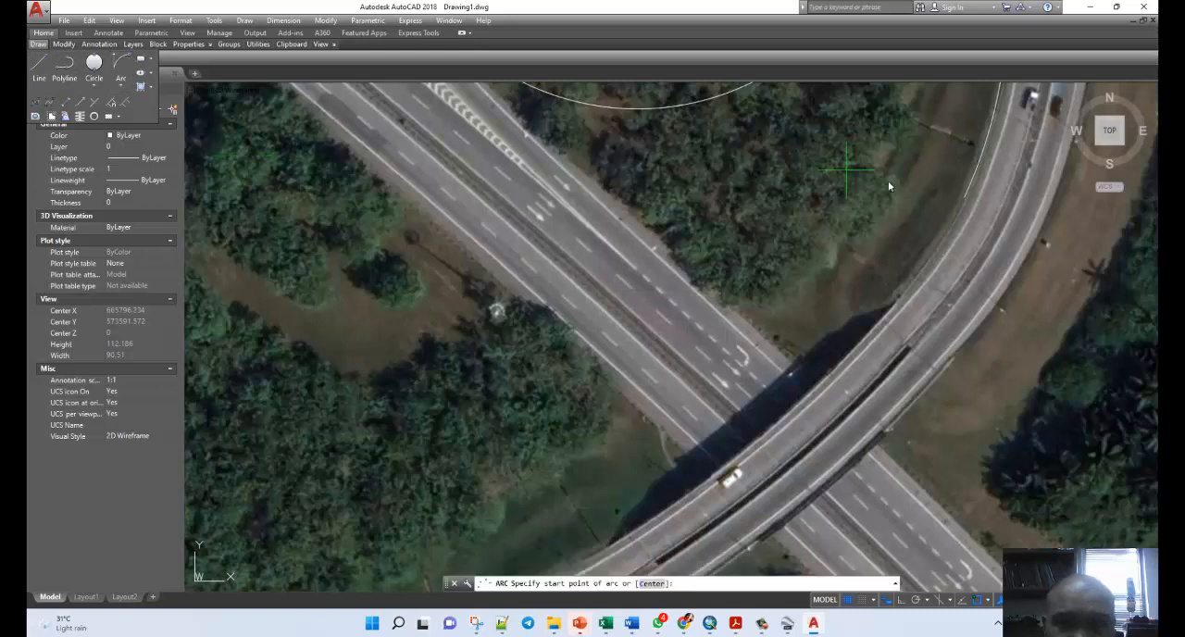
click(965, 198)
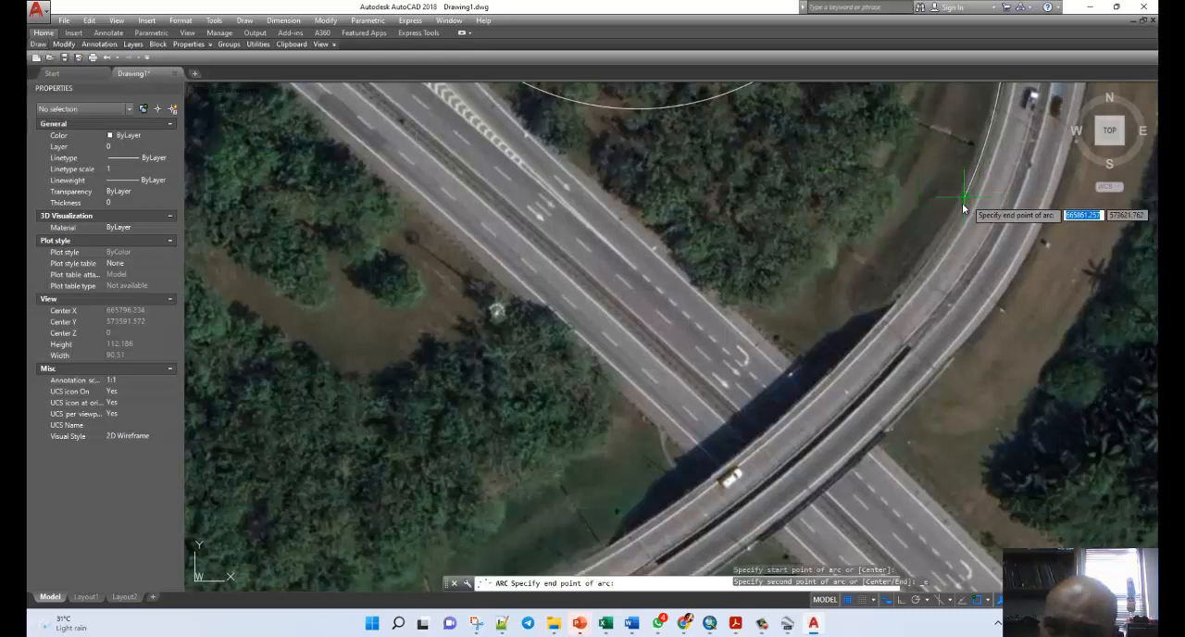
click(903, 295)
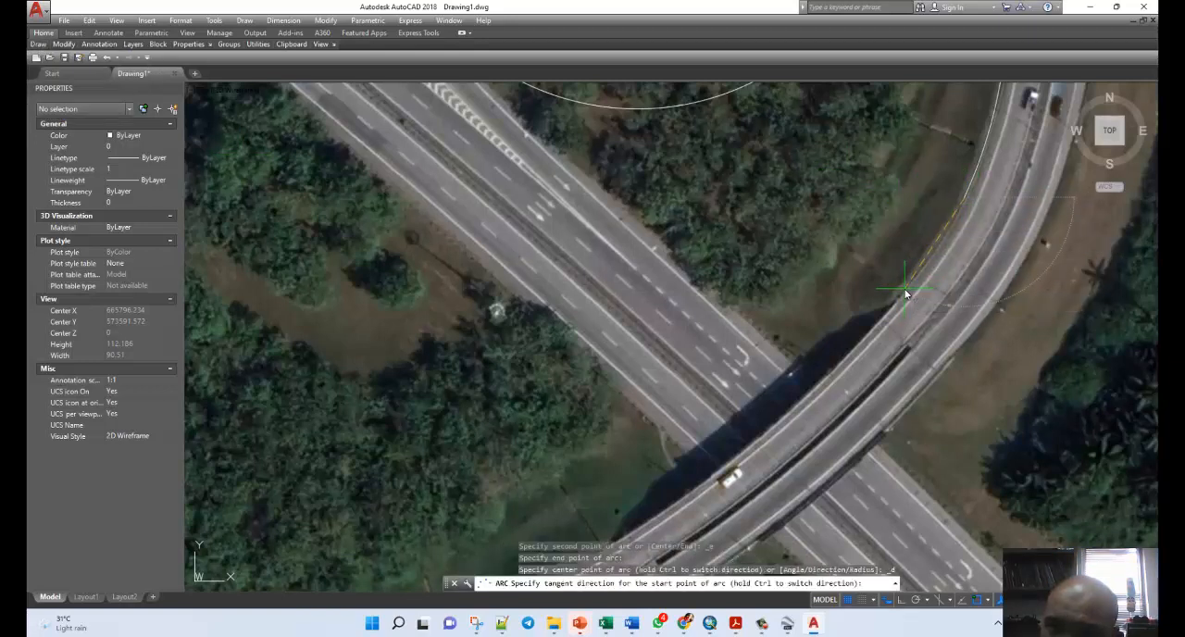
click(943, 250)
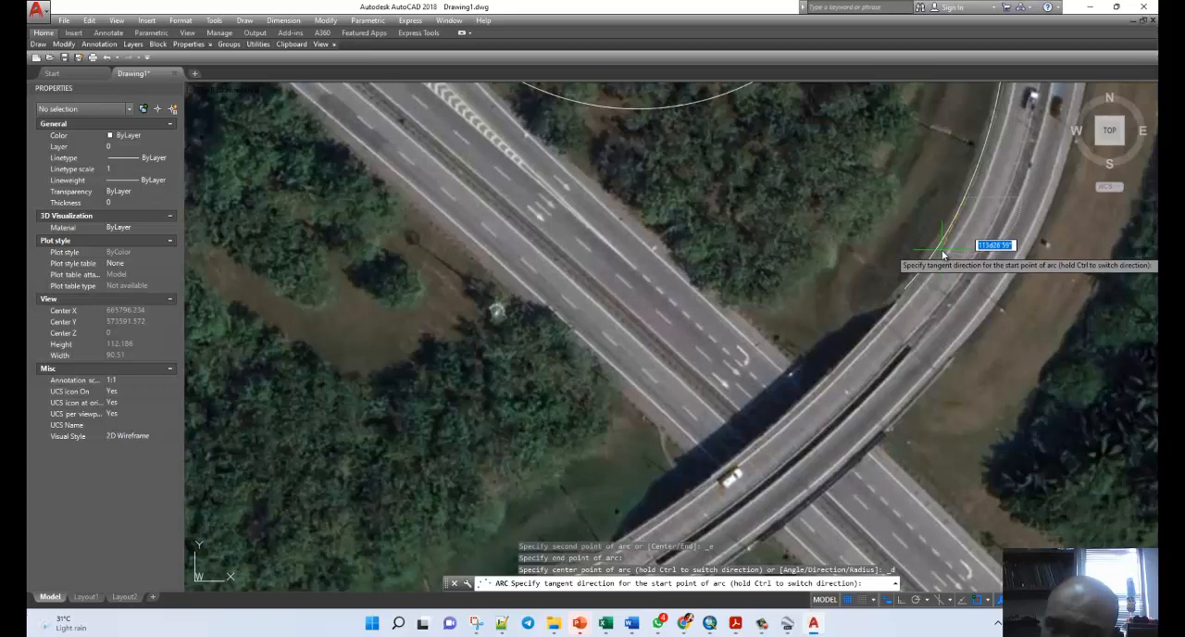
click(941, 249)
Draw a Start, End, Direction arc along the ramp's inner edge across the highway overpass, ending just southwest of it.
scroll(779, 189, down, 2)
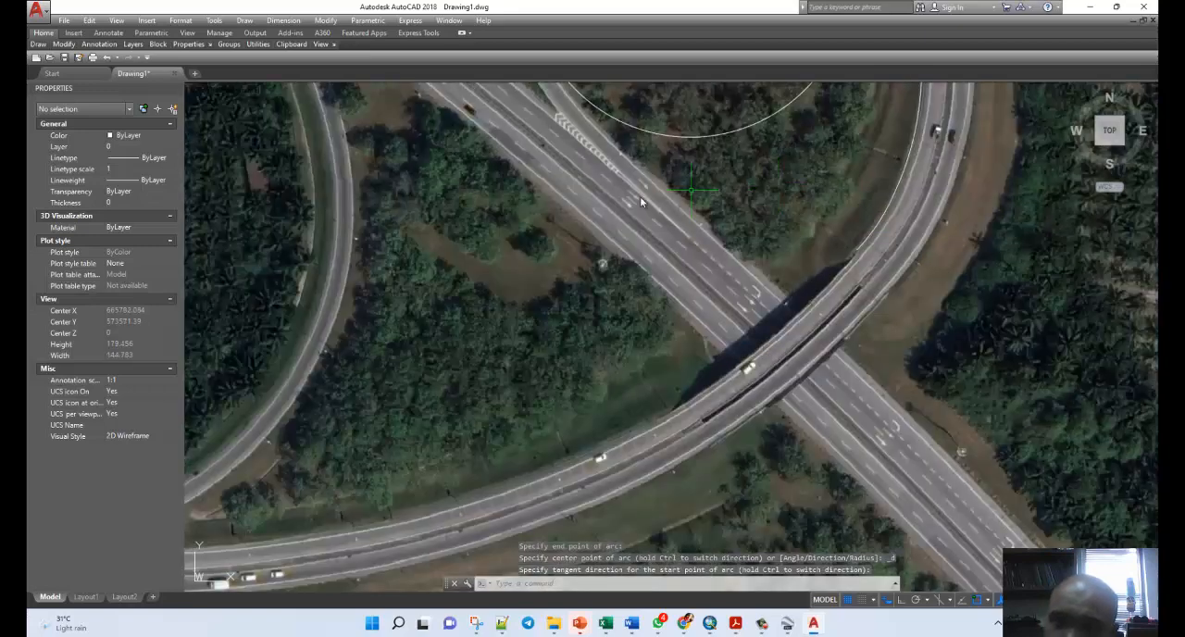
mouse_move(63, 43)
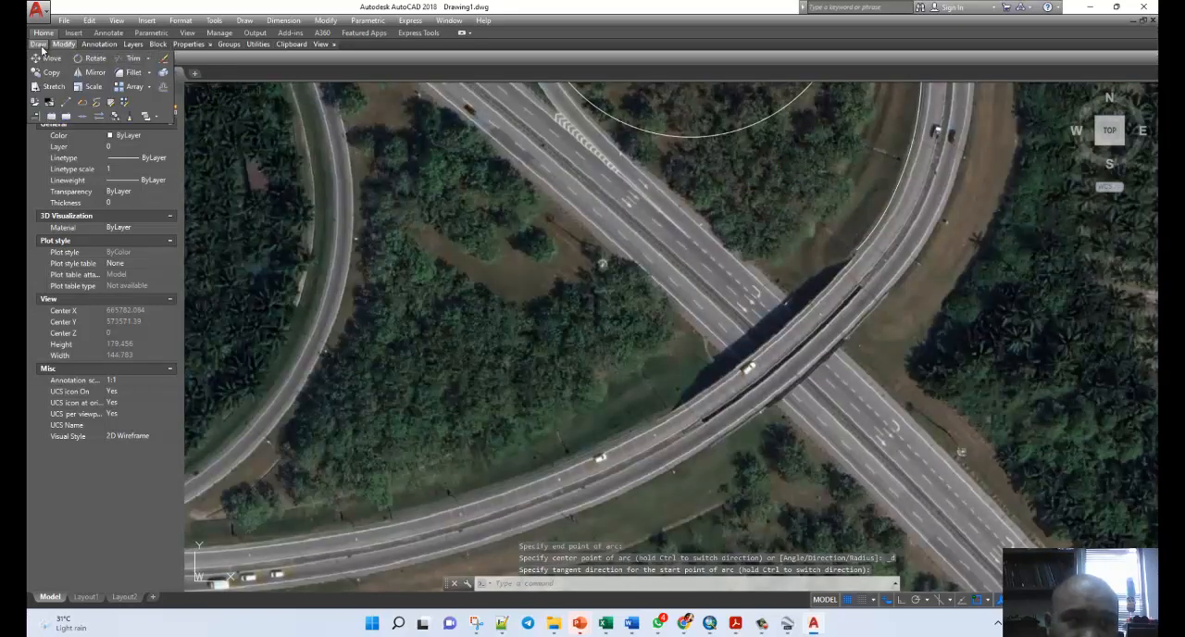
click(120, 67)
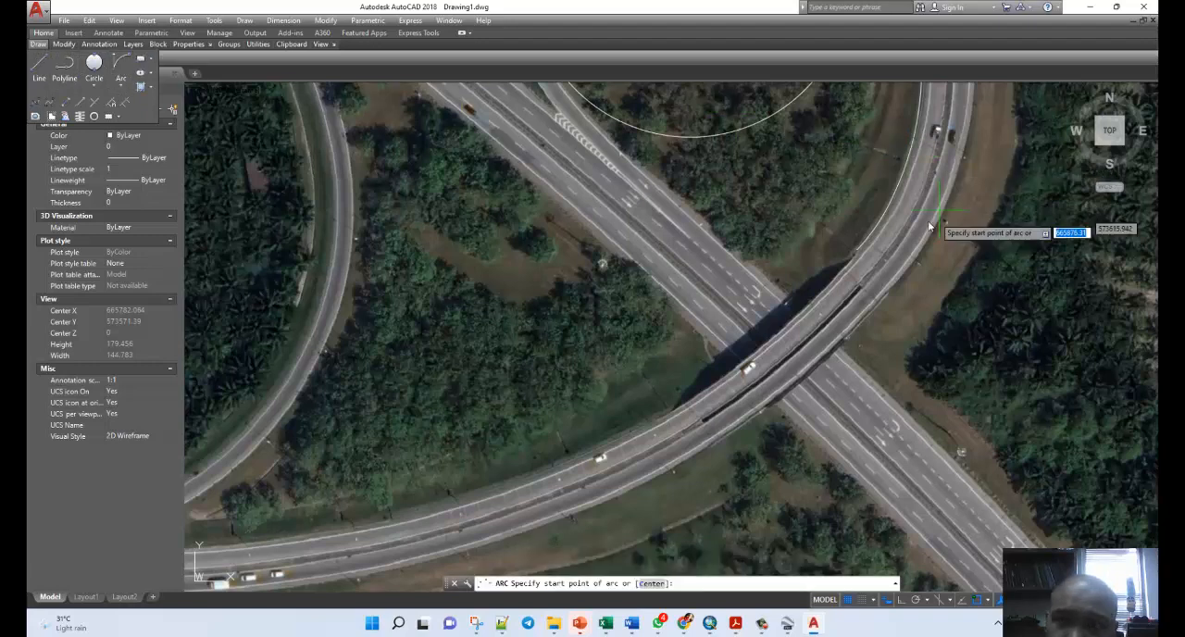
click(857, 252)
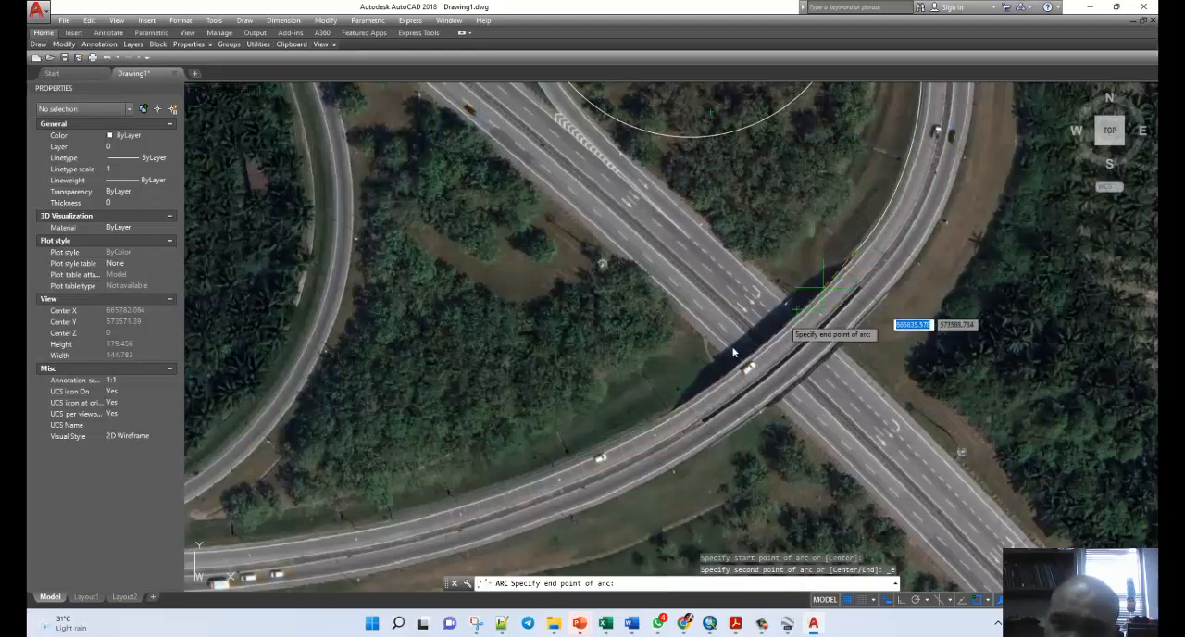
click(660, 423)
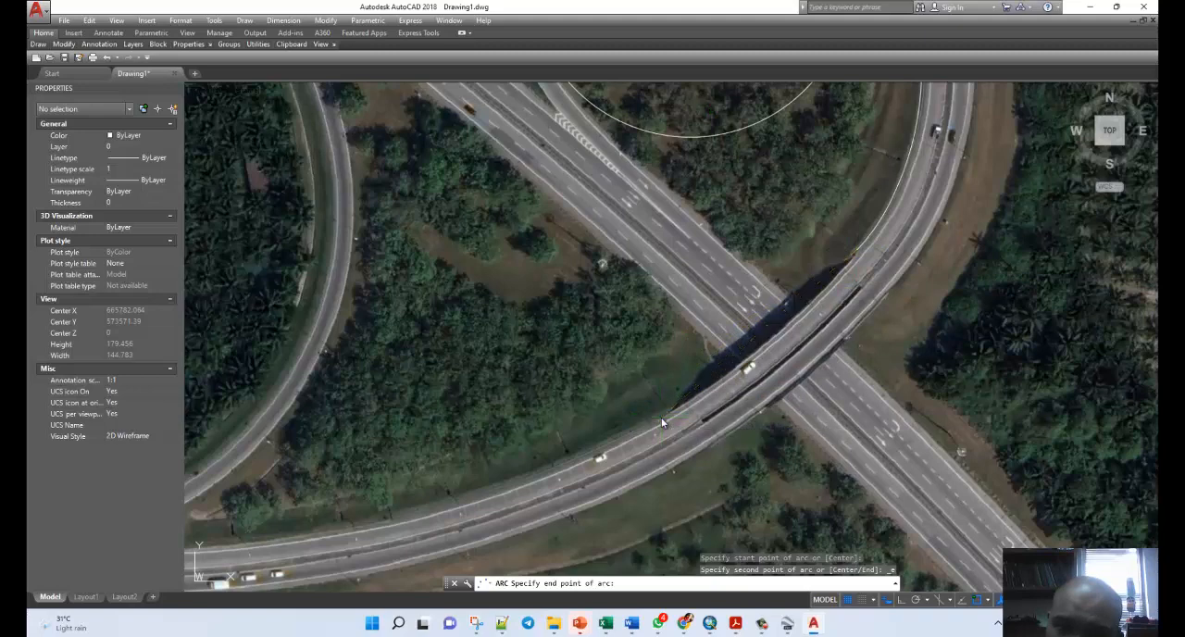
click(769, 358)
Draw a Start, End, Direction arc from the overpass arc's end west along the ramp's inner edge to about 665673, 573505.
scroll(1116, 240, down, 2)
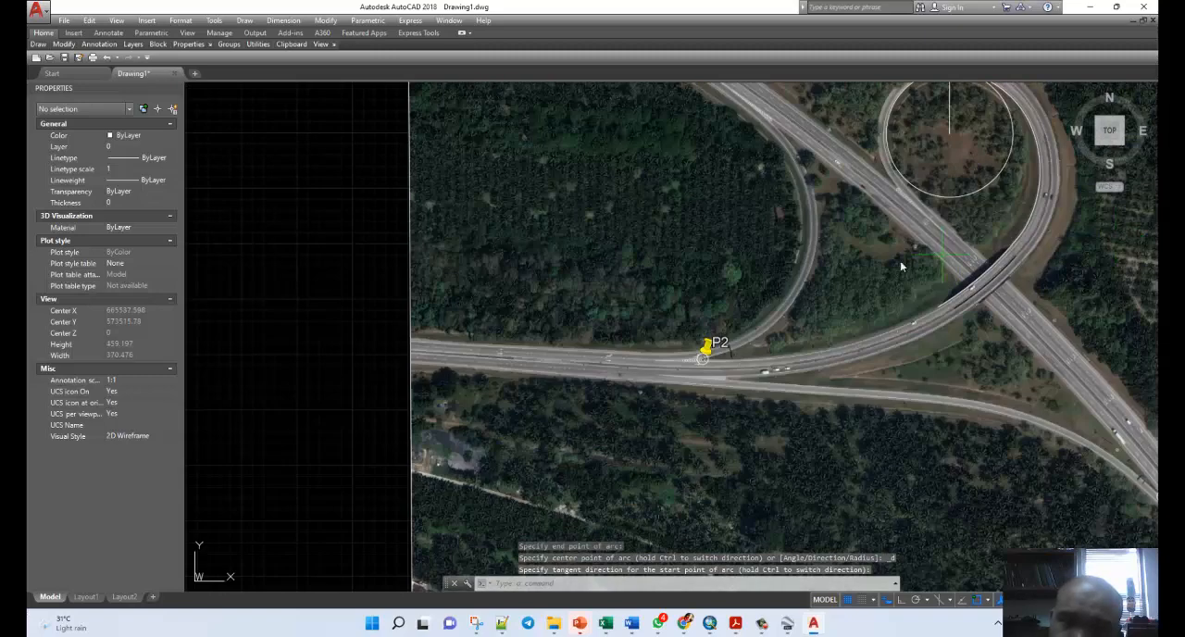
scroll(891, 269, up, 1)
mouse_move(39, 44)
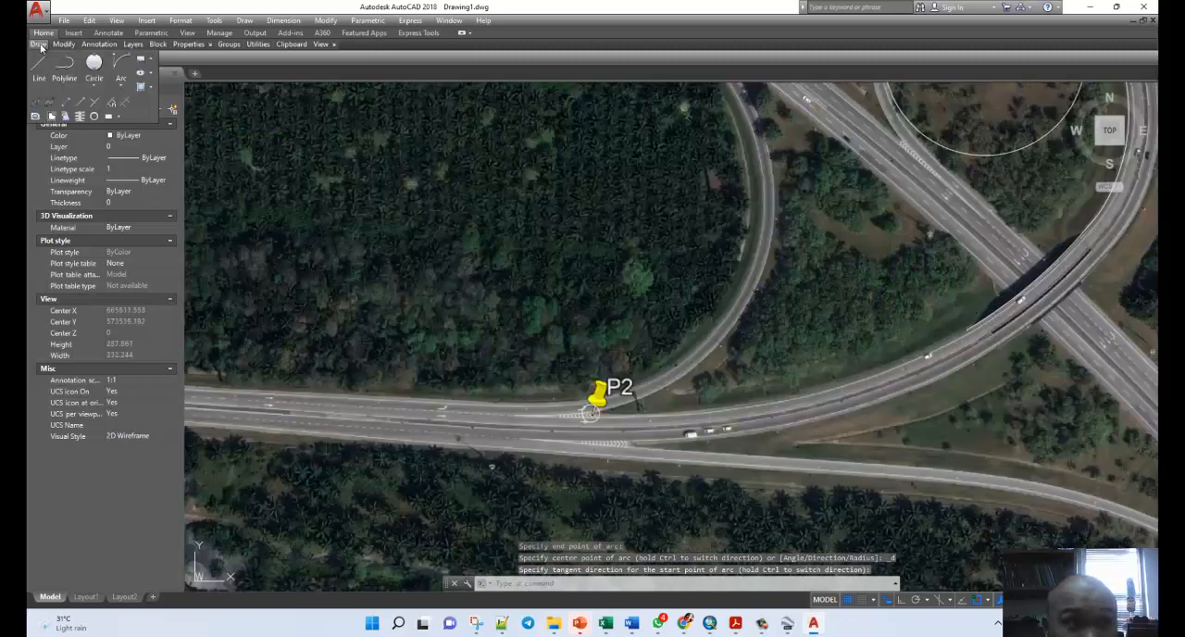
click(128, 66)
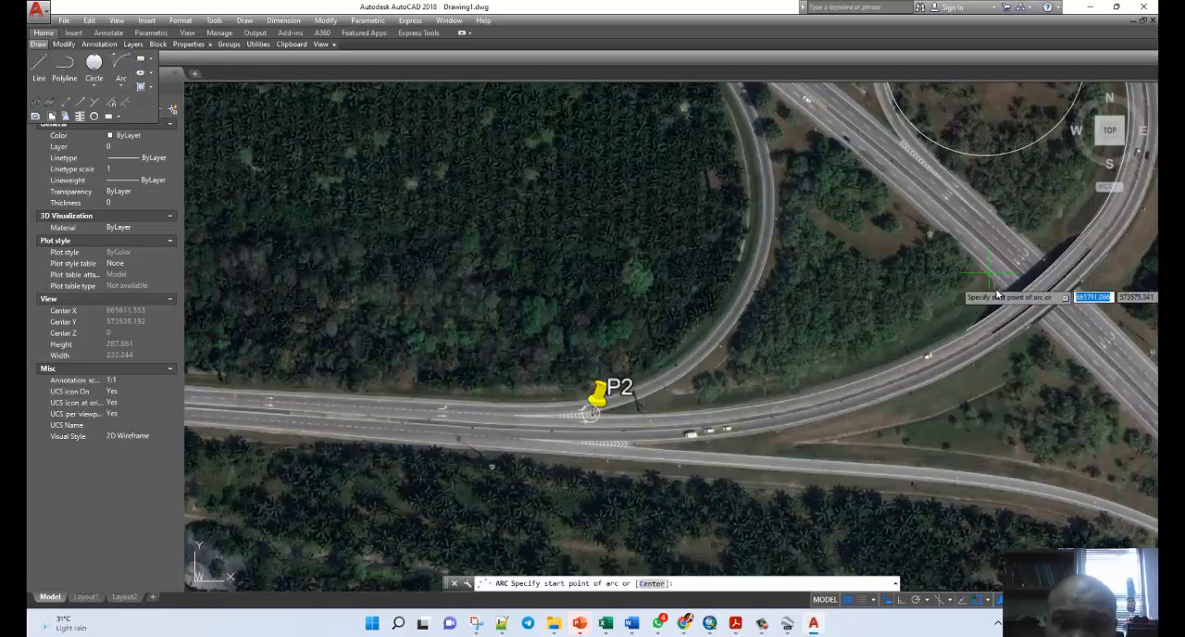
click(966, 331)
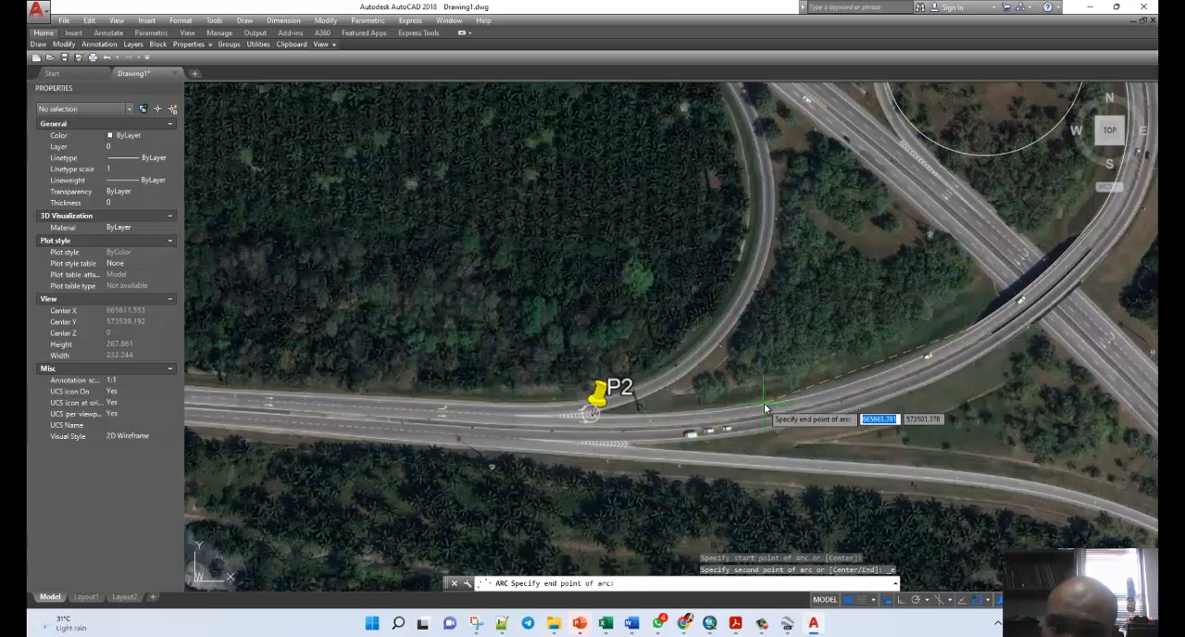
text(e)
key(Return)
scroll(777, 411, up, 3)
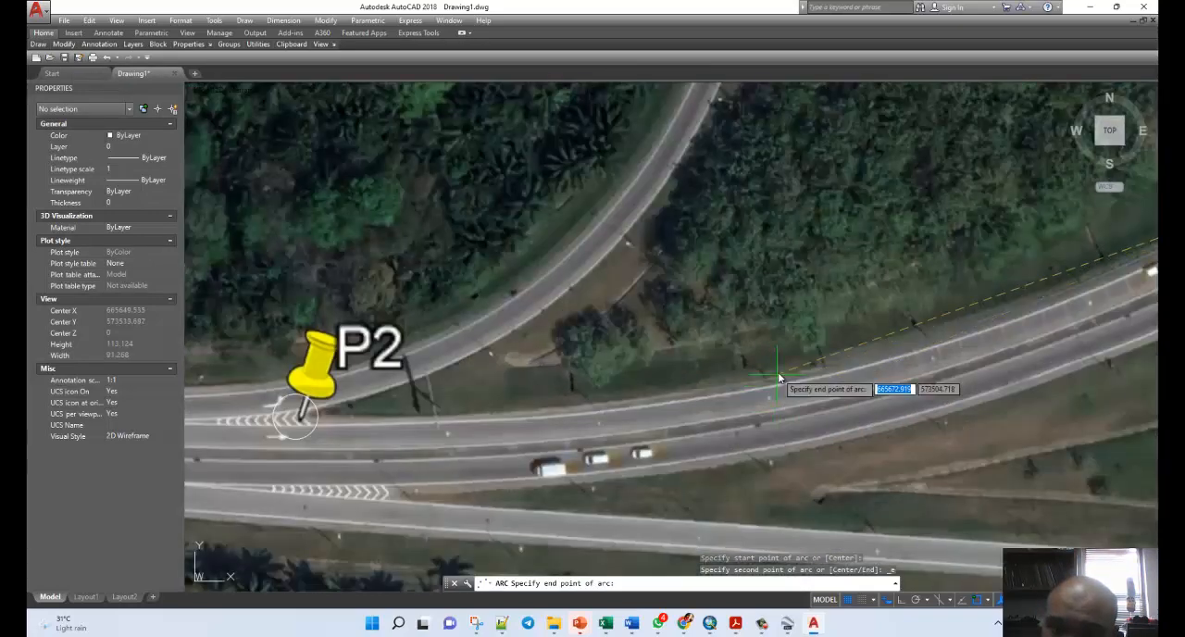
click(776, 376)
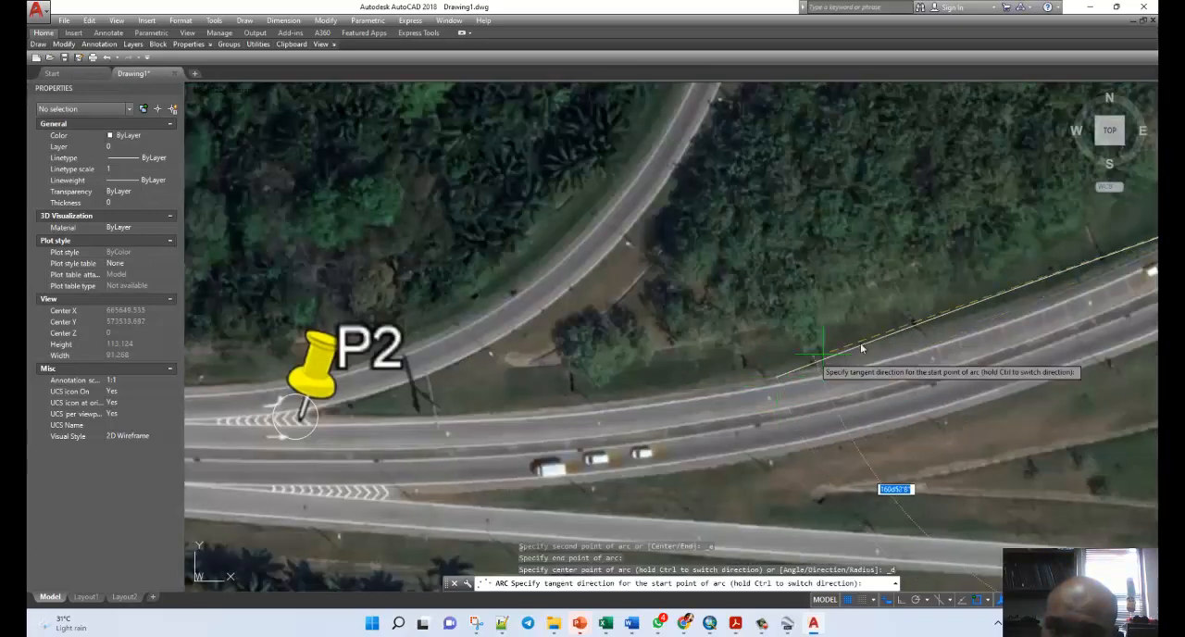
click(998, 335)
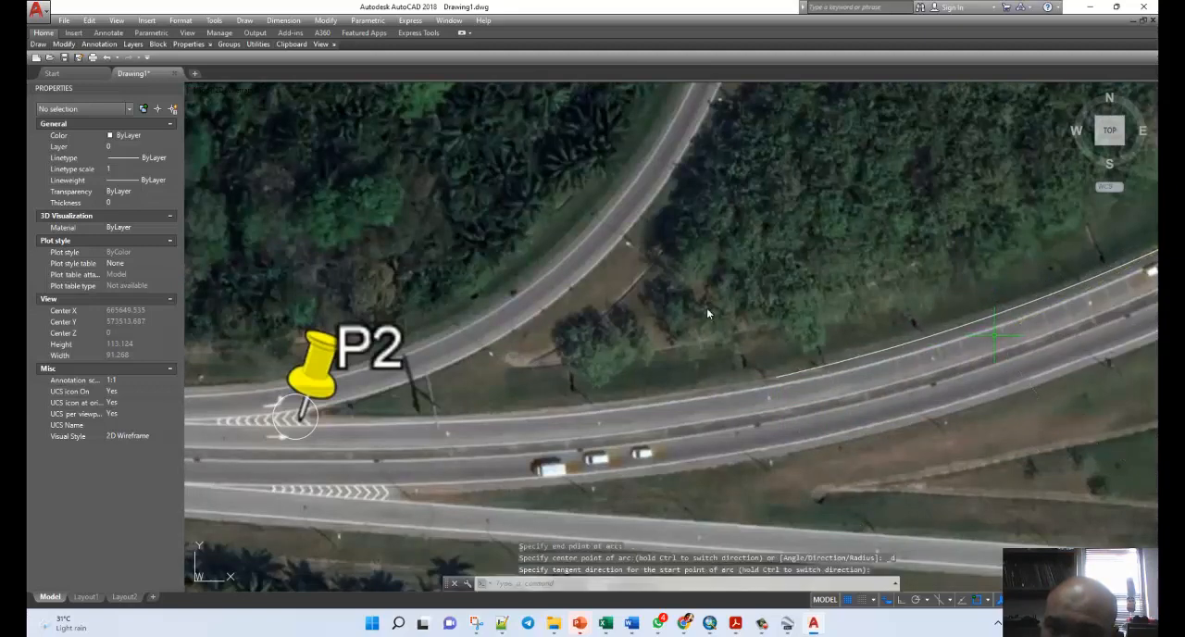
Draw a Start, End, Direction arc from the last arc's end along the road edge to the P2 point, with its start tangent following the curve.
scroll(684, 307, down, 2)
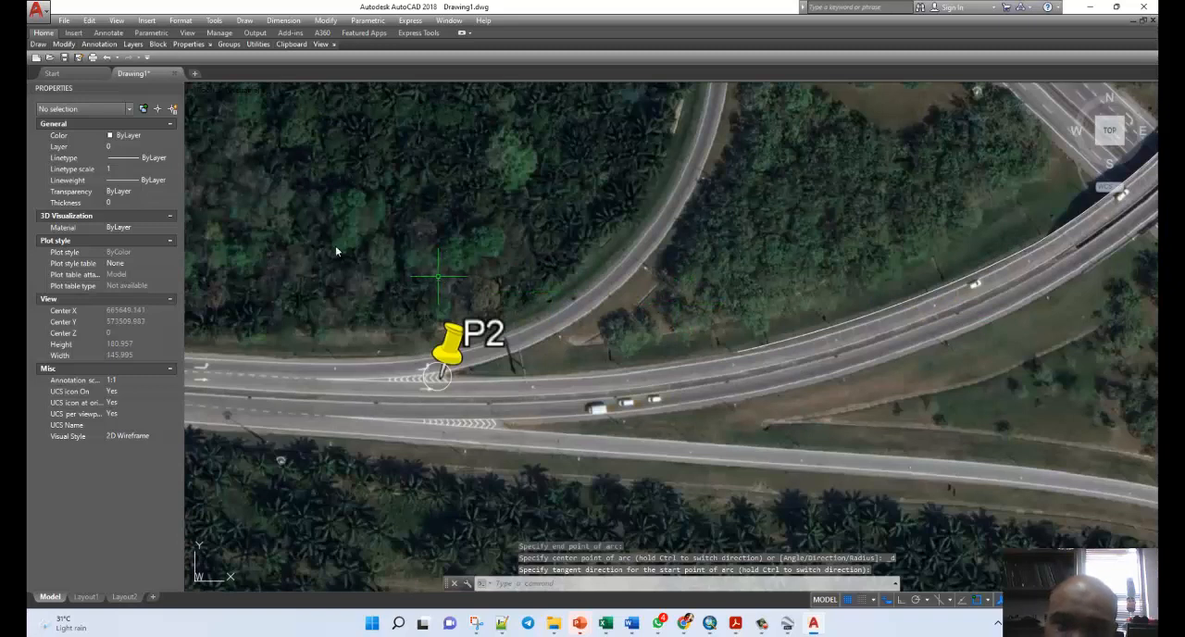
mouse_move(37, 44)
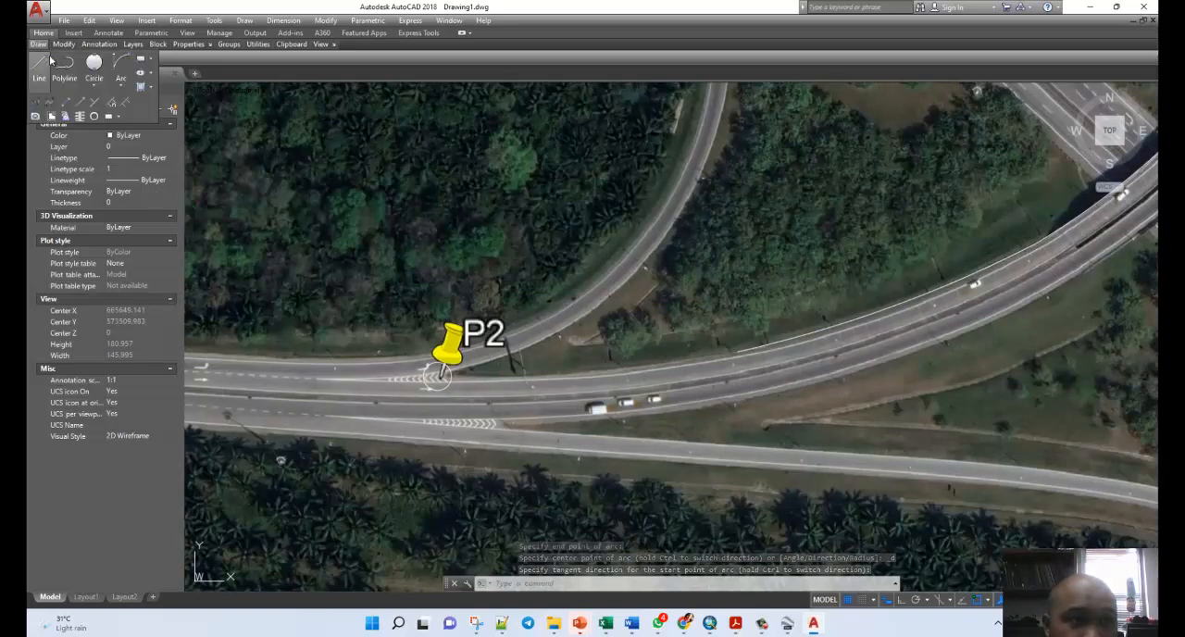
click(120, 65)
click(735, 353)
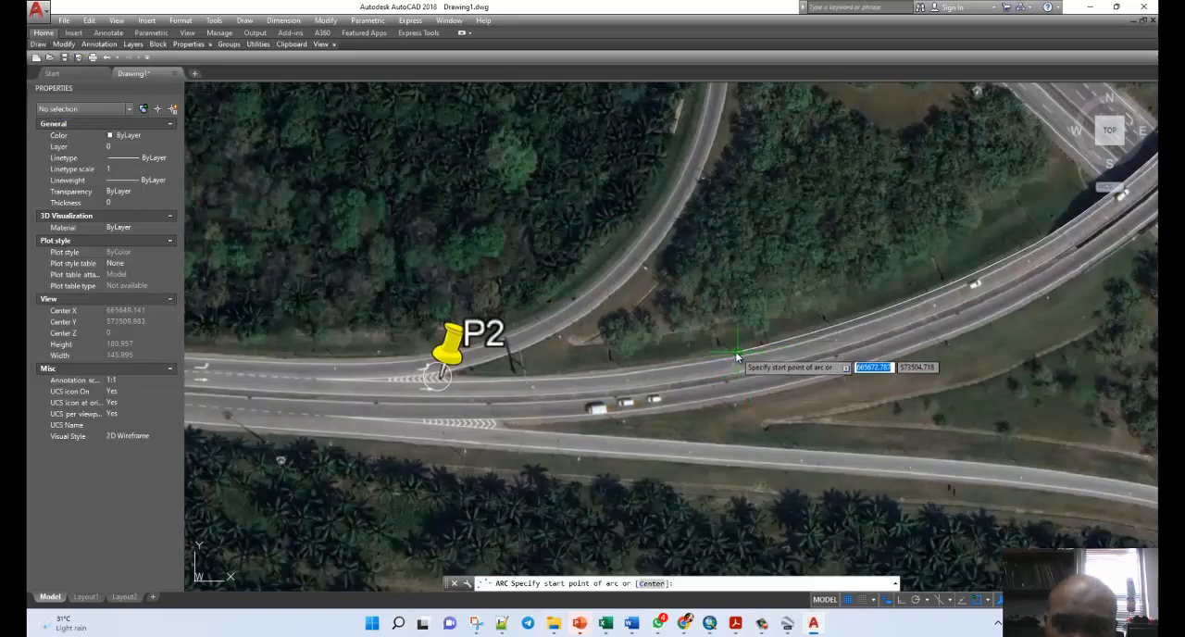
text(e)
key(Return)
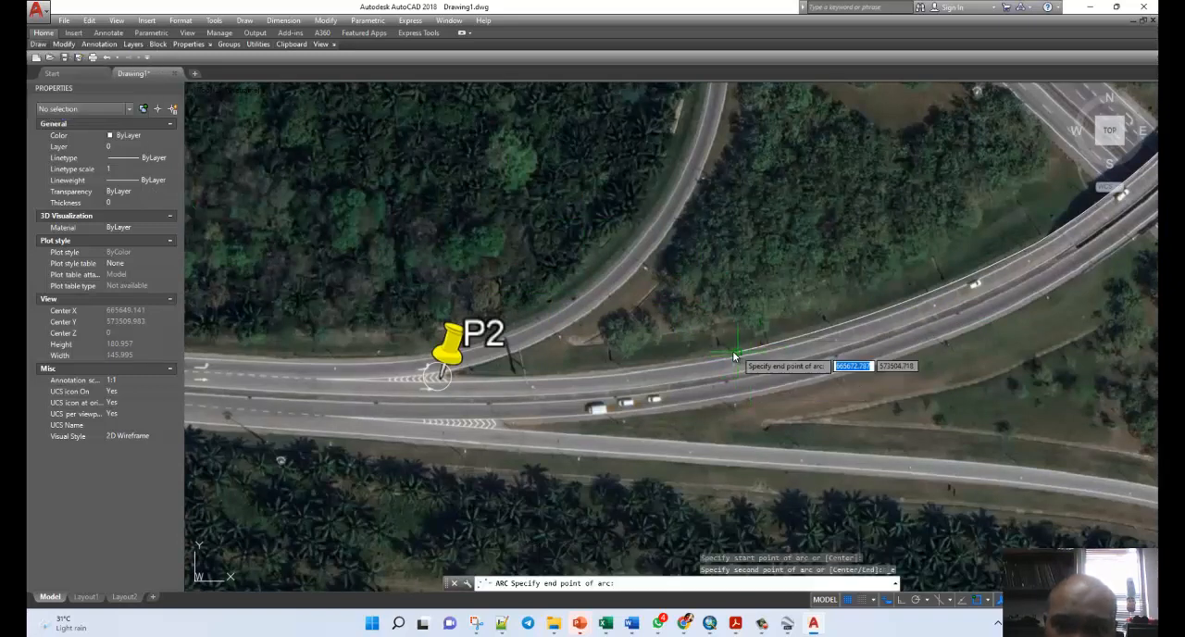
click(443, 376)
text(d)
key(Return)
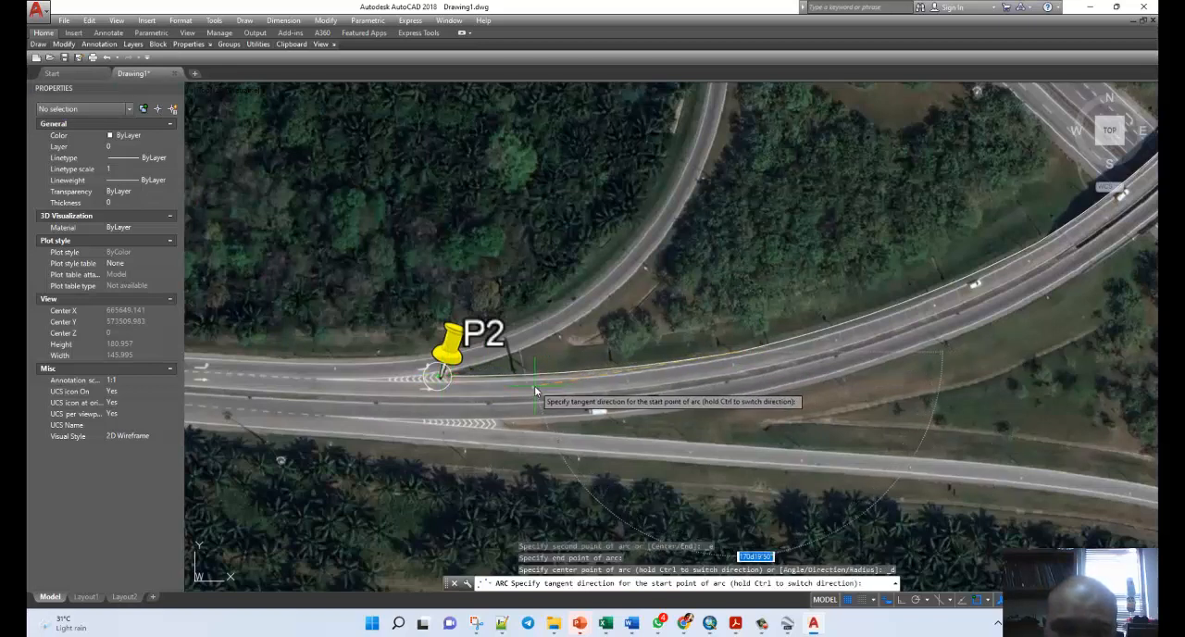
click(533, 389)
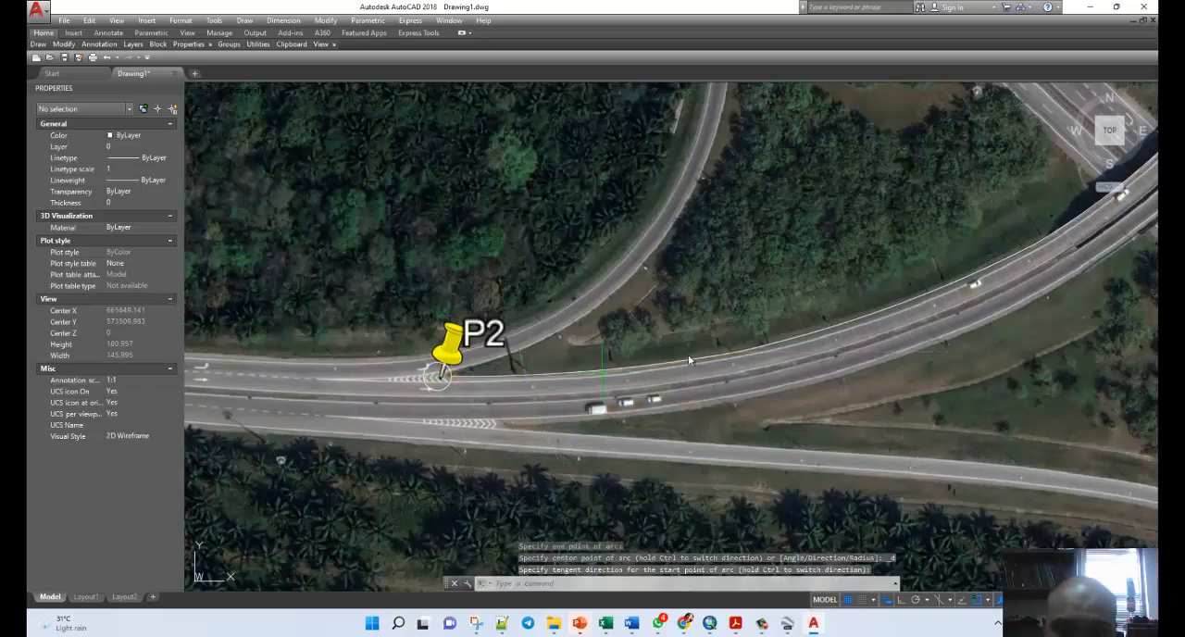
Examine the traced arcs from P2 back across the overpass and around the loop ramp's inner edge, and the overall interchange.
scroll(683, 346, up, 5)
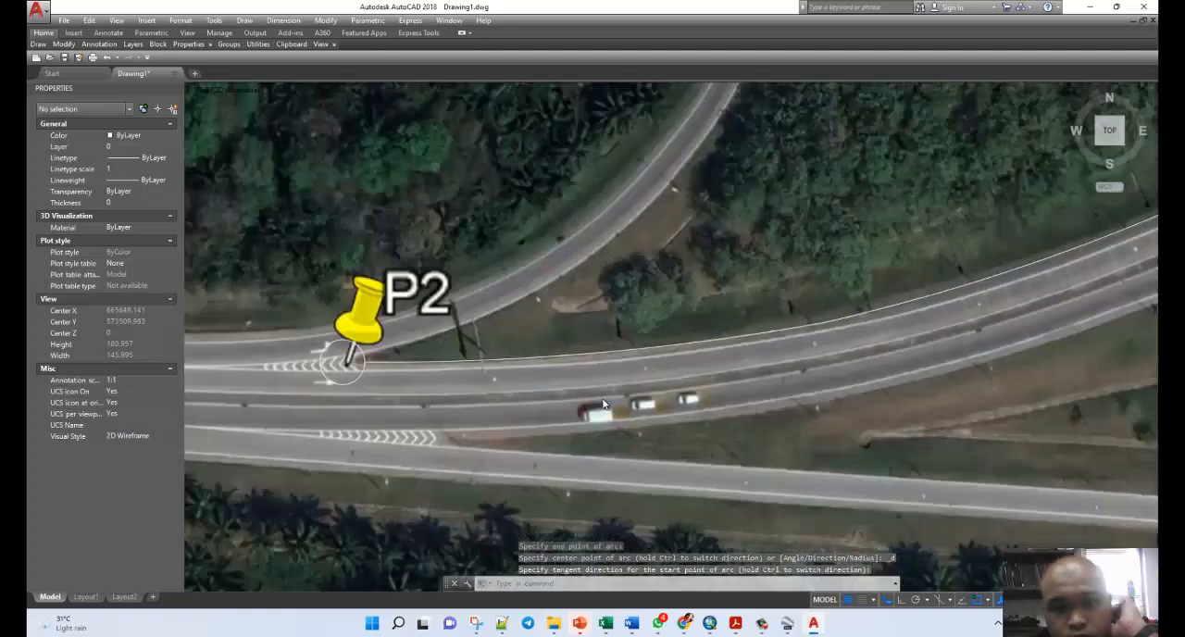
middle_drag(1049, 173, 719, 282)
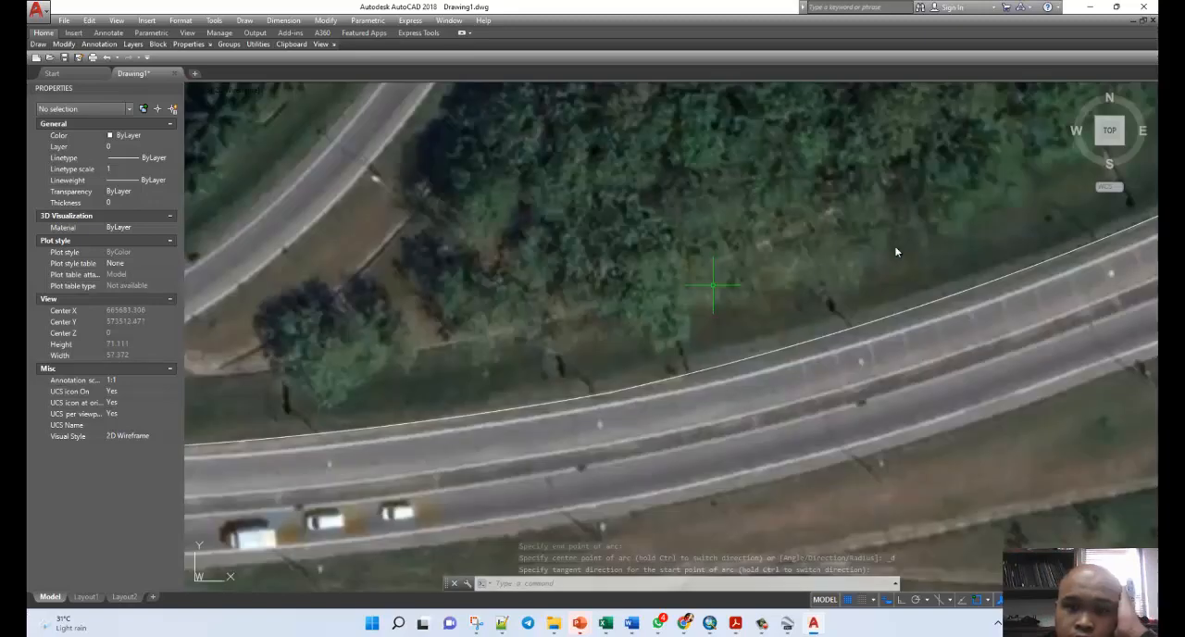
middle_drag(896, 252, 651, 319)
middle_drag(944, 172, 838, 238)
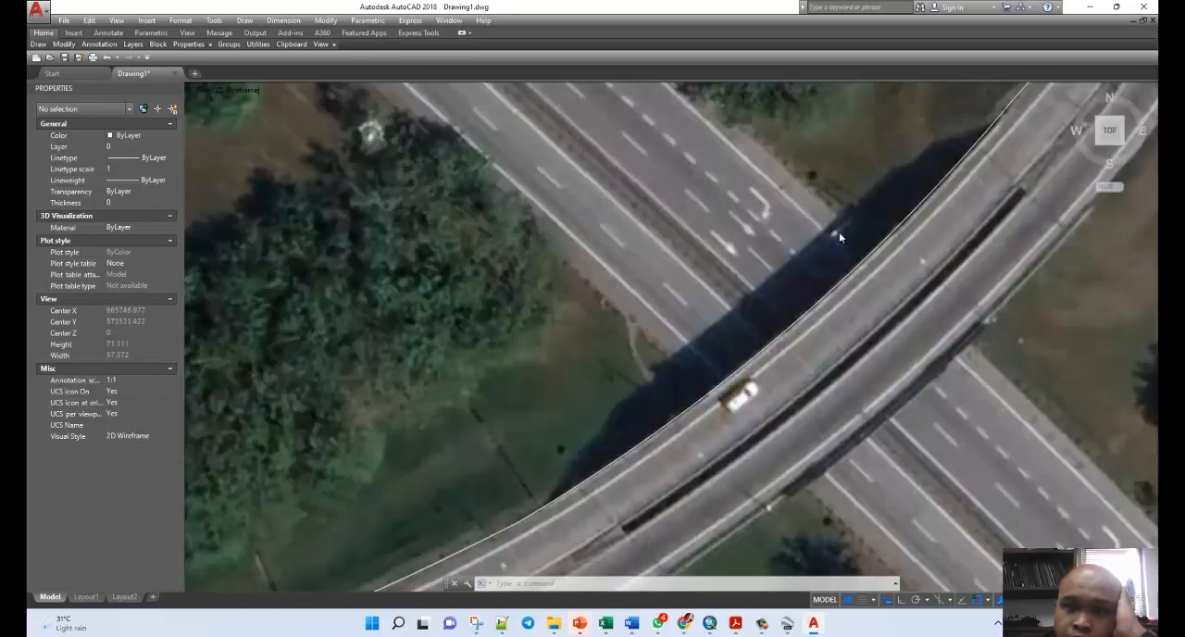
middle_drag(945, 130, 638, 405)
middle_drag(777, 152, 632, 482)
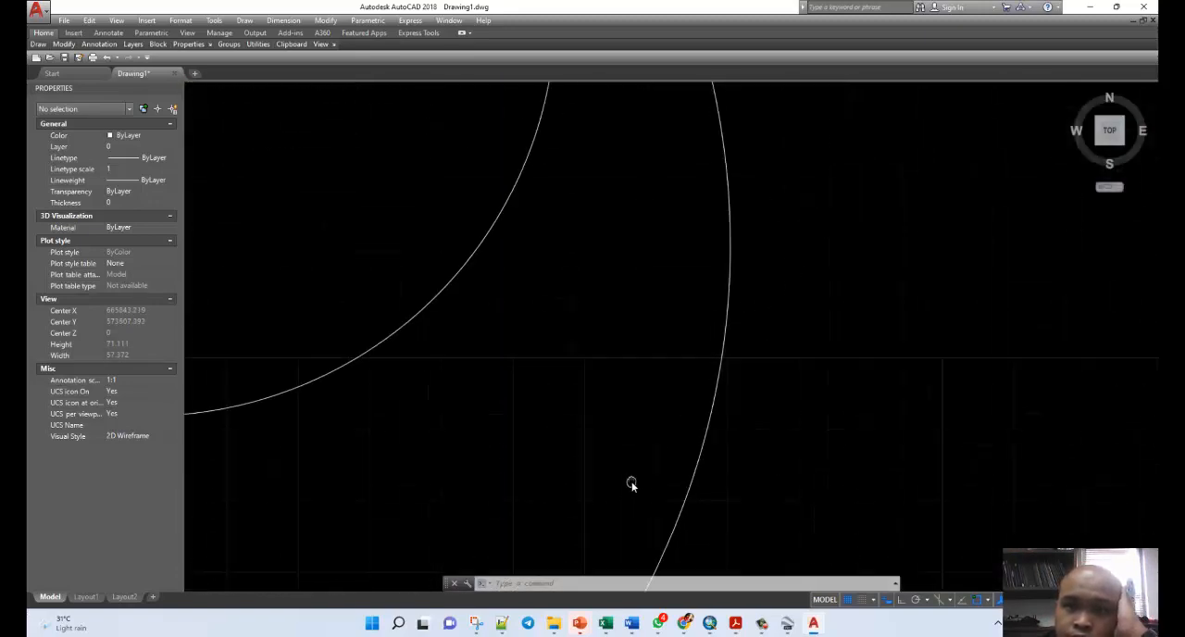
middle_drag(657, 238, 710, 432)
middle_drag(624, 164, 809, 334)
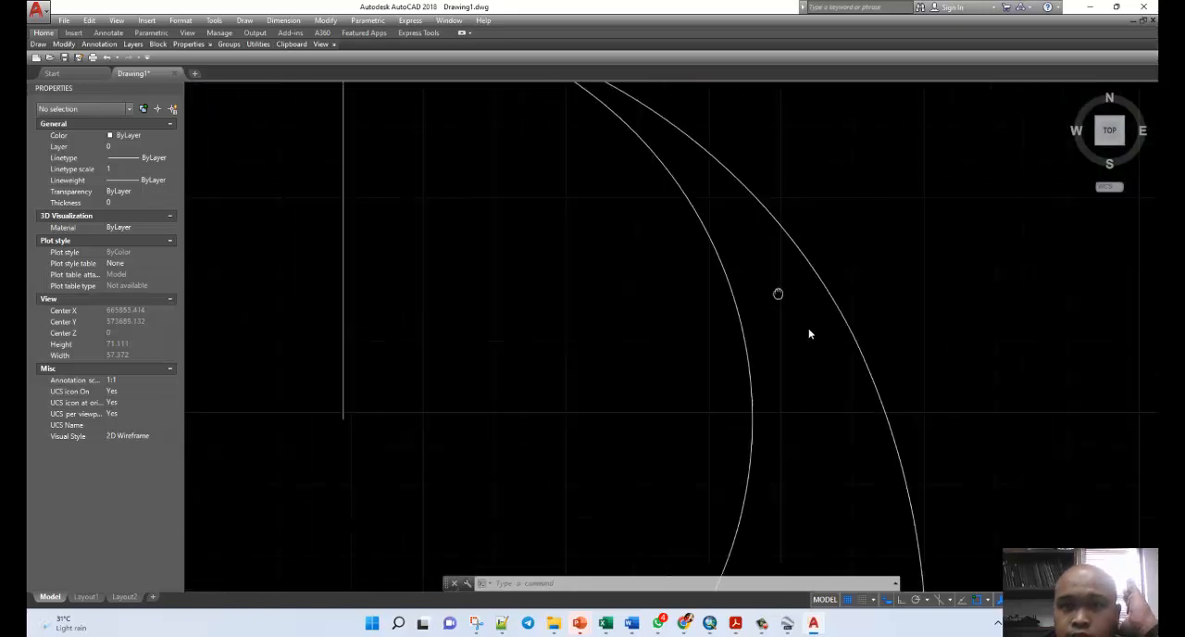
scroll(558, 174, down, 4)
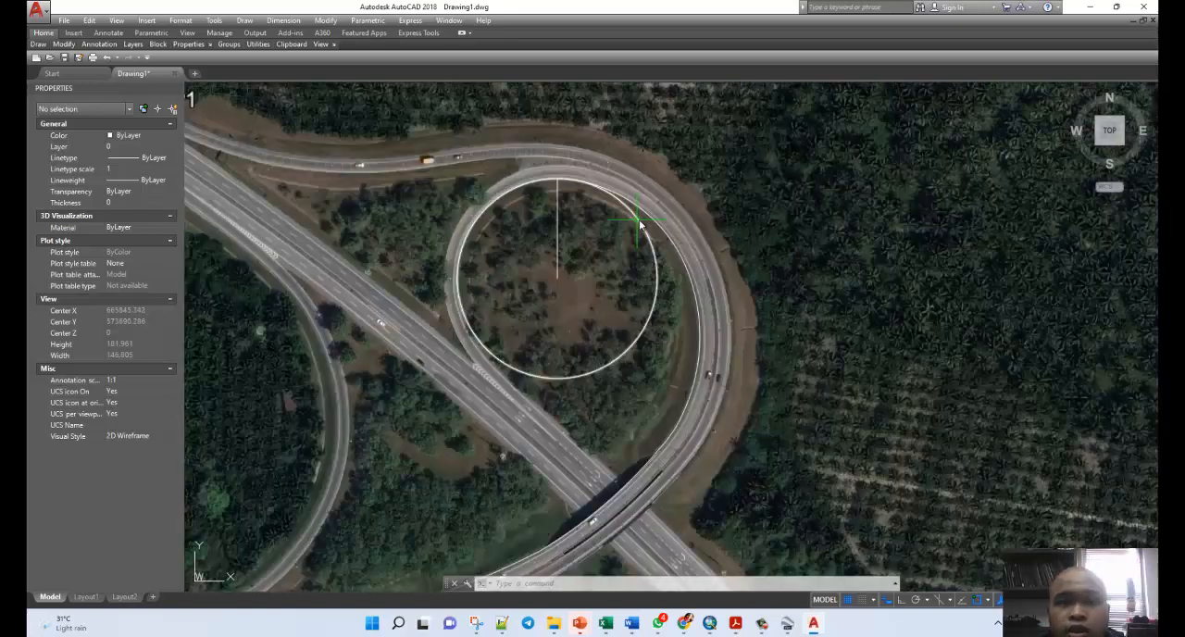
scroll(701, 376, down, 2)
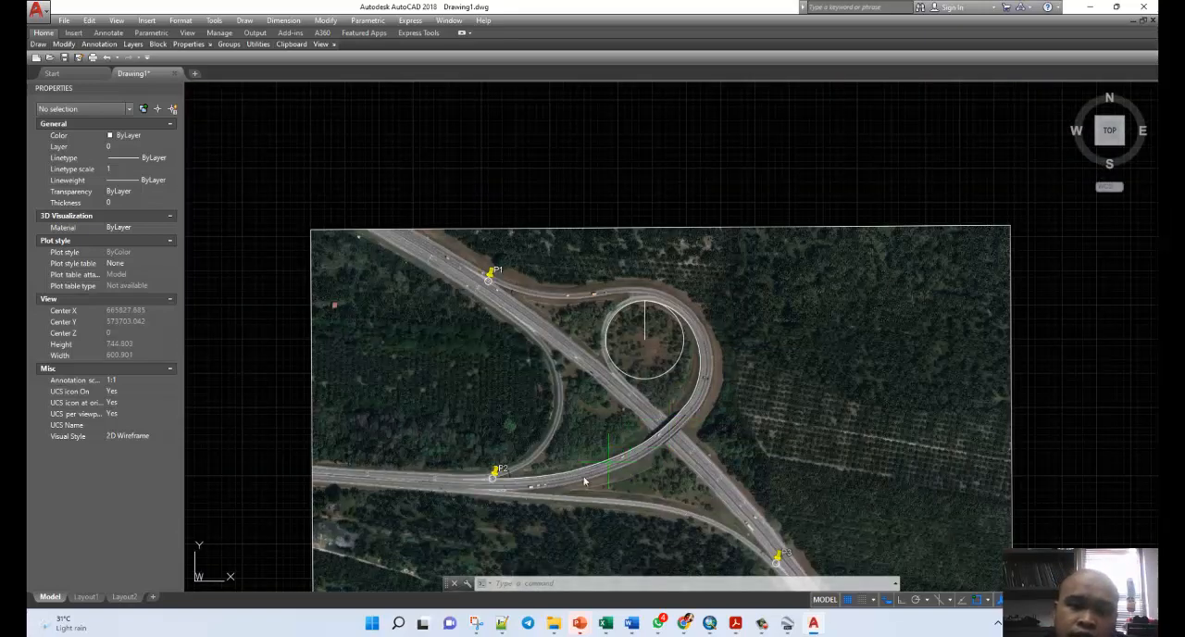
scroll(584, 477, up, 1)
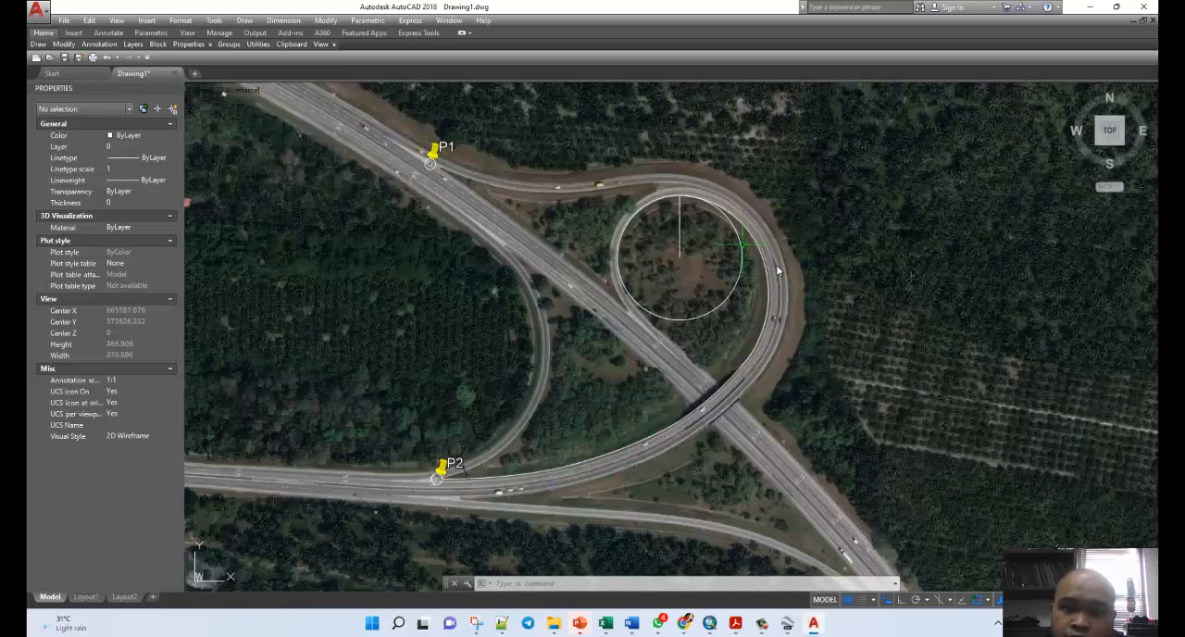
click(40, 62)
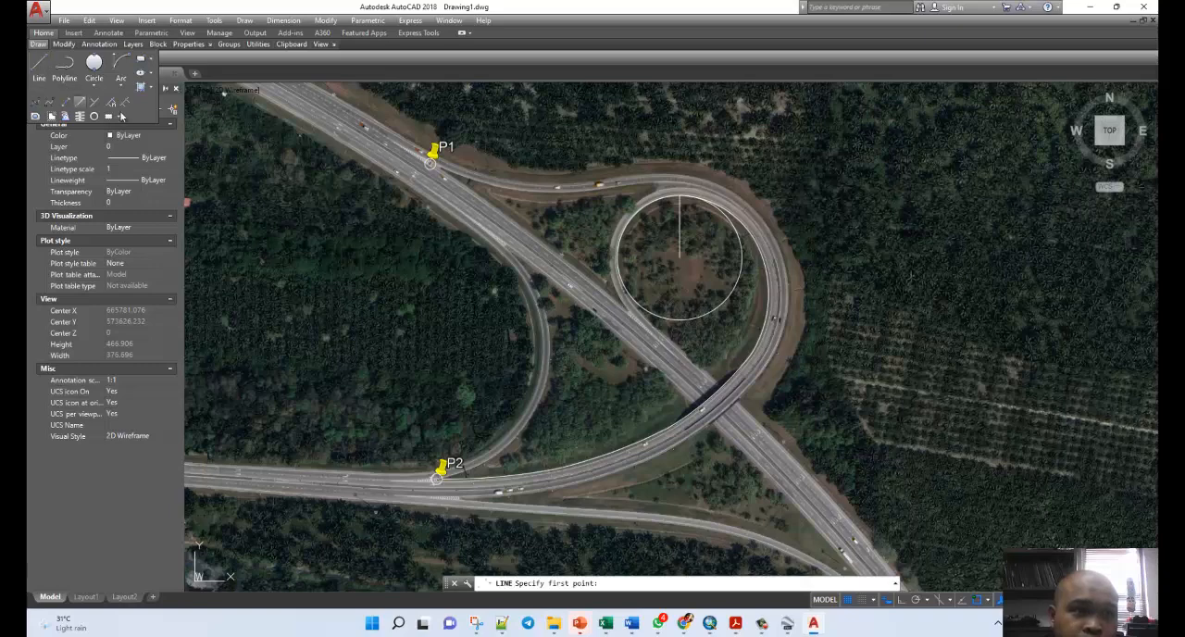
scroll(739, 236, up, 2)
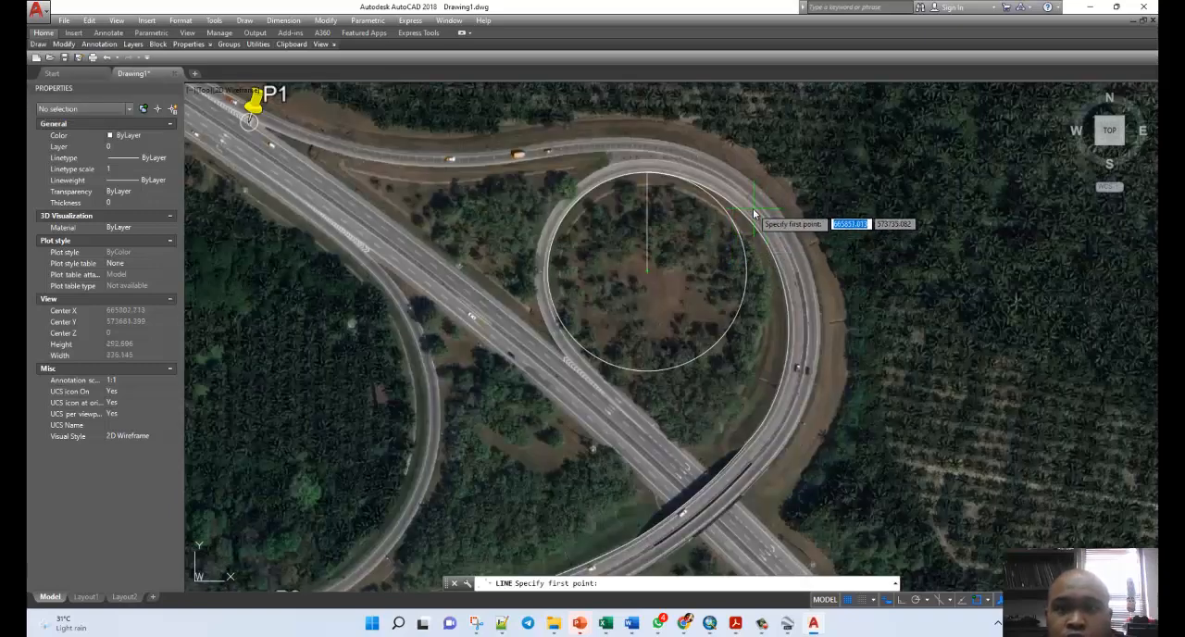
key(Escape)
key(Escape)
Draw a radius line from the southeast end of the first arc, which starts at the circle's top, to that arc's centre point.
scroll(731, 207, up, 2)
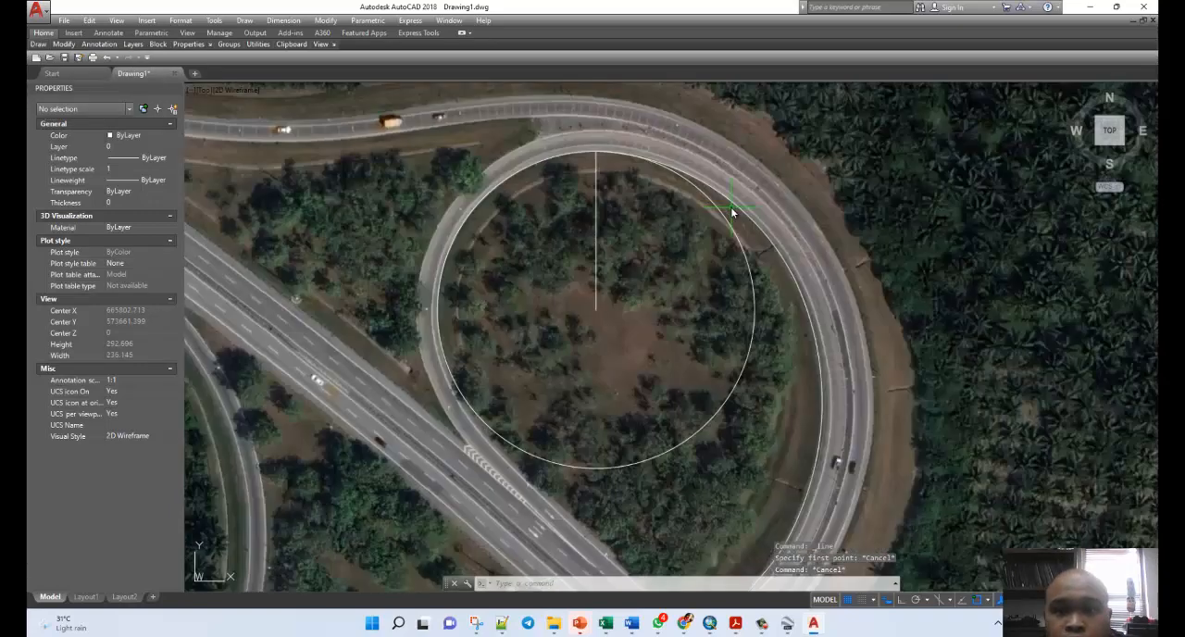
click(719, 192)
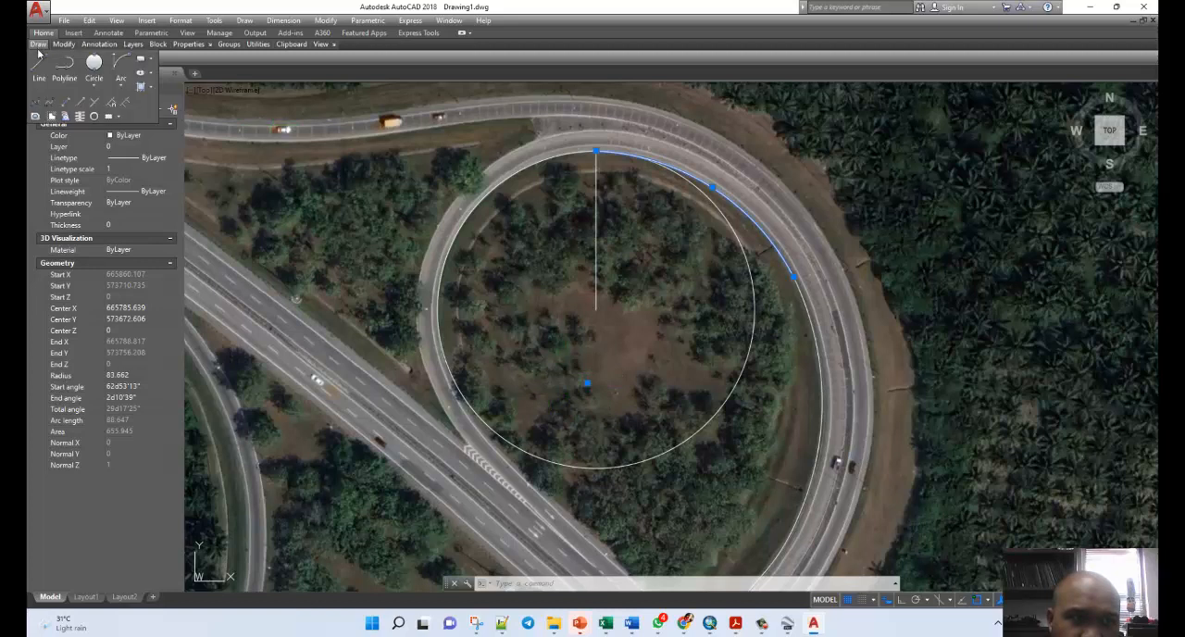
click(39, 64)
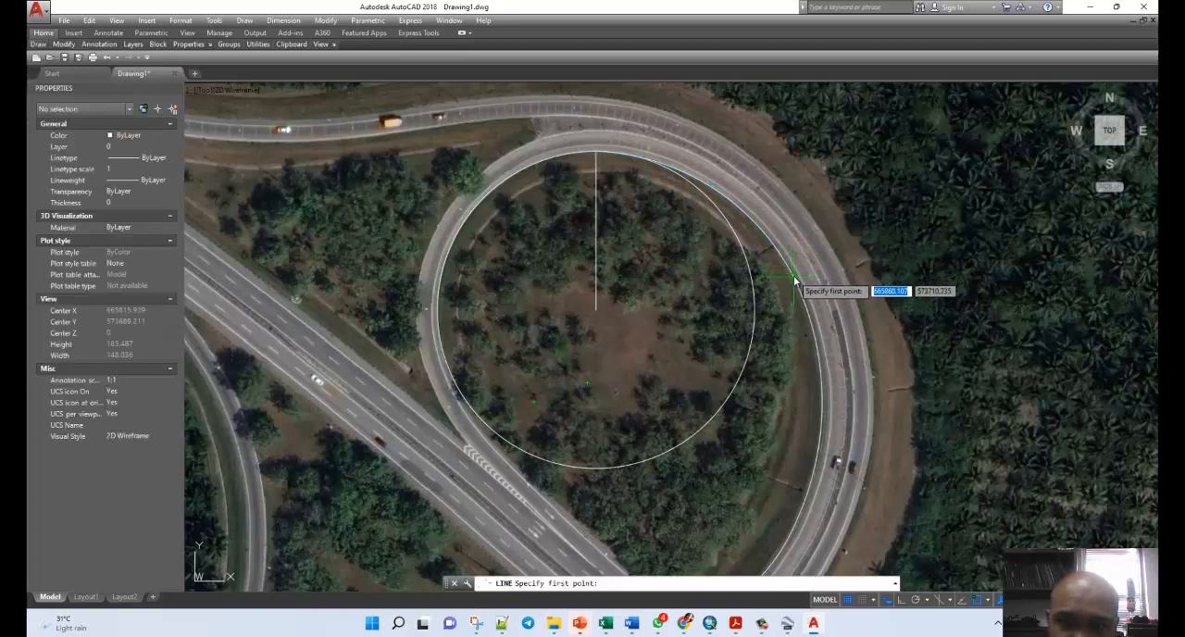
click(793, 277)
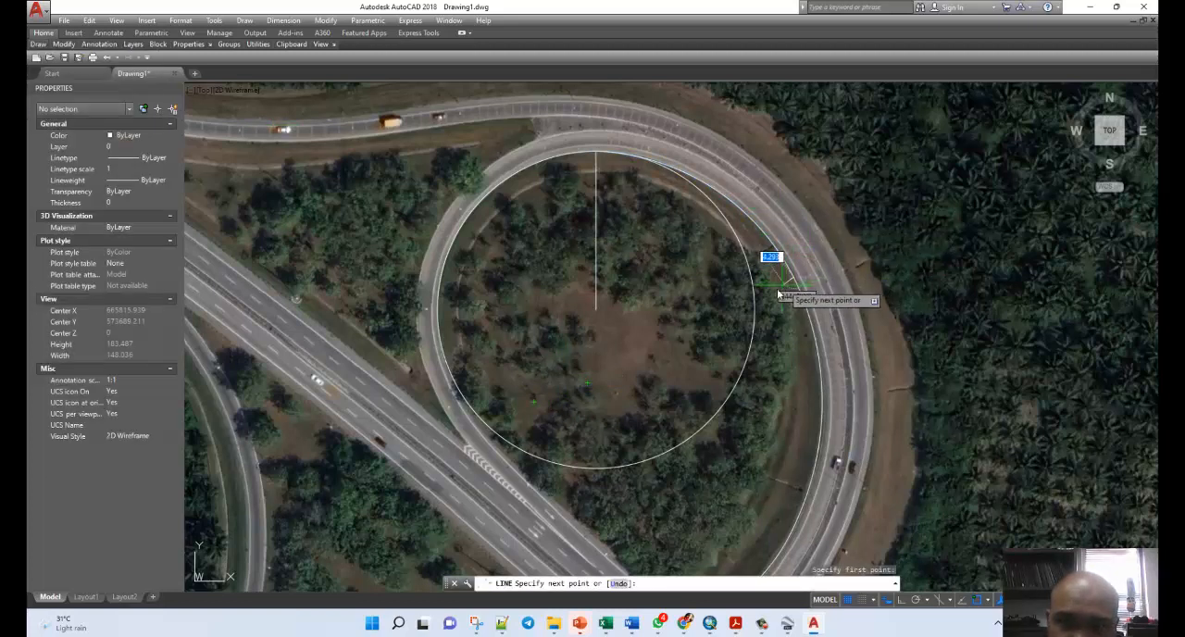
click(589, 385)
key(Escape)
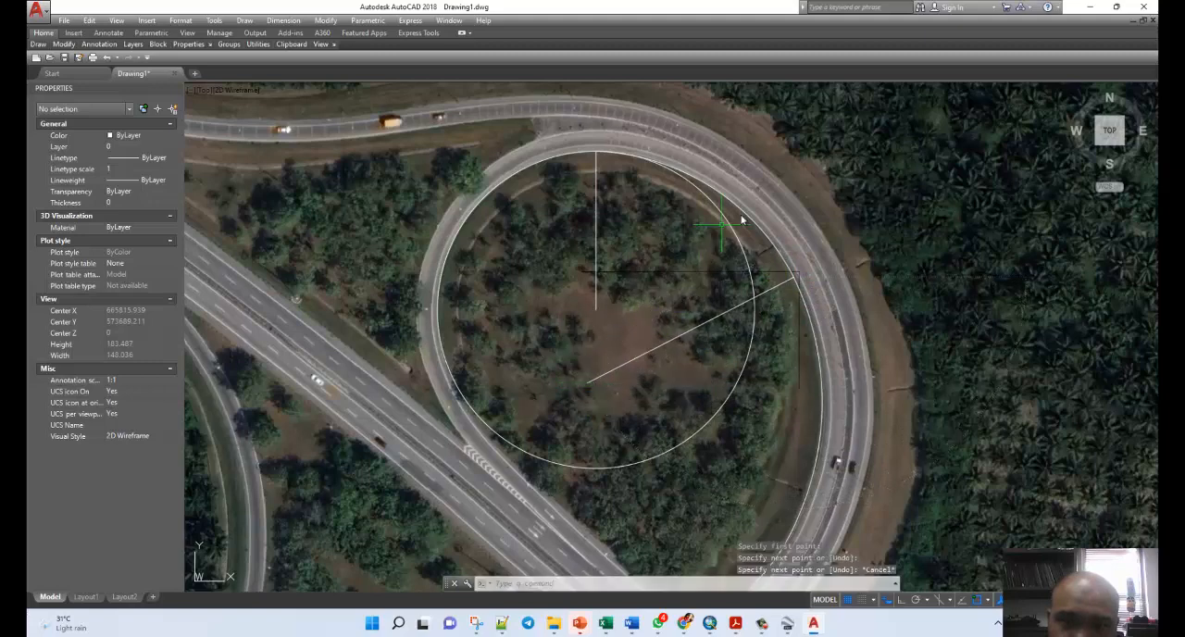
Draw a radius line from the south end of the second arc, along the ramp's east side, to that arc's centre point.
scroll(858, 194, down, 2)
scroll(827, 378, up, 2)
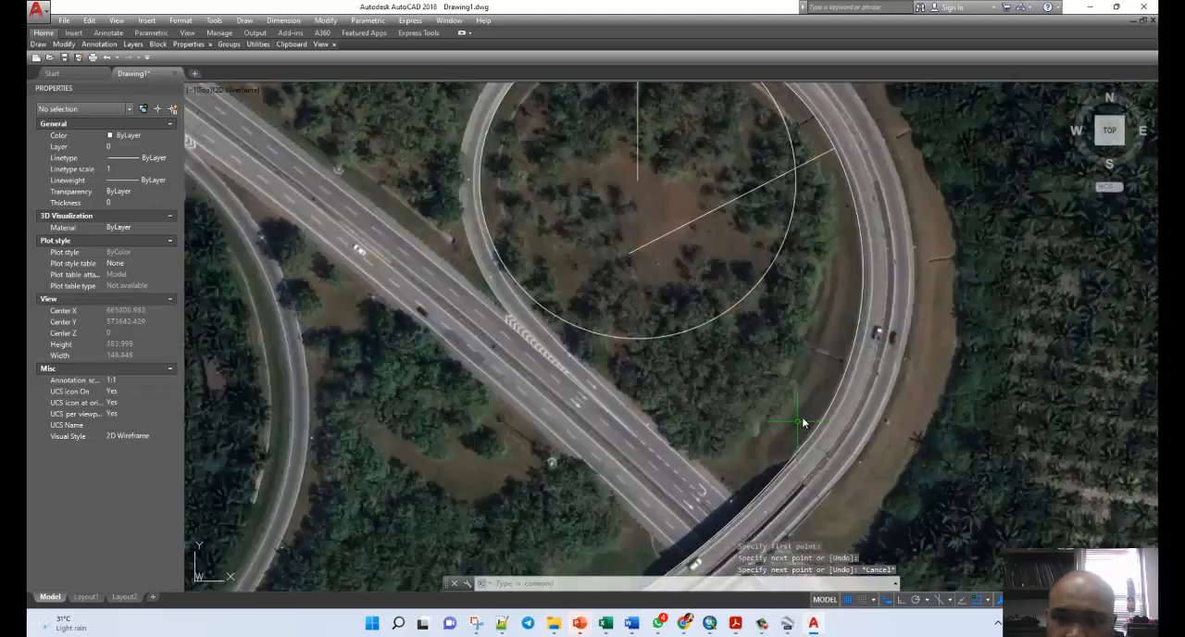
click(859, 328)
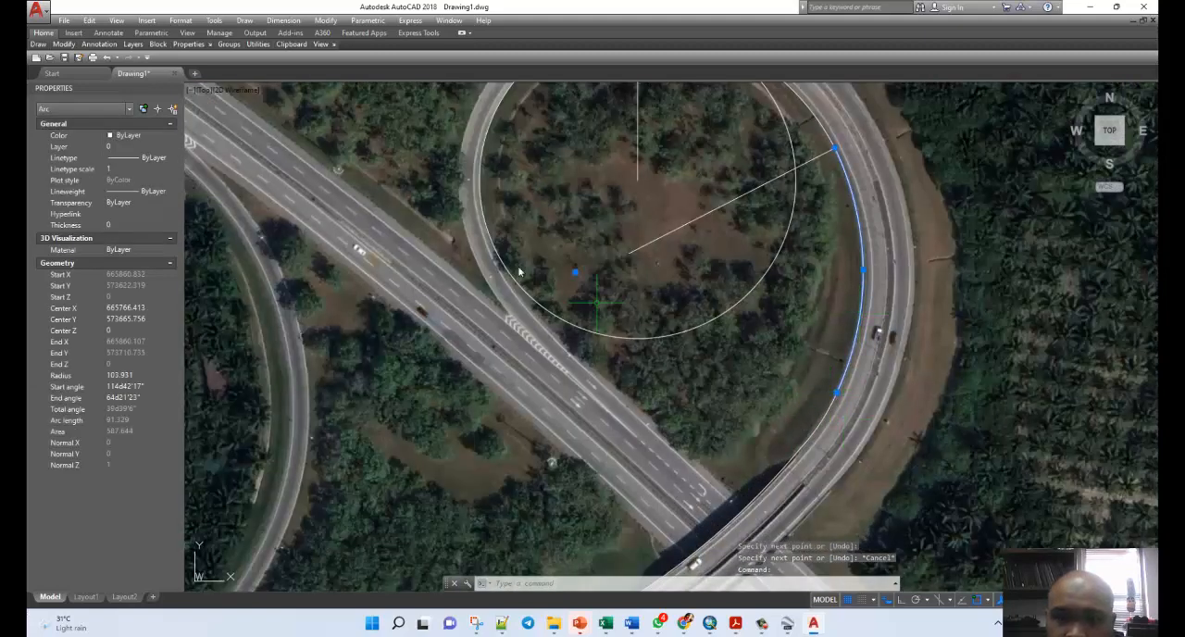
mouse_move(44, 44)
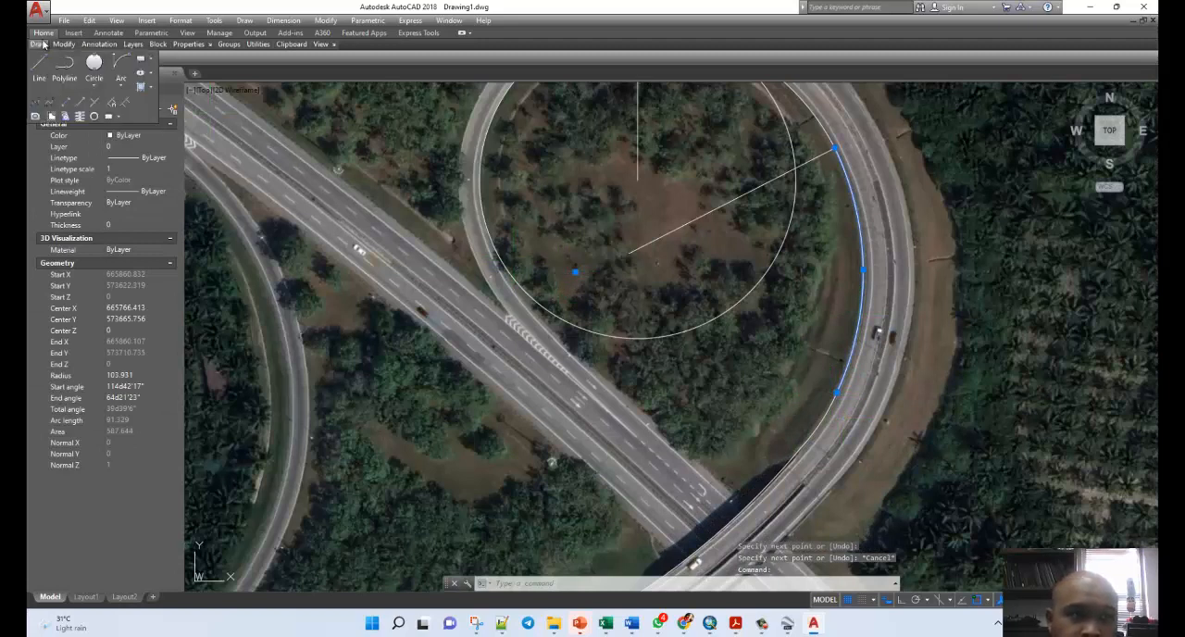
click(42, 64)
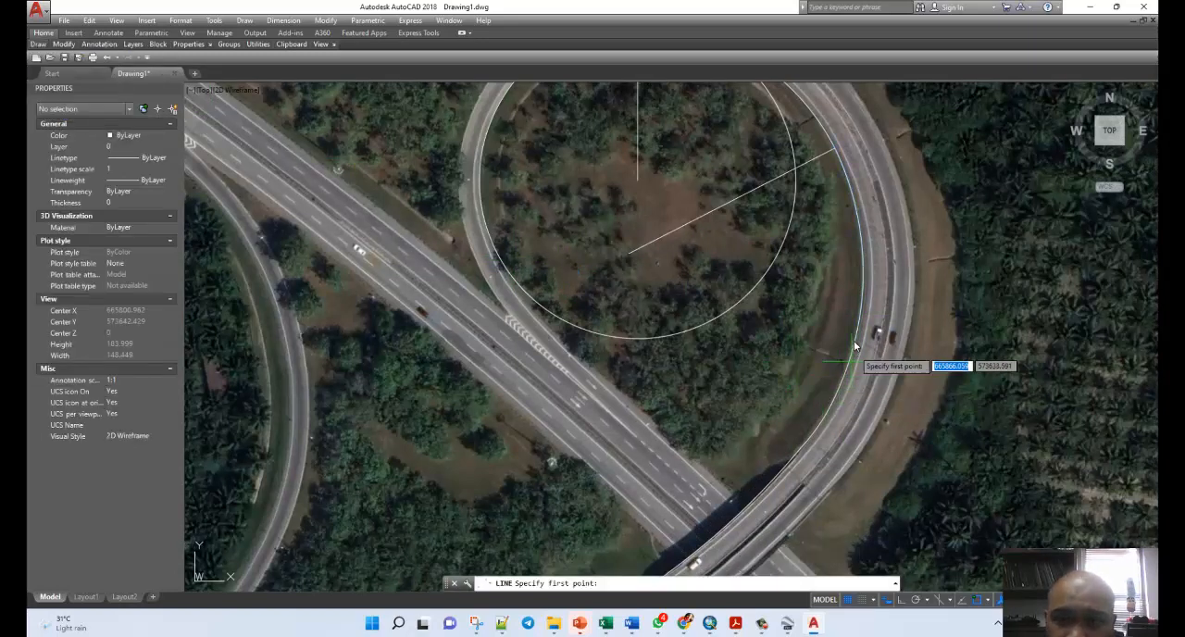
click(839, 392)
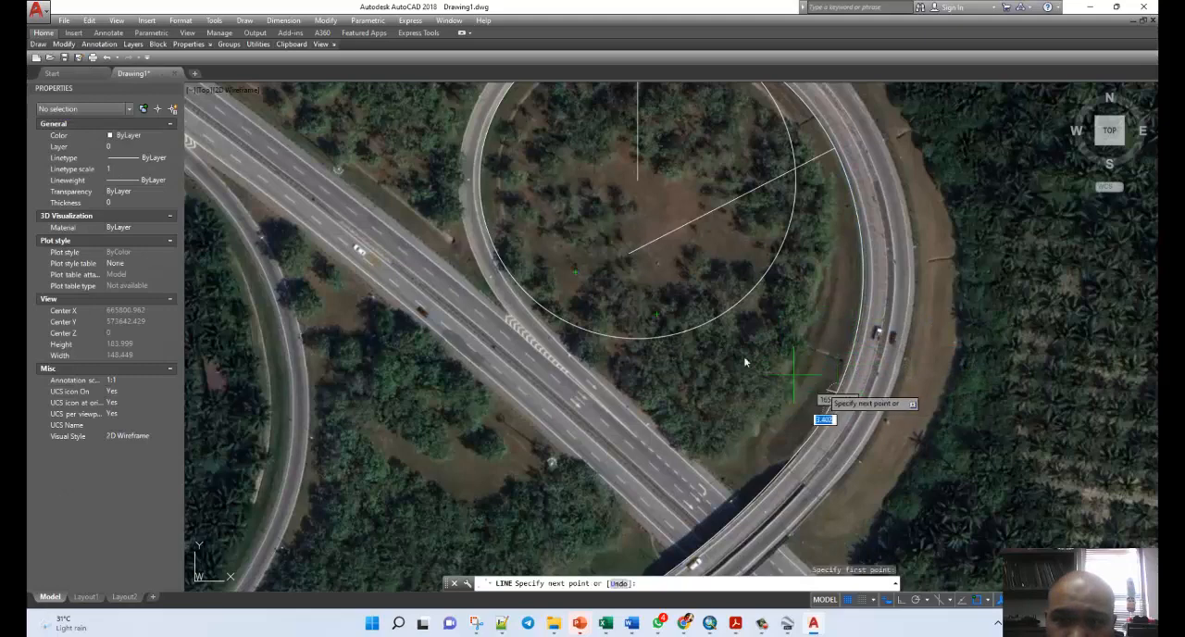
click(575, 271)
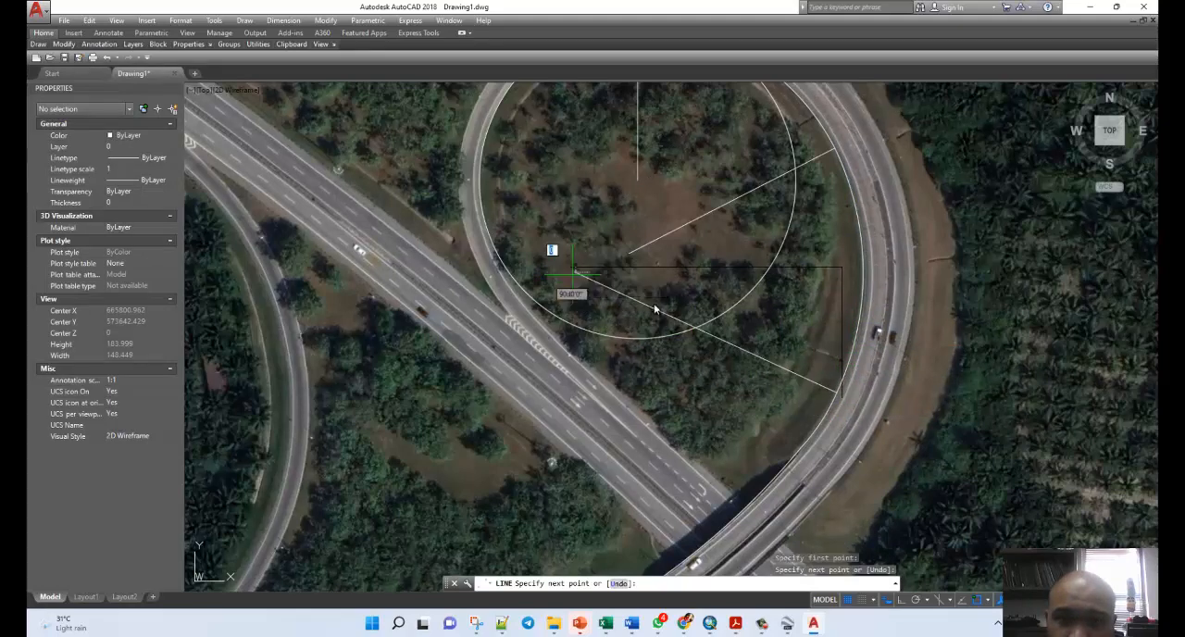
key(Escape)
scroll(767, 330, down, 2)
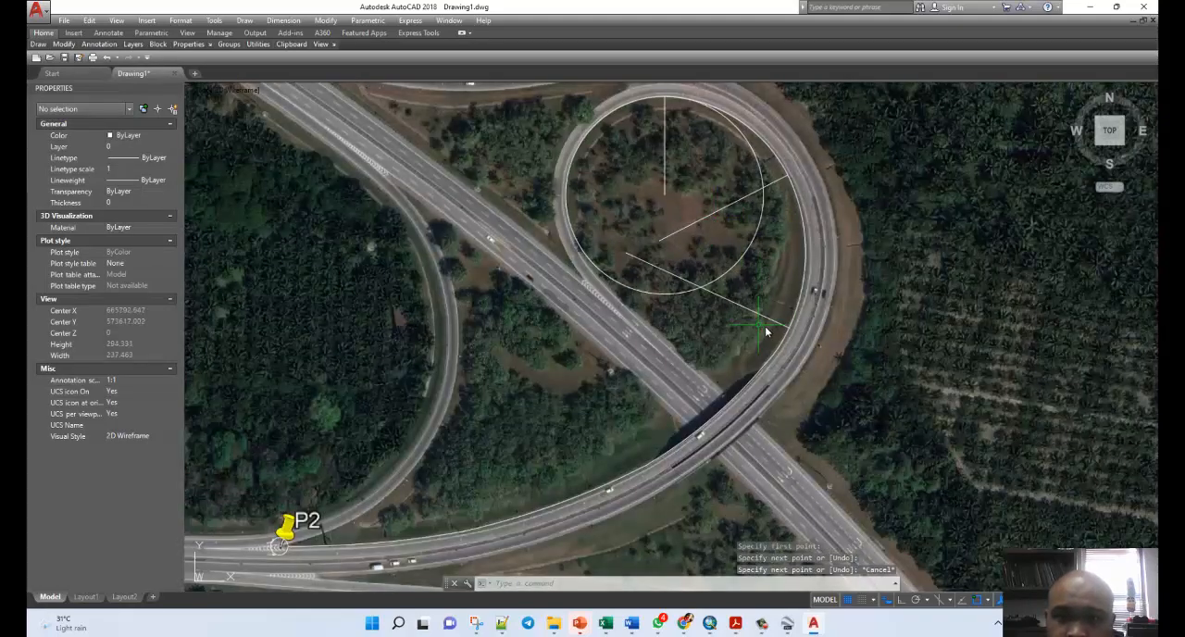
scroll(767, 331, up, 2)
click(796, 346)
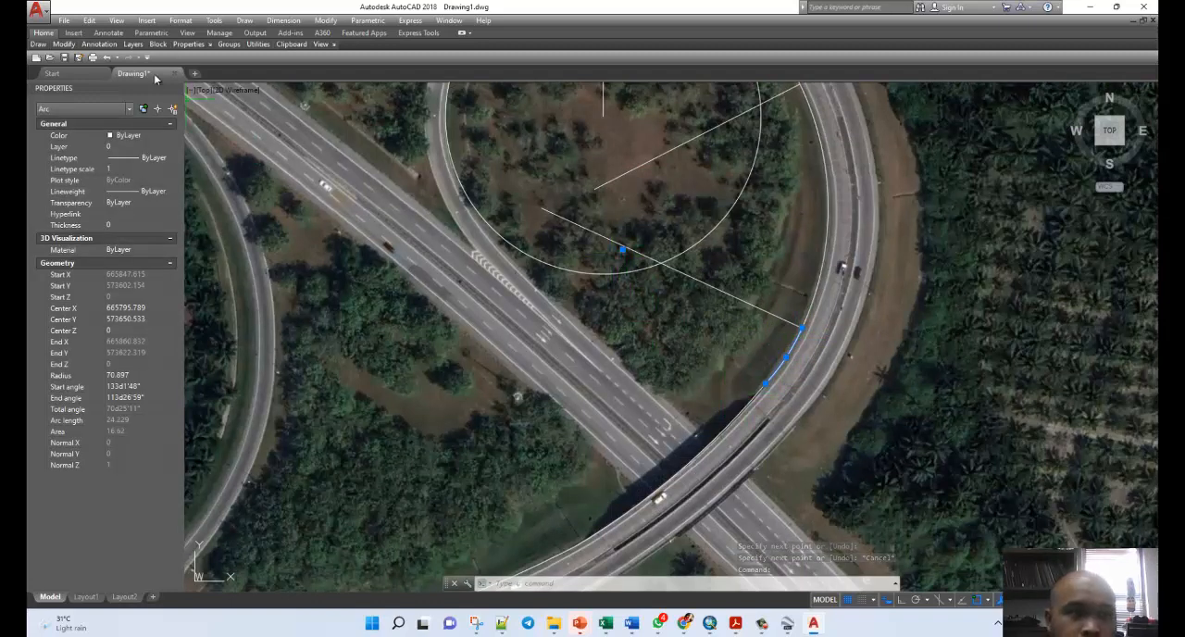
mouse_move(64, 45)
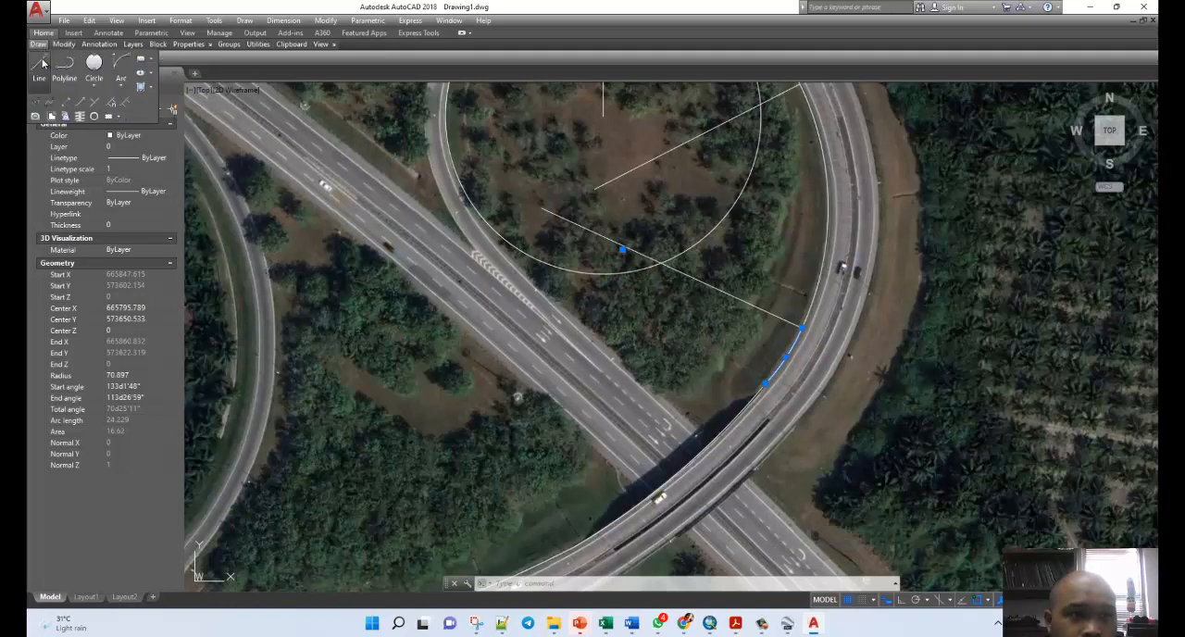
click(43, 63)
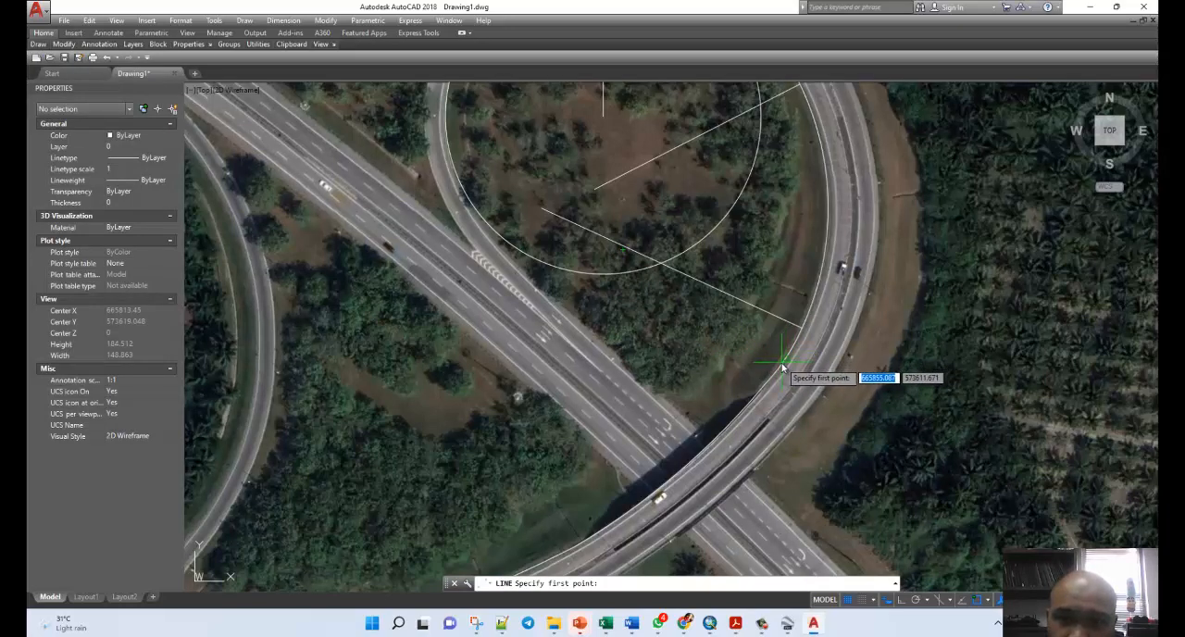
scroll(782, 369, up, 4)
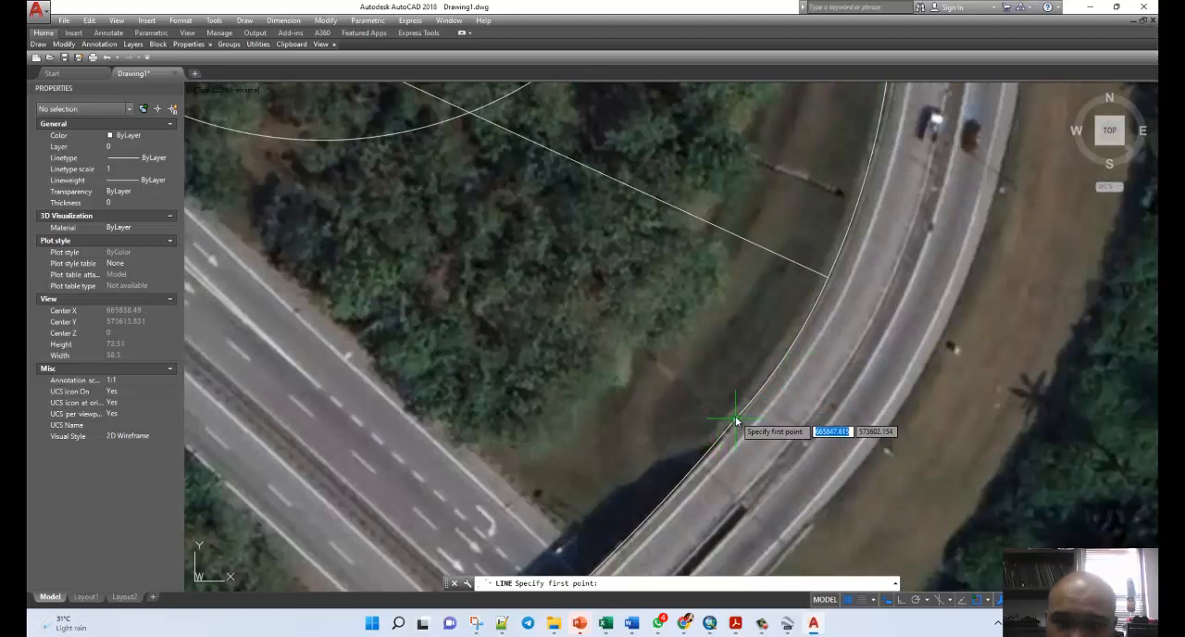
click(735, 421)
scroll(569, 255, down, 4)
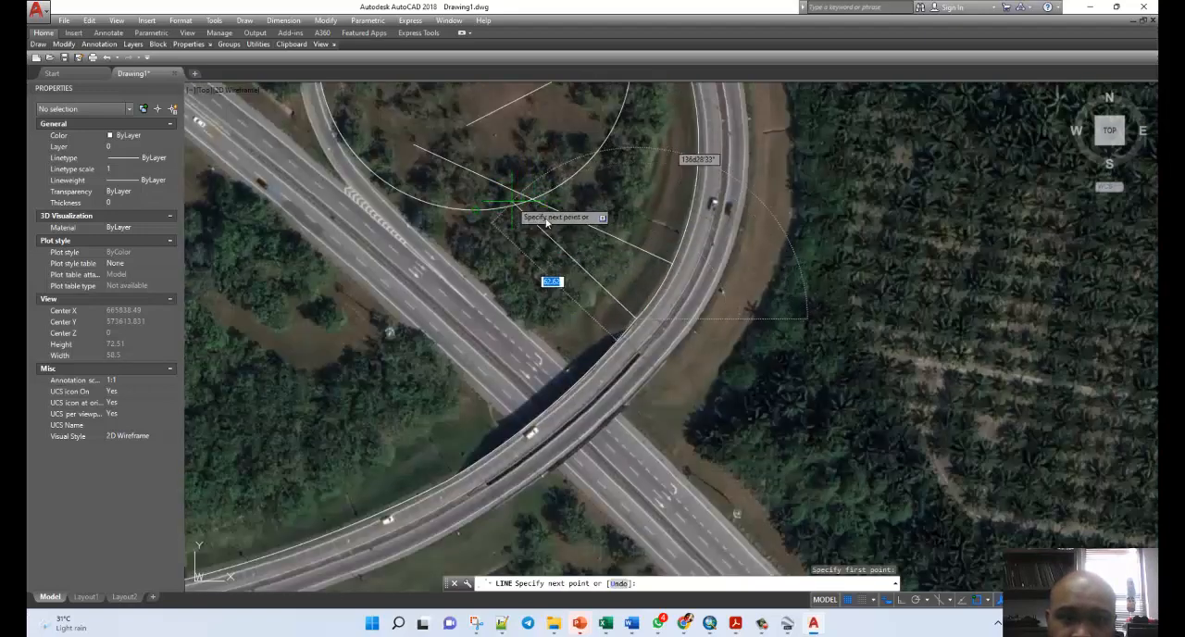
key(Escape)
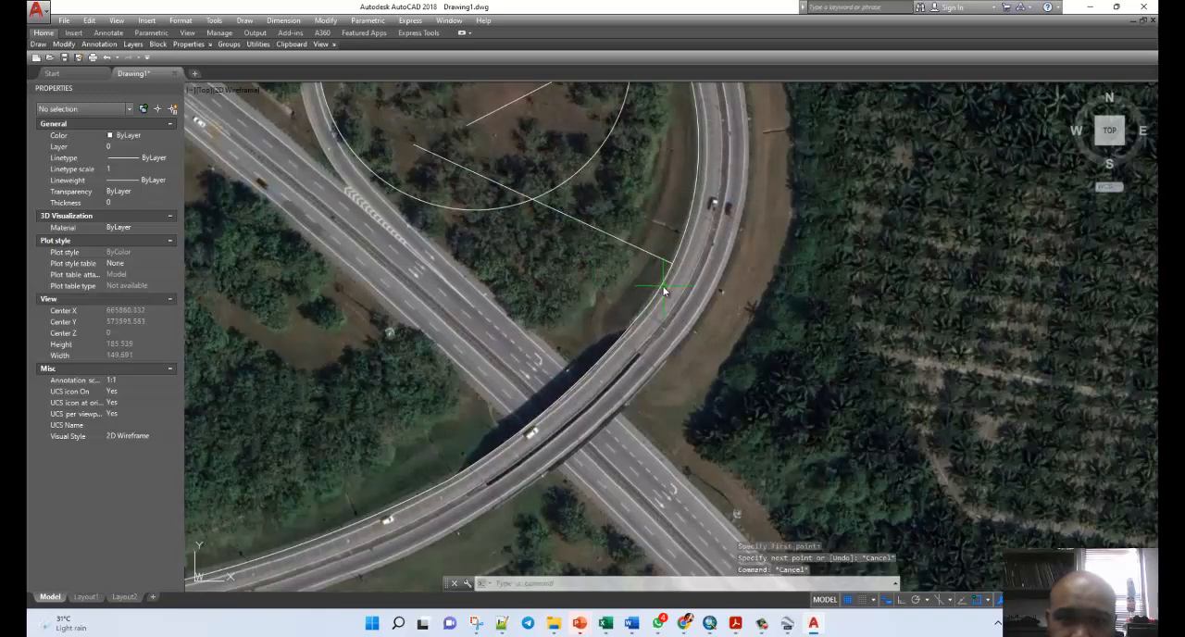
Draw a radius line from the southwest end of the short arc before the overpass to that arc's centre point.
click(663, 291)
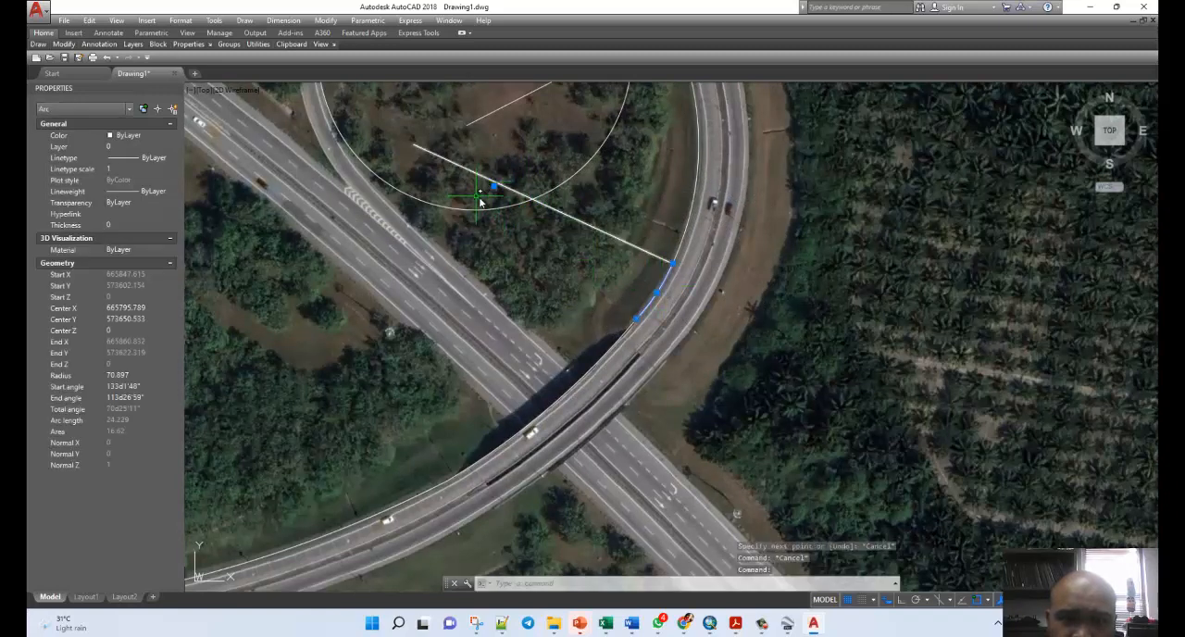
mouse_move(63, 43)
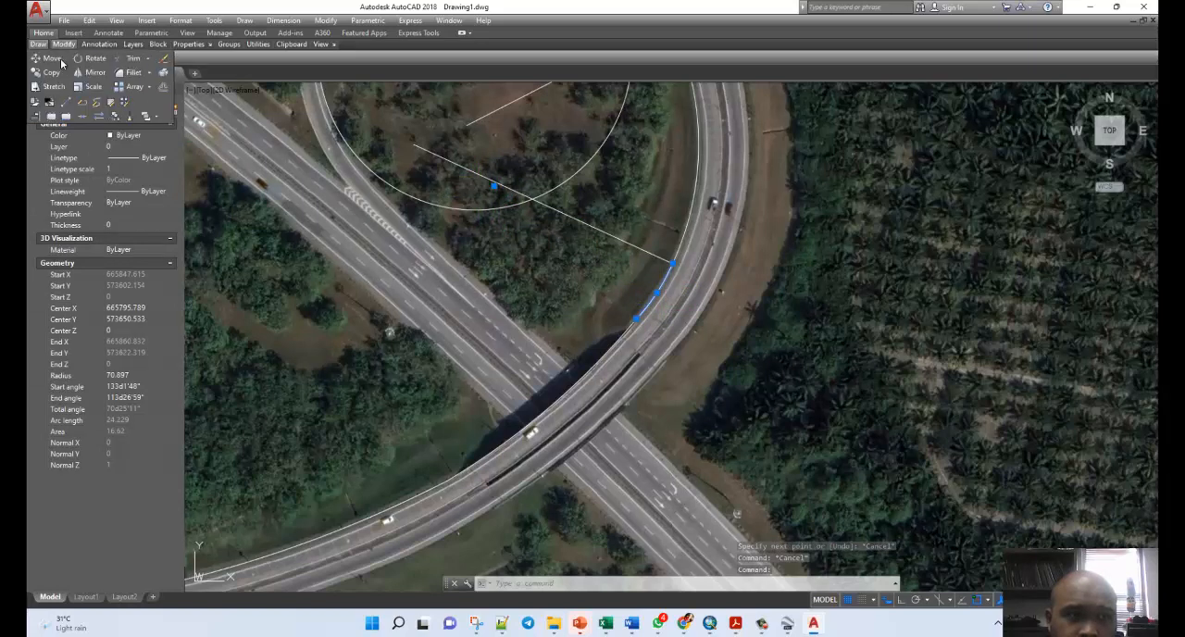
click(39, 67)
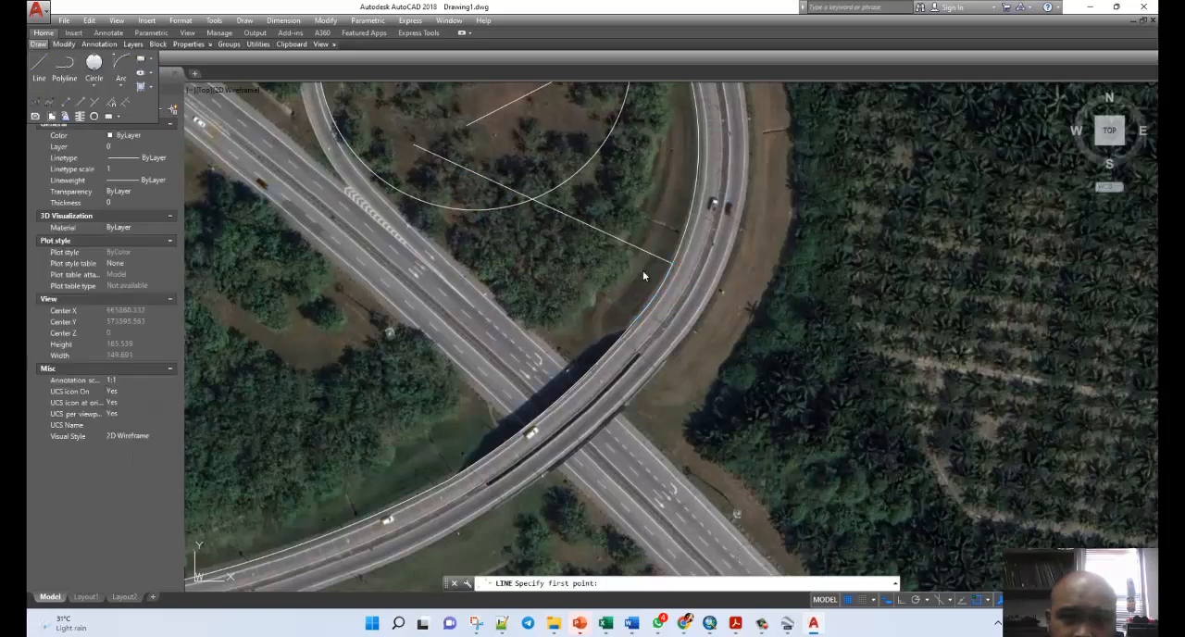
click(636, 321)
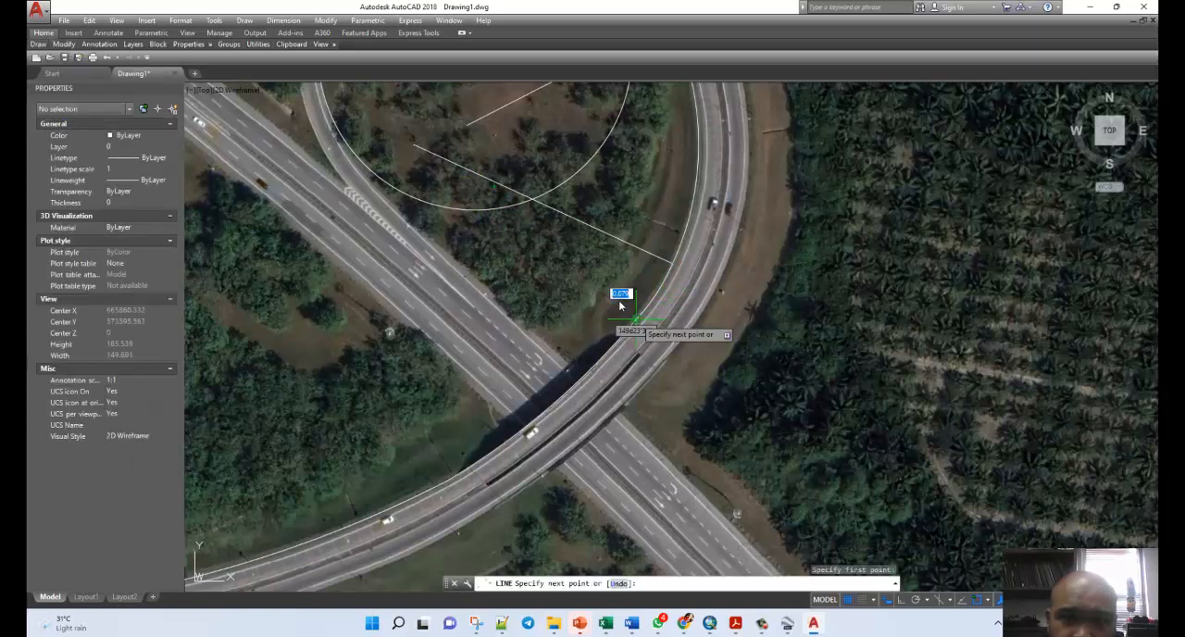
click(493, 185)
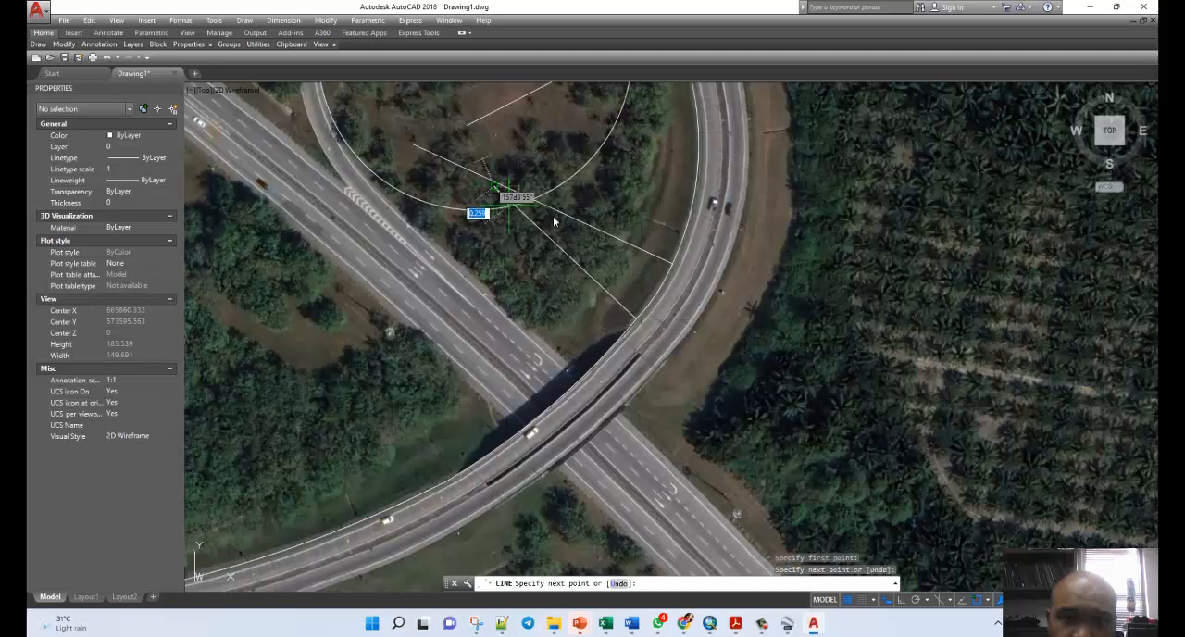
key(Escape)
scroll(666, 303, down, 4)
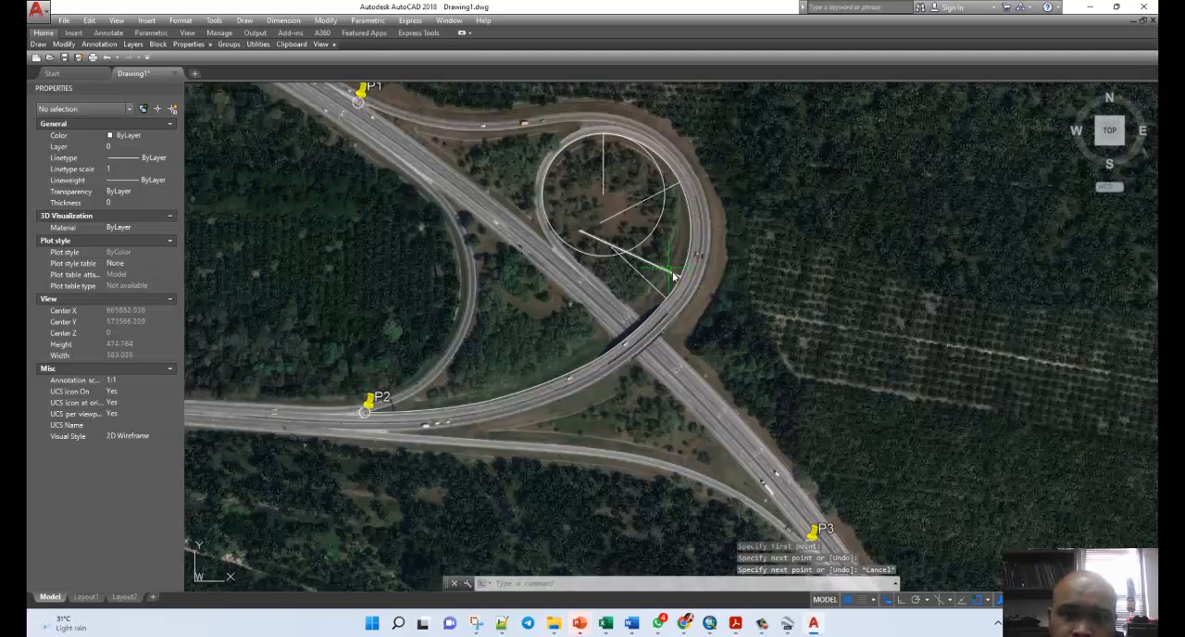
scroll(589, 323, up, 2)
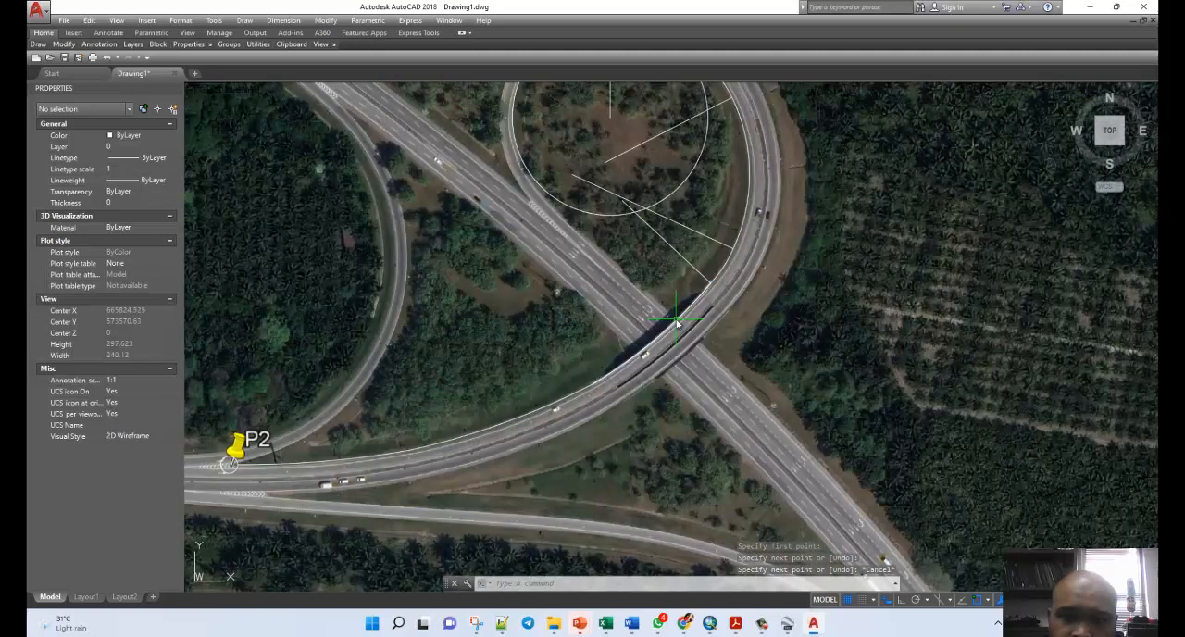
Draw a radius line from the southwest end of the arc crossing the overpass to that arc's centre point.
click(677, 323)
scroll(641, 364, down, 2)
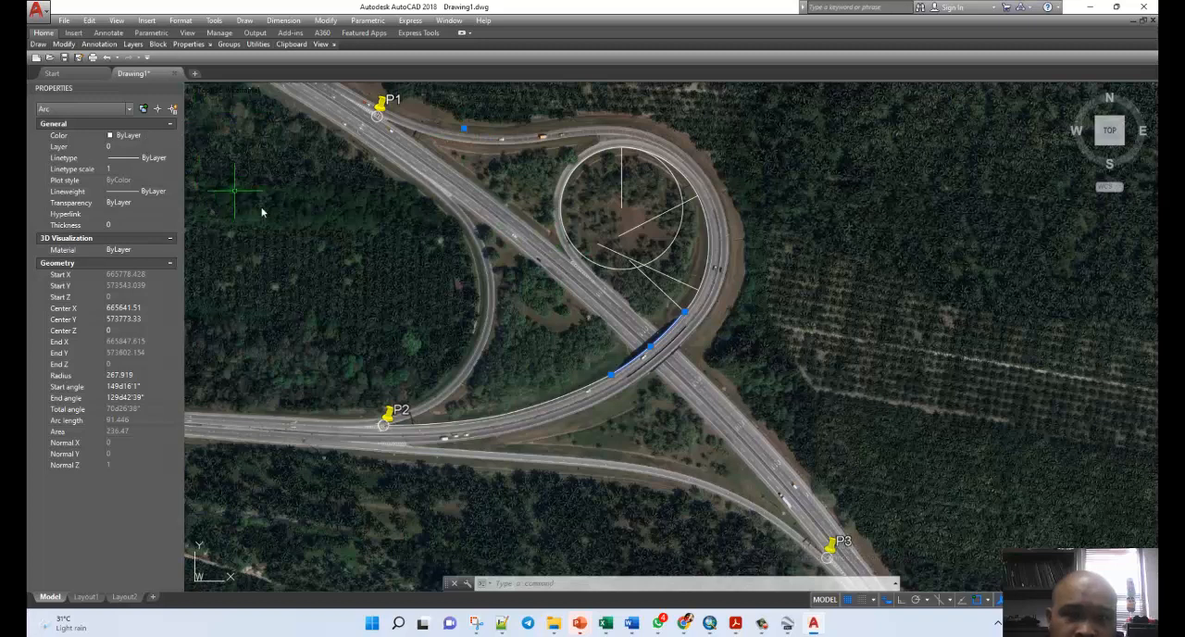
mouse_move(57, 48)
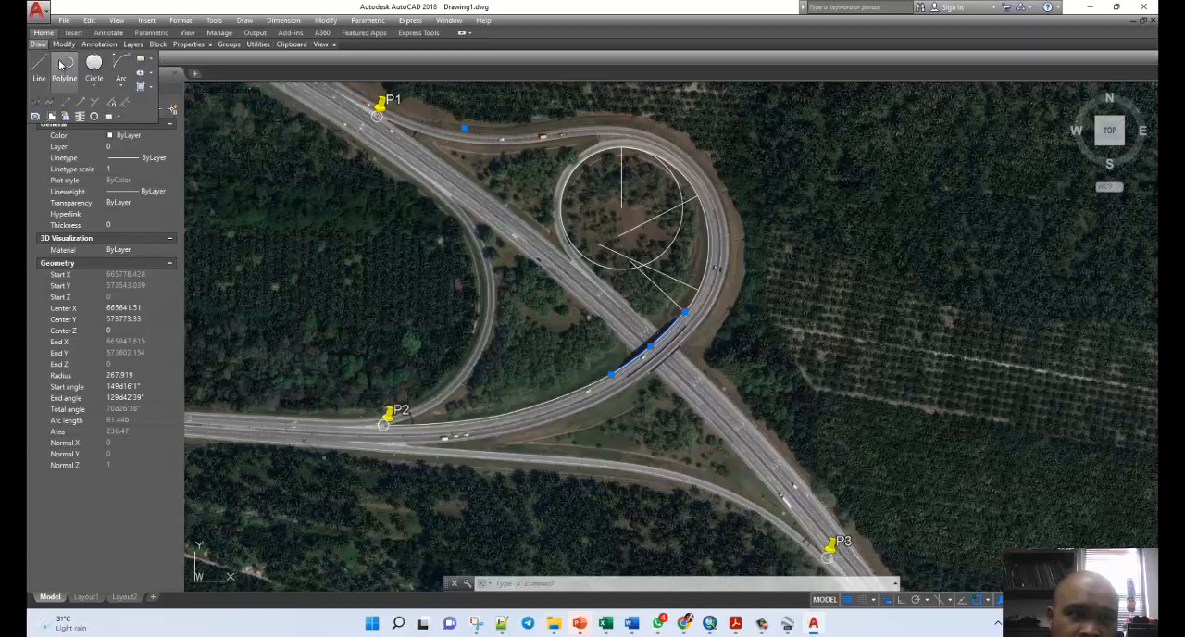
click(41, 69)
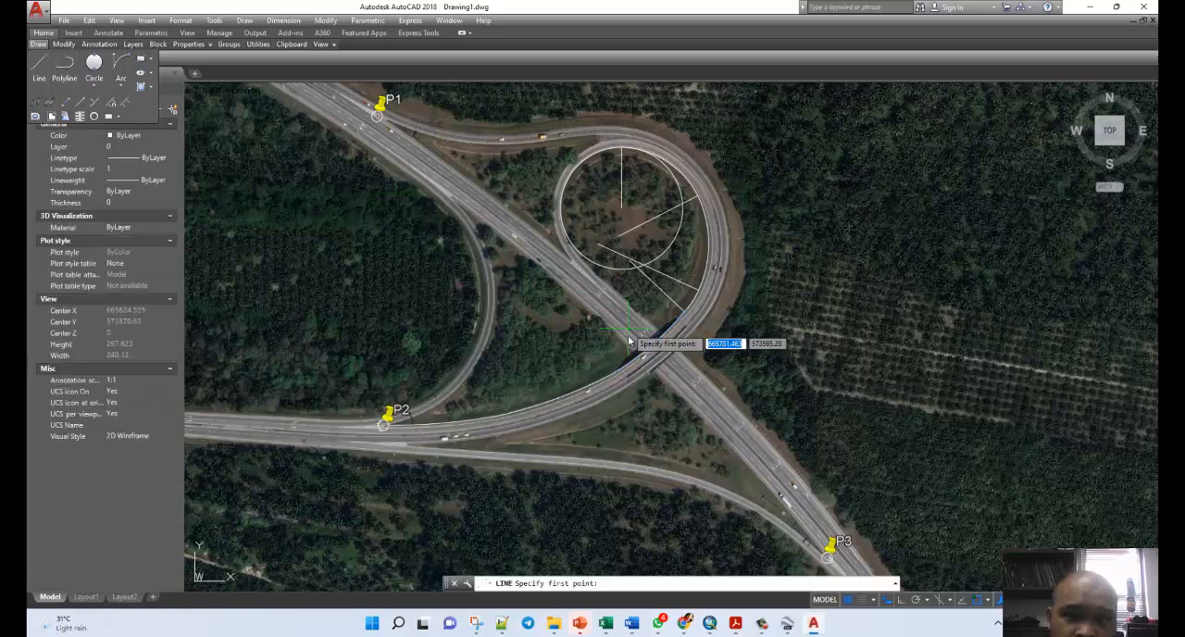
click(611, 375)
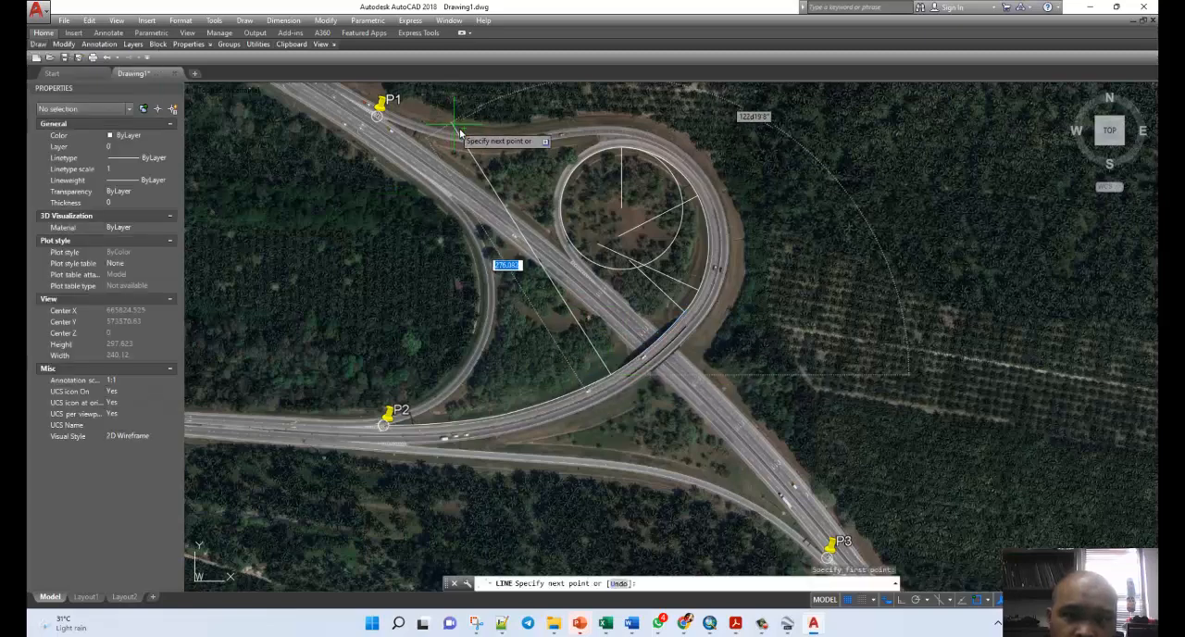
click(463, 128)
key(Escape)
key(Escape)
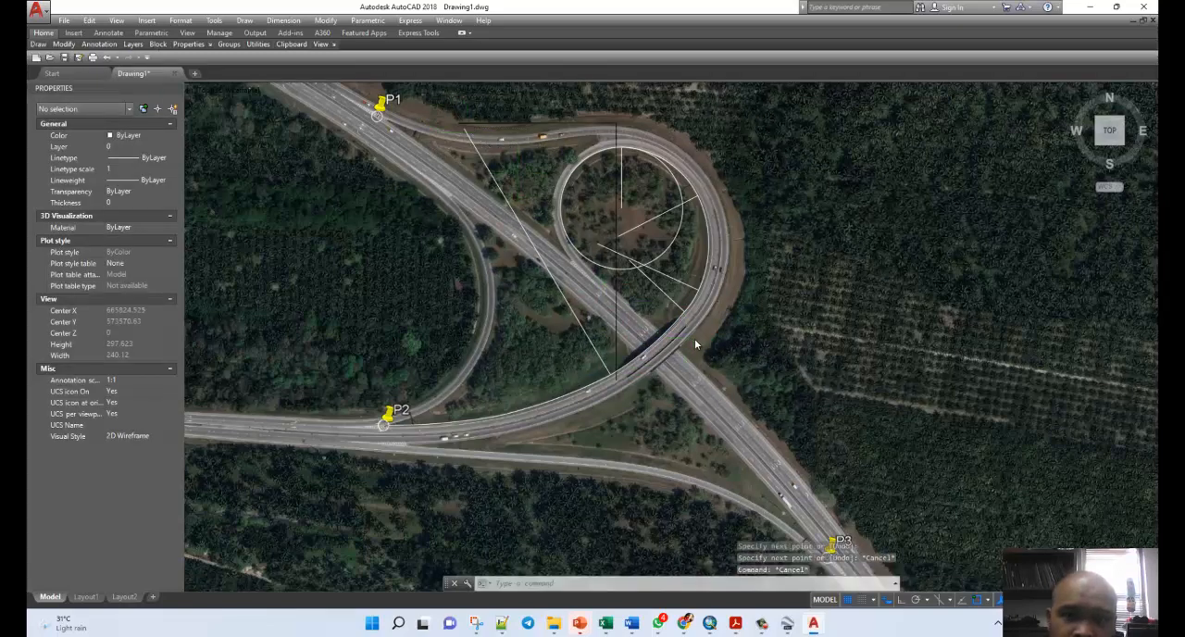
Draw a radius line from the west end of the arc just southwest of the overpass to that arc's centre point above the image.
scroll(691, 335, down, 2)
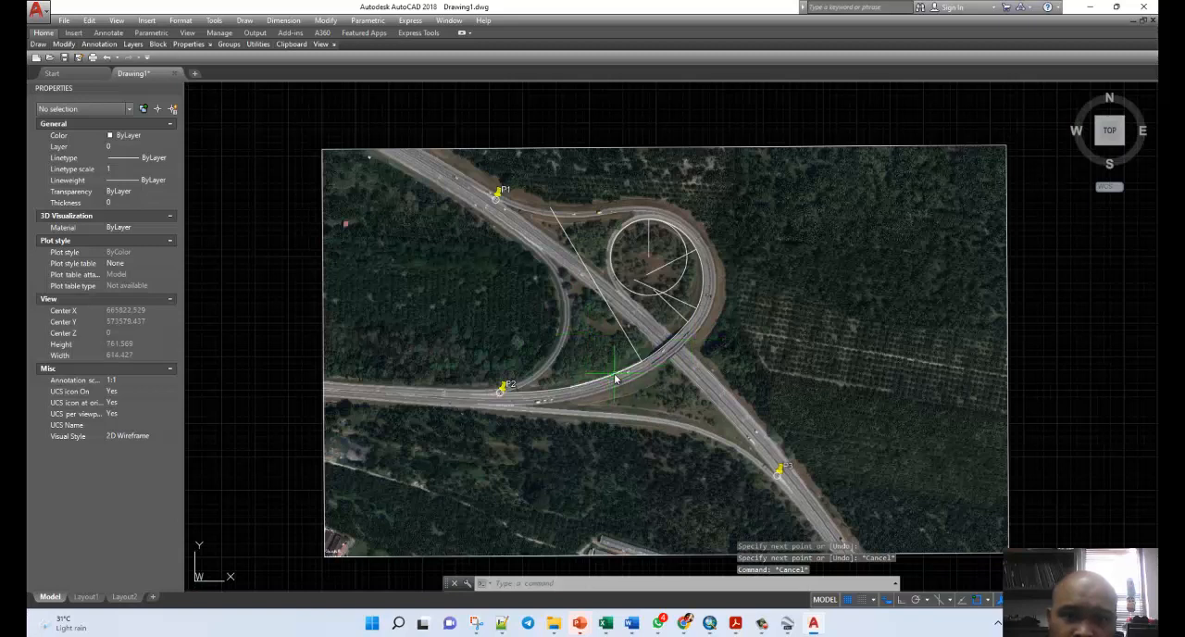
click(612, 376)
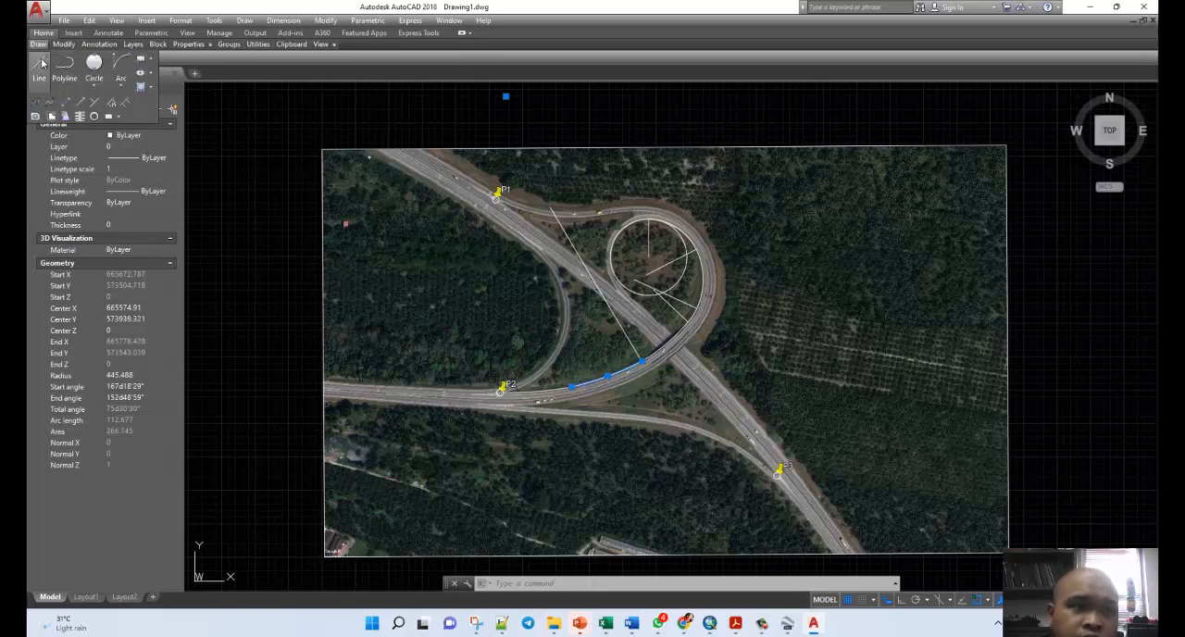
click(39, 63)
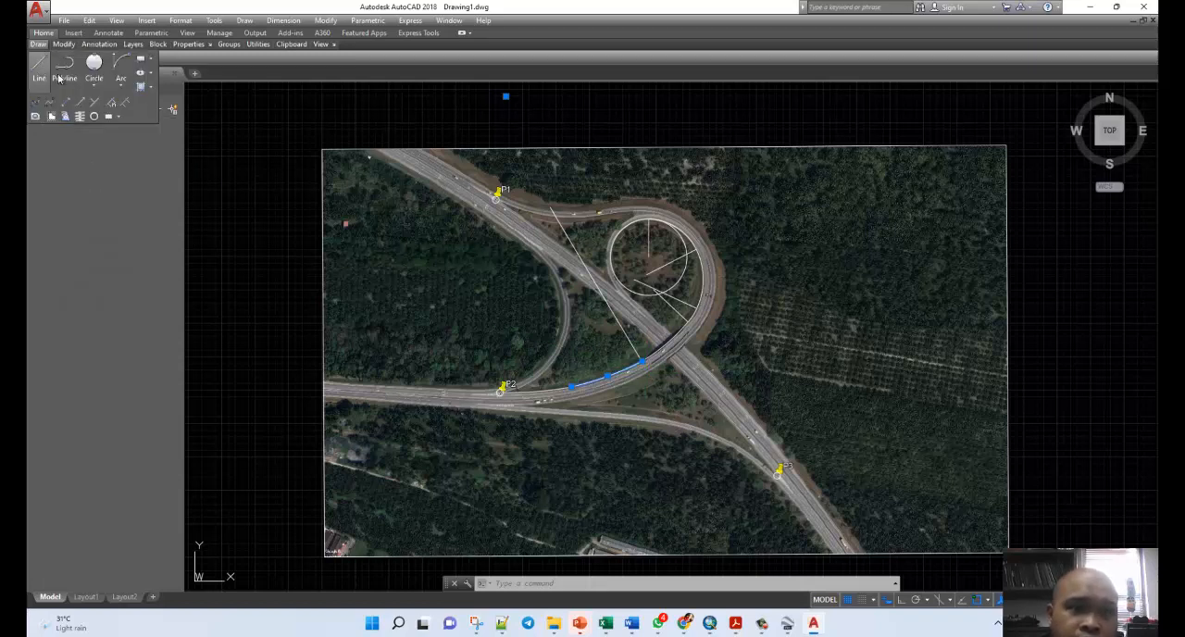
click(580, 389)
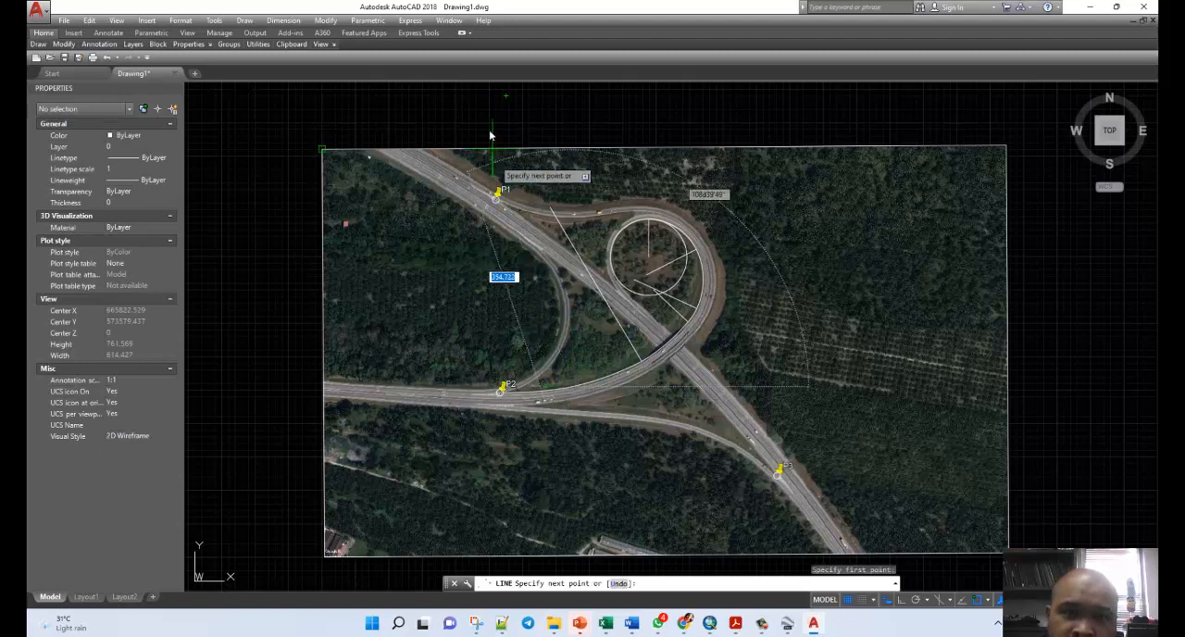
click(507, 96)
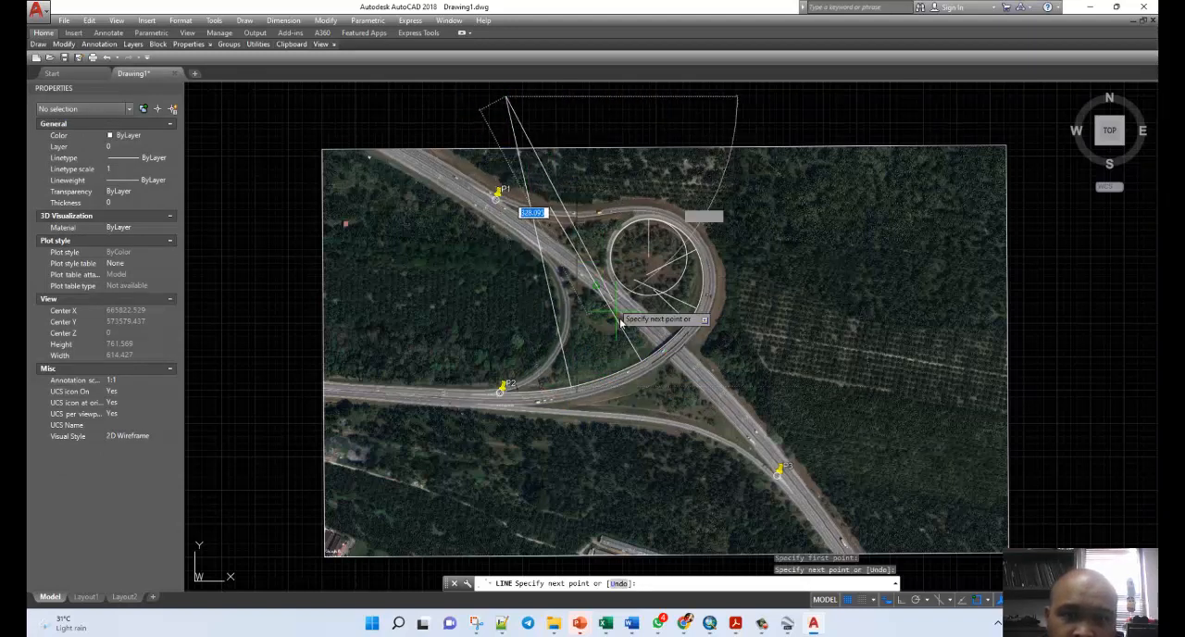
key(Escape)
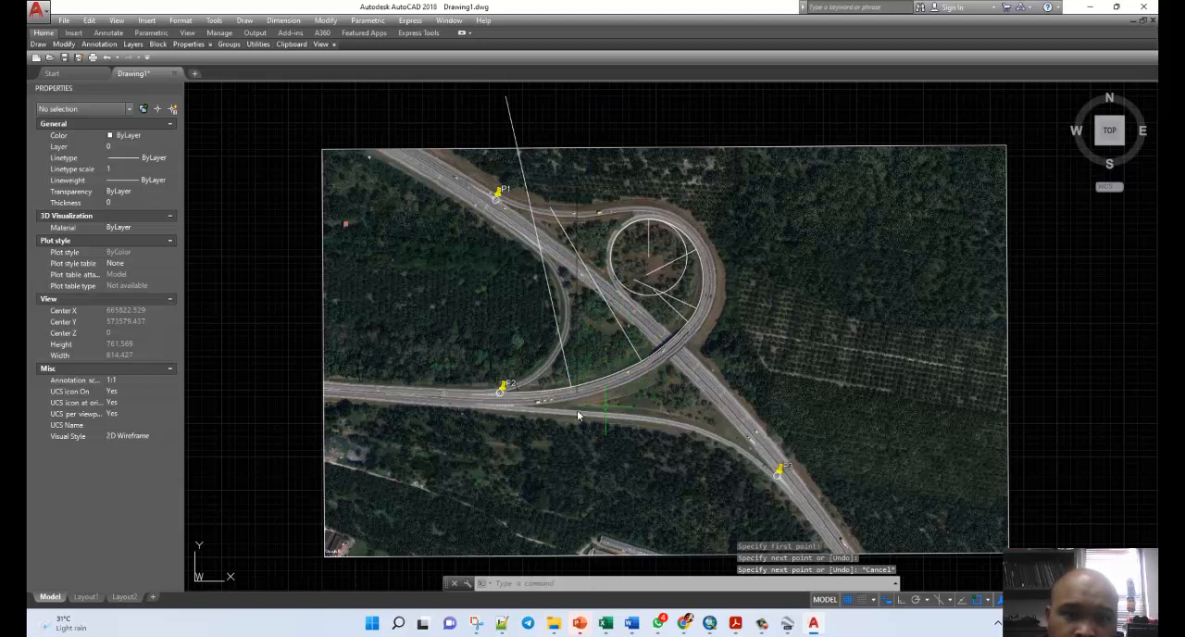
click(546, 393)
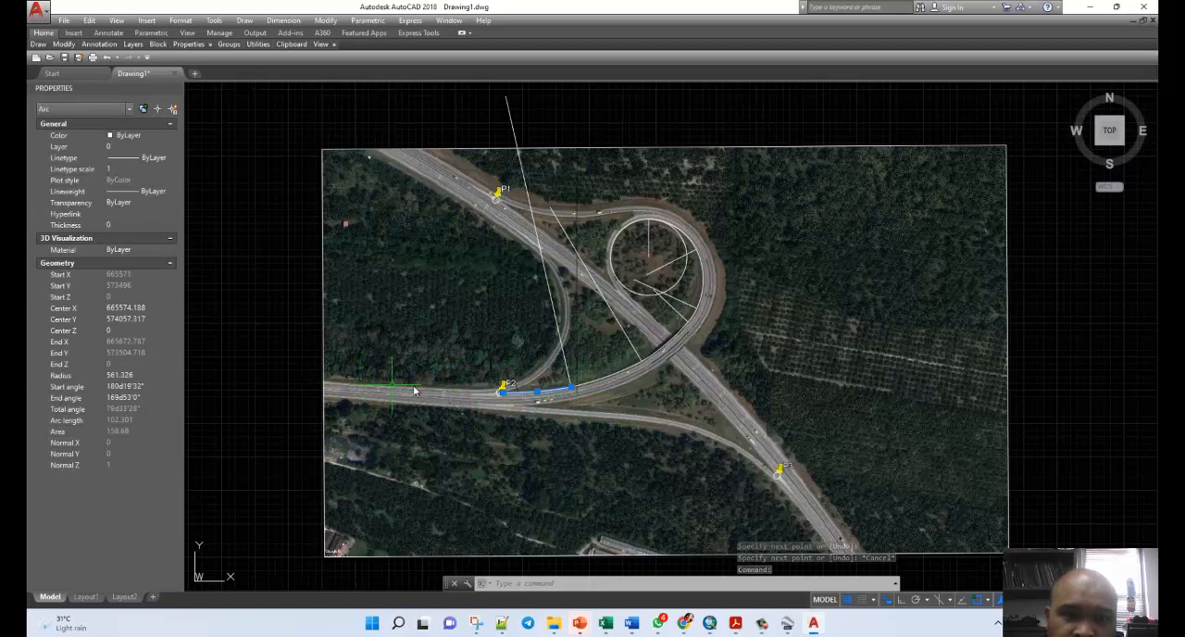
scroll(645, 415, down, 2)
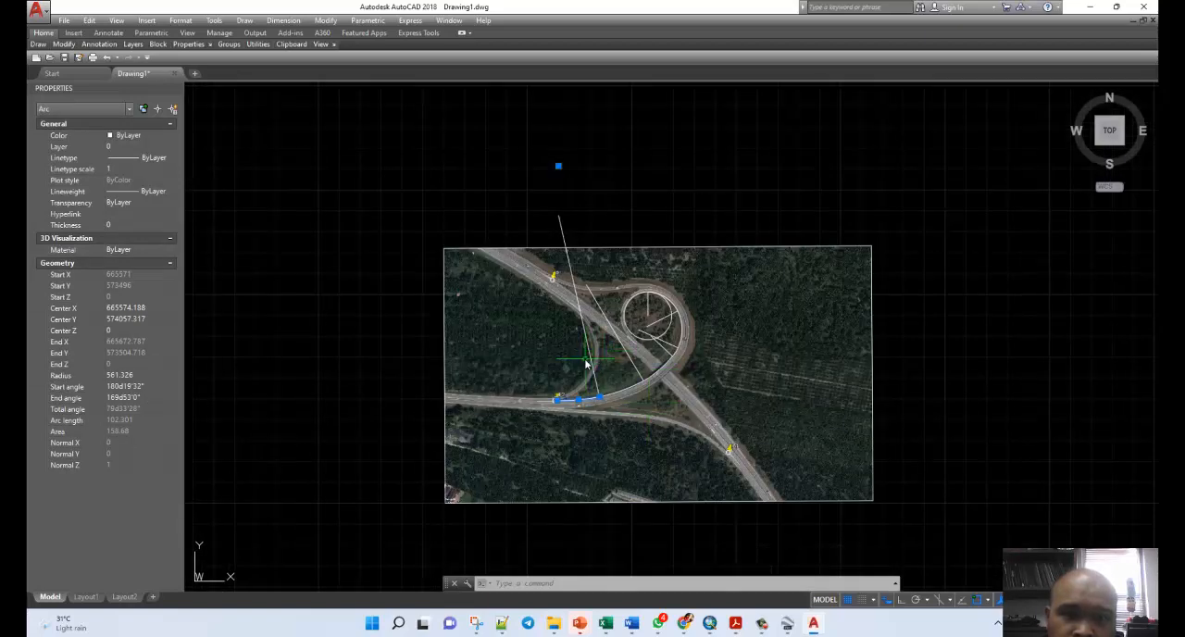
scroll(592, 359, up, 2)
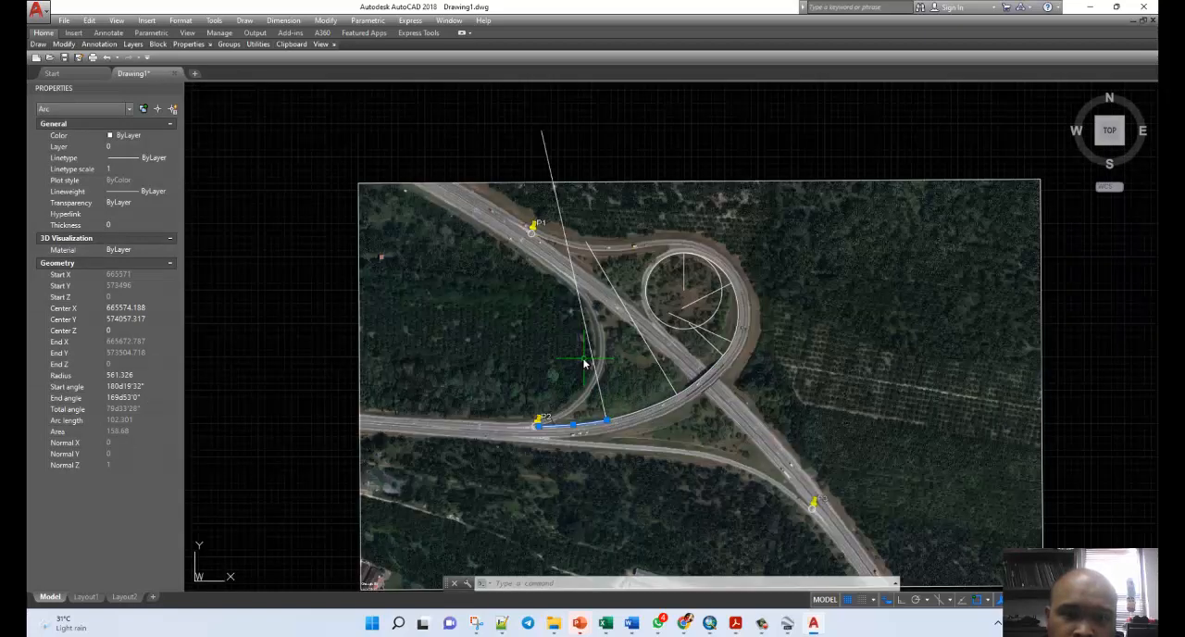
mouse_move(38, 43)
click(39, 65)
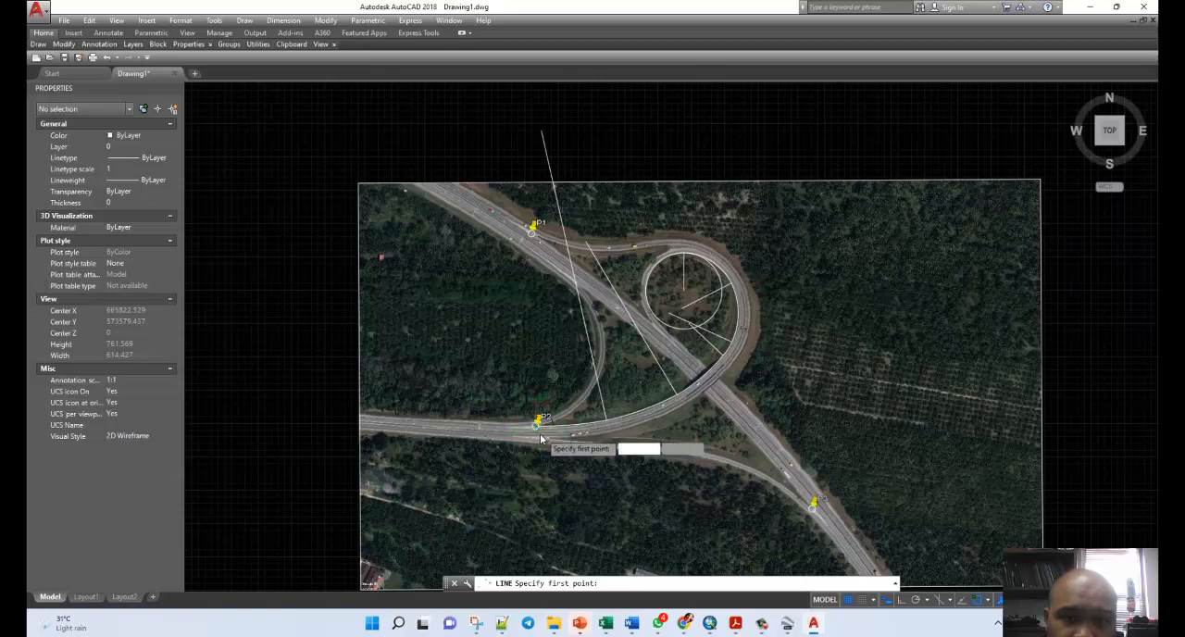
scroll(534, 432, up, 4)
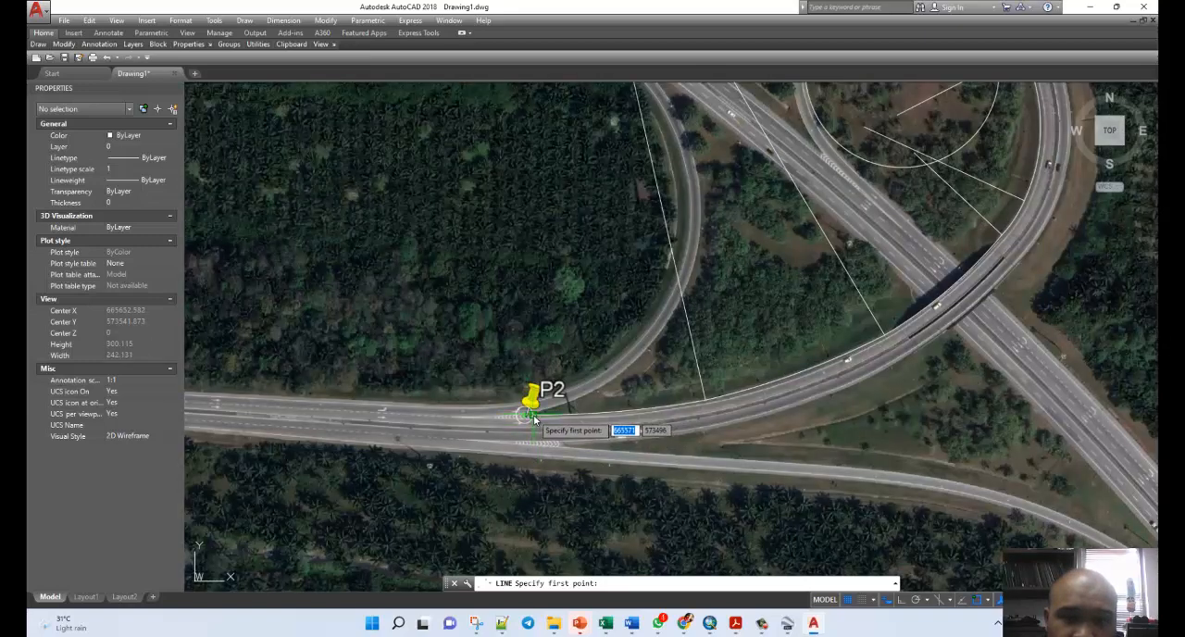
click(533, 416)
scroll(587, 234, down, 5)
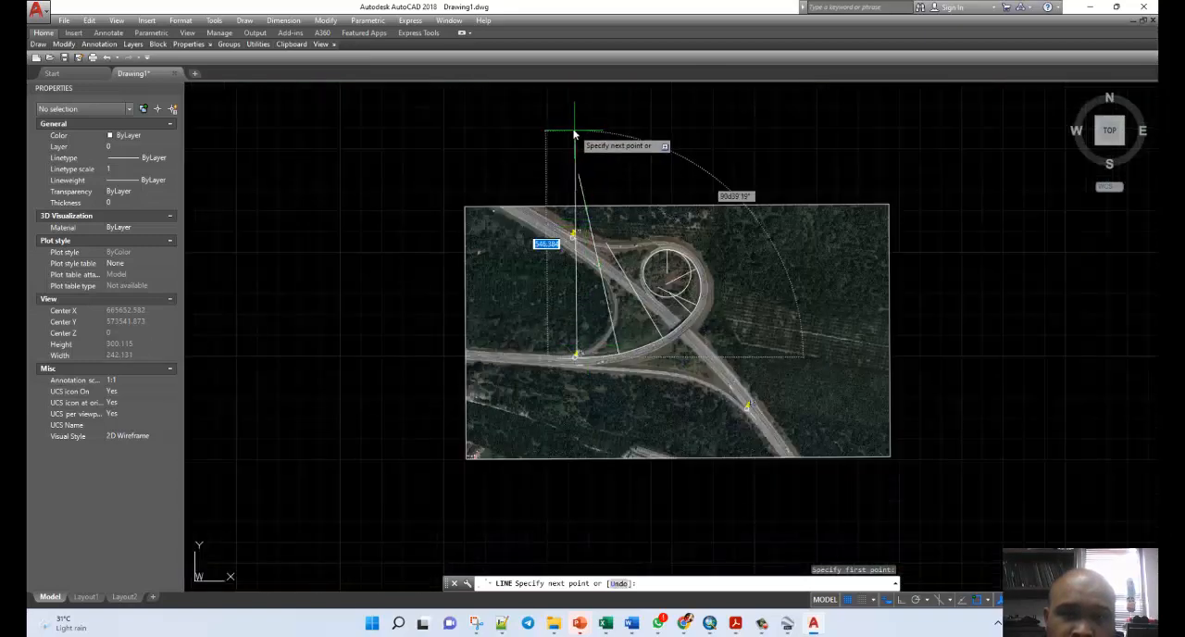
scroll(560, 157, down, 2)
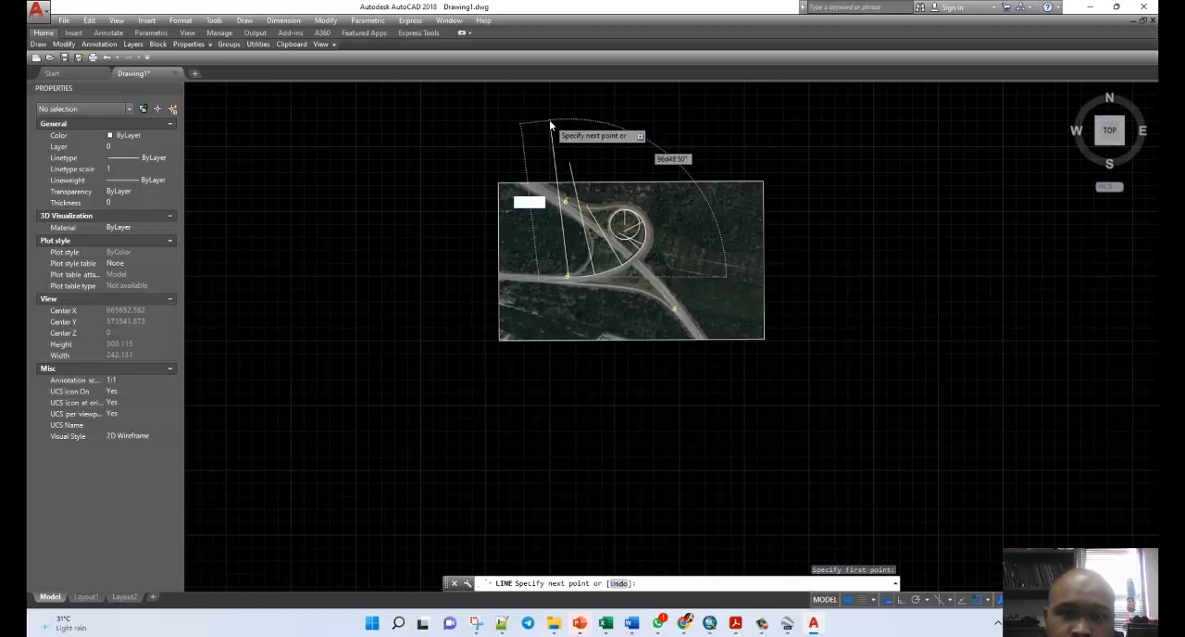
scroll(551, 119, up, 2)
key(Escape)
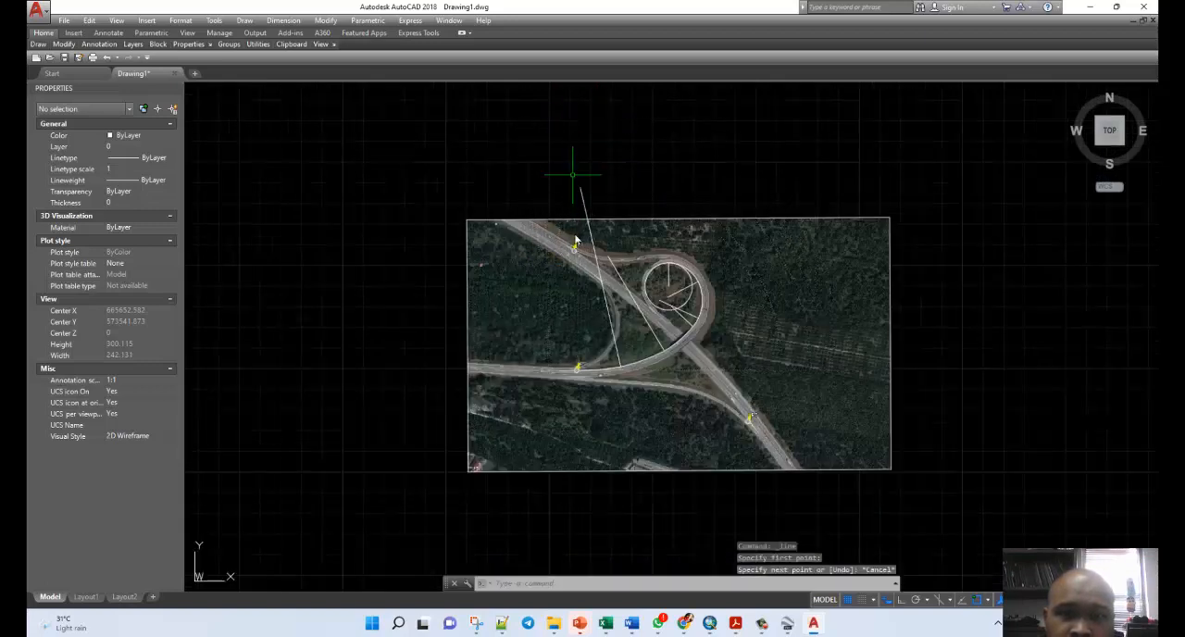
click(599, 374)
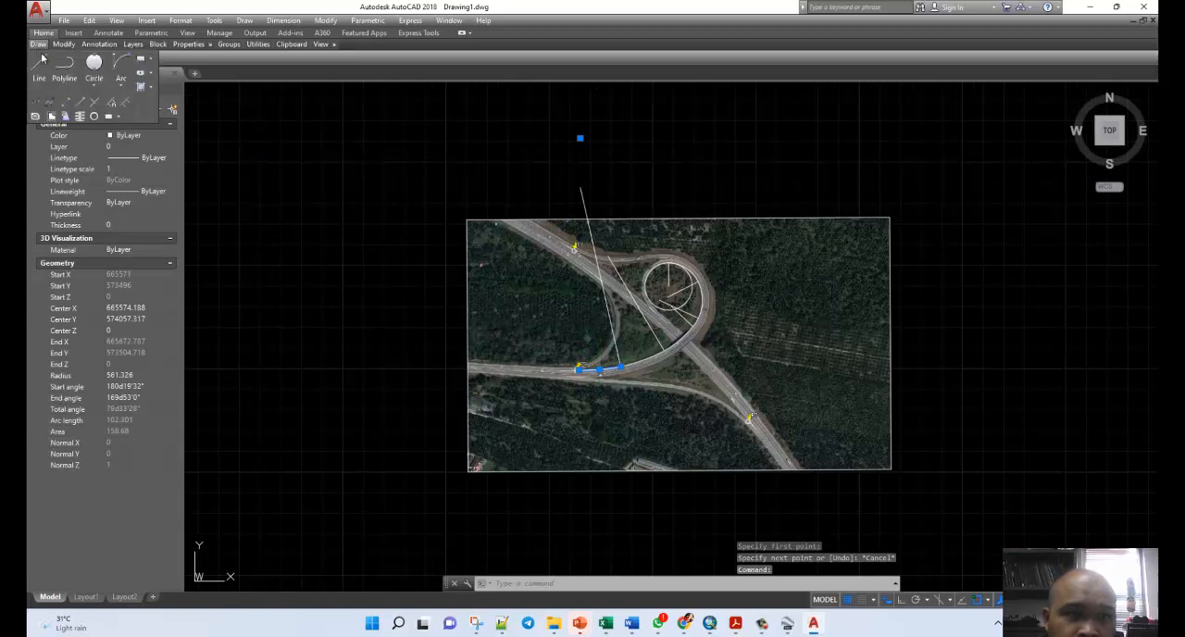
click(41, 61)
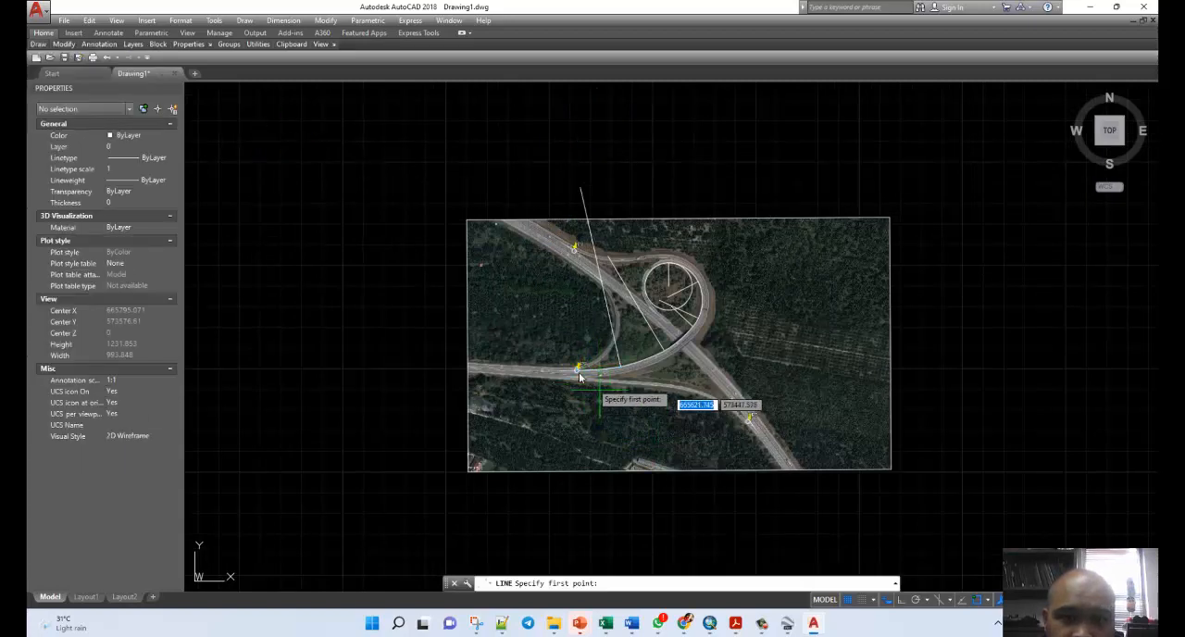
scroll(581, 376, up, 4)
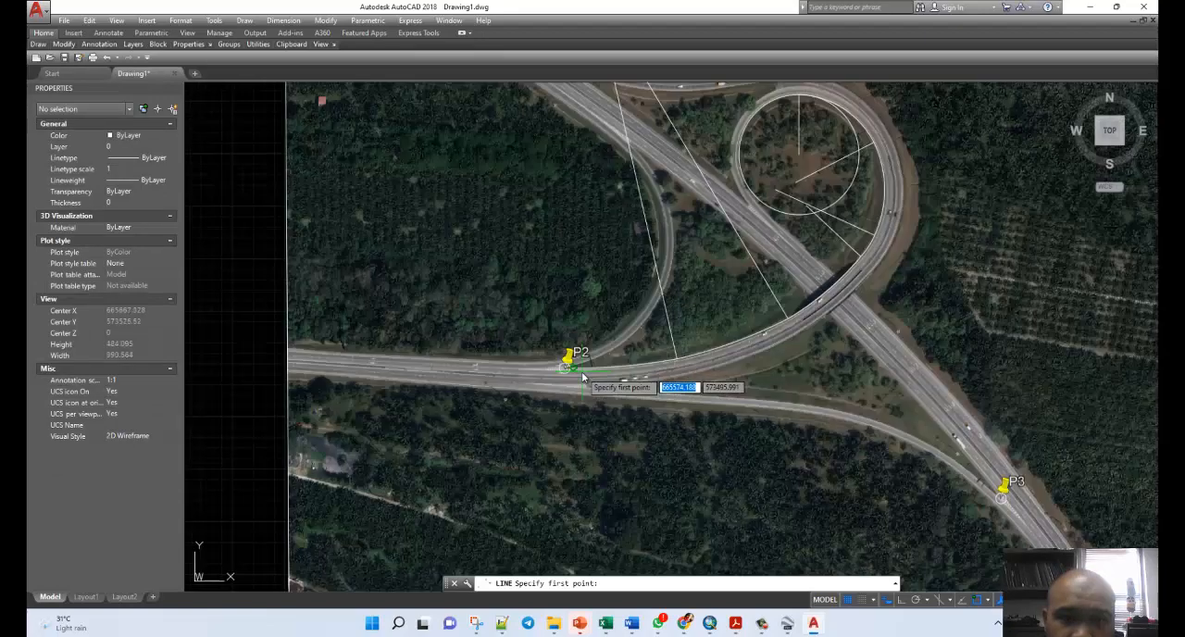
click(571, 369)
scroll(575, 425, down, 2)
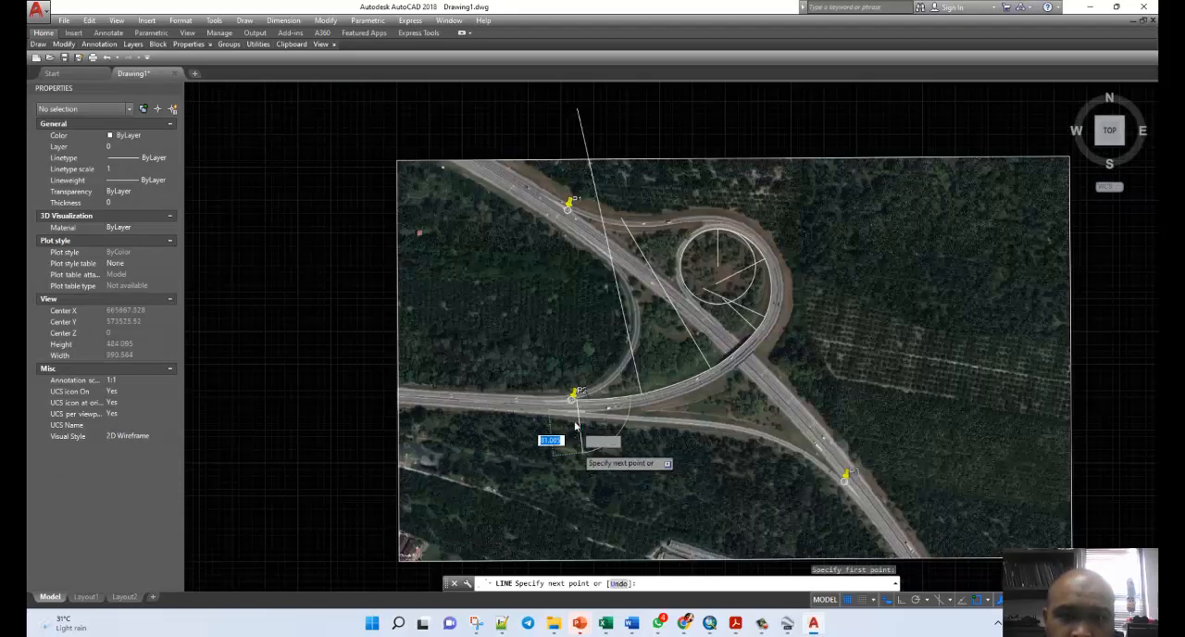
scroll(575, 425, down, 2)
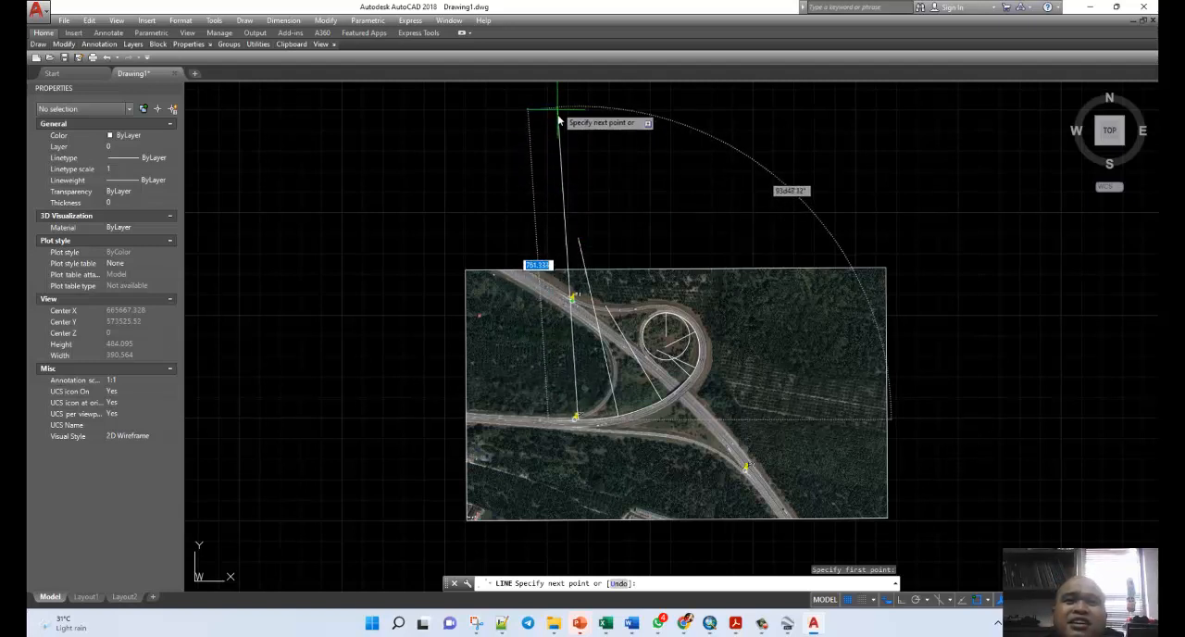
key(Escape)
click(635, 109)
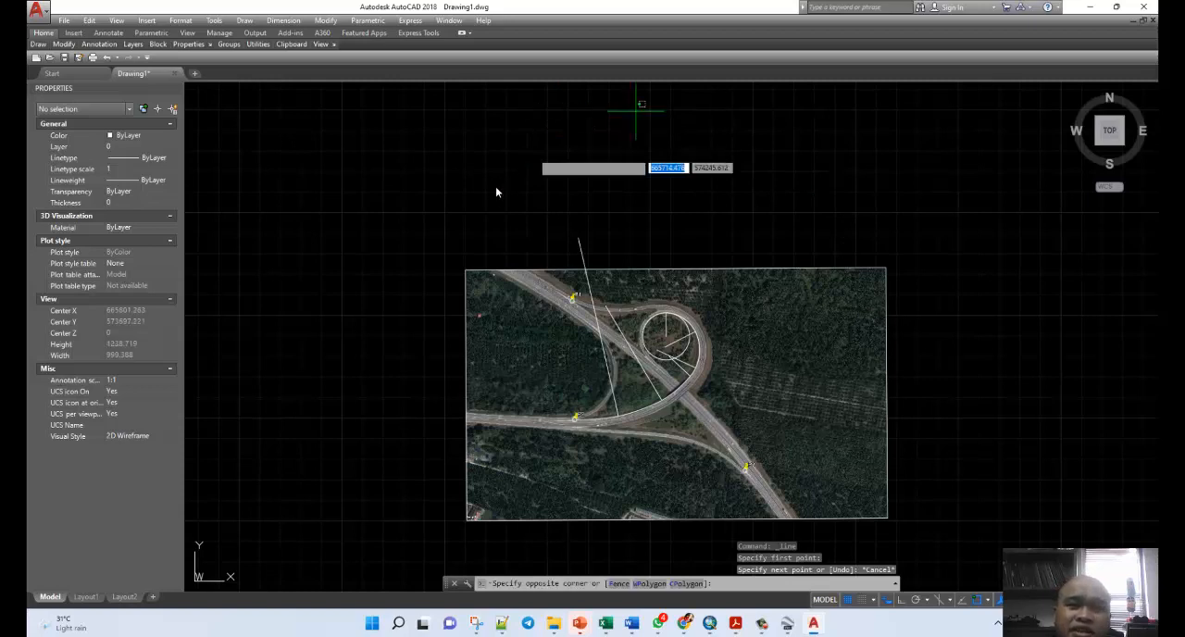
Draw a radius line from the centre point of the last arc, north of the image, to that arc's west end at P2.
click(606, 424)
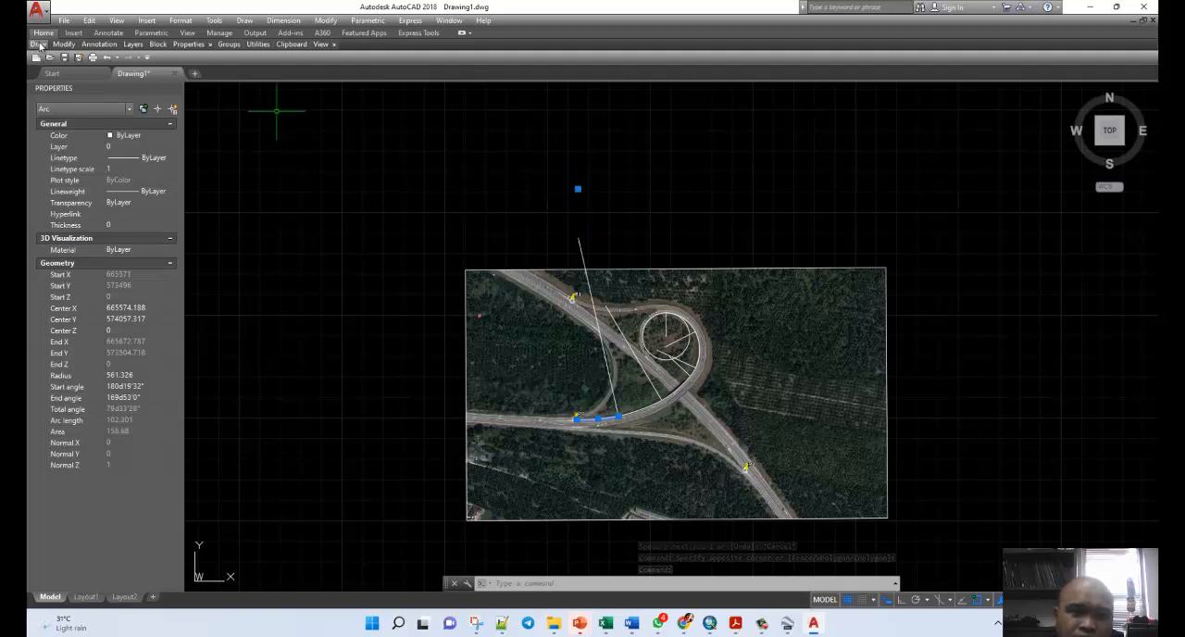
mouse_move(41, 47)
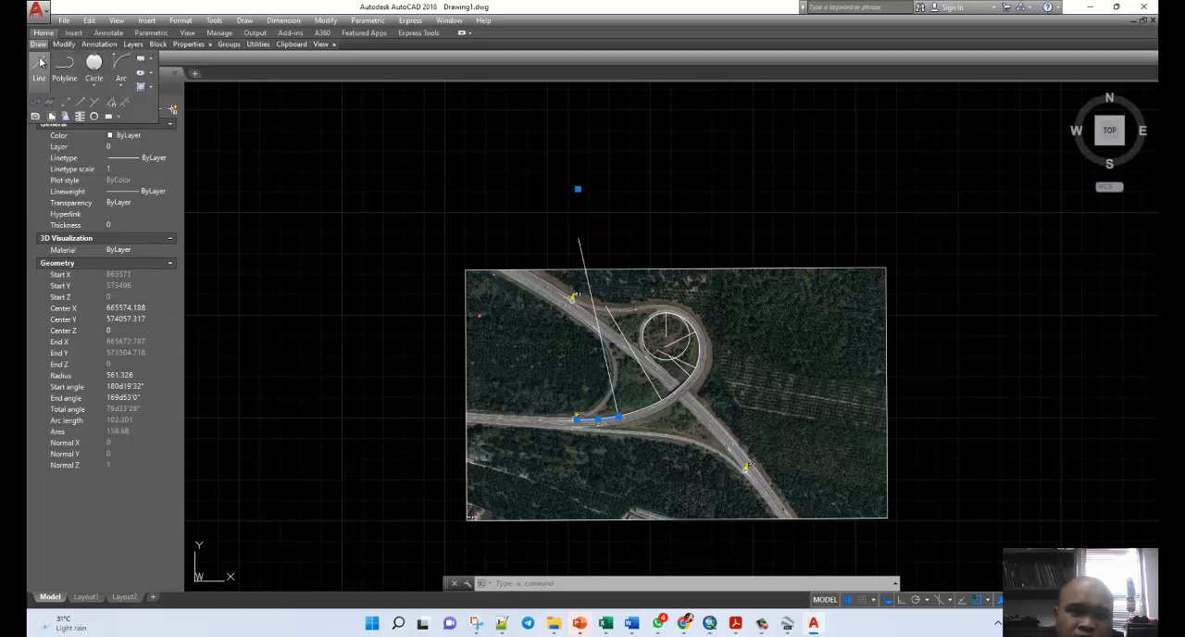
click(41, 61)
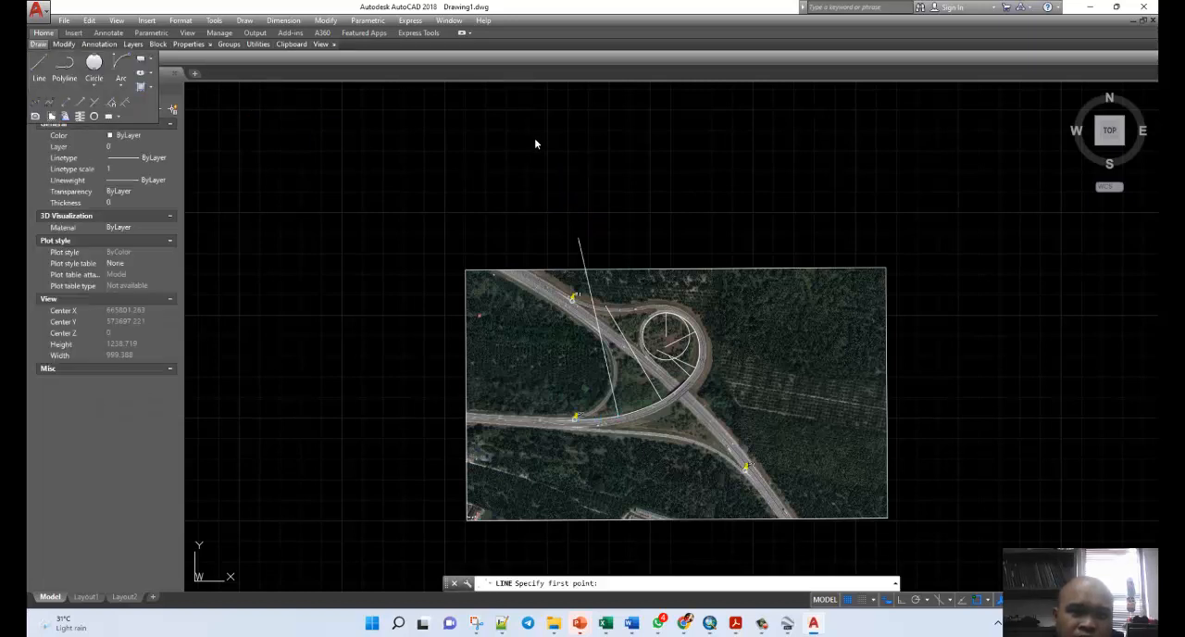
click(577, 188)
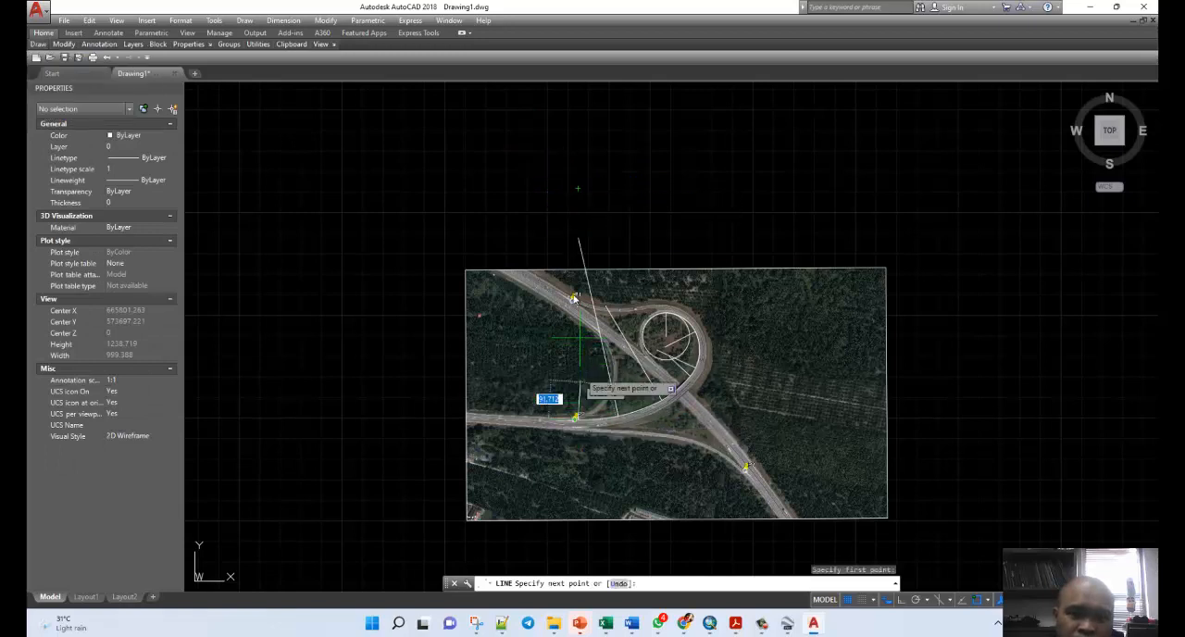
click(578, 418)
key(Escape)
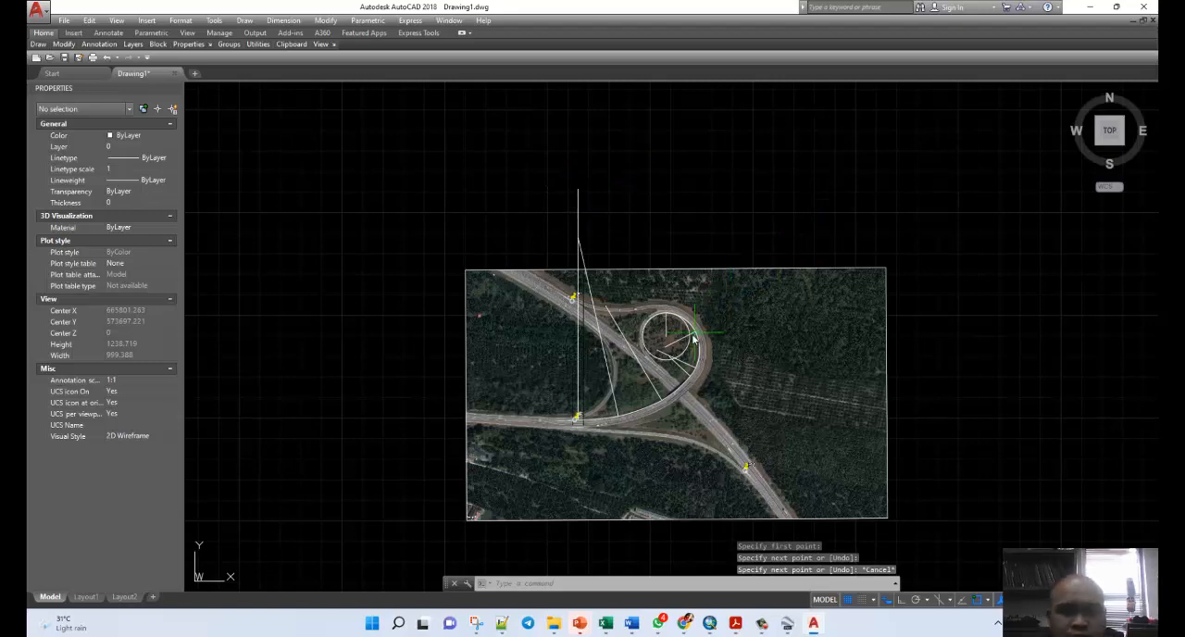
Examine the radius lines across the interchange and check the length and angle of the vertical radius line at the circle's top.
scroll(694, 337, down, 2)
scroll(703, 335, up, 5)
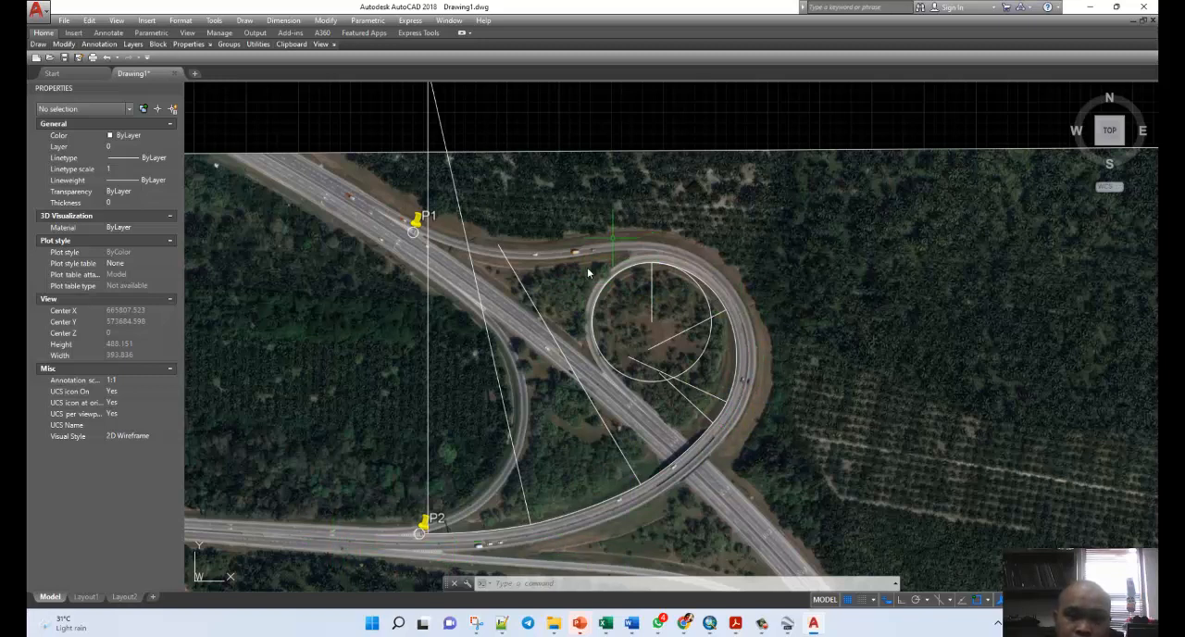
scroll(815, 283, up, 2)
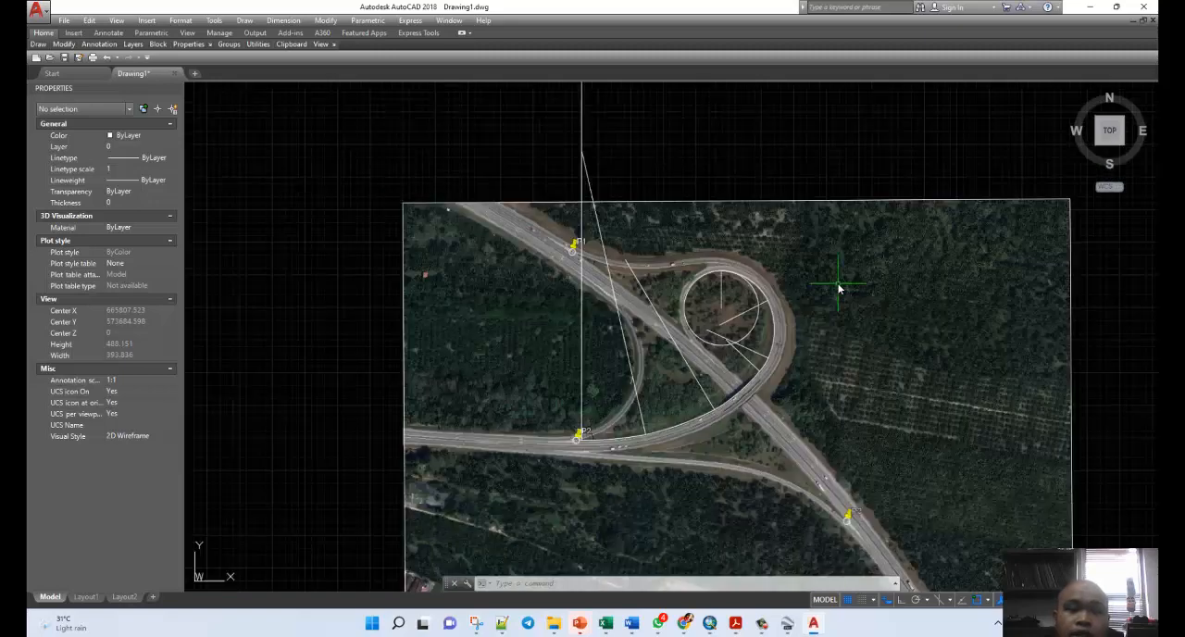
key(Escape)
key(Escape)
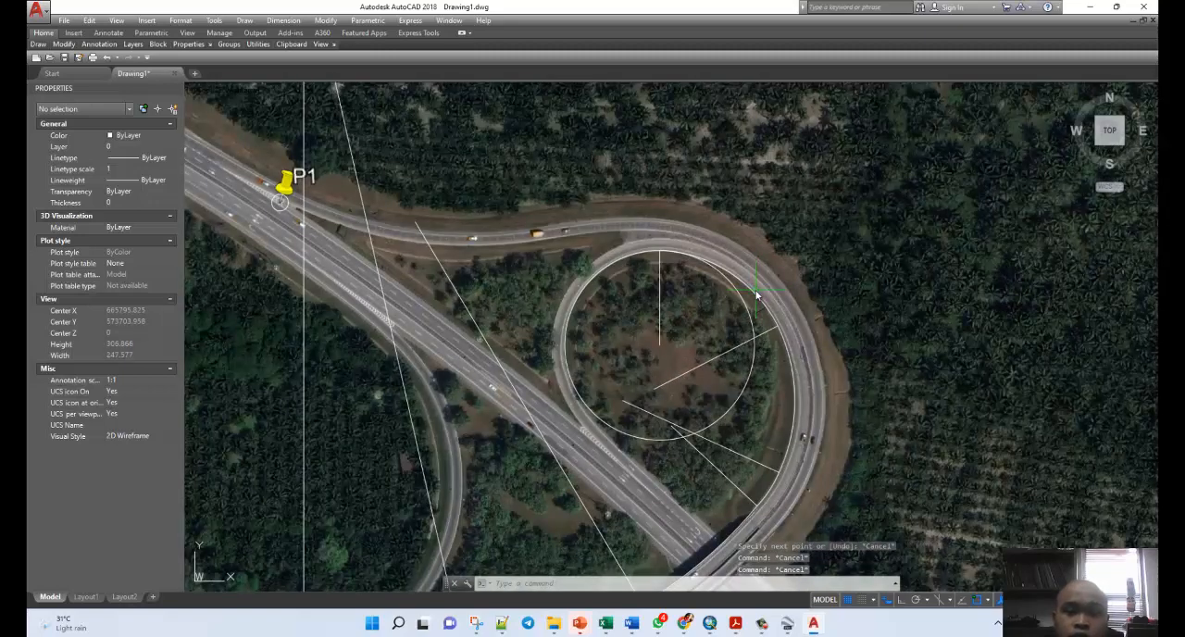
scroll(652, 278, up, 4)
click(667, 269)
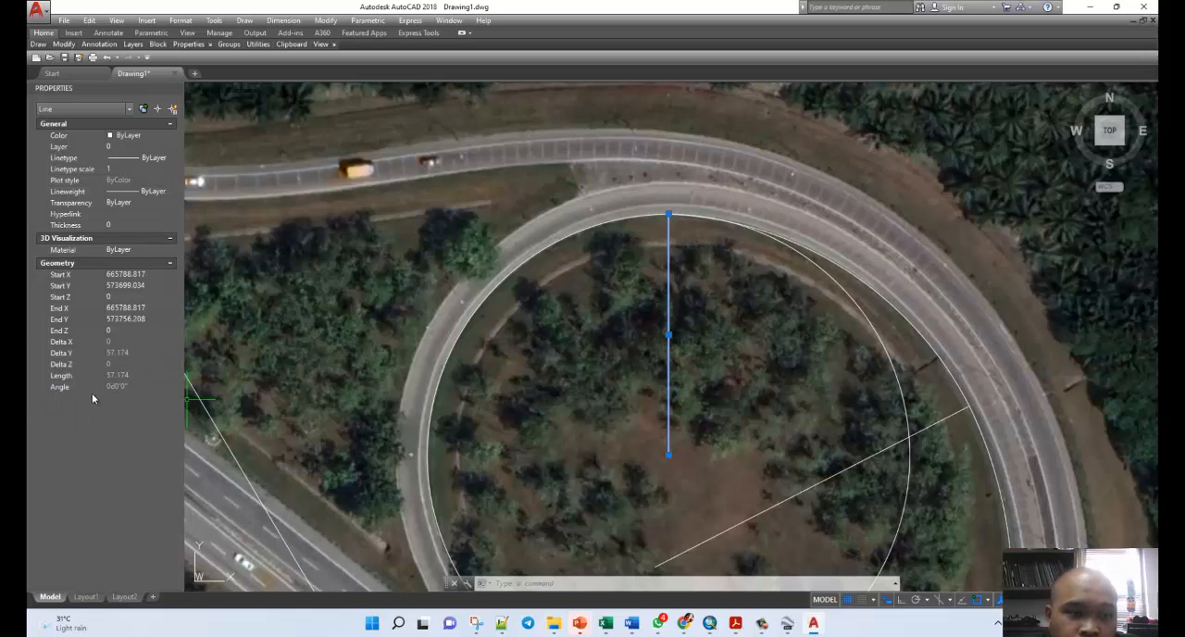
key(Escape)
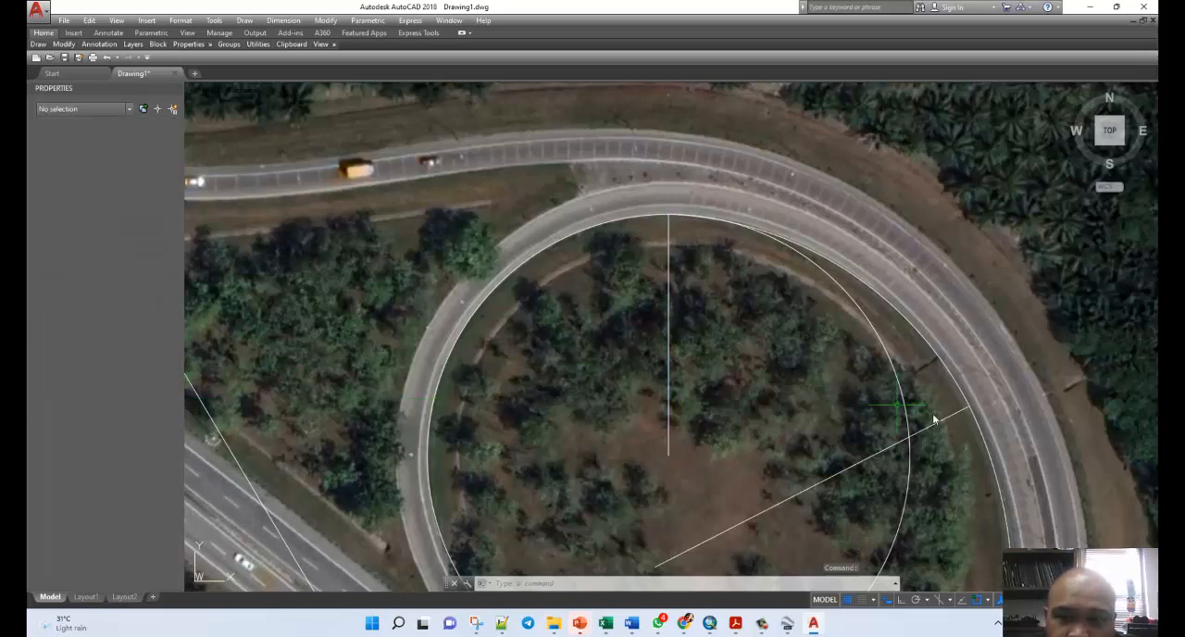
Check the length and angle of the three radius lines ending on the loop's east and southeast side.
click(945, 425)
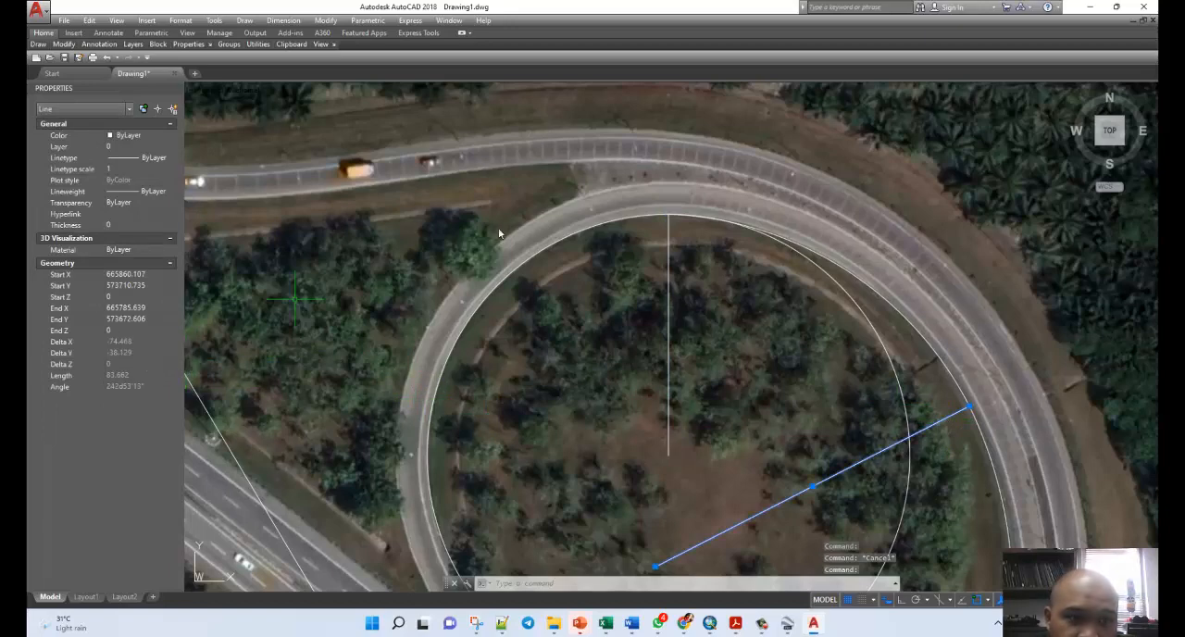
scroll(852, 217, down, 4)
click(870, 418)
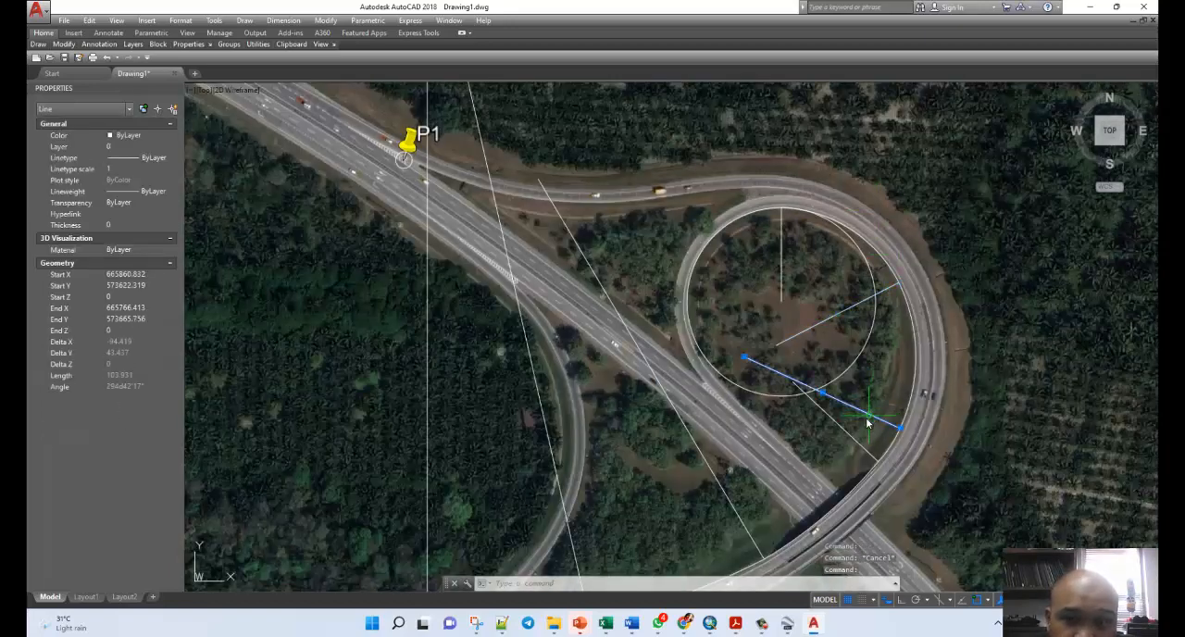
key(Escape)
click(847, 433)
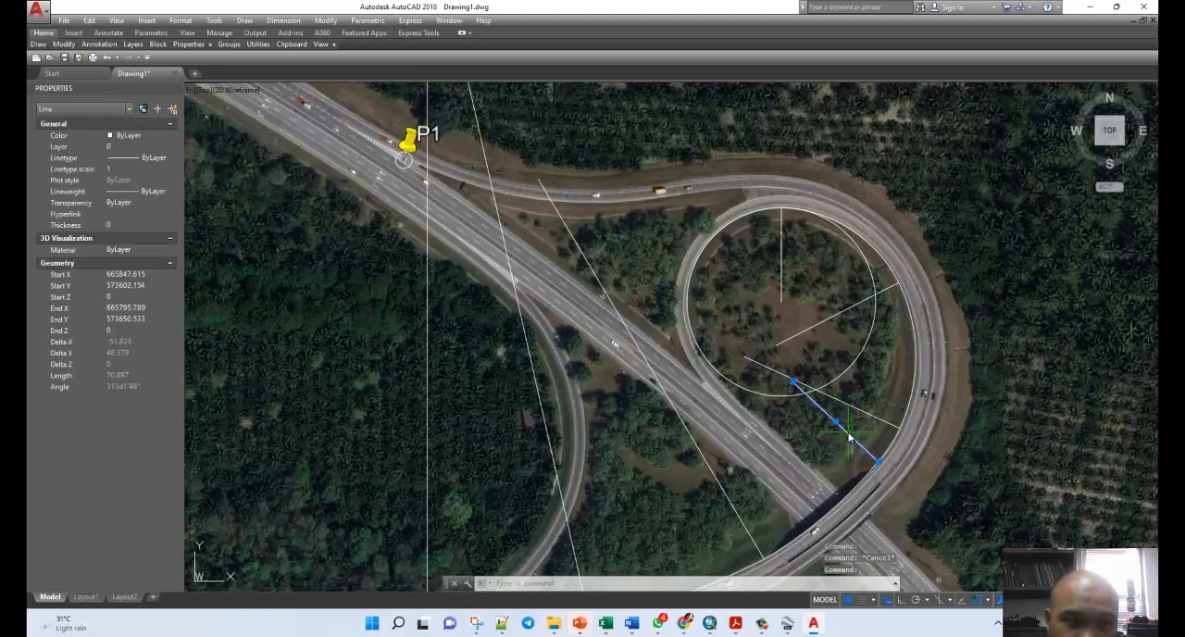
key(Escape)
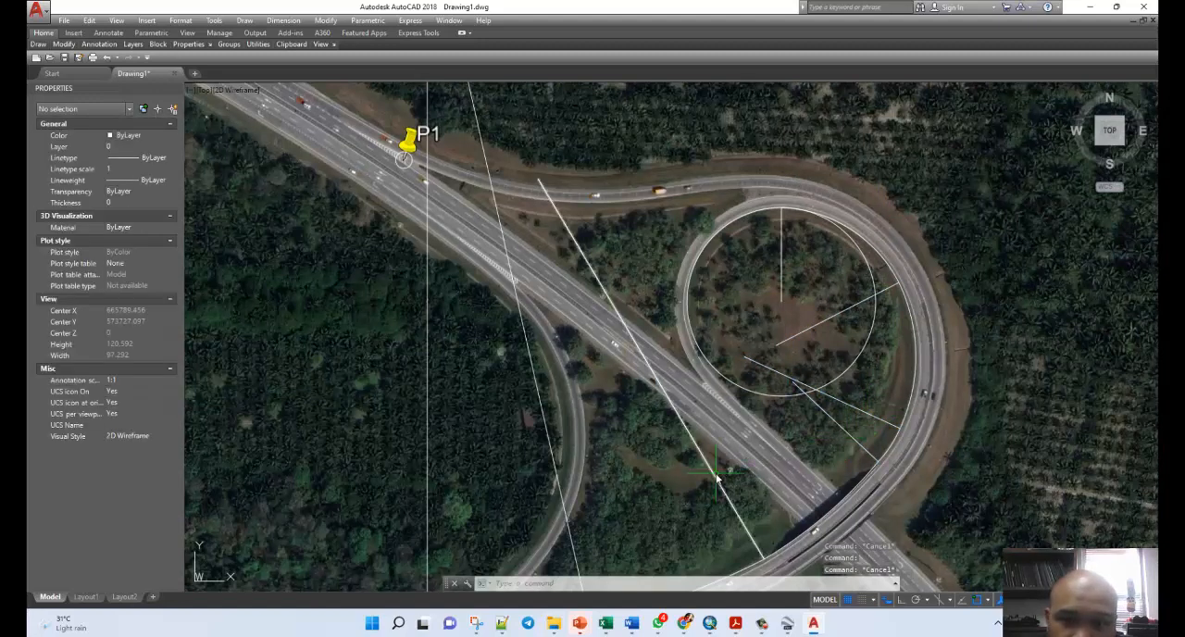
Check the length and angle of the three long radius lines crossing the main road, up to the vertical one at P2.
click(713, 472)
key(Escape)
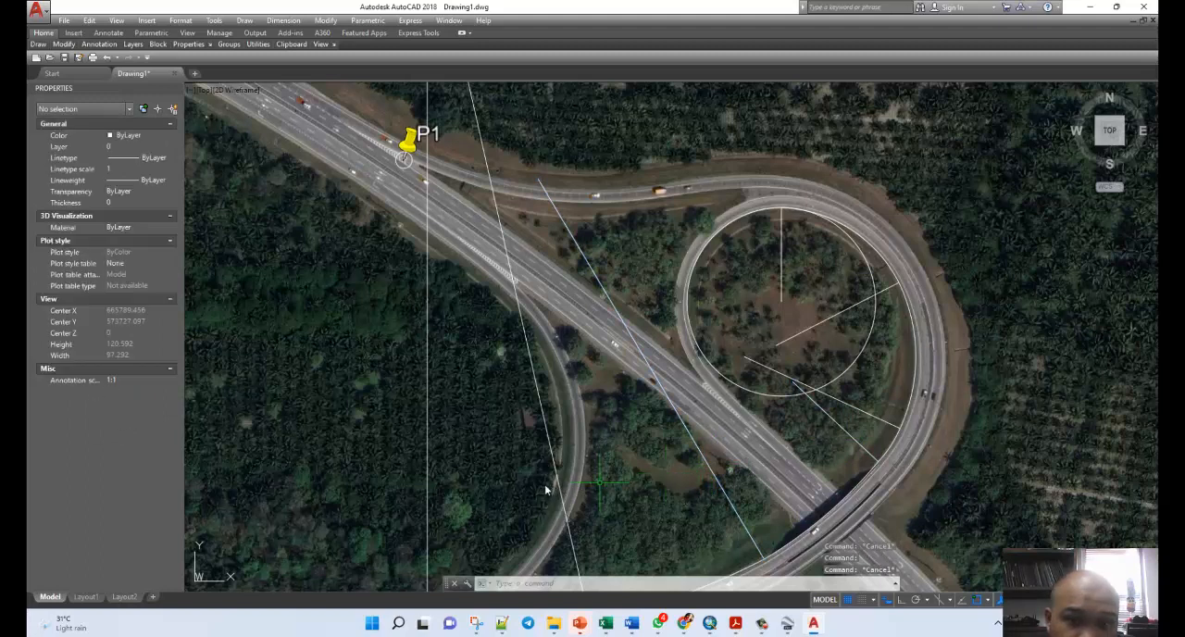
click(556, 483)
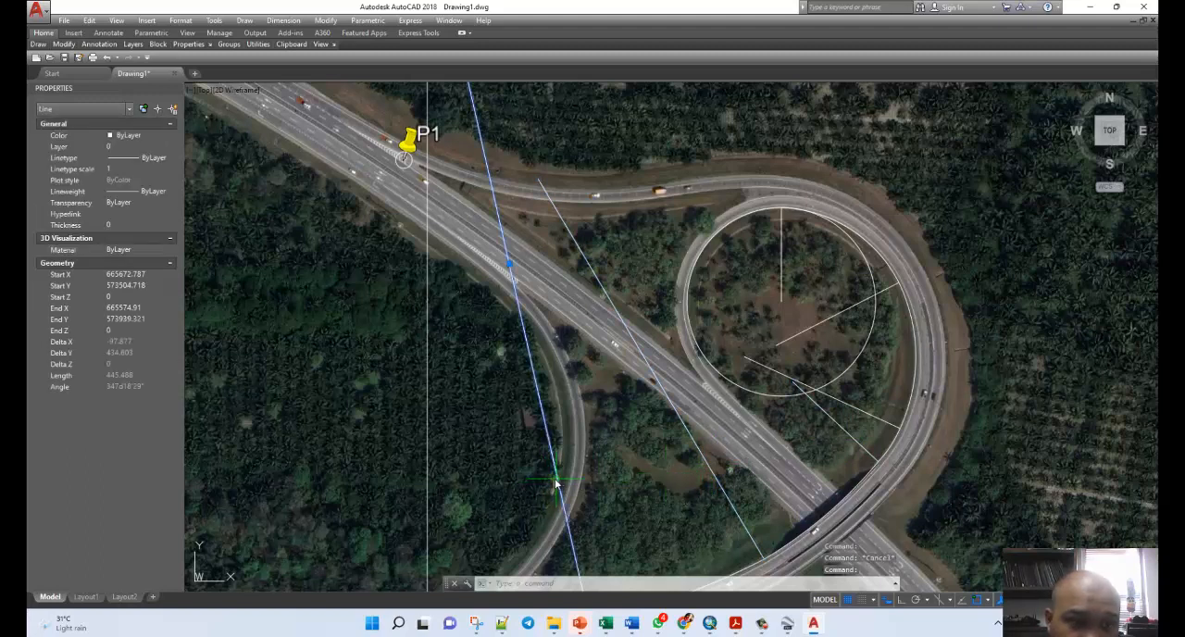
key(Escape)
click(427, 467)
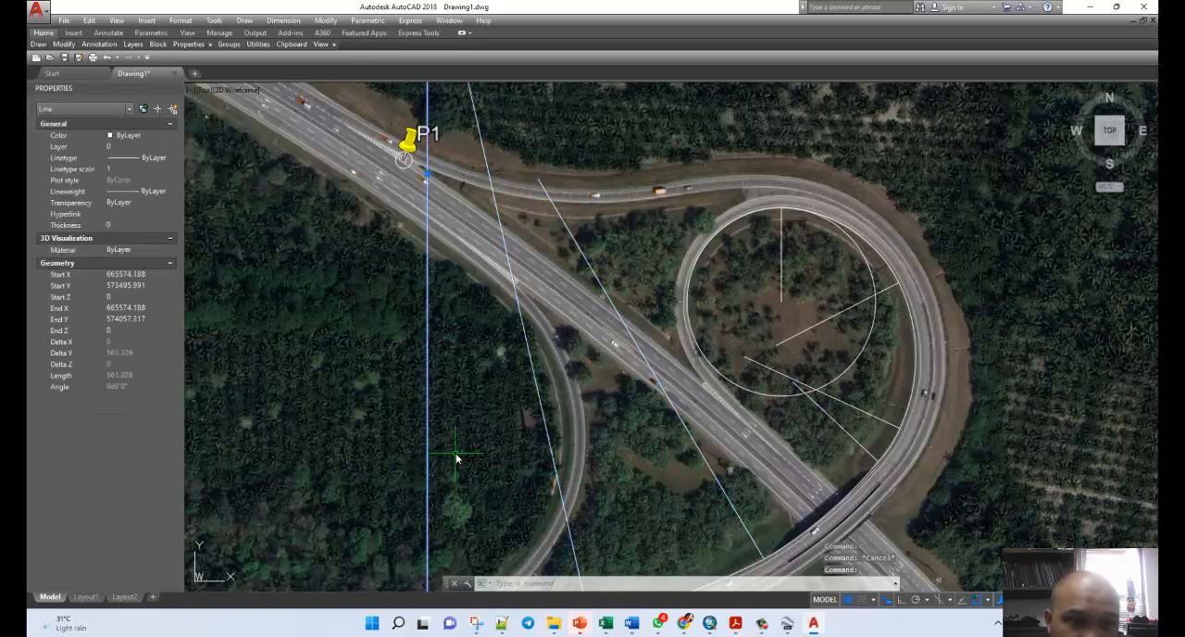
key(Escape)
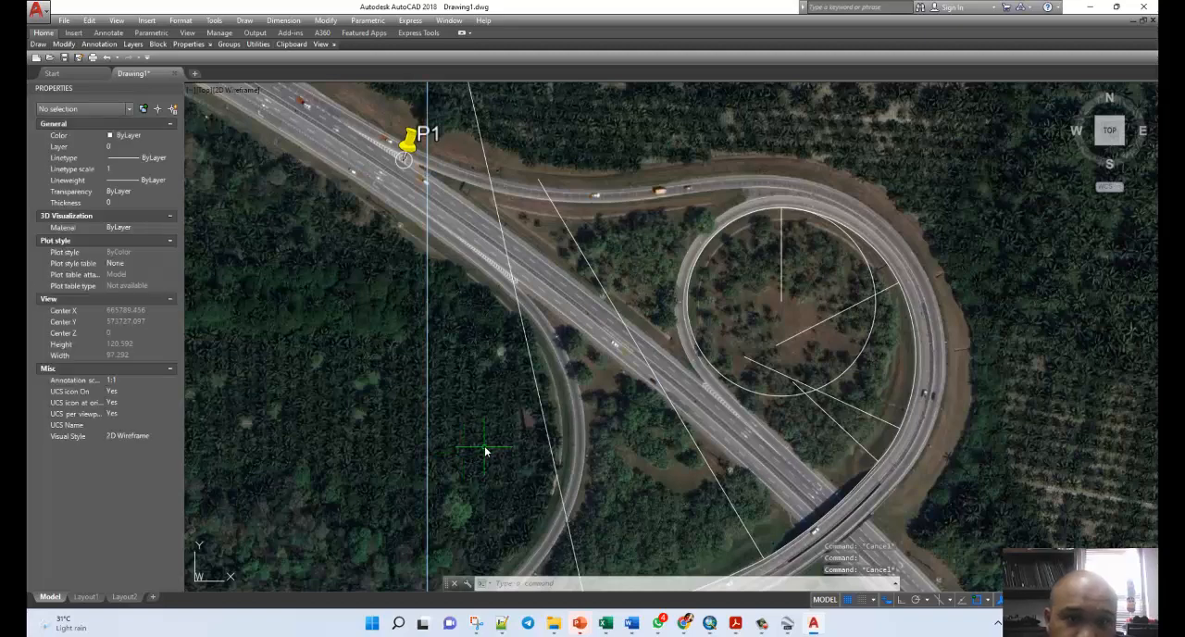
scroll(481, 454, down, 4)
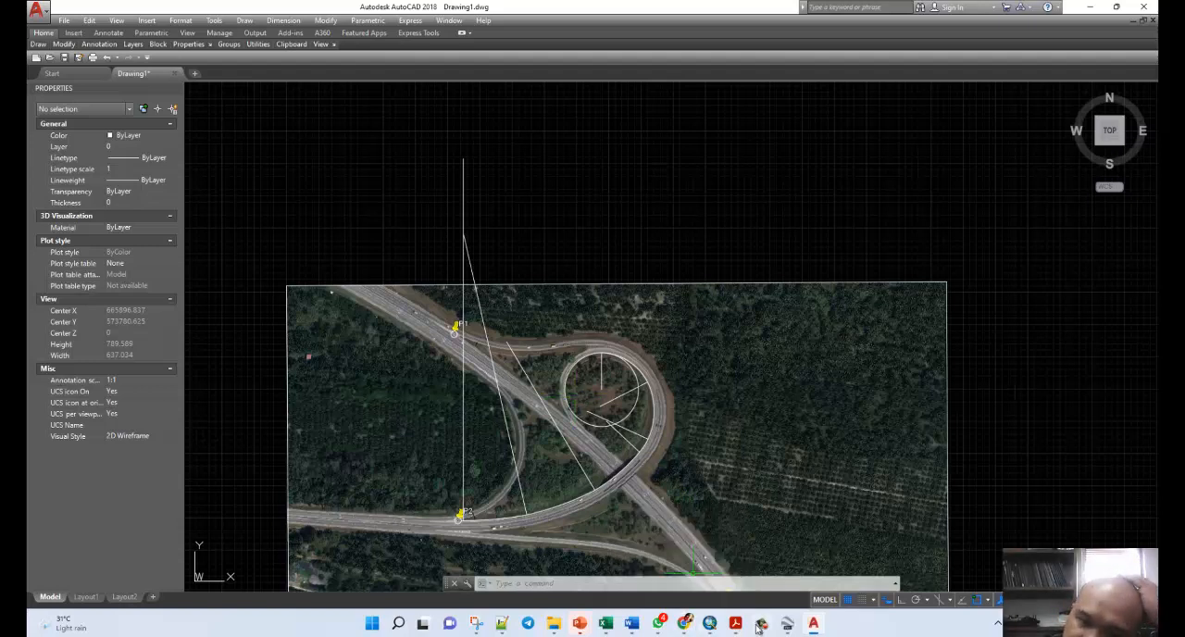
Switch to Google Earth Pro, maximize its window at the loop's upper bend and exit the image-saving mode.
click(787, 624)
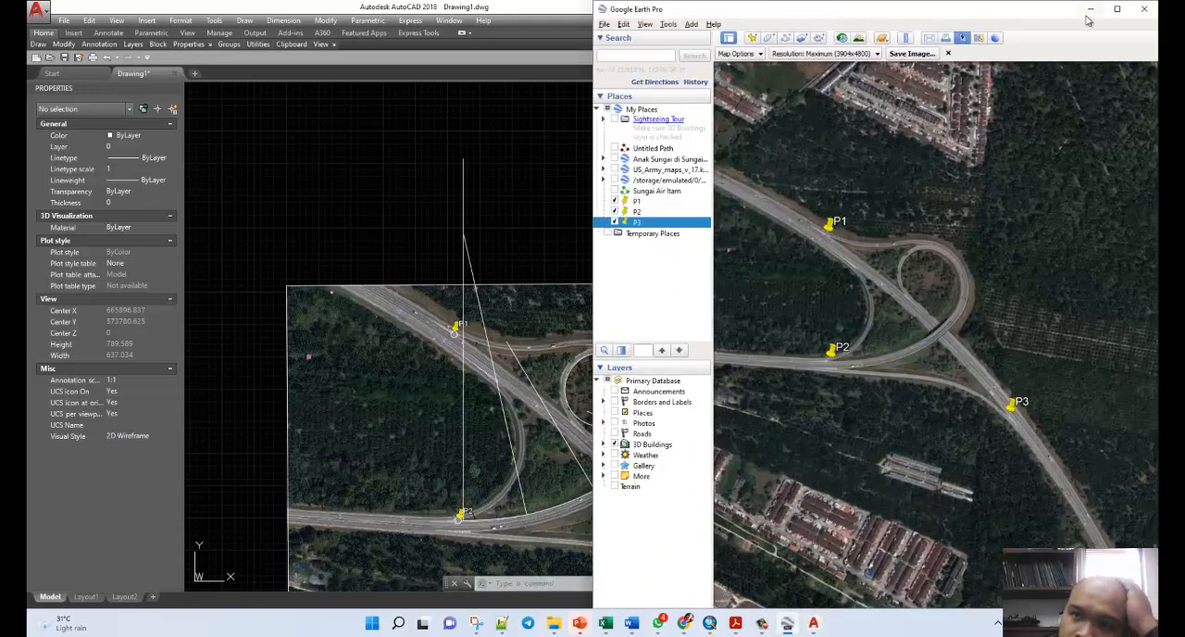
click(1117, 9)
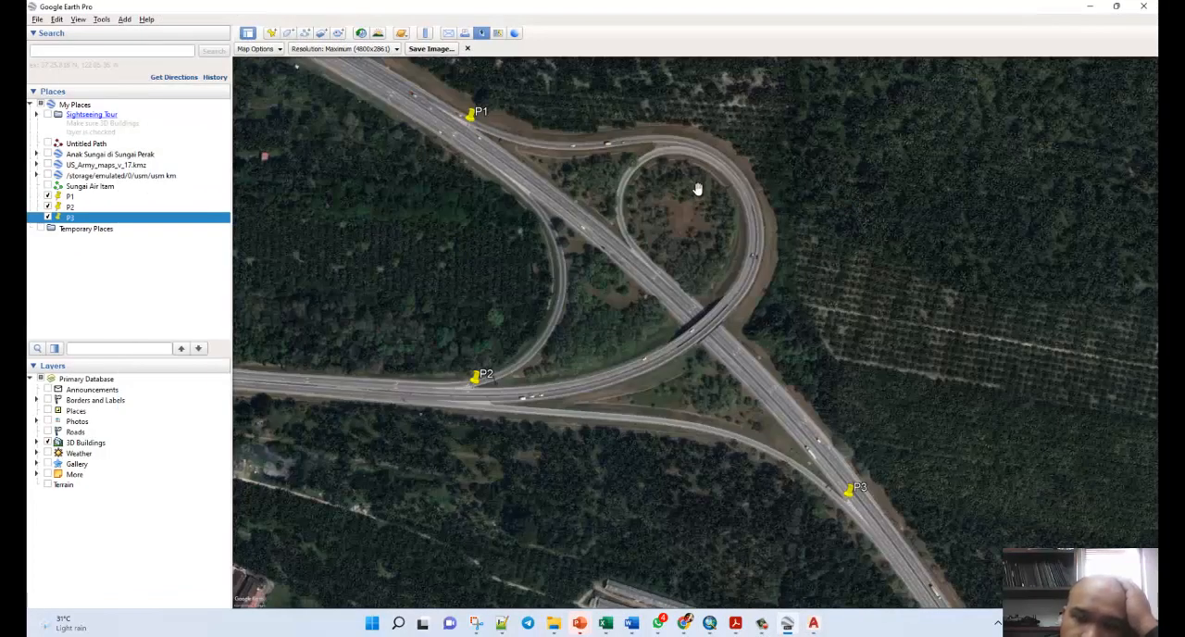
scroll(699, 188, up, 5)
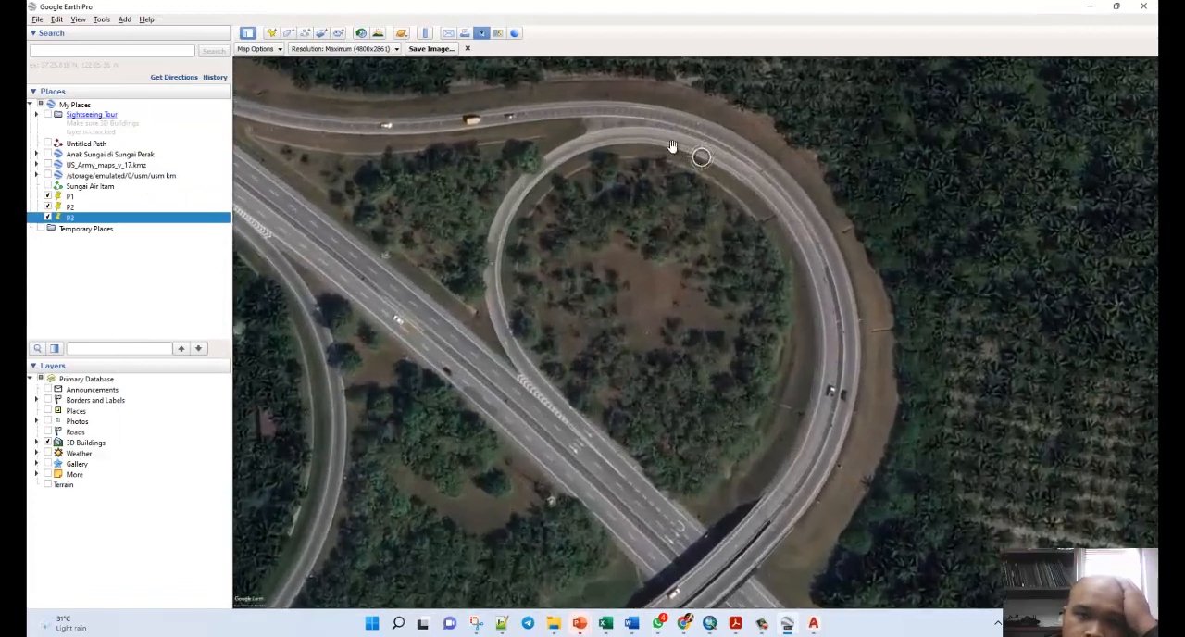
scroll(666, 129, up, 3)
scroll(434, 98, up, 3)
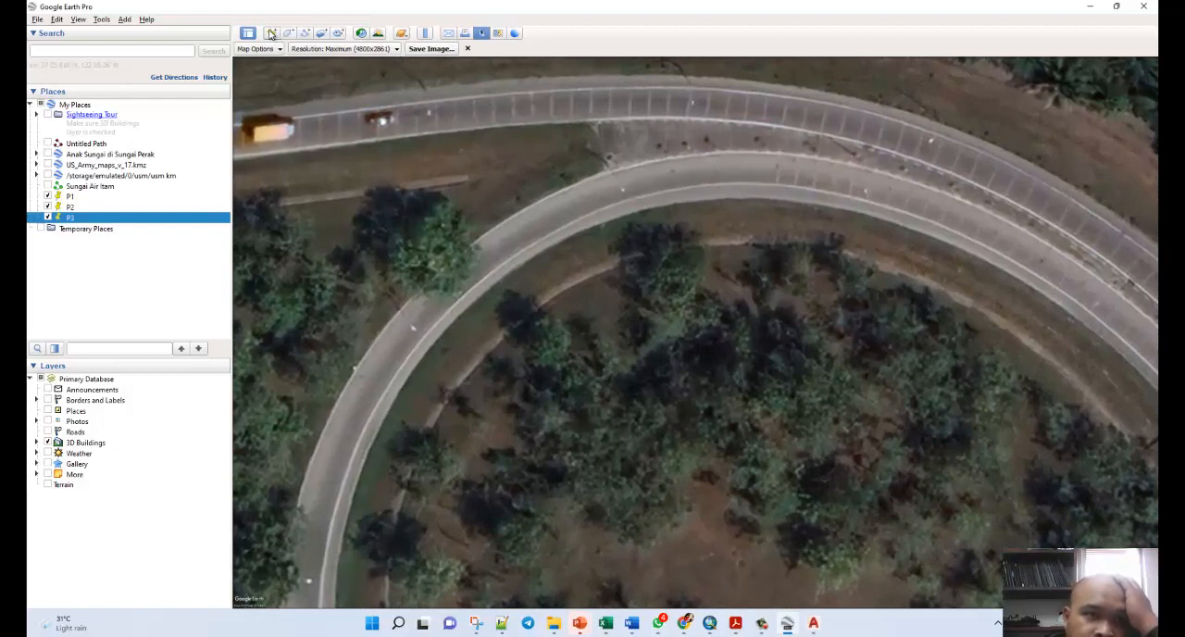
click(467, 48)
Measure the lane widths of the outer ramp and the inner loop ramp at the loop's top with the line ruler in metres.
click(426, 35)
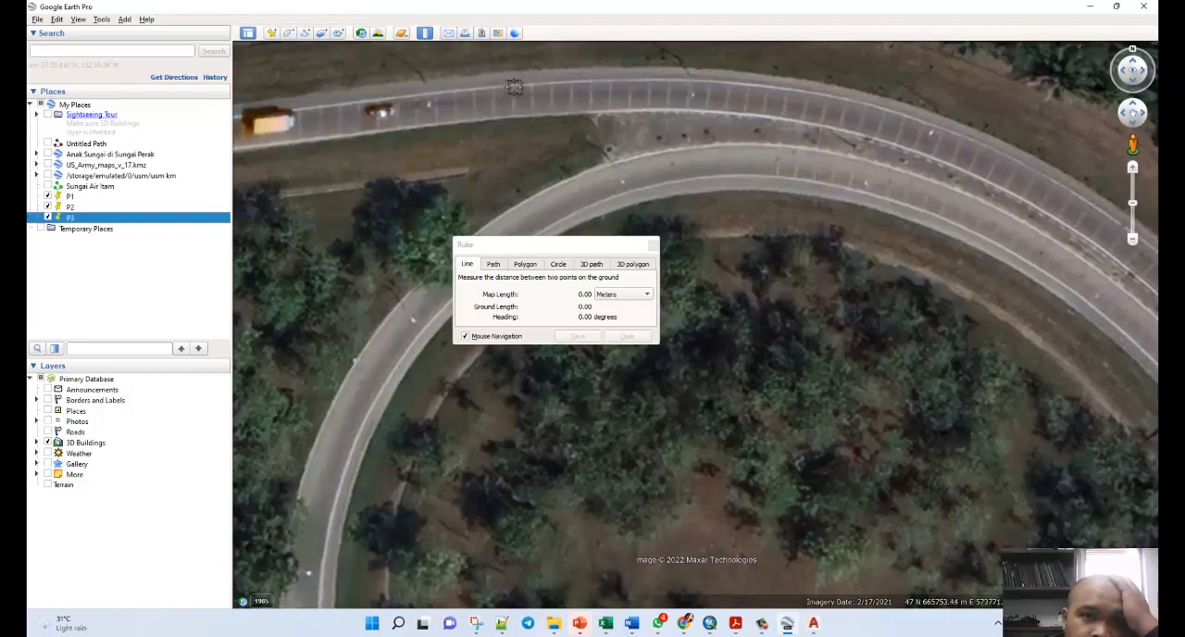
click(514, 87)
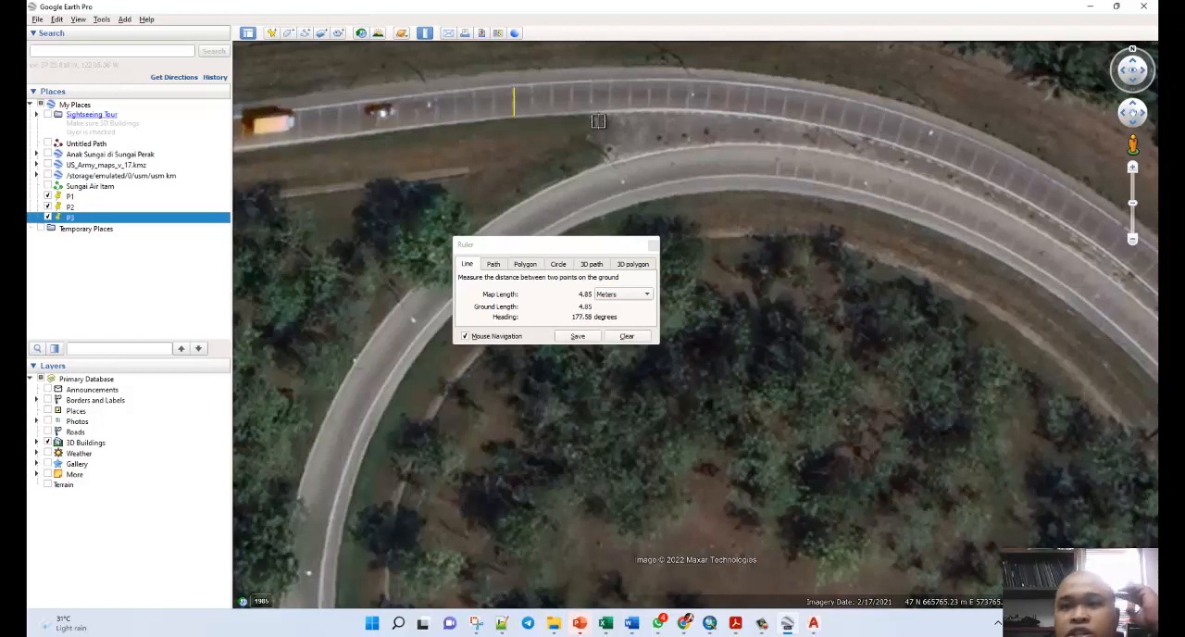
click(781, 146)
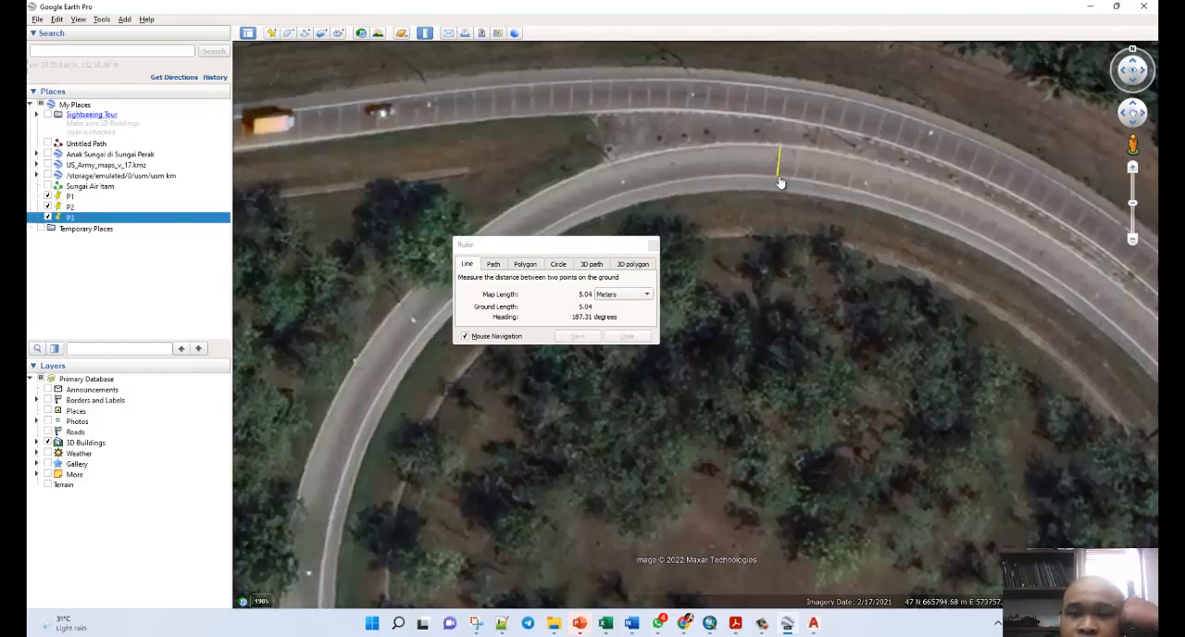
click(778, 179)
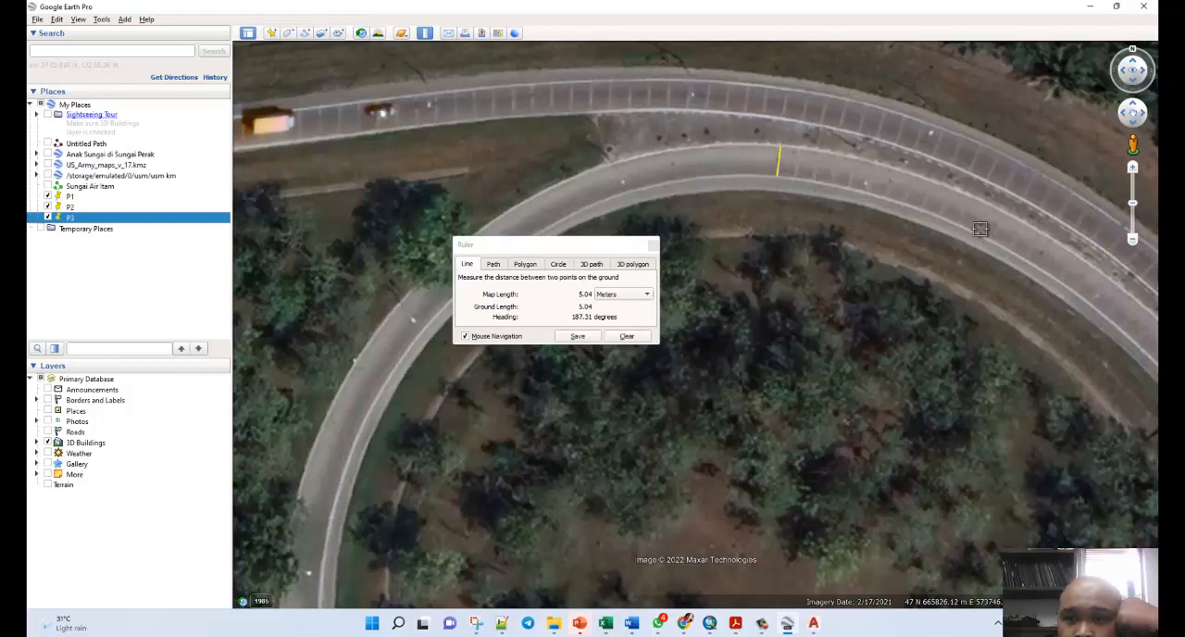
Measure the width of the highway's northeast carriageway just northwest of the overpass, from the median to the outer edge.
scroll(796, 222, down, 2)
scroll(842, 231, down, 2)
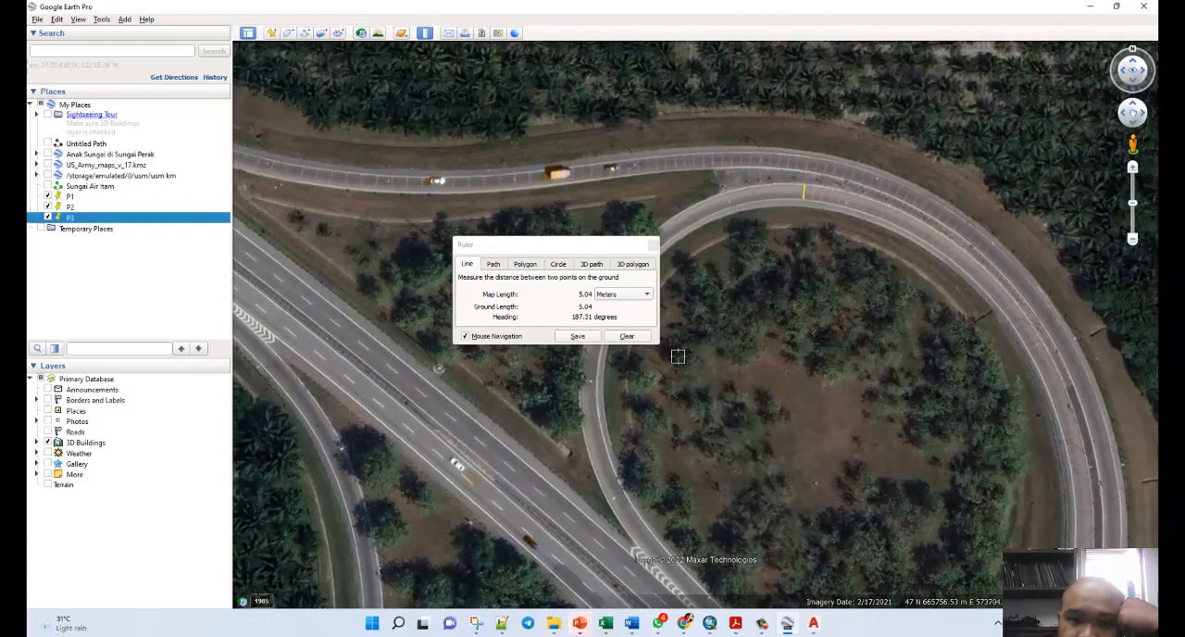
scroll(677, 357, down, 2)
scroll(719, 544, up, 2)
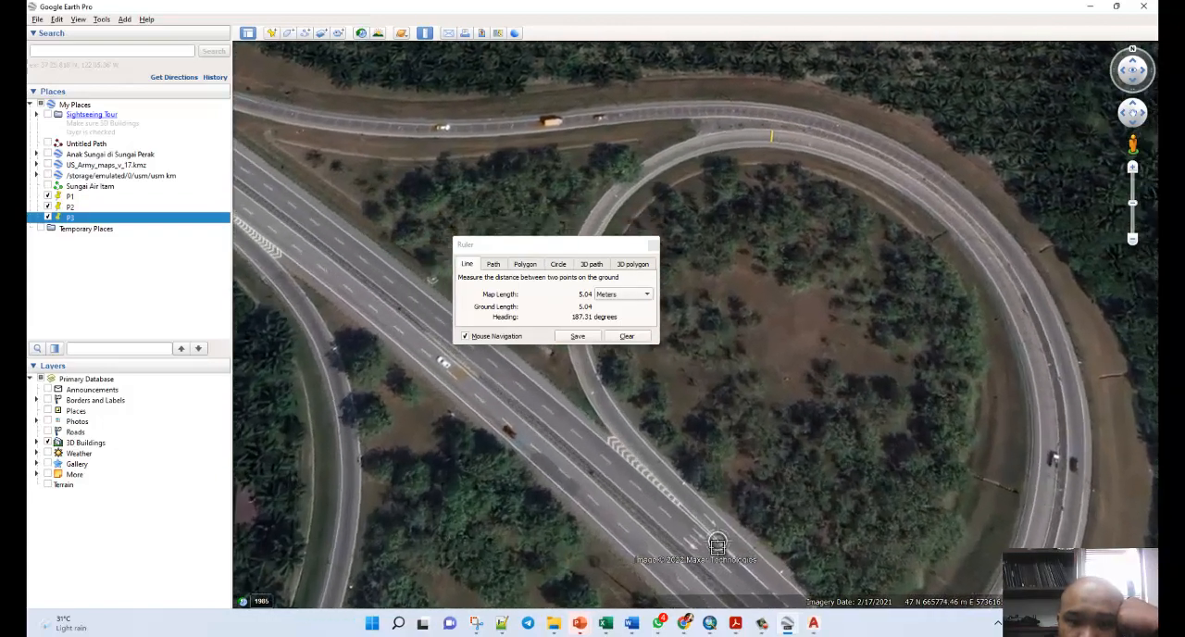
scroll(717, 544, up, 3)
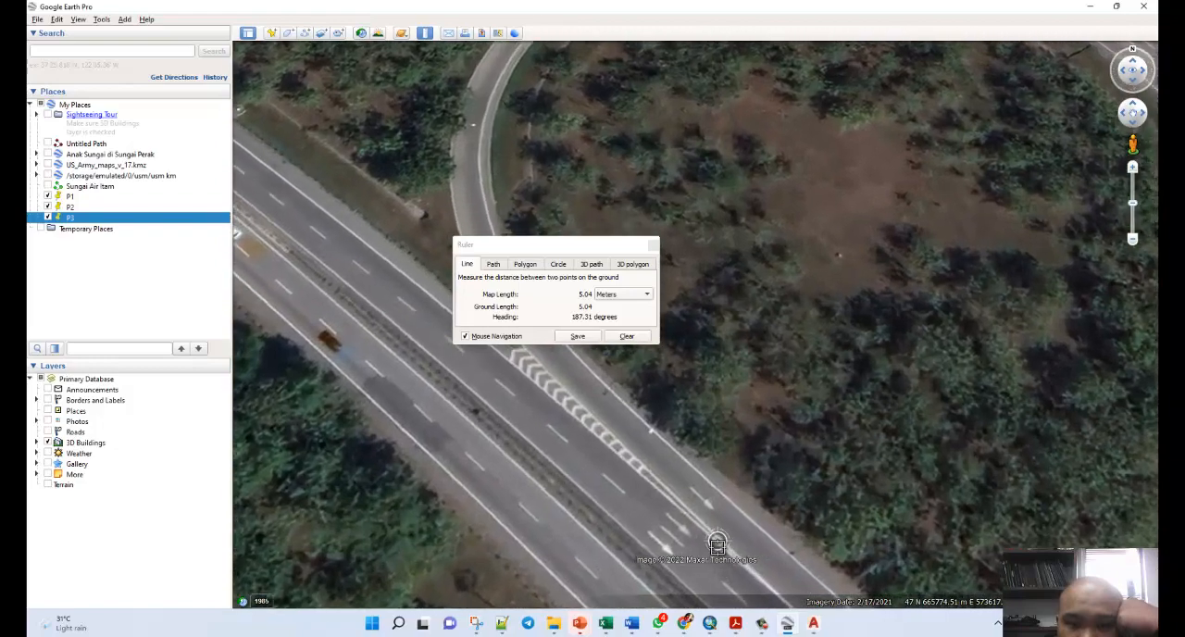
scroll(718, 544, up, 3)
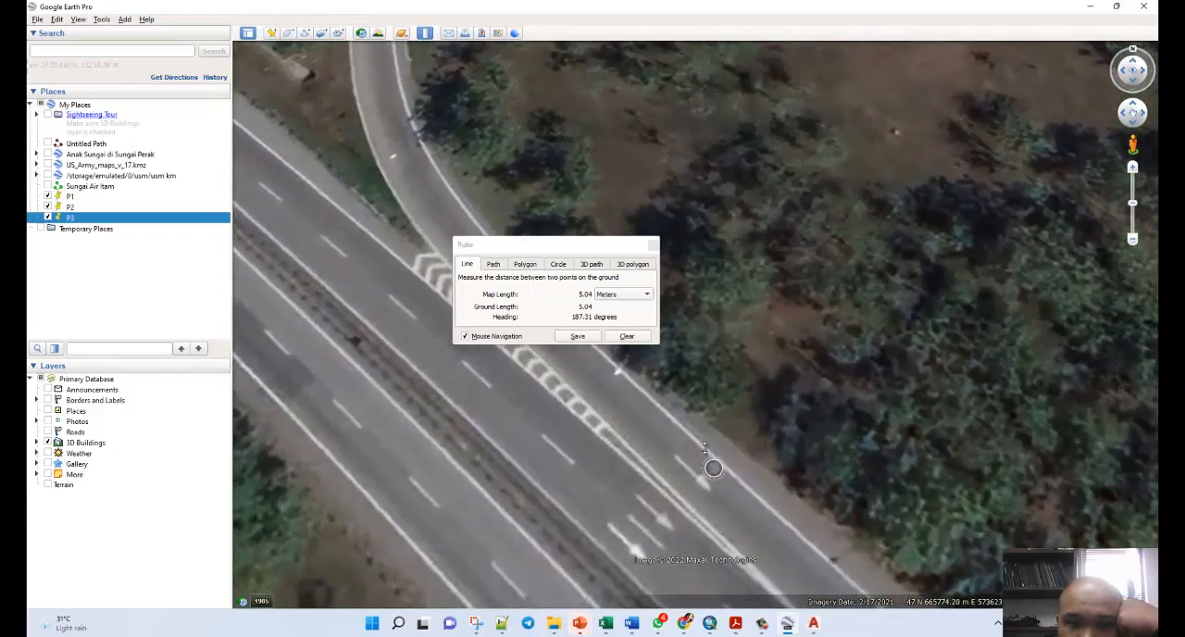
middle_drag(704, 448, 701, 348)
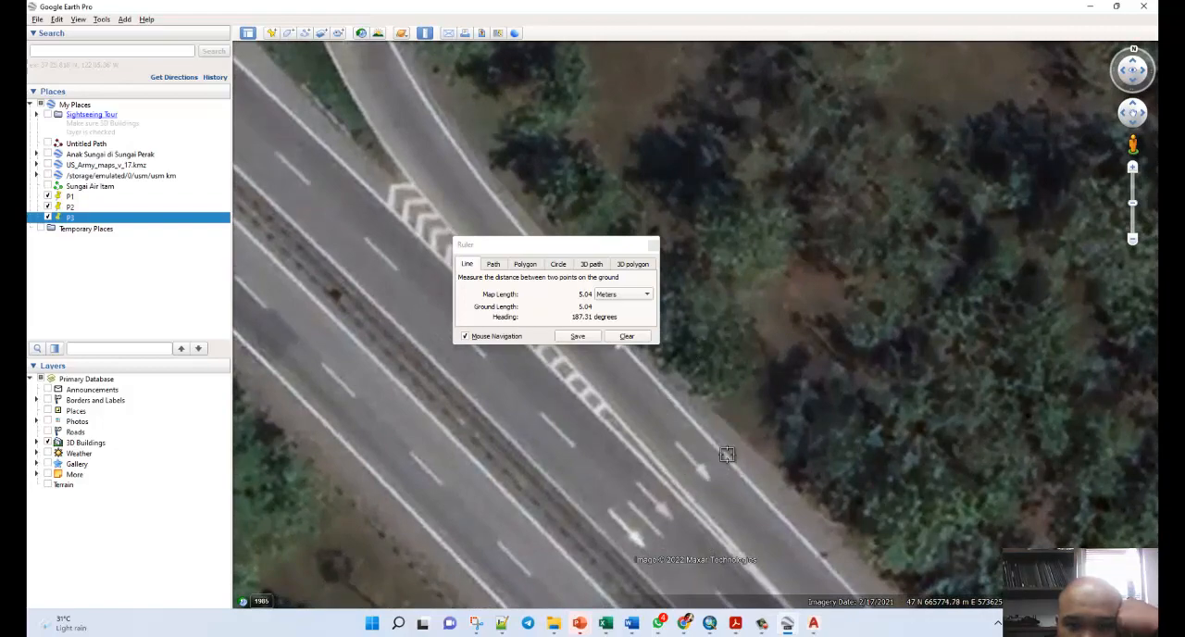
scroll(653, 511, down, 2)
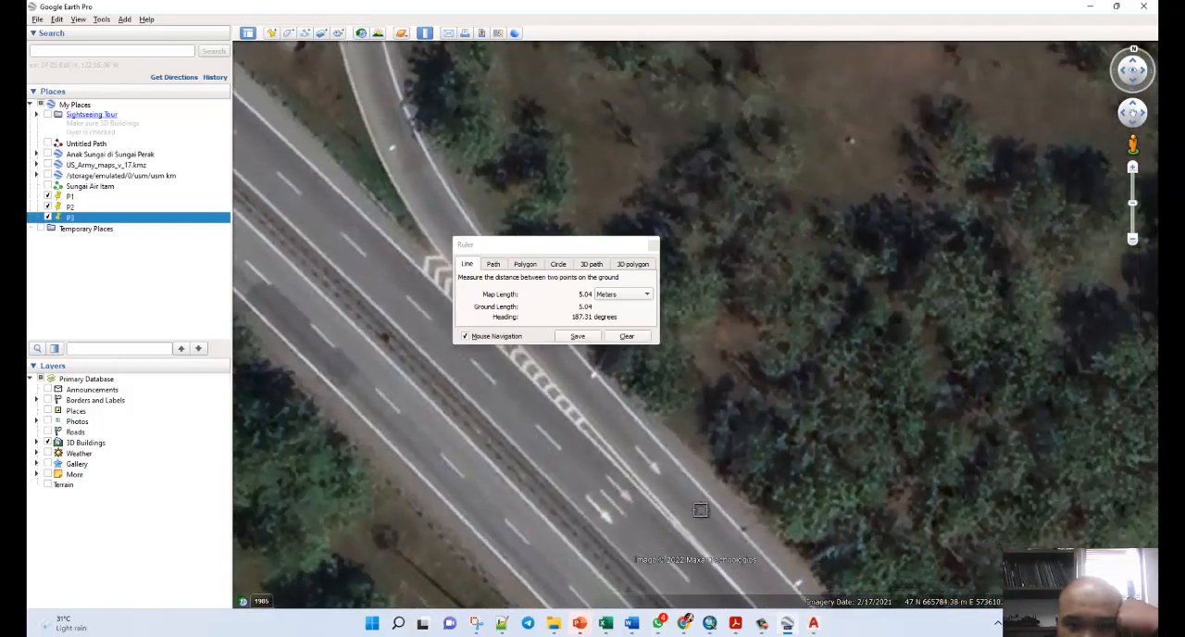
scroll(451, 432, down, 2)
scroll(399, 332, down, 2)
scroll(586, 528, up, 1)
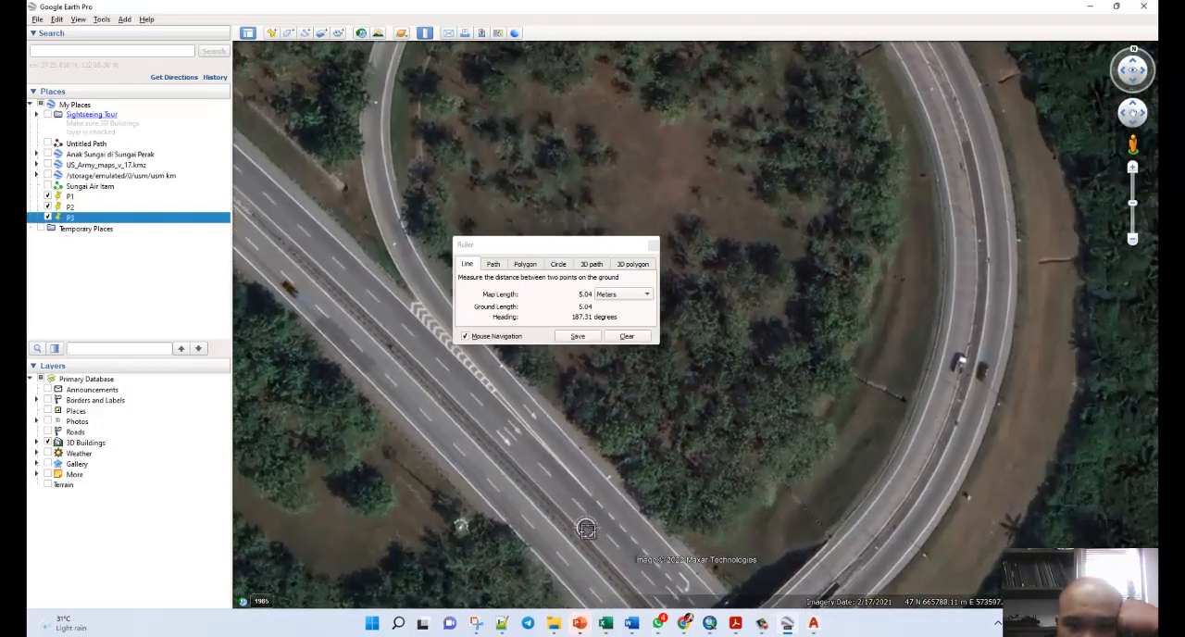
scroll(586, 529, up, 2)
scroll(609, 474, up, 1)
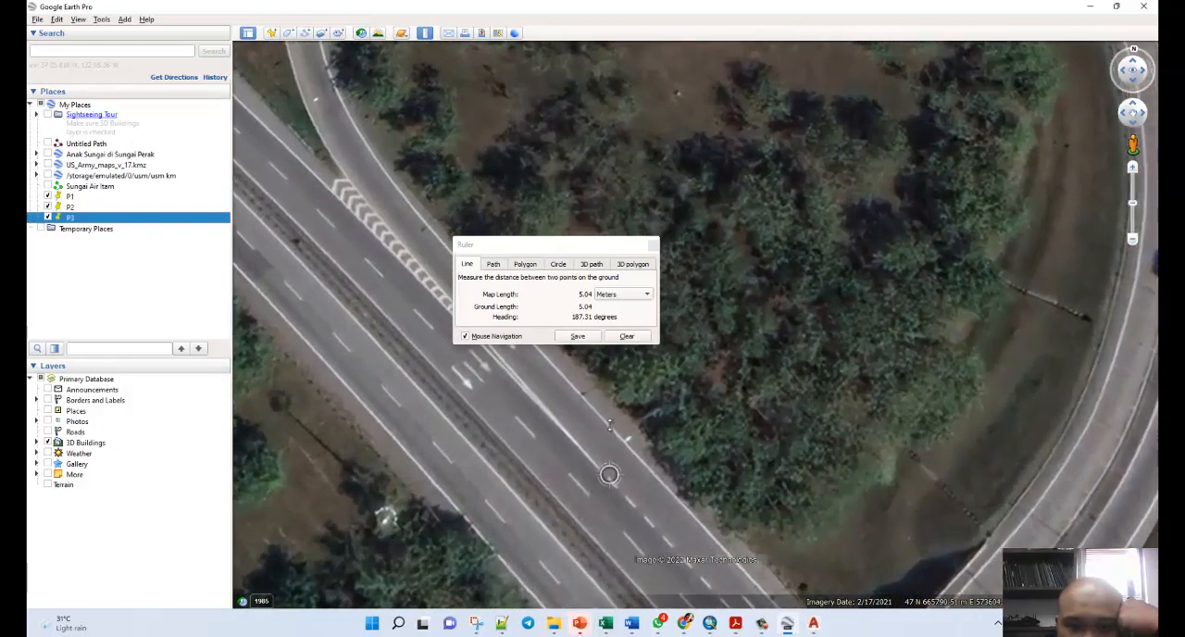
scroll(609, 474, down, 1)
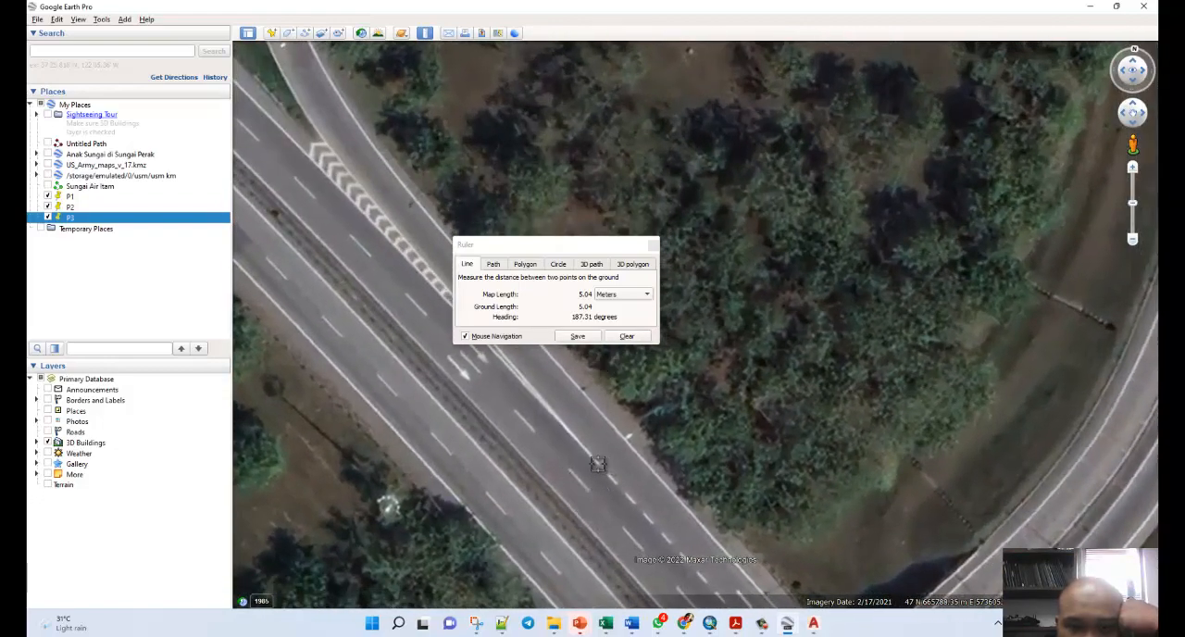
click(558, 497)
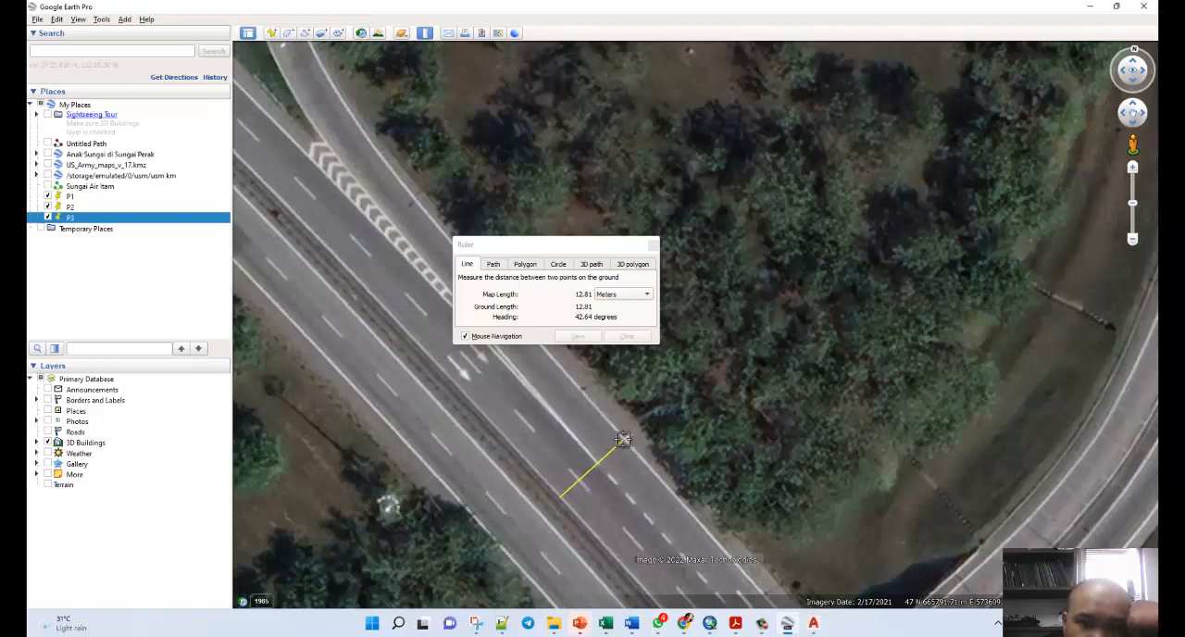
click(623, 438)
Measure the width of the highway's northeast carriageway southeast of the overpass and close the ruler.
scroll(361, 333, down, 5)
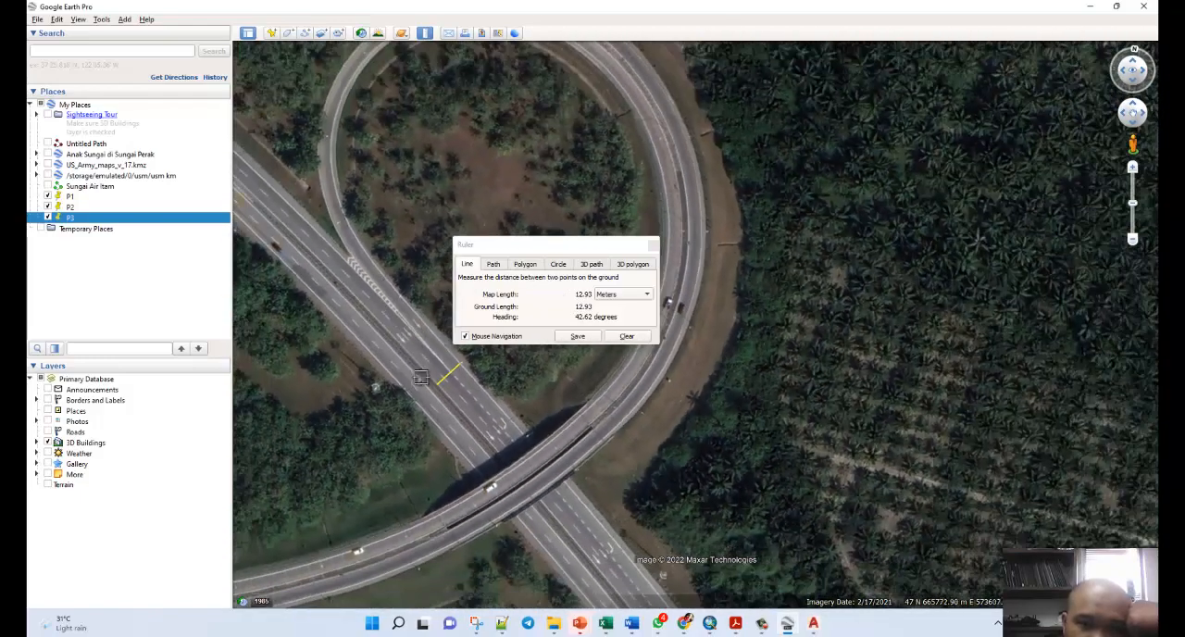
scroll(422, 377, down, 3)
scroll(566, 563, up, 4)
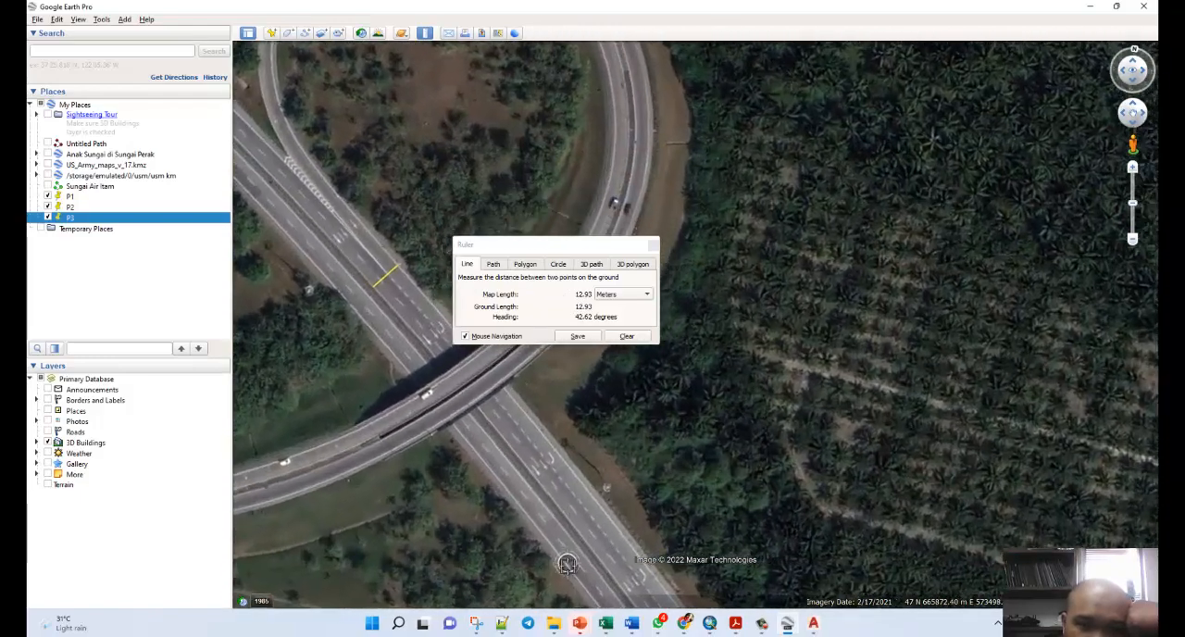
scroll(566, 564, up, 3)
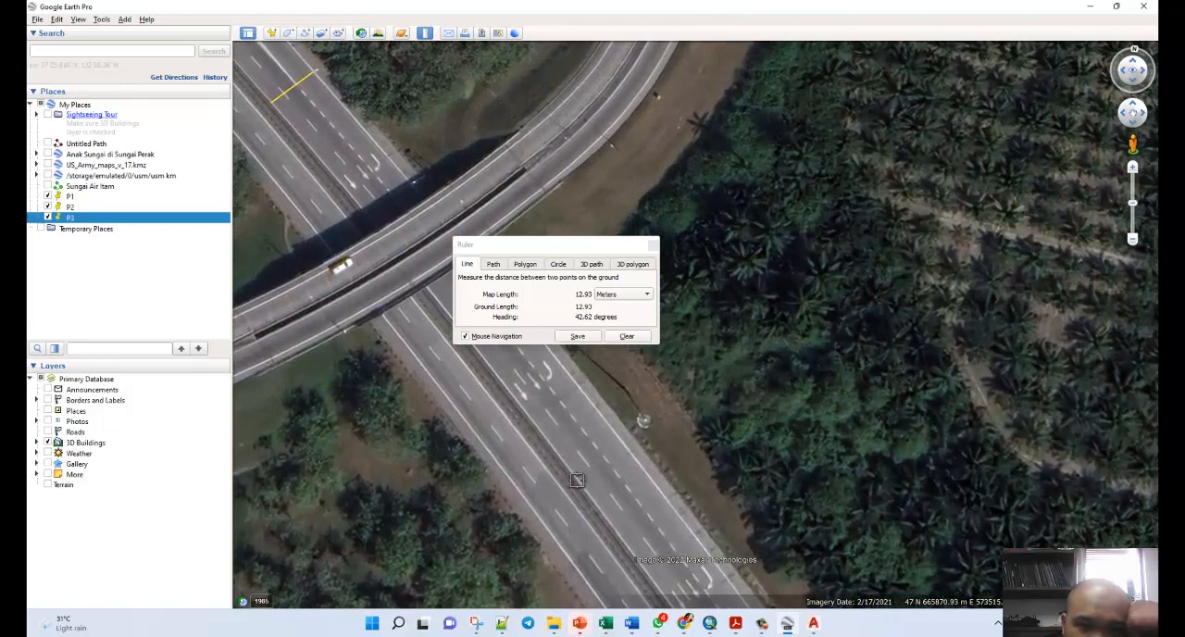
click(576, 479)
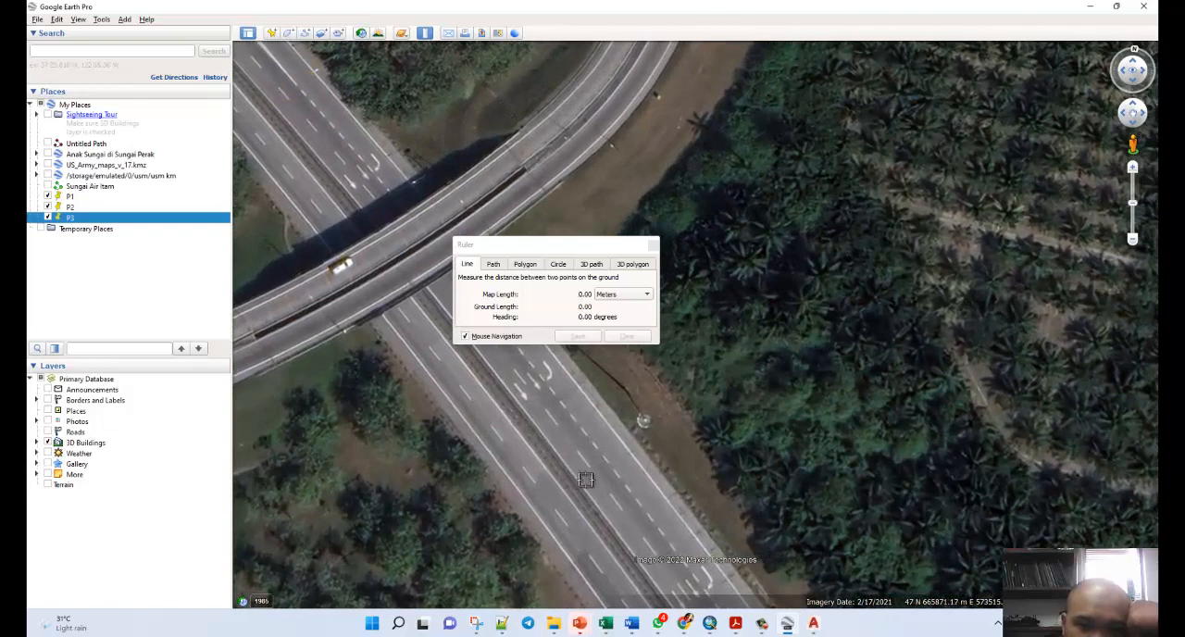
click(623, 446)
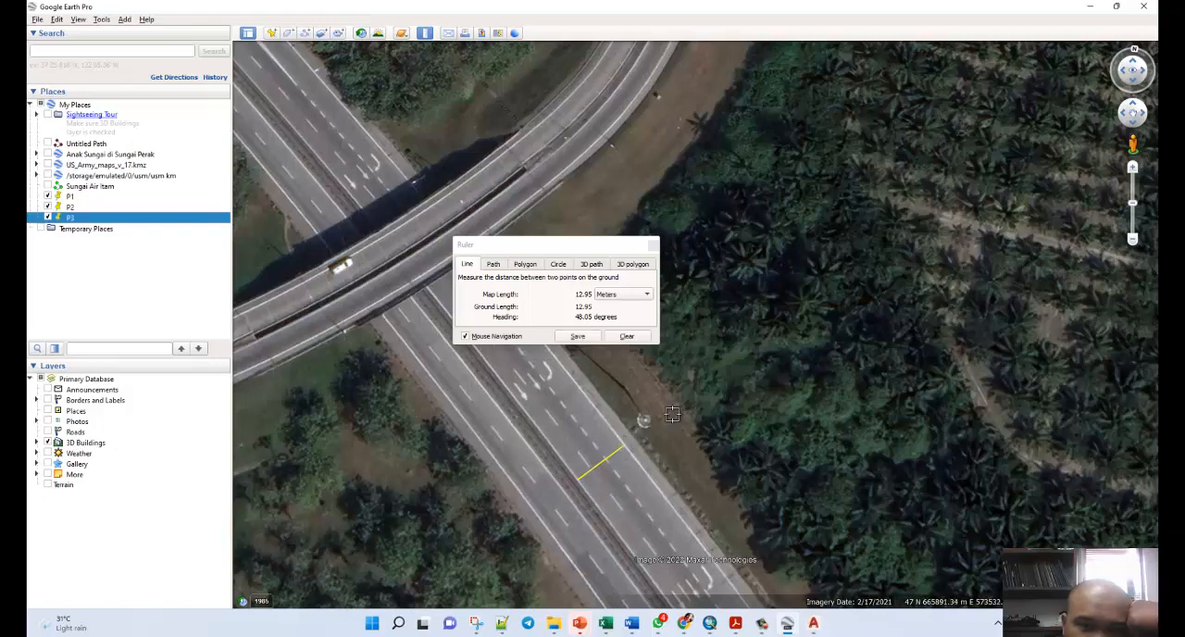
click(653, 243)
View the whole interchange with P1, P2 and P3, and return to the AutoCAD drawing to view its overall layout.
drag(741, 353, 739, 431)
scroll(739, 430, down, 5)
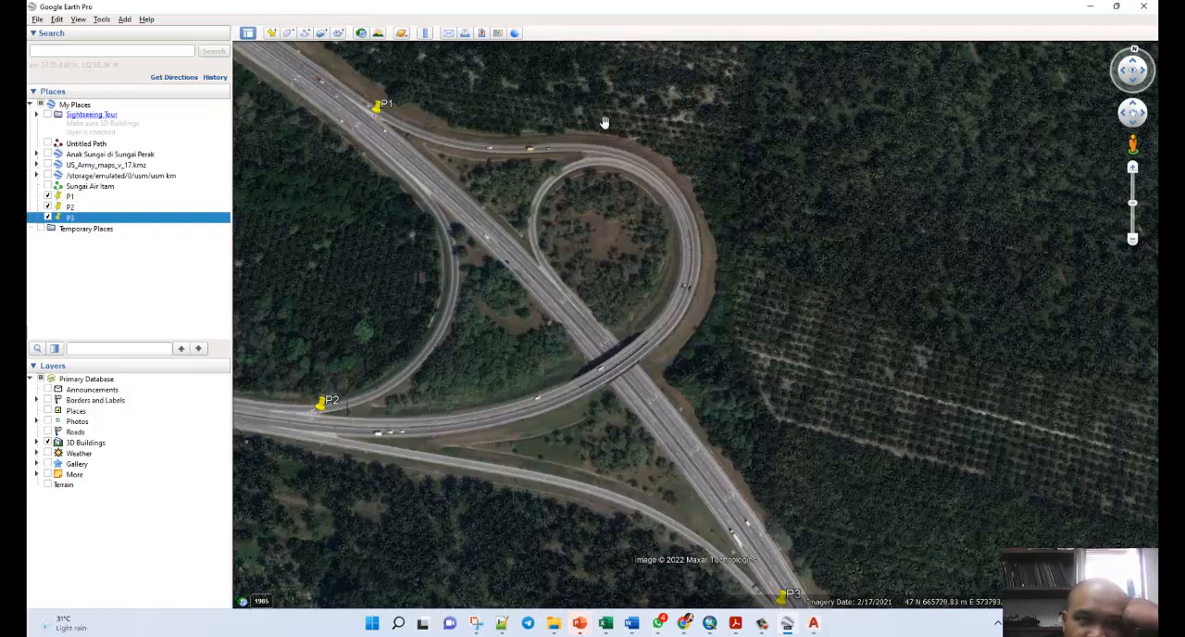
click(1088, 13)
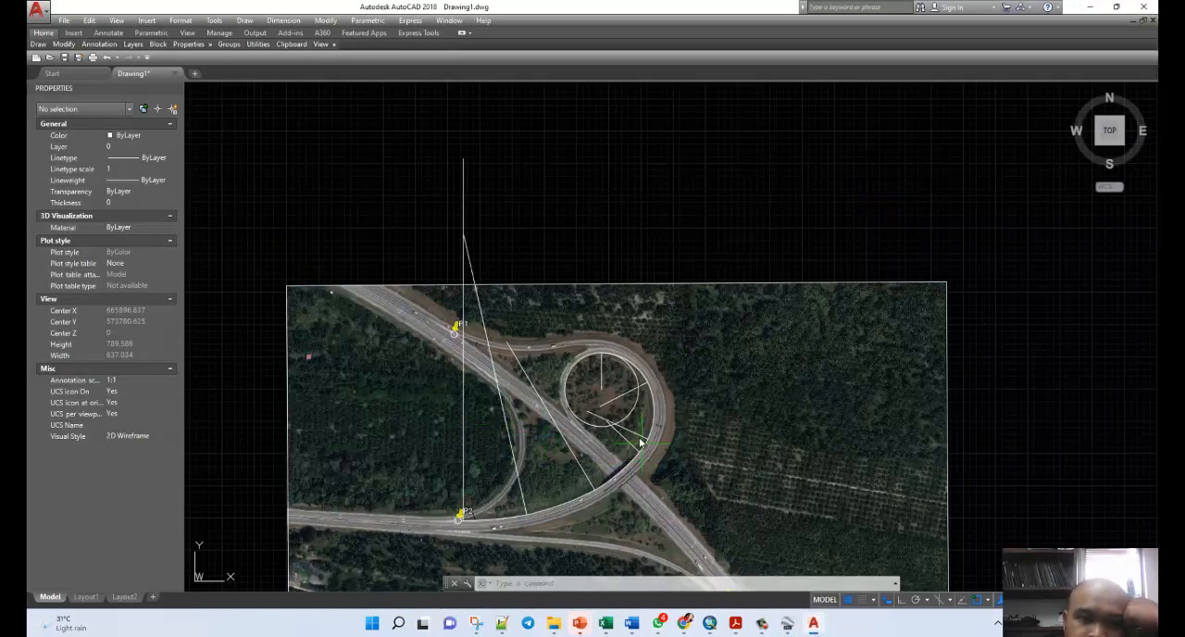
scroll(641, 413, down, 8)
scroll(641, 413, up, 12)
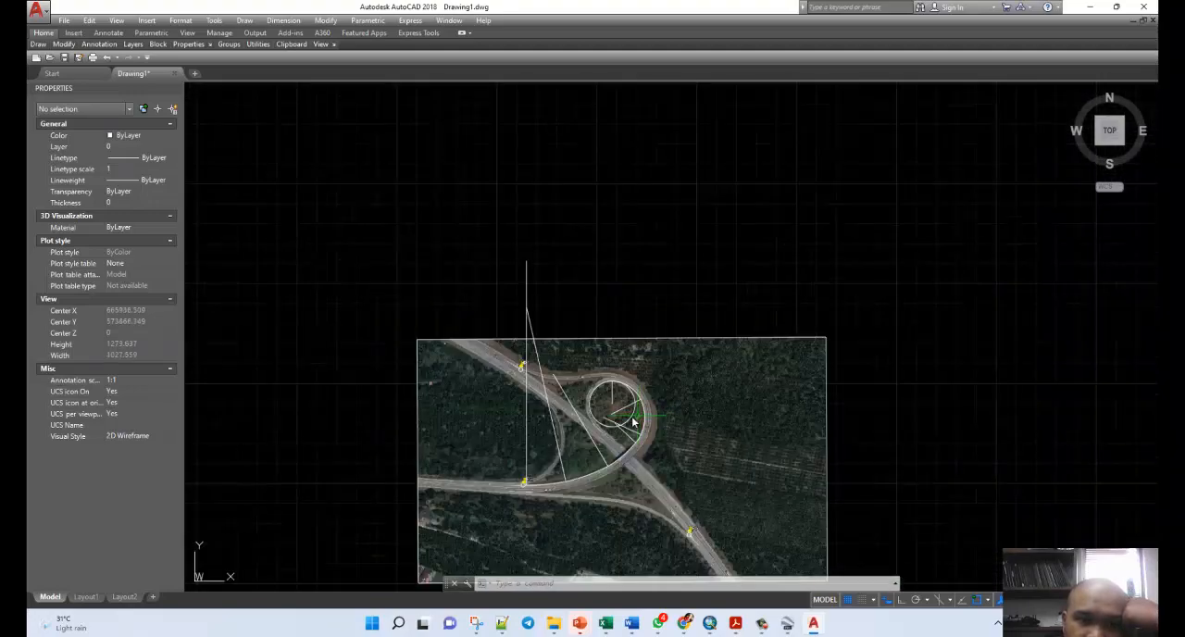
Draw a line about 13.6 units long along the median's northeast edge on the highway northwest of the overpass.
scroll(575, 278, up, 2)
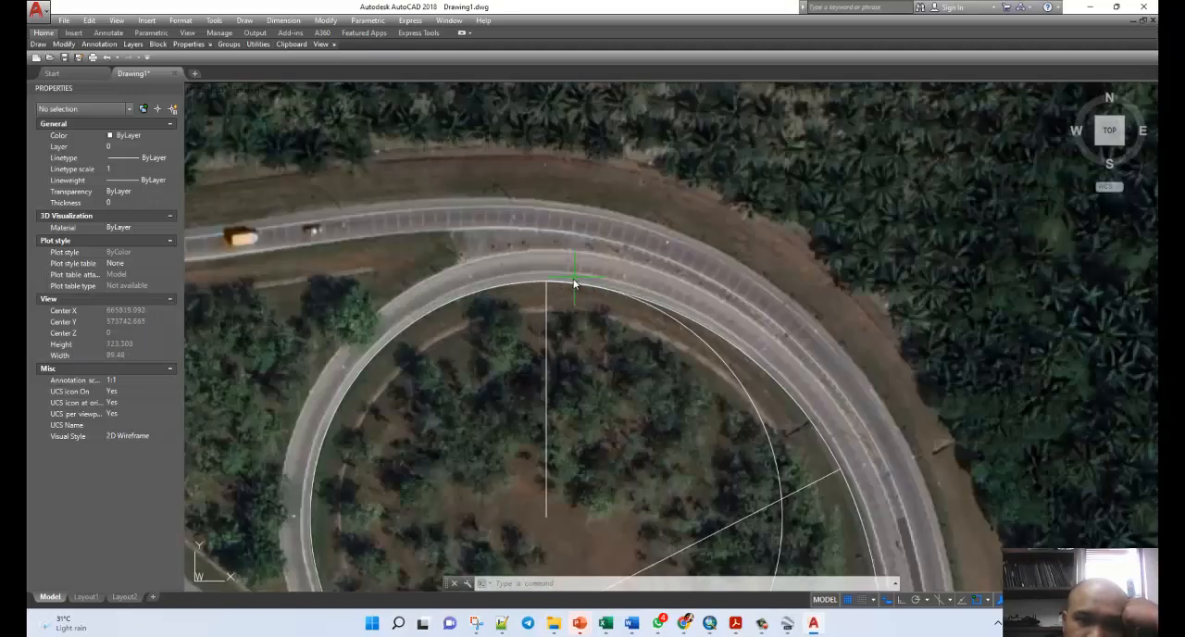
scroll(574, 281, up, 2)
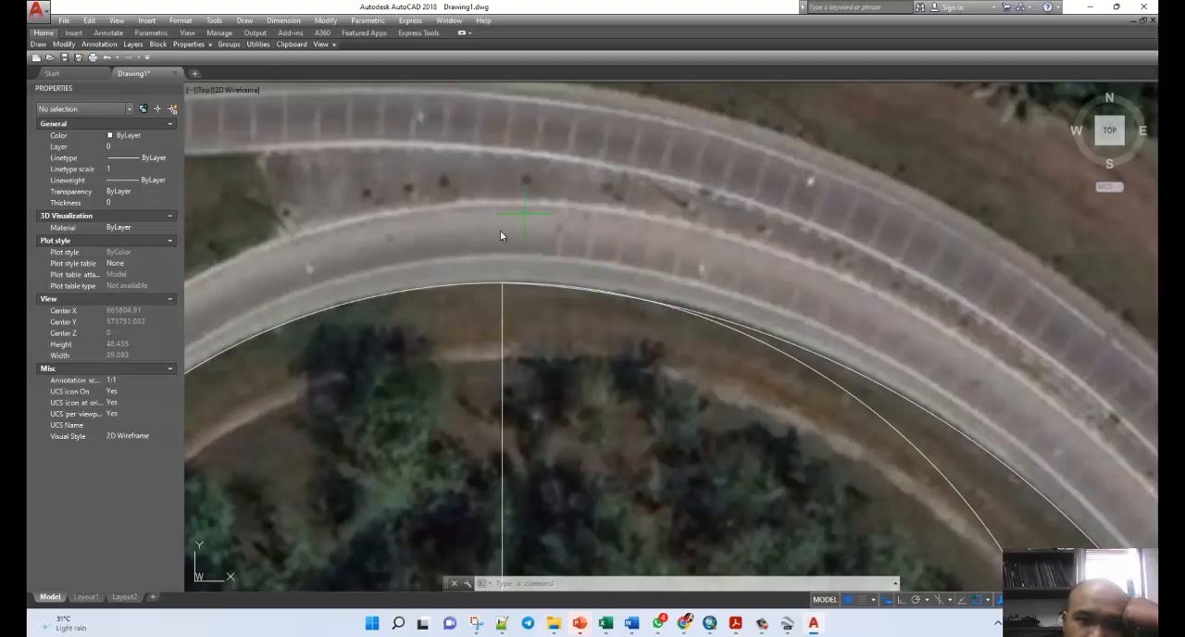
scroll(535, 260, down, 8)
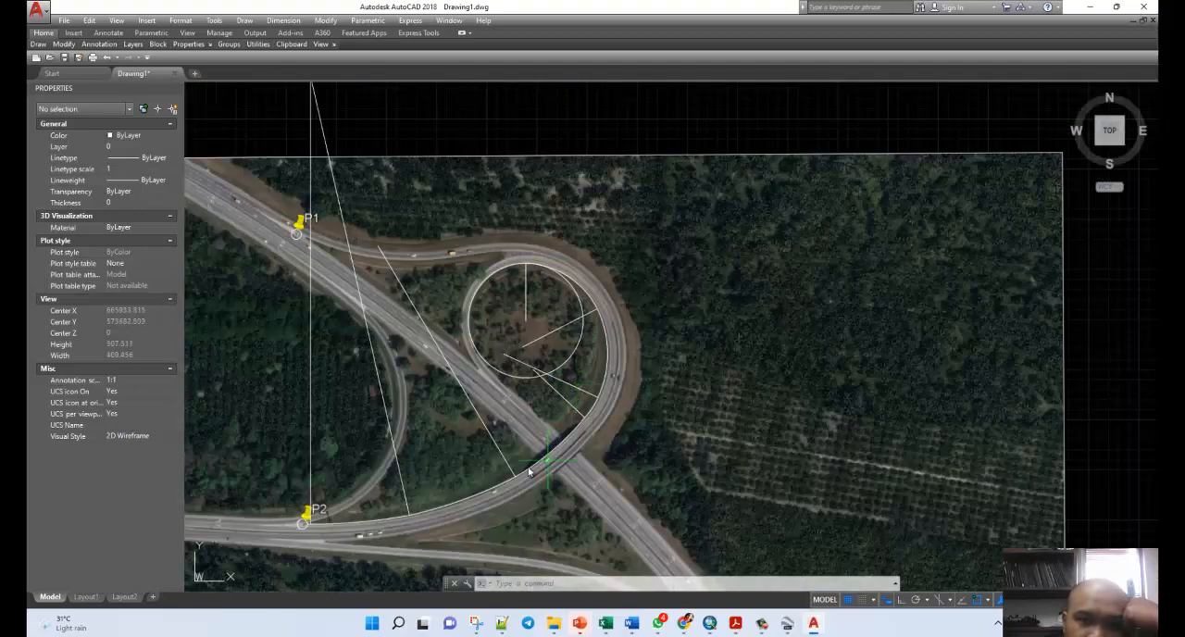
scroll(504, 434, up, 8)
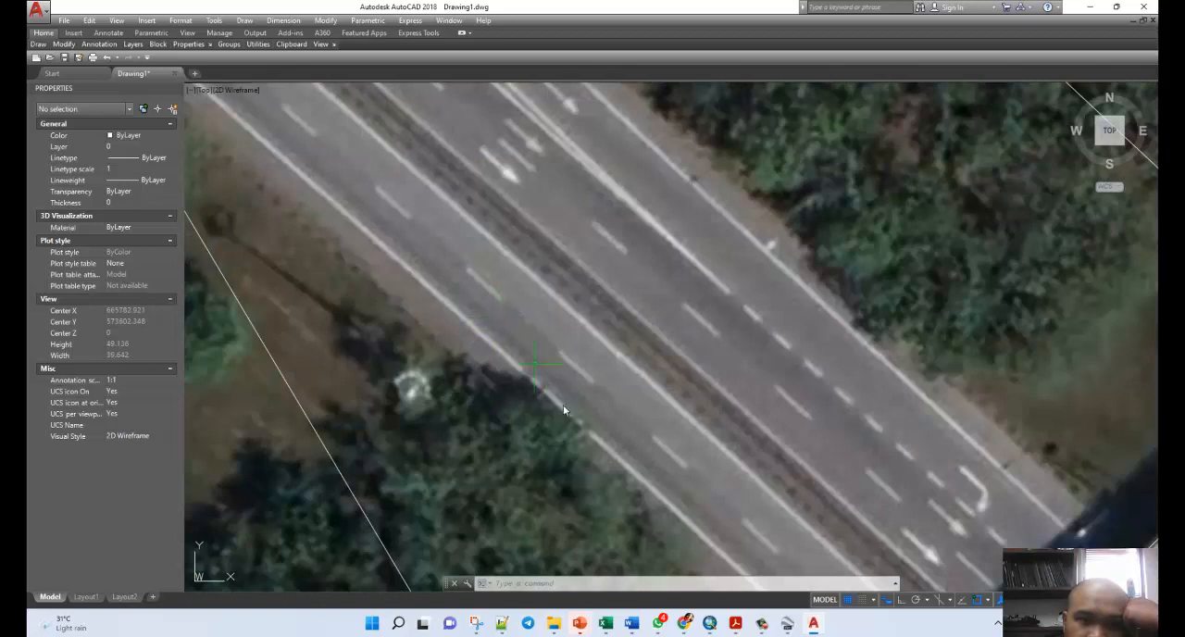
mouse_move(41, 45)
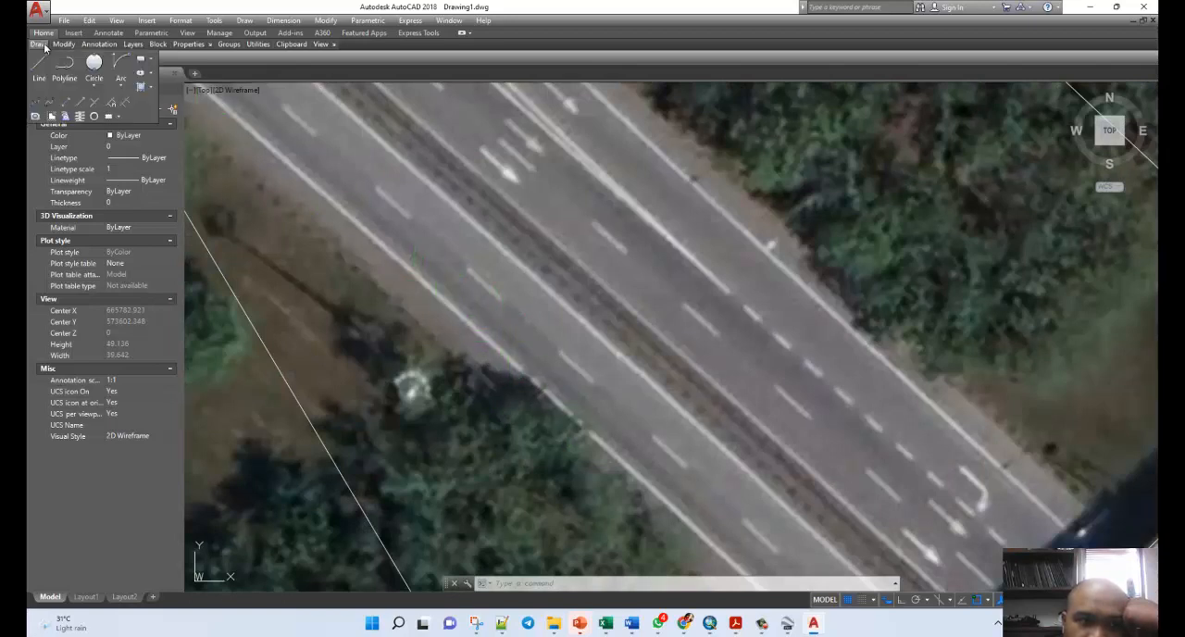
click(39, 67)
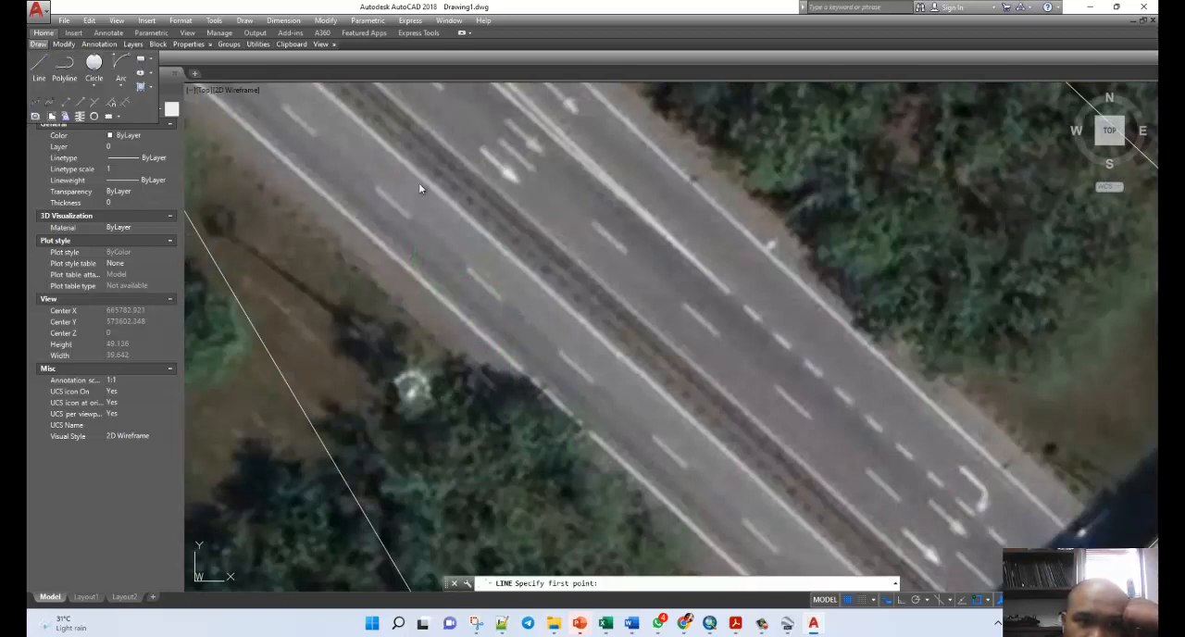
click(564, 252)
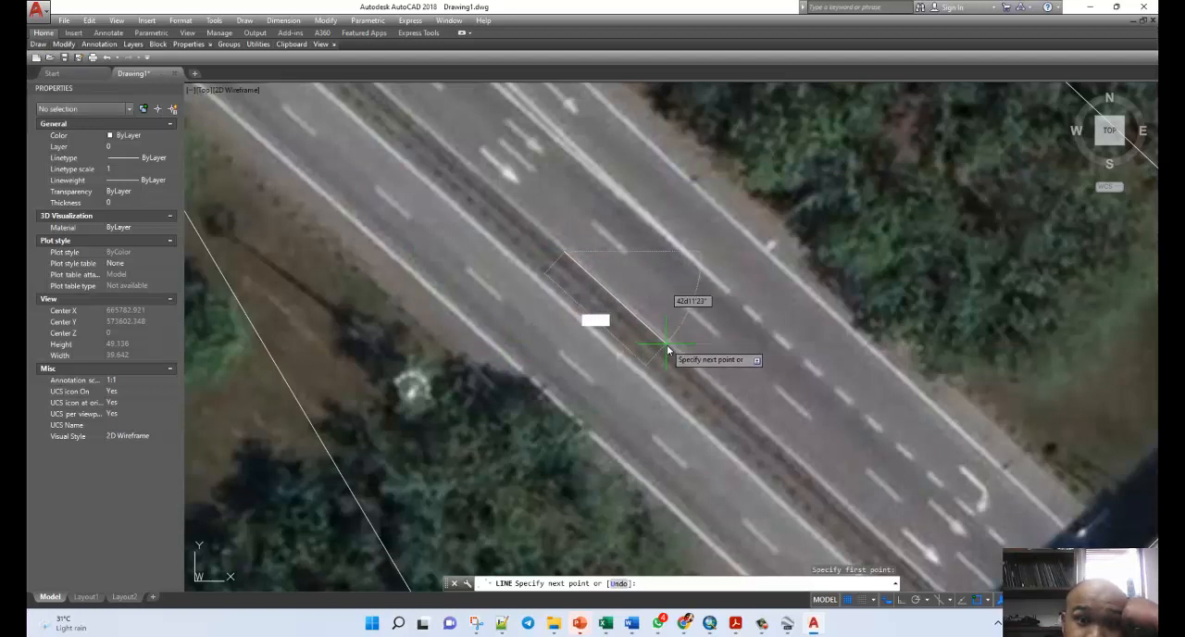
click(671, 345)
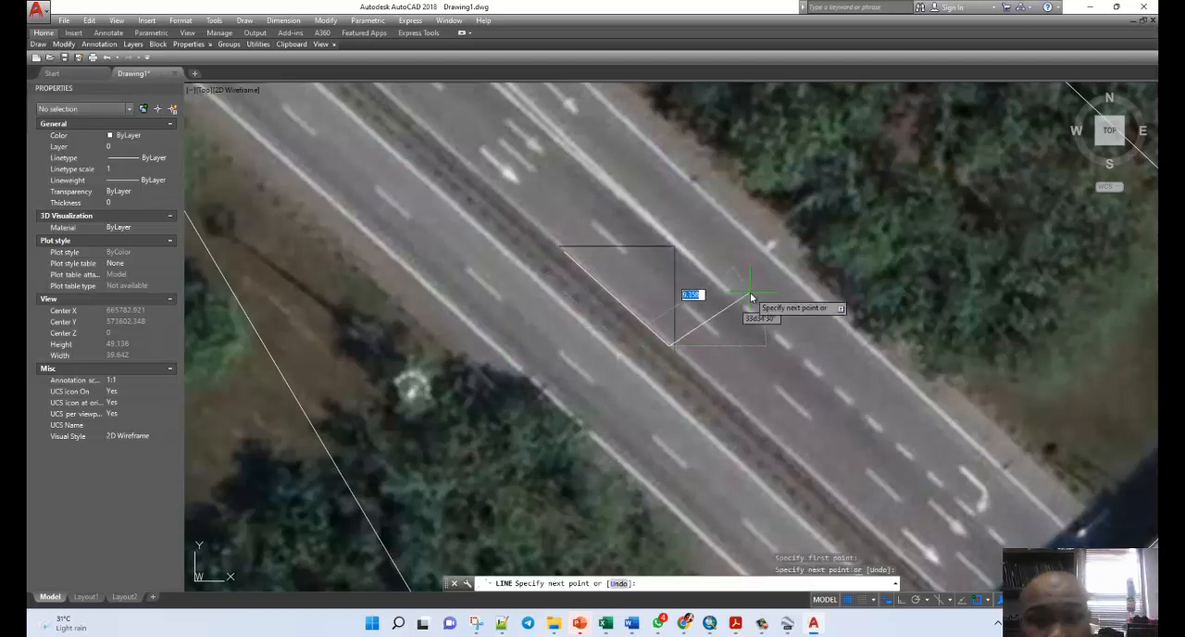
key(Escape)
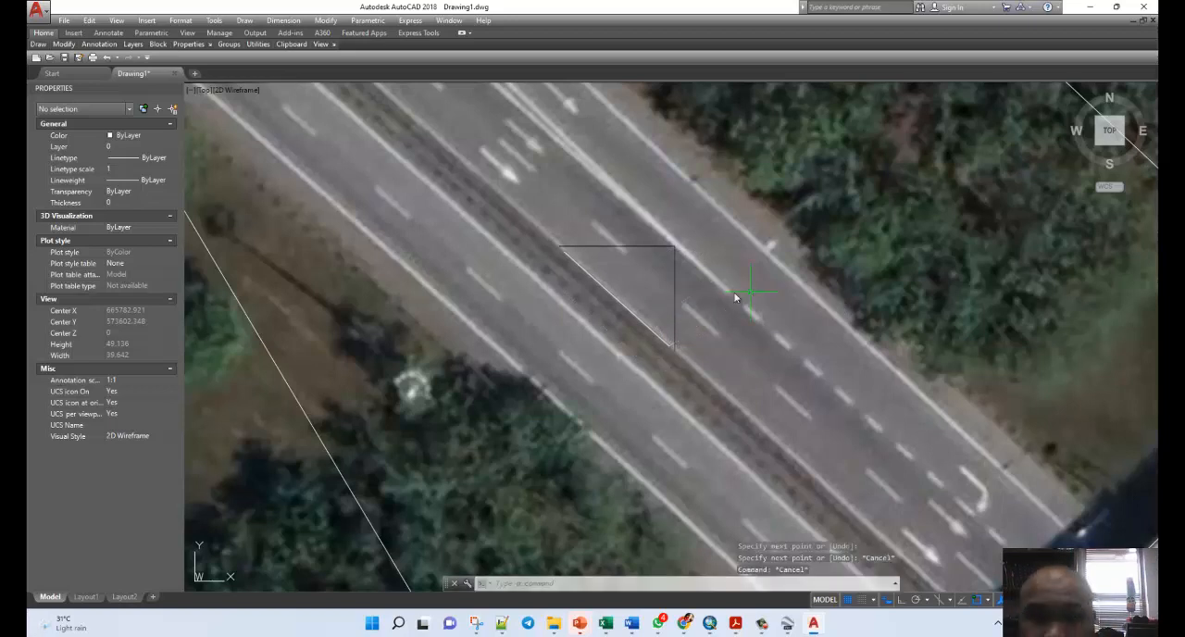
Check the median line's angle and draw a 20-unit line from its midpoint across the northeast carriageway at 41d55'55".
click(618, 306)
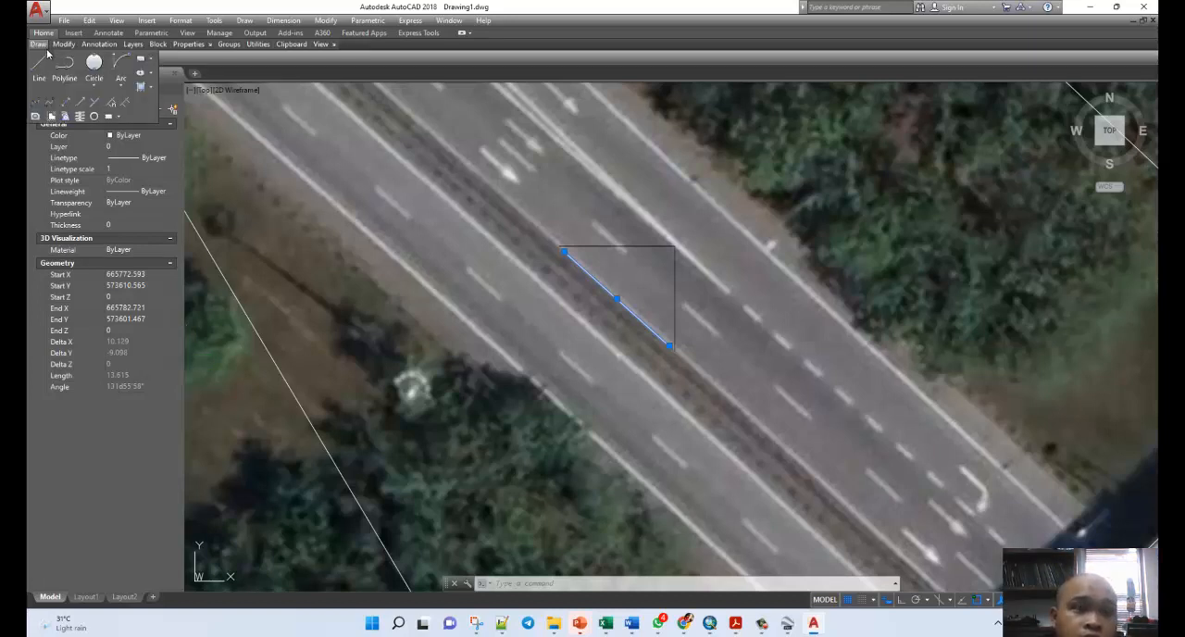
click(39, 65)
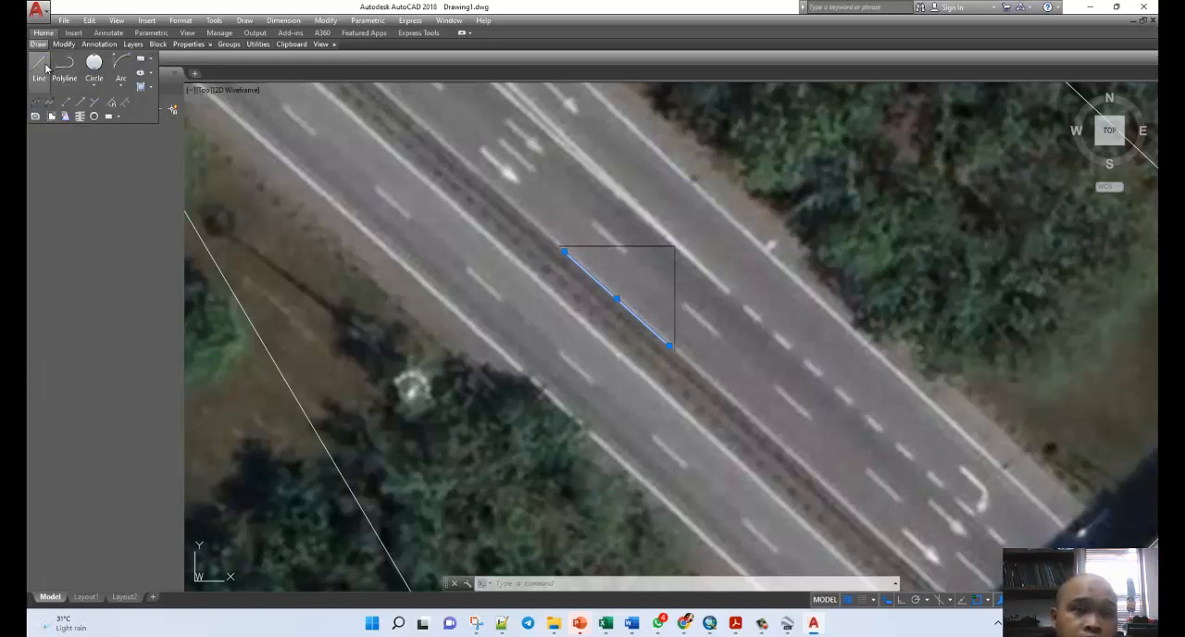
click(614, 293)
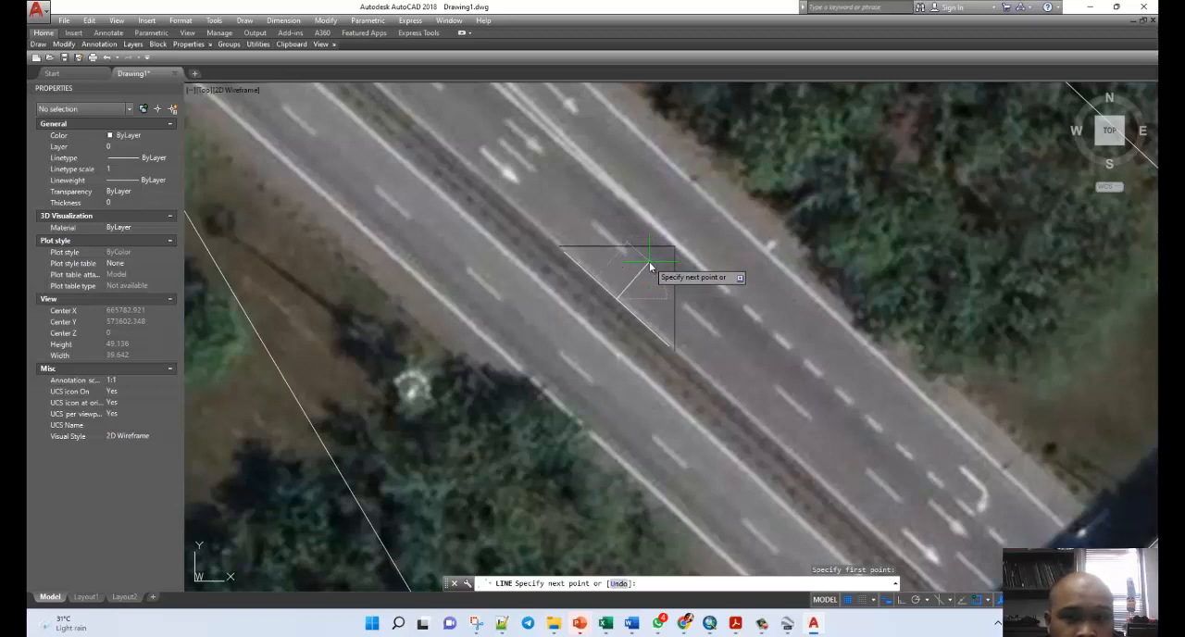
text(@)
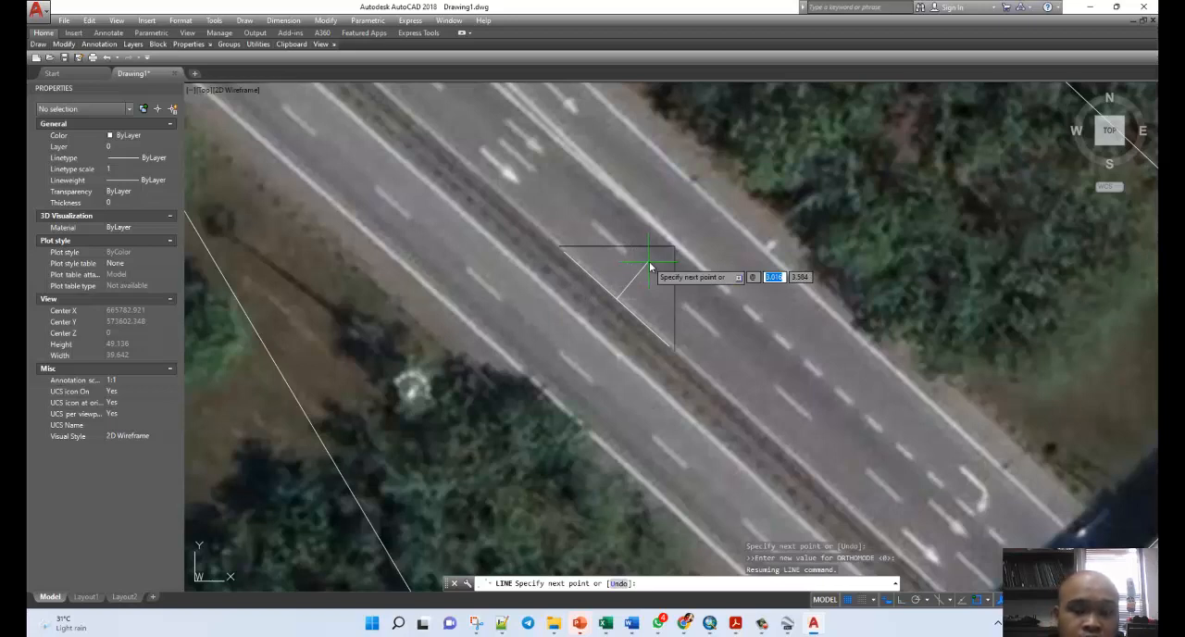
text(20)
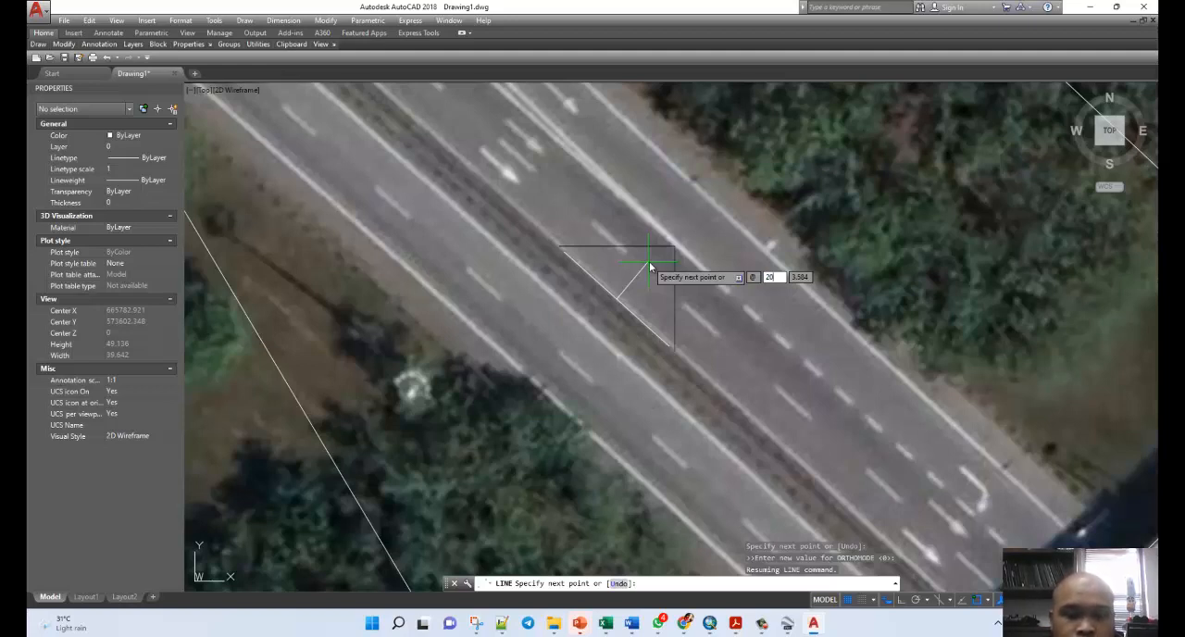
key(Tab)
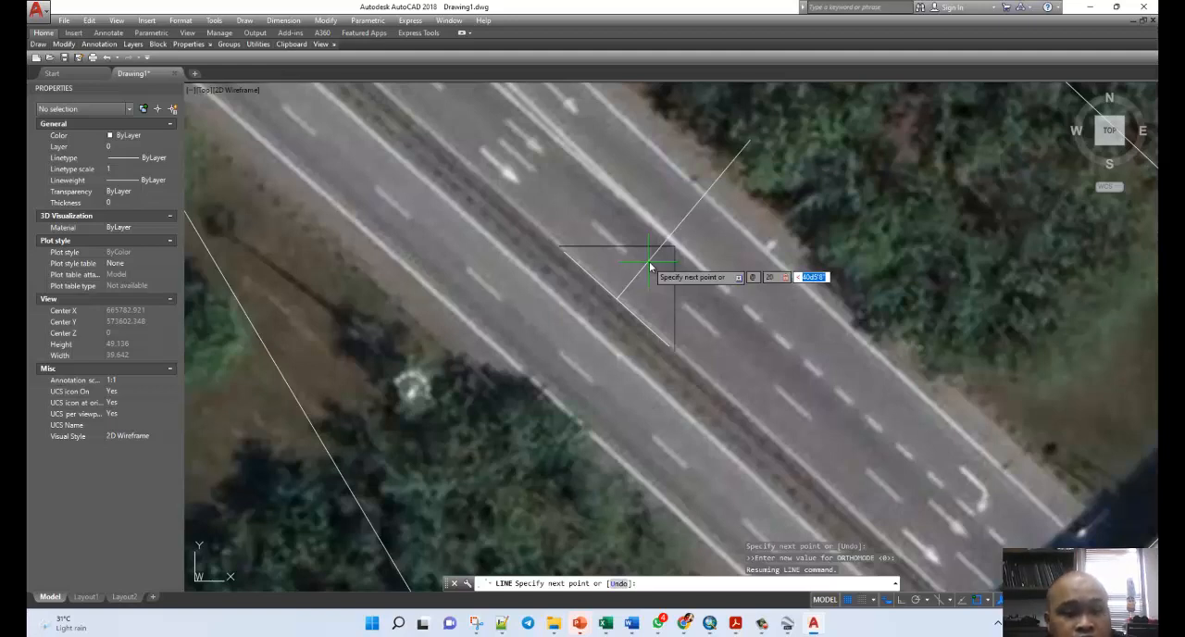
text(4)
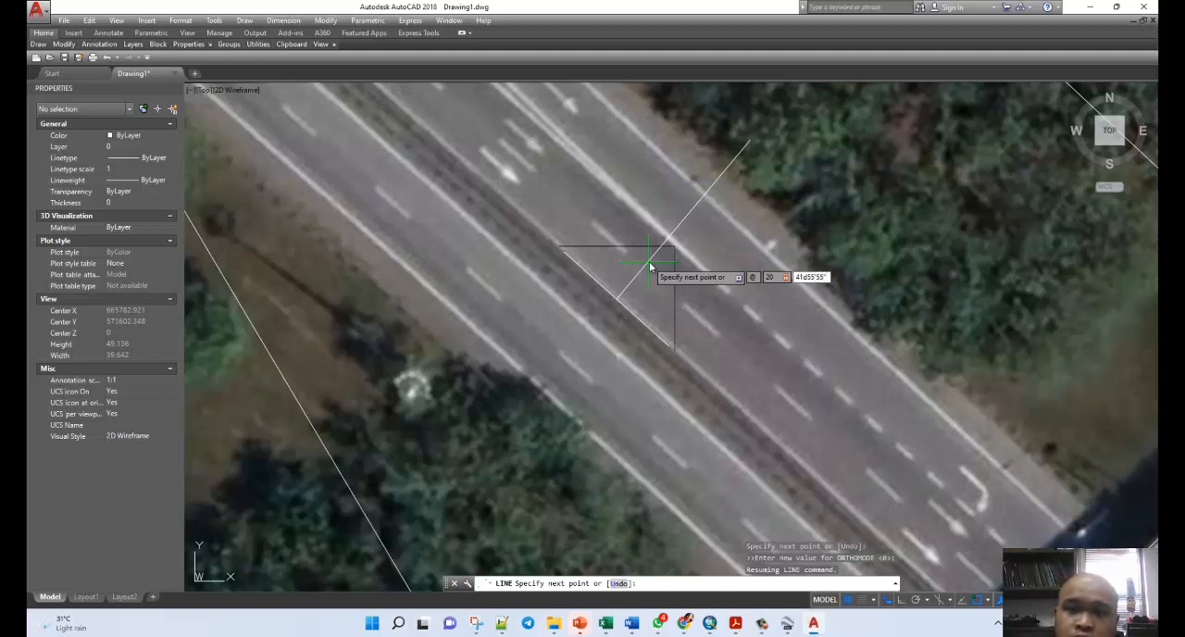
key(Return)
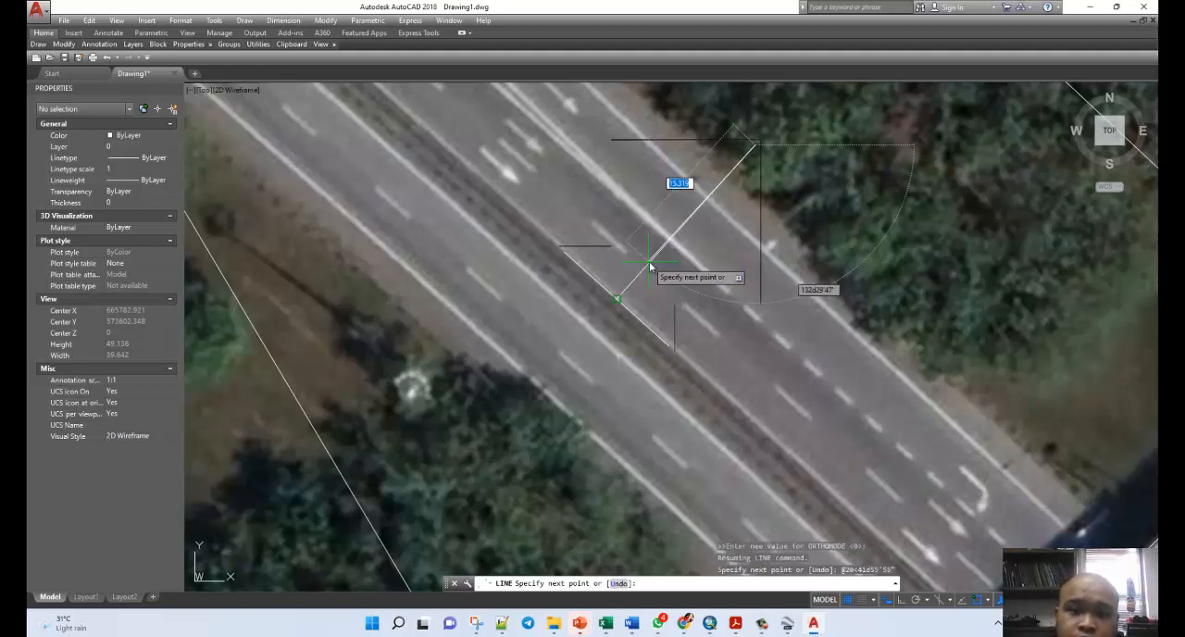
key(Escape)
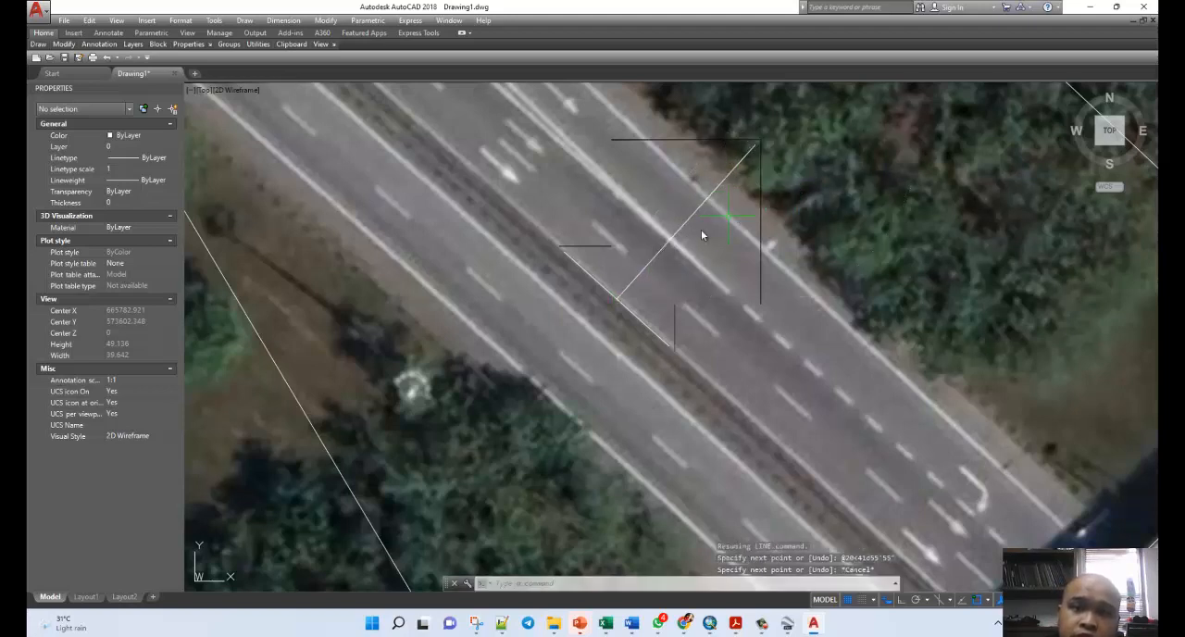
Check the lengths and angles of the median line and the cross line, and inspect where they meet.
click(618, 298)
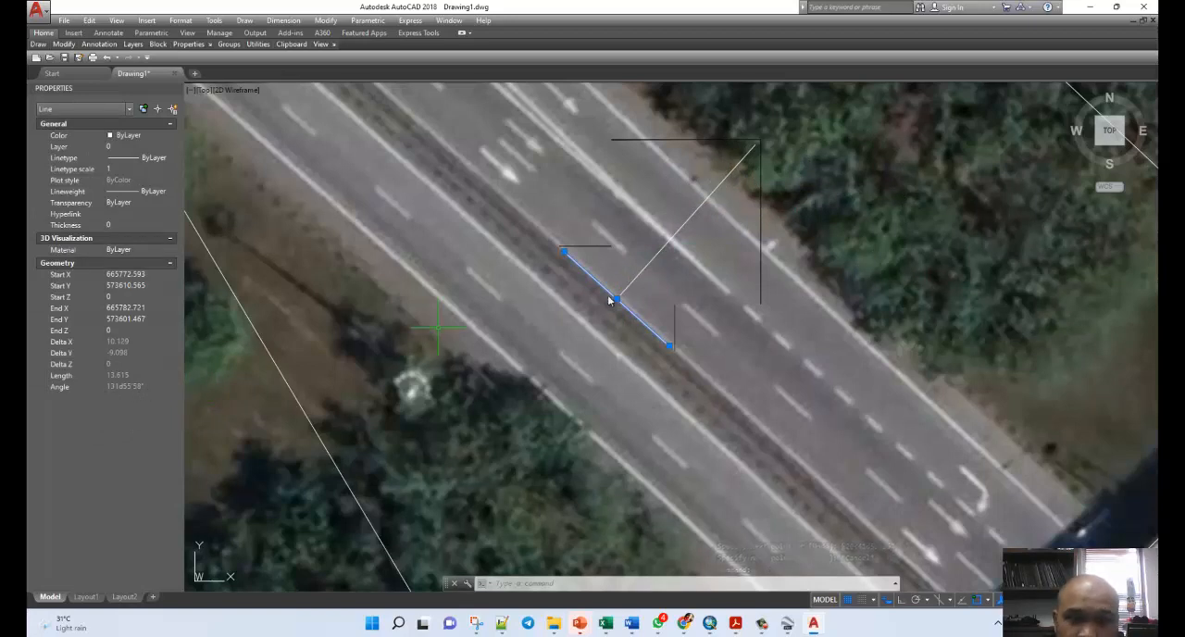
key(Escape)
click(652, 257)
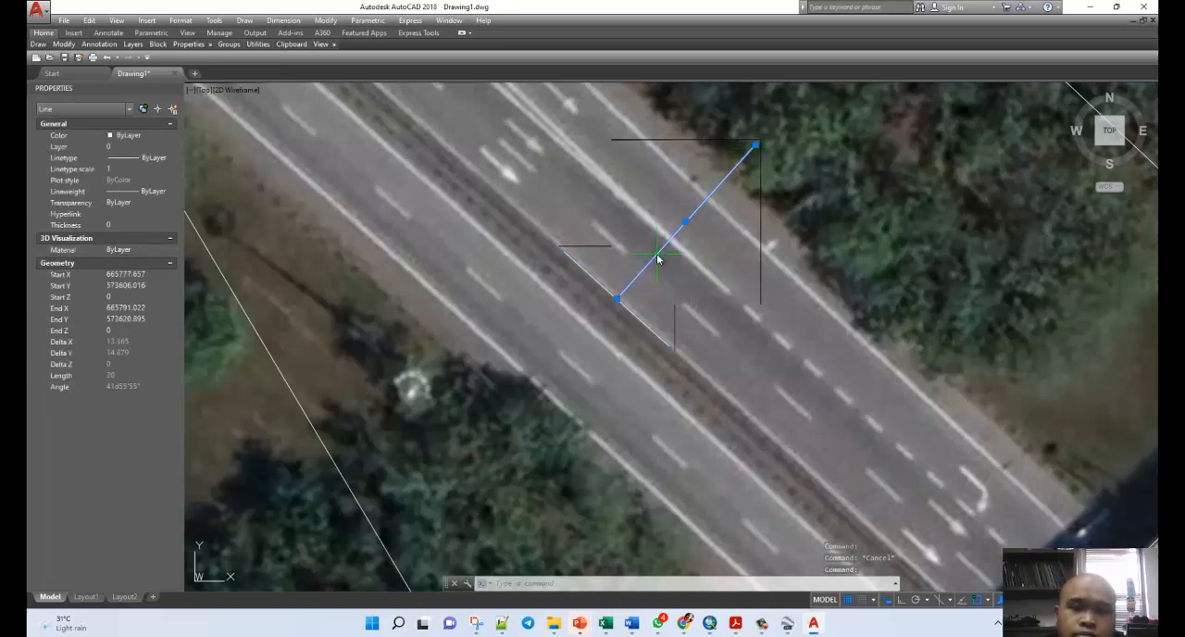
key(Escape)
scroll(608, 299, up, 4)
scroll(594, 326, down, 2)
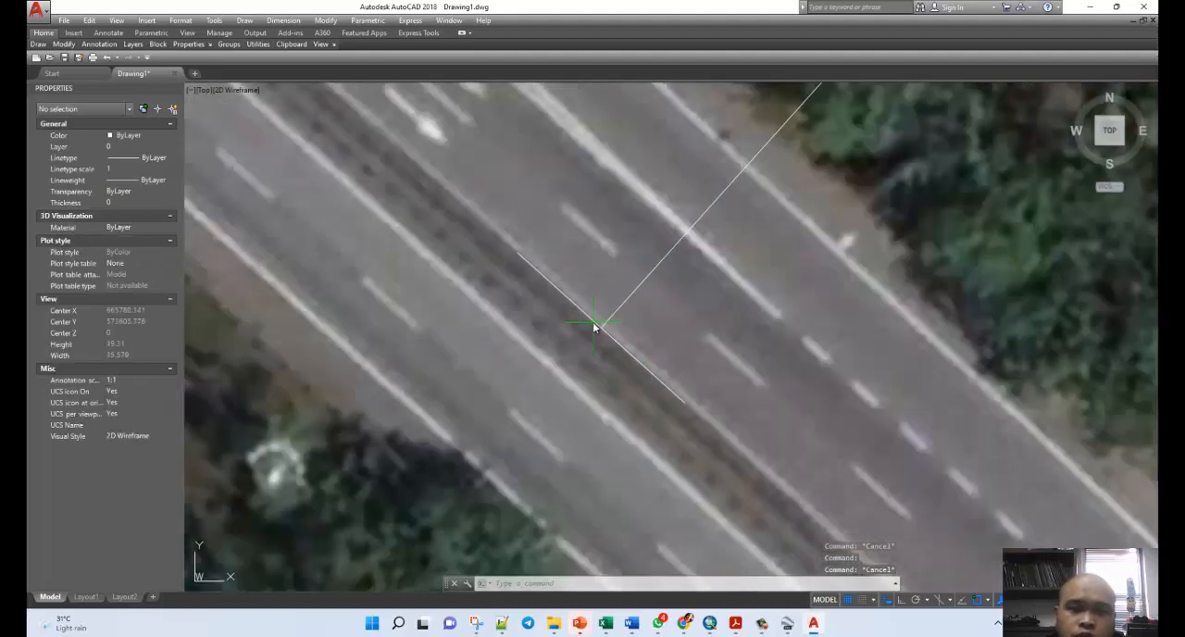
scroll(633, 299, down, 2)
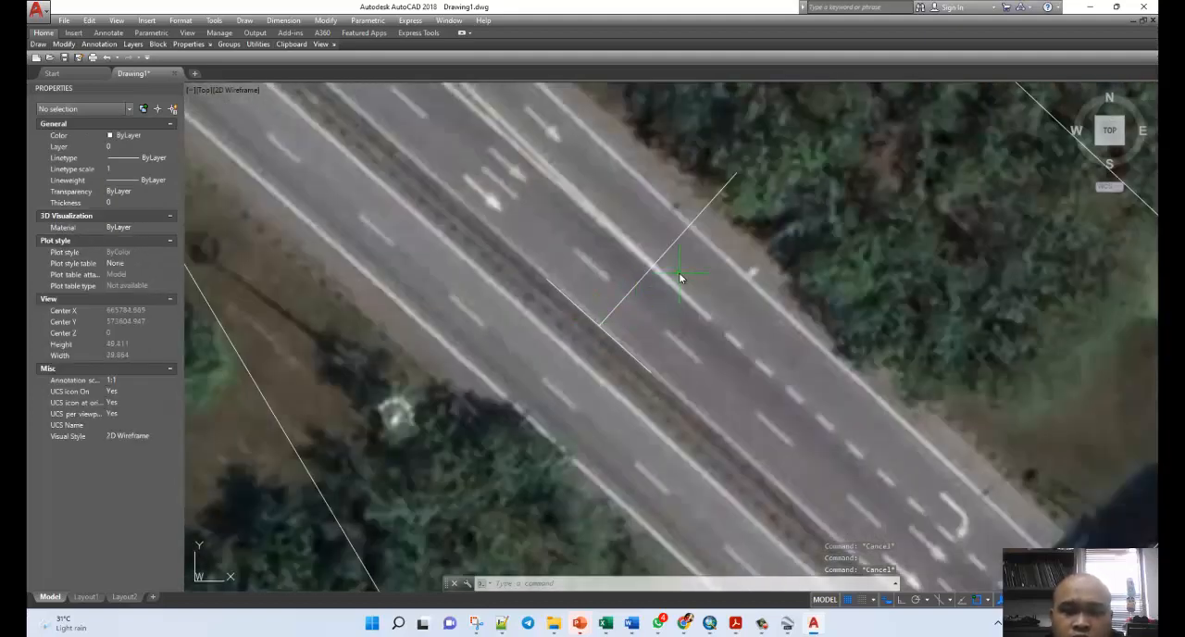
Copy the median line and paste the copy across the outer end of the 20-unit cross line.
click(569, 297)
key(ctrl+c)
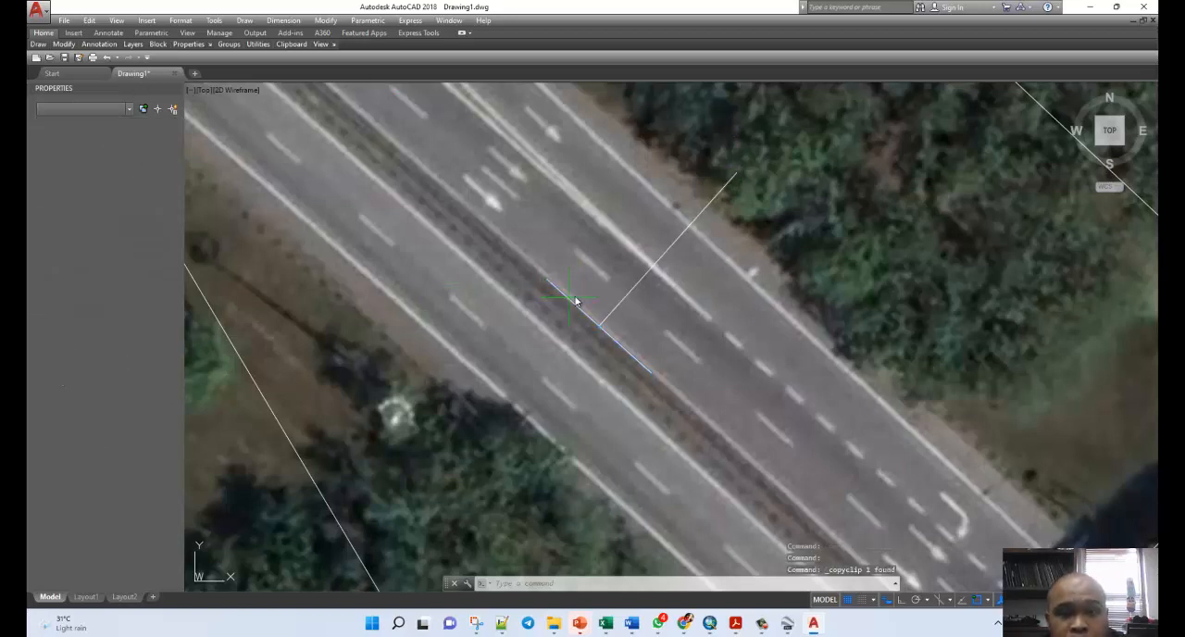
key(ctrl+v)
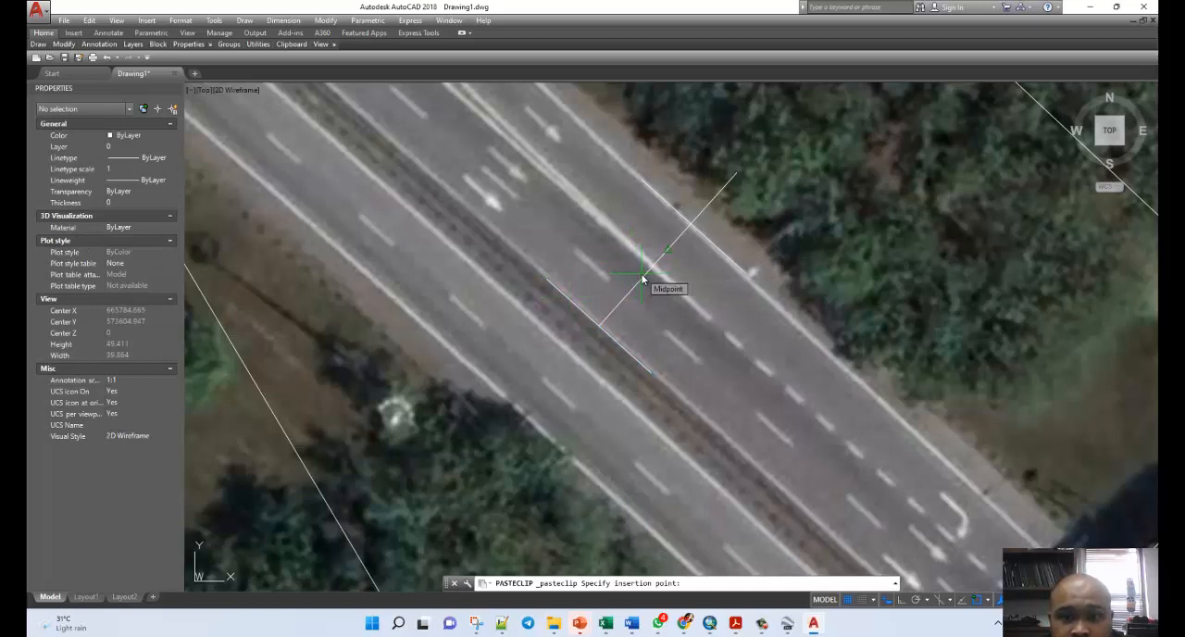
click(668, 248)
click(714, 198)
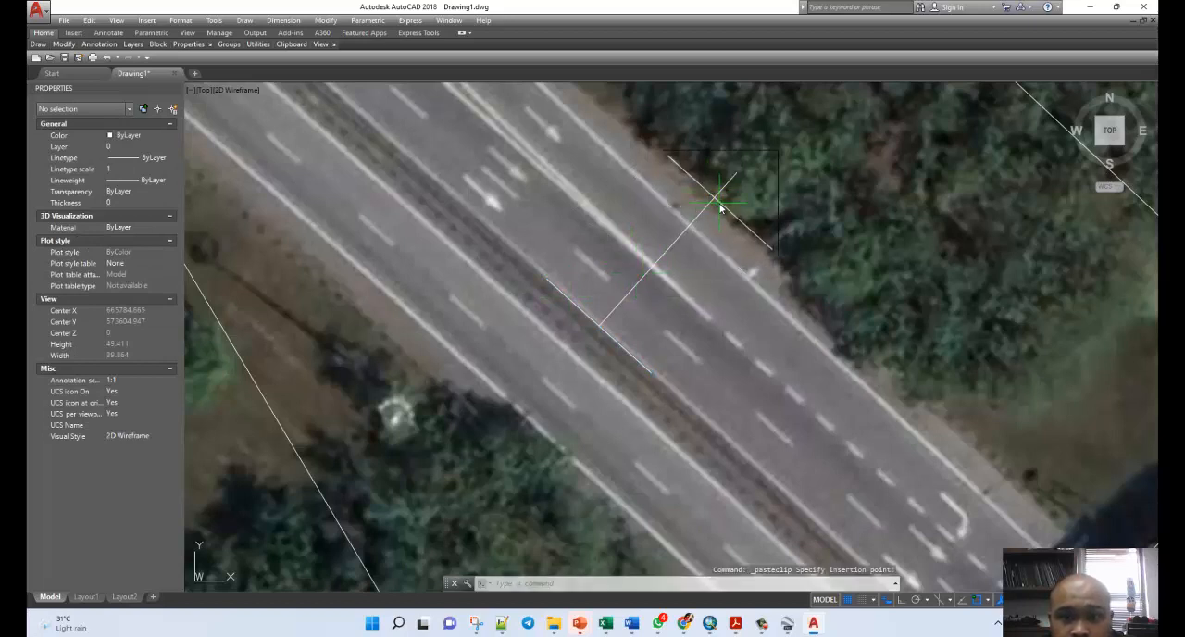
Move the pasted line onto the outer edge marking of the northeast carriageway.
text(m)
key(Return)
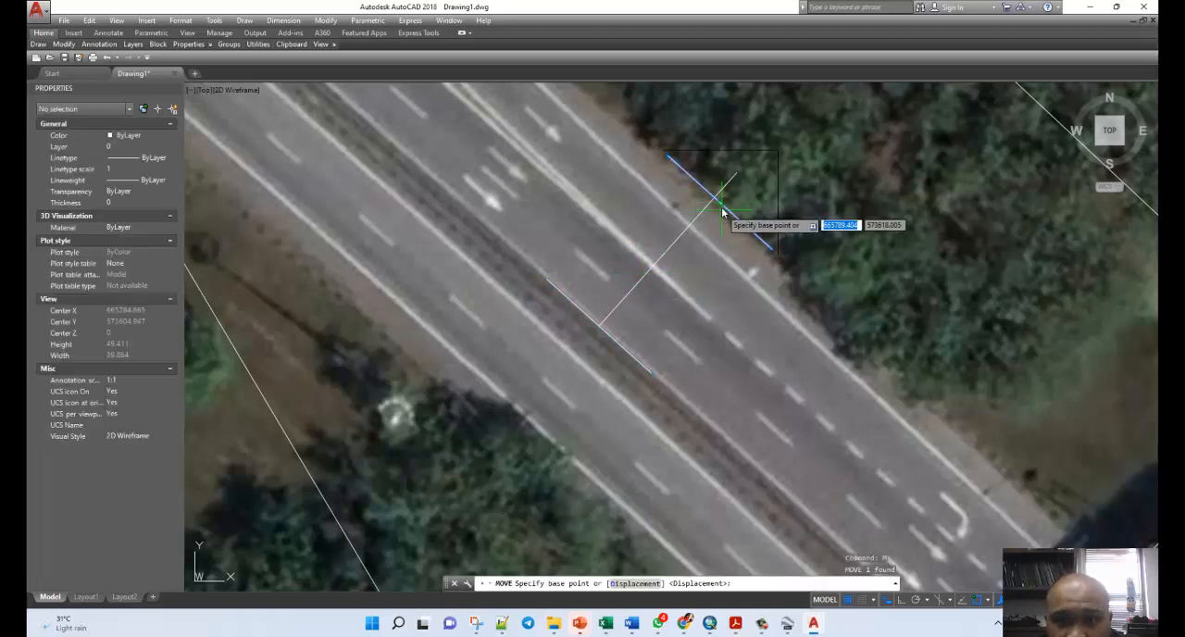
click(720, 206)
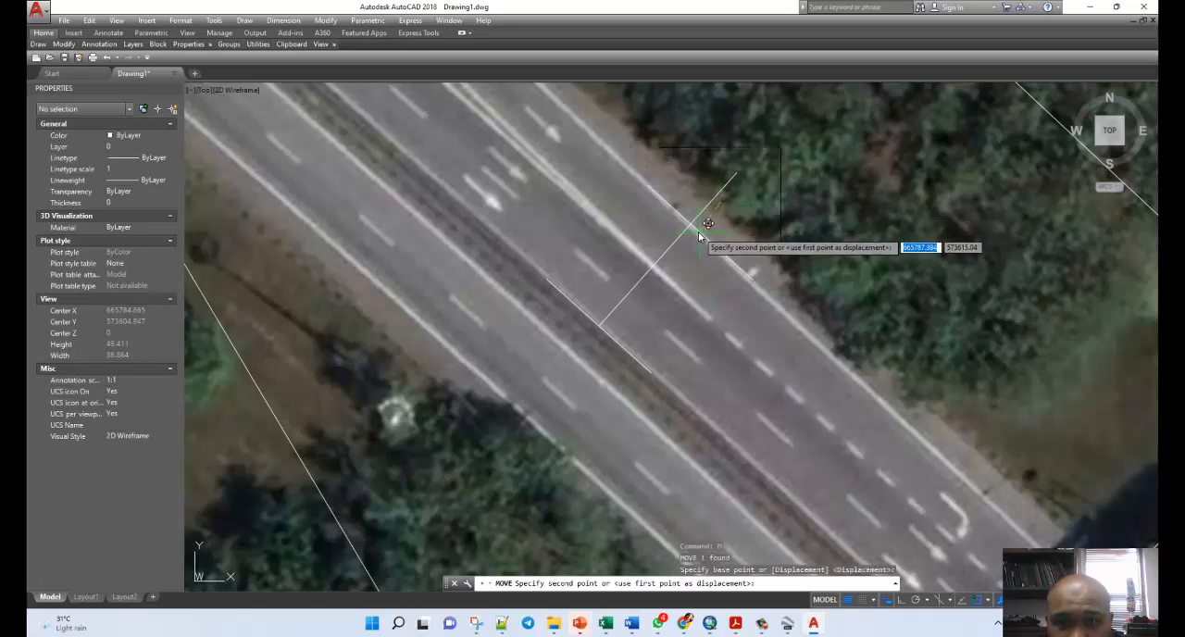
key(Escape)
key(Escape)
key(Escape)
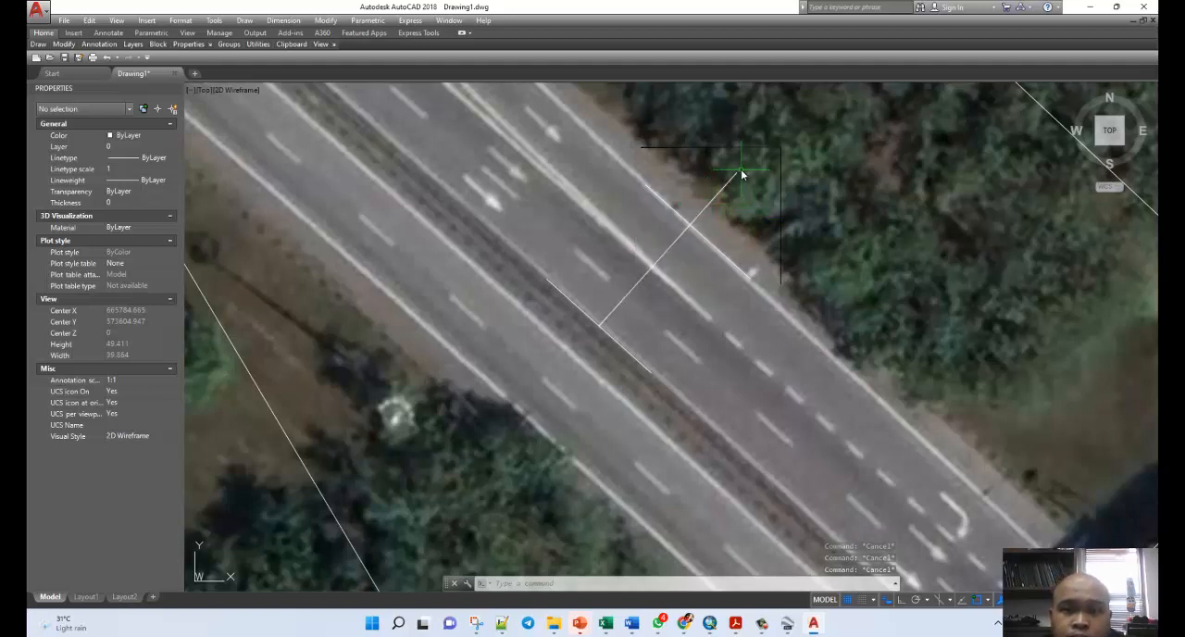
click(725, 194)
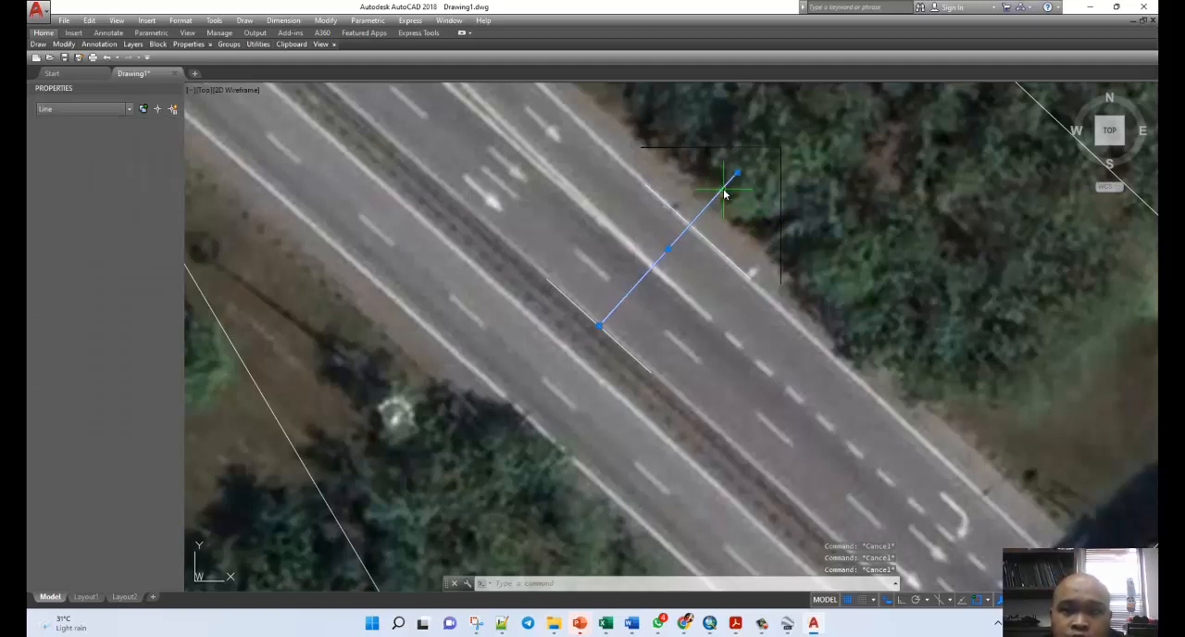
right_click(724, 194)
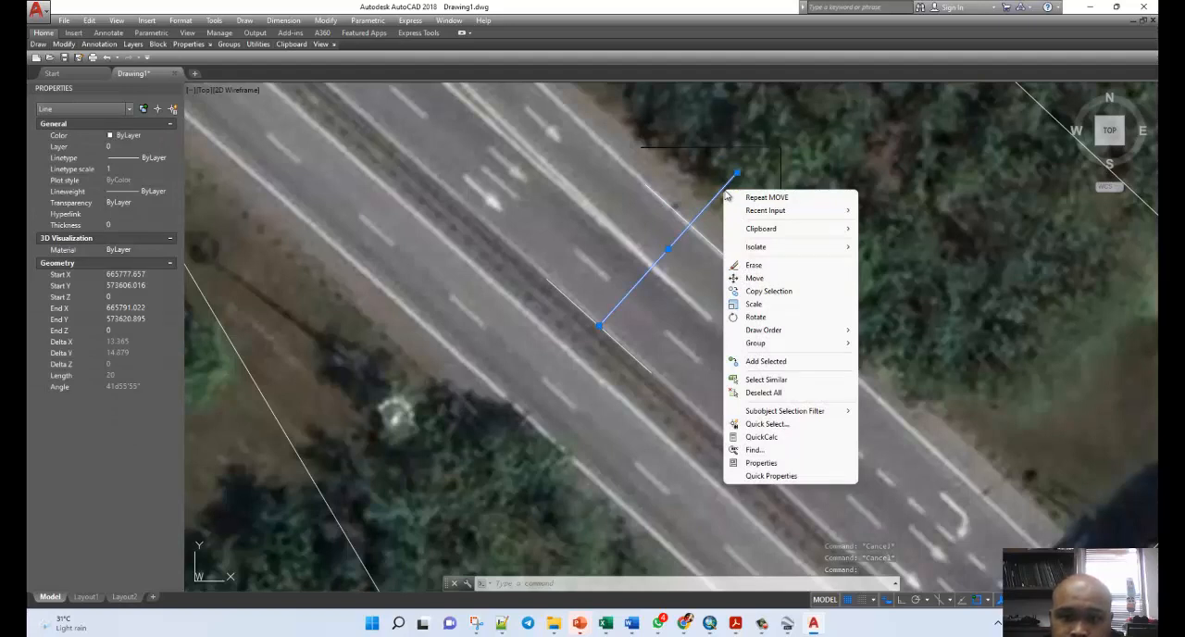
key(Escape)
key(Escape)
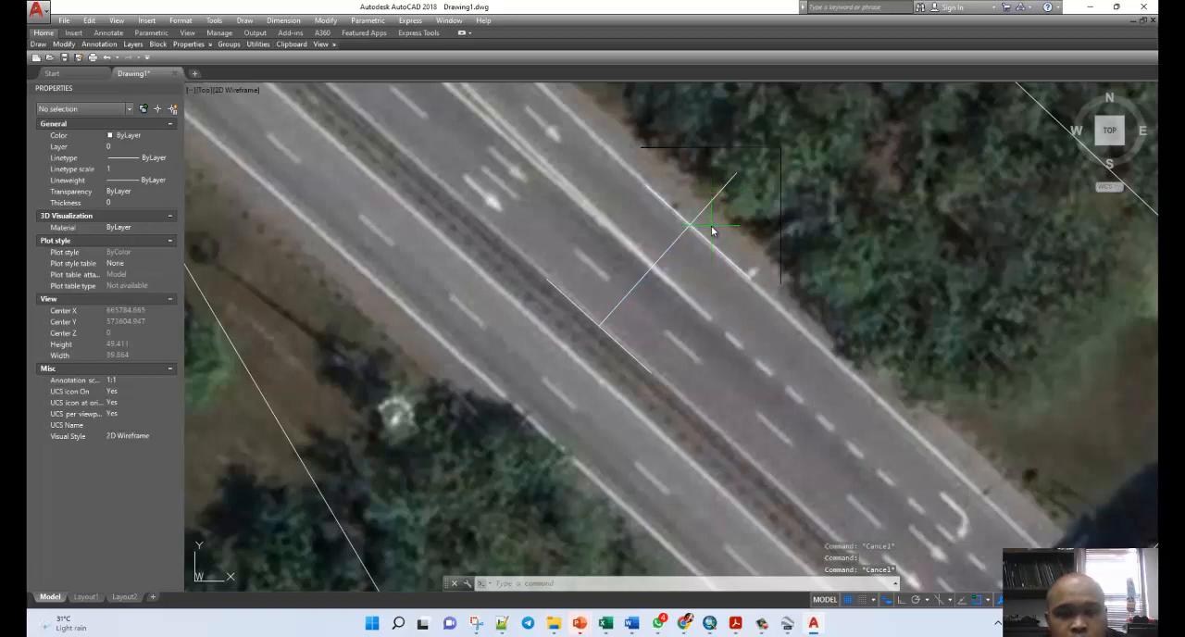
Try to trim the cross line at the outer edge line, using both lines as cutting edges.
text(TRIM)
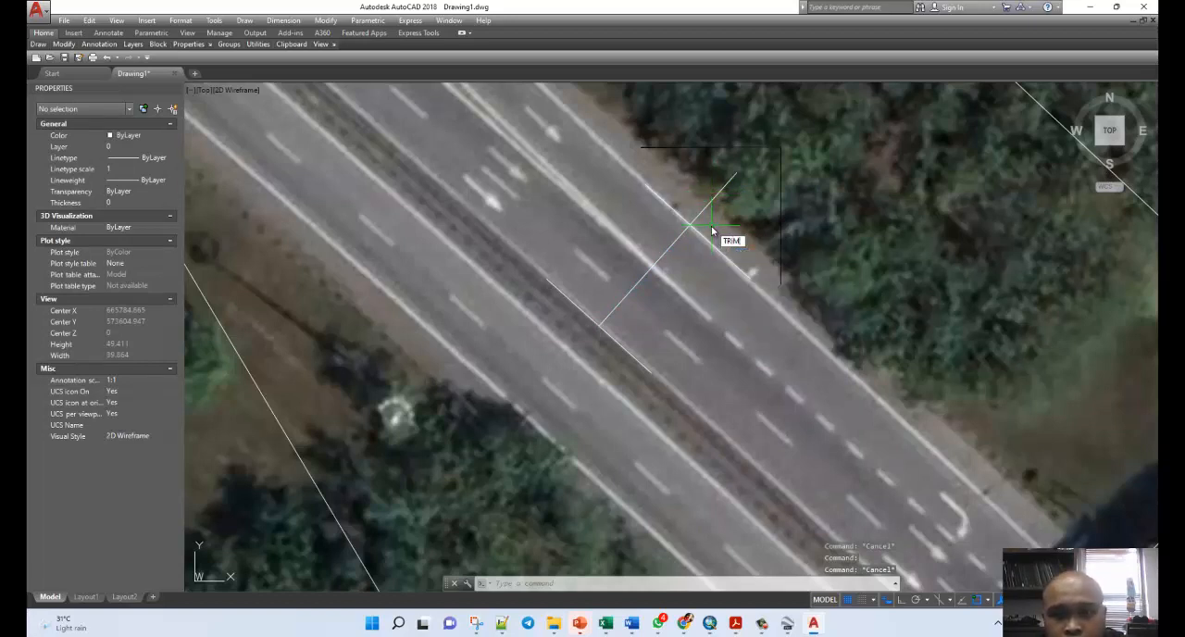
key(Return)
click(703, 215)
click(696, 231)
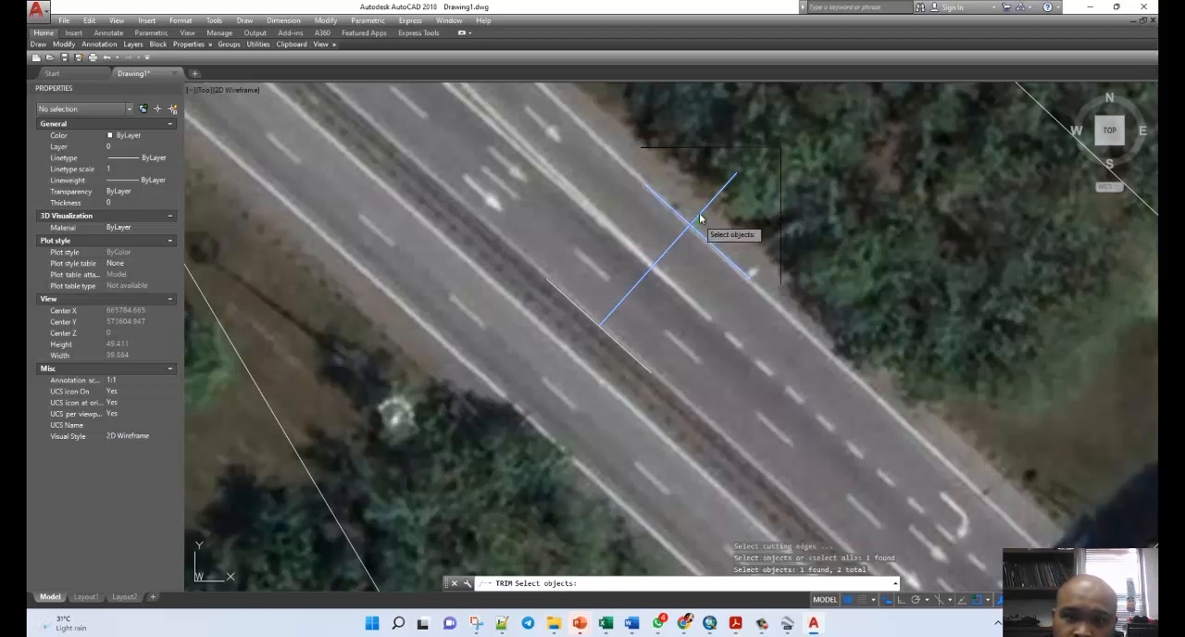
key(Return)
key(Escape)
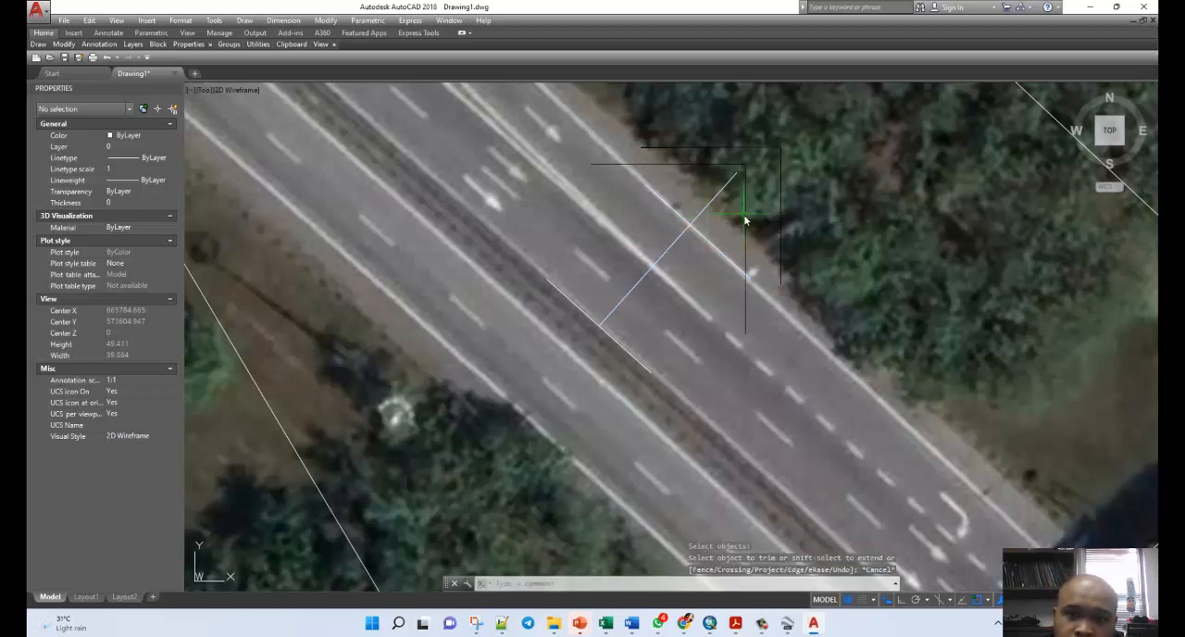
key(Escape)
key(Escape)
Trim the cross line at the outer edge line, using both lines as cutting edges, and check the remaining line's length.
text(tr)
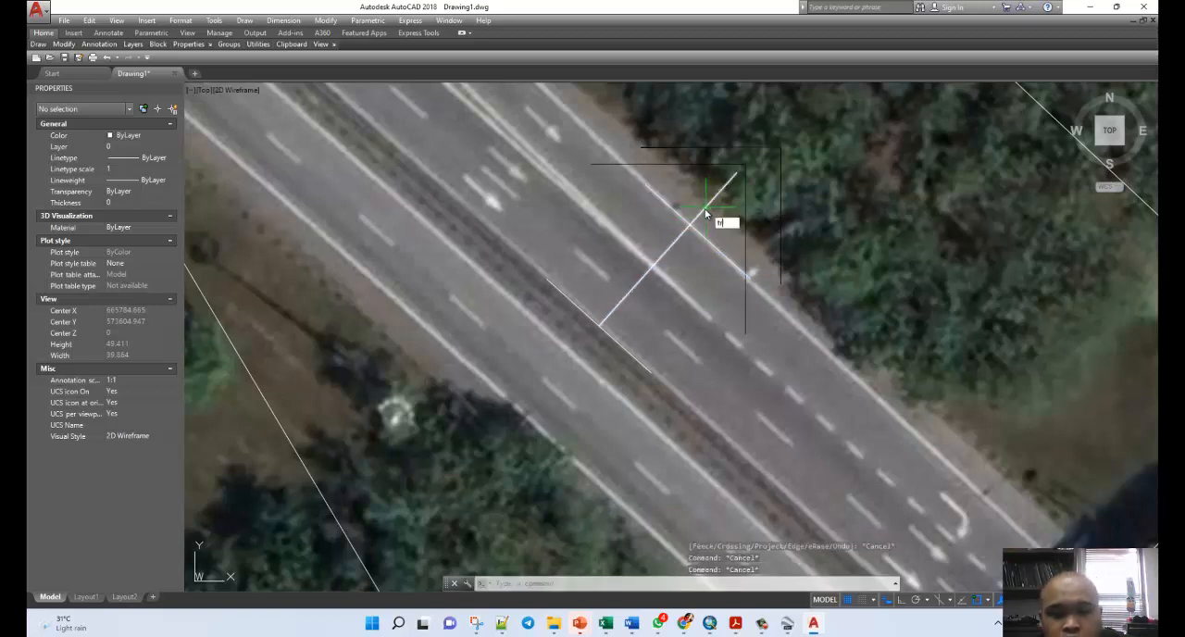
key(Return)
click(703, 218)
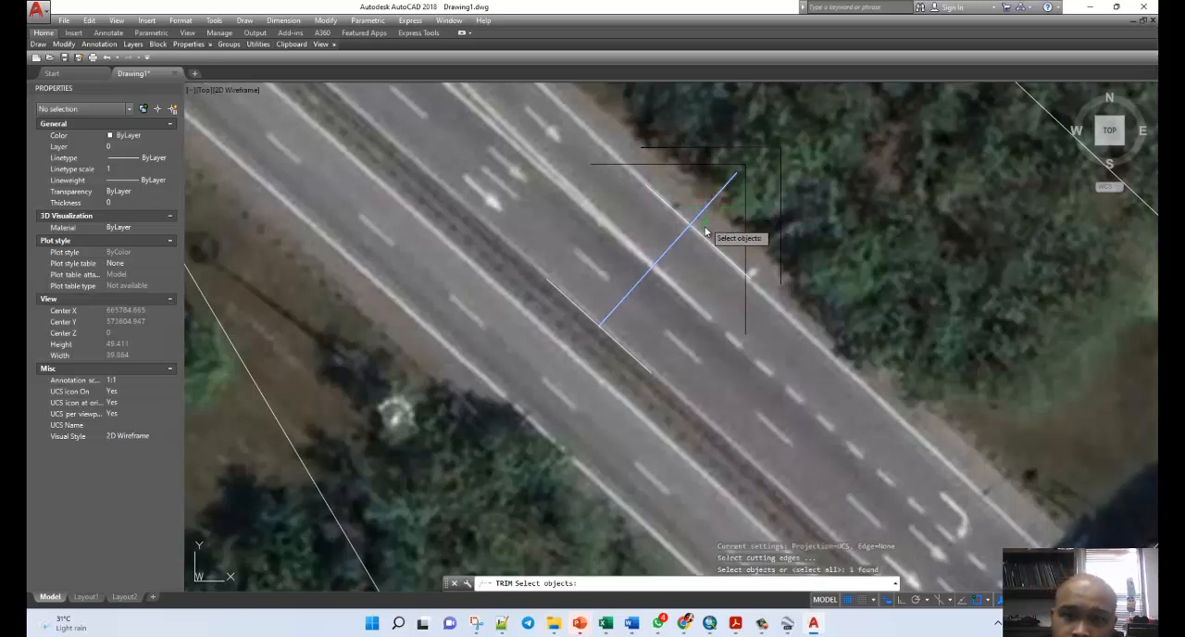
click(700, 218)
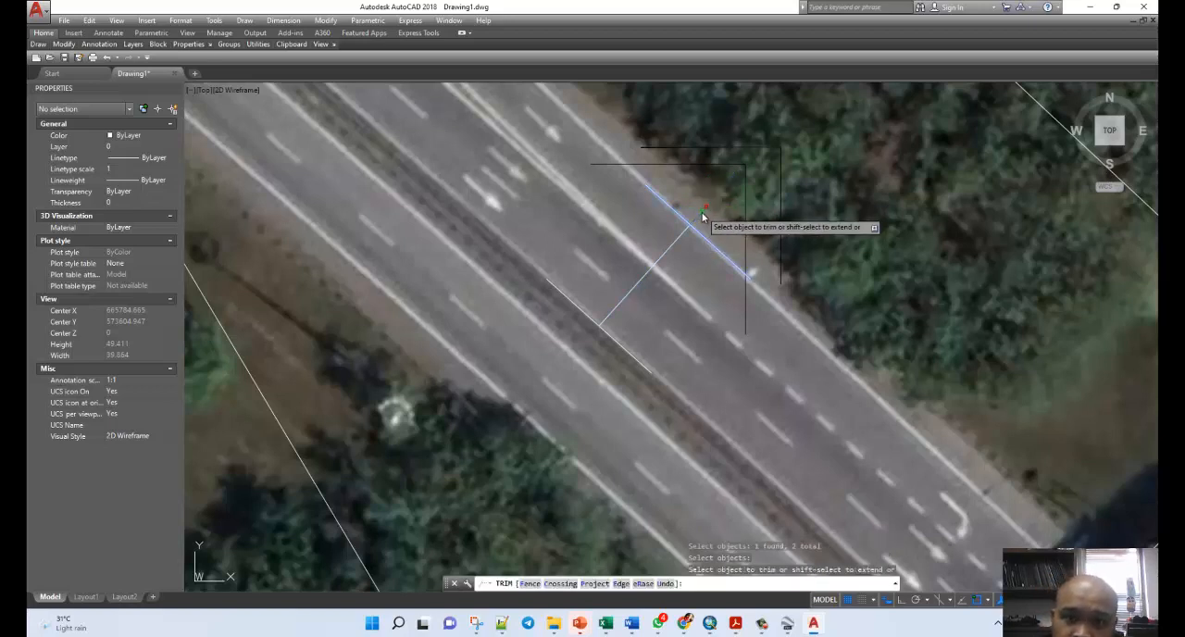
click(702, 216)
key(Escape)
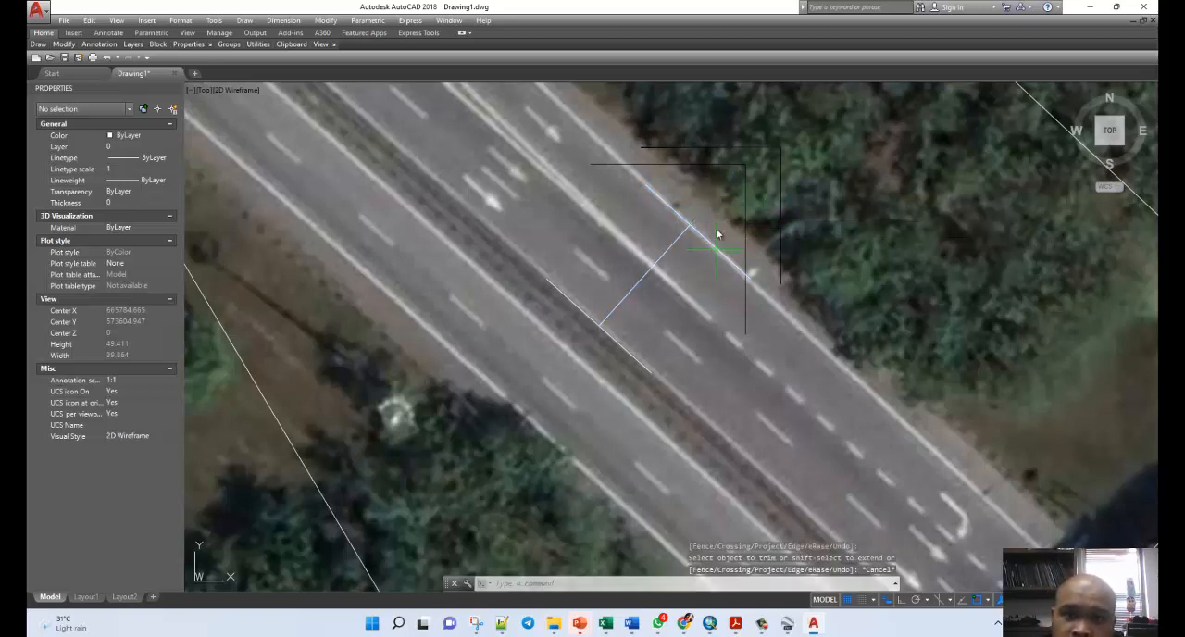
click(665, 247)
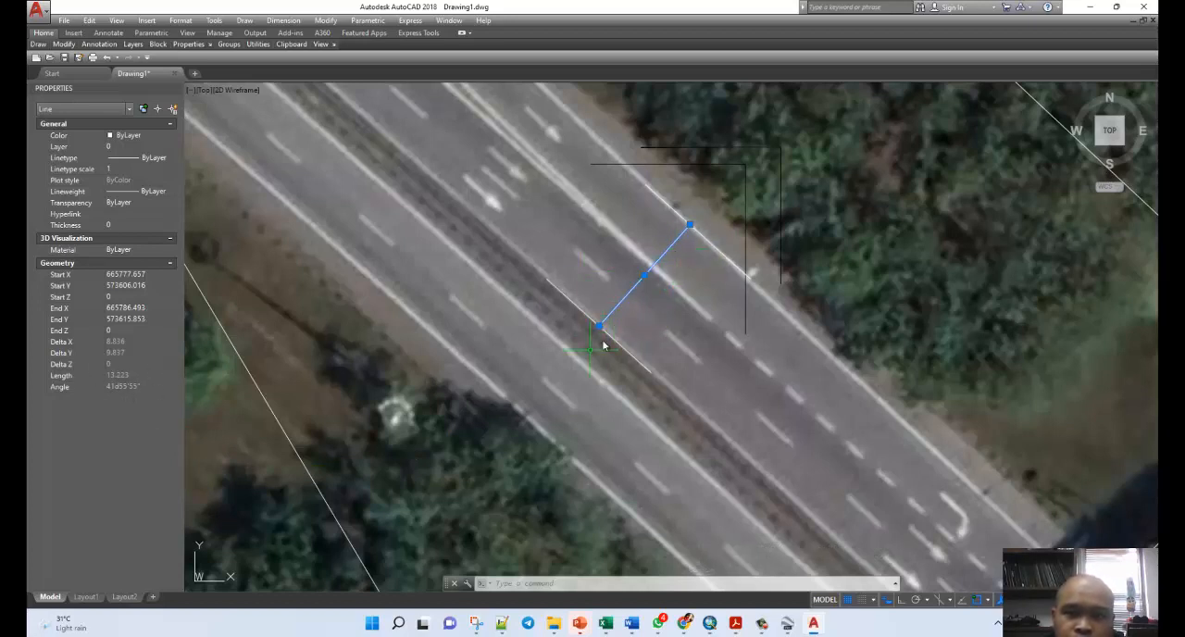
key(Escape)
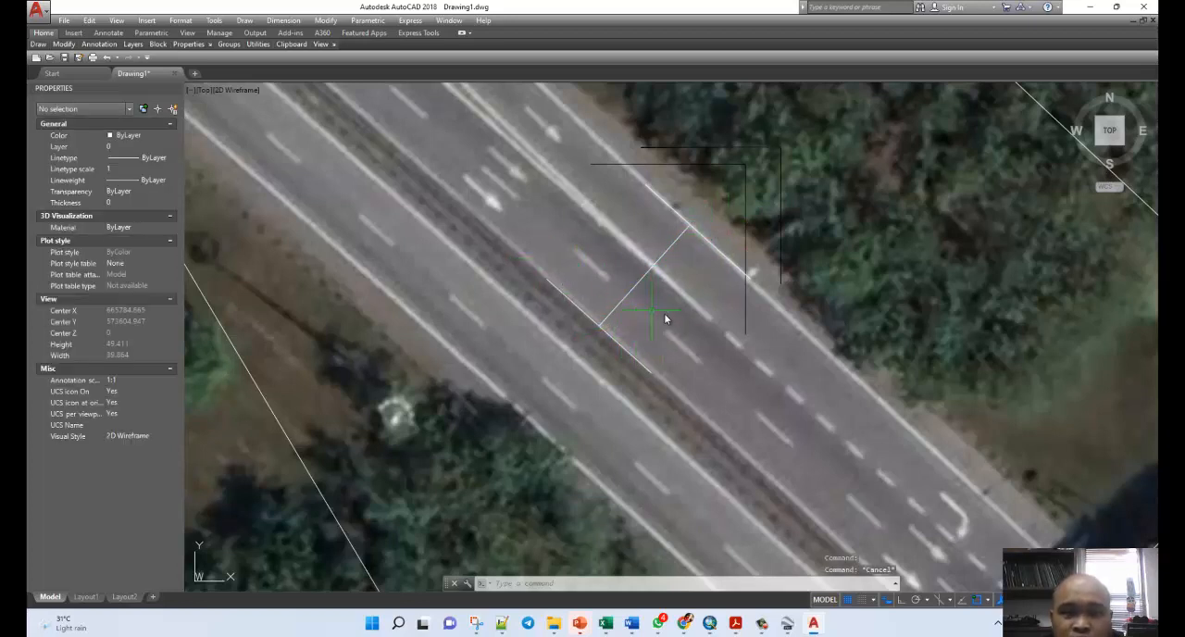
Examine the inner edge at the north end of the loop ramp and check the vertical radius line's properties there.
scroll(571, 329, down, 8)
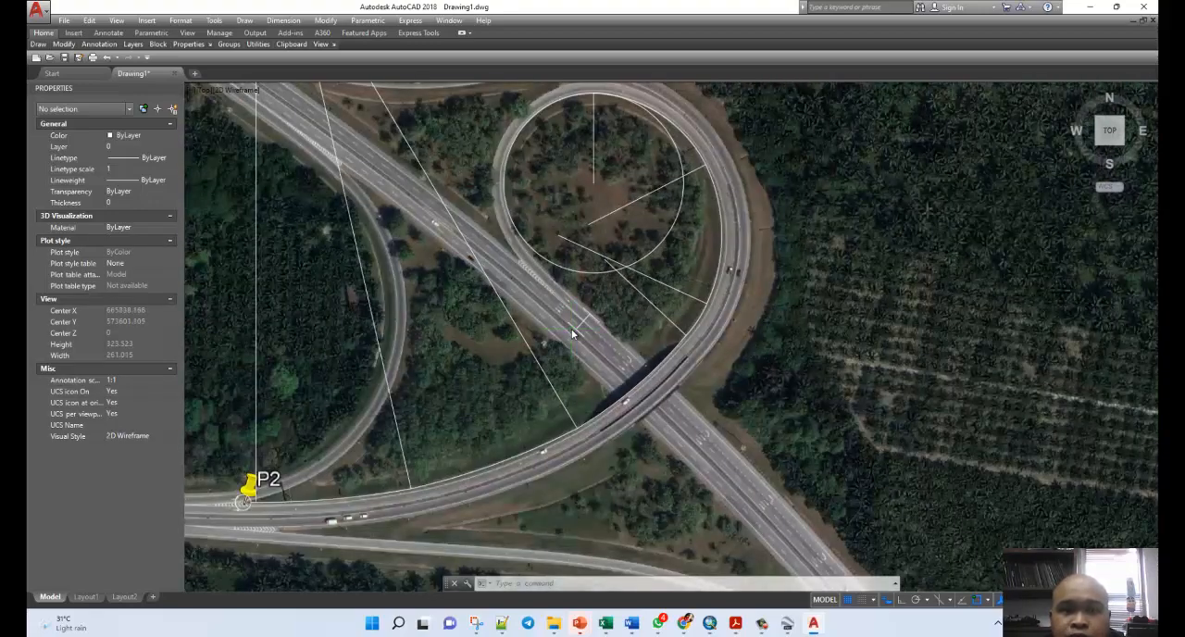
scroll(571, 333, down, 2)
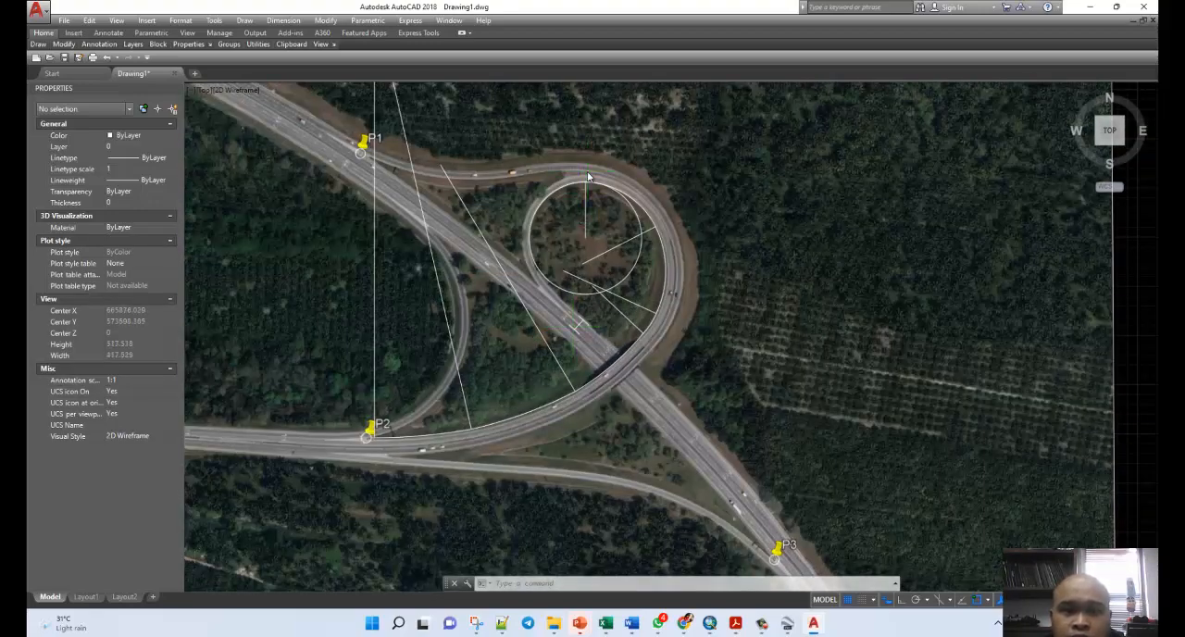
scroll(587, 176, up, 8)
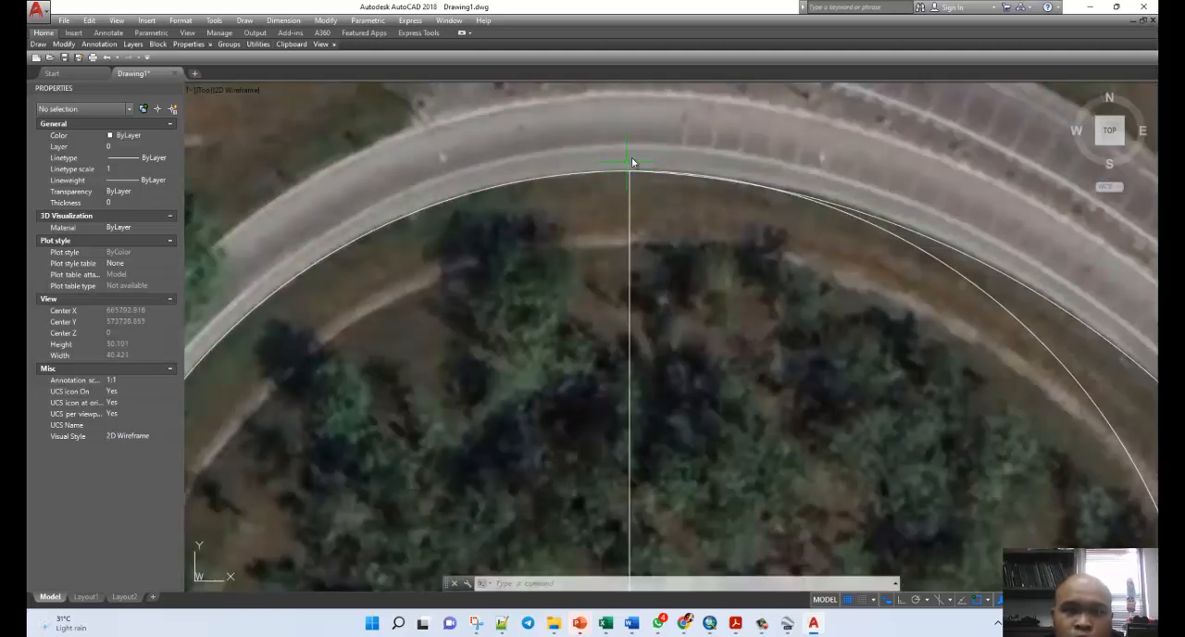
scroll(630, 186, down, 4)
scroll(639, 166, up, 4)
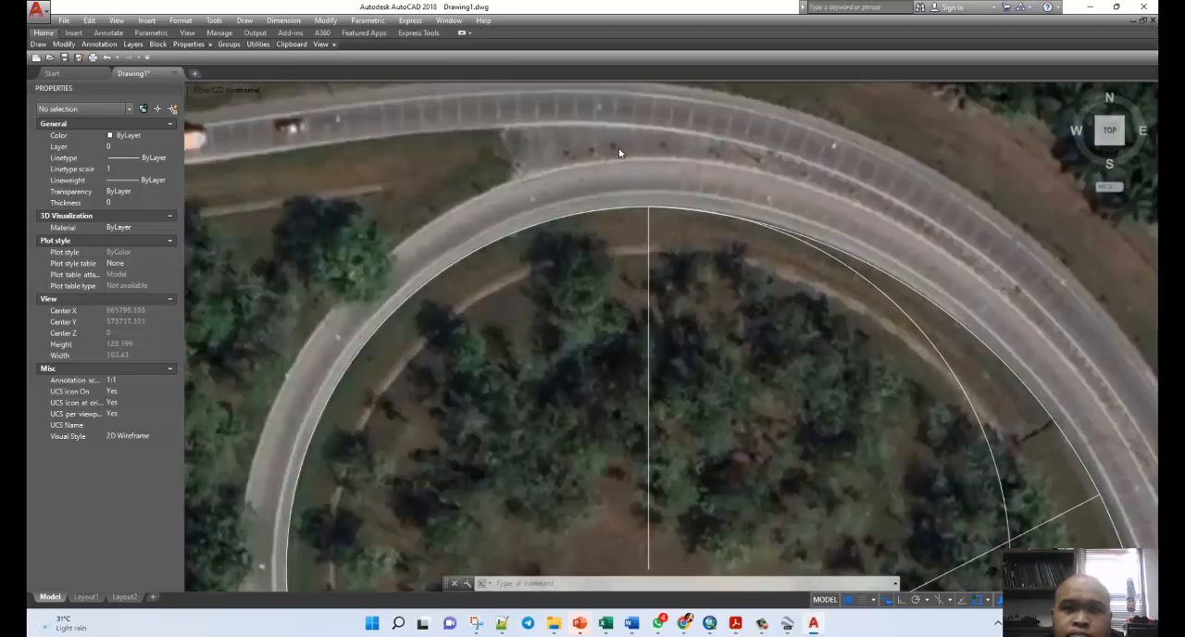
scroll(676, 172, up, 4)
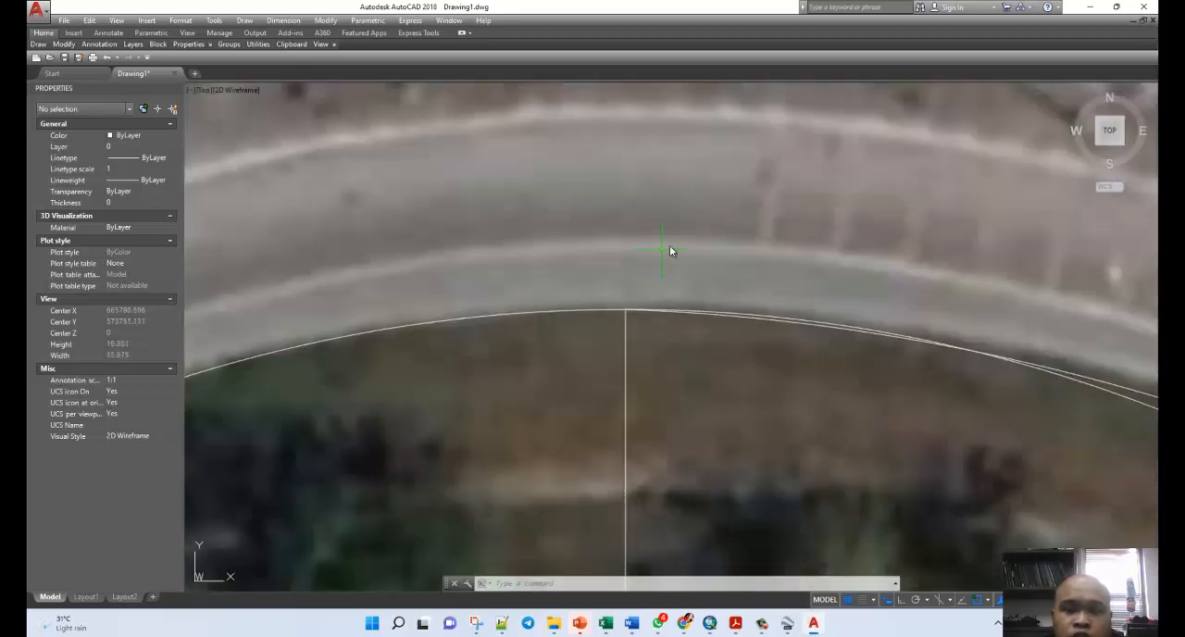
scroll(653, 314, down, 8)
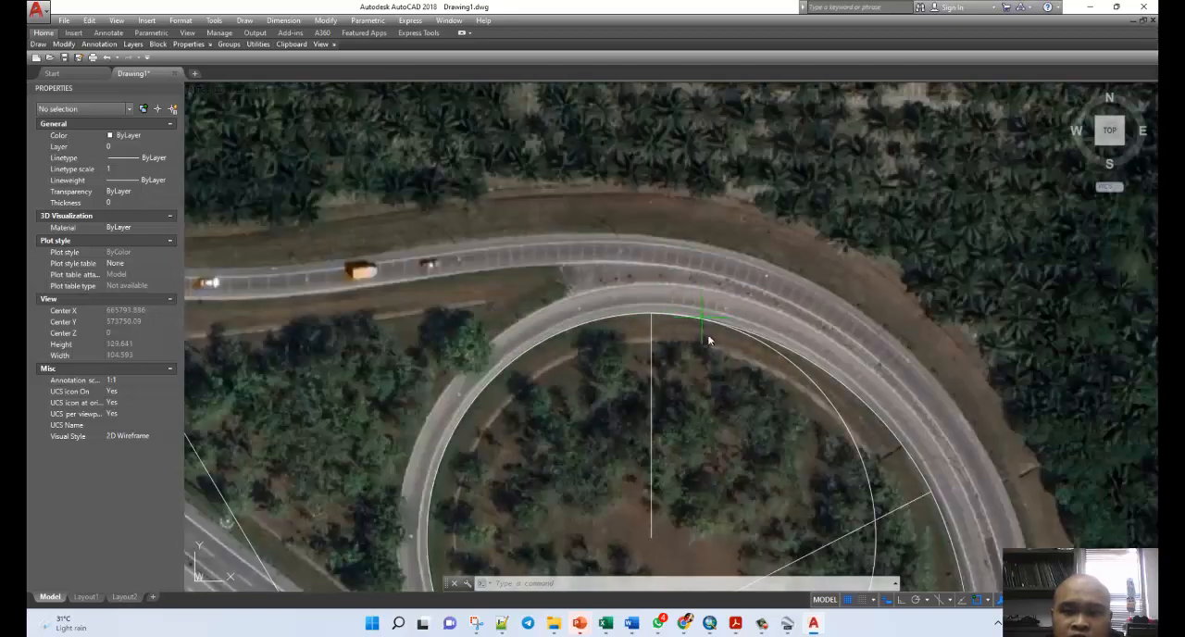
scroll(663, 328, up, 6)
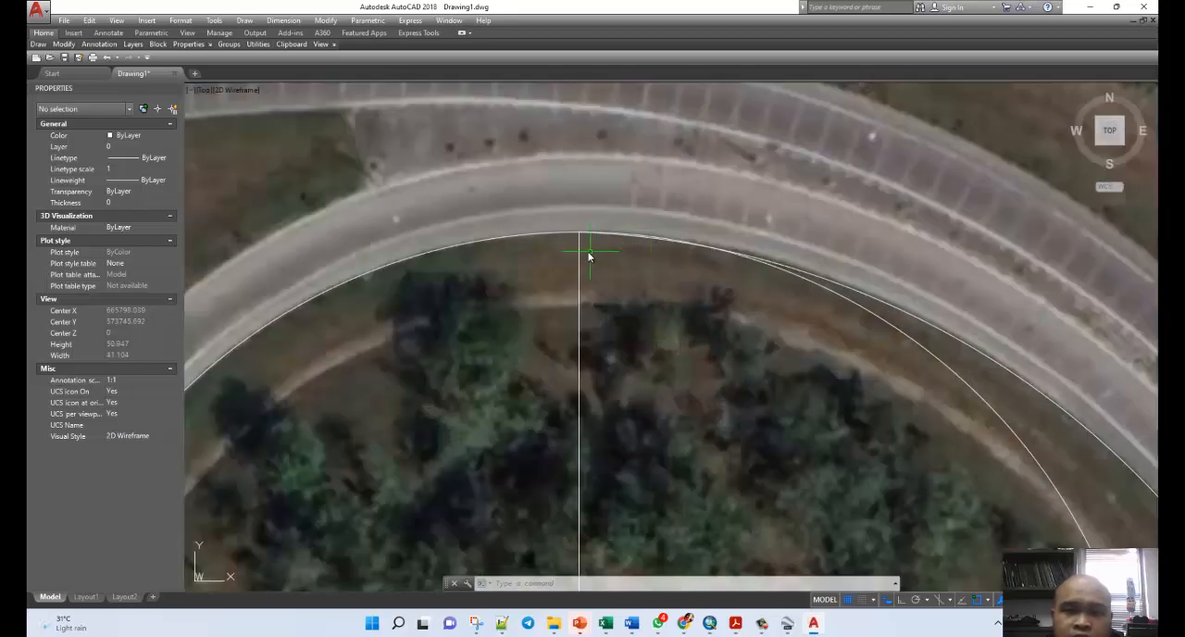
click(578, 242)
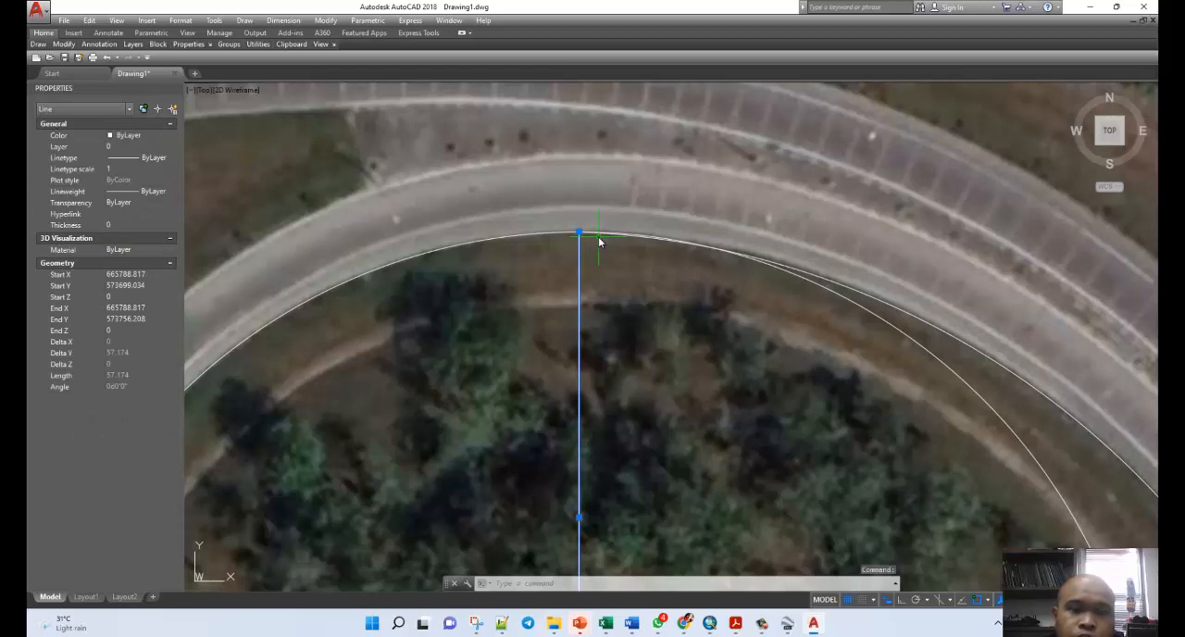
key(Escape)
key(Escape)
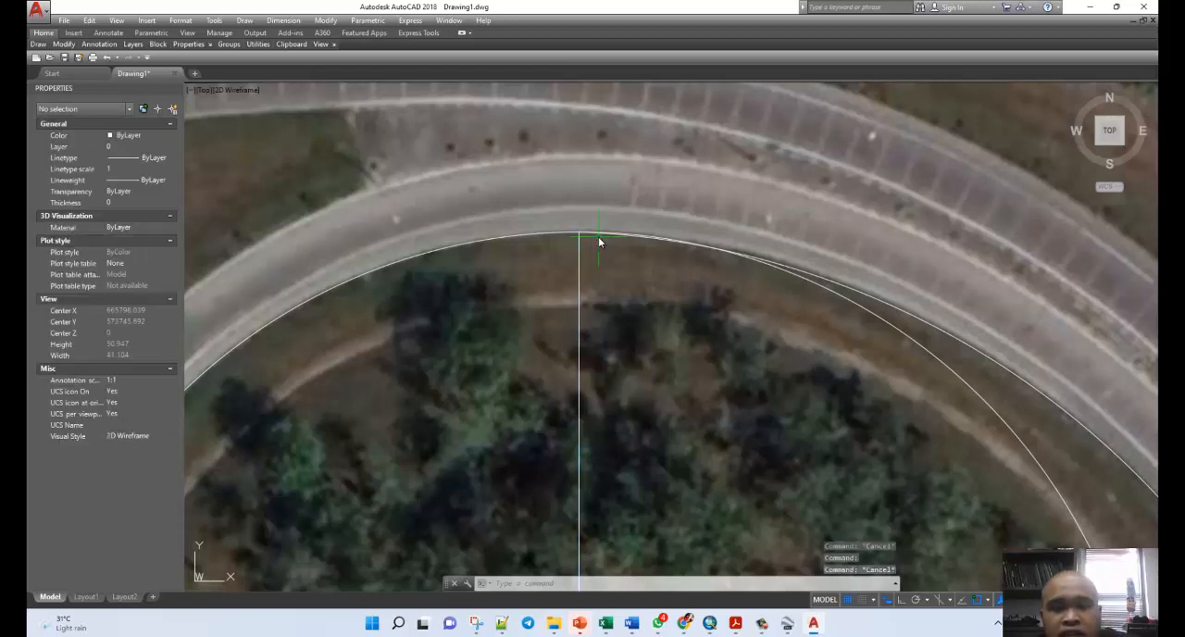
text(l)
key(Return)
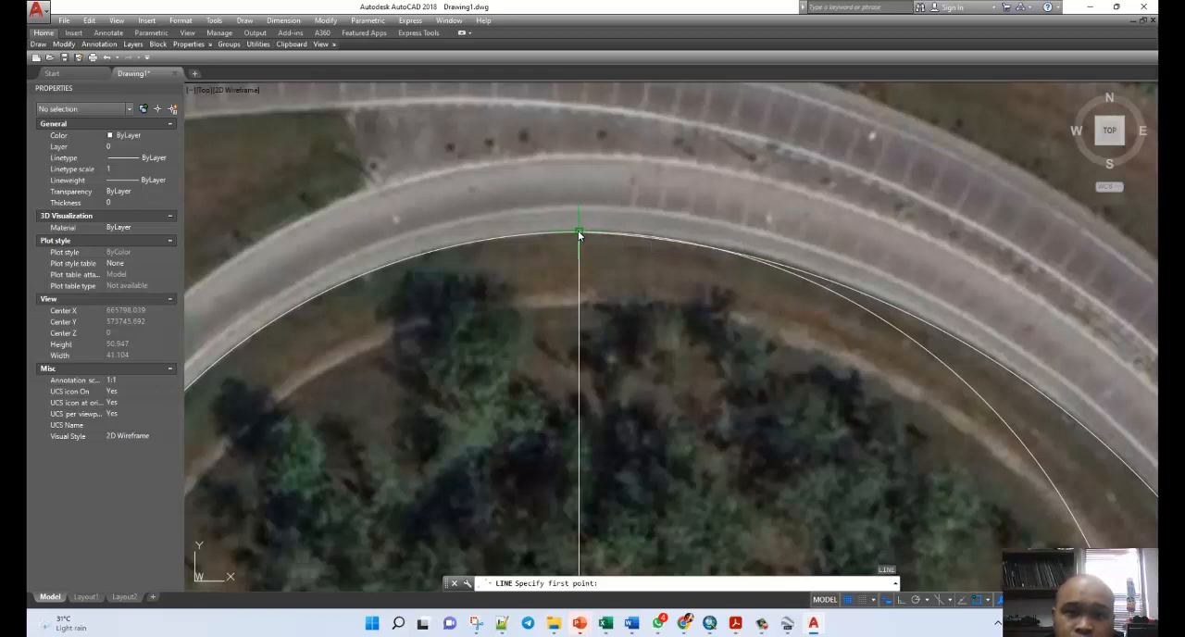
click(579, 234)
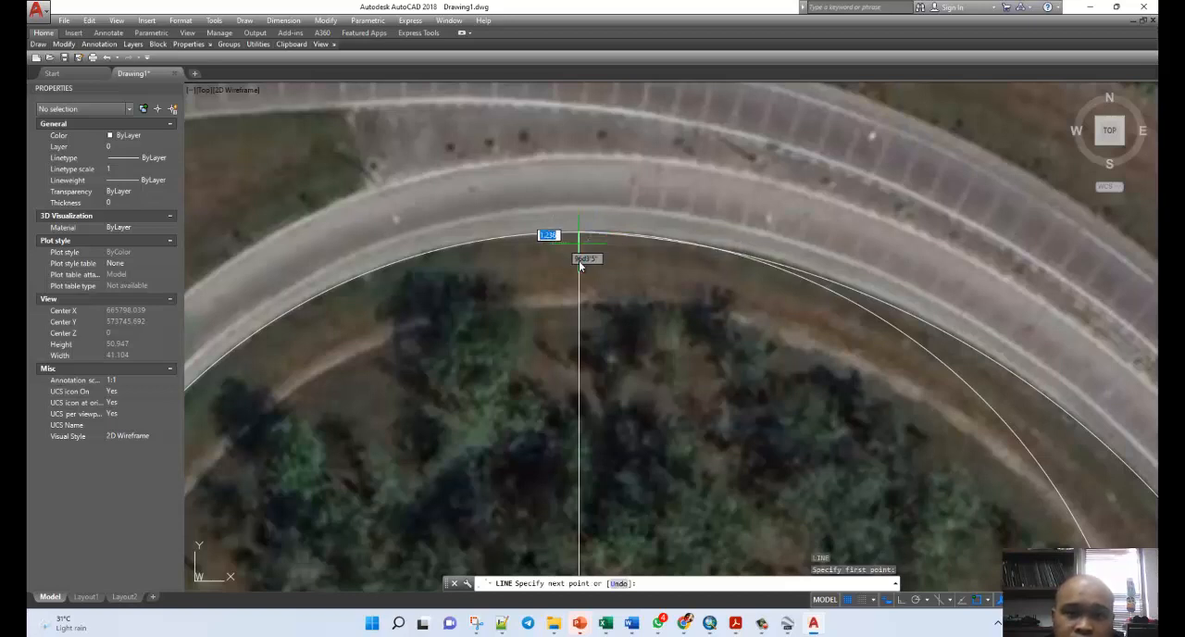
key(Escape)
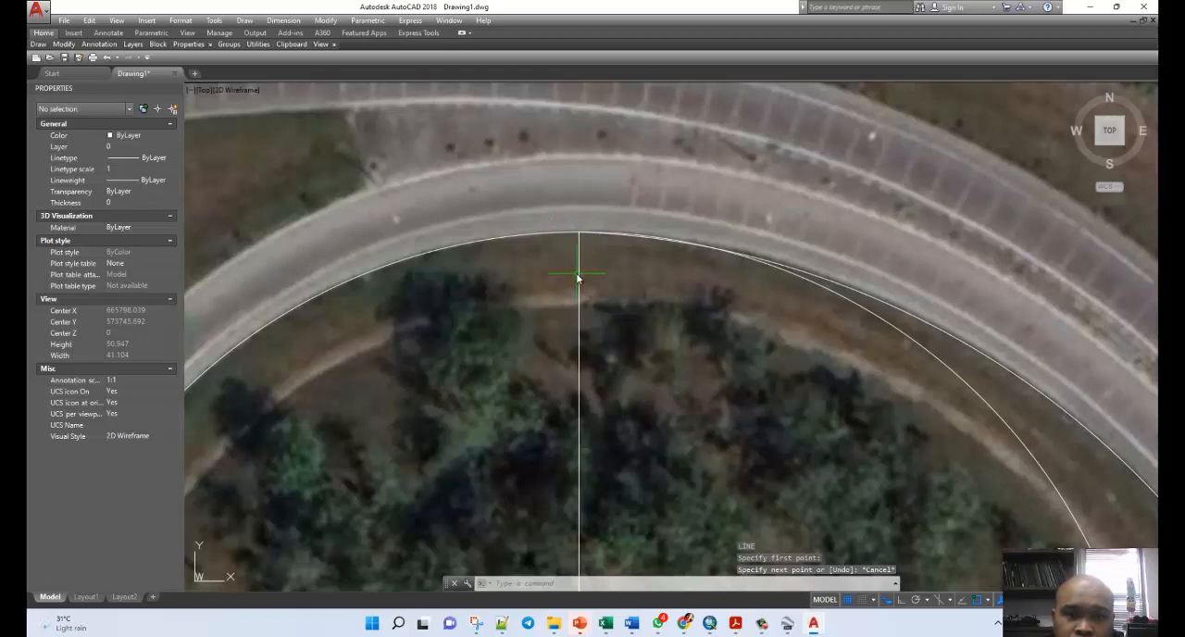
Check the vertical radius line's angle and draw a 50-unit line at 90d from its upper end on the loop's inner edge.
click(578, 277)
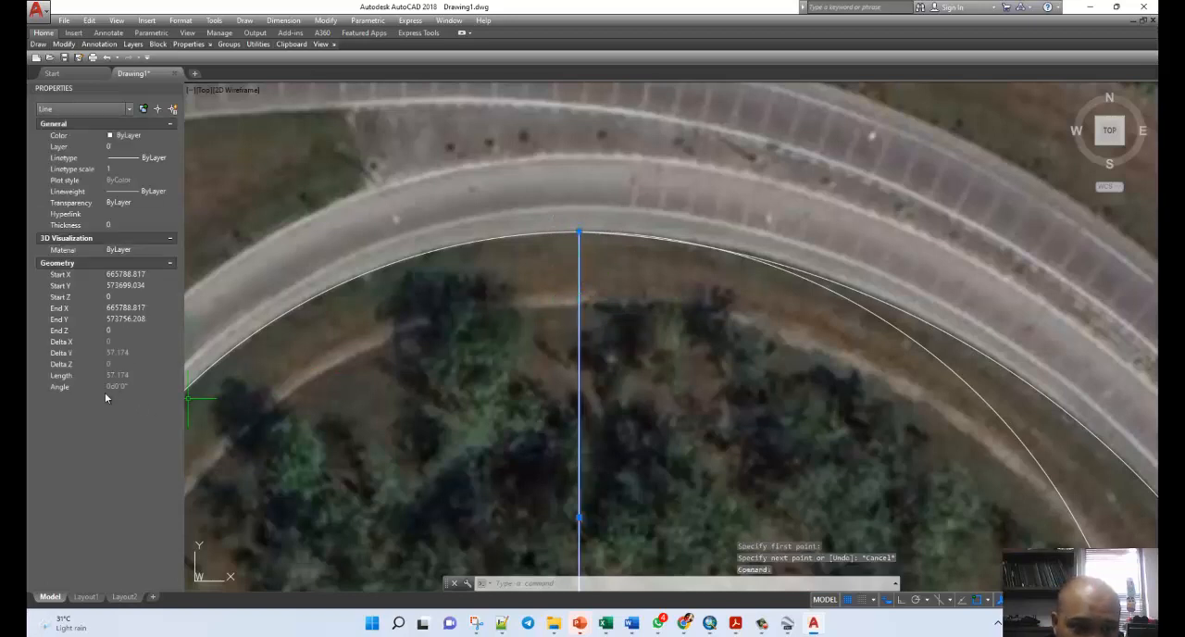
key(Escape)
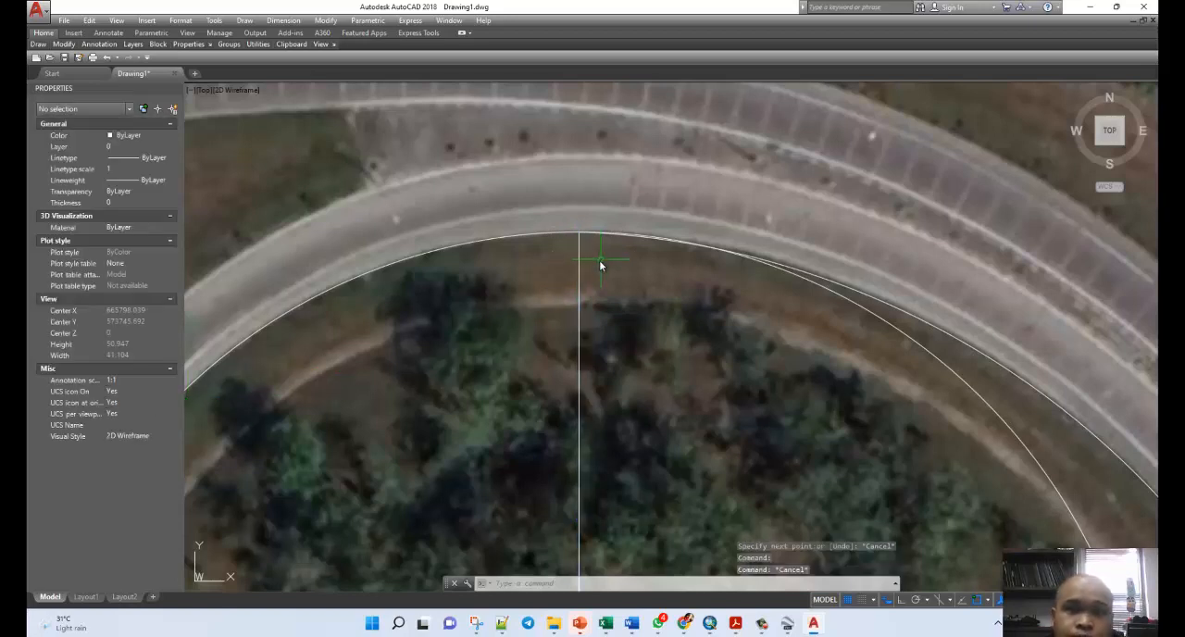
key(Return)
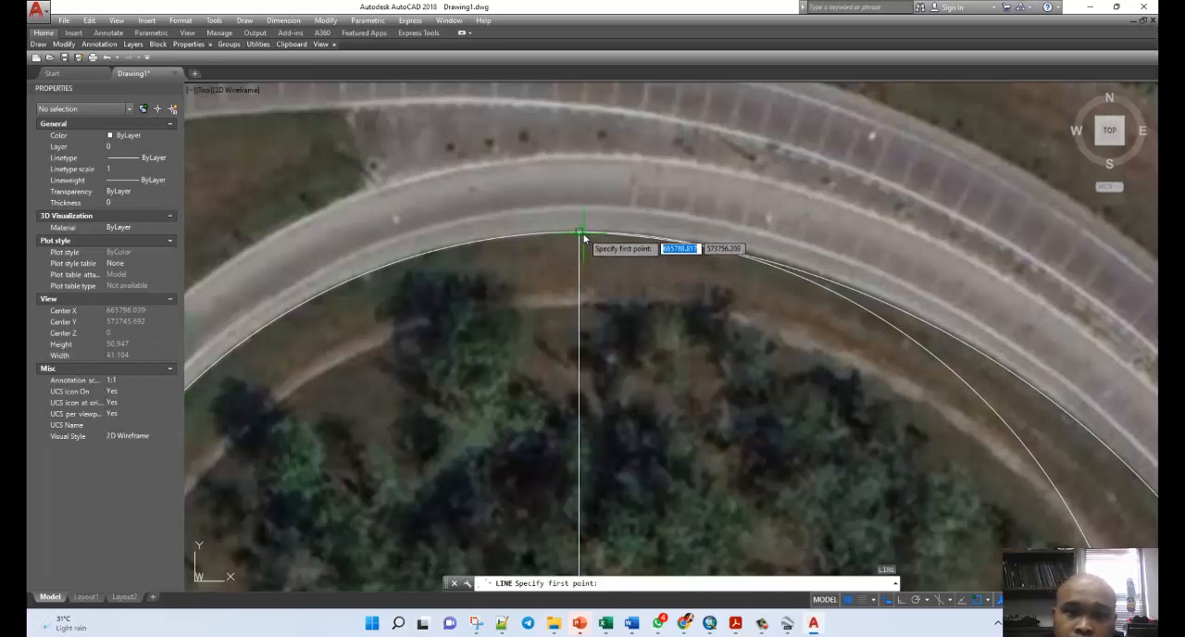
click(577, 237)
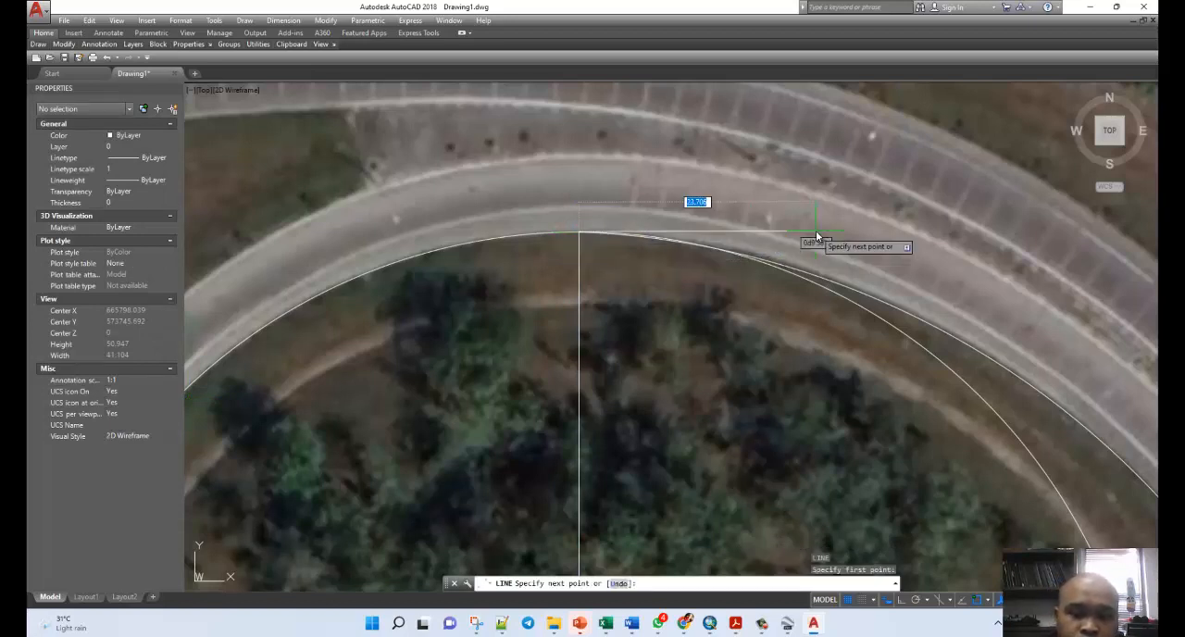
text(90)
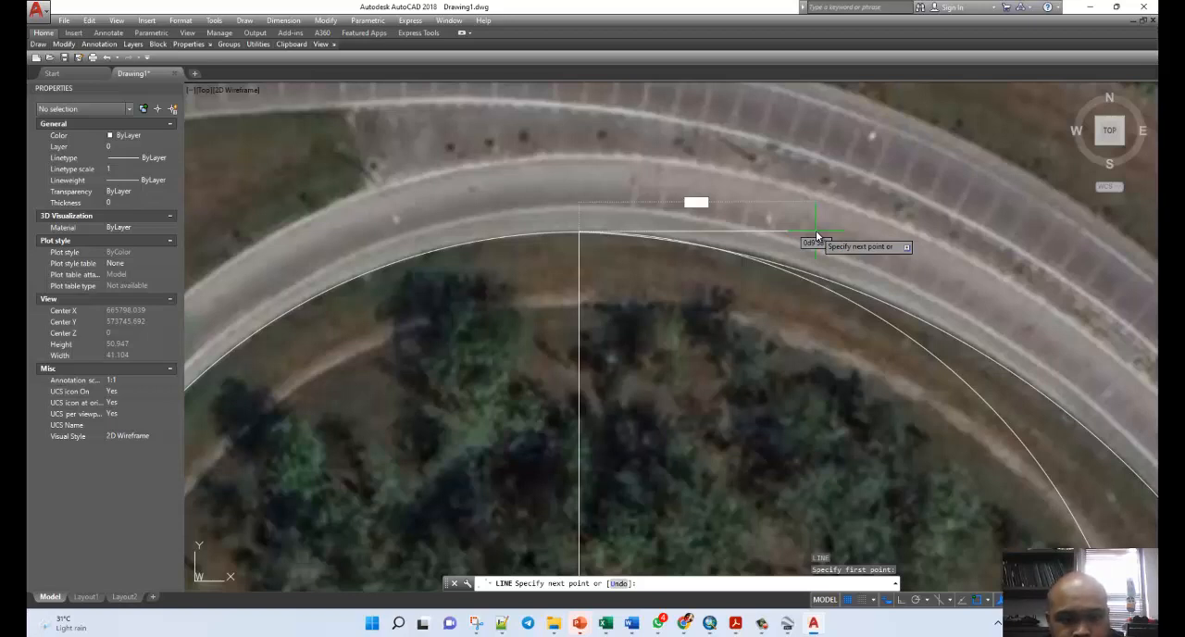
text(@50)
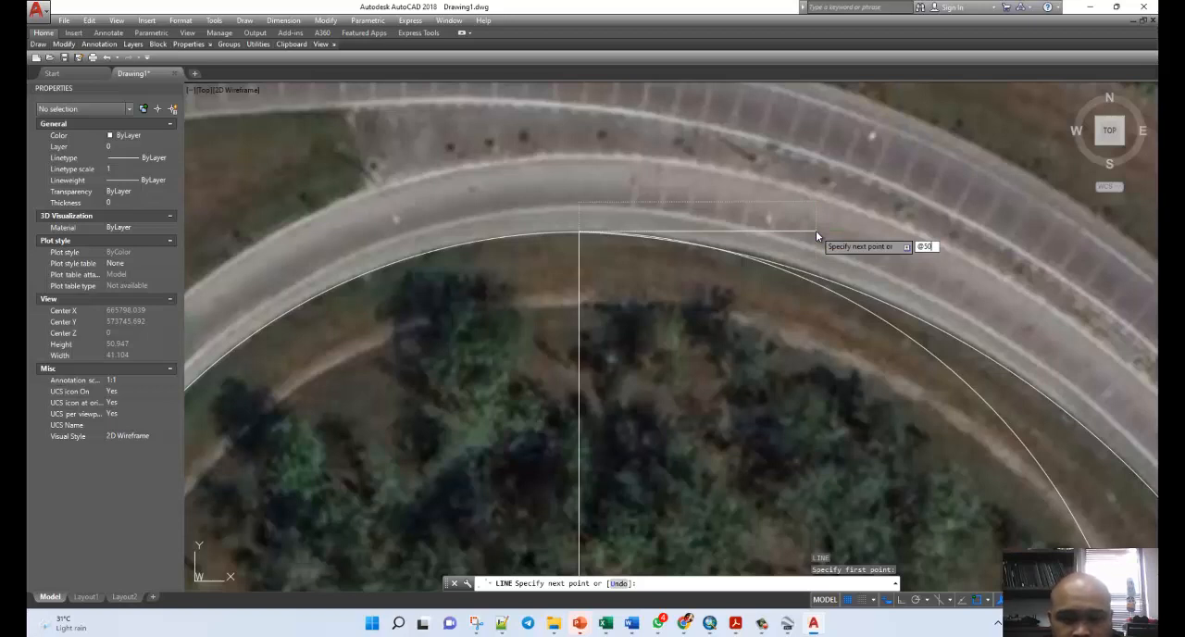
key(Tab)
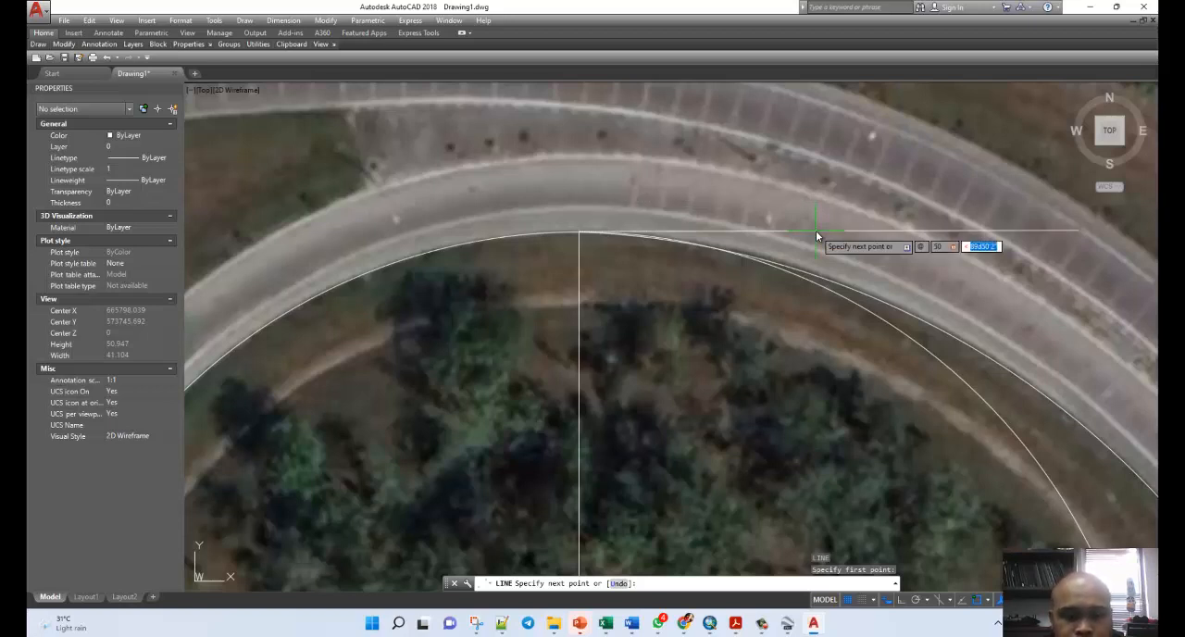
text(90d)
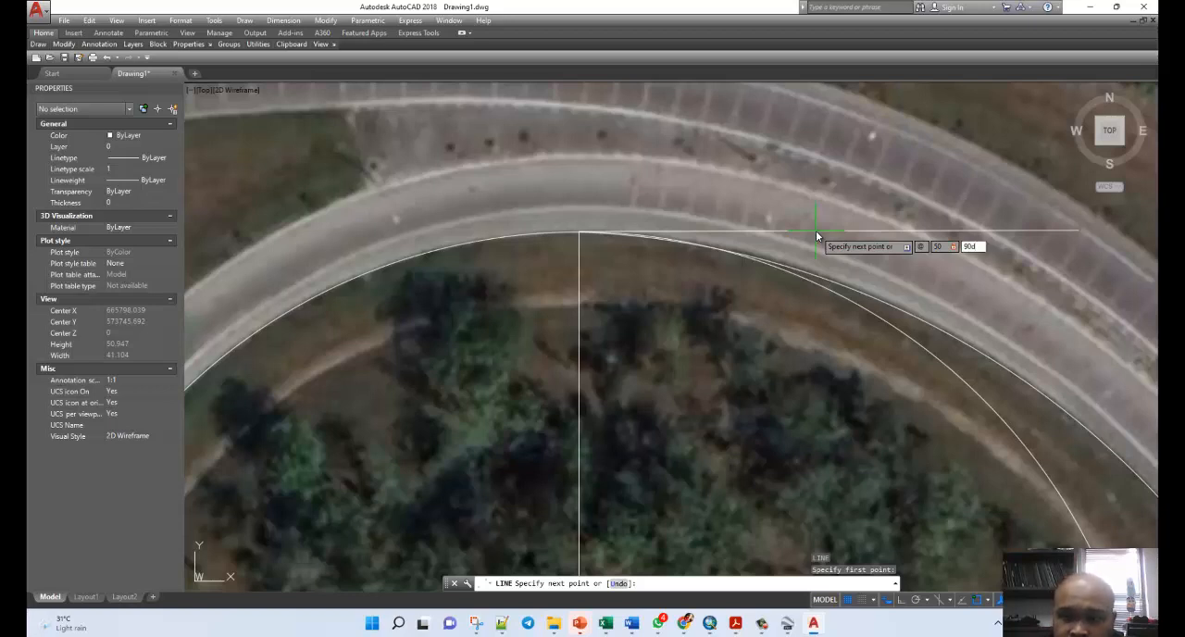
key(Return)
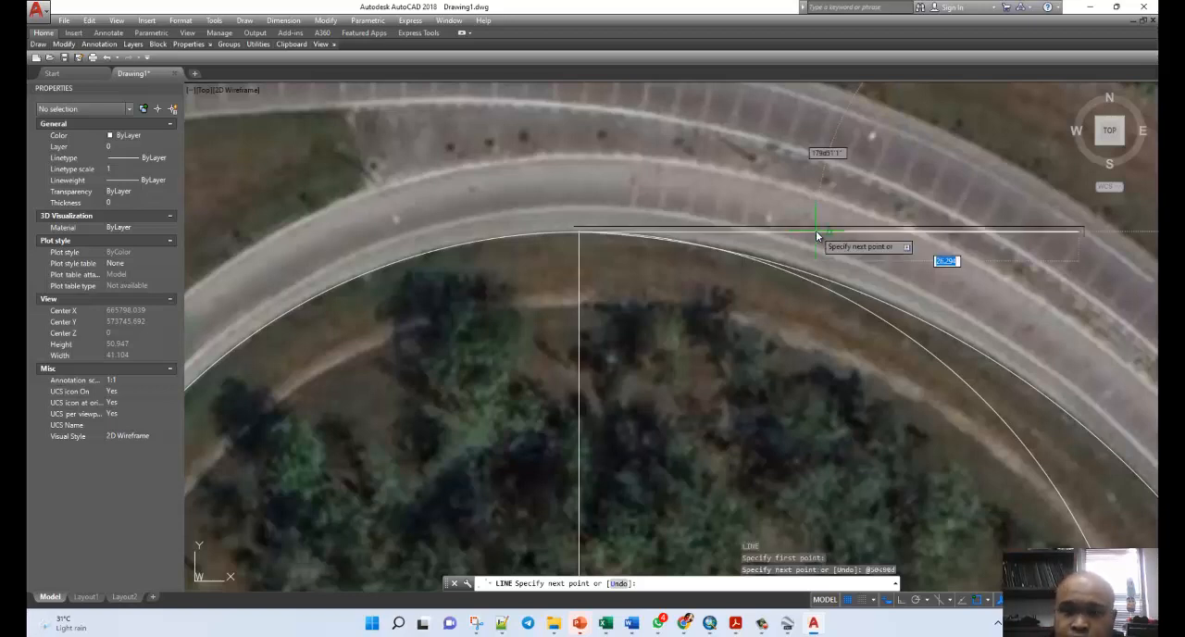
key(Escape)
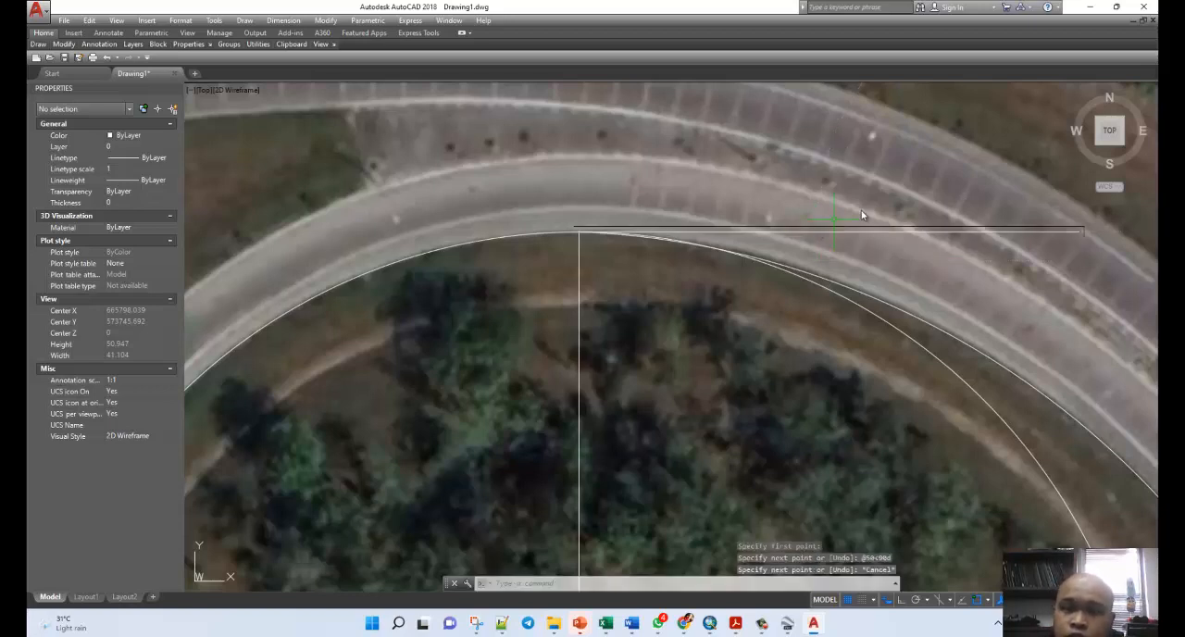
Check the new horizontal line's length and angle and inspect how it meets the loop curve.
click(628, 235)
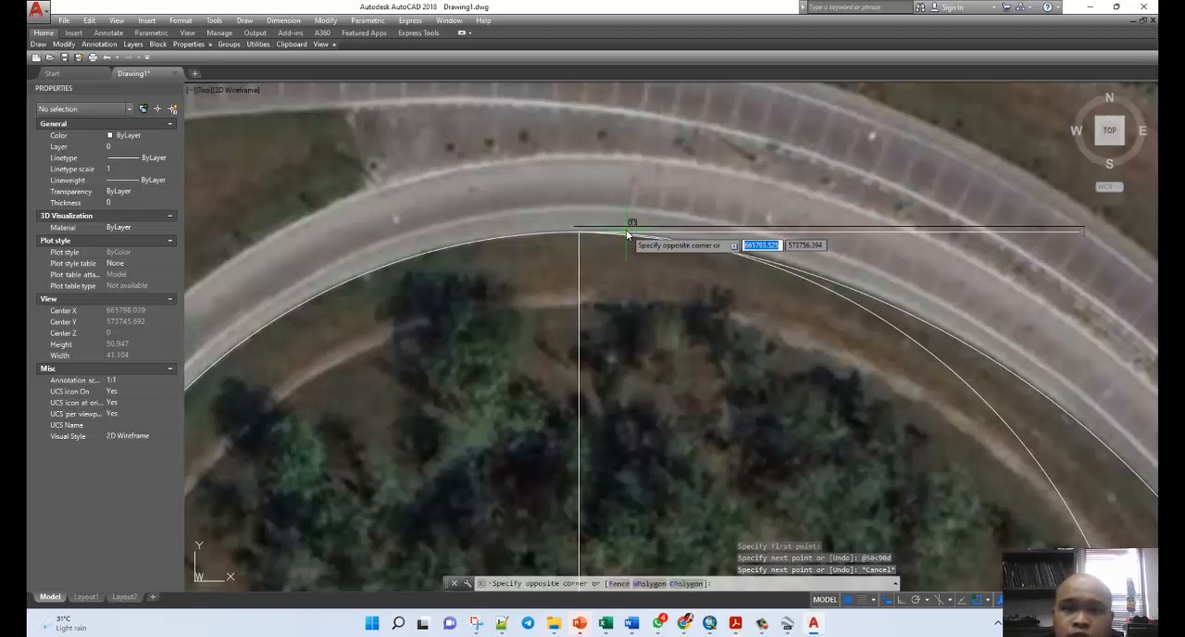
key(Escape)
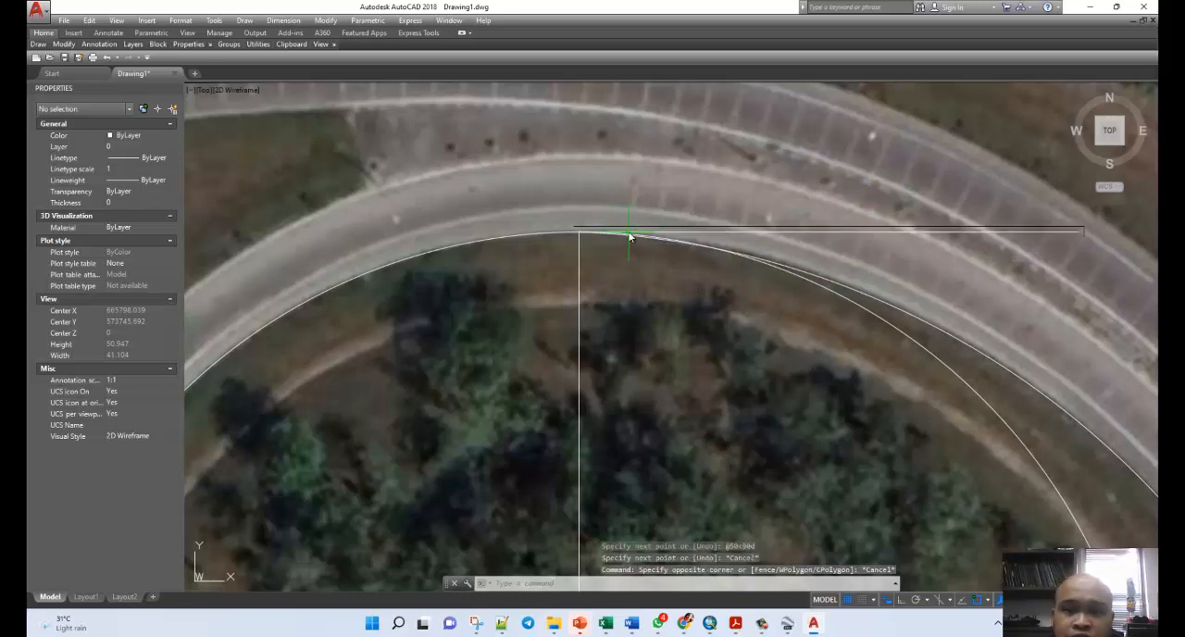
click(629, 231)
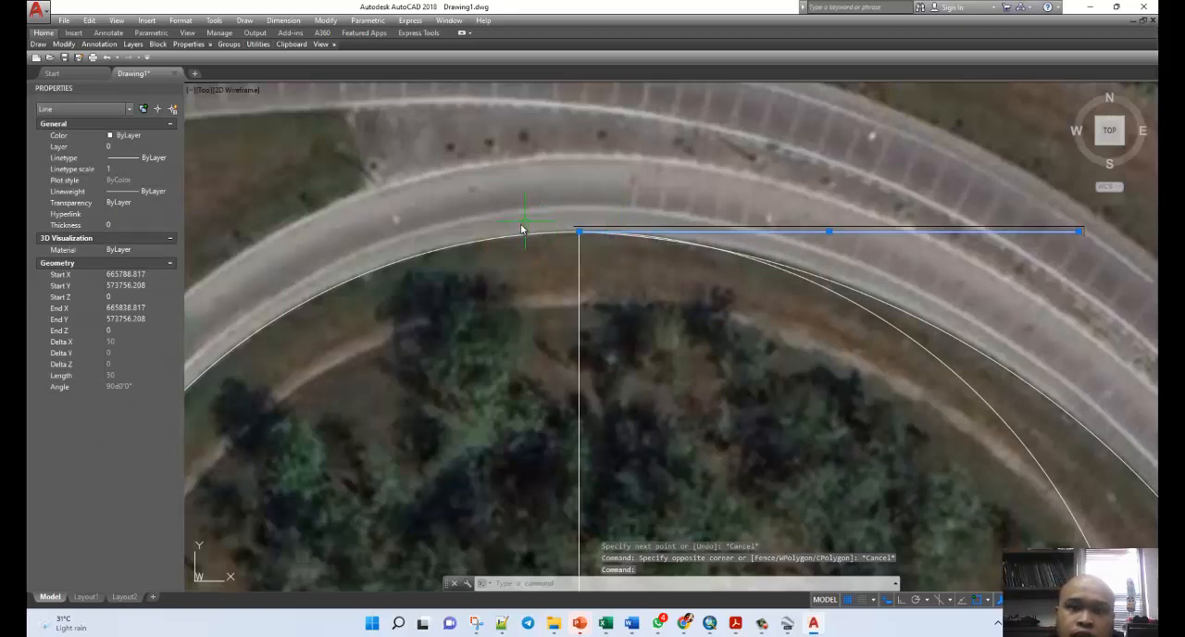
scroll(519, 241, down, 3)
scroll(563, 220, up, 3)
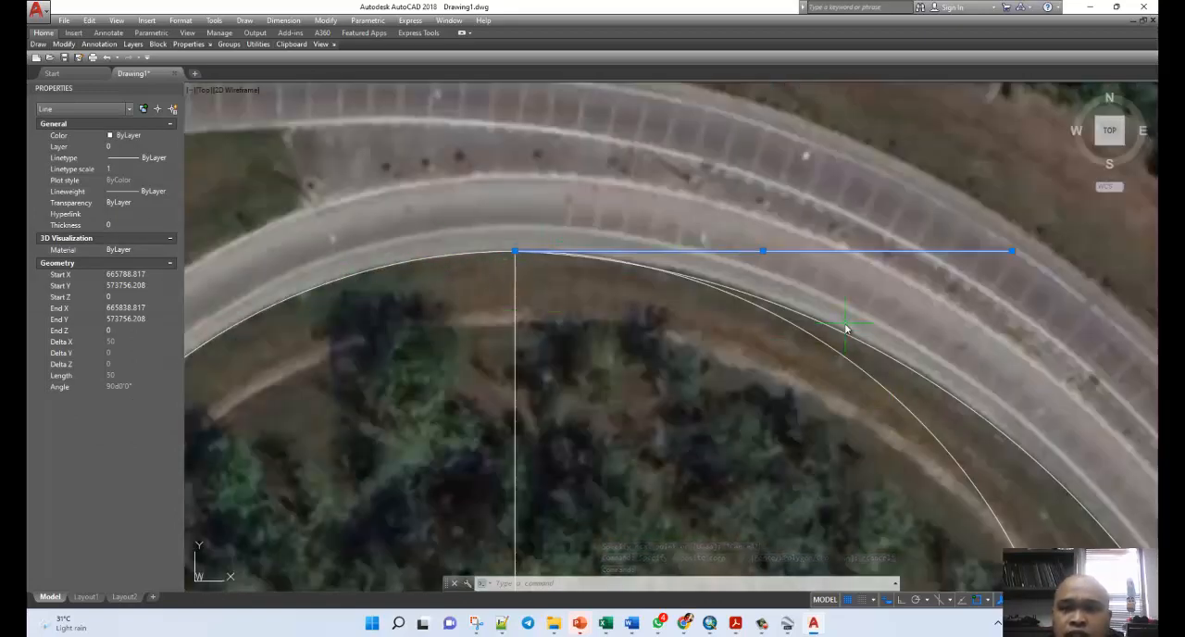
key(Escape)
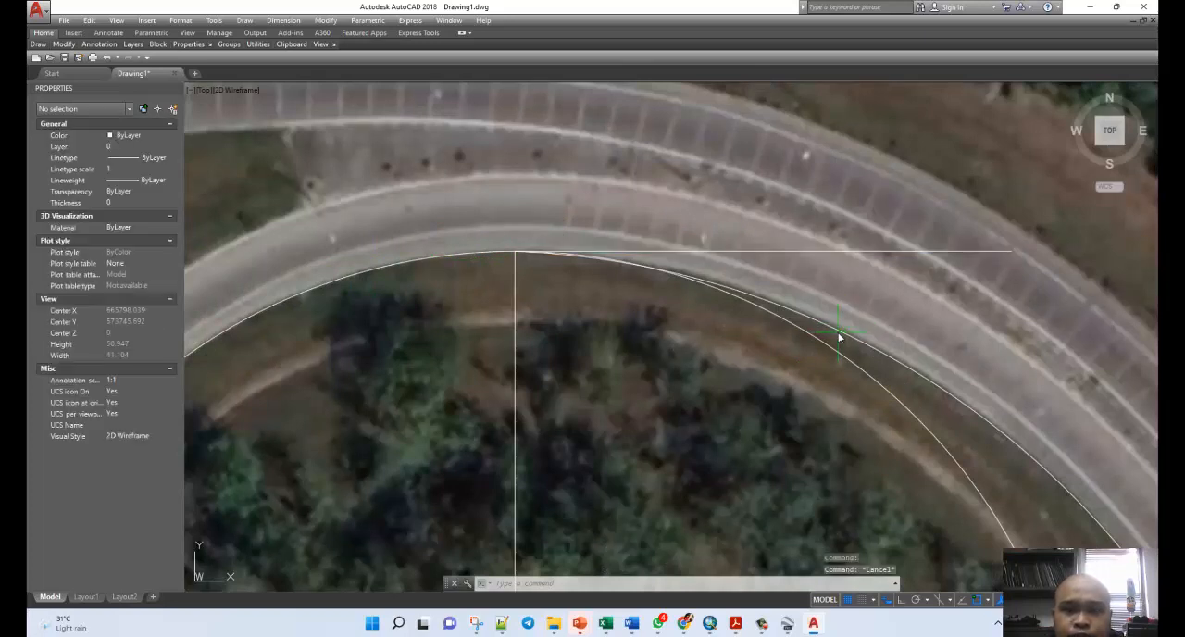
click(555, 251)
key(Escape)
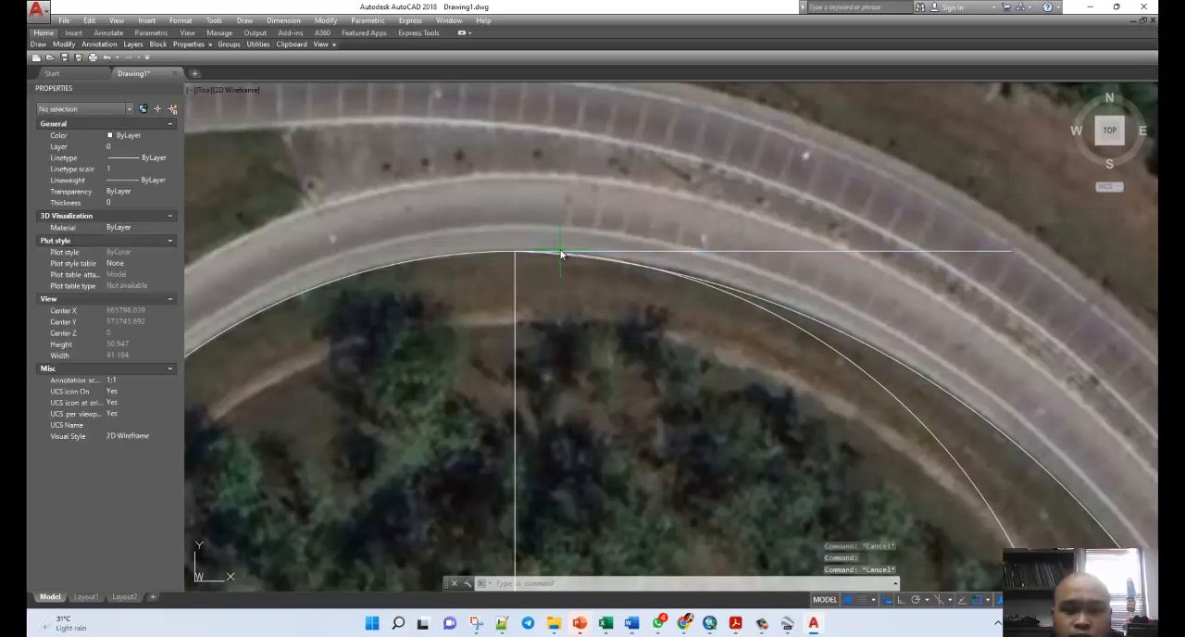
text(PARALLEL)
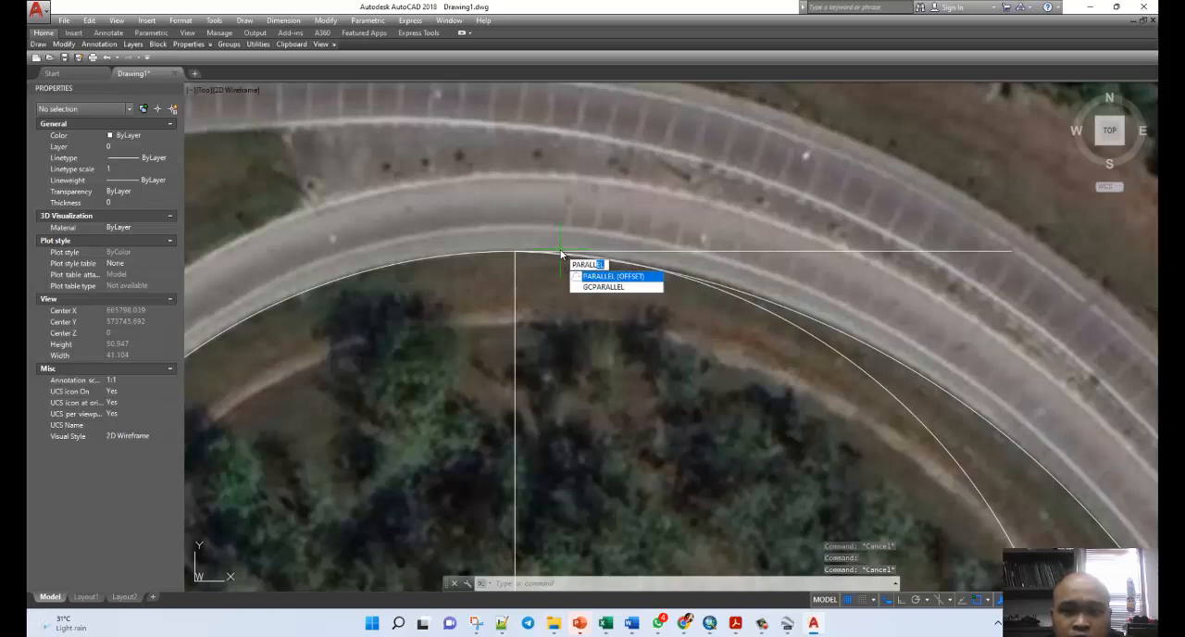
key(Return)
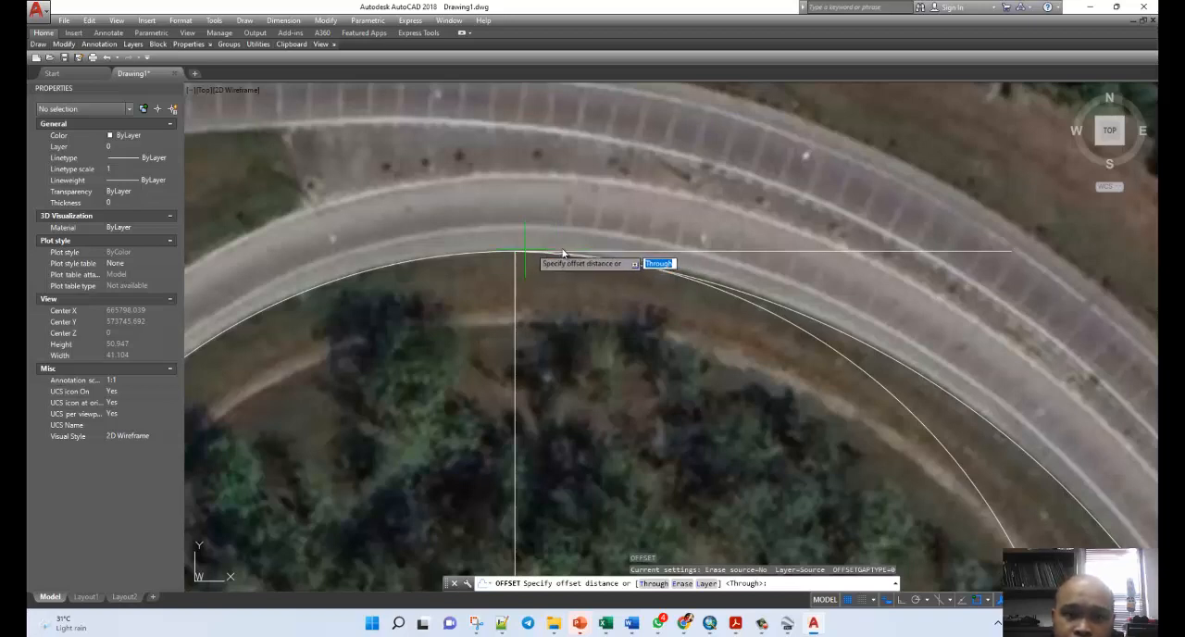
click(515, 252)
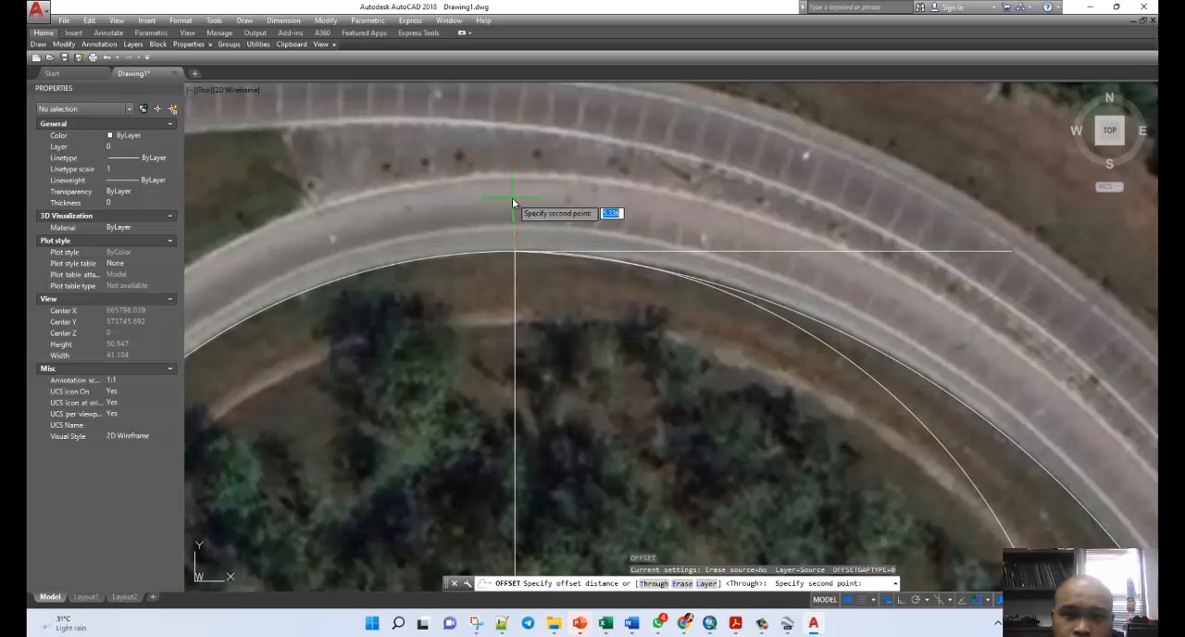
key(Escape)
click(594, 252)
key(Escape)
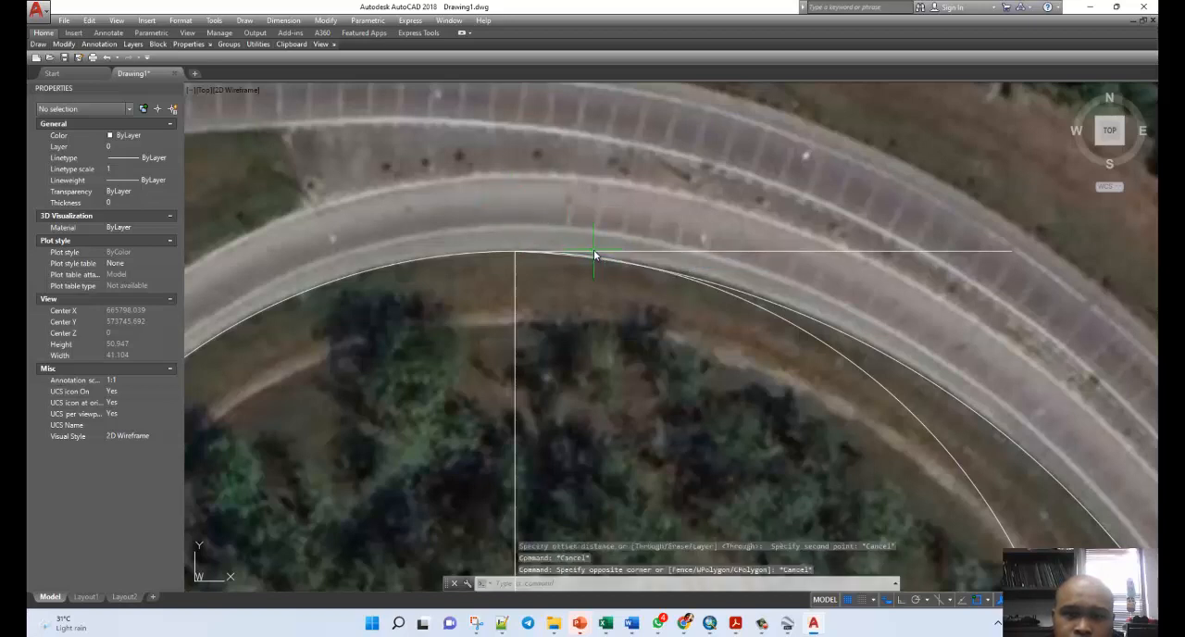
Copy the 50-unit horizontal line from the loop's inner edge up to the ramp's outer edge line.
click(594, 251)
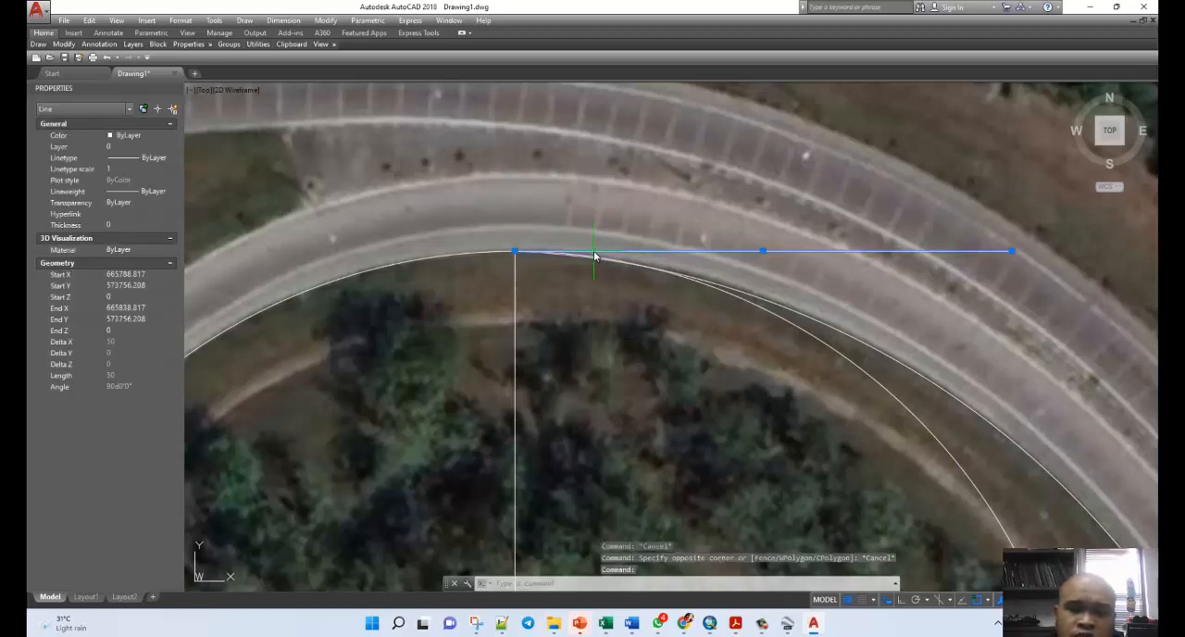
text(copy)
key(Return)
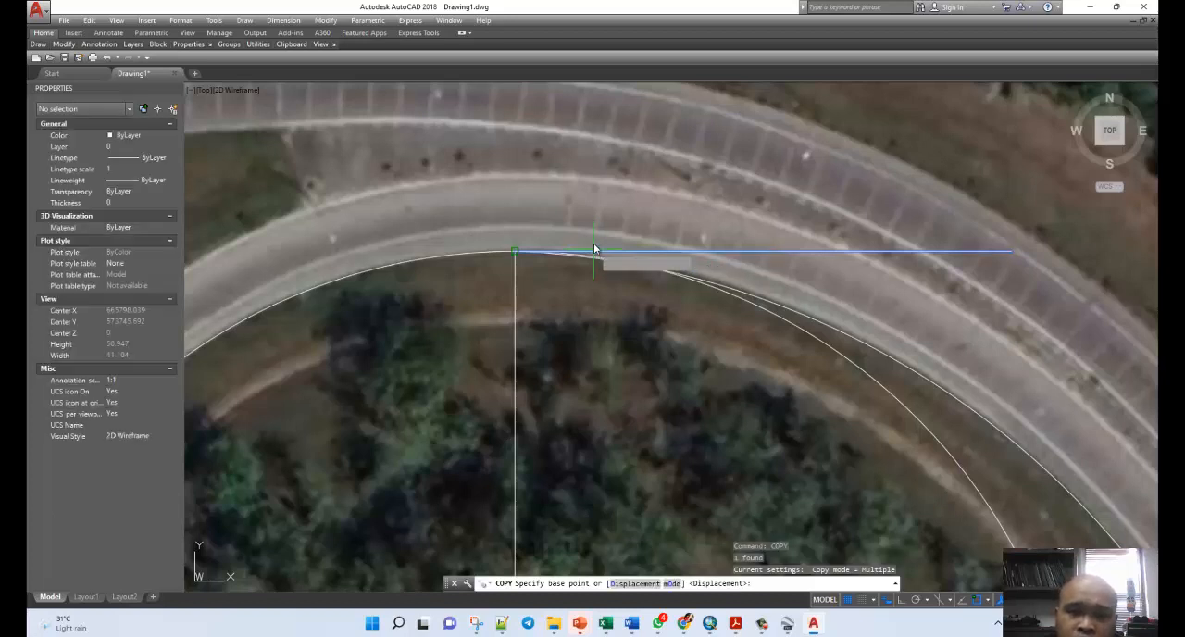
click(593, 216)
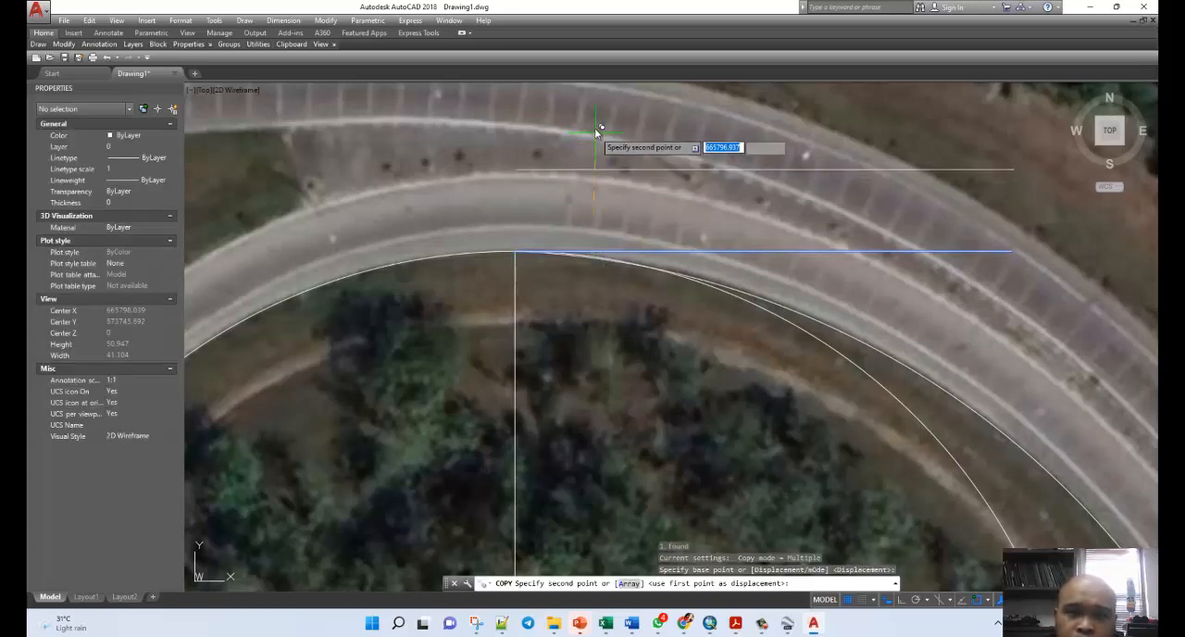
click(513, 138)
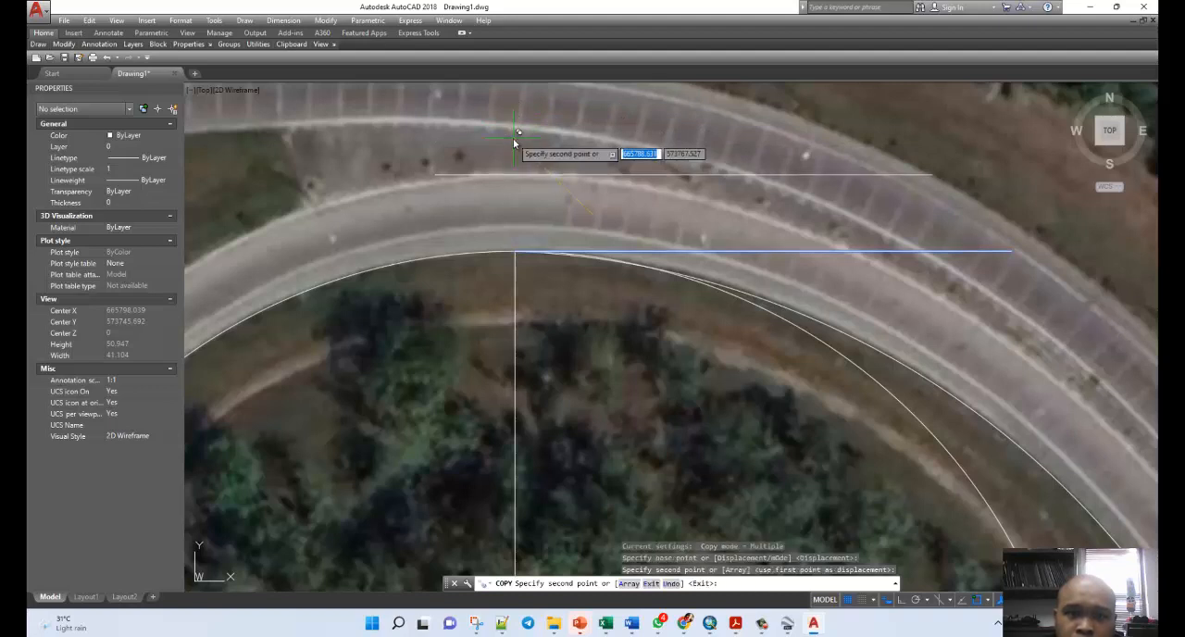
key(Escape)
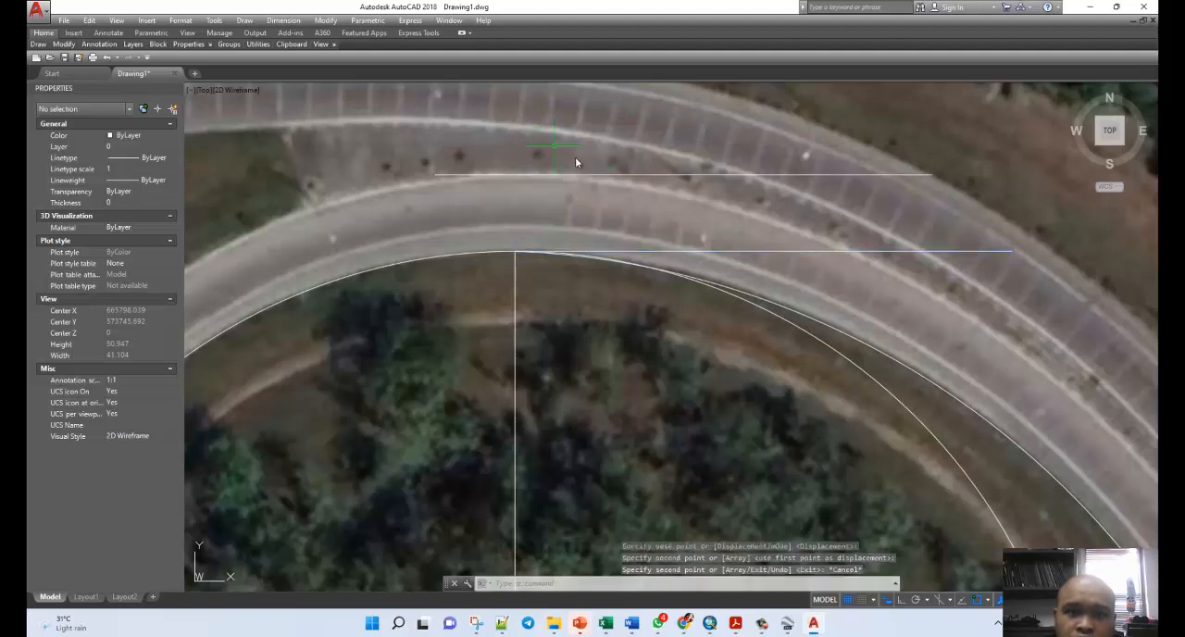
Try to extend the vertical radius line beyond the loop's inner edge with only the radius line itself selected as boundary.
click(516, 276)
key(Escape)
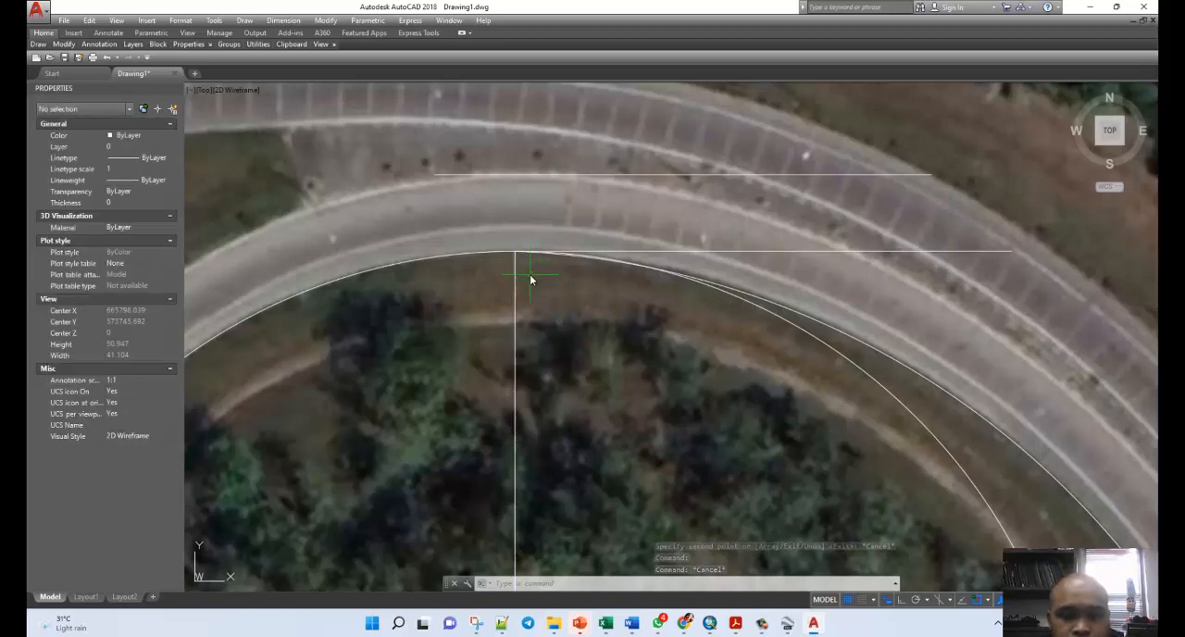
click(515, 273)
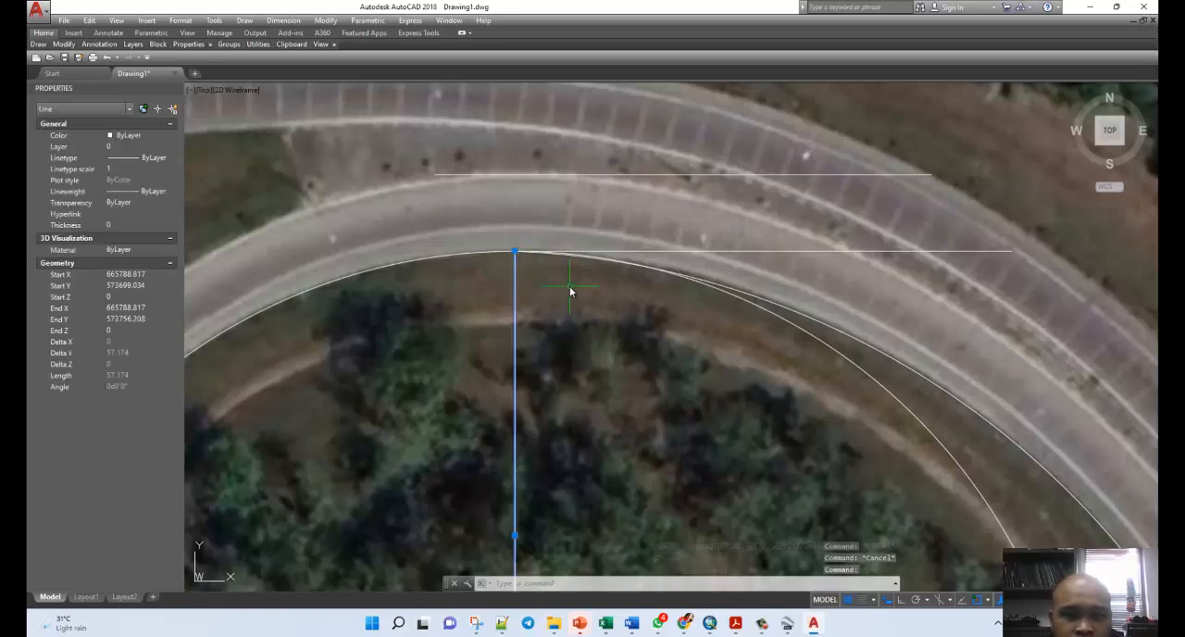
text(EXTend)
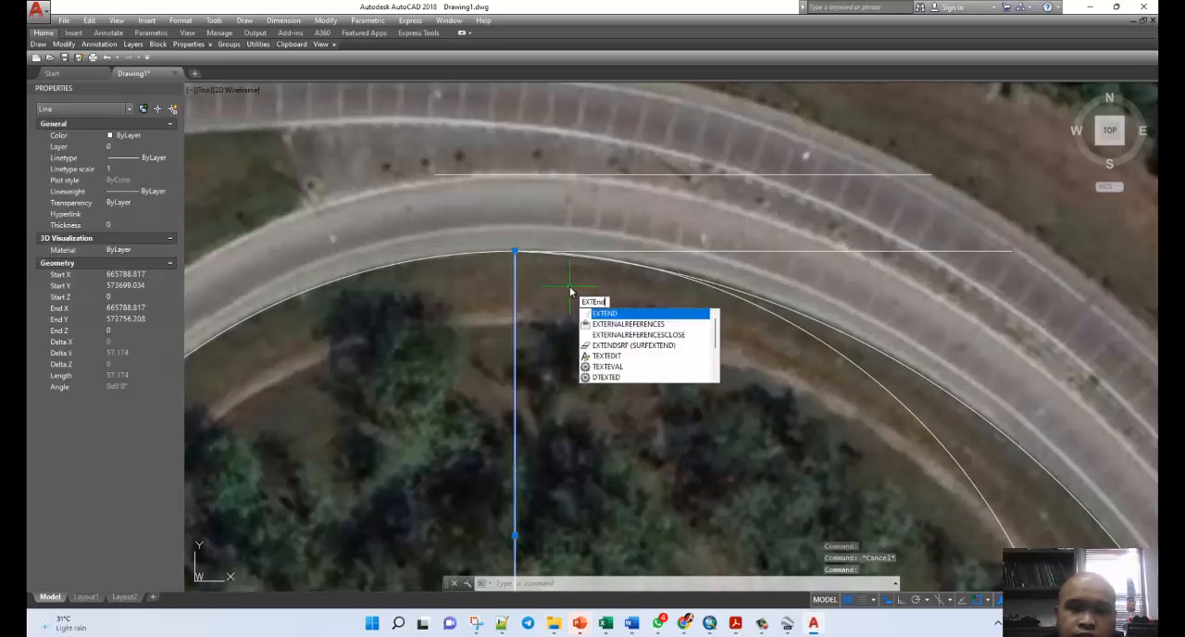
key(Return)
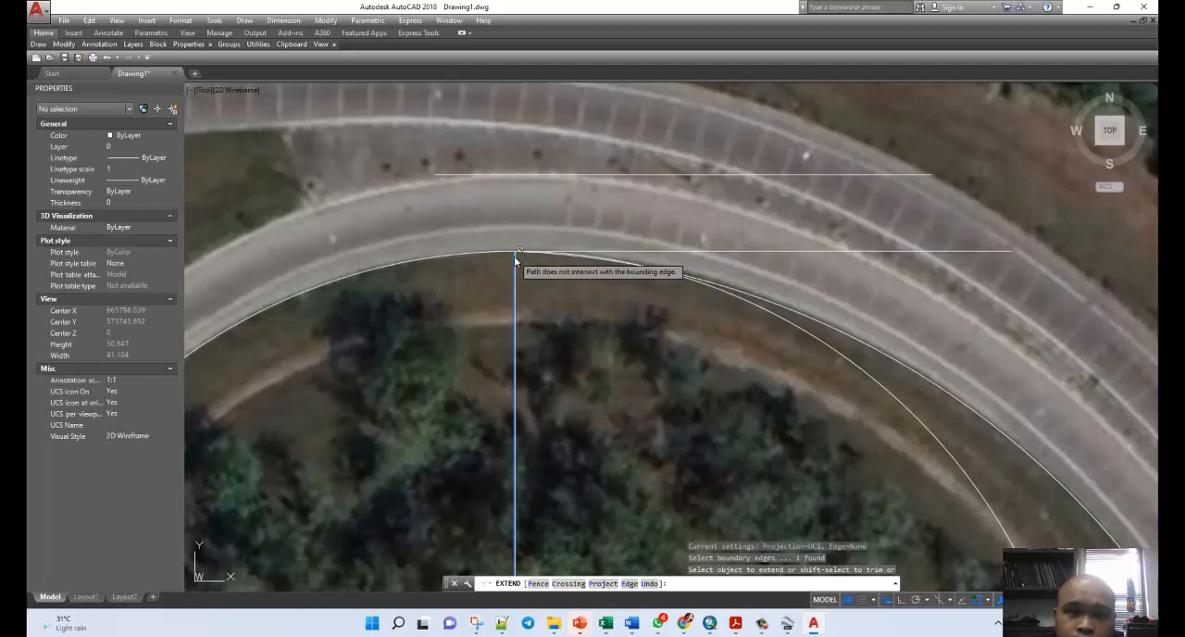
click(513, 258)
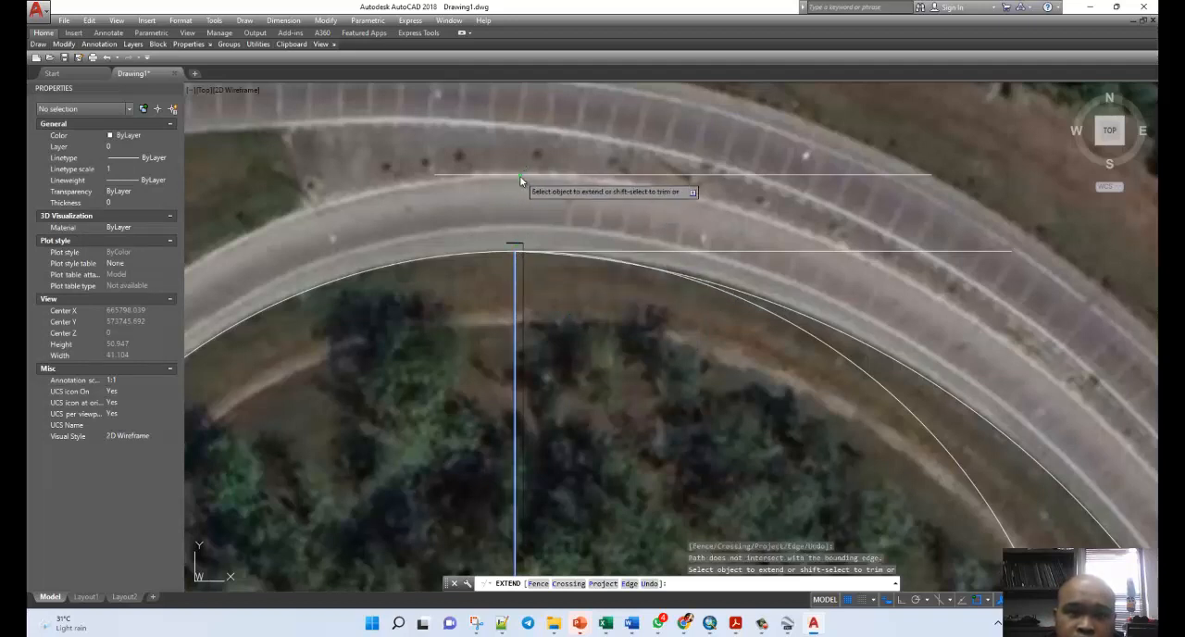
click(521, 176)
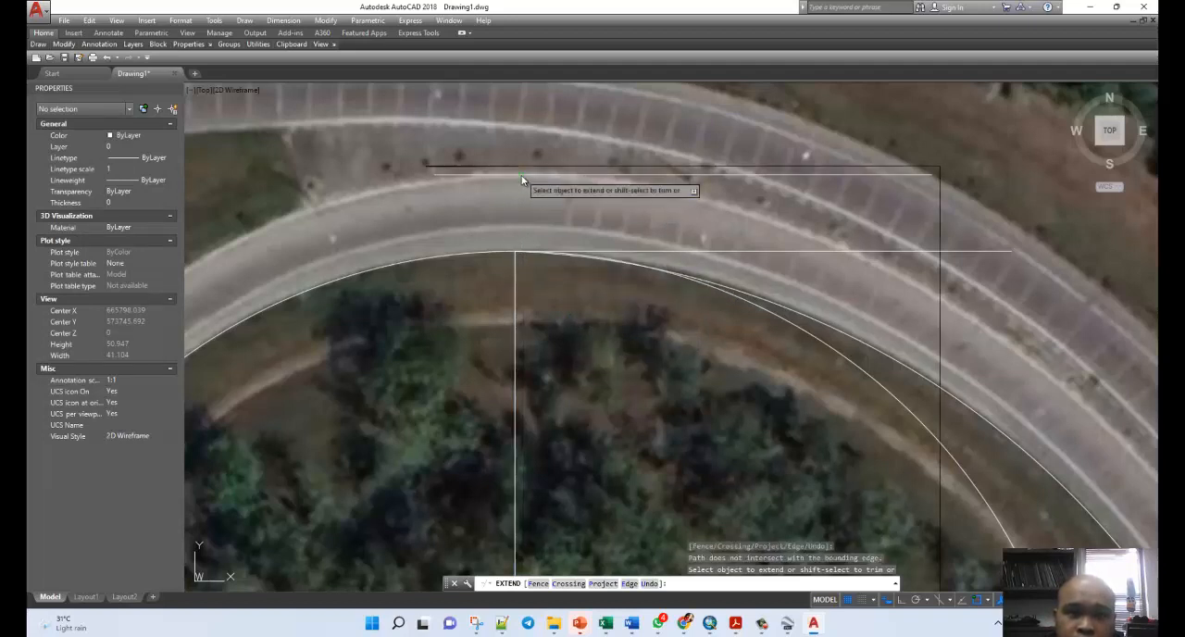
key(Escape)
key(Escape)
Extend the vertical radius line up to the copied horizontal line at the ramp's outer edge, using both lines as boundary edges.
click(522, 175)
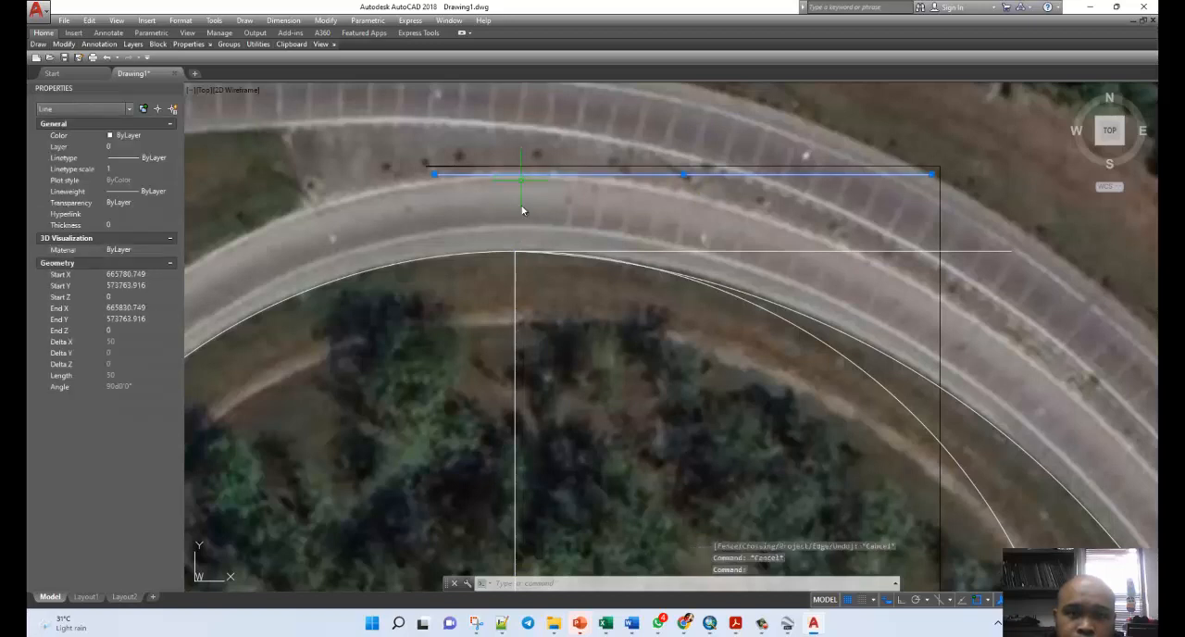
click(515, 270)
text(ex)
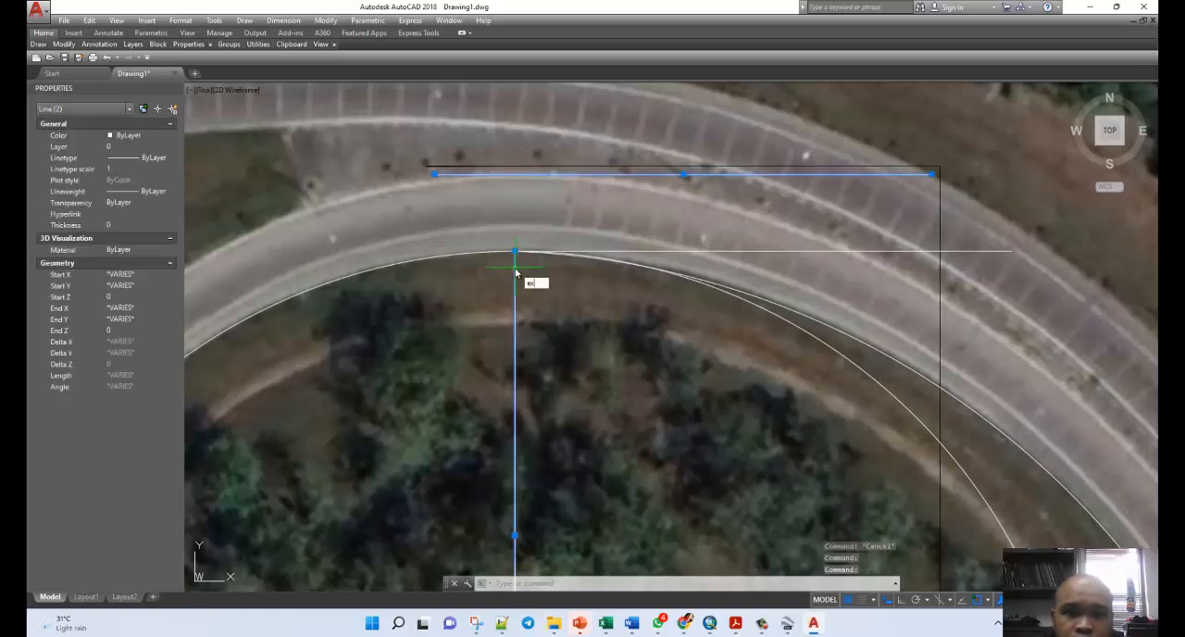
text(tend)
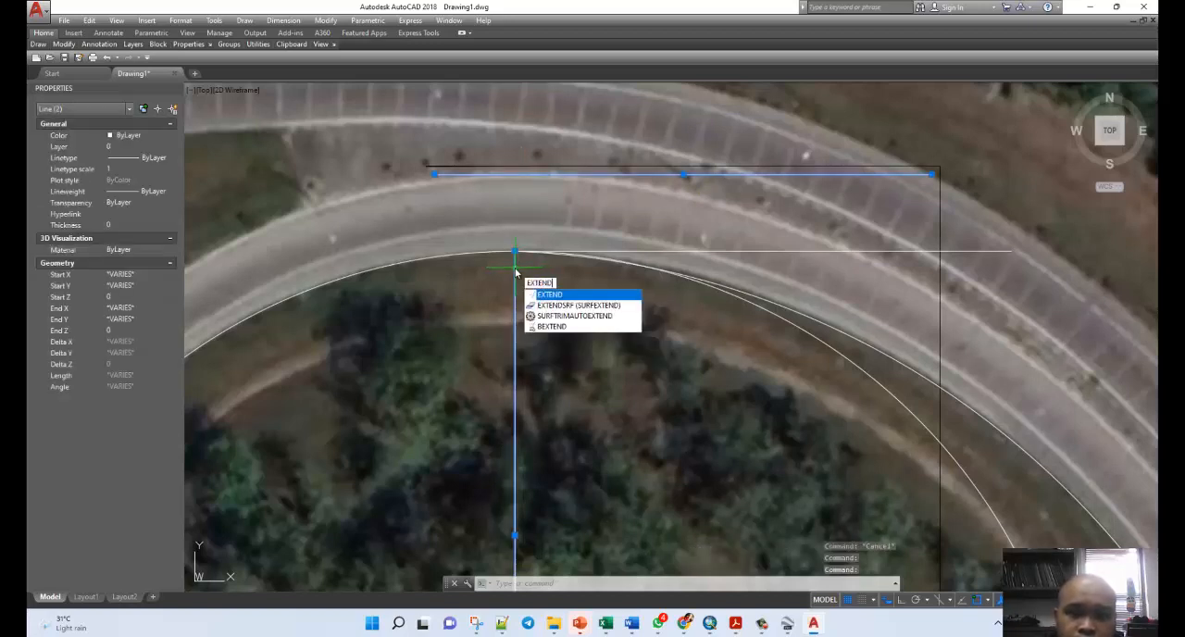
key(Return)
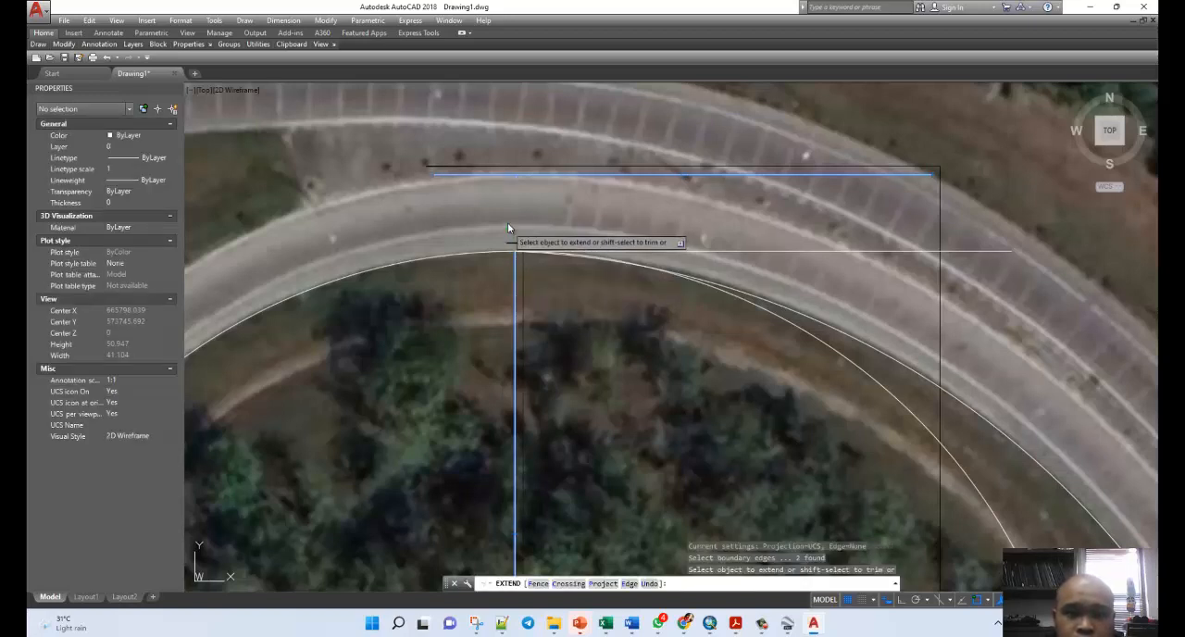
click(516, 263)
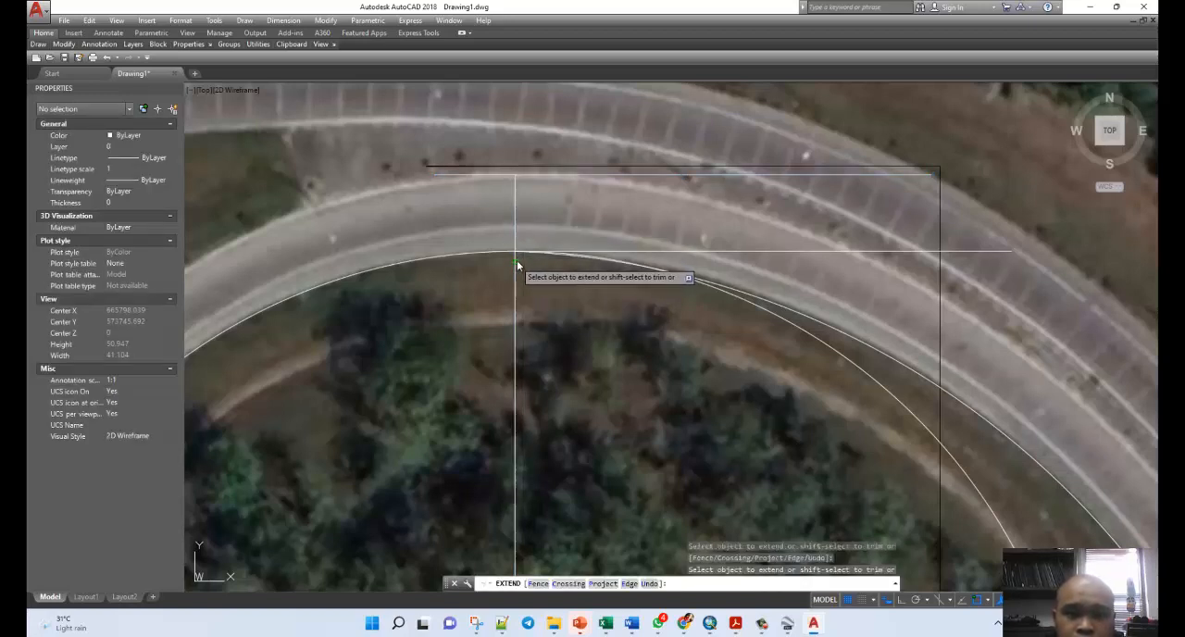
key(Escape)
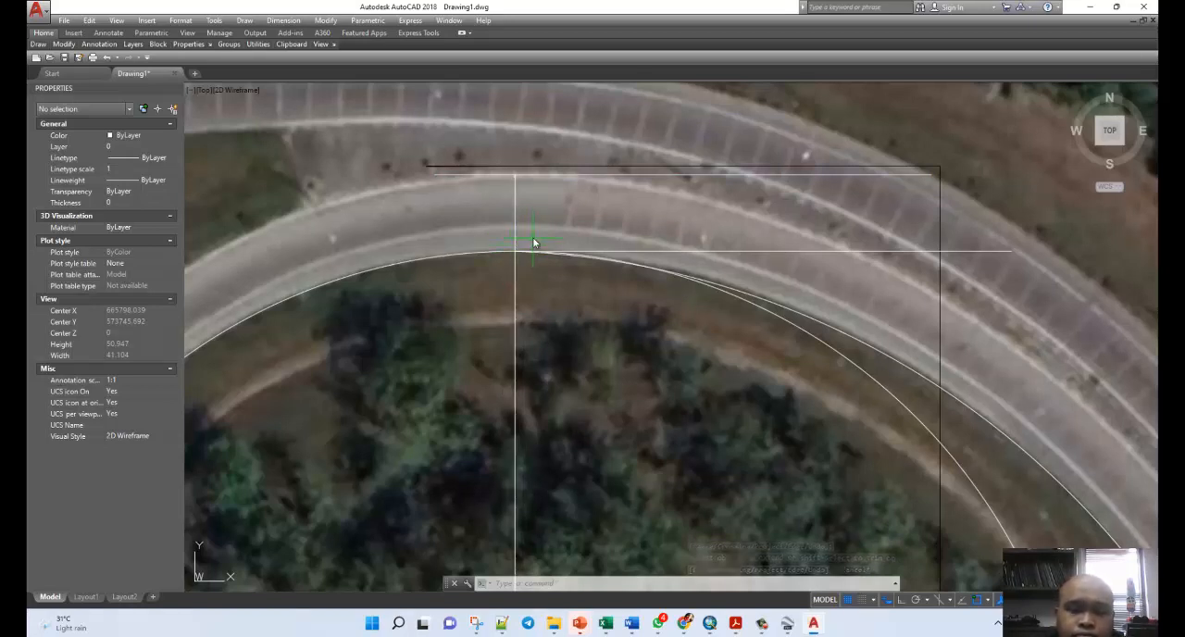
Try to explode the extended vertical line and the horizontal line at the loop's inner edge.
text(EXPLODE)
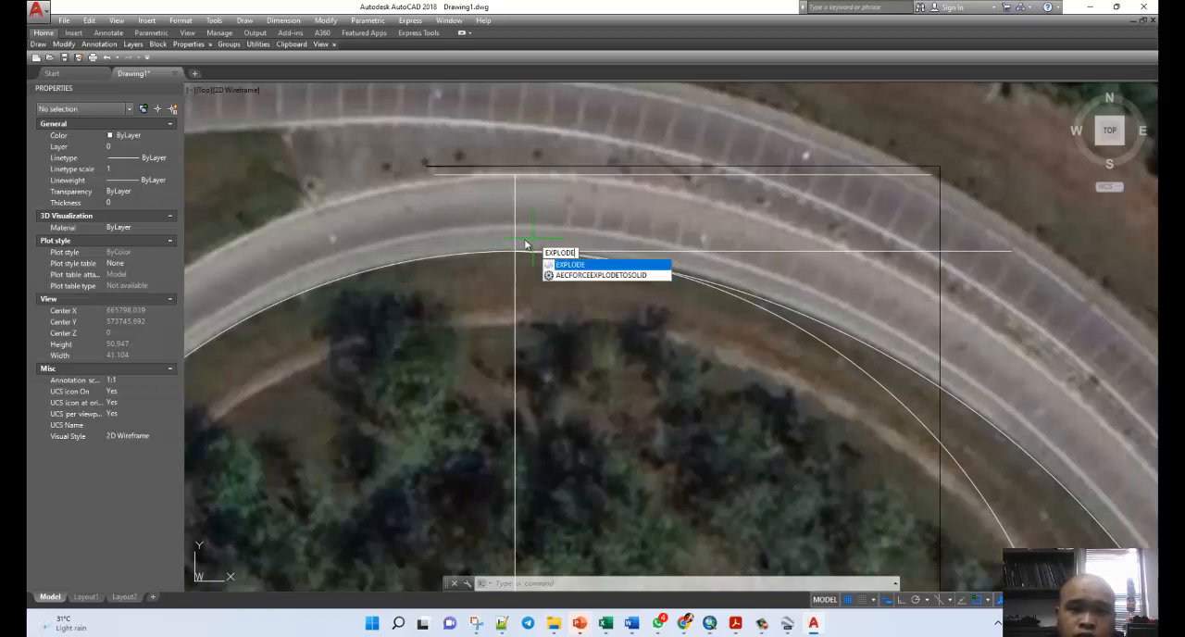
key(Return)
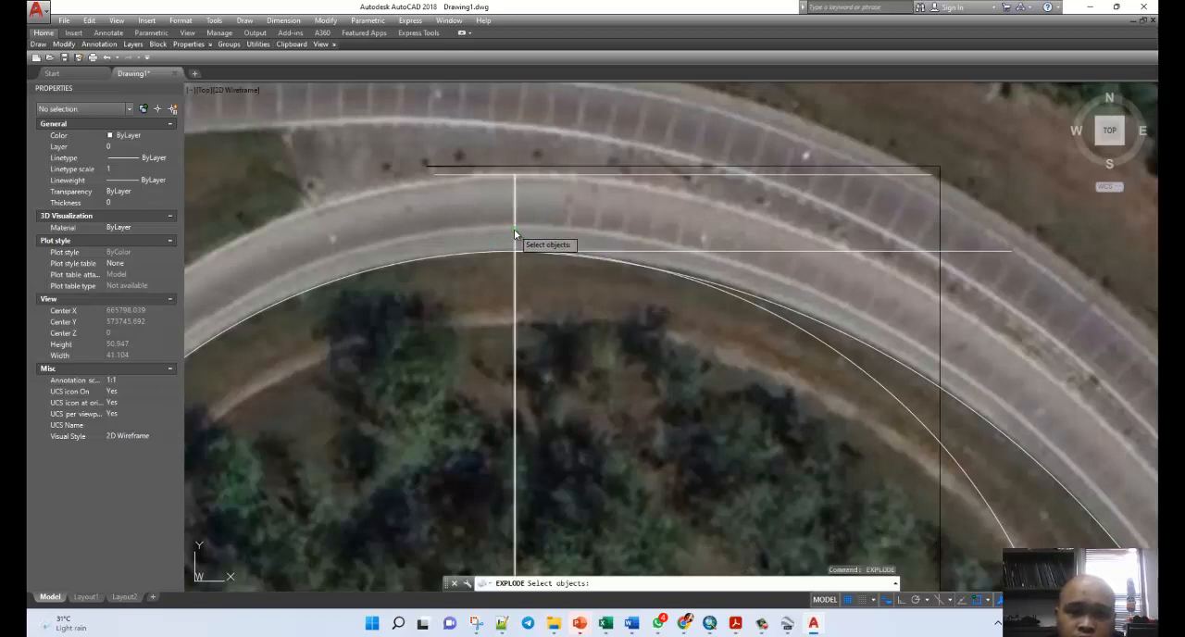
click(514, 229)
click(543, 252)
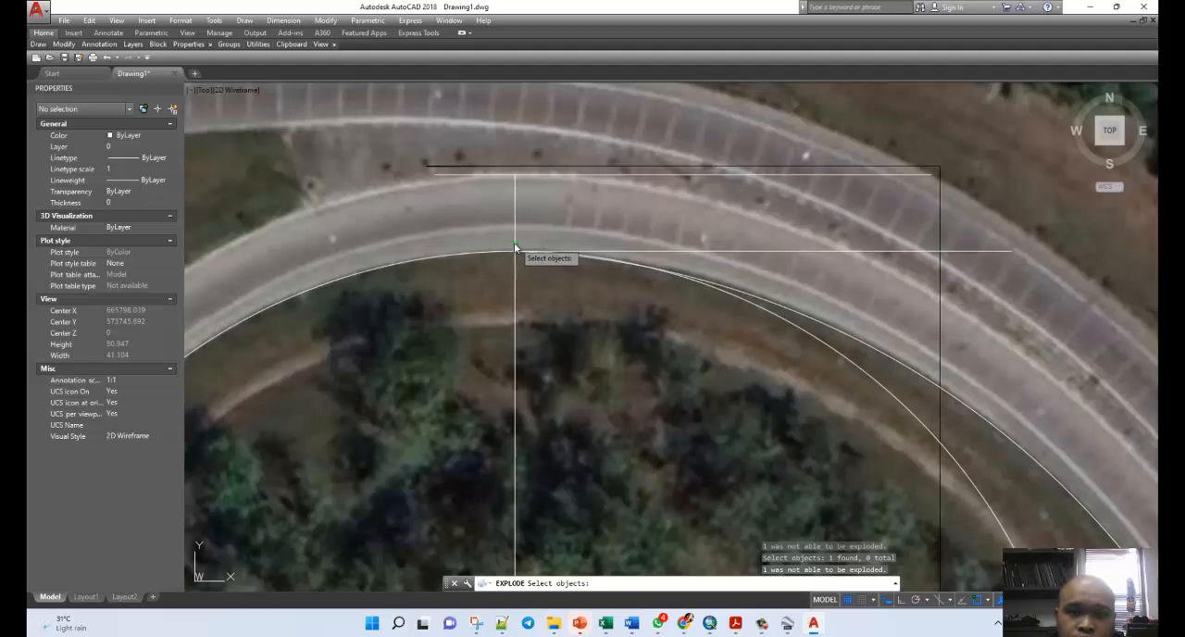
key(Escape)
key(Escape)
Try to explode the extended vertical line together with the loop's inner edge curve.
click(514, 252)
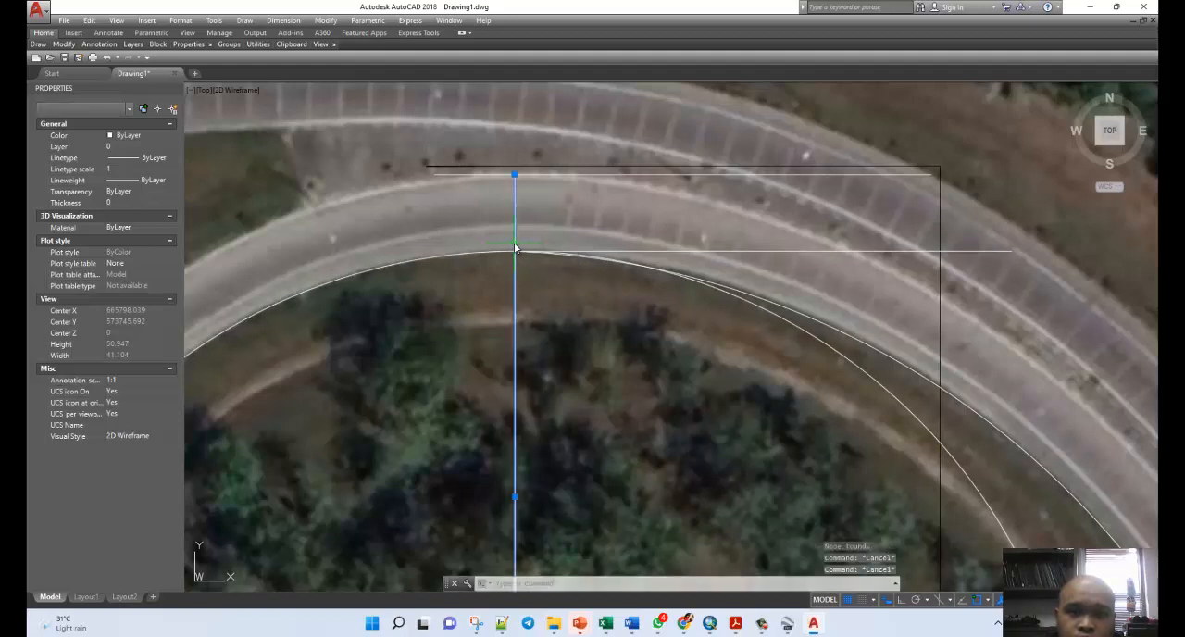
click(510, 256)
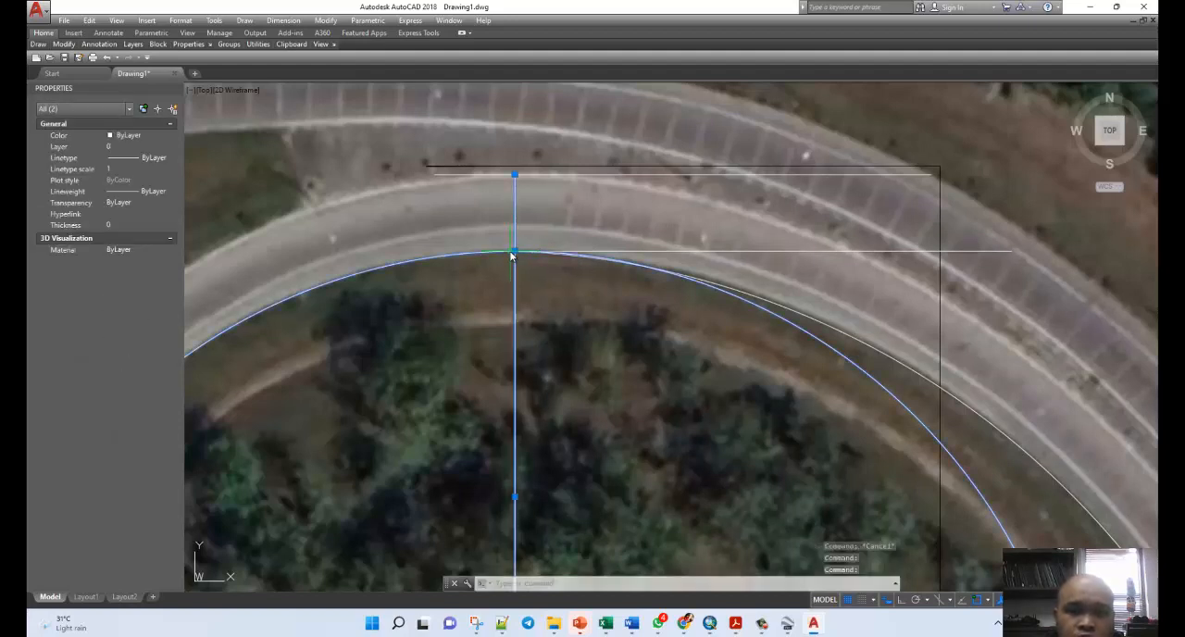
text(explo)
key(Return)
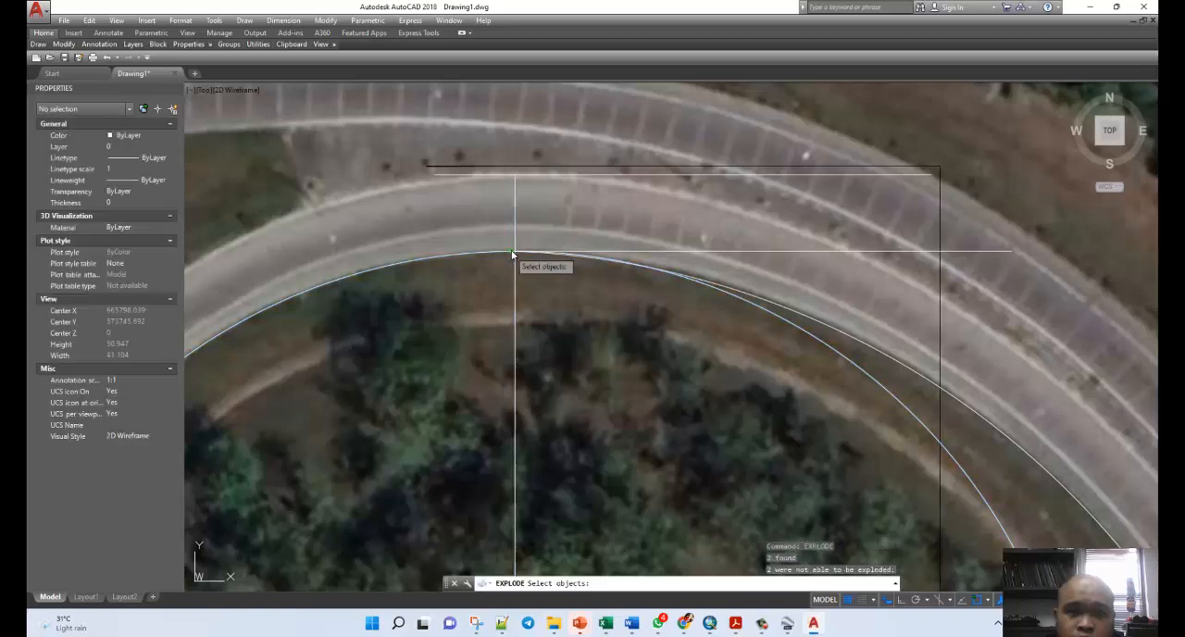
key(Escape)
key(Escape)
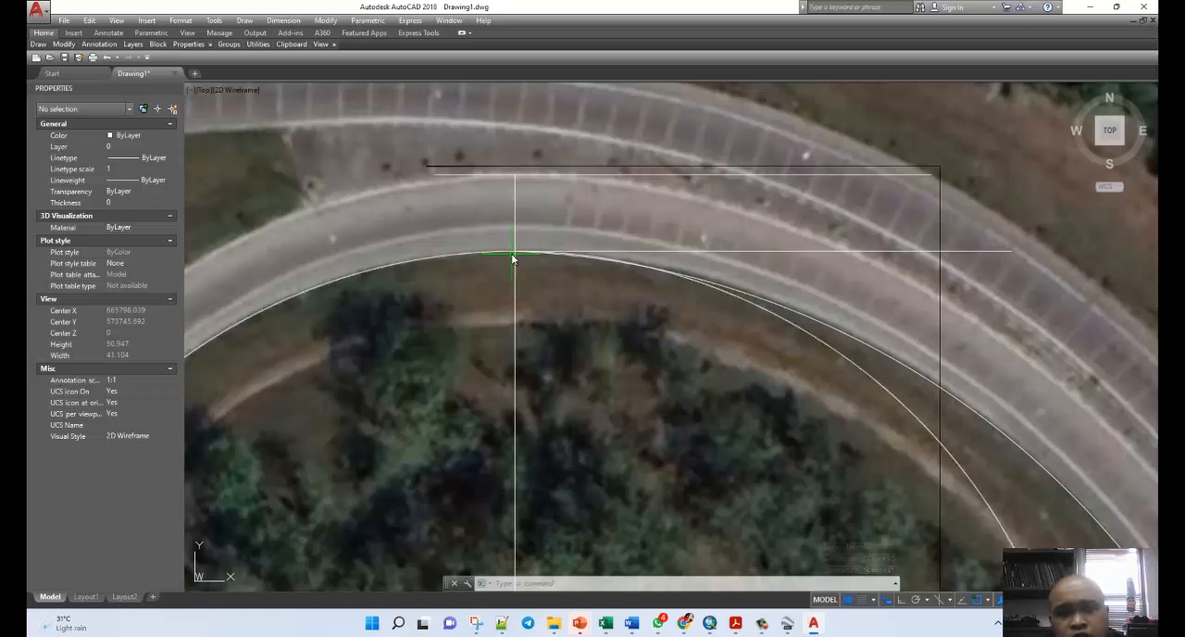
Try to split the loop's inner edge curve near the vertical line with the SPLIT command.
text(s)
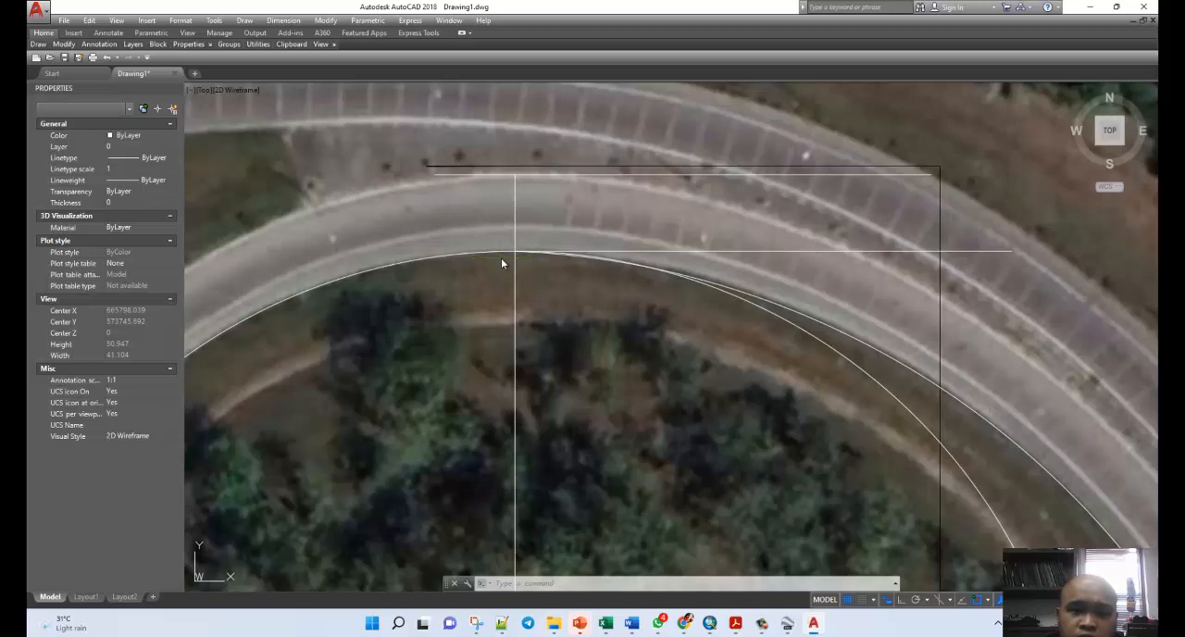
key(Return)
click(505, 257)
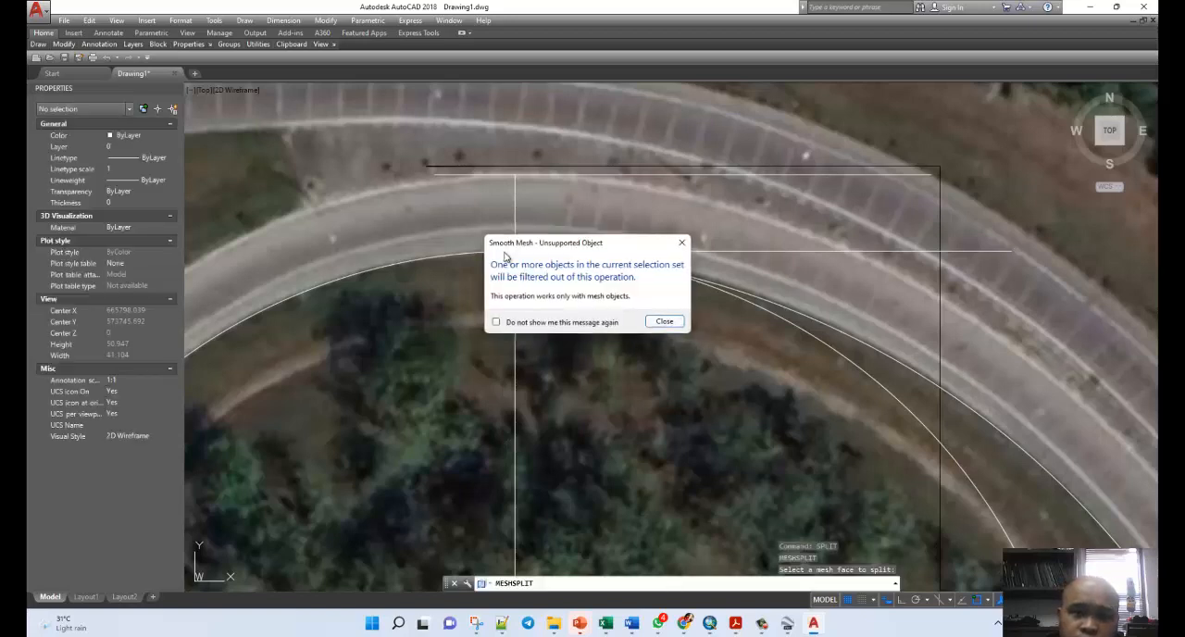
click(681, 242)
key(Escape)
key(Escape)
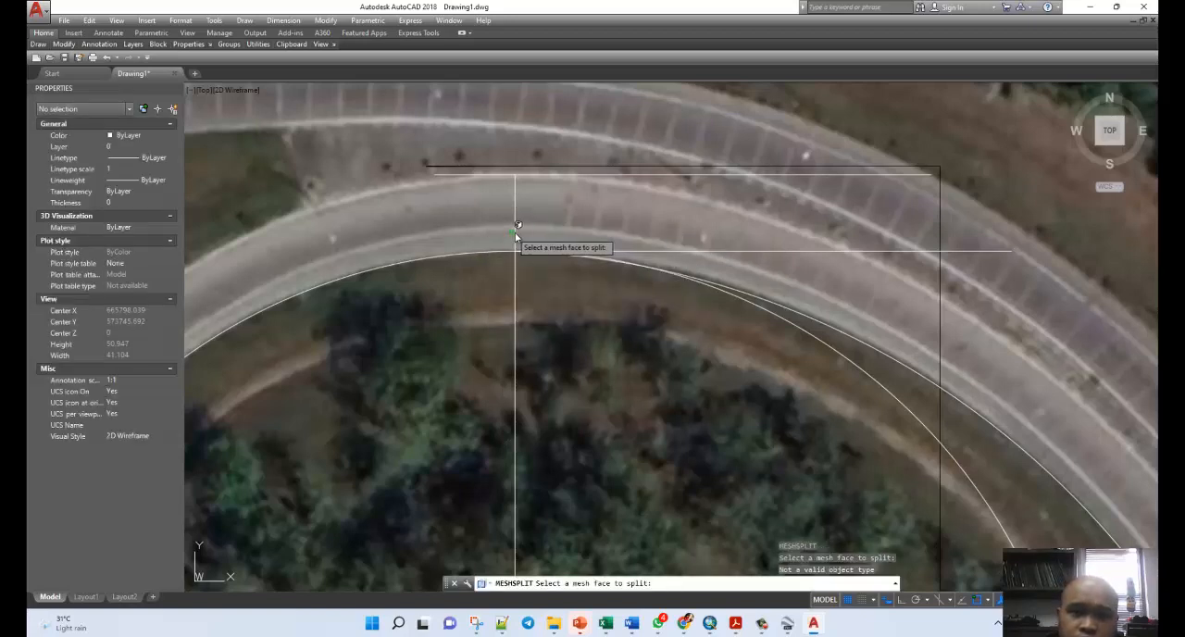
Try to split the vertical line and the loop's inner edge curve as a pair with the SPLIT command.
click(515, 238)
click(505, 254)
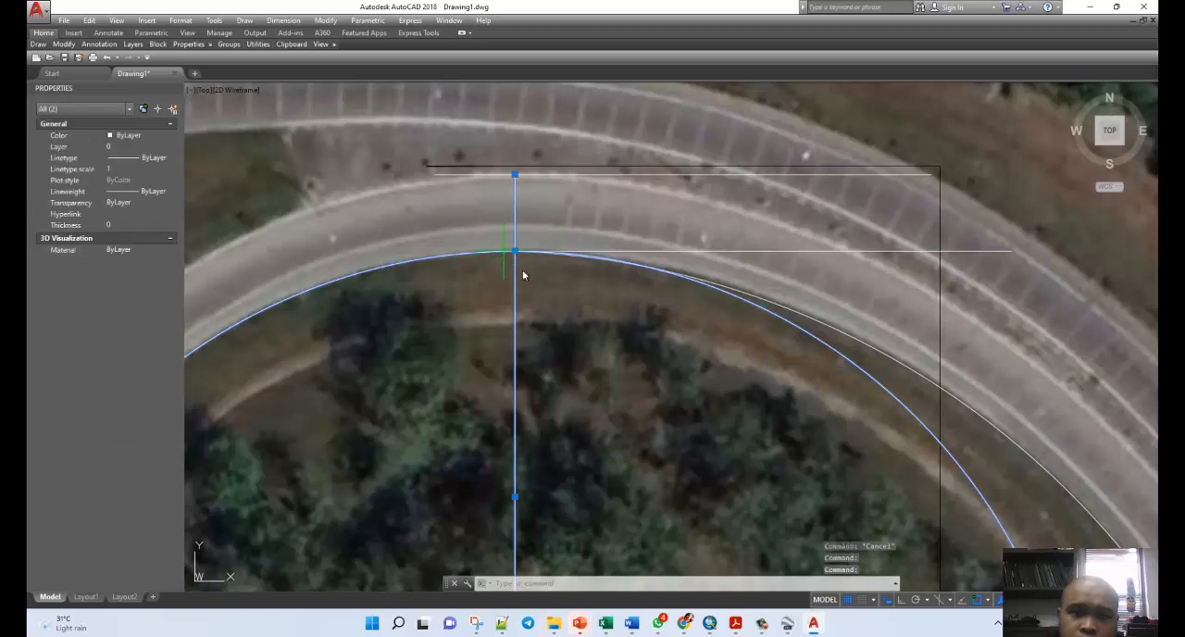
text(split)
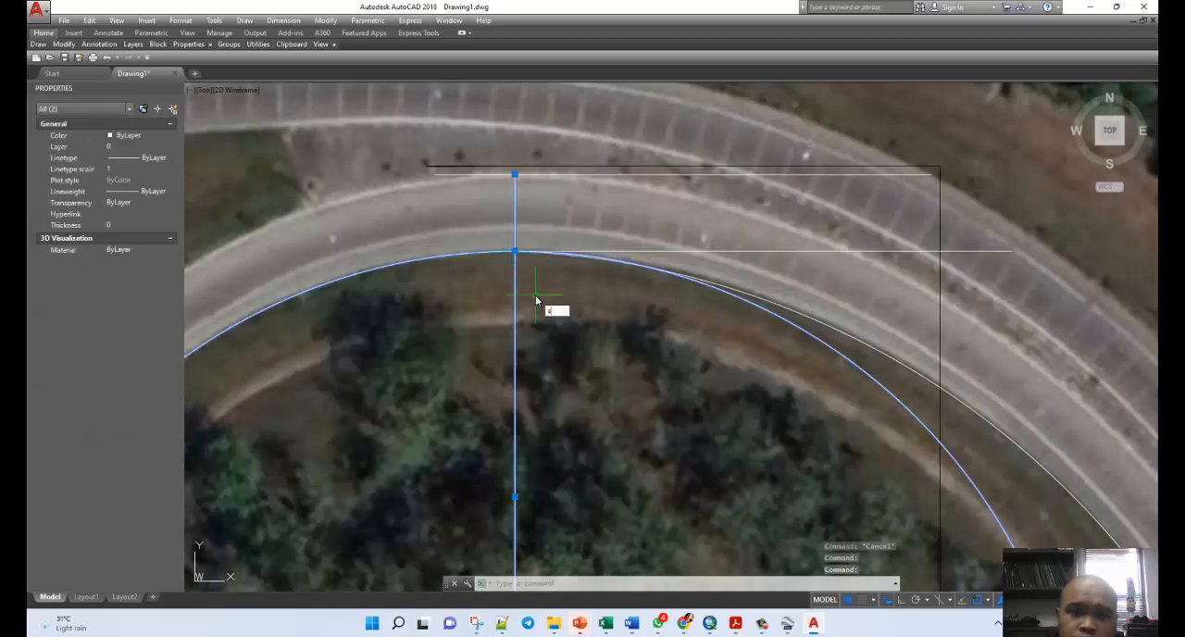
key(Return)
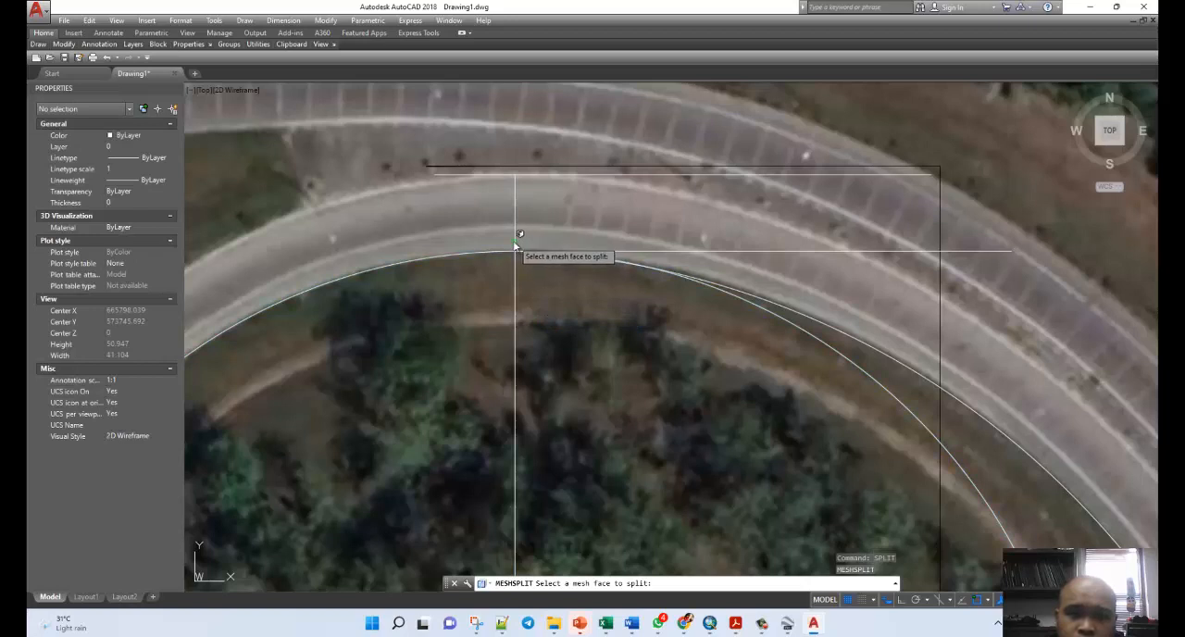
key(Escape)
key(Escape)
key(Escape)
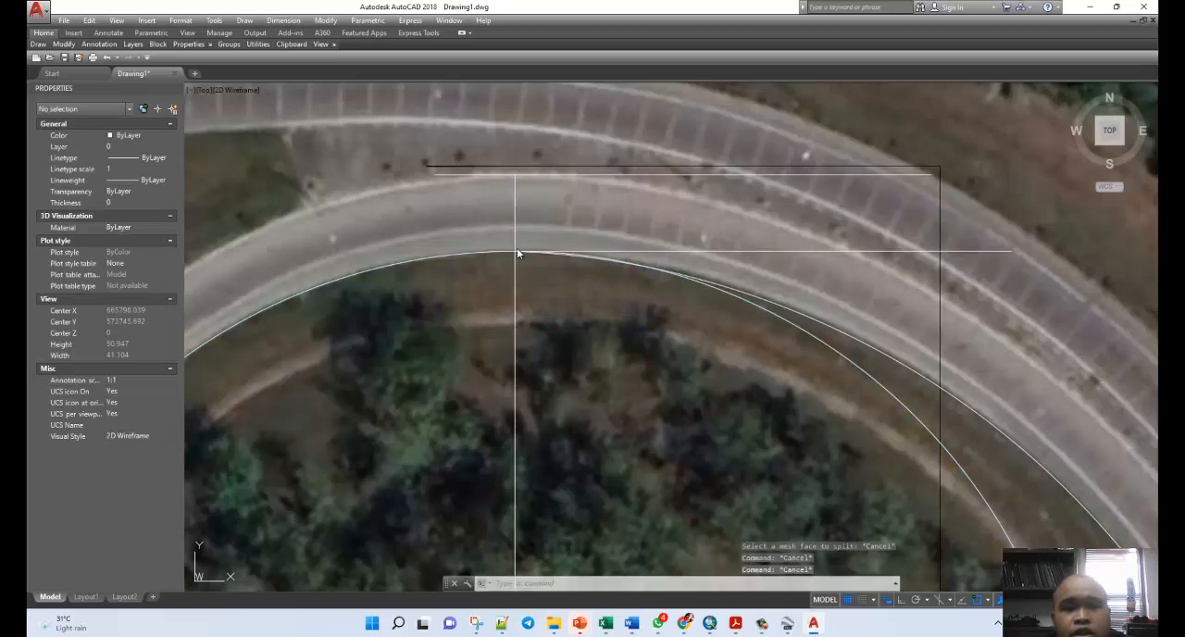
click(516, 250)
click(511, 252)
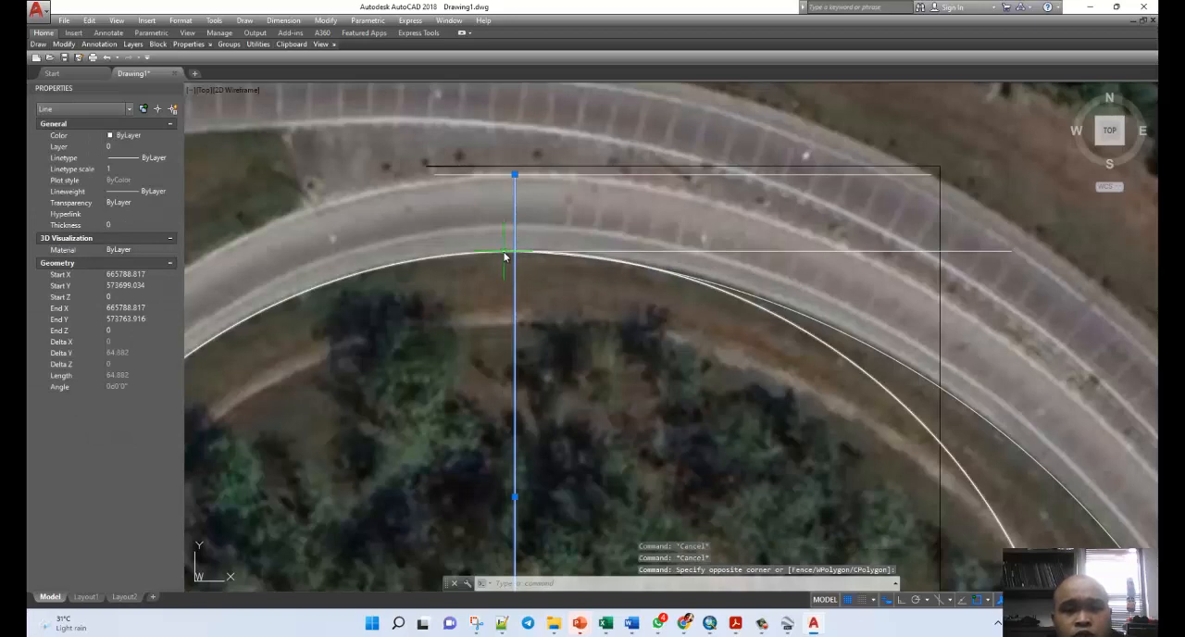
click(505, 256)
right_click(515, 257)
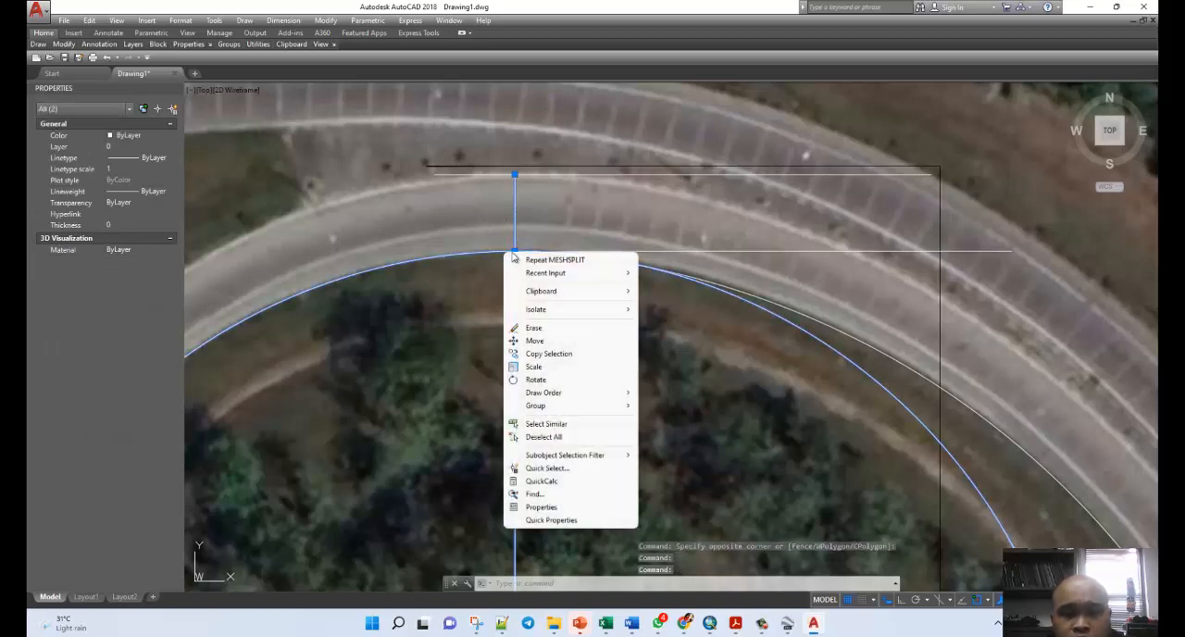
key(Escape)
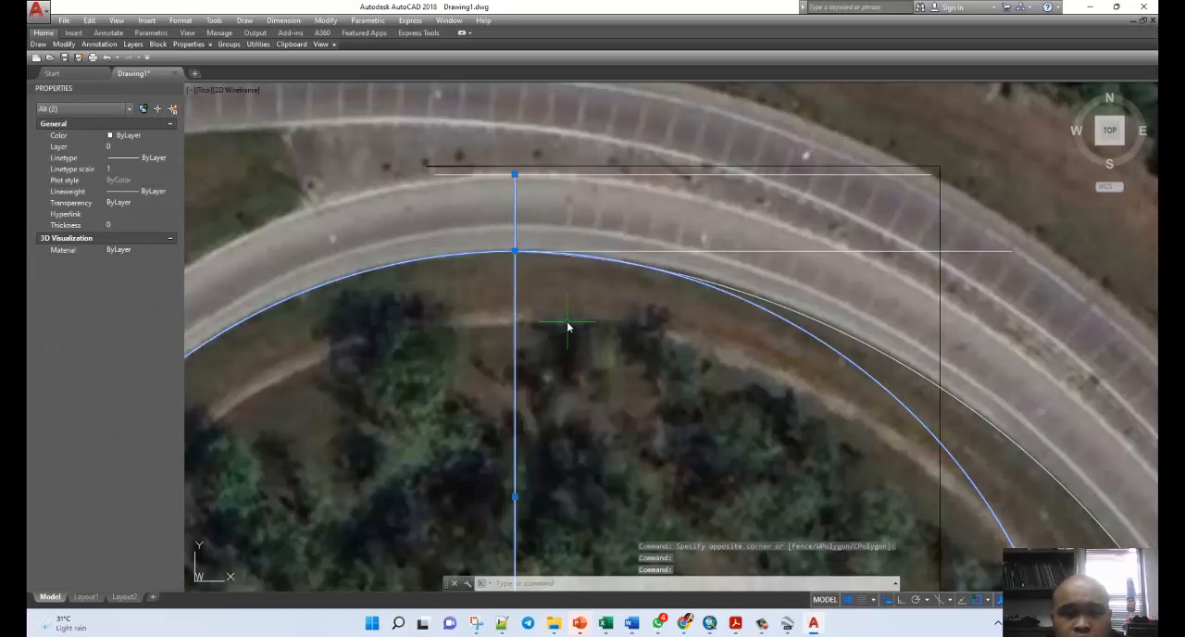
right_click(532, 243)
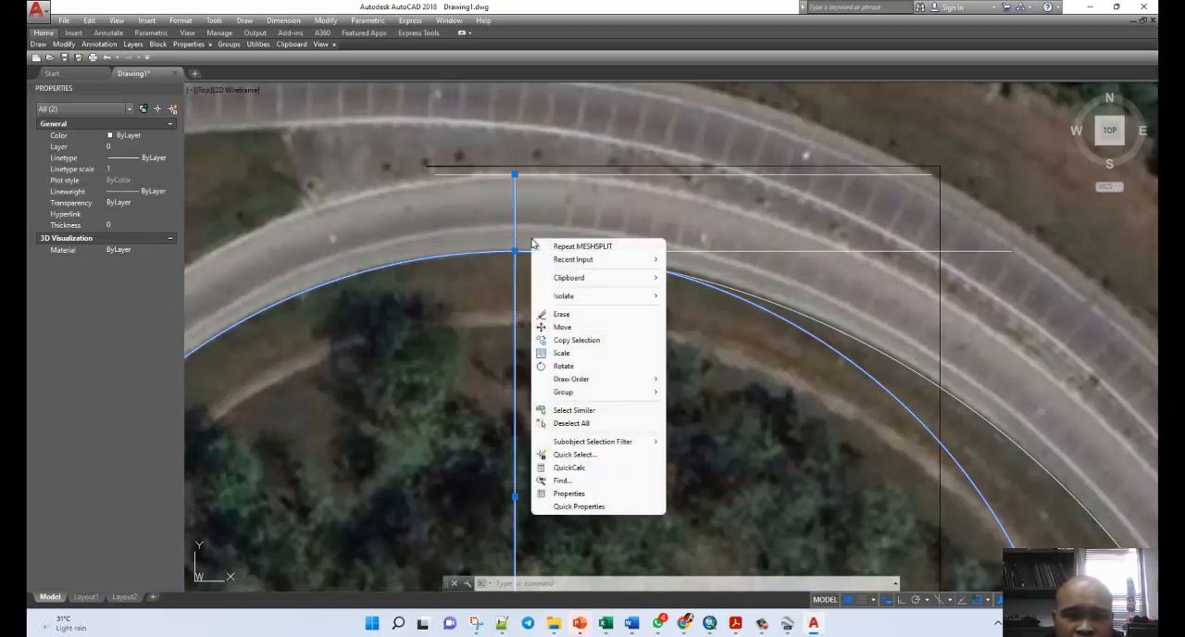
key(Escape)
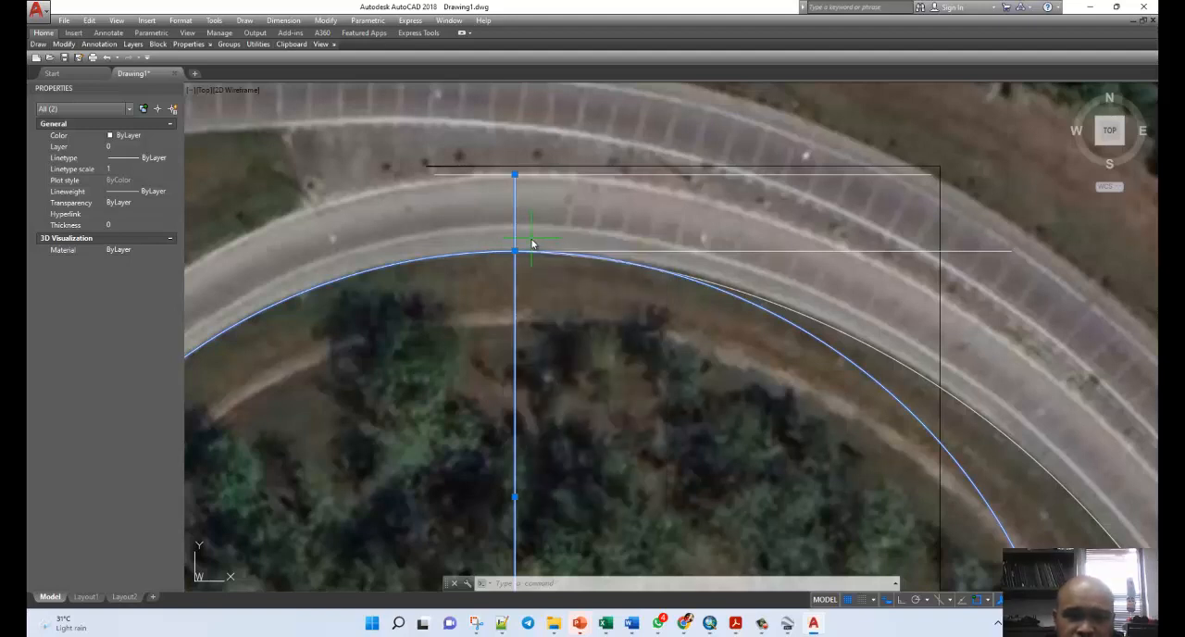
shift+right_click(532, 243)
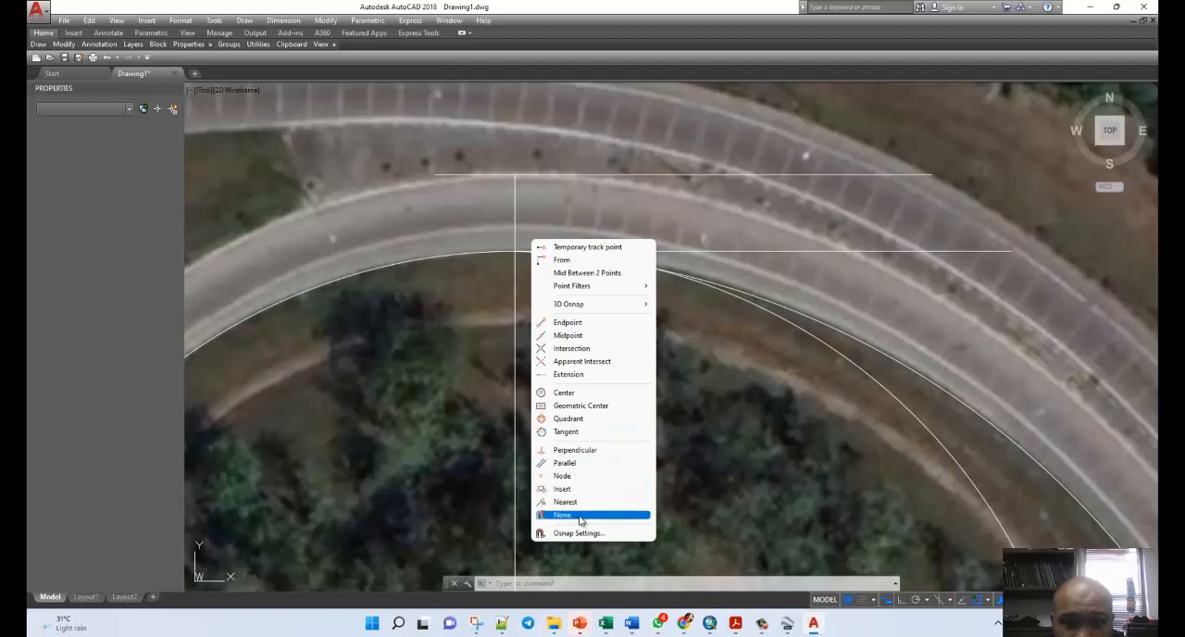
key(Escape)
key(Escape)
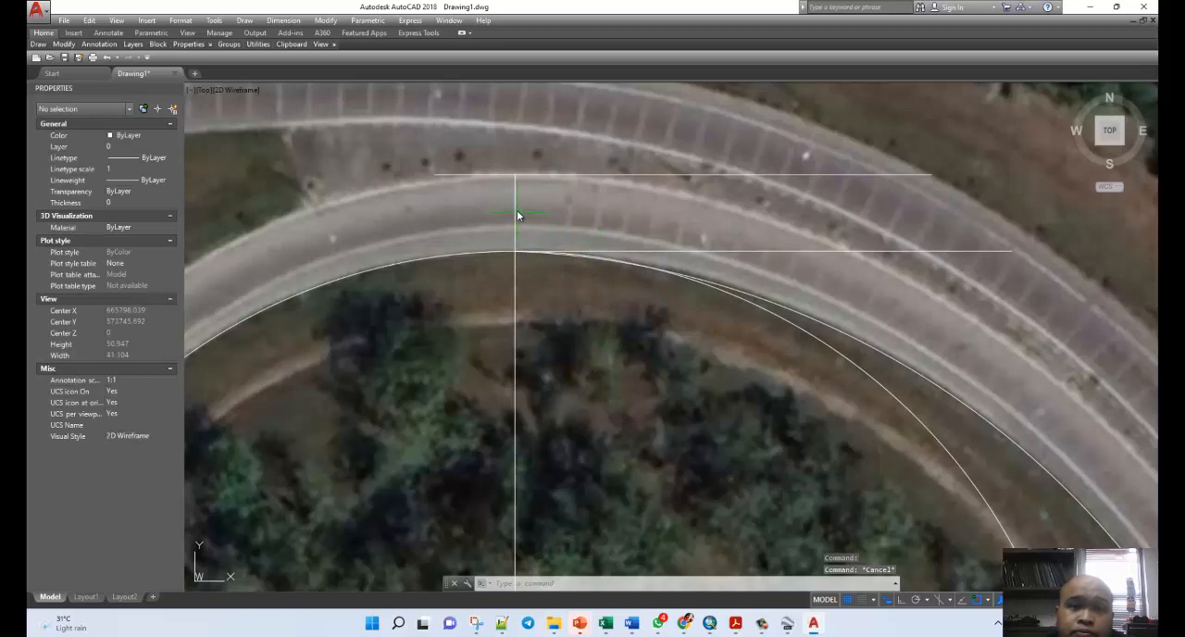
Draw a line across the road from the vertical line's upper end down to the loop's inner edge and check its length.
text(l)
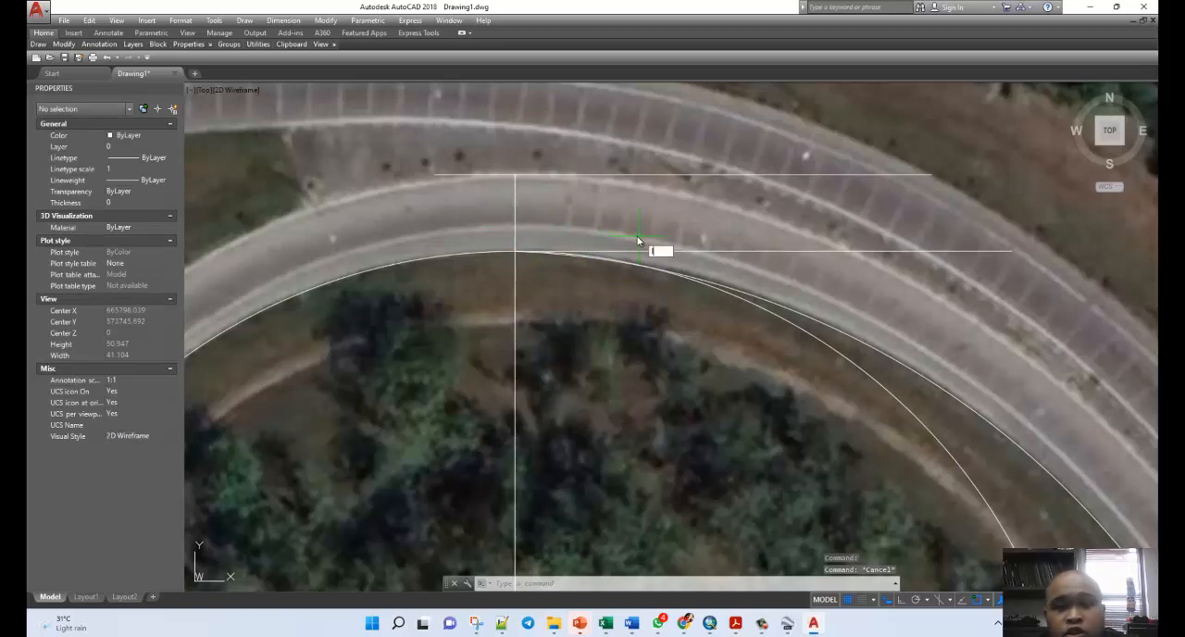
key(Return)
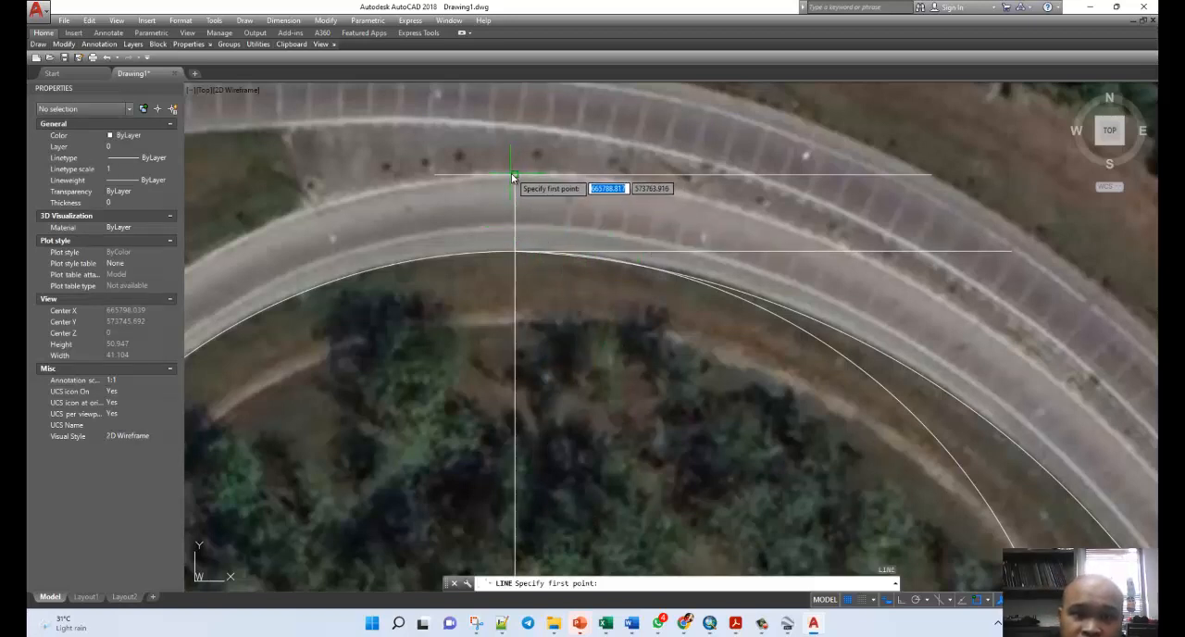
click(515, 174)
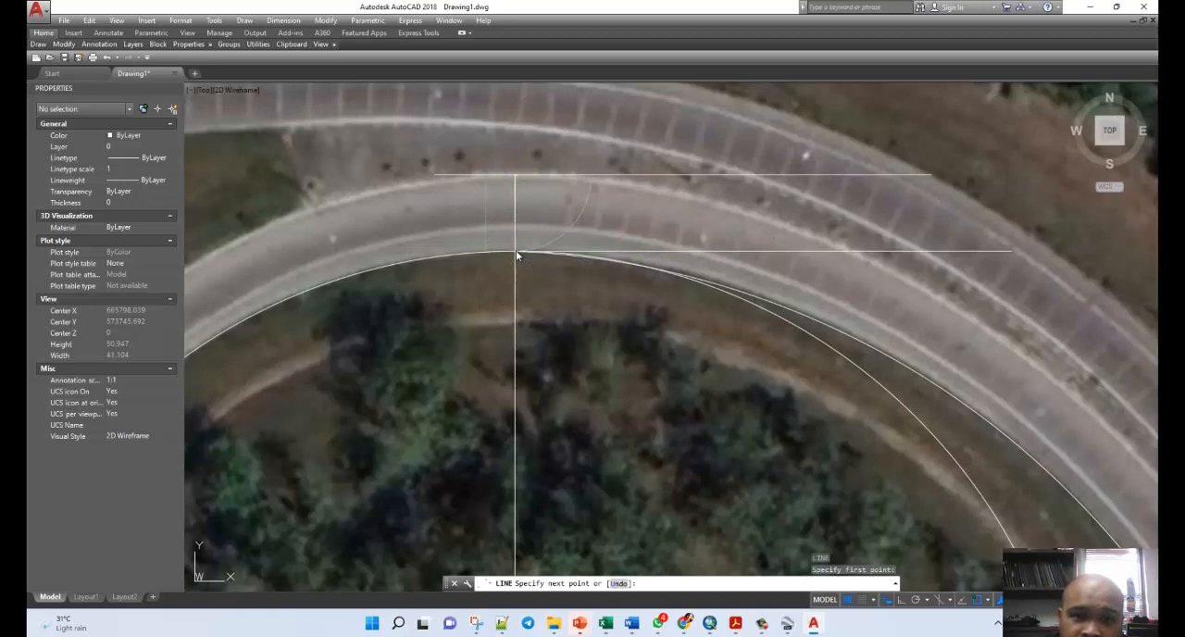
key(Escape)
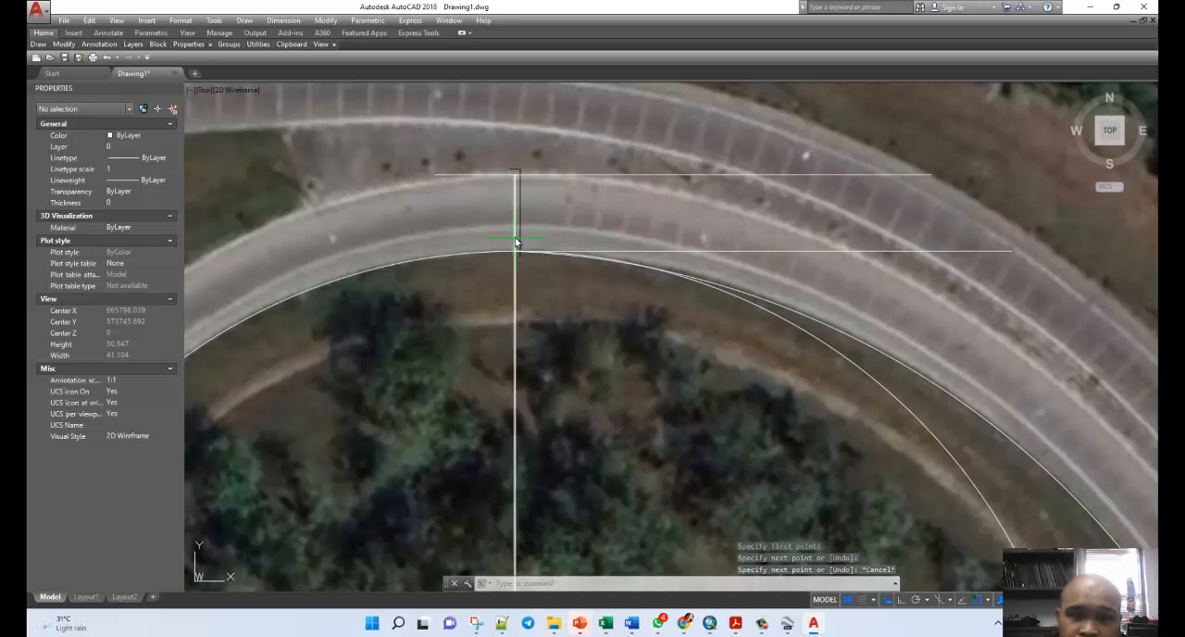
click(514, 238)
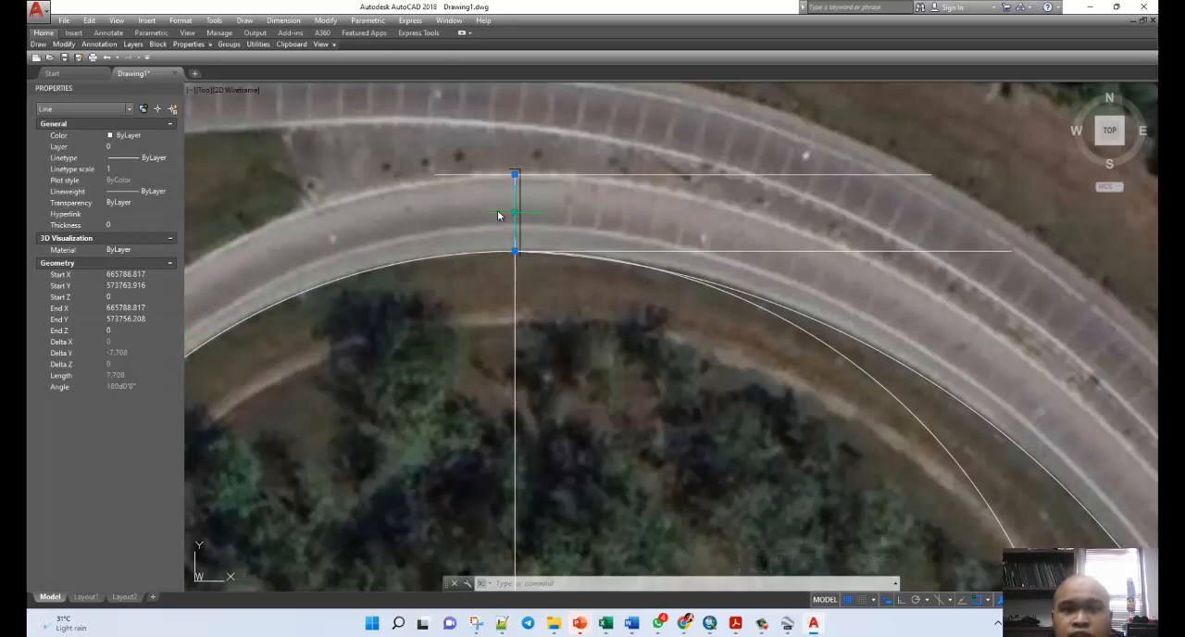
key(Escape)
key(Escape)
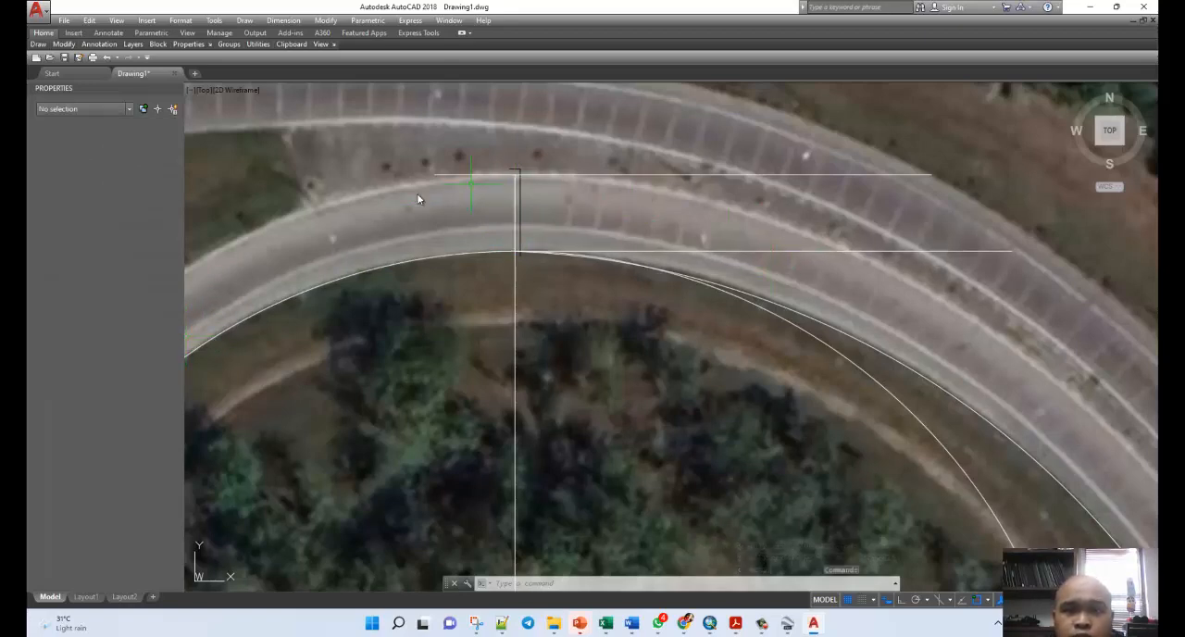
Copy the two arcs along the road's inner edge, using their shared endpoint at the slanted radius line as base point.
scroll(328, 196, down, 2)
scroll(562, 354, down, 4)
scroll(576, 370, up, 5)
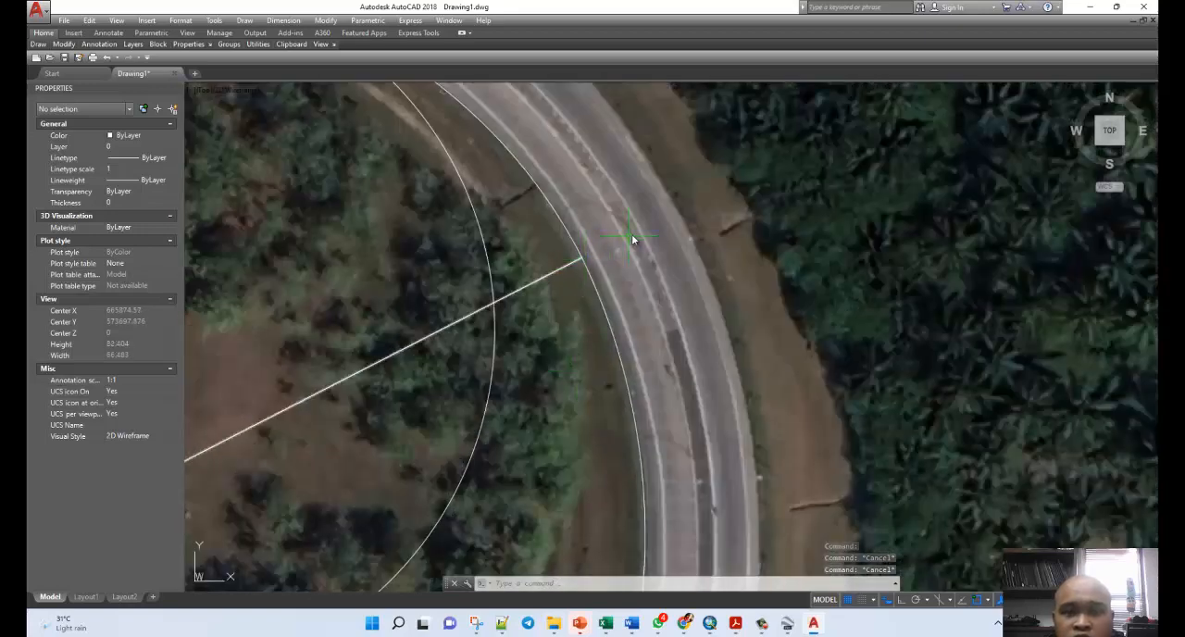
click(587, 266)
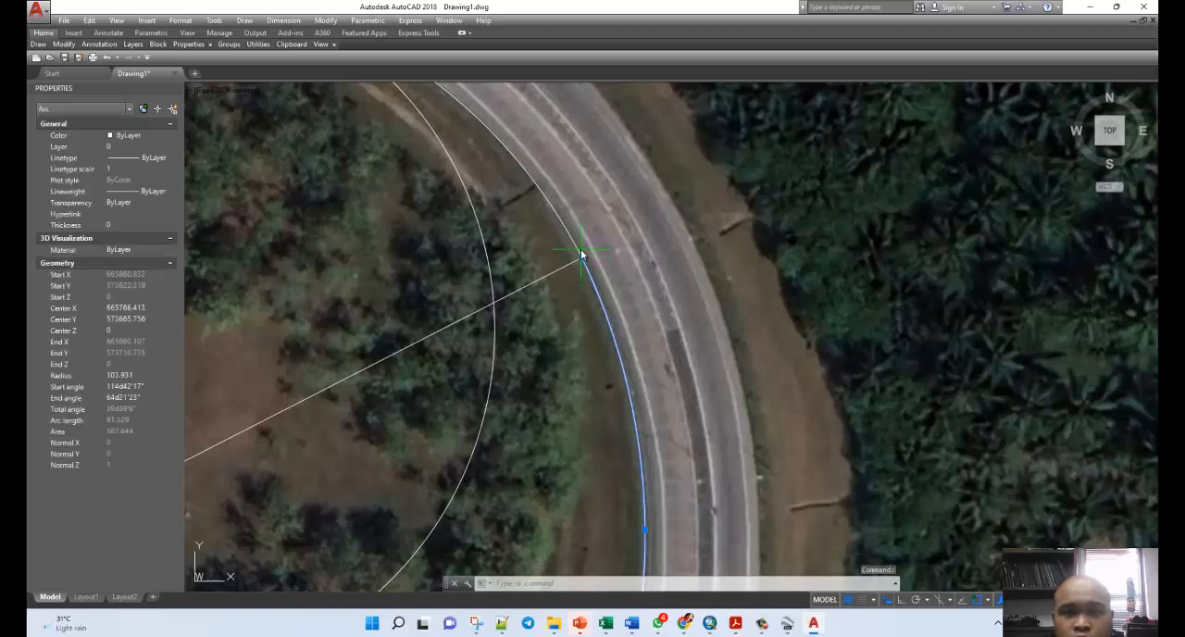
click(580, 252)
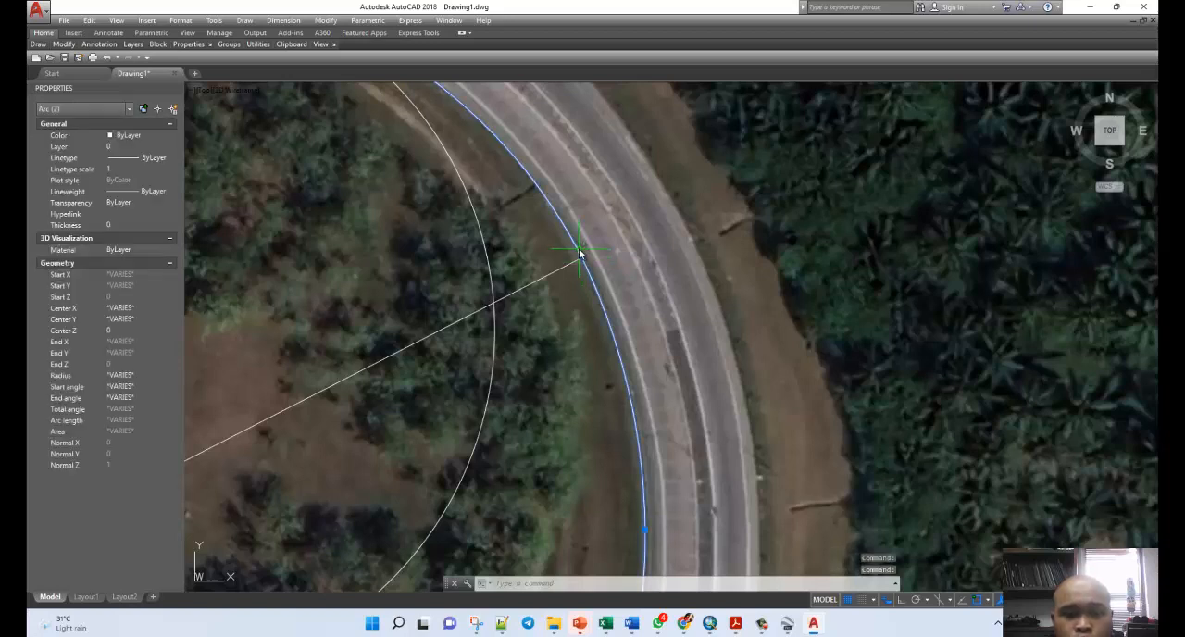
text(co)
key(Return)
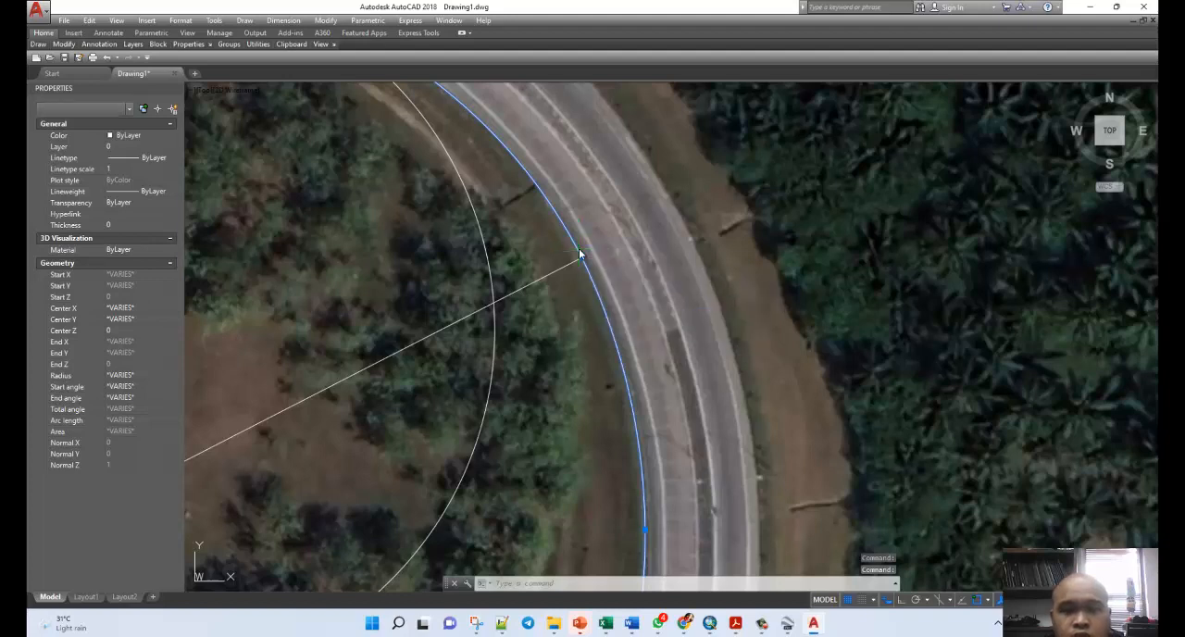
click(581, 252)
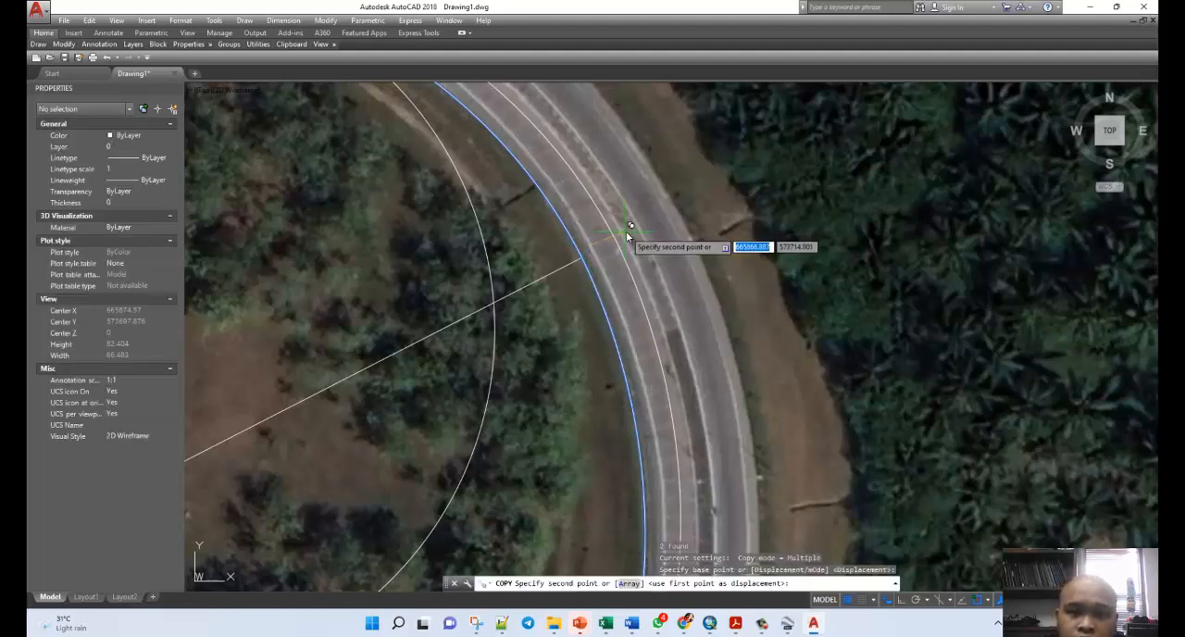
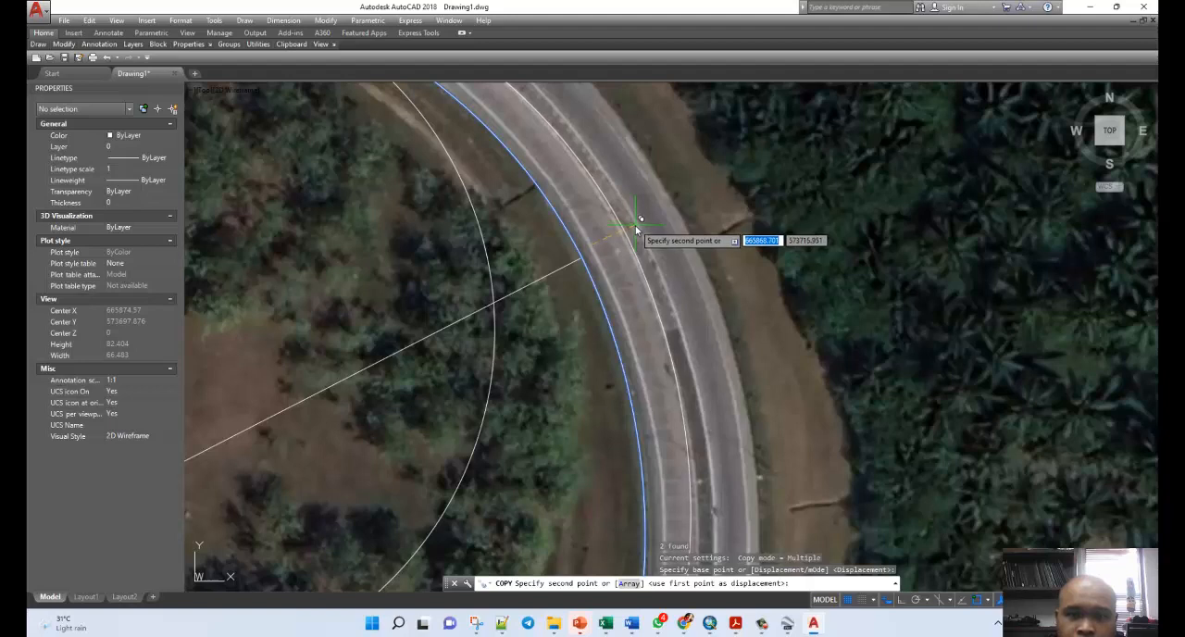
Place the copied pair of arcs along the carriageway's outer edge, with their shared endpoint across the road from the slanted radius line.
click(632, 230)
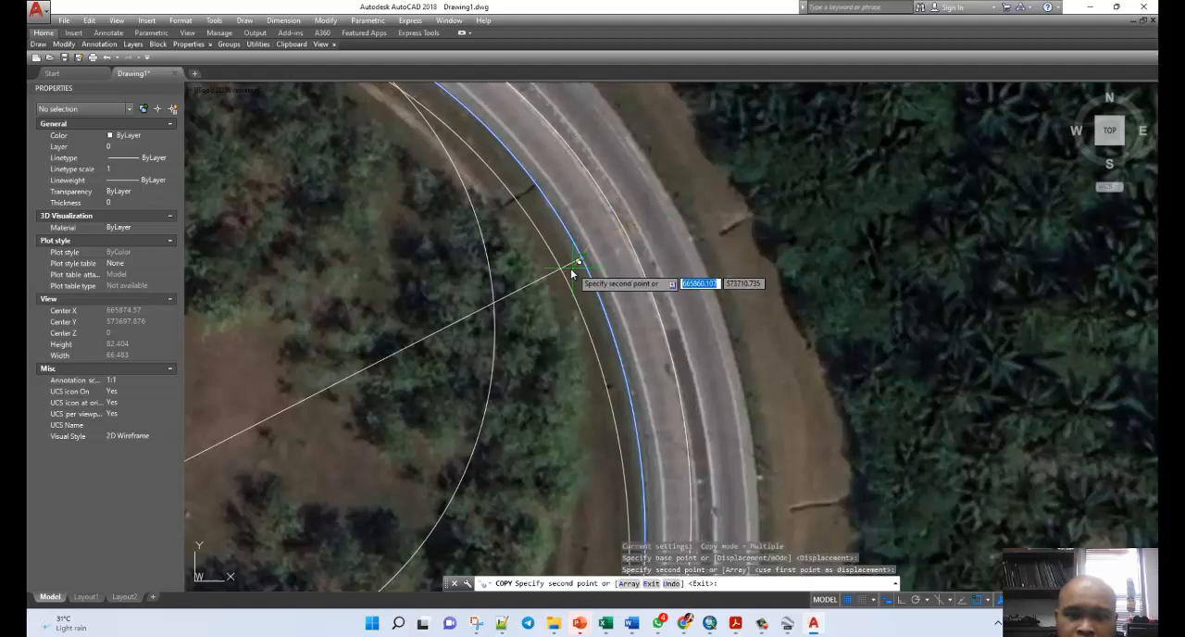
key(Escape)
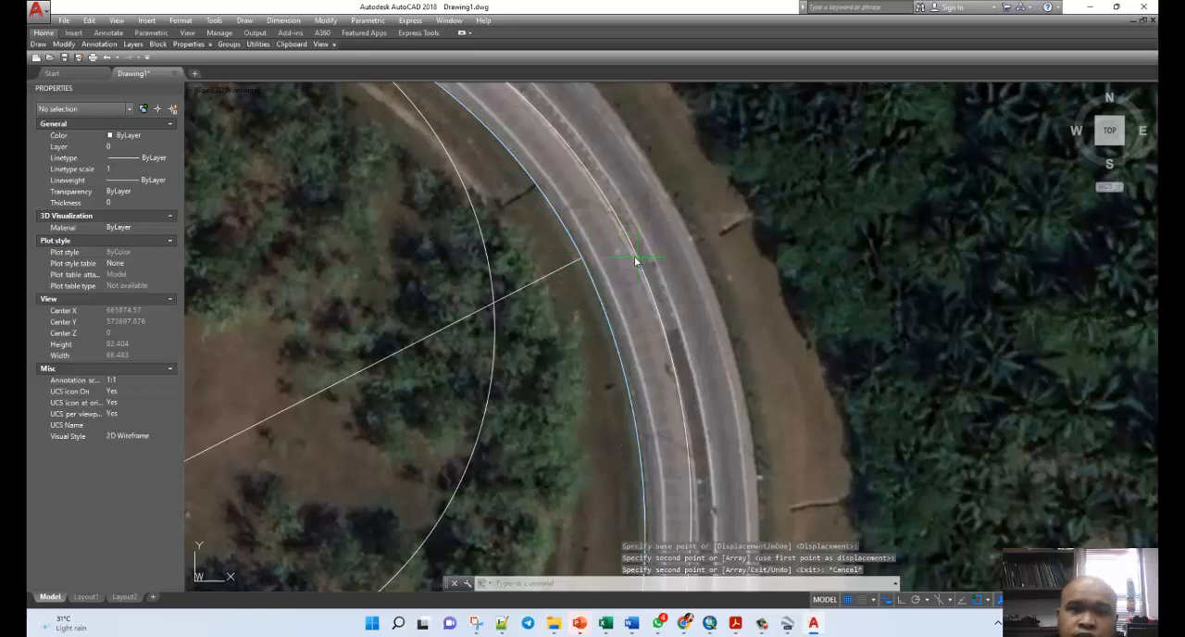
Draw a line across the road from the slanted radius line's end to the copied arcs' shared endpoint and check its length.
scroll(616, 248, up, 4)
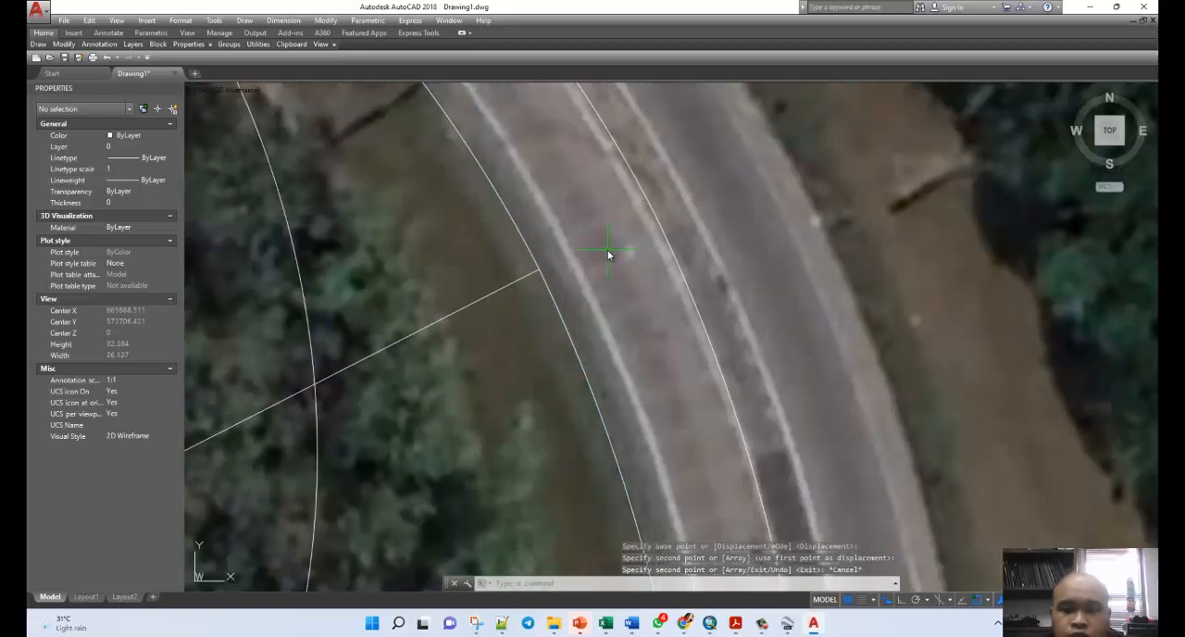
key(l)
key(Return)
click(539, 270)
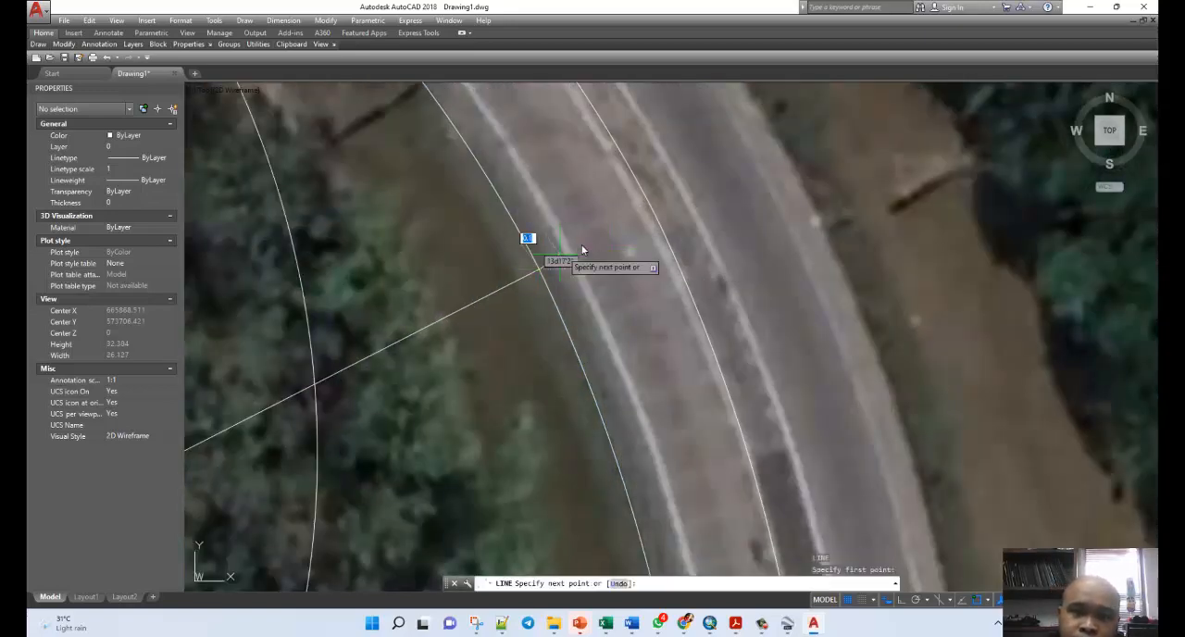
click(657, 216)
key(Escape)
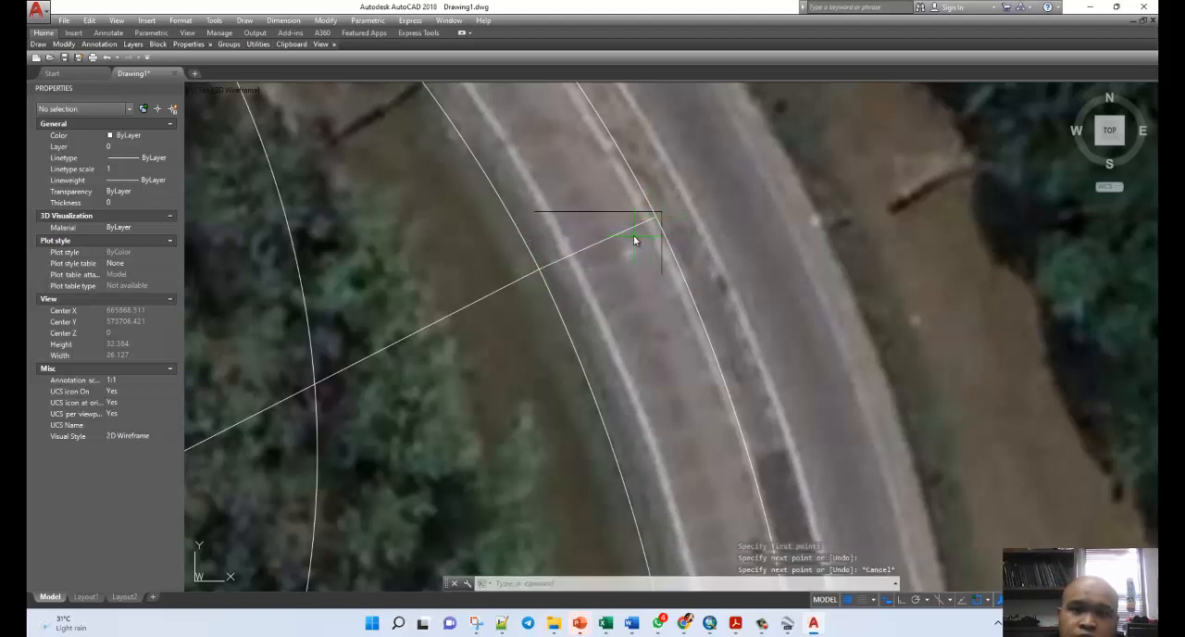
click(630, 231)
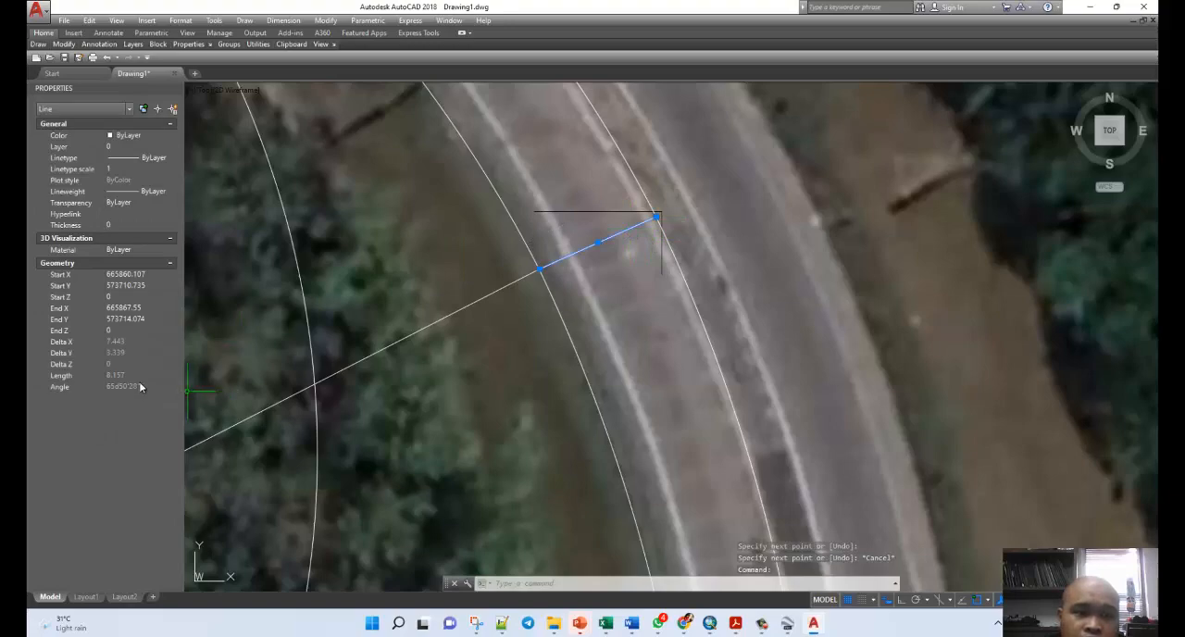
scroll(425, 279, down, 4)
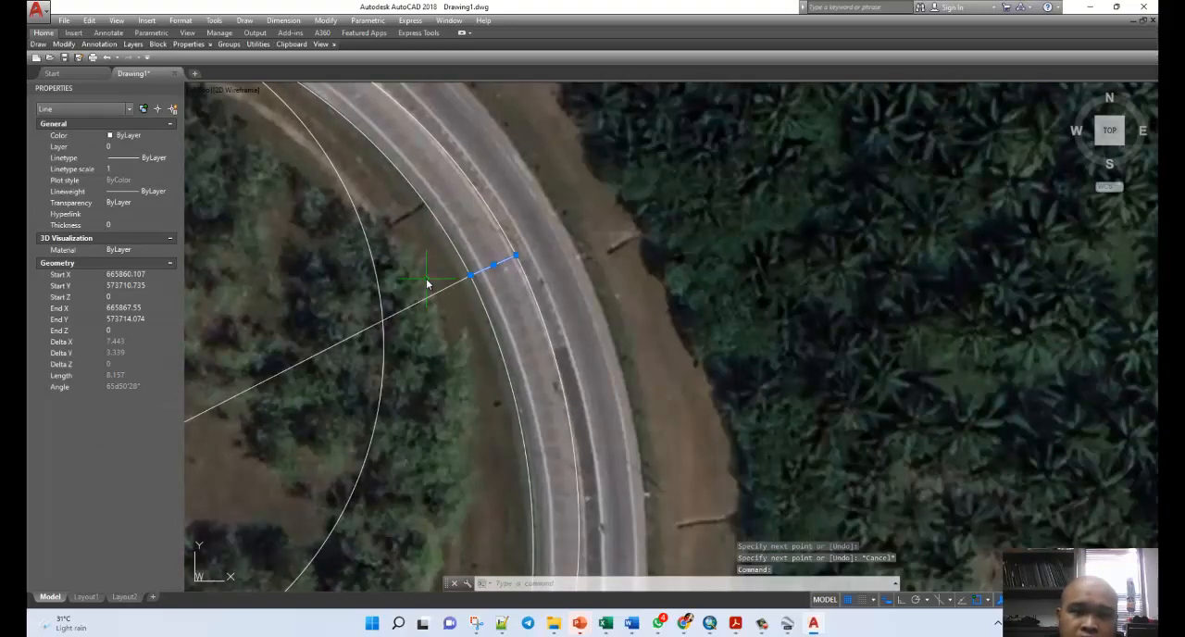
key(Escape)
Delete the two copied arcs along the carriageway's outer edge and the short line across the road at the slanted radius line.
scroll(436, 272, down, 4)
scroll(526, 405, up, 5)
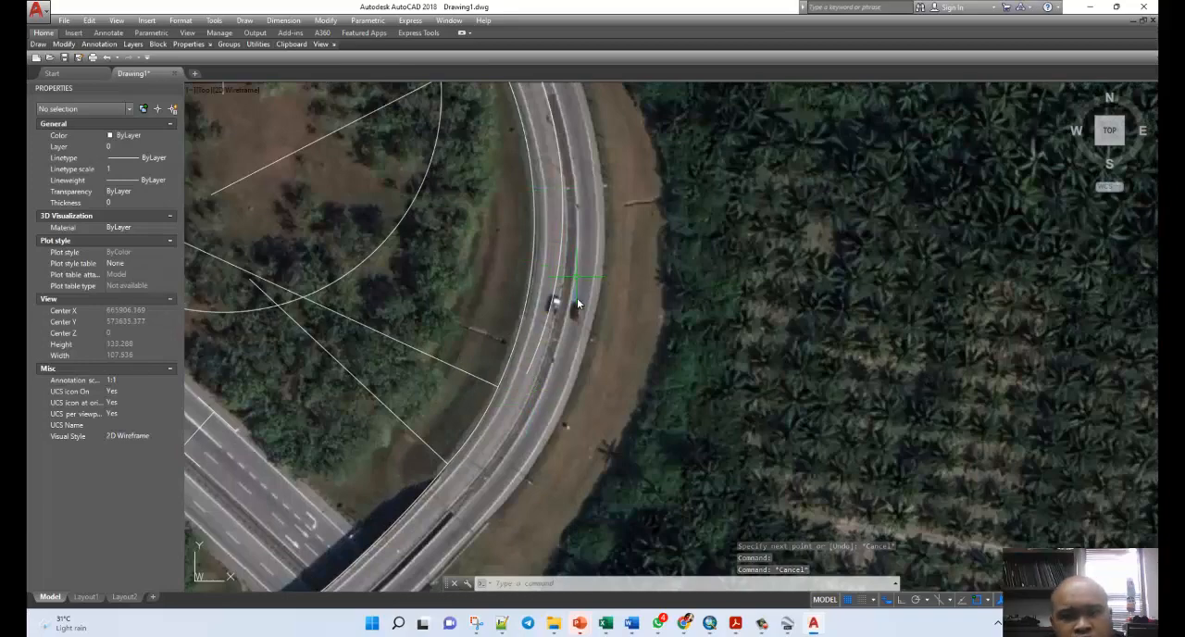
scroll(639, 369, down, 2)
scroll(580, 199, up, 4)
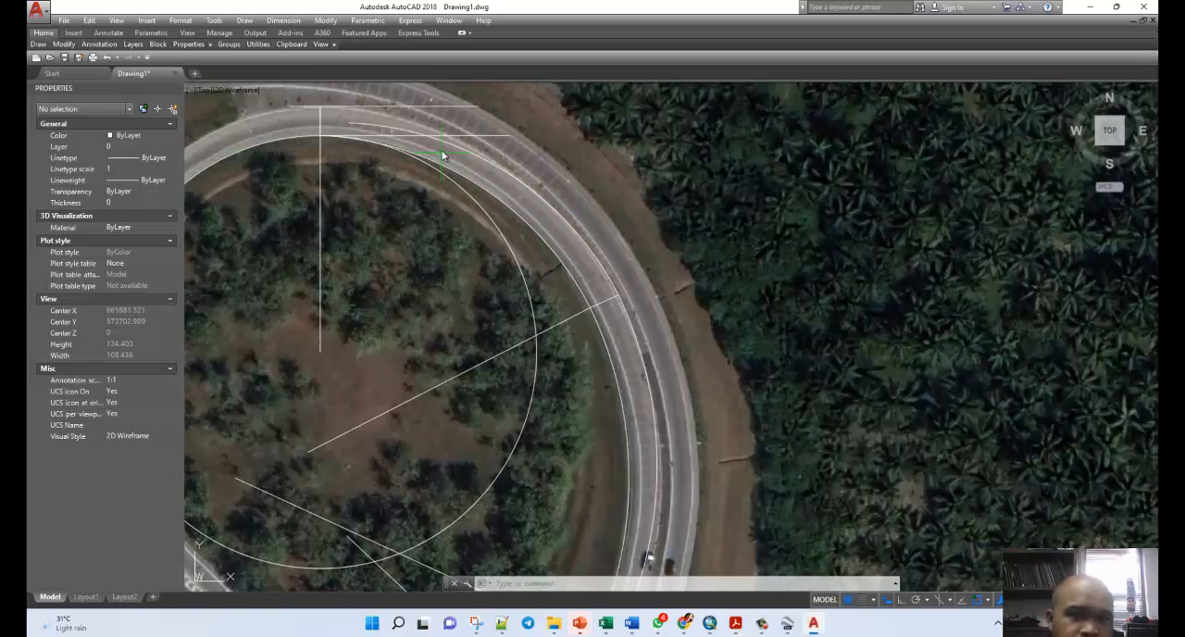
click(466, 155)
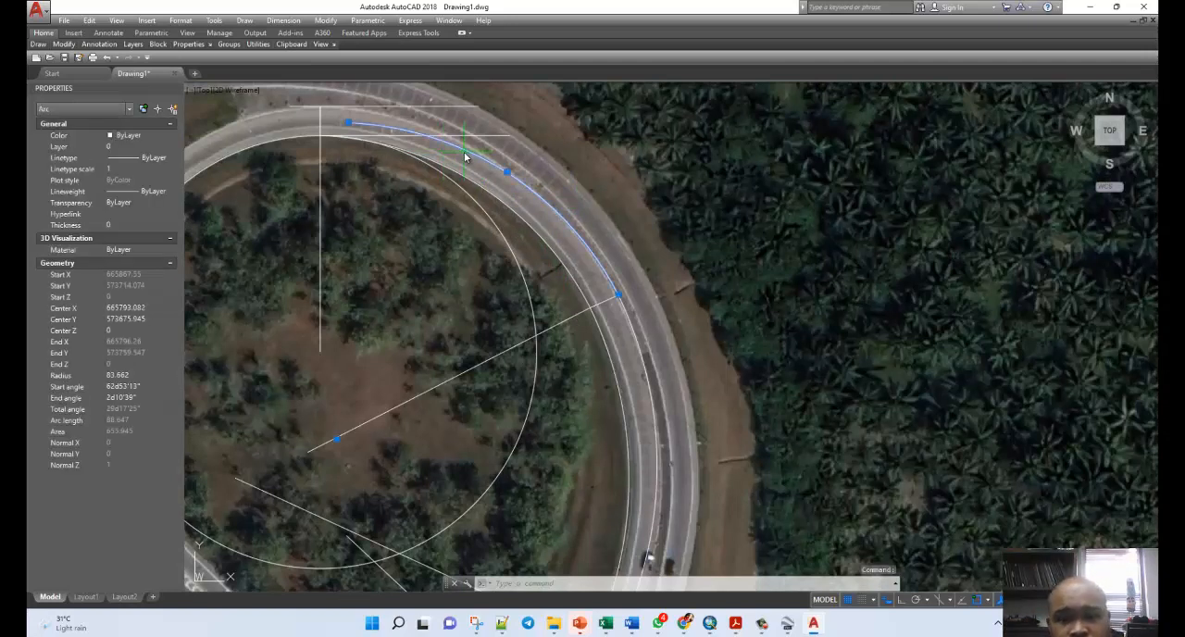
key(Delete)
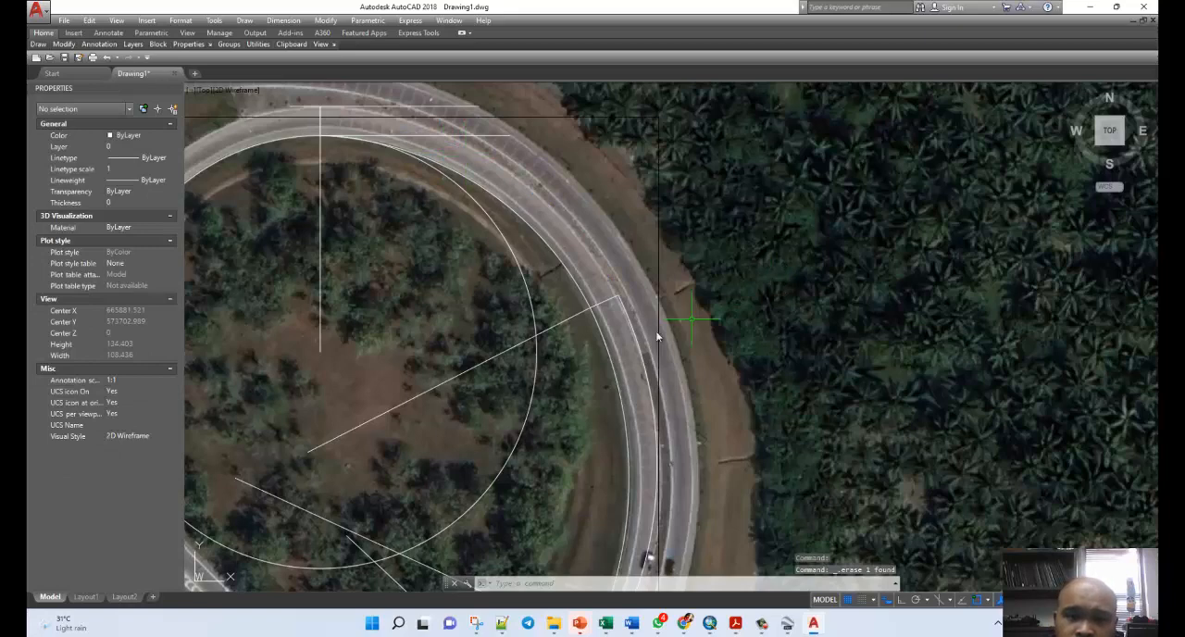
click(633, 337)
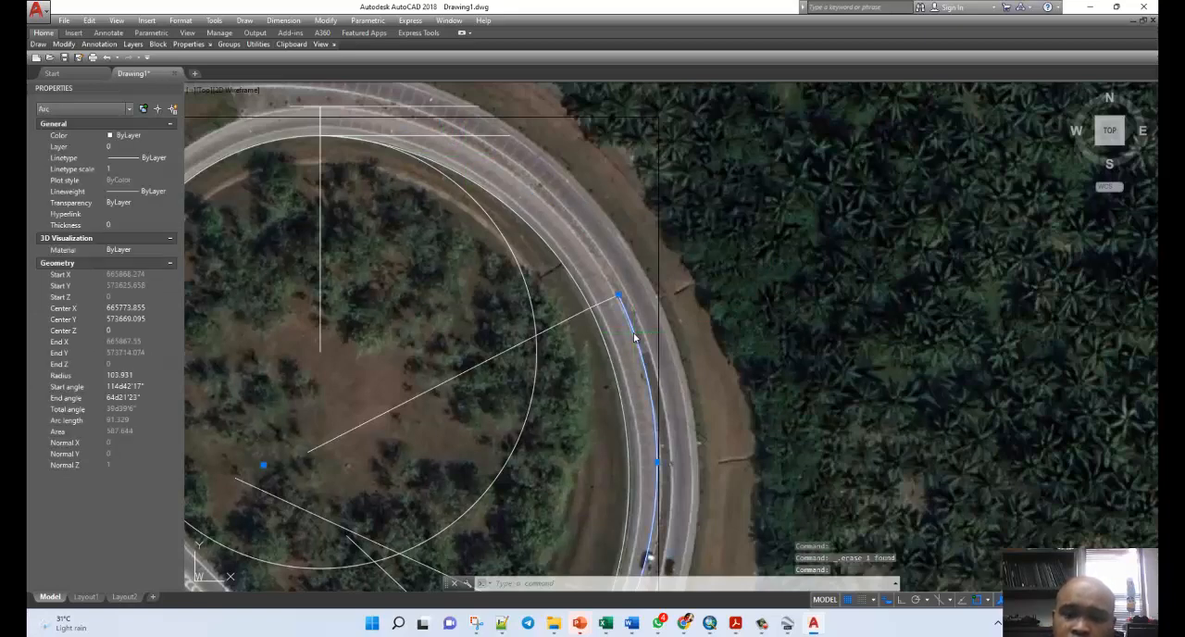
key(Delete)
scroll(614, 302, up, 4)
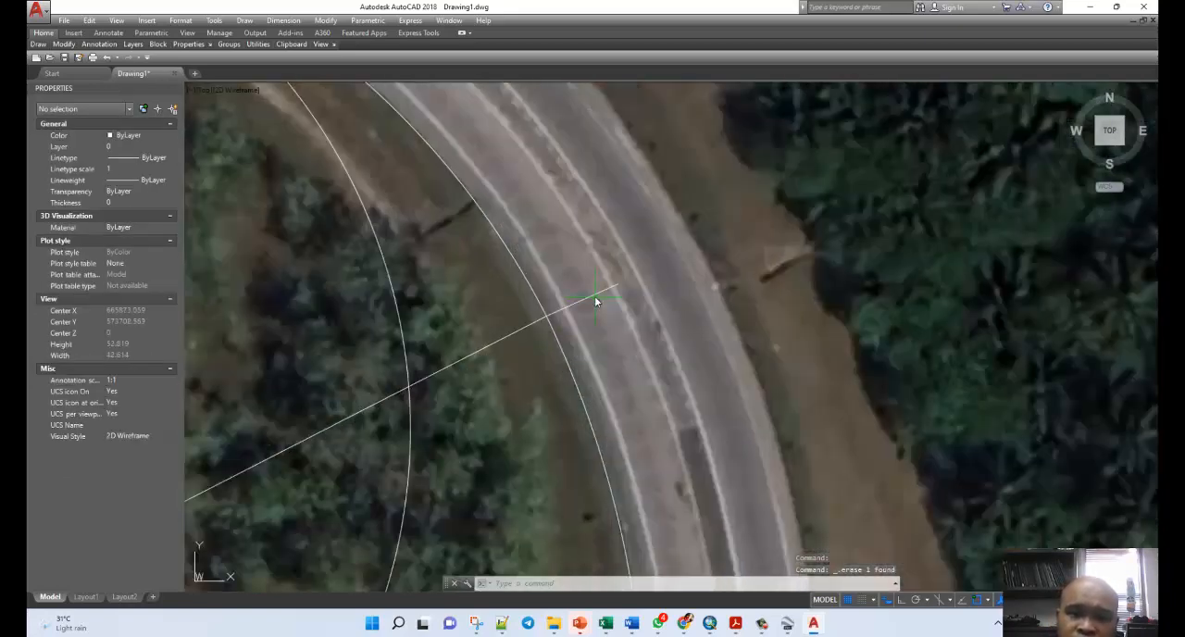
click(600, 297)
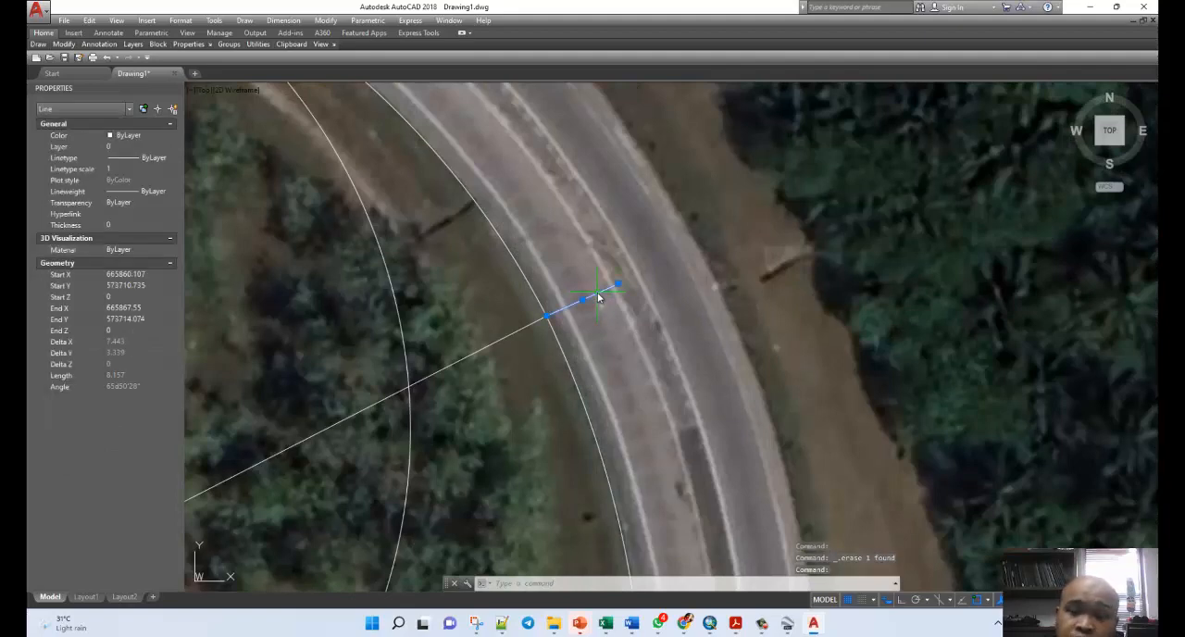
key(Delete)
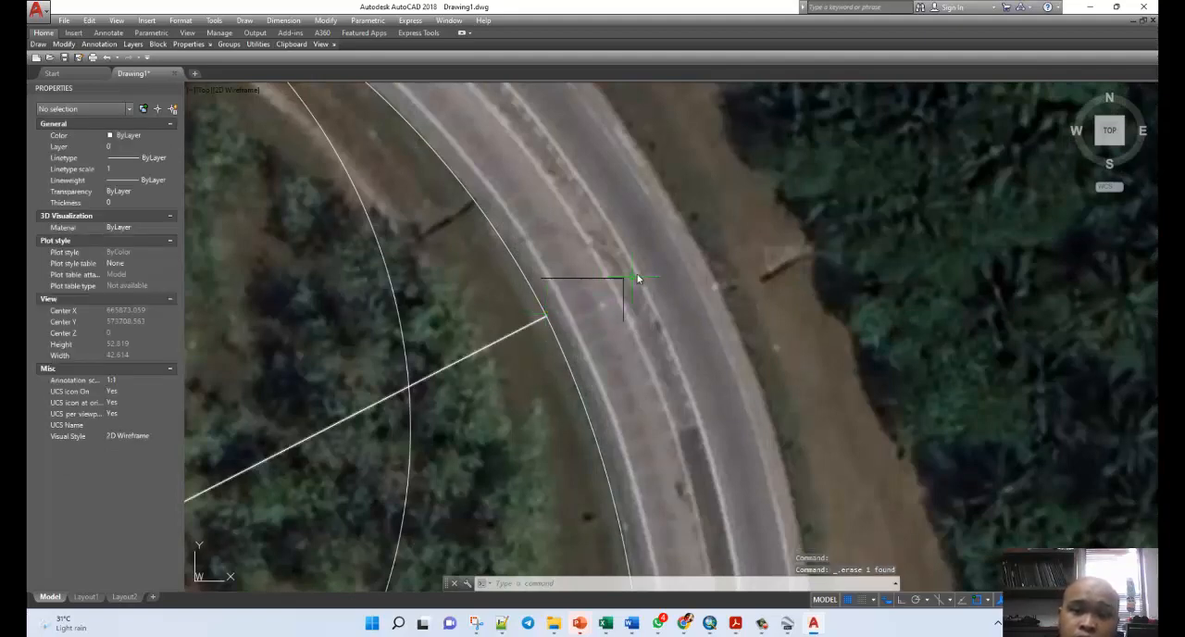
scroll(648, 264, down, 4)
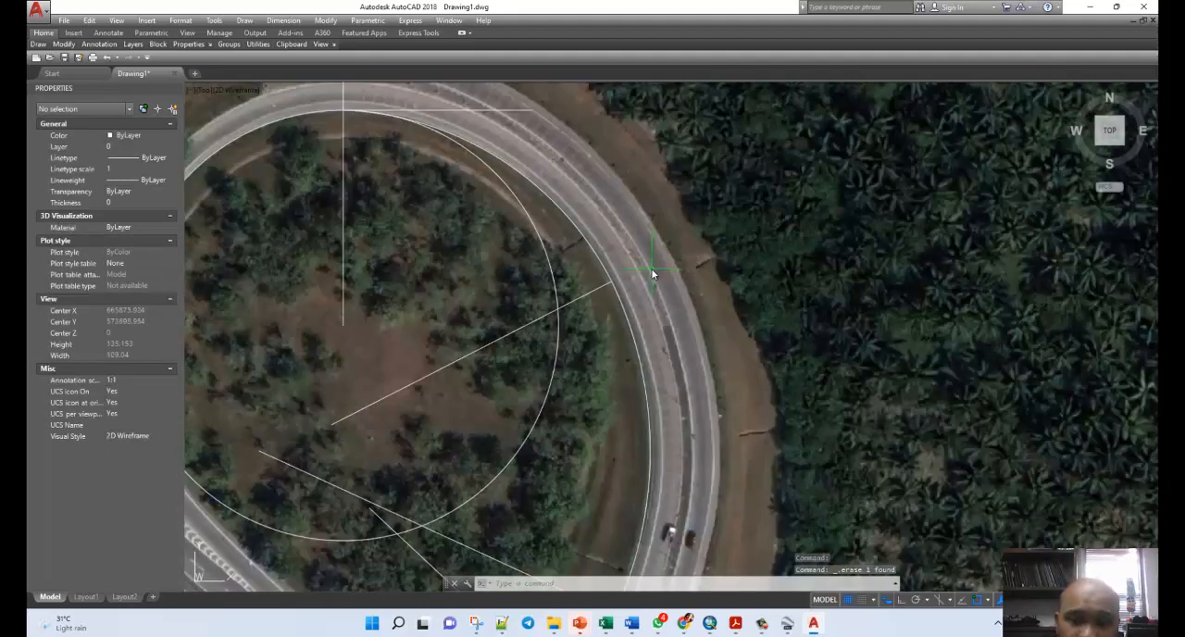
scroll(653, 361, down, 3)
scroll(656, 384, down, 2)
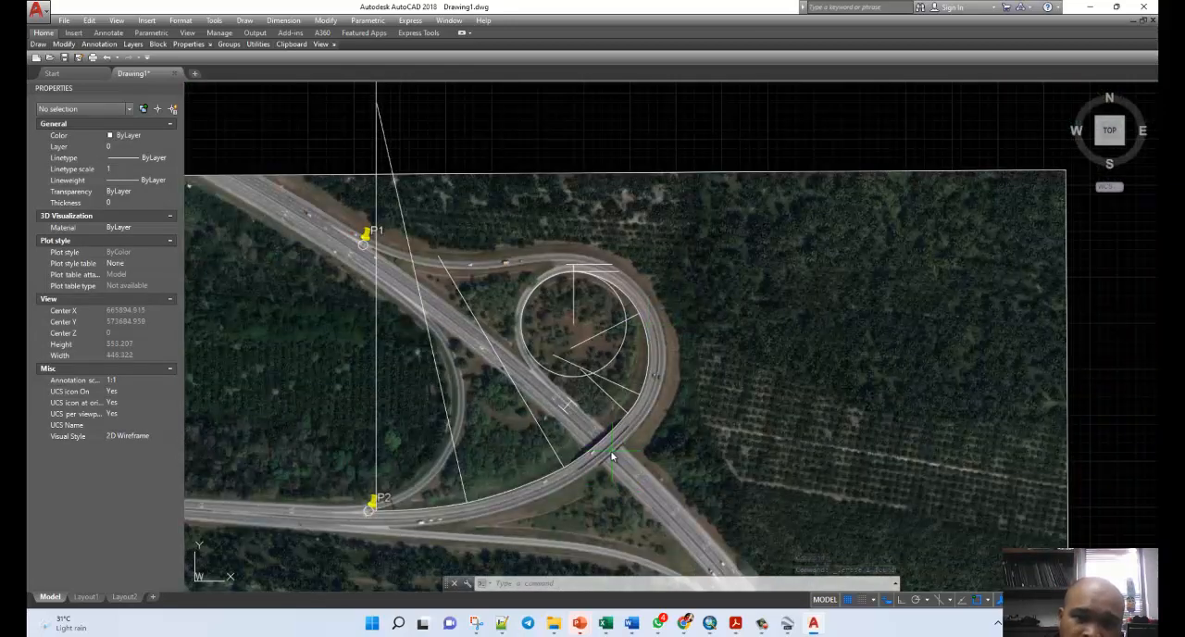
scroll(611, 455, up, 4)
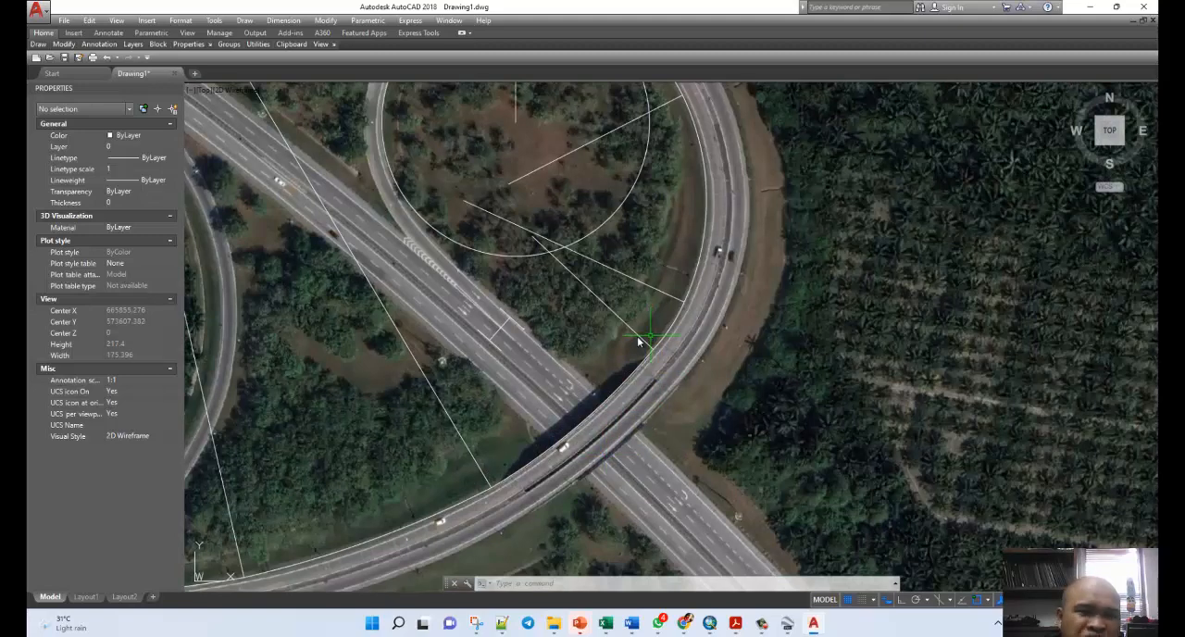
scroll(491, 330, down, 4)
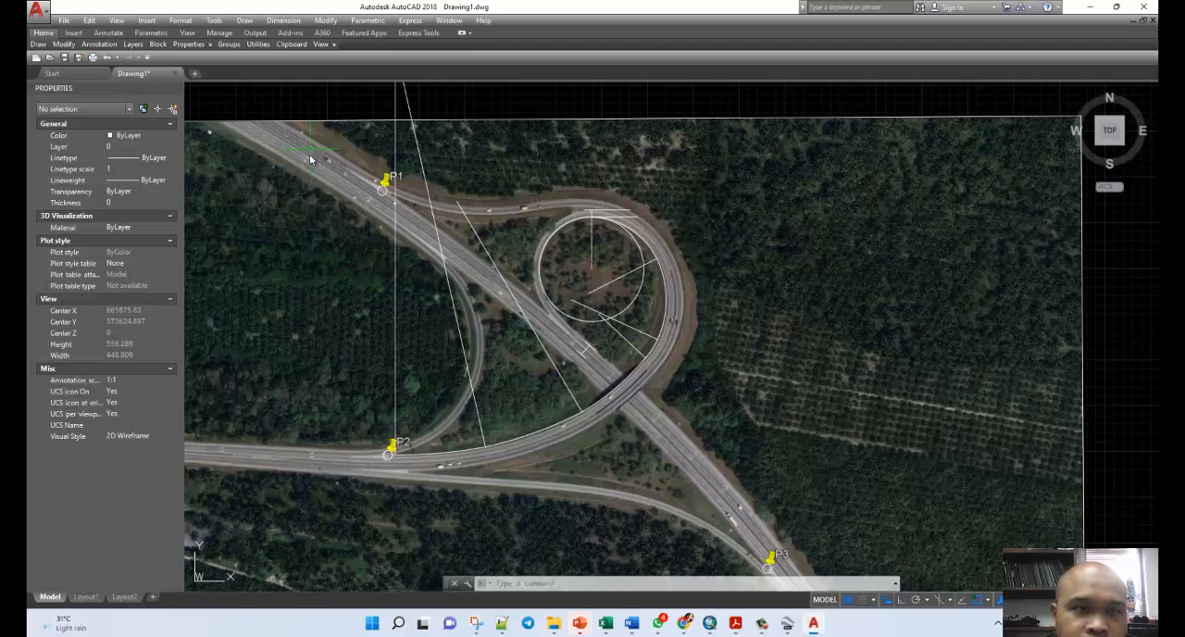
mouse_move(763, 629)
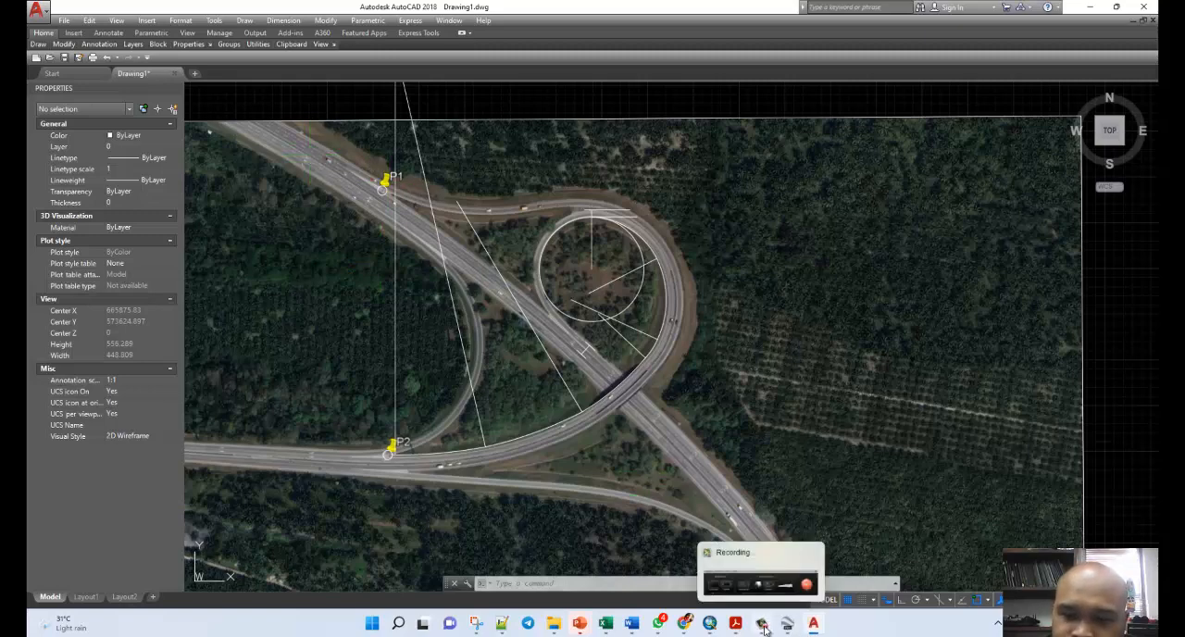
click(770, 591)
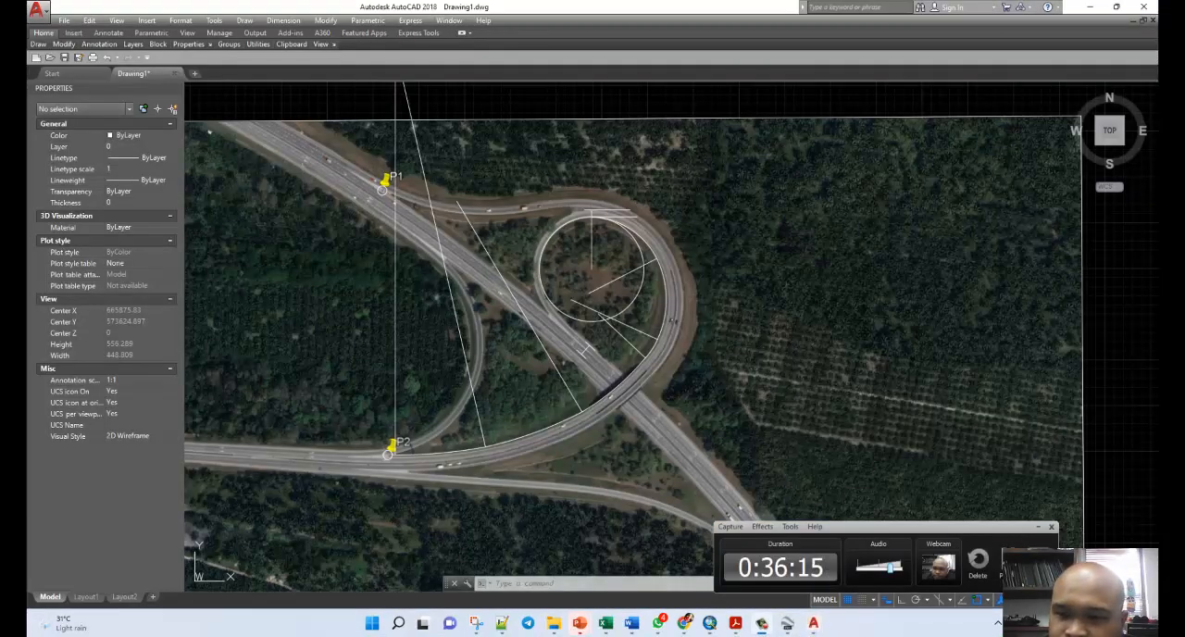